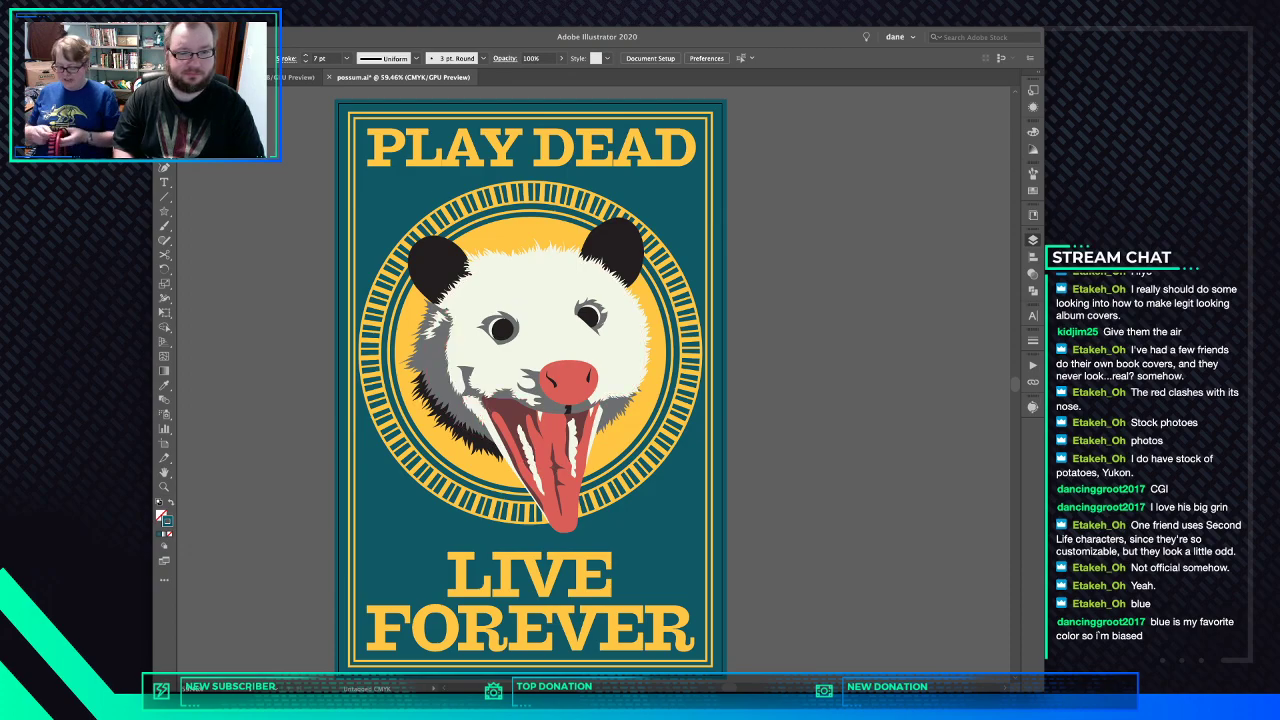
- Draw a short jagged fur line with the Pencil along the upper right edge of the grey cheek marking and fill it off-white
{"action": "scroll", "coordinate": [469, 369], "scroll_direction": "up", "scroll_amount": 5}
{"action": "scroll", "coordinate": [470, 362], "scroll_direction": "up", "scroll_amount": 4}
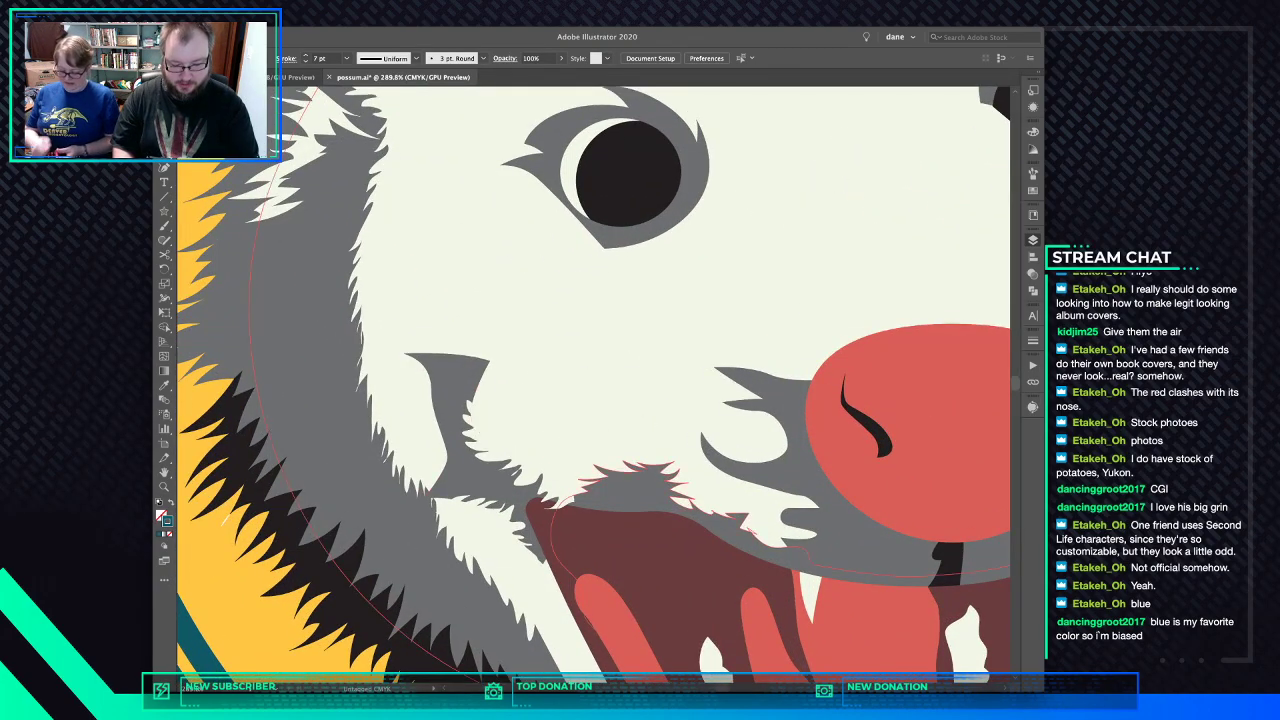
{"action": "key", "text": "n"}
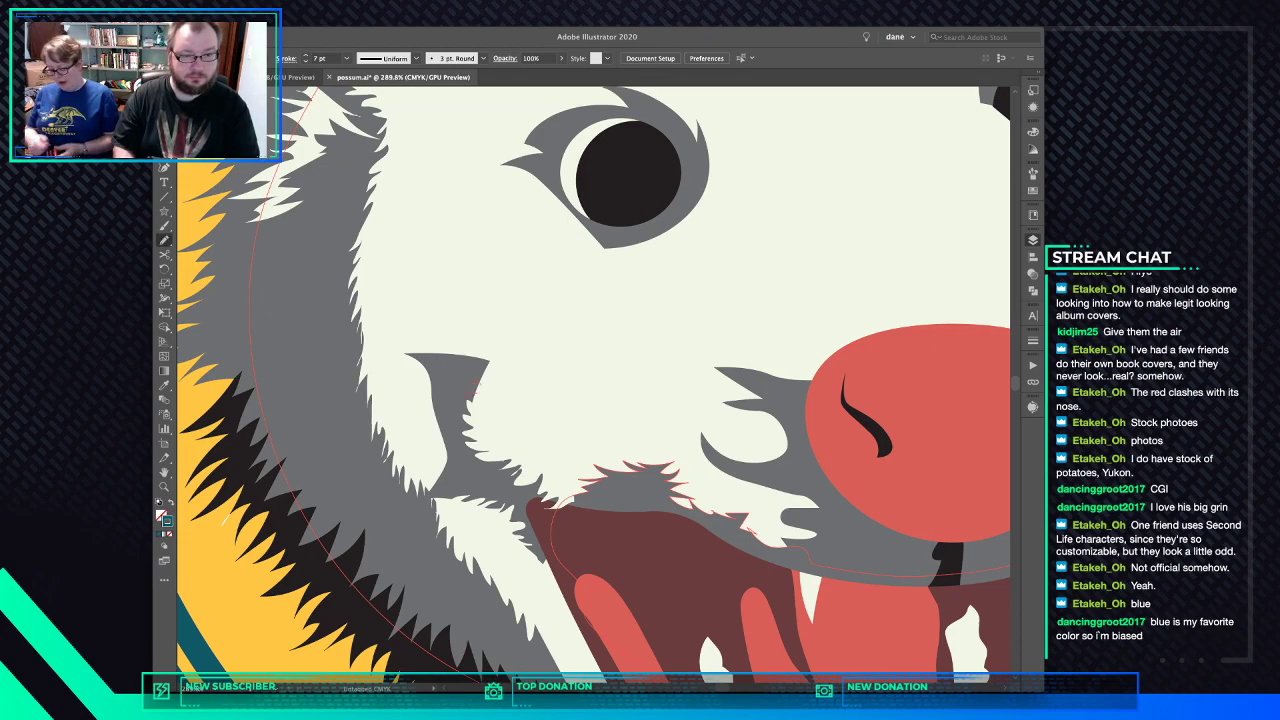
{"action": "left_click_drag", "start_coordinate": [474, 388], "coordinate": [468, 400]}
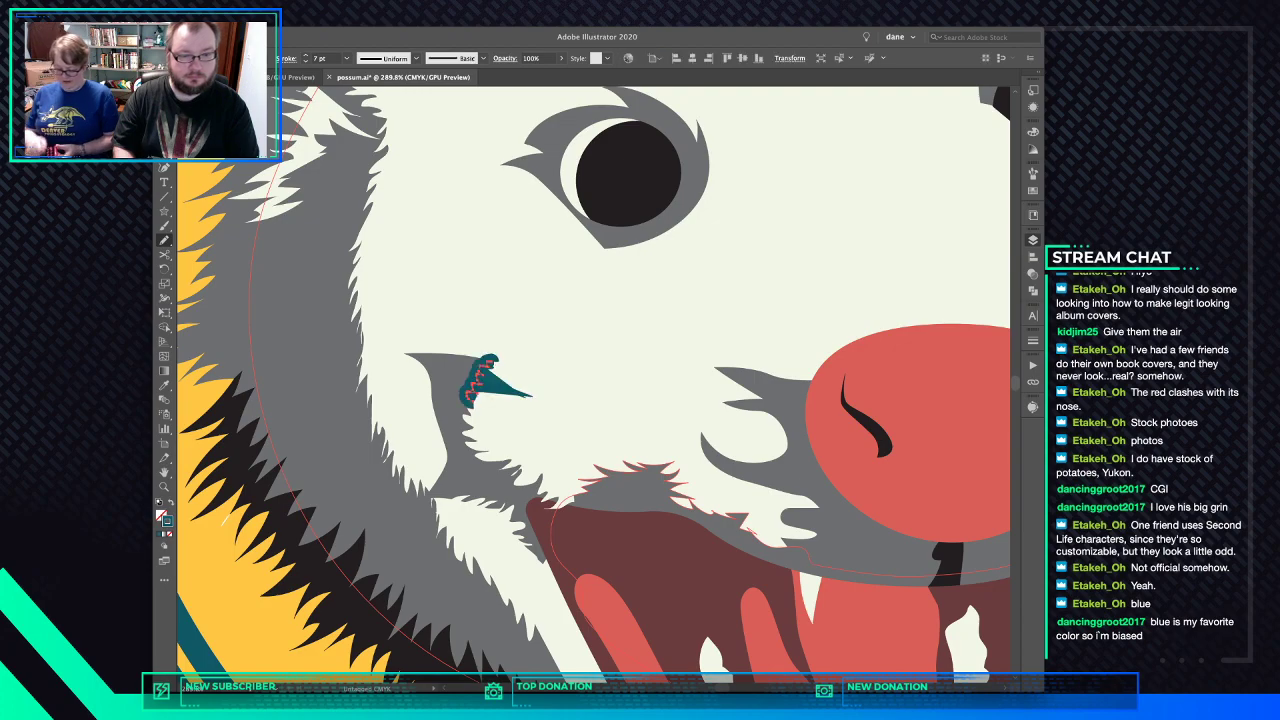
{"action": "key", "text": "i"}
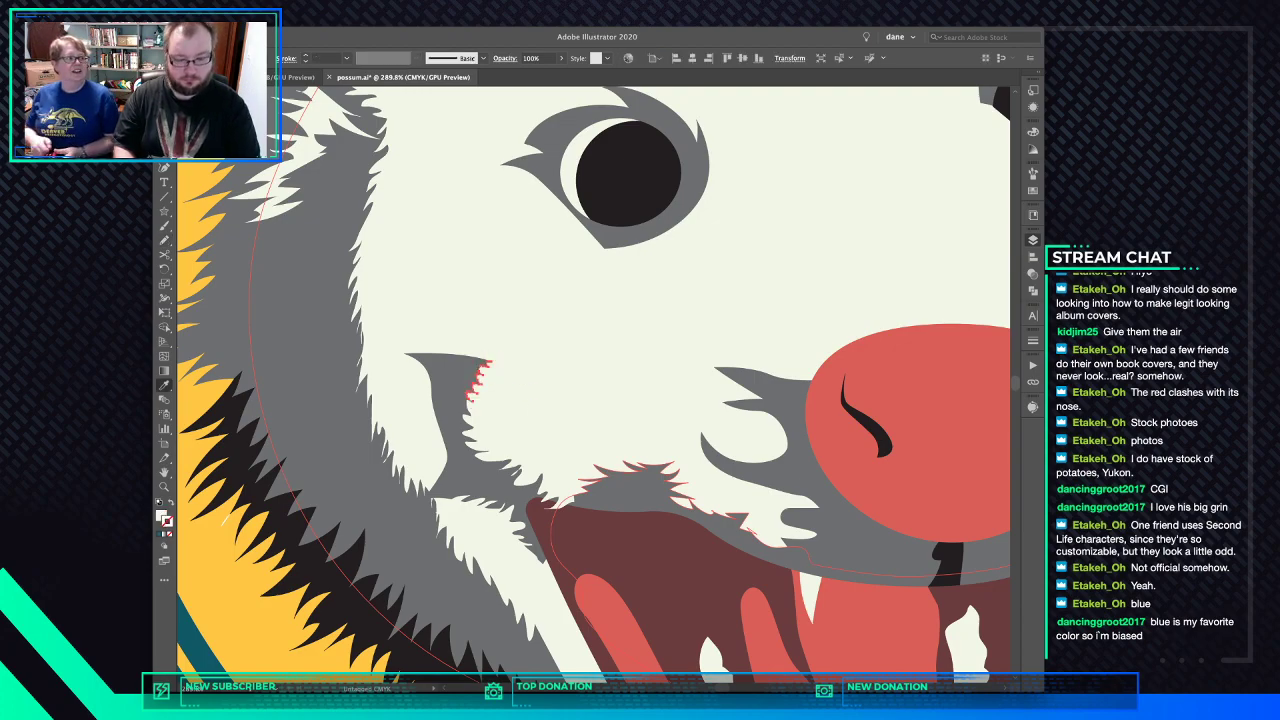
- Close the jagged fur line into a small off-white tuft shape over the white face using the Pen tool
{"action": "key", "text": "p"}
{"action": "left_click", "coordinate": [490, 361]}
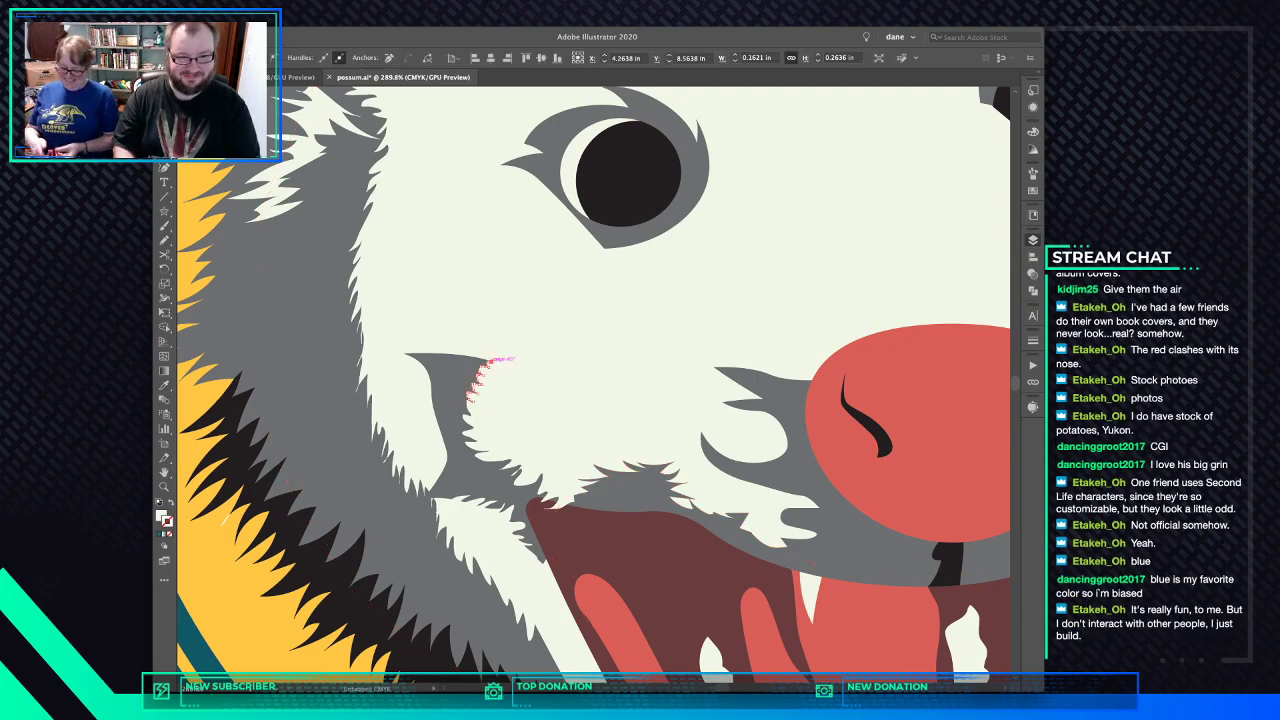
{"action": "left_click", "coordinate": [495, 383]}
{"action": "left_click", "coordinate": [471, 401]}
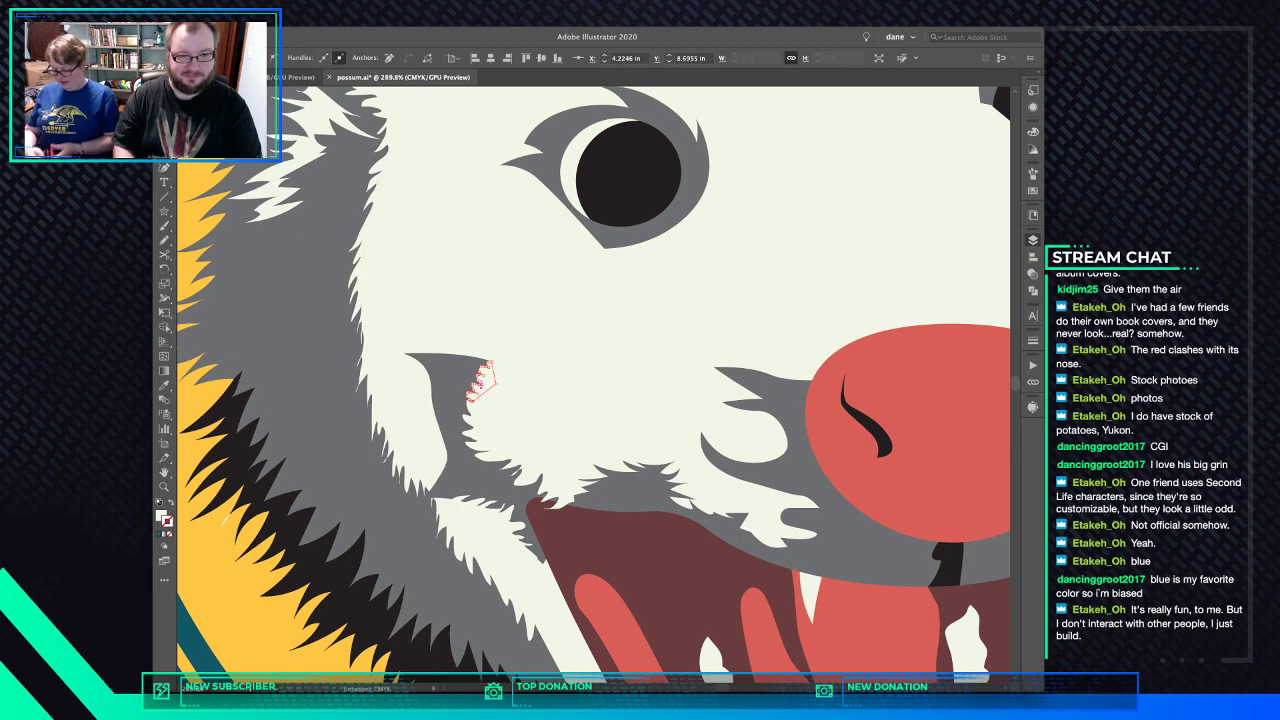
{"action": "left_click_drag", "start_coordinate": [494, 381], "coordinate": [495, 384]}
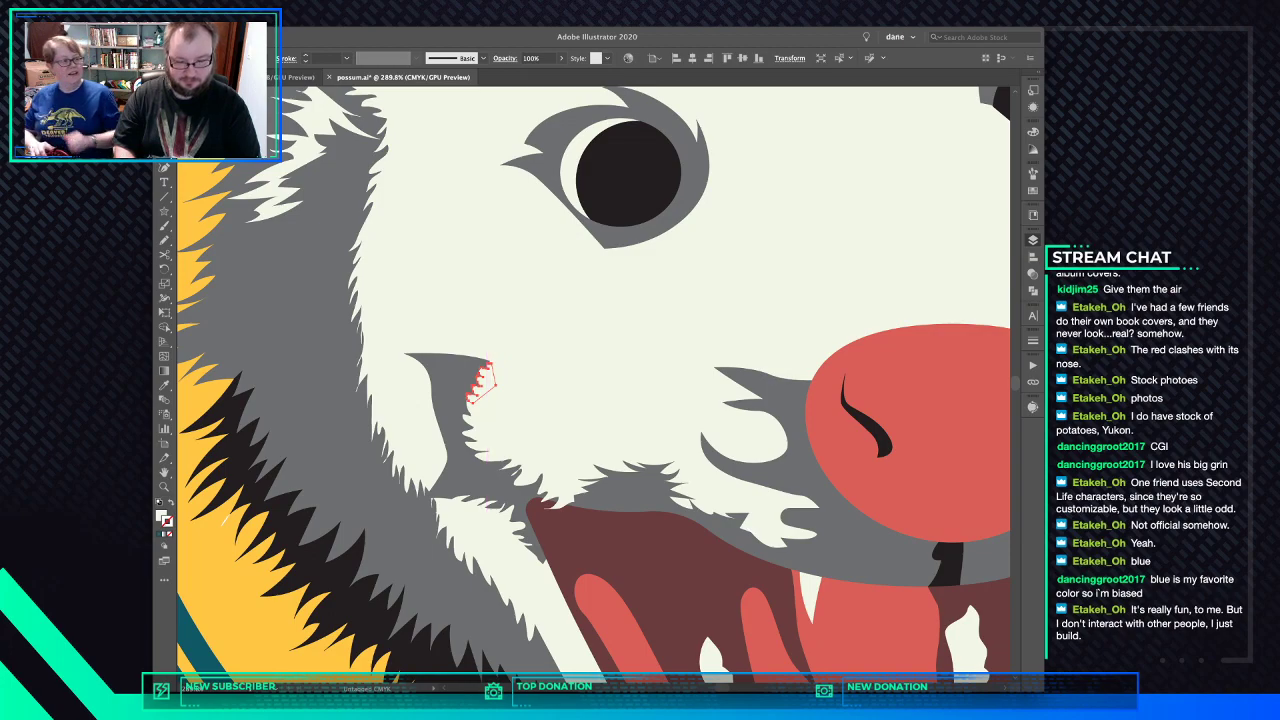
{"action": "key", "text": "a"}
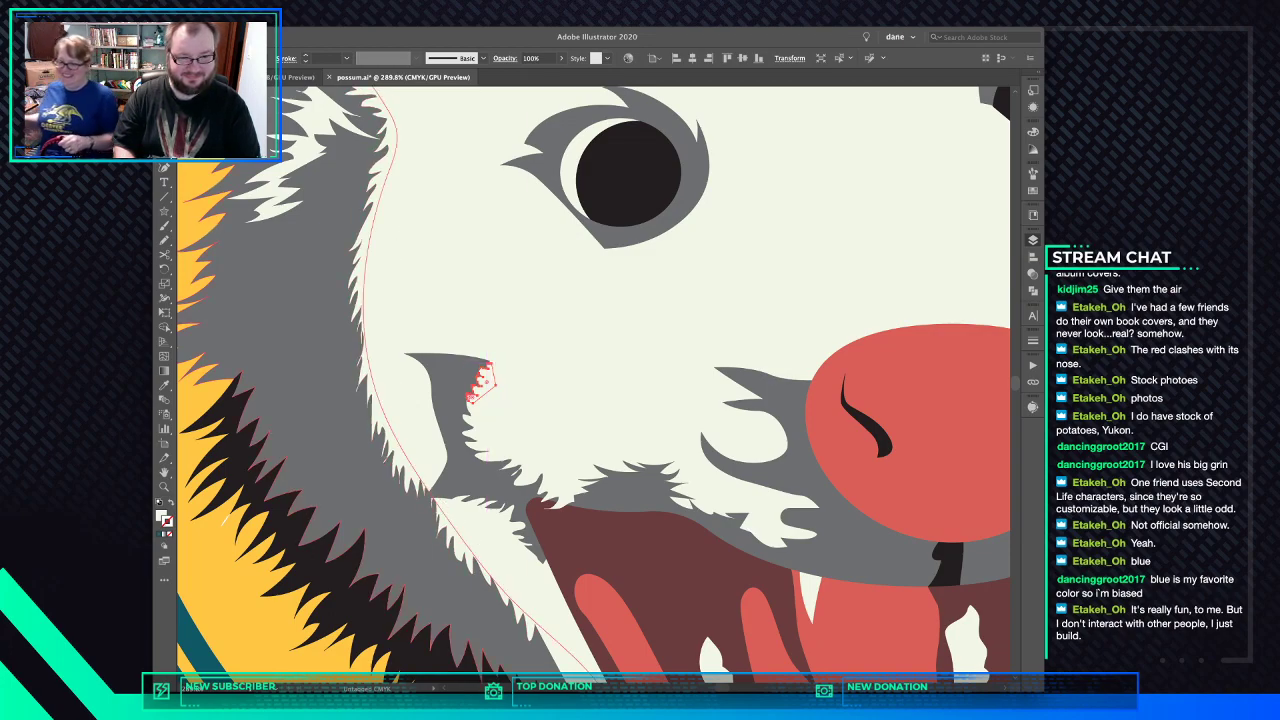
{"action": "key", "text": "super+shift+a"}
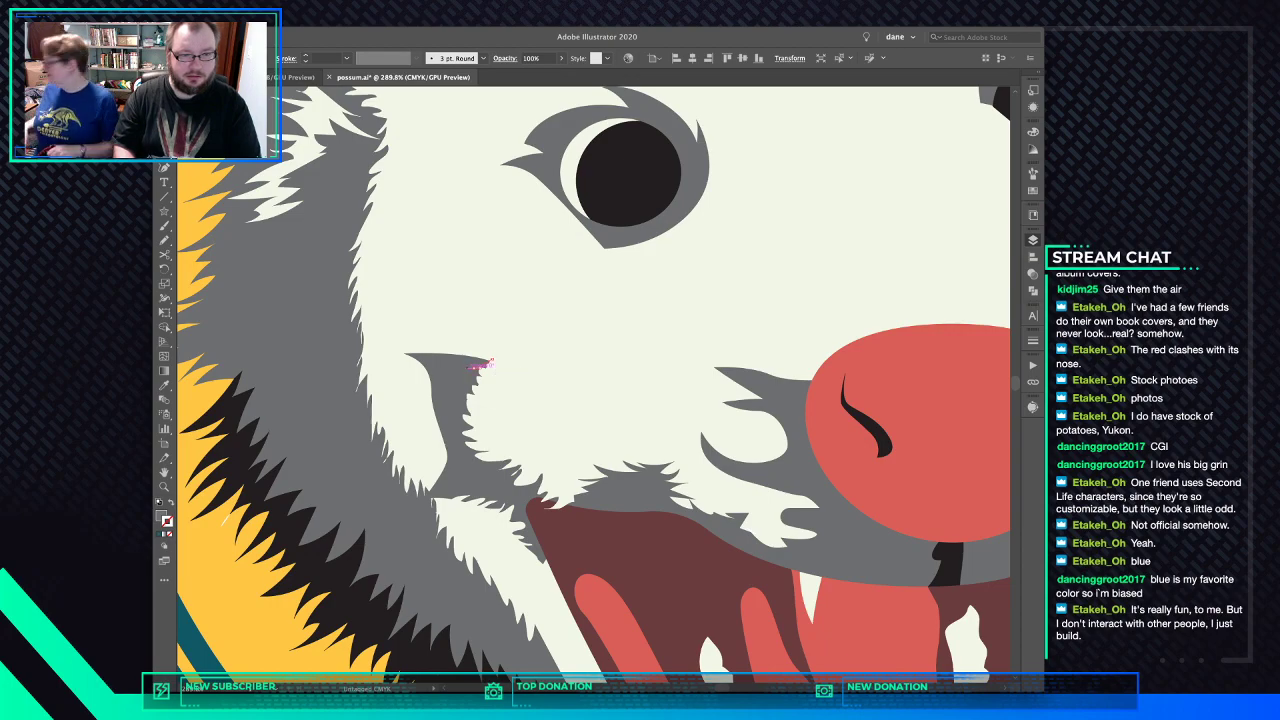
- Draw a row of pointed fur tufts along the cheek marking's top edge with the Pen and give it the face's off-white fill
{"action": "mouse_move", "coordinate": [487, 366]}
{"action": "left_mouse_down"}
{"action": "mouse_move", "coordinate": [494, 356]}
{"action": "mouse_move", "coordinate": [481, 362]}
{"action": "left_mouse_up"}
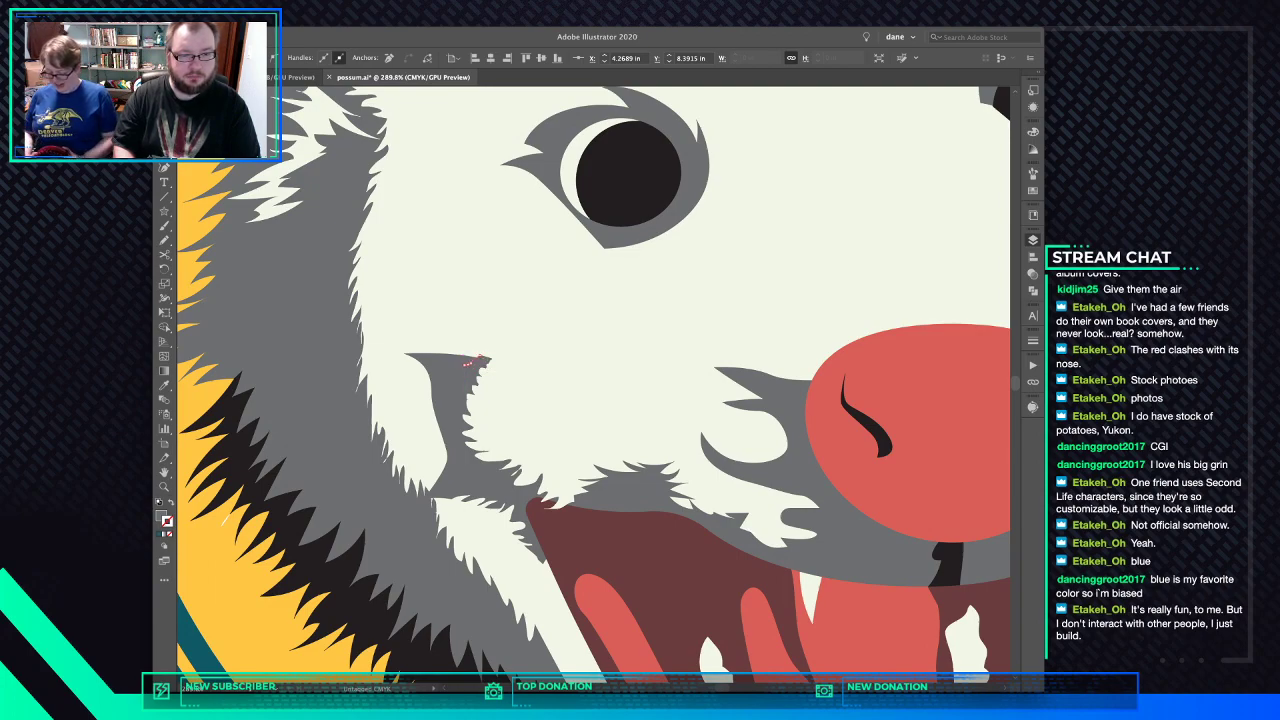
{"action": "left_click", "coordinate": [464, 366]}
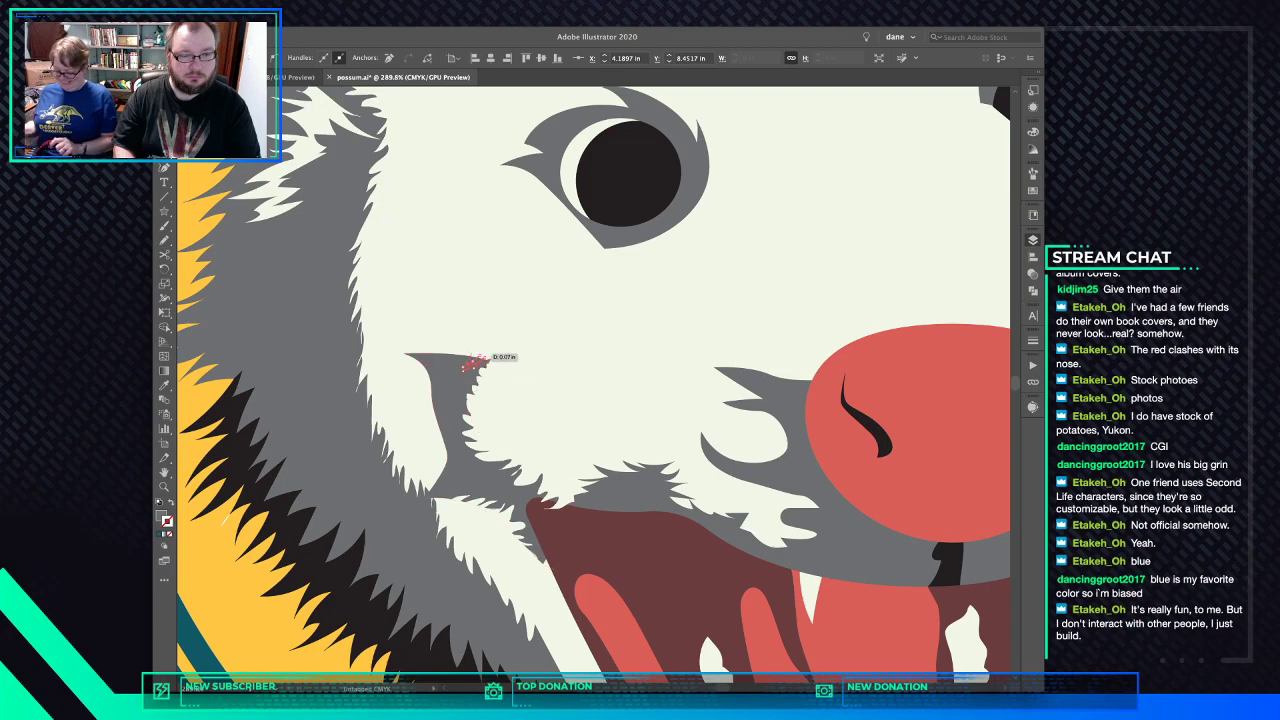
{"action": "left_click_drag", "start_coordinate": [478, 357], "coordinate": [479, 361]}
{"action": "left_click", "coordinate": [462, 363]}
{"action": "left_click_drag", "start_coordinate": [474, 359], "coordinate": [452, 365]}
{"action": "left_click", "coordinate": [453, 365]}
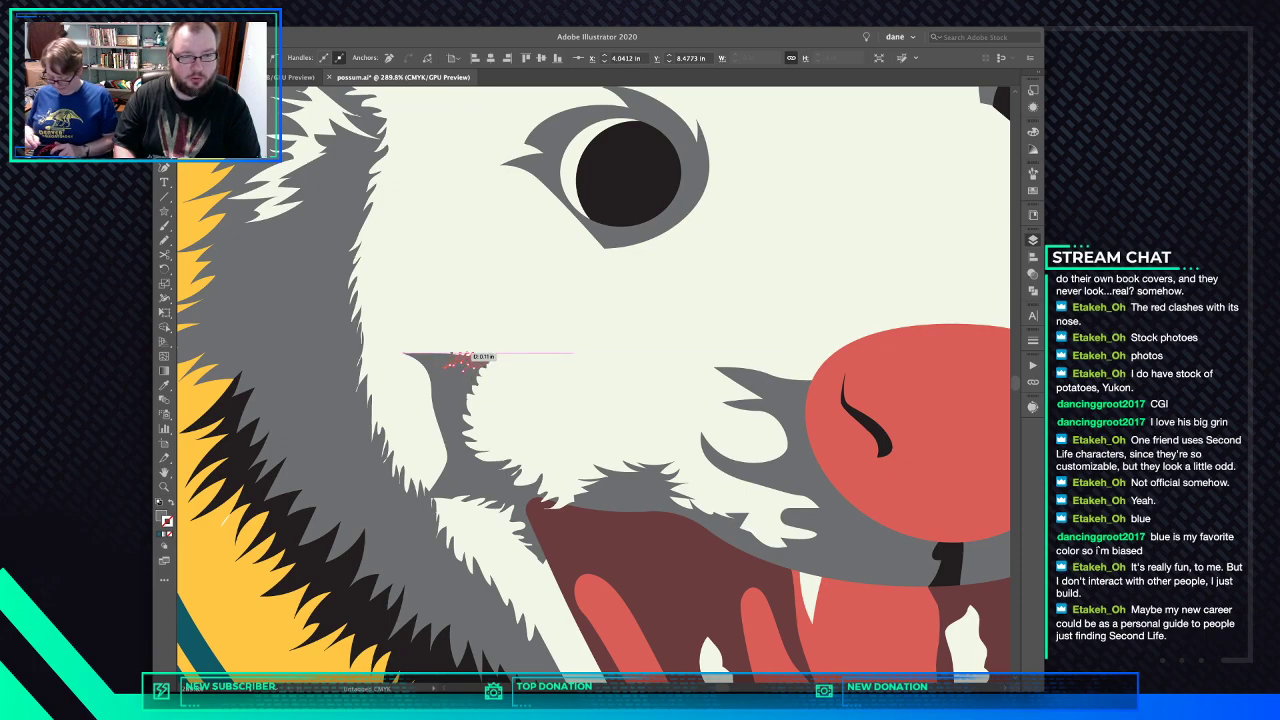
{"action": "left_click_drag", "start_coordinate": [452, 365], "coordinate": [447, 366]}
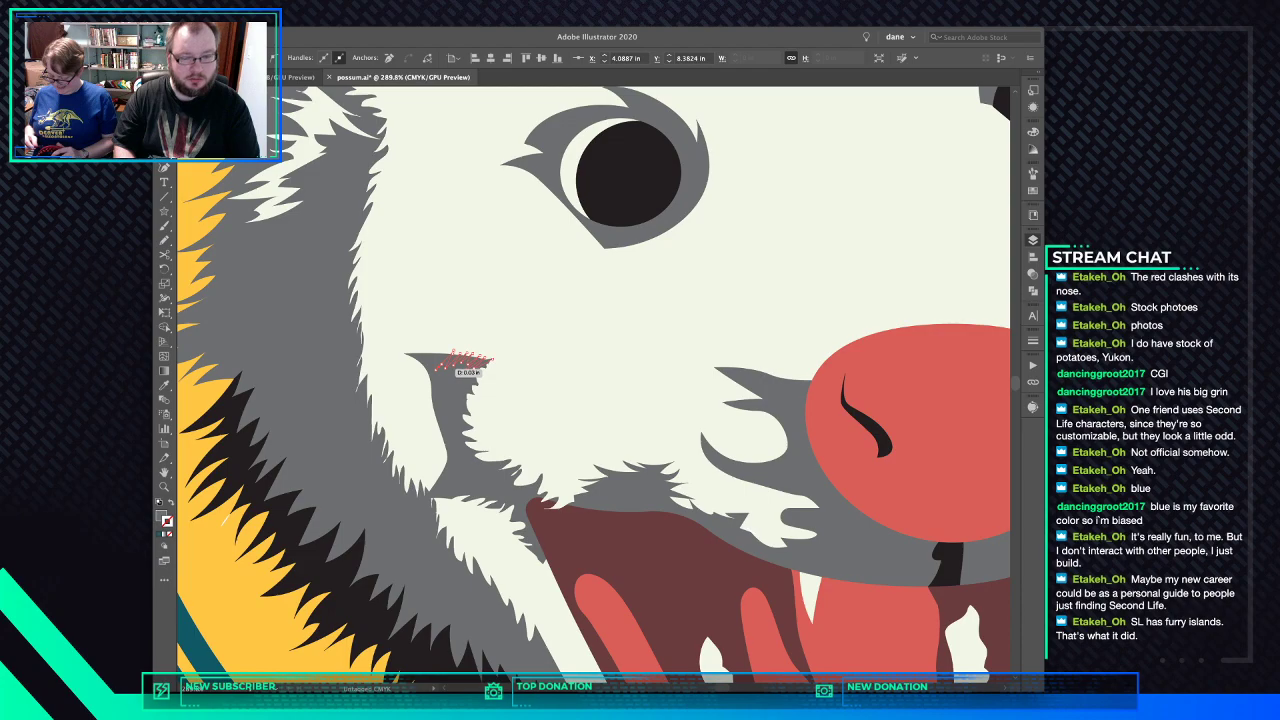
{"action": "key", "text": "i"}
{"action": "left_click", "coordinate": [450, 338]}
{"action": "key", "text": "a"}
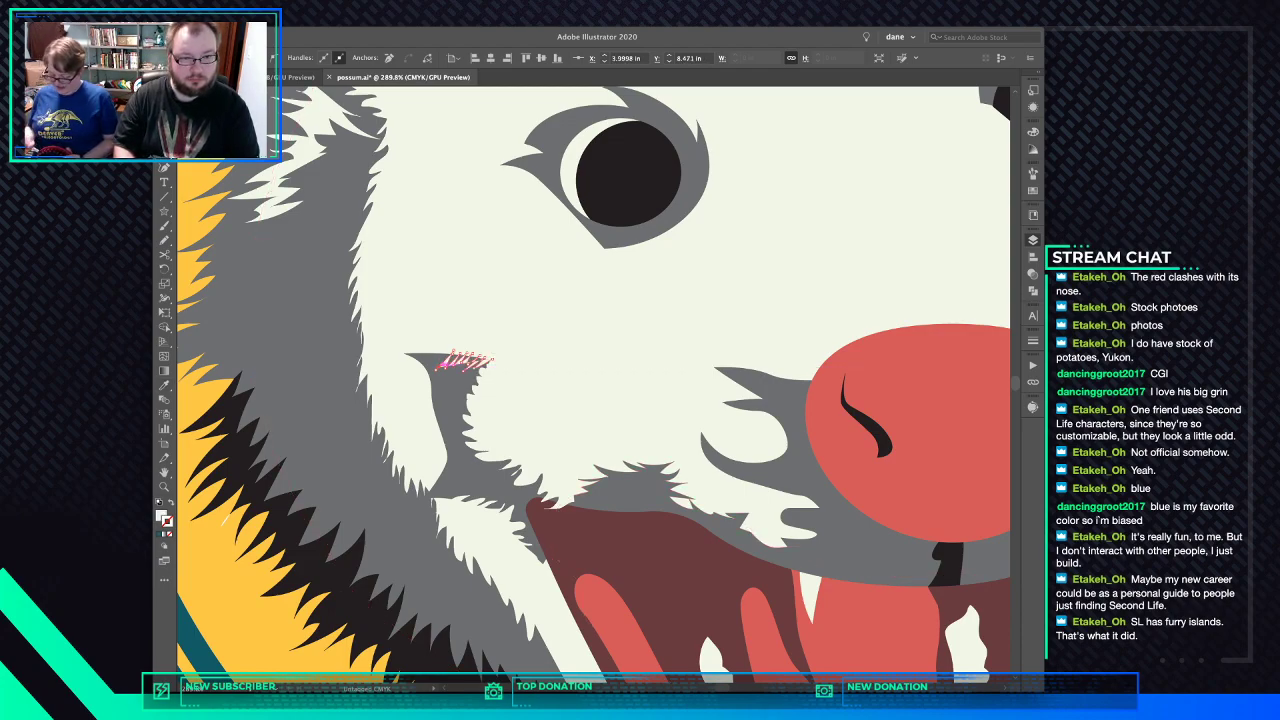
- Extend the off-white tufts to the left tip of the cheek marking and close the path over the white face above
{"action": "mouse_move", "coordinate": [442, 349]}
{"action": "left_mouse_down"}
{"action": "mouse_move", "coordinate": [461, 362]}
{"action": "mouse_move", "coordinate": [429, 370]}
{"action": "mouse_move", "coordinate": [448, 368]}
{"action": "left_mouse_up"}
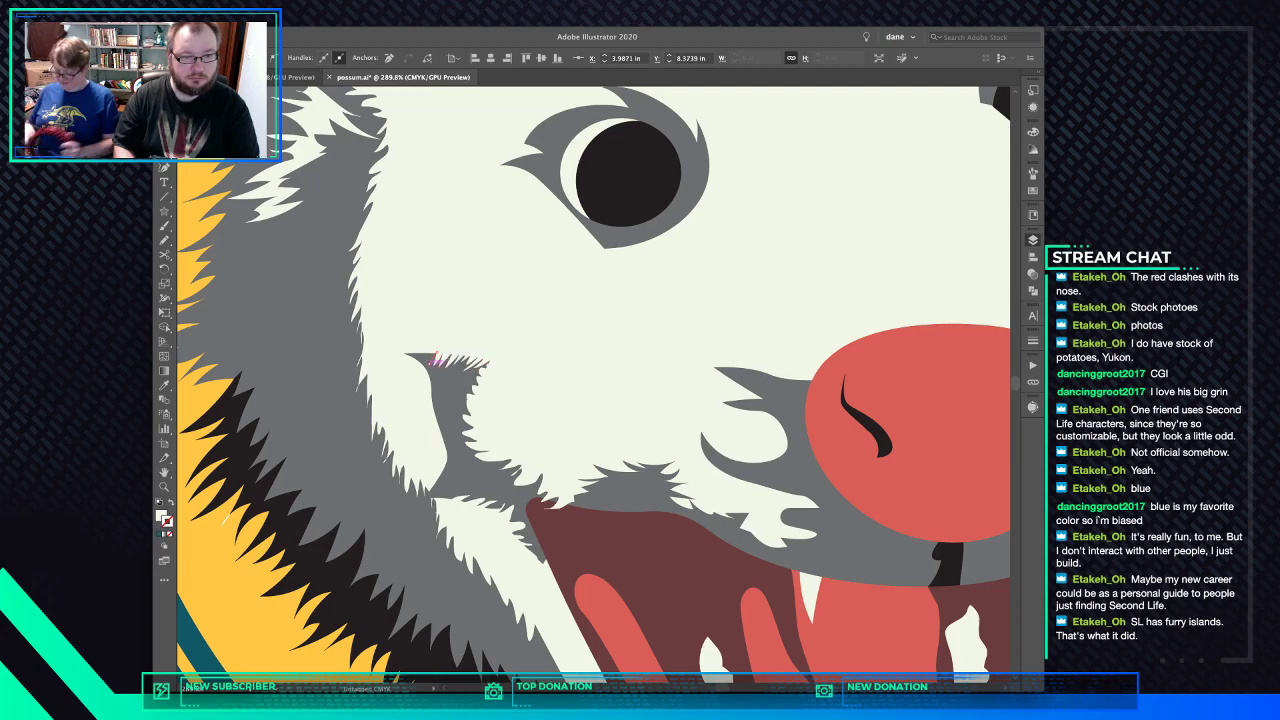
{"action": "left_click", "coordinate": [428, 366]}
{"action": "left_click", "coordinate": [430, 352]}
{"action": "mouse_move", "coordinate": [430, 352]}
{"action": "left_mouse_down"}
{"action": "mouse_move", "coordinate": [423, 361]}
{"action": "mouse_move", "coordinate": [434, 356]}
{"action": "left_mouse_up"}
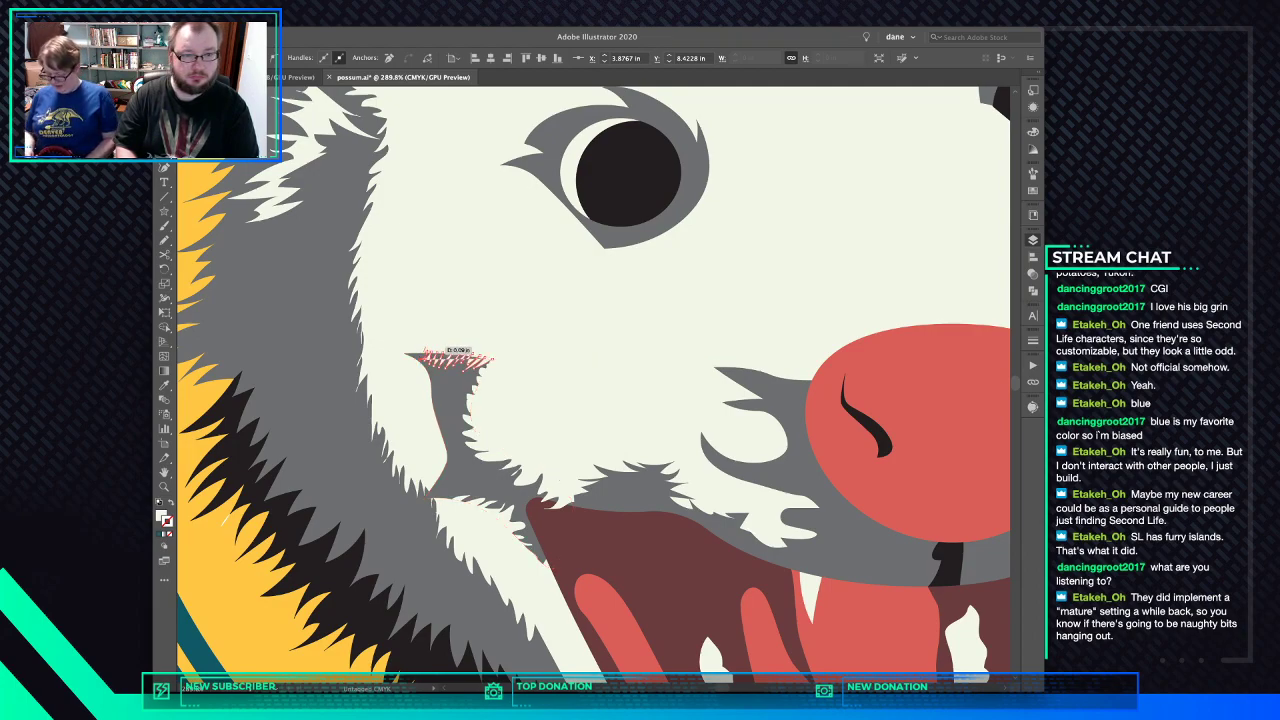
{"action": "left_click", "coordinate": [428, 355]}
{"action": "left_click_drag", "start_coordinate": [422, 353], "coordinate": [500, 356]}
{"action": "left_click", "coordinate": [418, 355]}
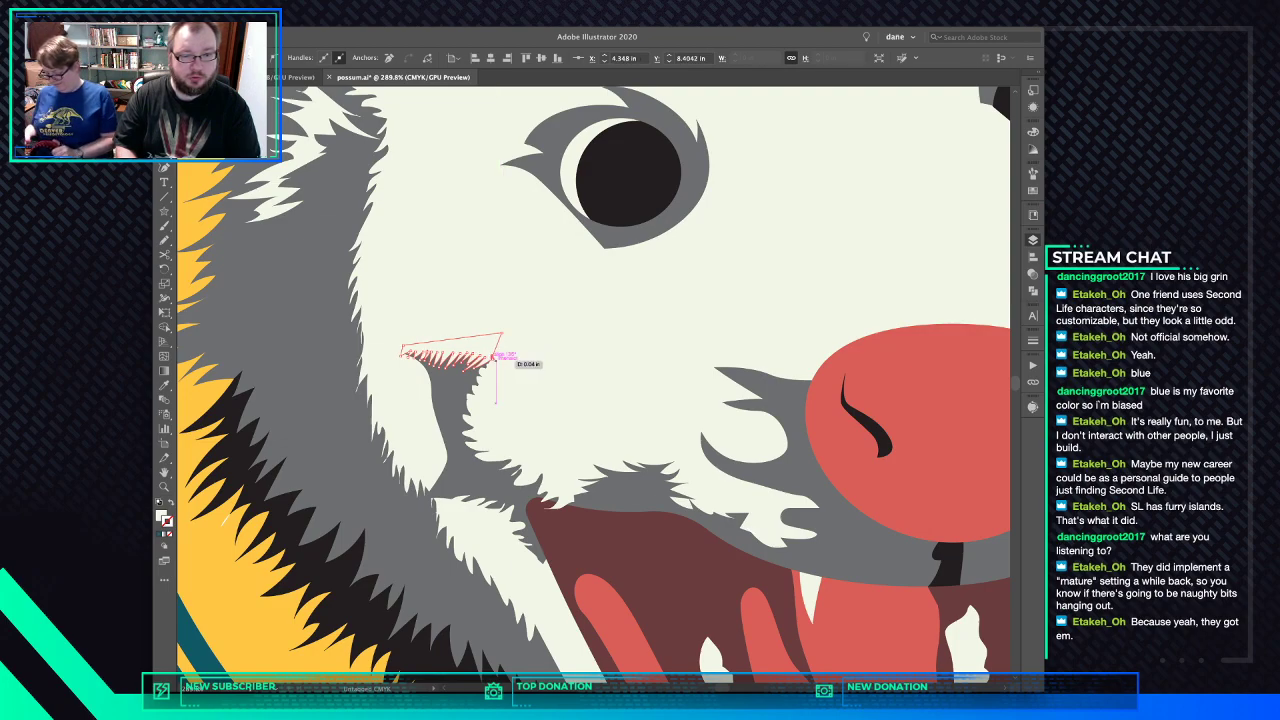
{"action": "left_click", "coordinate": [492, 359]}
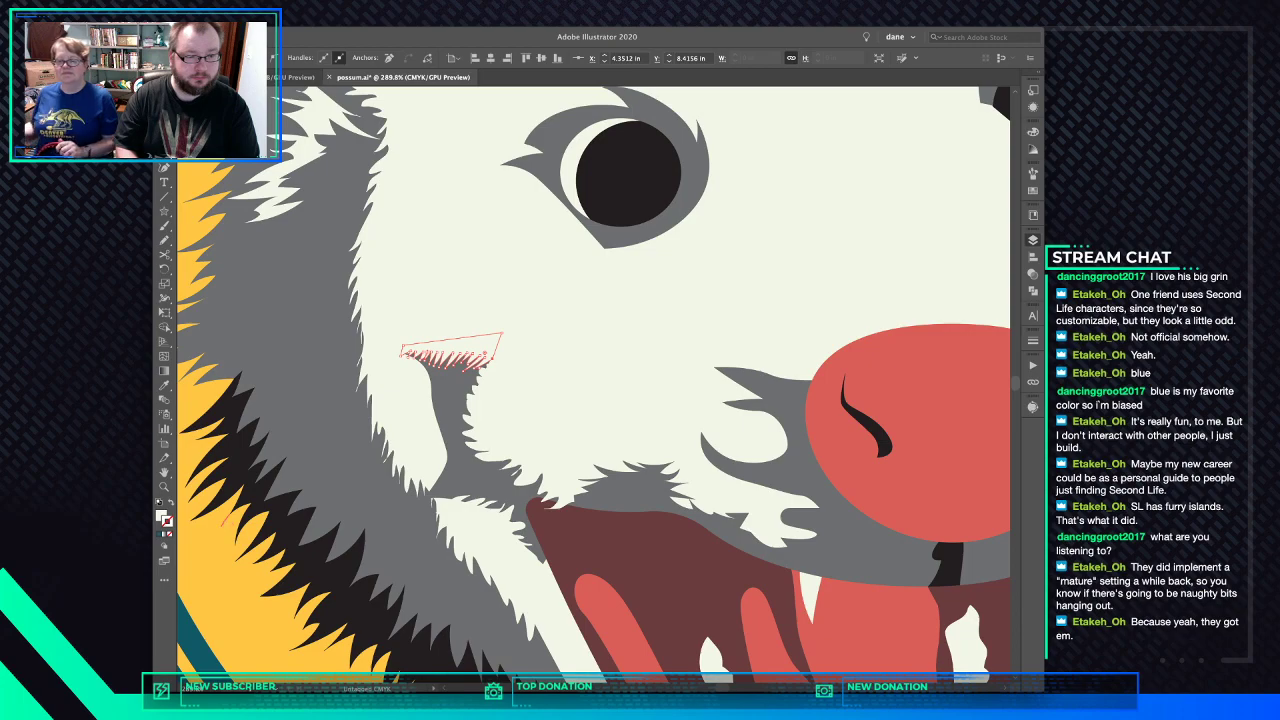
{"action": "key", "text": "super+shift+a"}
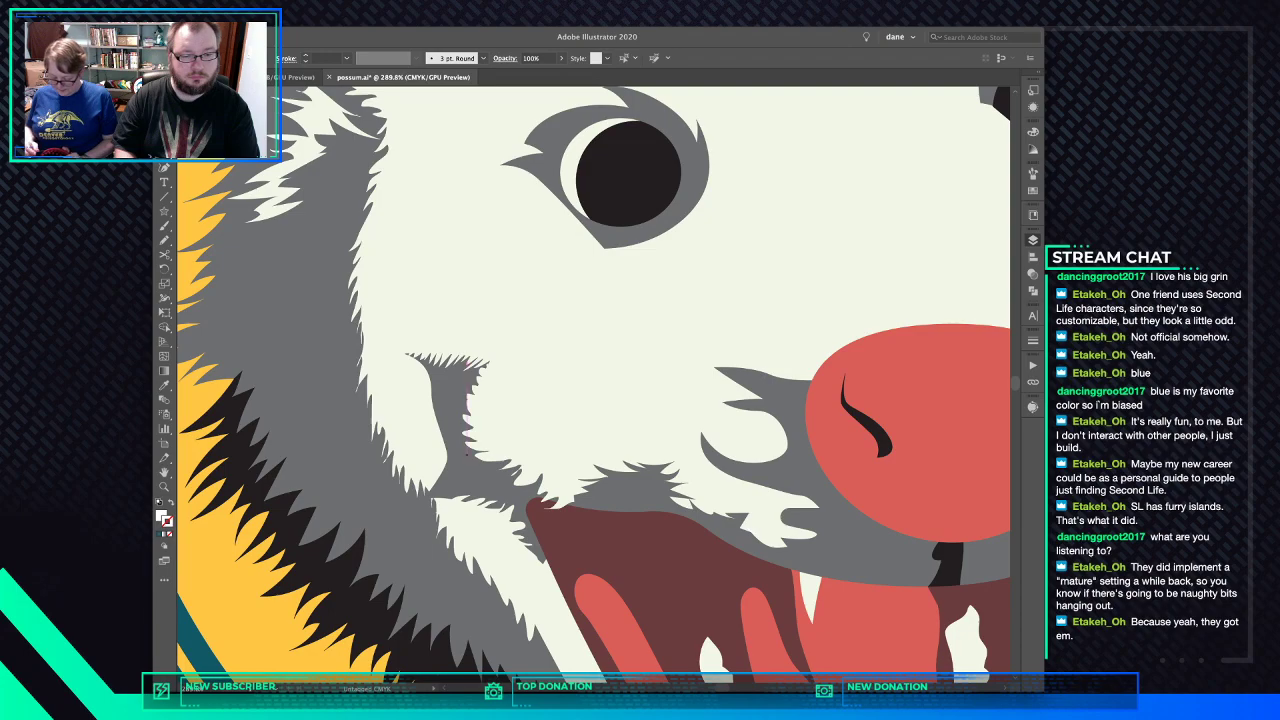
- Draw grey fur tufts with the Pencil down the left edge of the cheek marking, matching the marking's grey fill
{"action": "key", "text": "n"}
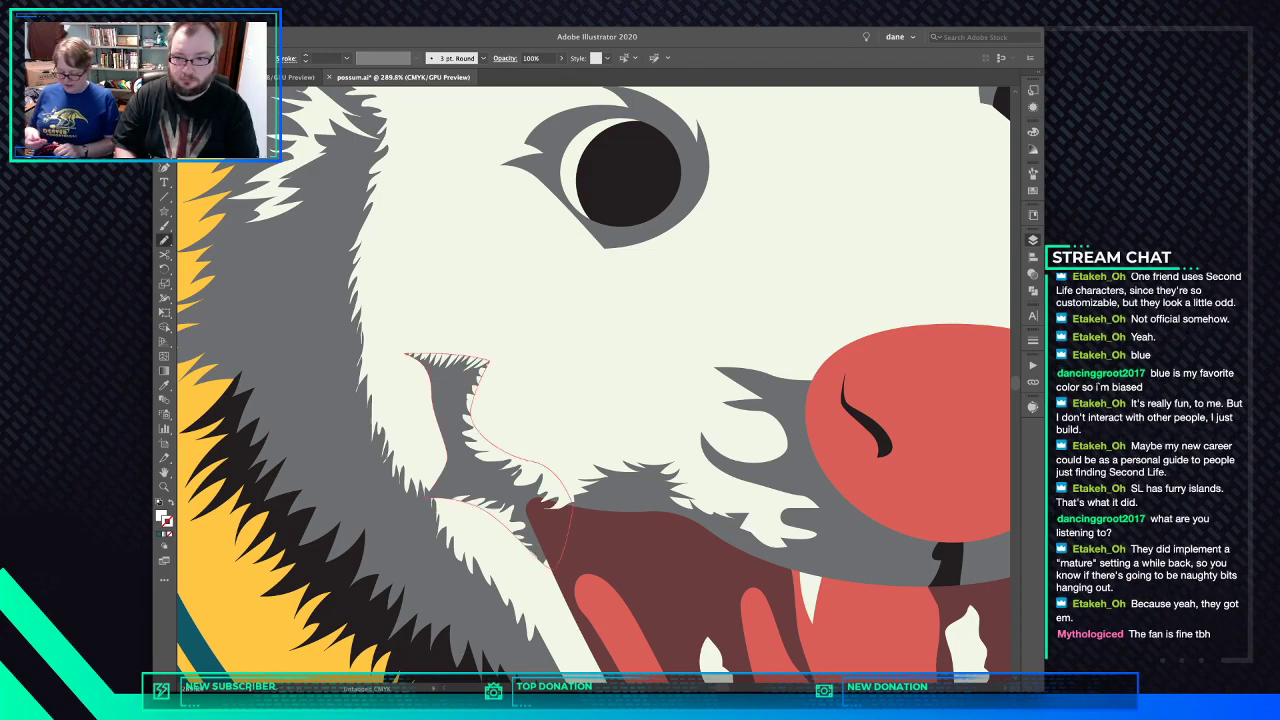
{"action": "left_click", "coordinate": [478, 470], "text": "super"}
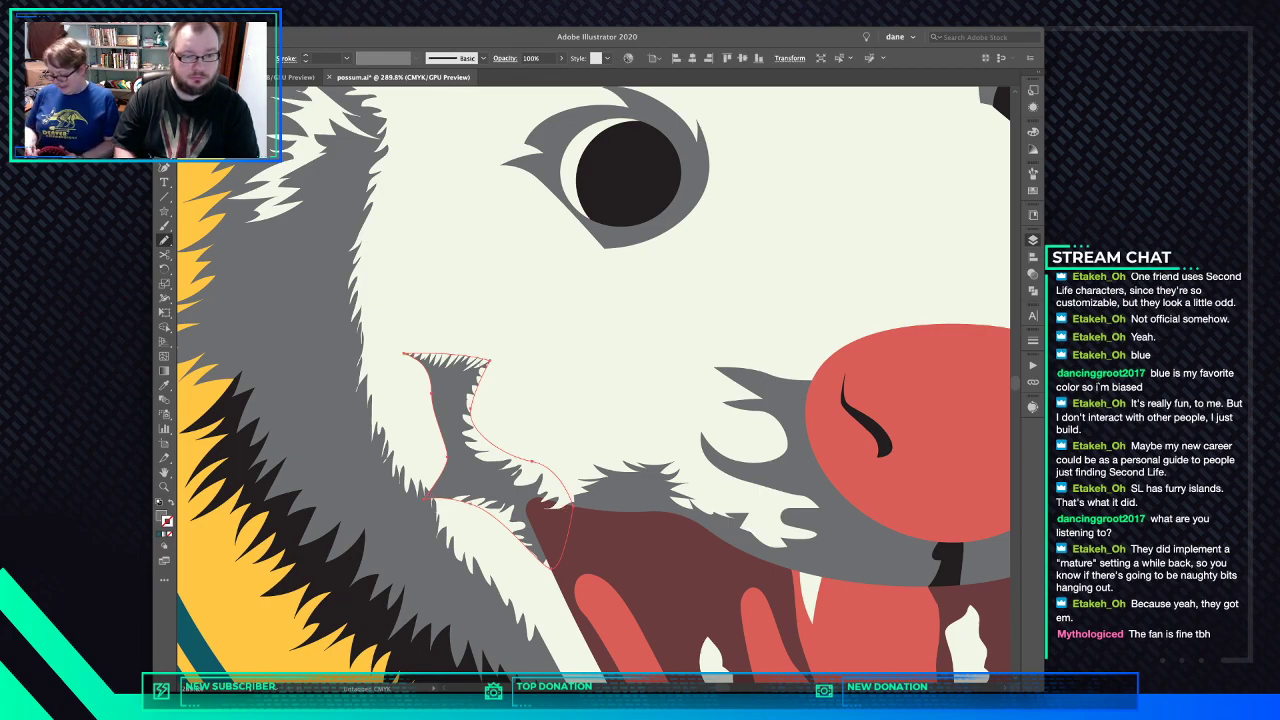
{"action": "left_click", "coordinate": [431, 494], "text": "super"}
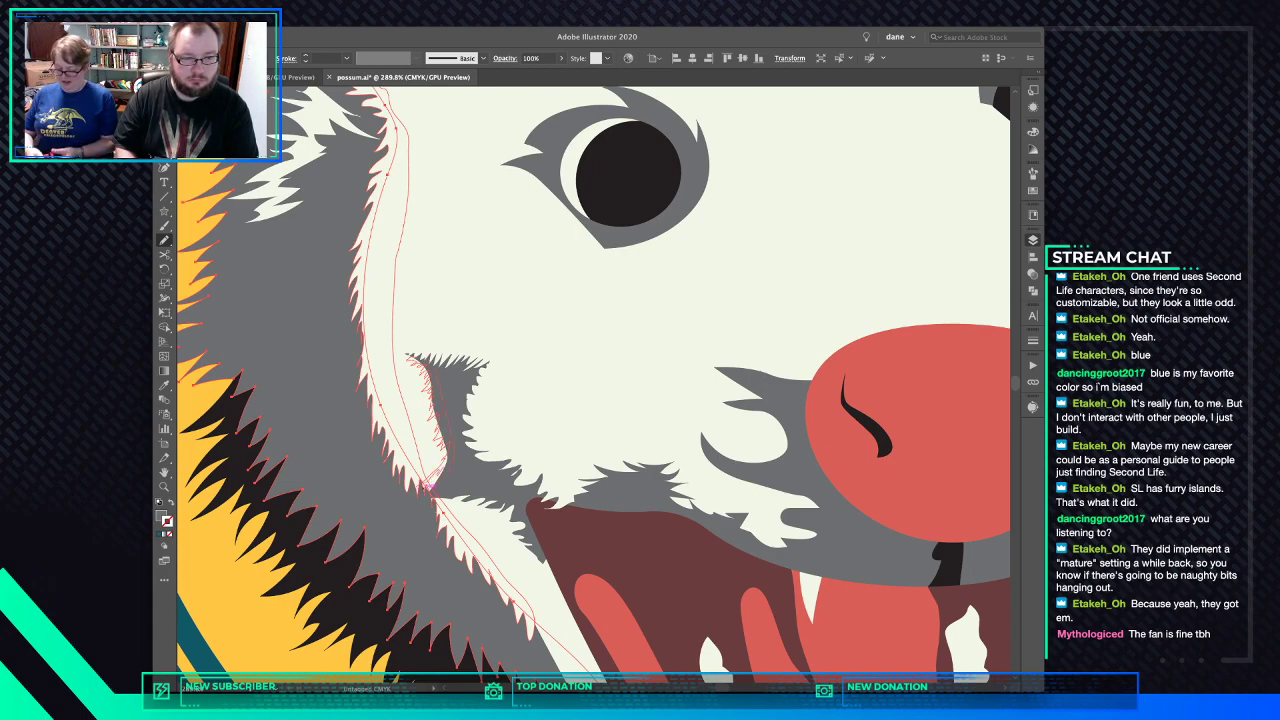
{"action": "left_click", "coordinate": [430, 487], "text": "super"}
{"action": "left_click_drag", "start_coordinate": [437, 411], "coordinate": [441, 402]}
{"action": "key", "text": "Delete"}
{"action": "key", "text": "super+z"}
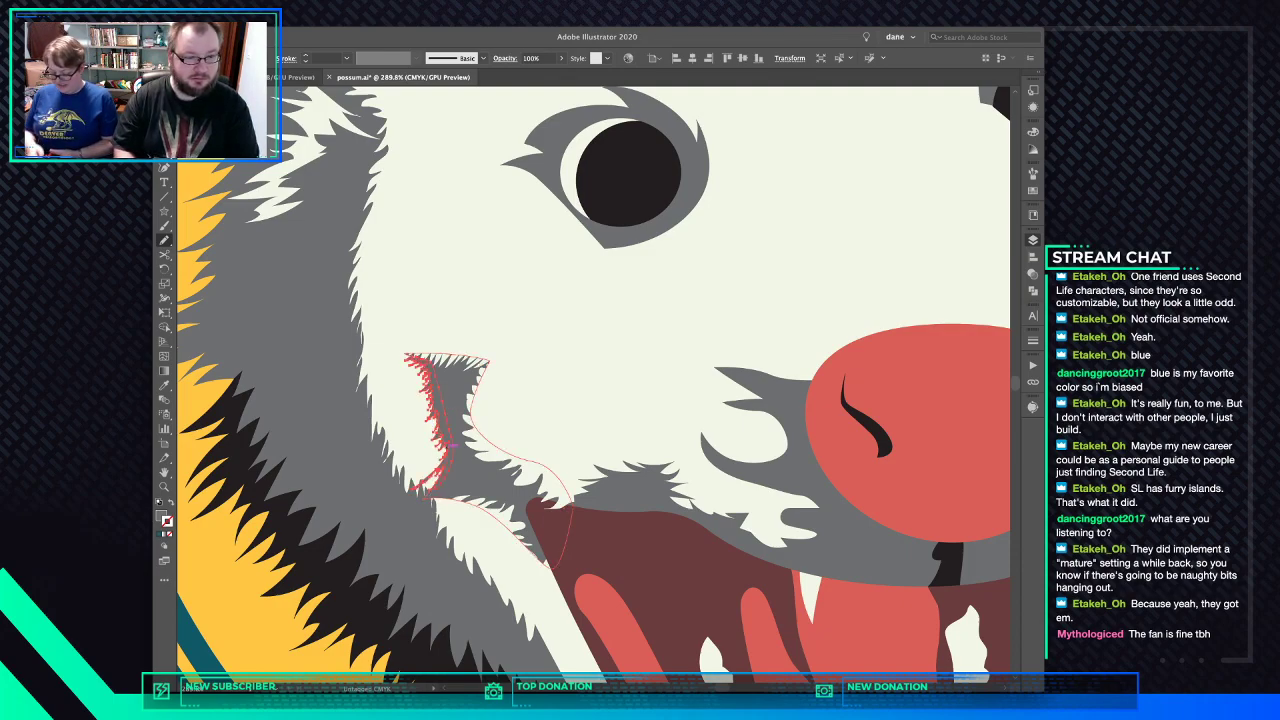
{"action": "key", "text": "ctrl+shift+a"}
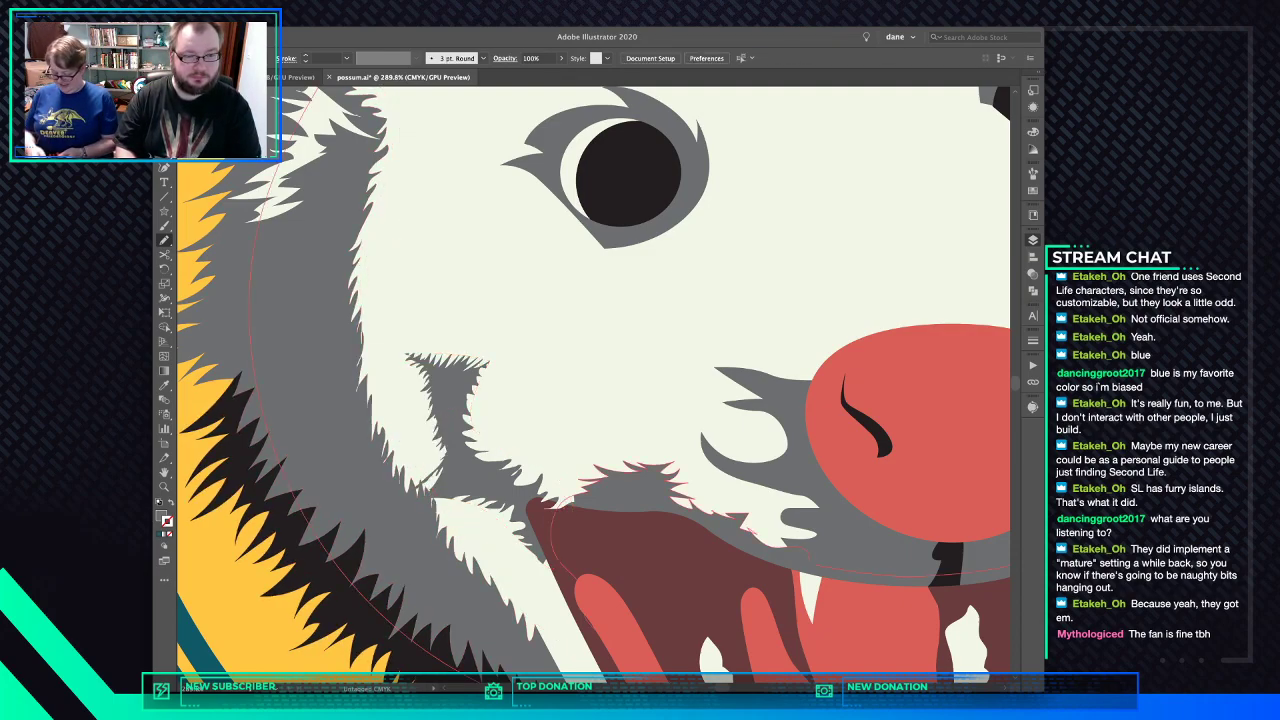
- Erase the stray lower end of the grey tuft strip where it crosses the white fur below the cheek marking
{"action": "left_click", "coordinate": [437, 470], "text": "super"}
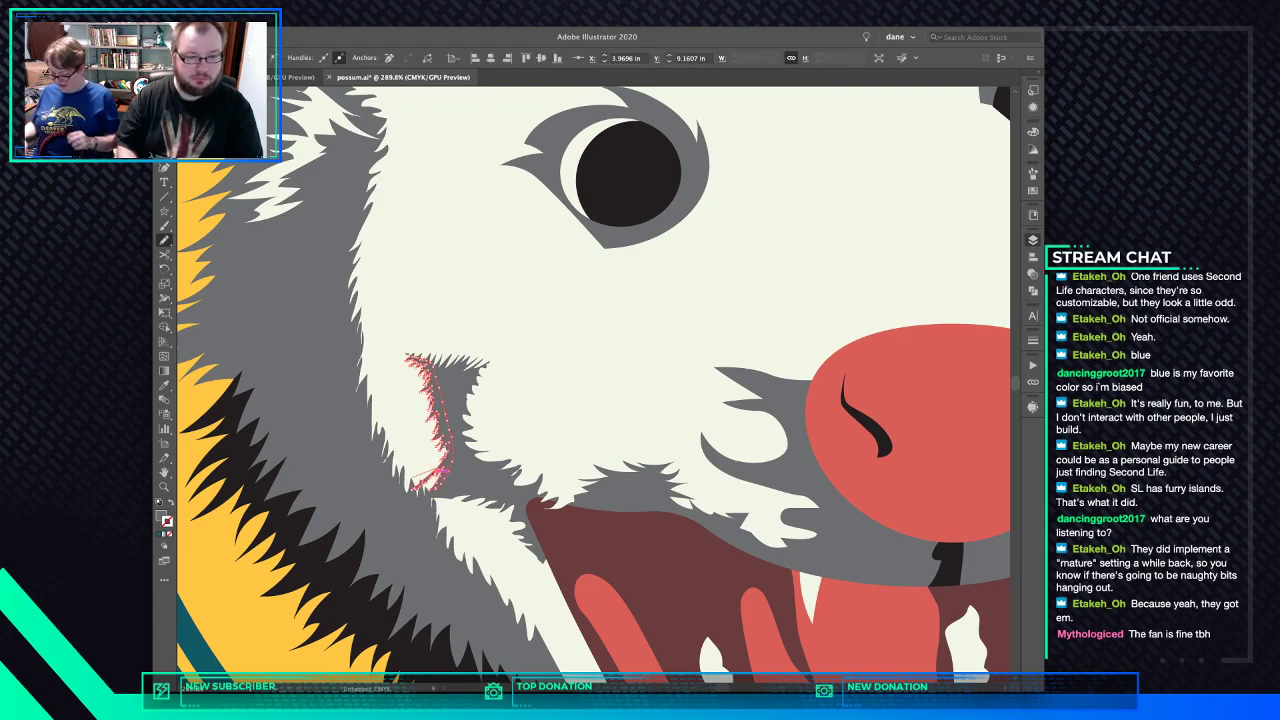
{"action": "left_click", "coordinate": [428, 470]}
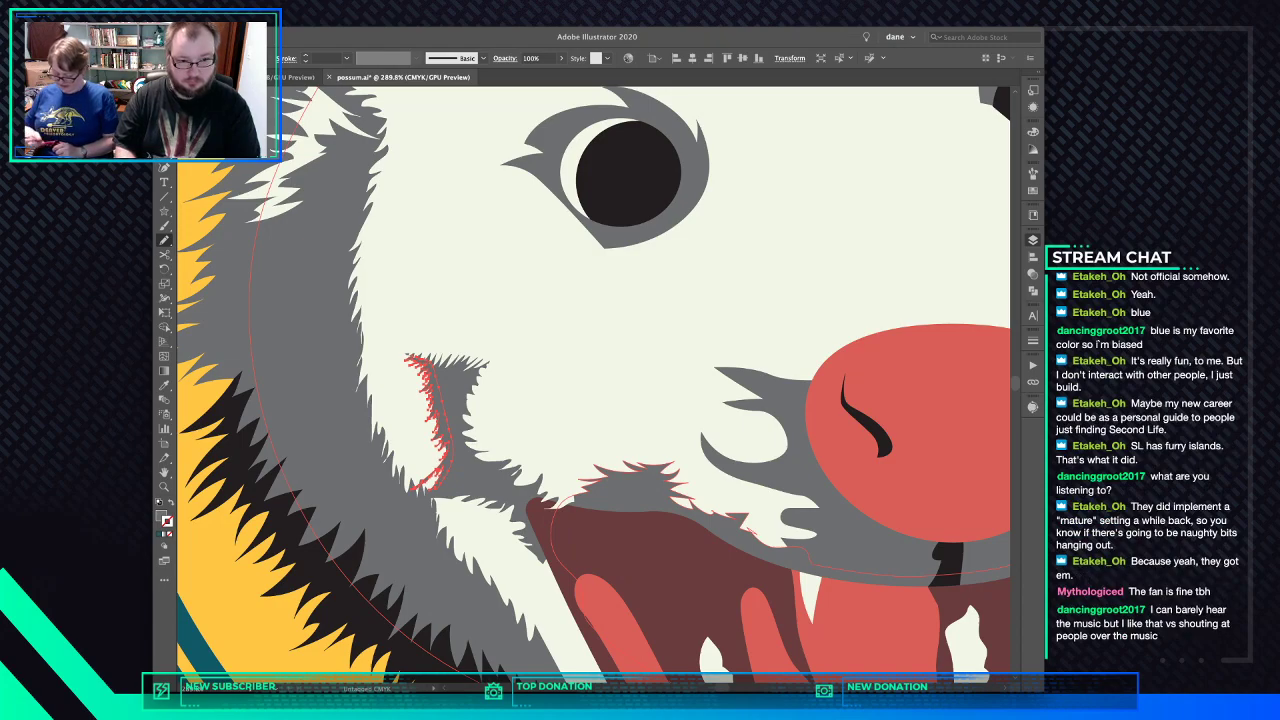
{"action": "key", "text": "e"}
{"action": "key", "text": "shift+e"}
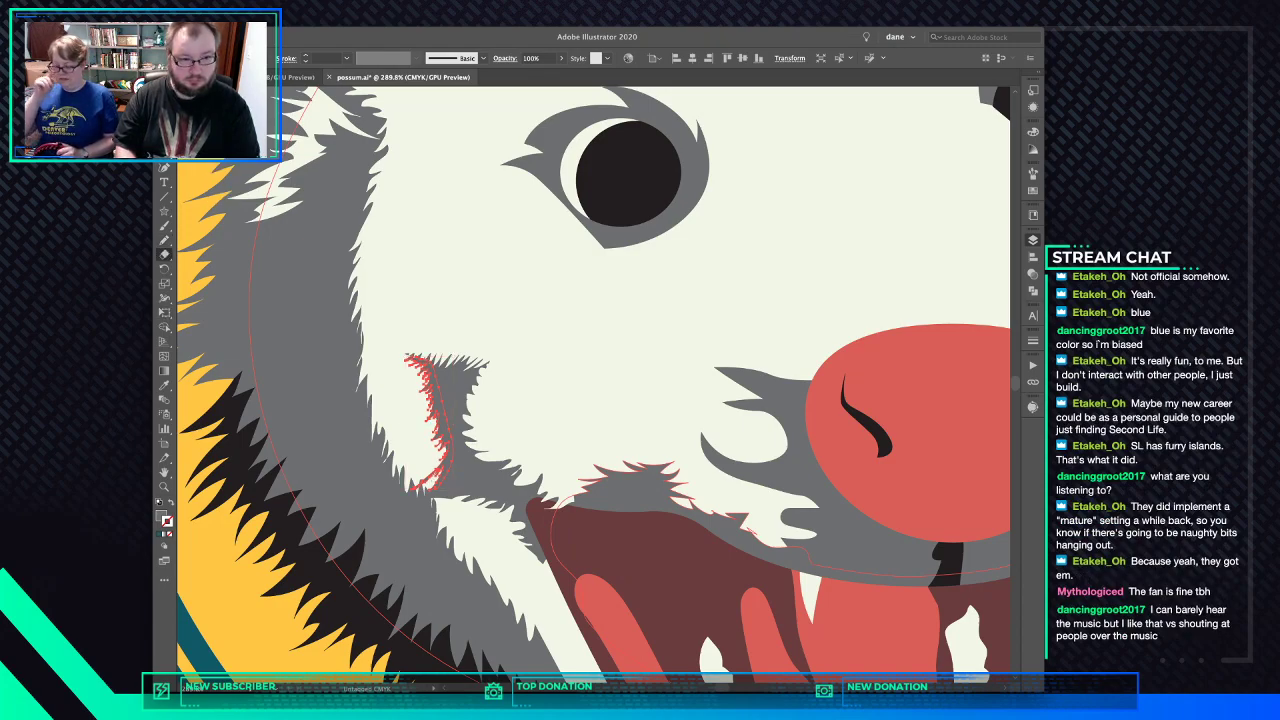
{"action": "mouse_move", "coordinate": [436, 474]}
{"action": "left_mouse_down"}
{"action": "mouse_move", "coordinate": [412, 488]}
{"action": "mouse_move", "coordinate": [430, 478]}
{"action": "left_mouse_up"}
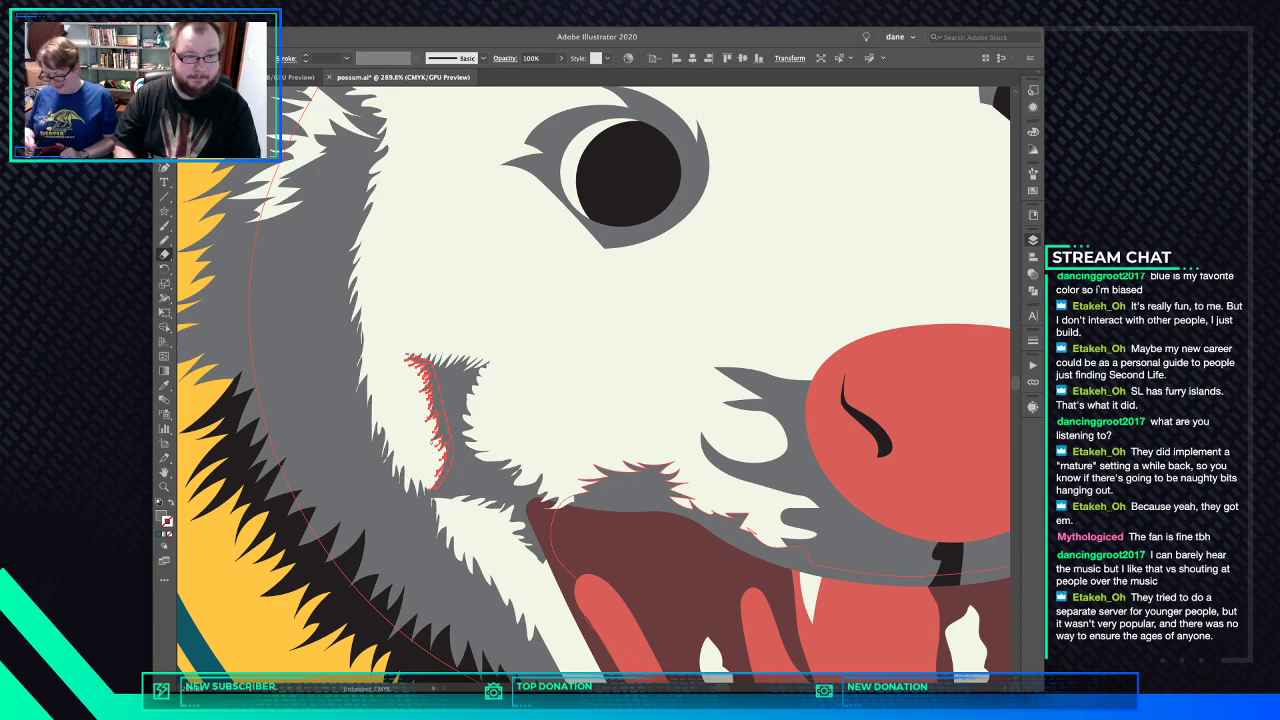
{"action": "key", "text": "super+shift+a"}
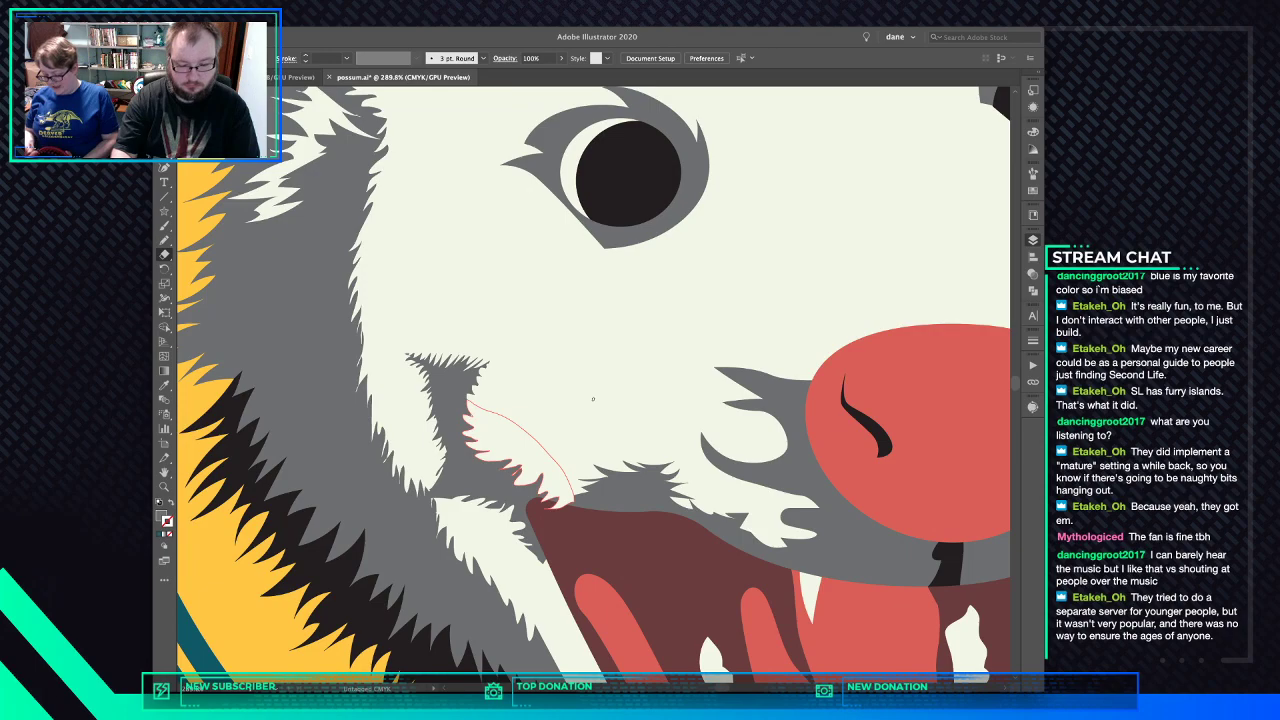
- Draw an unfilled rectangle around the circular frame using the ring's yellow stroke, and widen its left side to the ring's outer edge
{"action": "key", "text": "ctrl+0"}
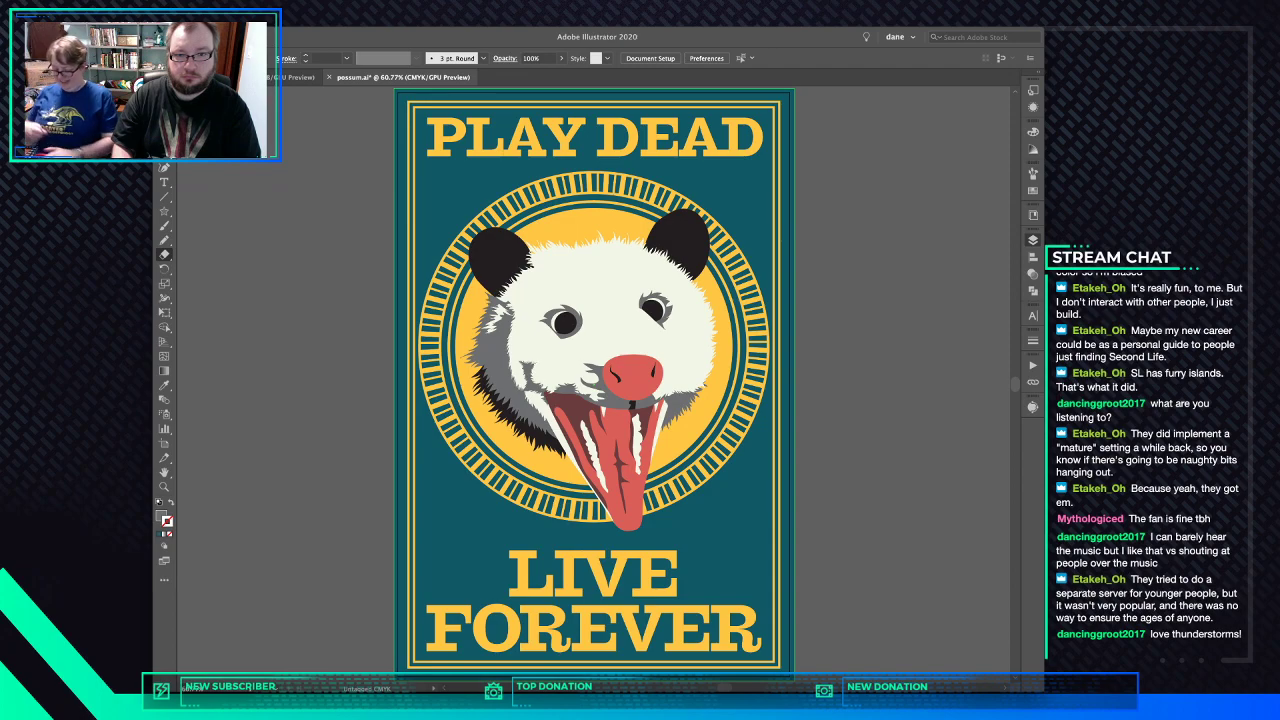
{"action": "left_click", "coordinate": [717, 222], "text": "super"}
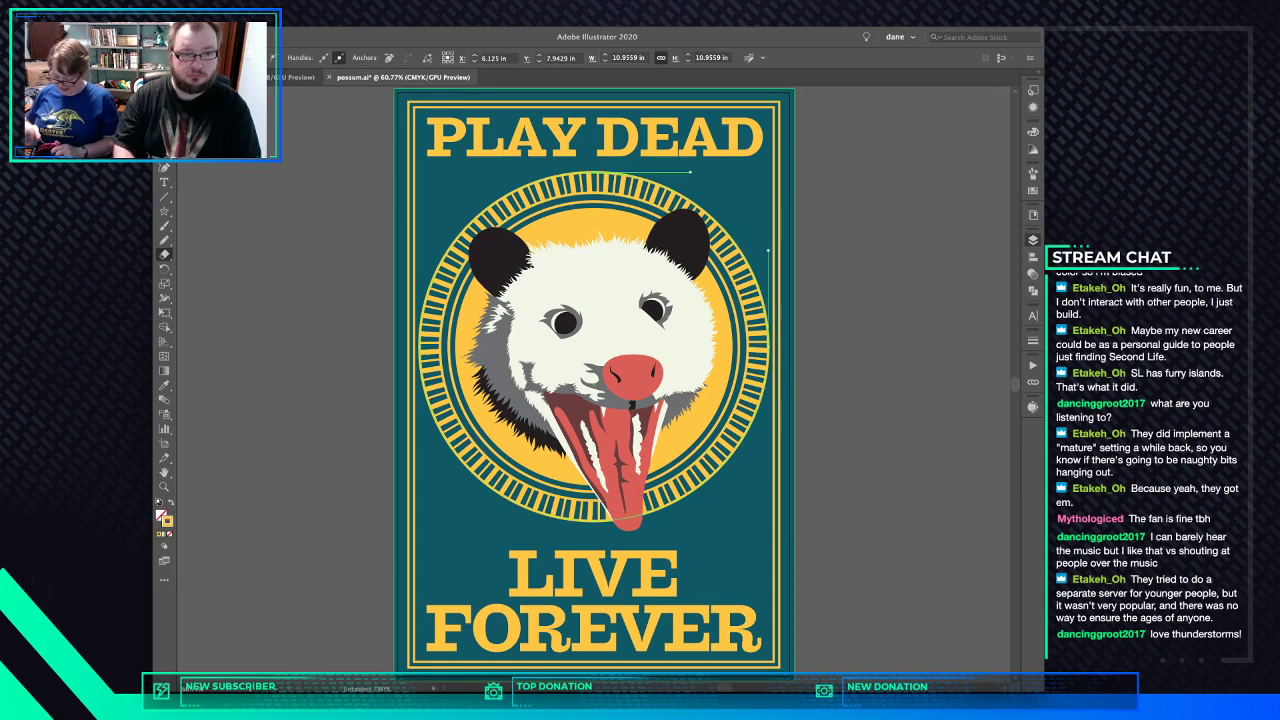
{"action": "key", "text": "super+shift+a"}
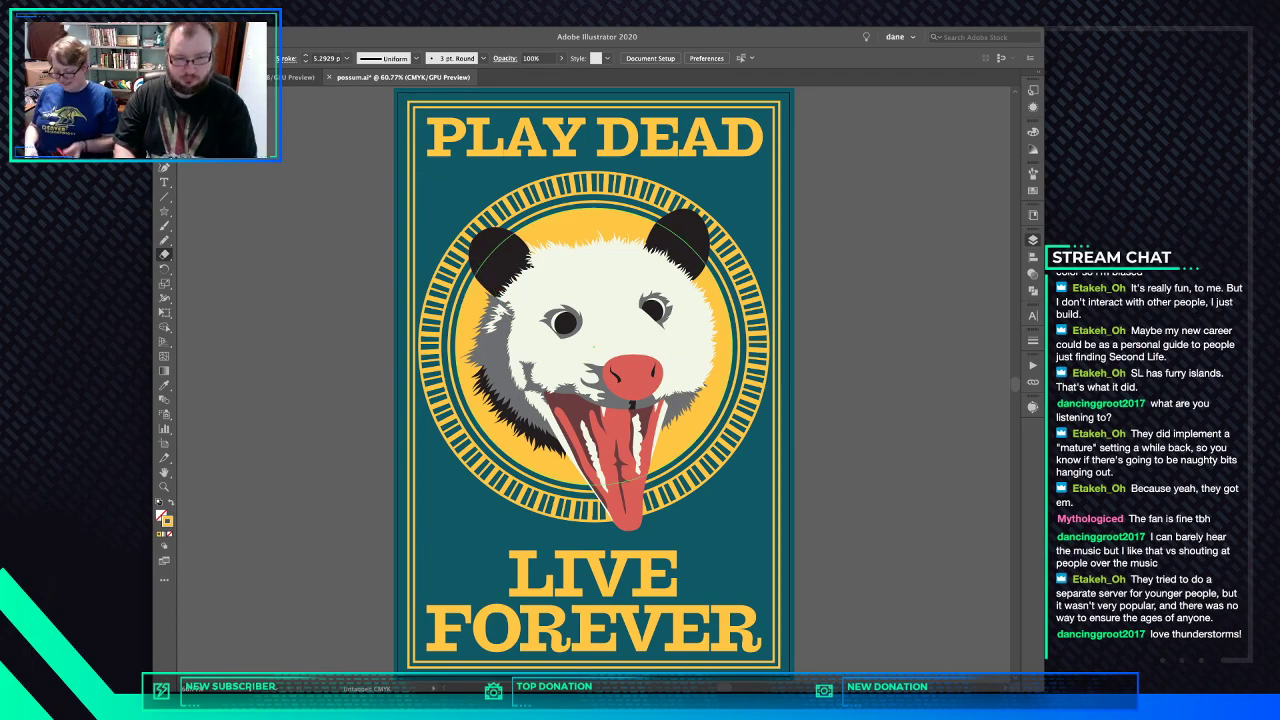
{"action": "key", "text": "m"}
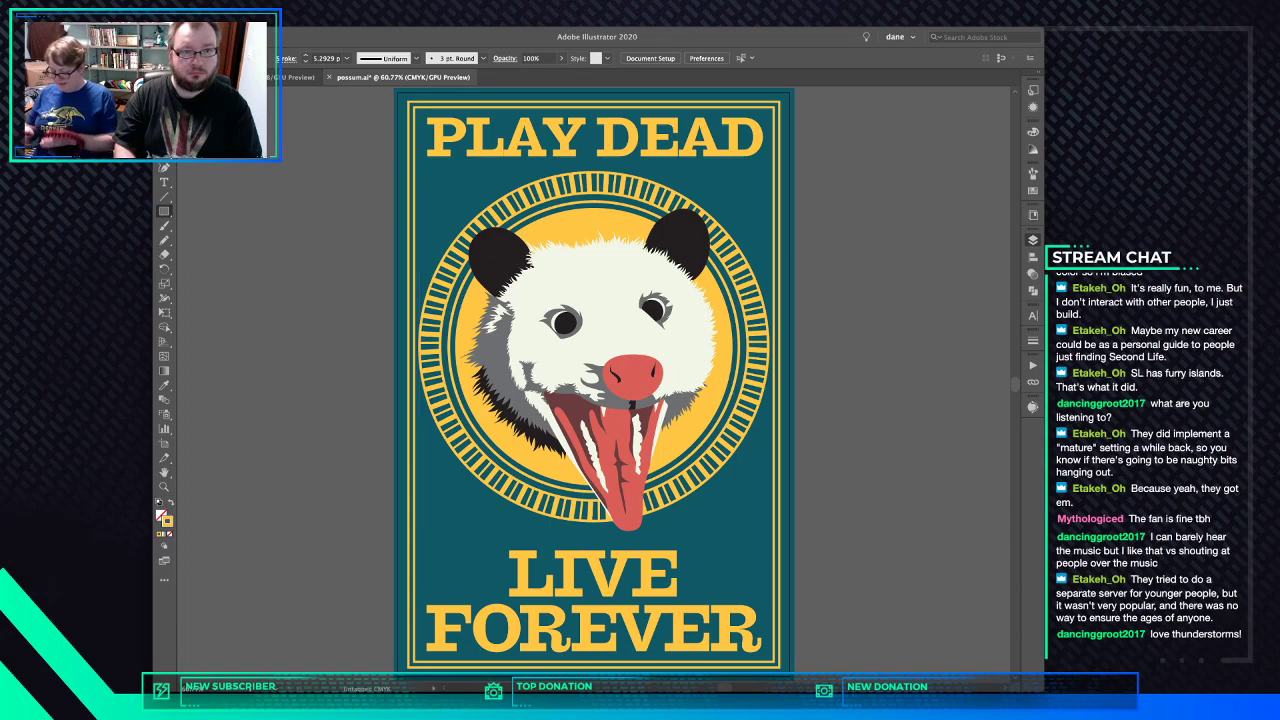
{"action": "left_click_drag", "start_coordinate": [422, 177], "coordinate": [769, 522]}
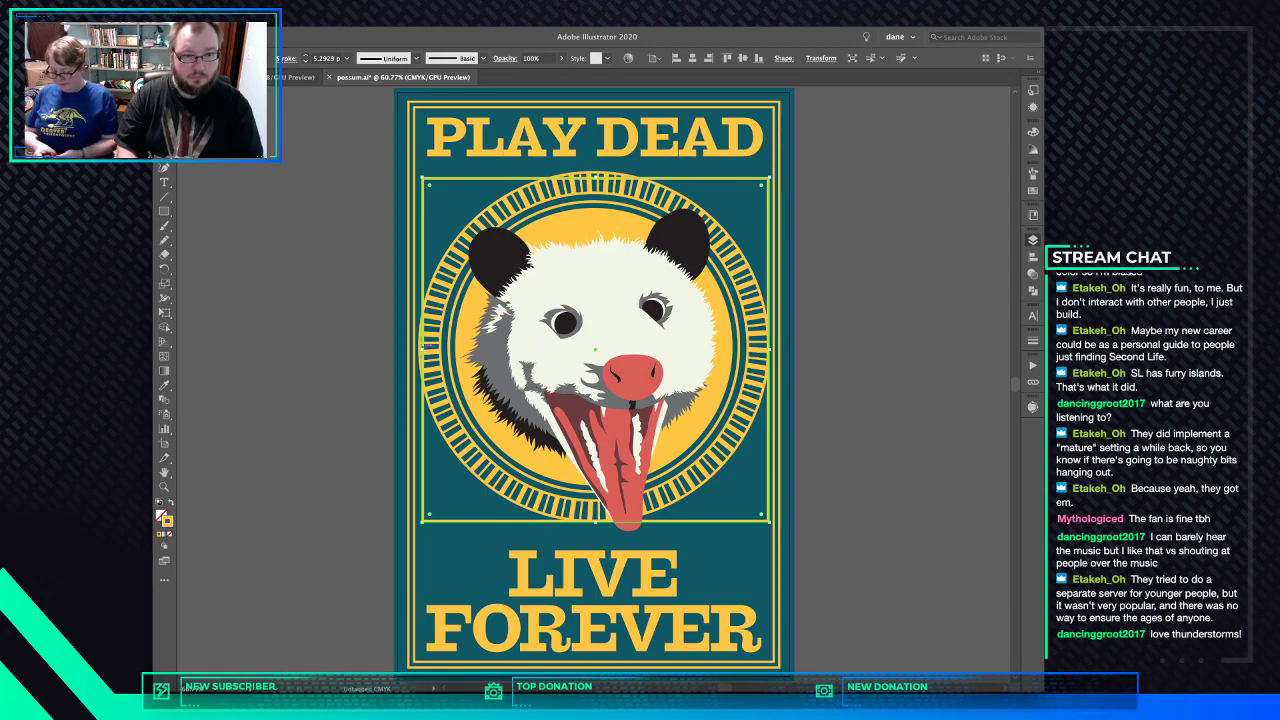
{"action": "left_click_drag", "start_coordinate": [428, 345], "coordinate": [419, 350]}
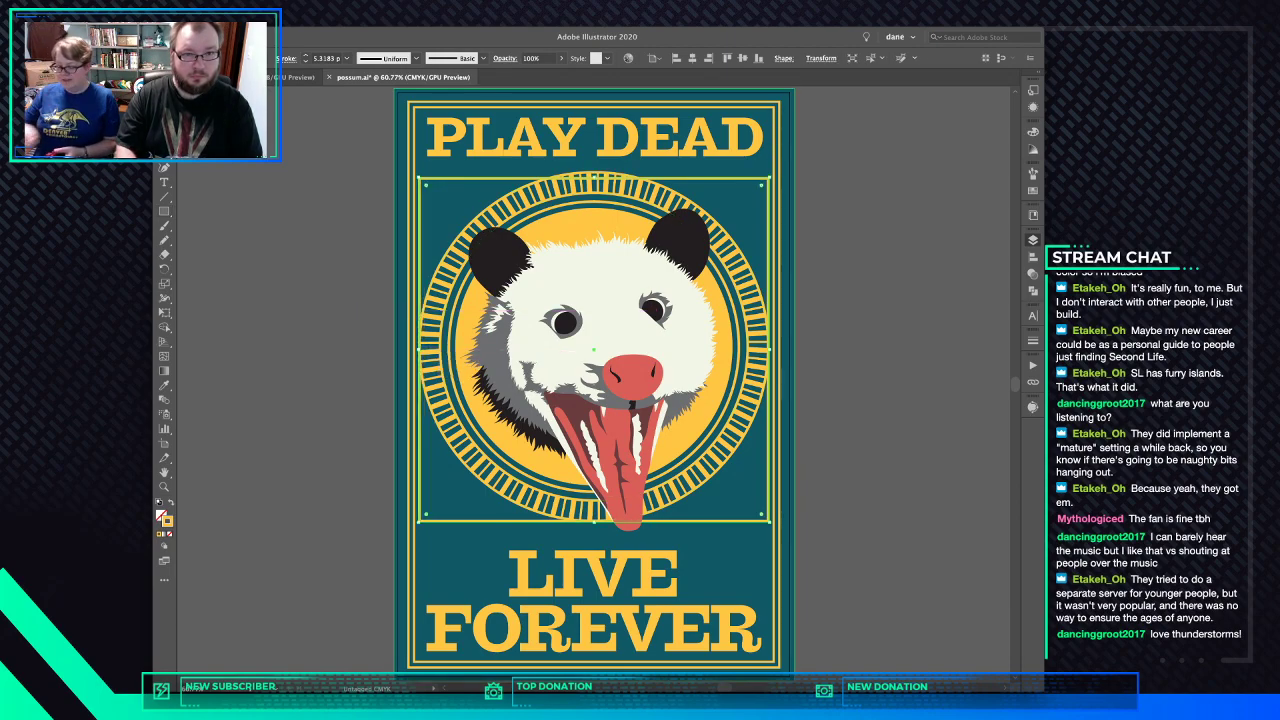
- Extend the yellow rectangle's top edge up to the topmost outer edge of the circular ring
{"action": "left_click_drag", "start_coordinate": [594, 178], "coordinate": [594, 177]}
{"action": "key", "text": "Delete"}
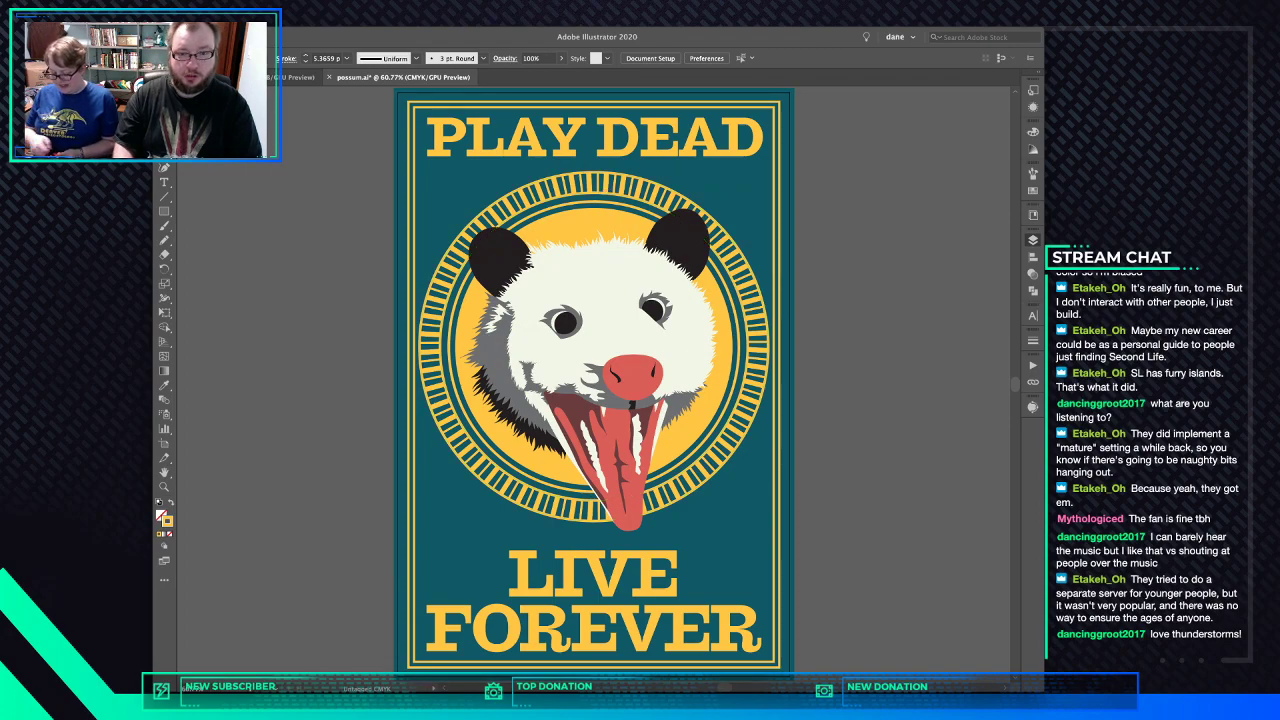
{"action": "left_click", "coordinate": [768, 379]}
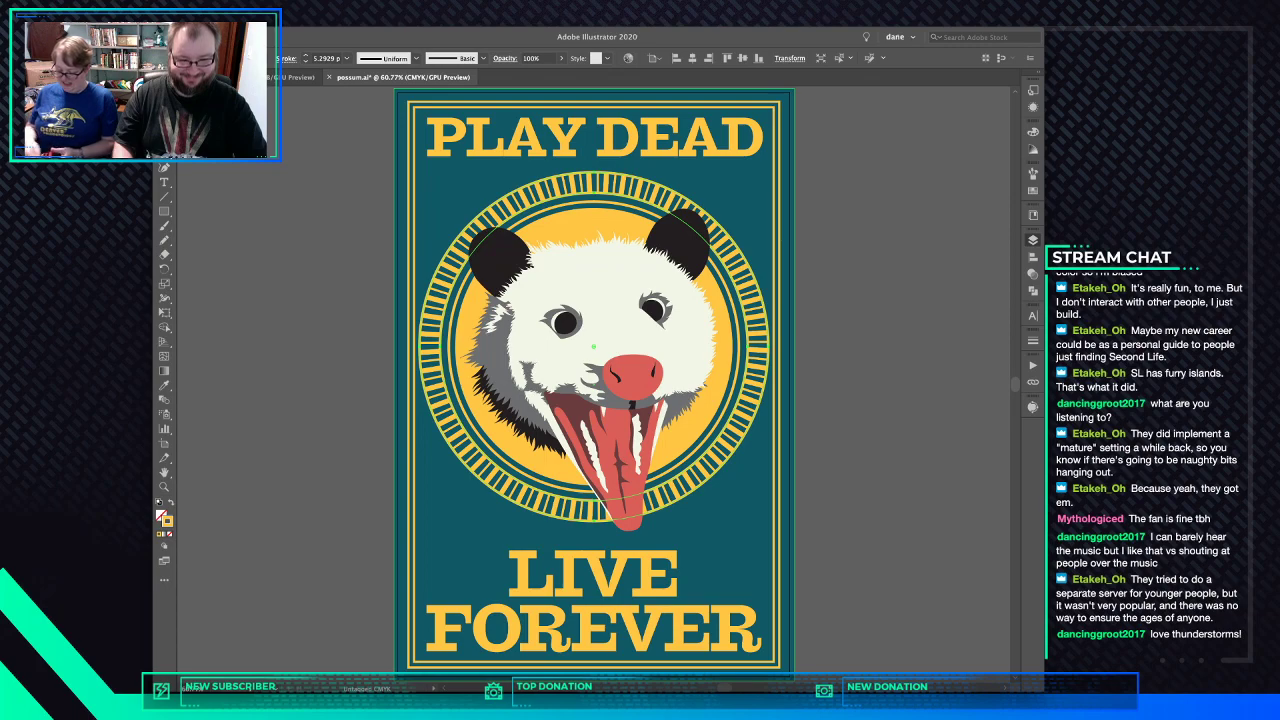
{"action": "key", "text": "ctrl+z"}
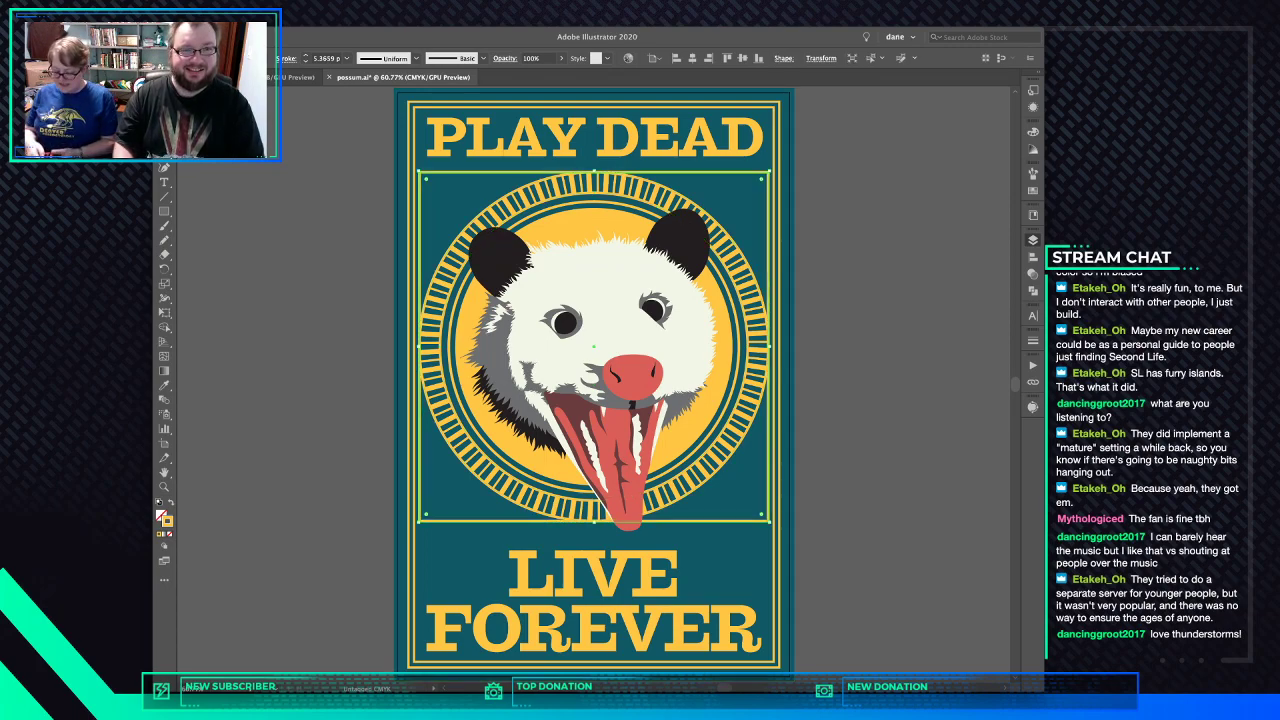
{"action": "key", "text": "super+shift+a"}
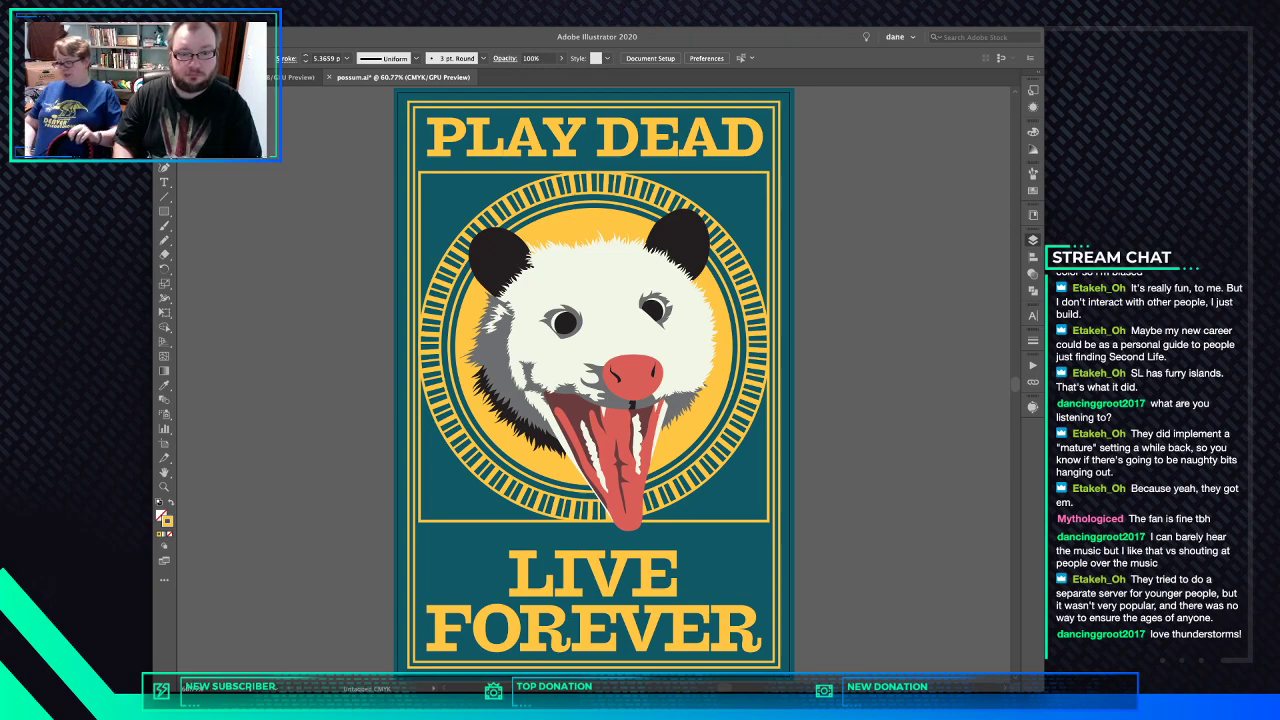
- Move the possum, ring and rectangular frame down together, and lower the PLAY DEAD heading slightly to match
{"action": "key", "text": "ctrl+a"}
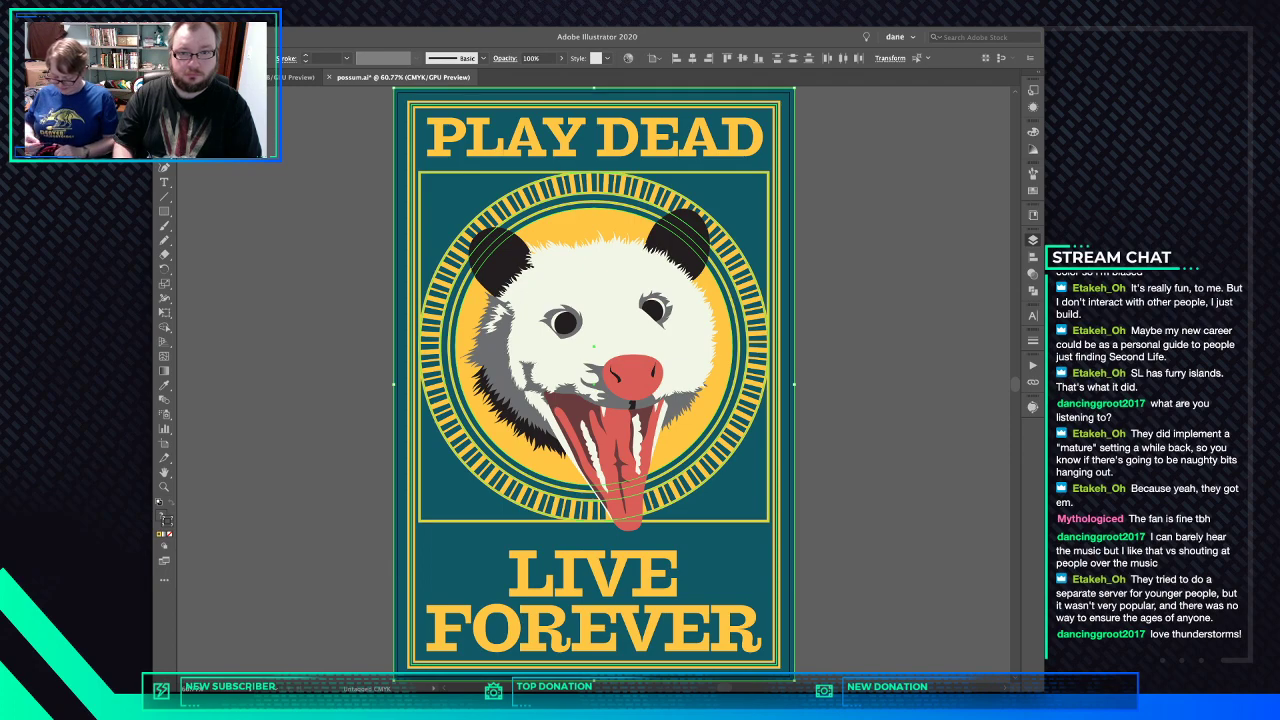
{"action": "key", "text": "ctrl+shift+a"}
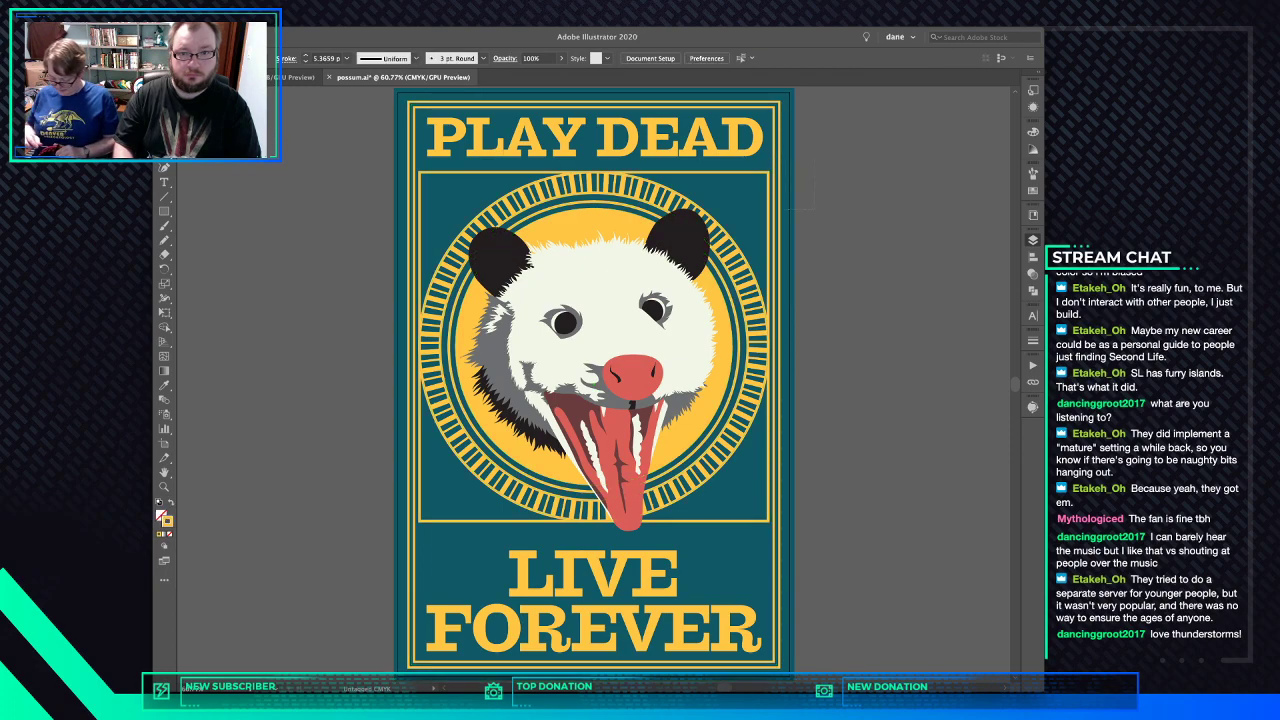
{"action": "key", "text": "ctrl+a"}
{"action": "key", "text": "ctrl+shift+a"}
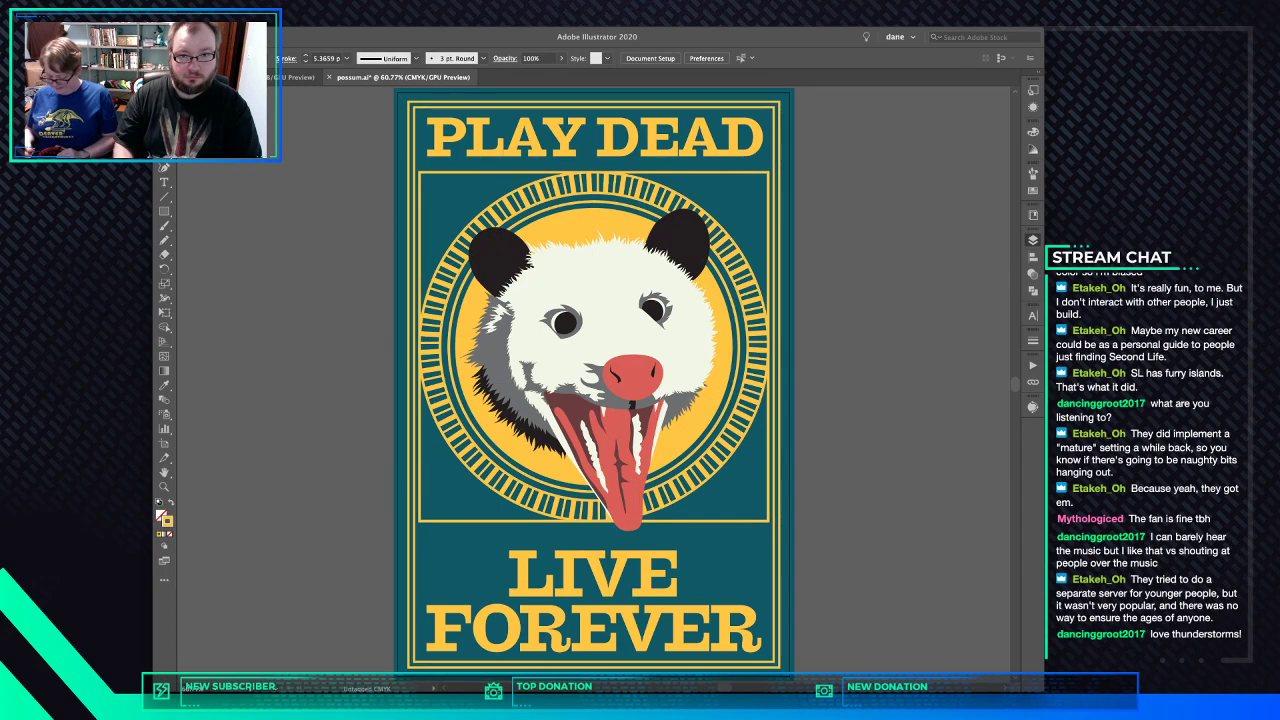
{"action": "key", "text": "ctrl+a"}
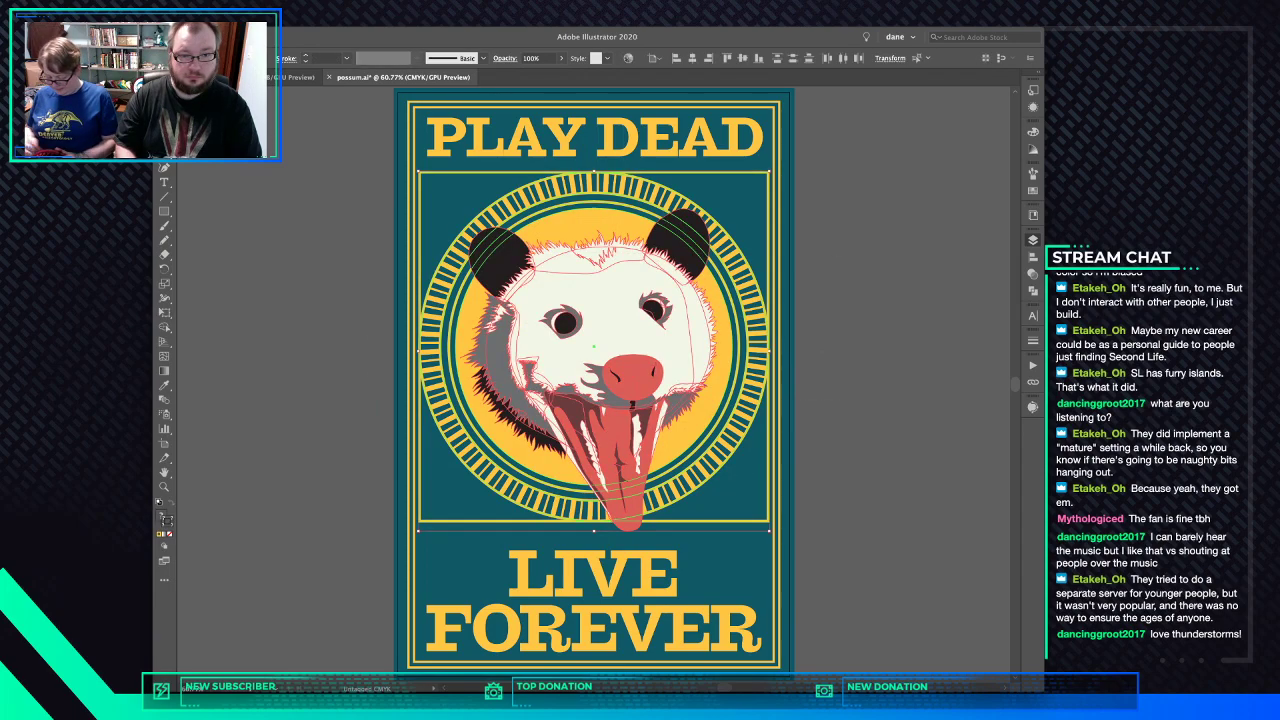
{"action": "key", "text": "shift+Down"}
{"action": "key", "text": "shift+Down"}
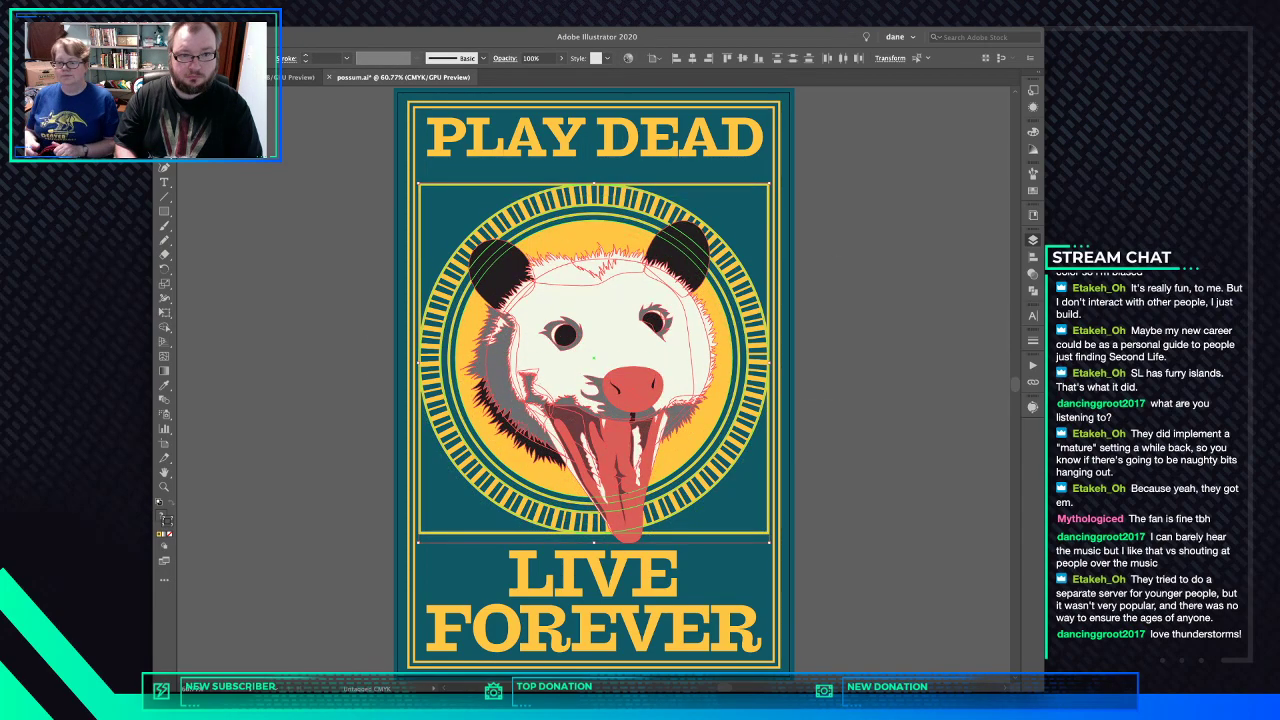
{"action": "left_click_drag", "start_coordinate": [680, 124], "coordinate": [680, 137]}
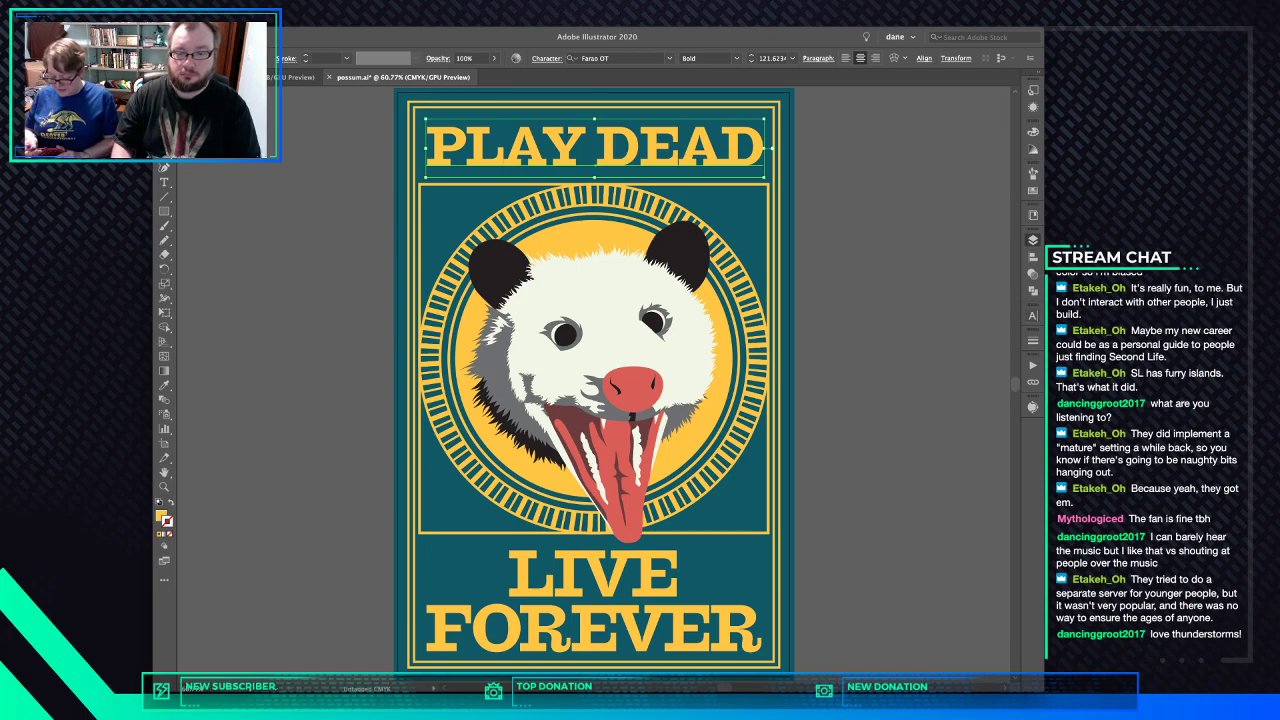
- Try other fonts on the PLAY DEAD heading and set it in BigBlack, Black style
{"action": "key", "text": "a"}
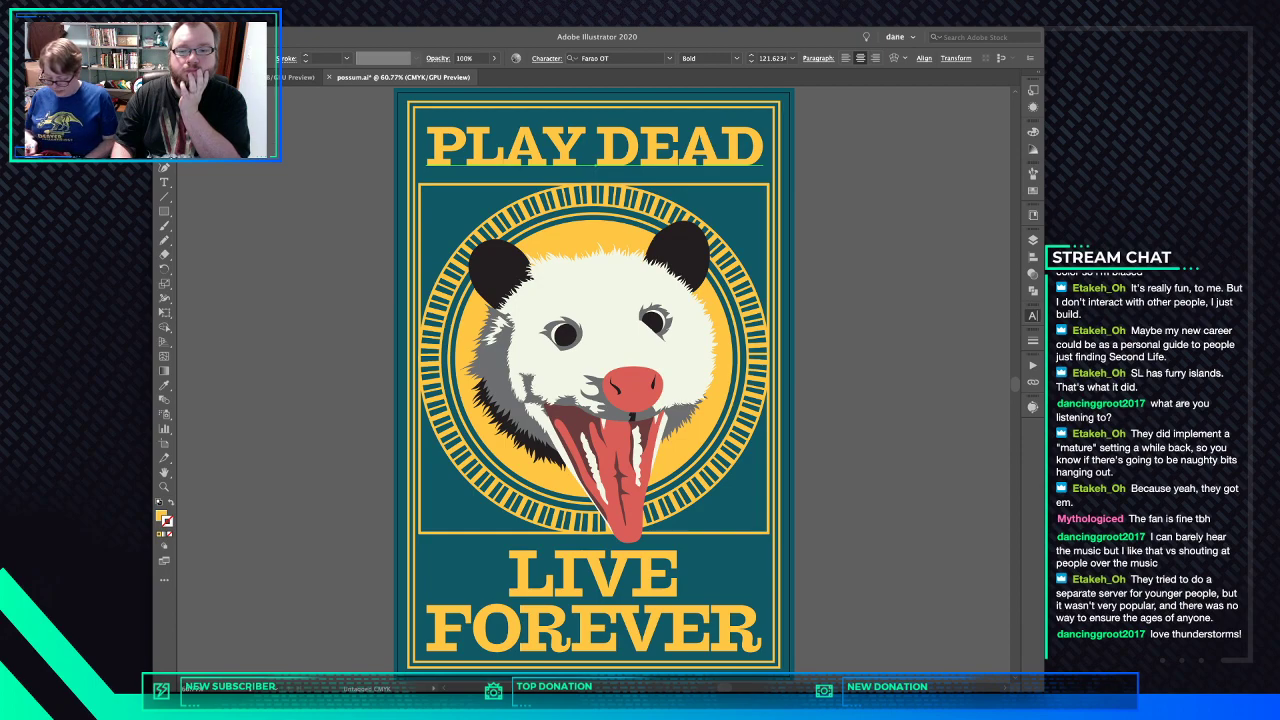
{"action": "key", "text": "Down"}
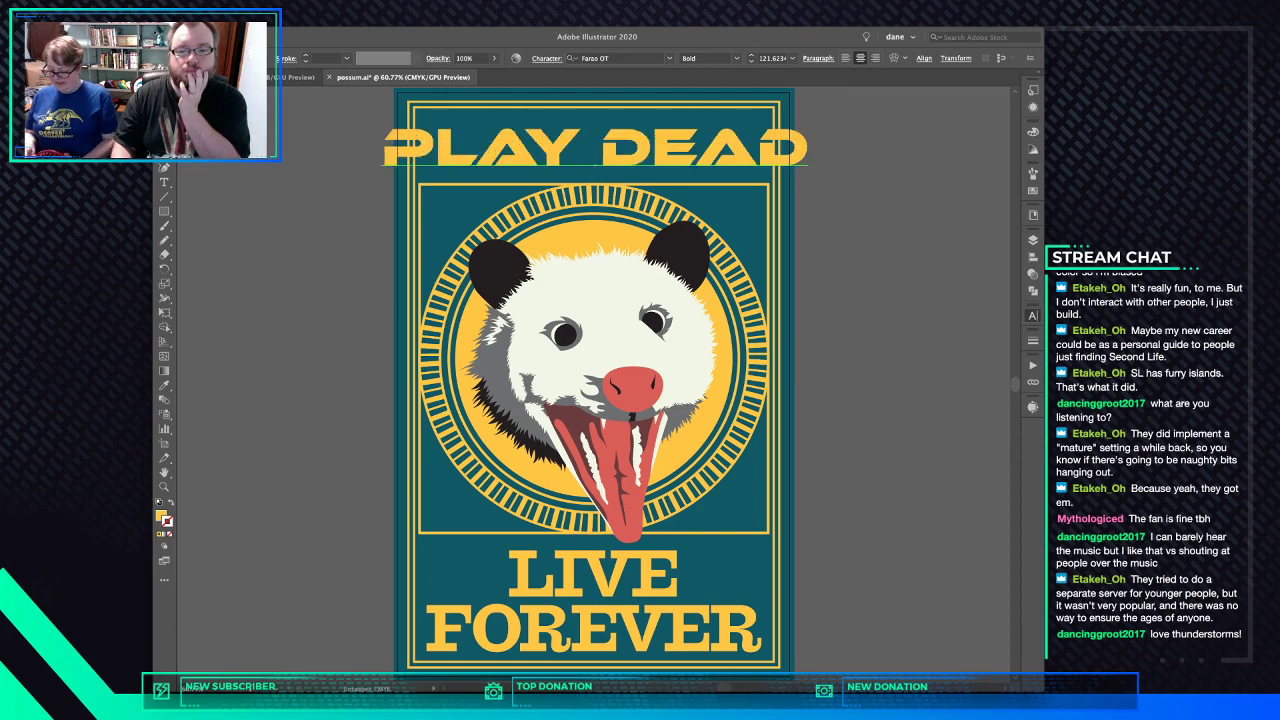
{"action": "key", "text": "Down"}
{"action": "key", "text": "Down"}
{"action": "key", "text": "Down"}
{"action": "key", "text": "Down"}
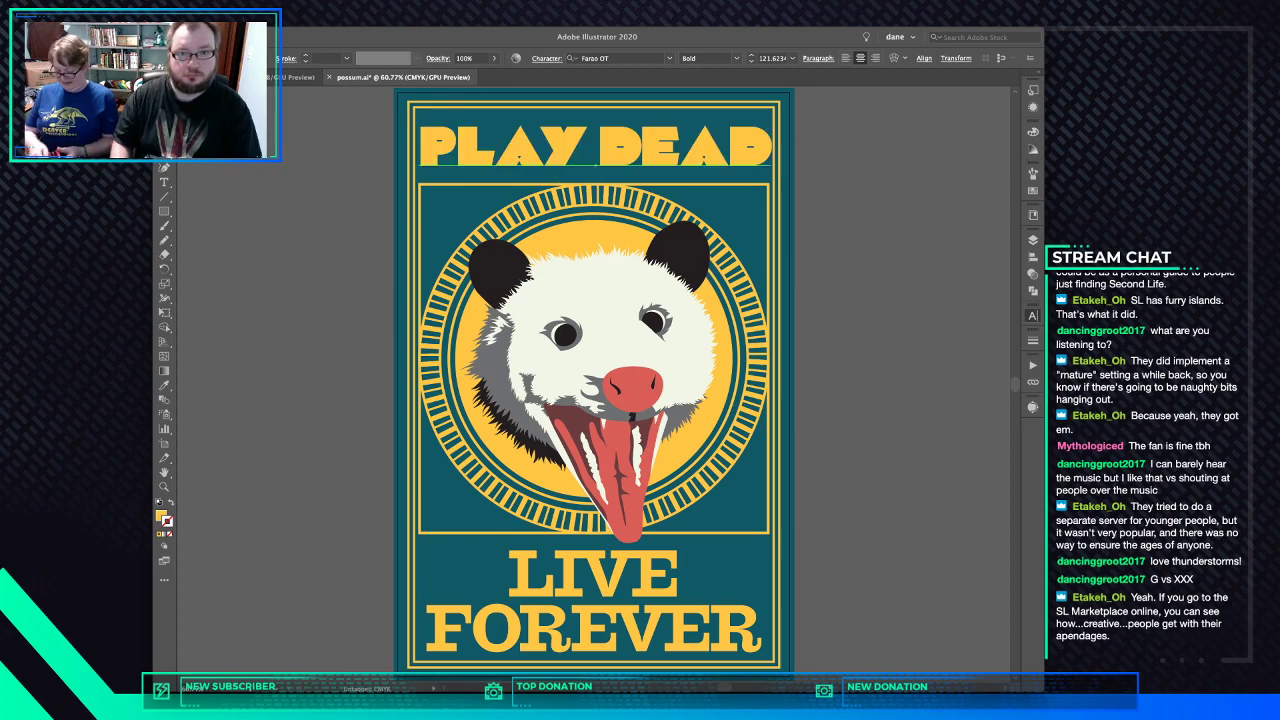
{"action": "key", "text": "Escape"}
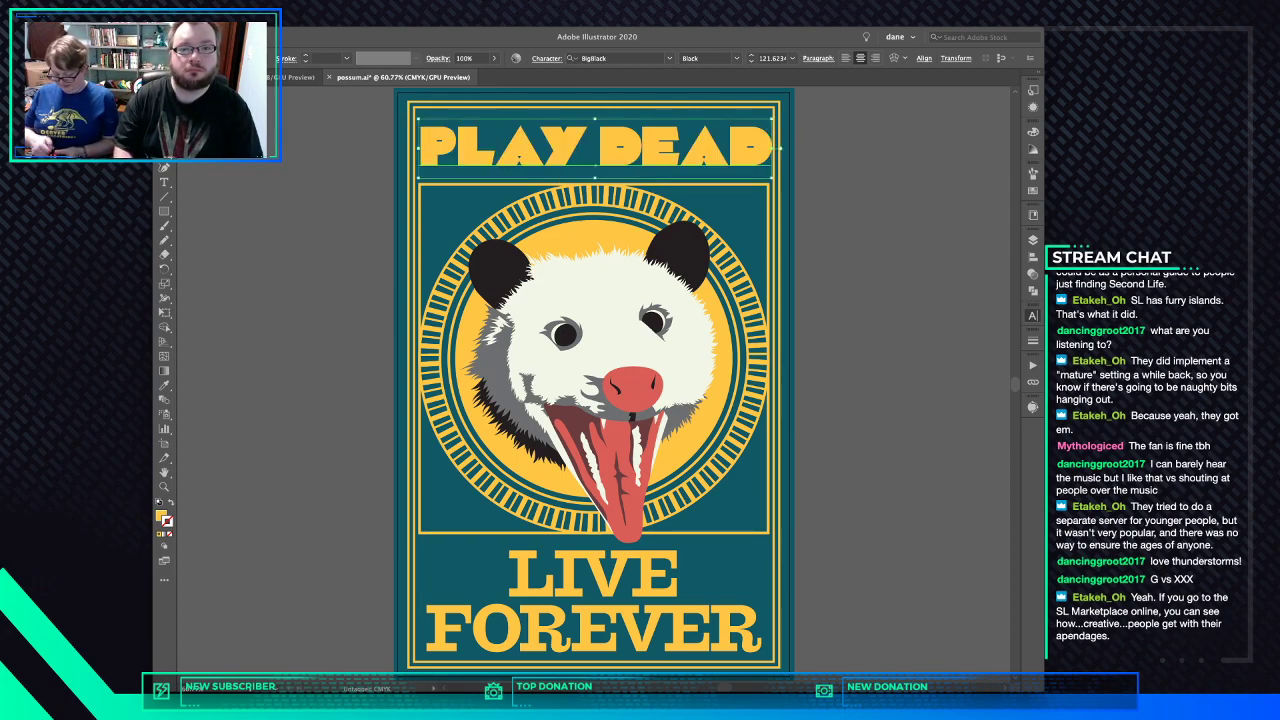
- Tighten the kerning in the PLAY DEAD heading, among the last letters of DEAD and between the L and A of PLAY
{"action": "double_click", "coordinate": [679, 152]}
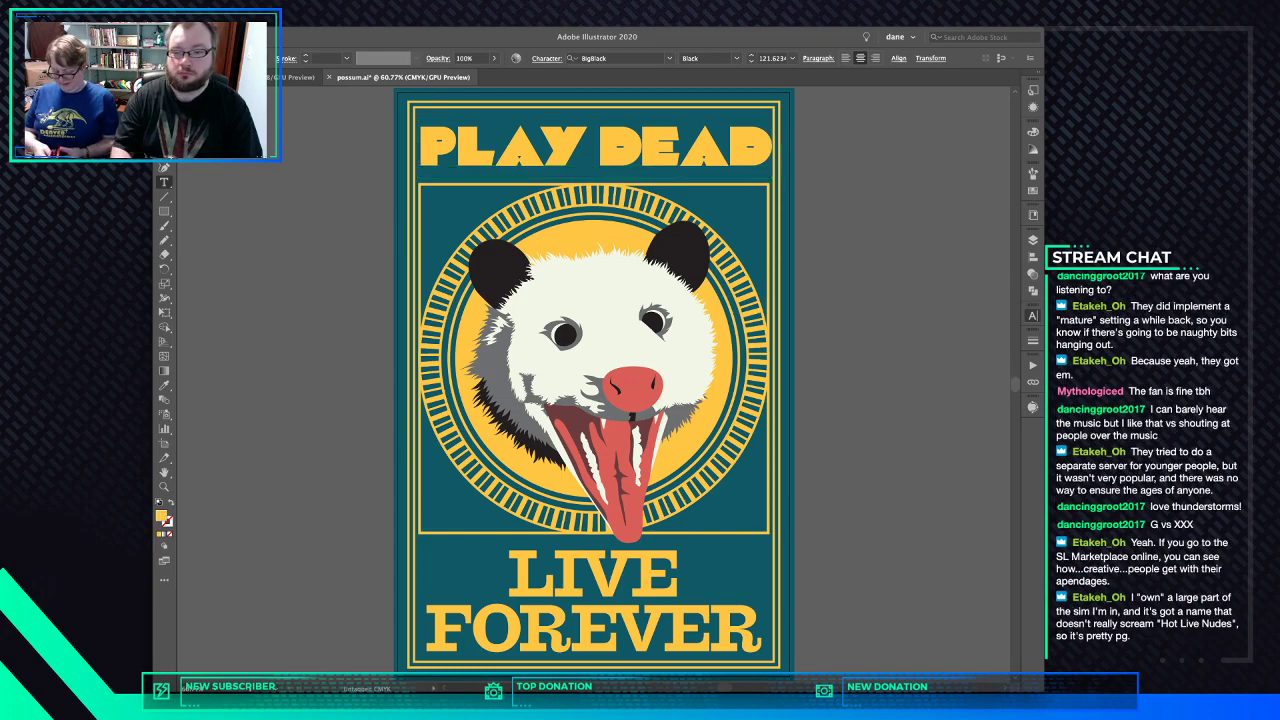
{"action": "key", "text": "alt+Left"}
{"action": "key", "text": "alt+Left"}
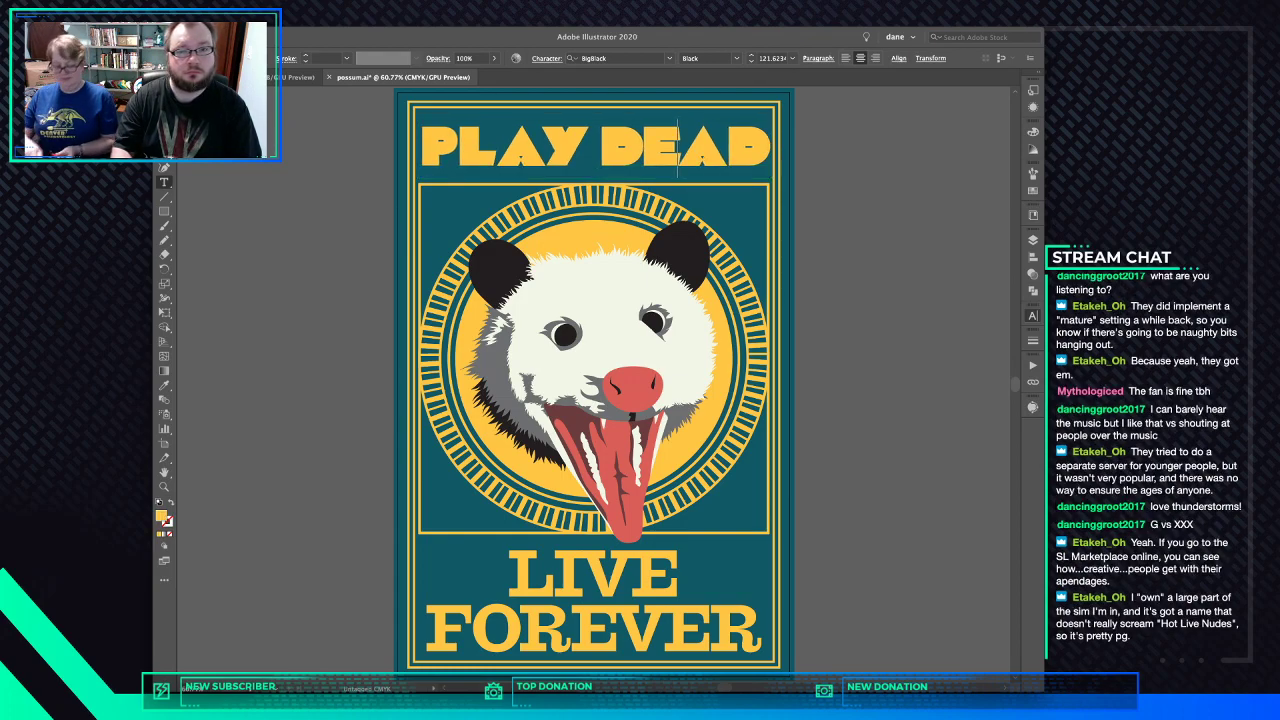
{"action": "key", "text": "Right"}
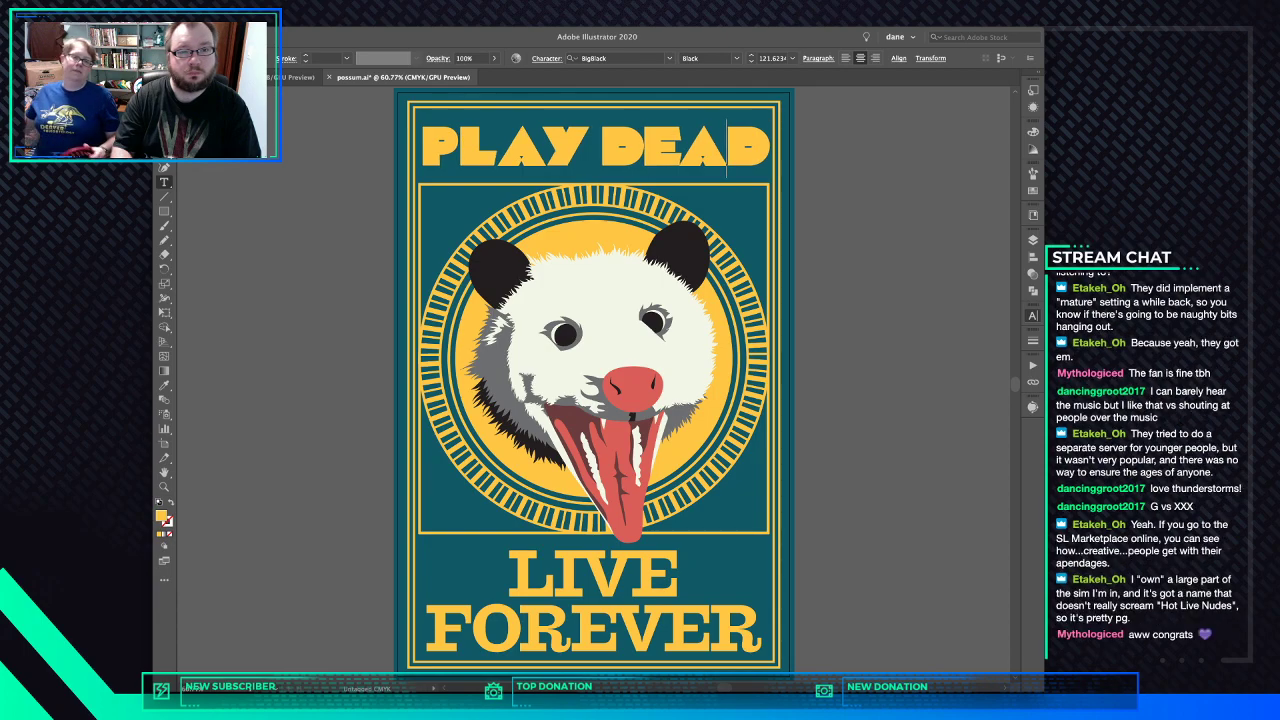
{"action": "key", "text": "Escape"}
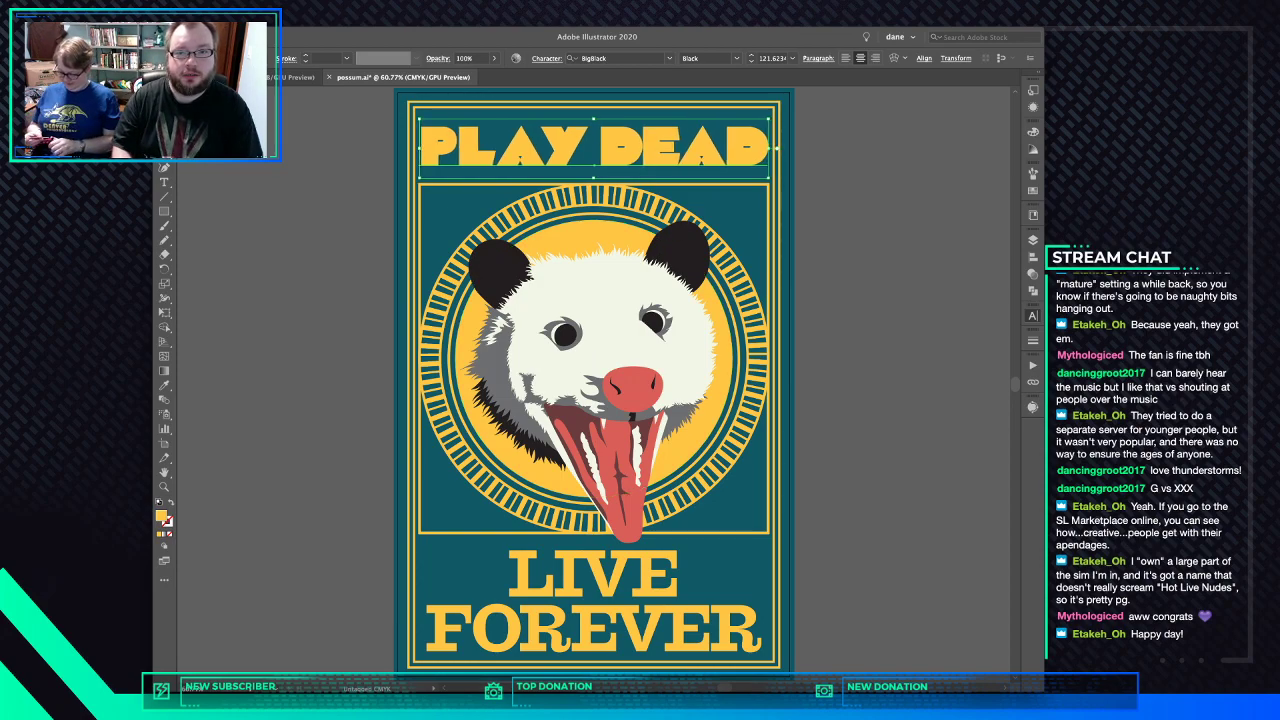
{"action": "key", "text": "super+shift+a"}
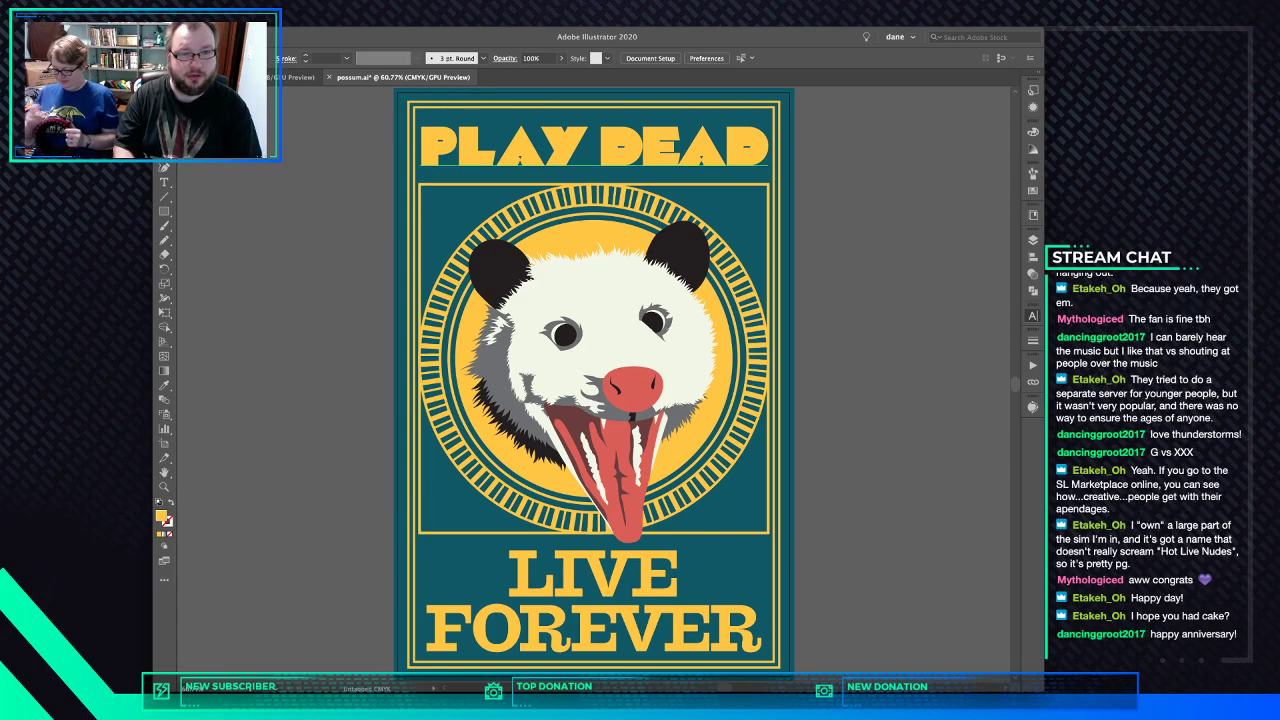
{"action": "double_click", "coordinate": [594, 146]}
{"action": "key", "text": "alt+Left"}
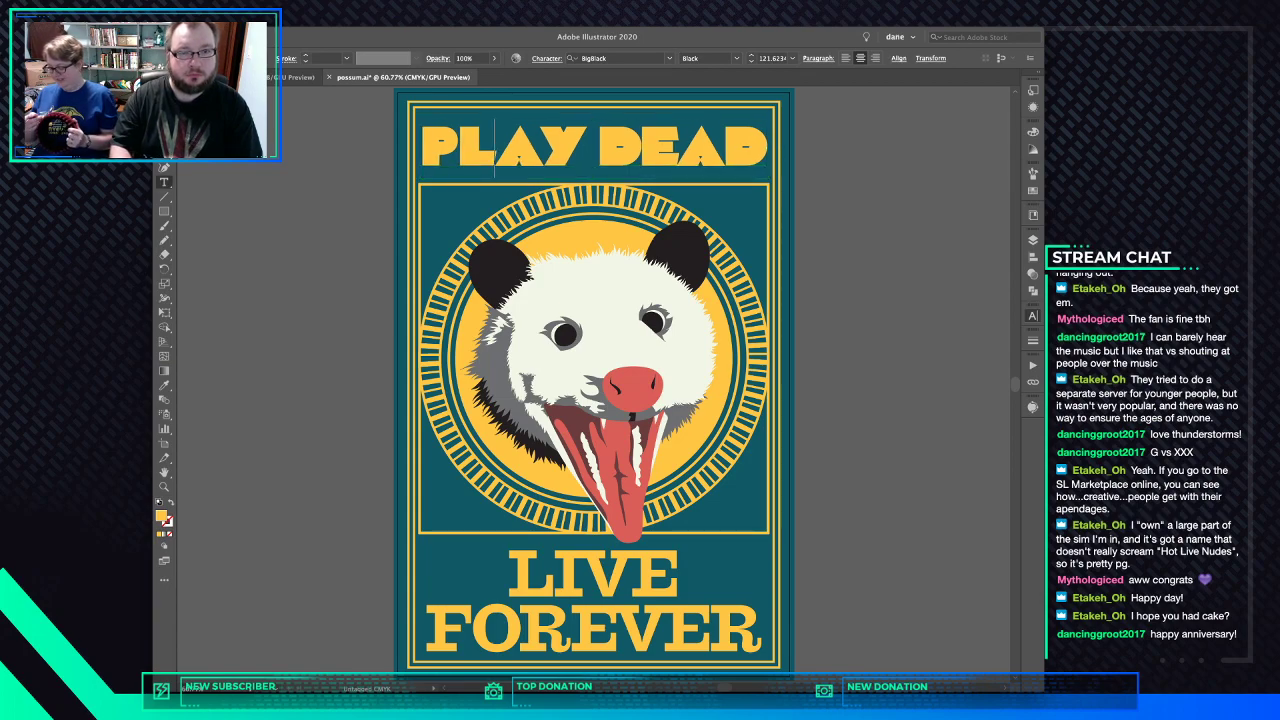
{"action": "key", "text": "Escape"}
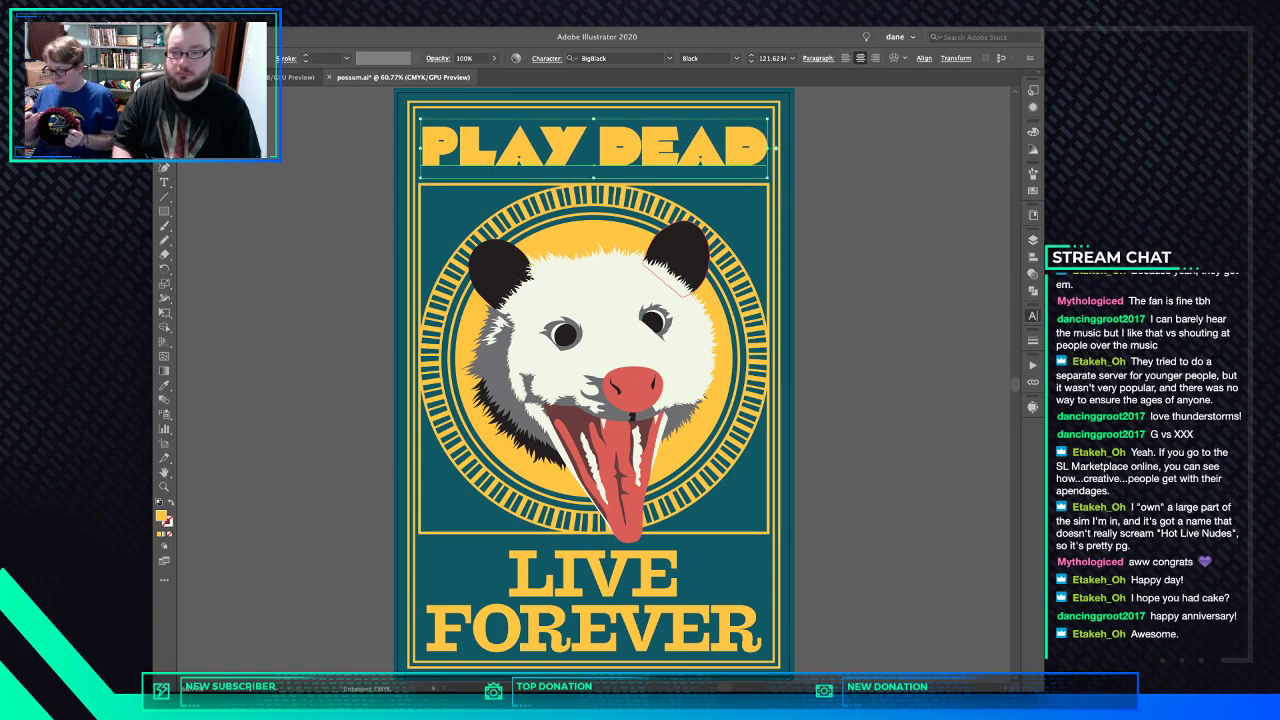
{"action": "key", "text": "super+shift+a"}
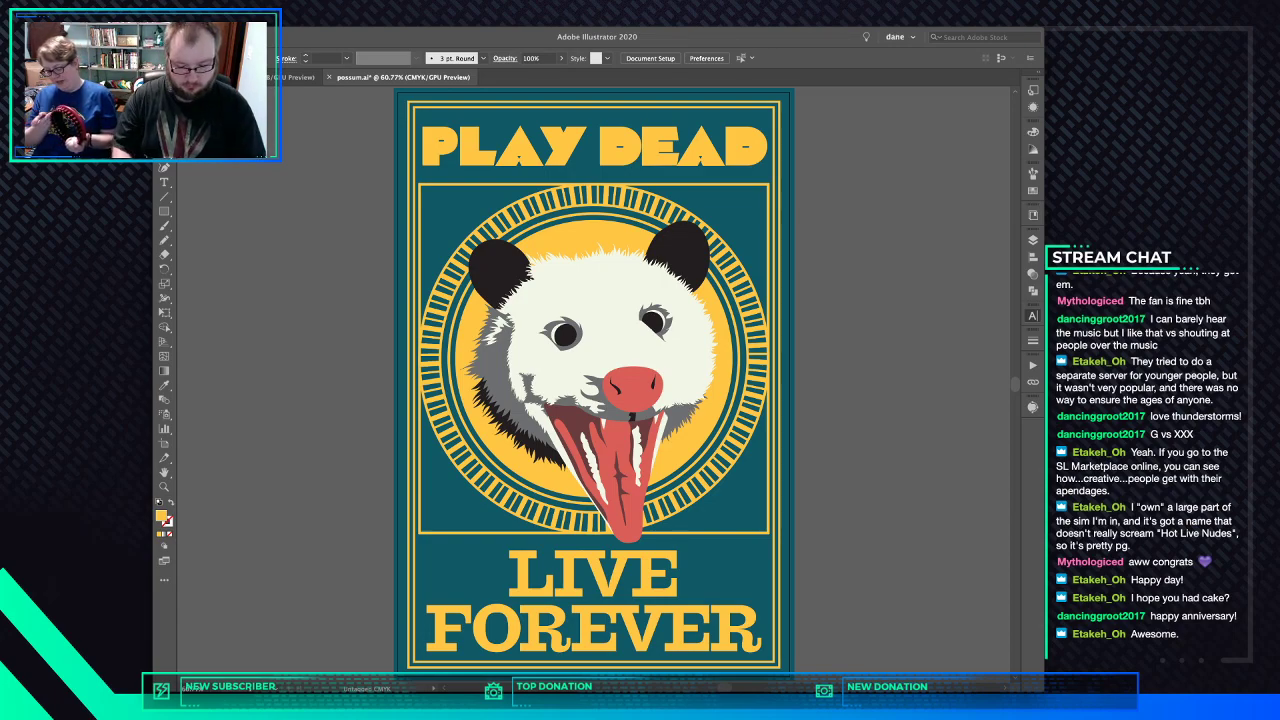
- Draw a yellow-filled rectangle over the PLAY DEAD heading and extend both its sides to the outer edges of the frame below
{"action": "key", "text": "m"}
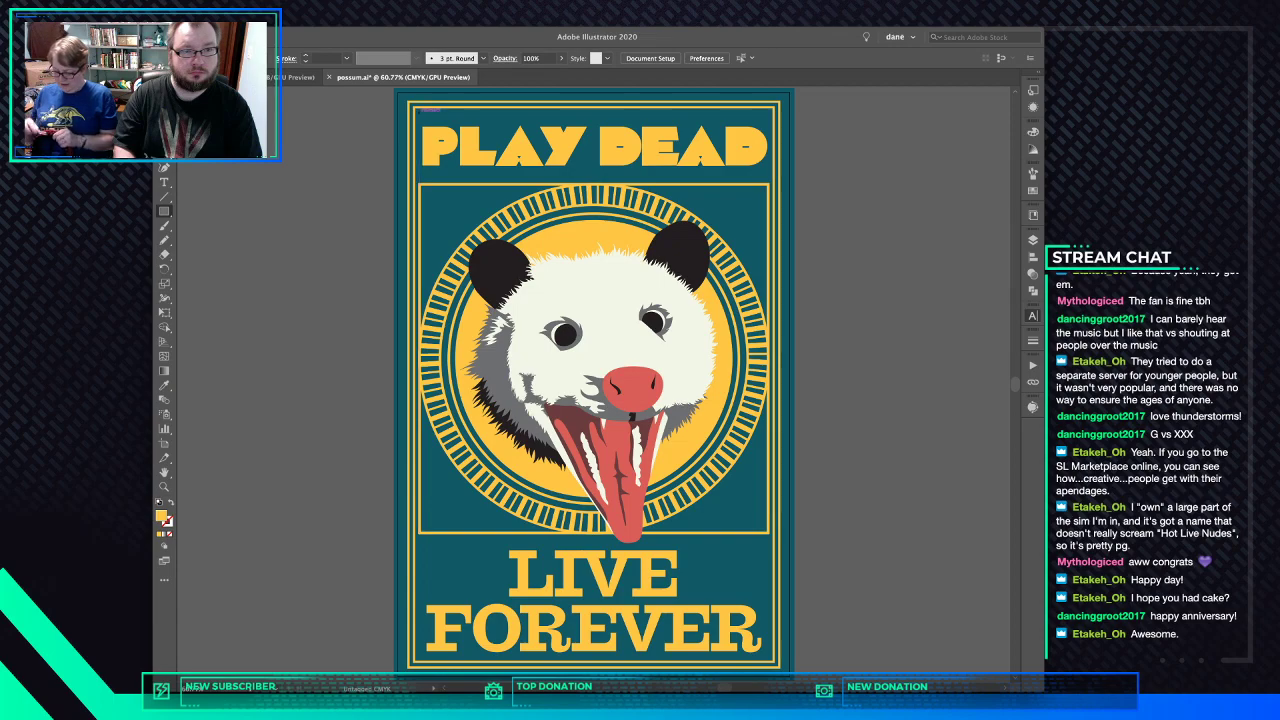
{"action": "left_click_drag", "start_coordinate": [421, 110], "coordinate": [771, 182]}
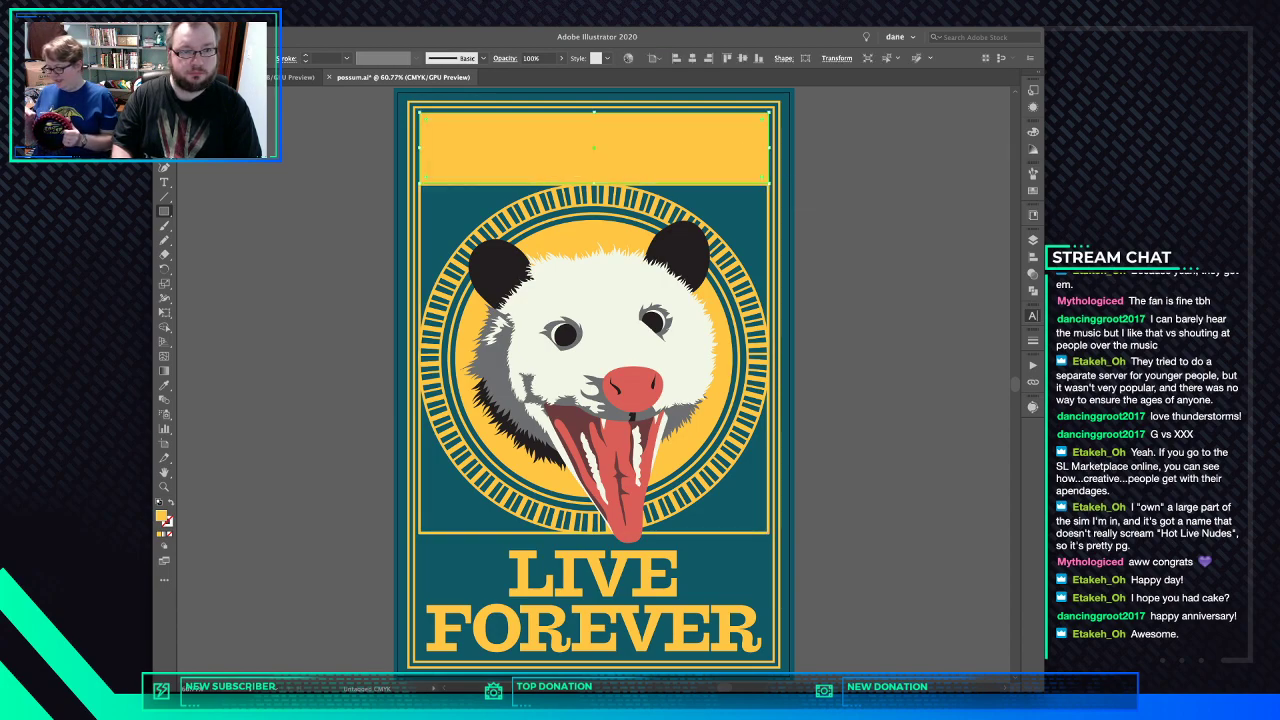
{"action": "left_click_drag", "start_coordinate": [775, 137], "coordinate": [880, 137]}
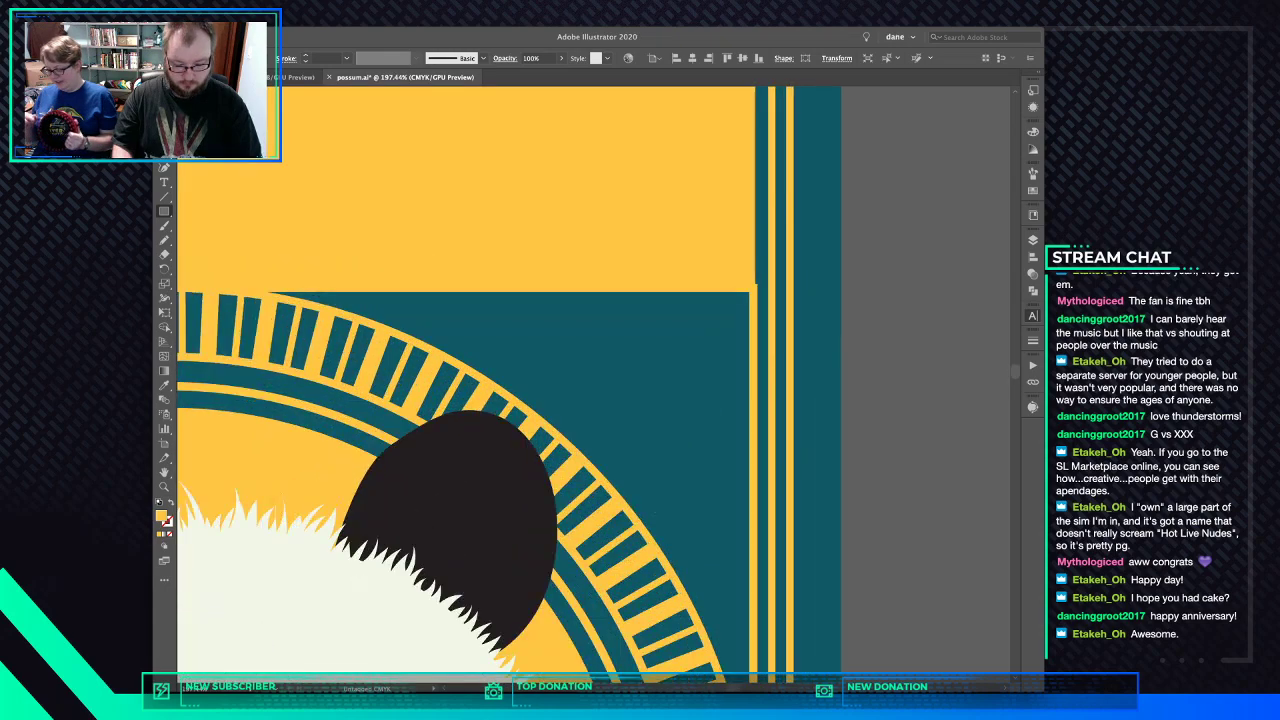
{"action": "scroll", "coordinate": [772, 180], "scroll_direction": "up", "scroll_amount": 2}
{"action": "key", "text": "v"}
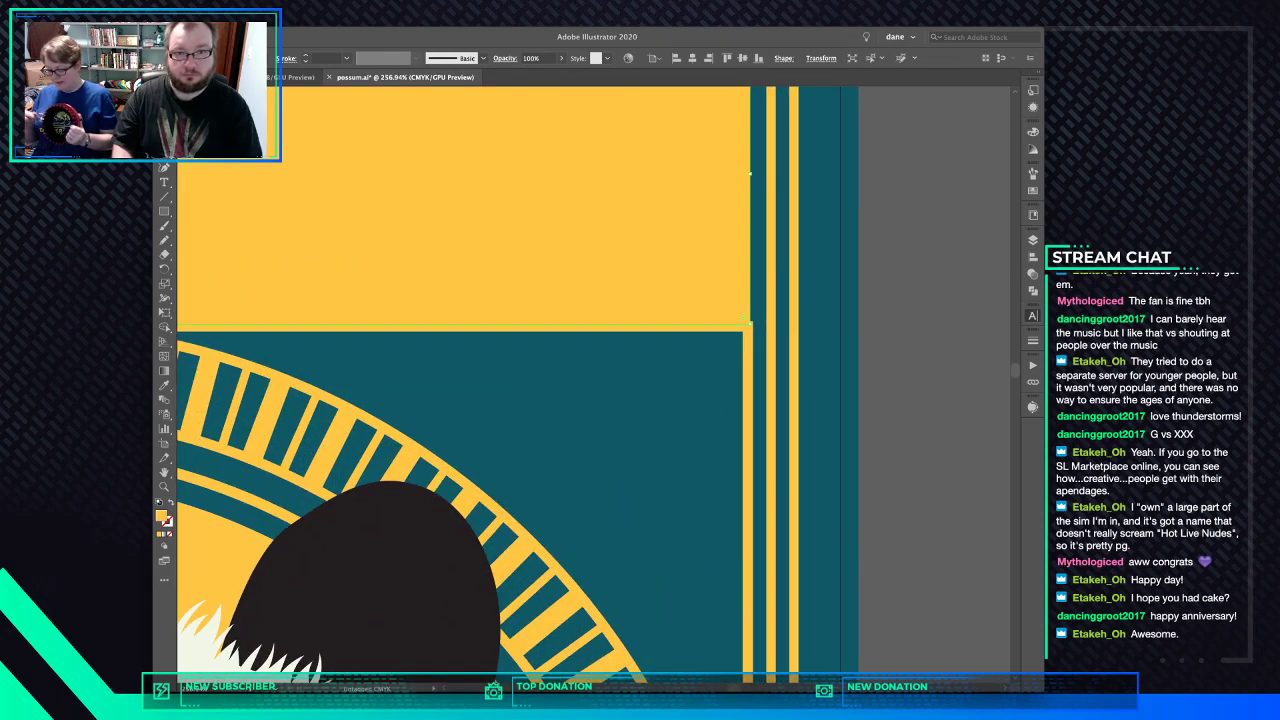
{"action": "left_click_drag", "start_coordinate": [750, 174], "coordinate": [753, 174]}
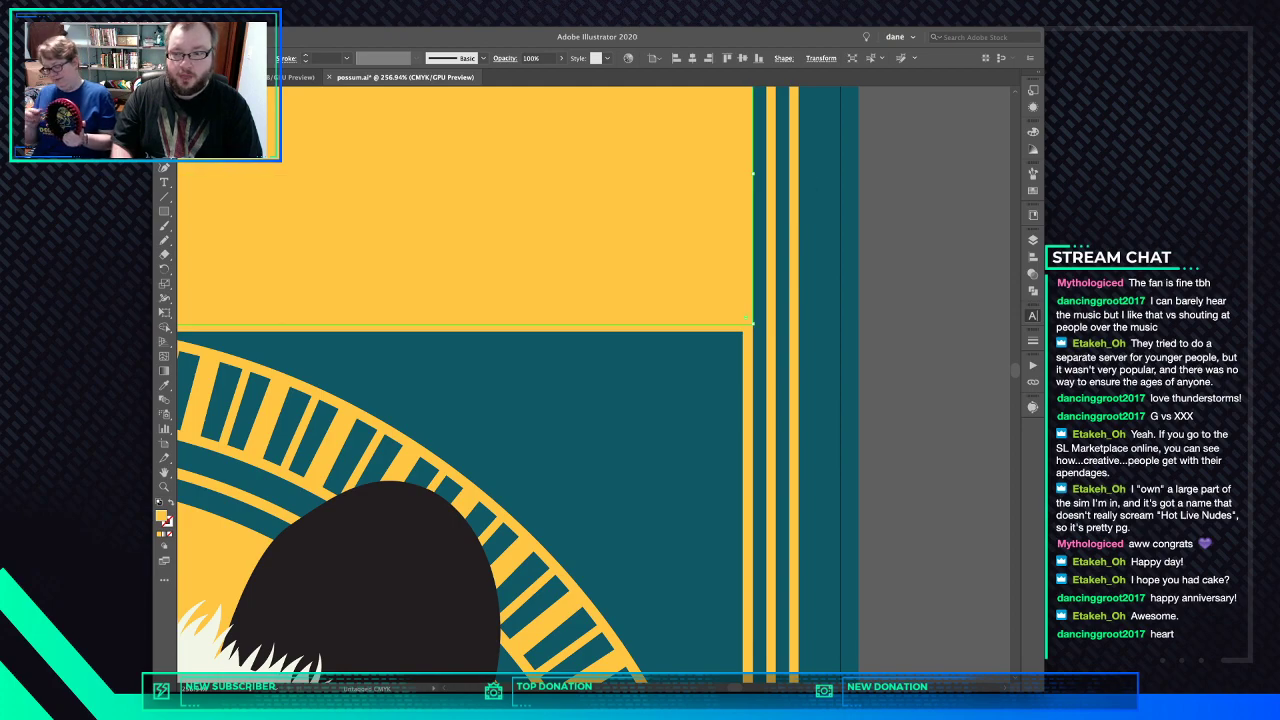
{"action": "scroll", "coordinate": [593, 384], "scroll_direction": "left", "scroll_amount": 8}
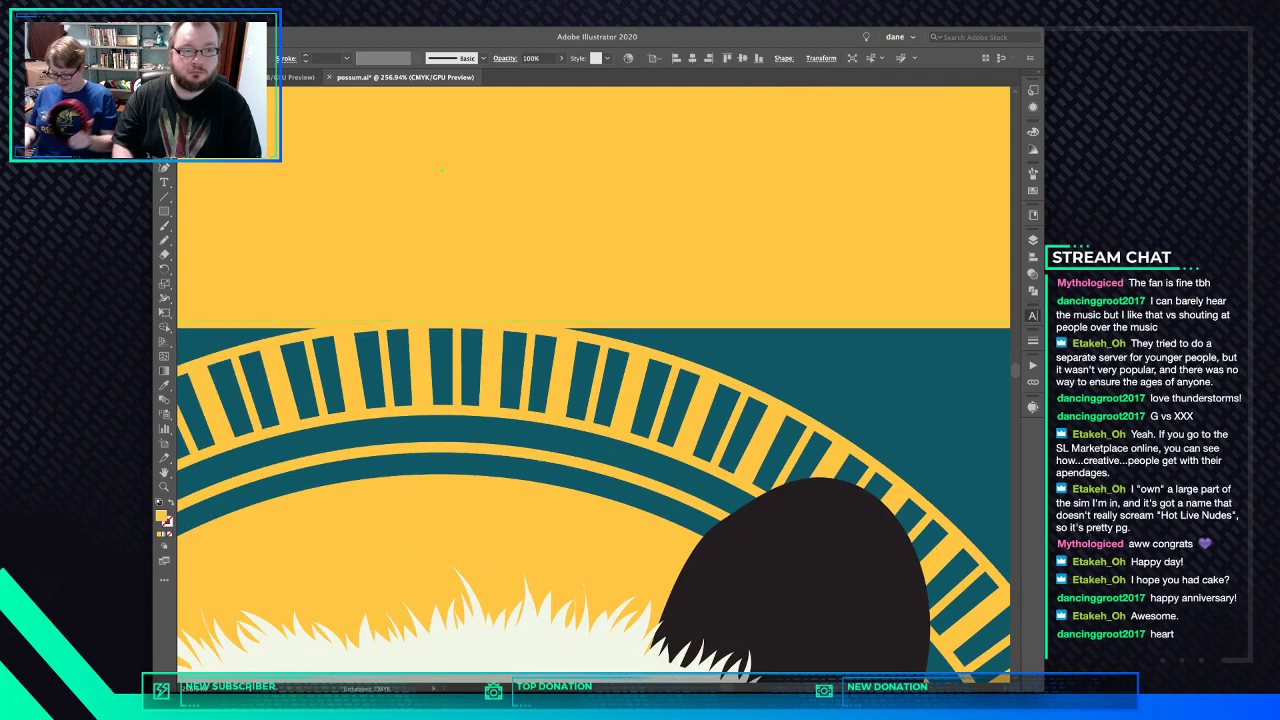
{"action": "scroll", "coordinate": [590, 380], "scroll_direction": "left", "scroll_amount": 5}
{"action": "scroll", "coordinate": [590, 380], "scroll_direction": "up", "scroll_amount": 1}
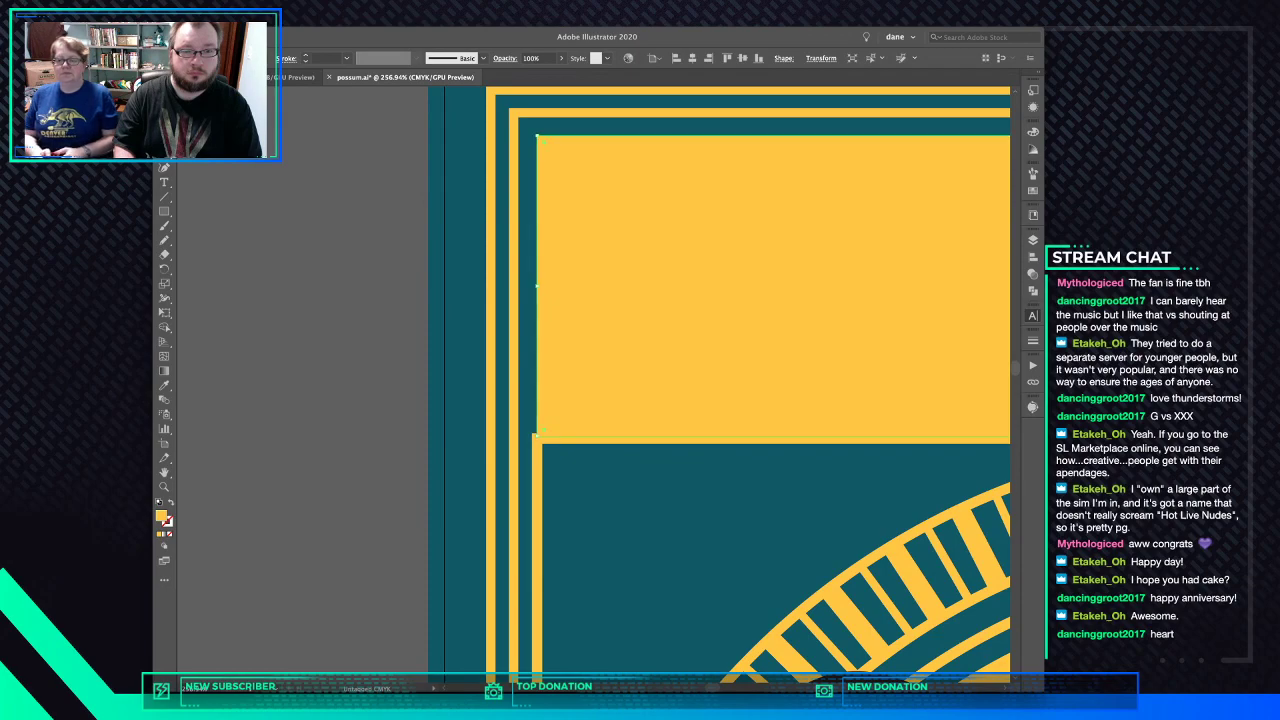
{"action": "left_click_drag", "start_coordinate": [538, 287], "coordinate": [531, 287]}
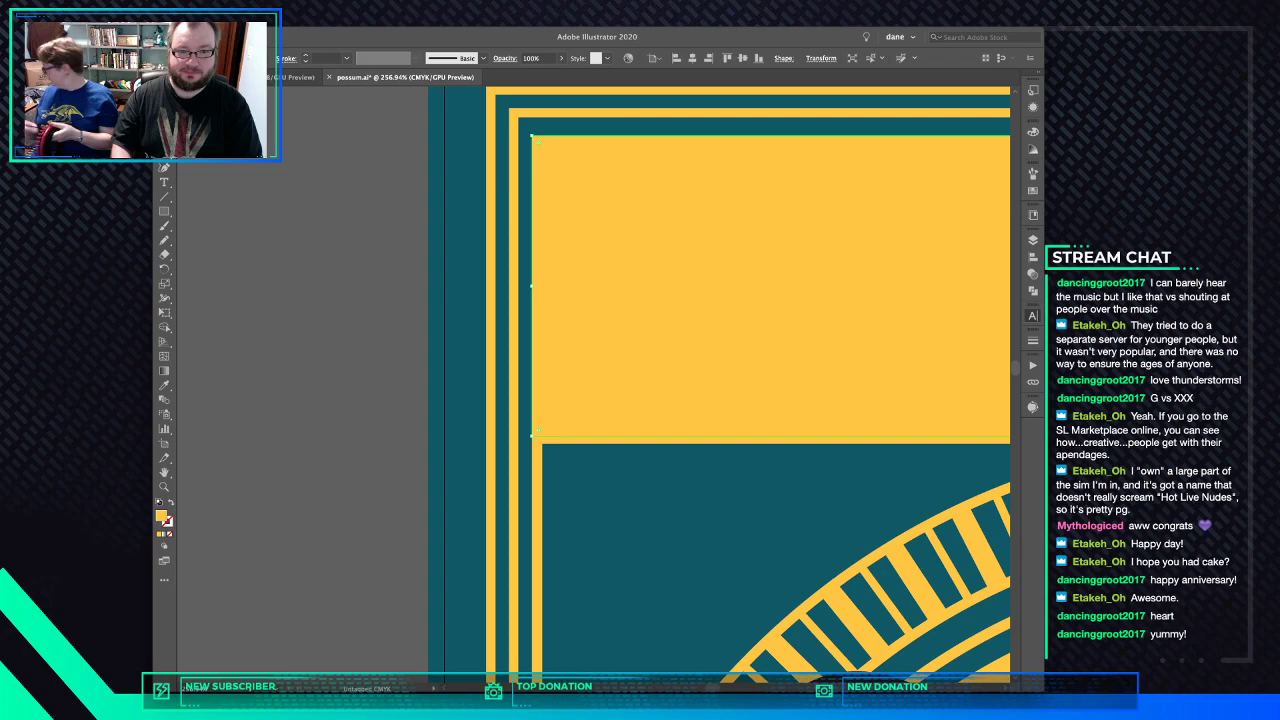
- Place the yellow rectangle behind the PLAY DEAD heading and fill the heading with the background's dark teal
{"action": "key", "text": "super+shift+["}
{"action": "key", "text": "super+z"}
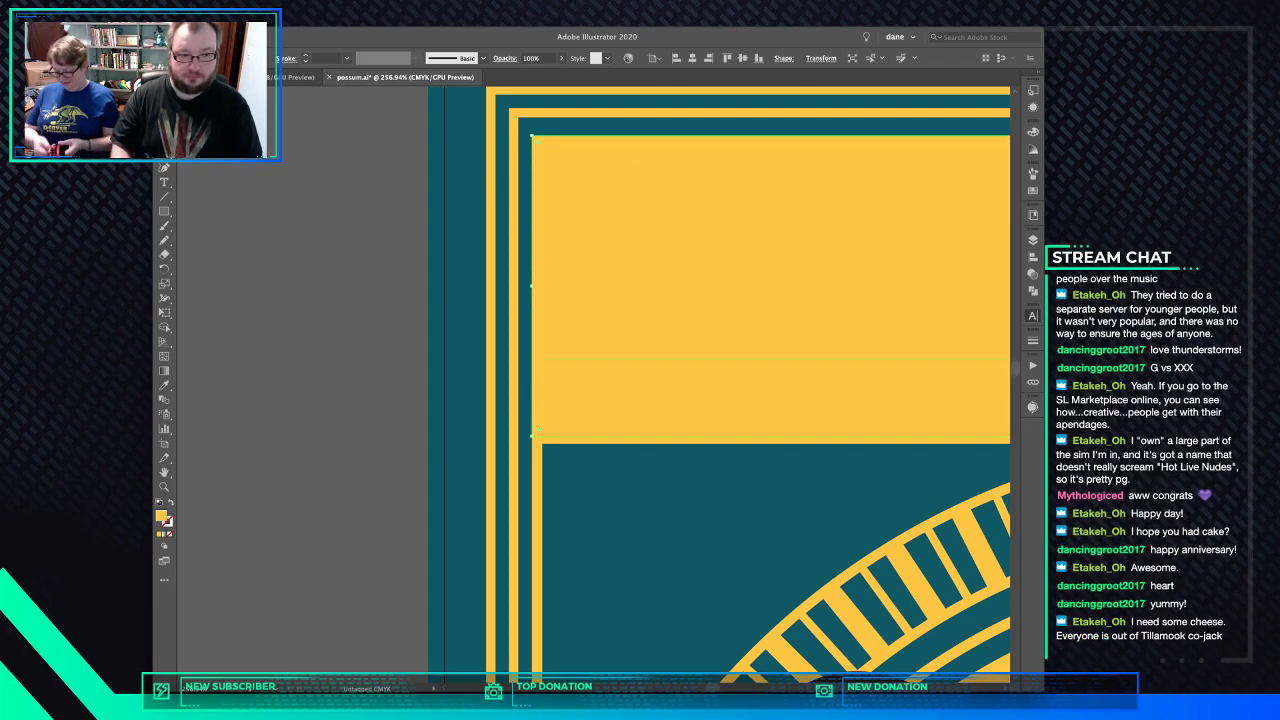
{"action": "left_click", "coordinate": [775, 300]}
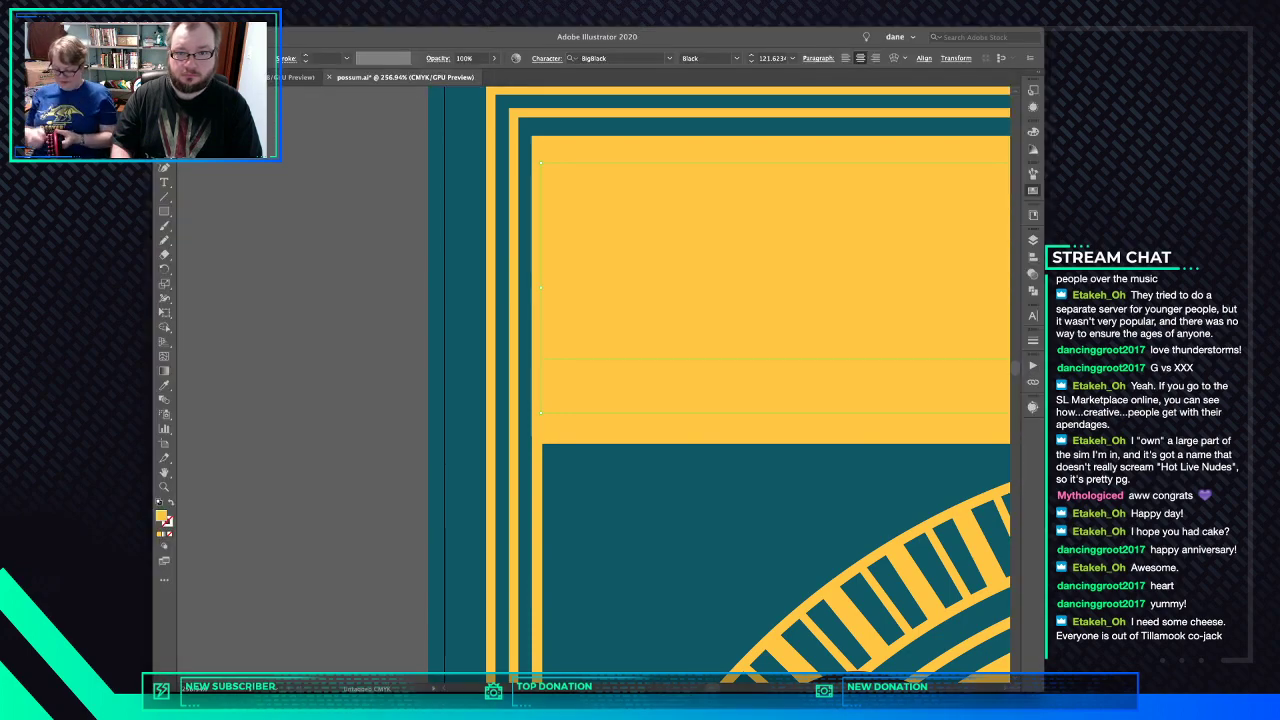
{"action": "left_click", "coordinate": [1033, 215]}
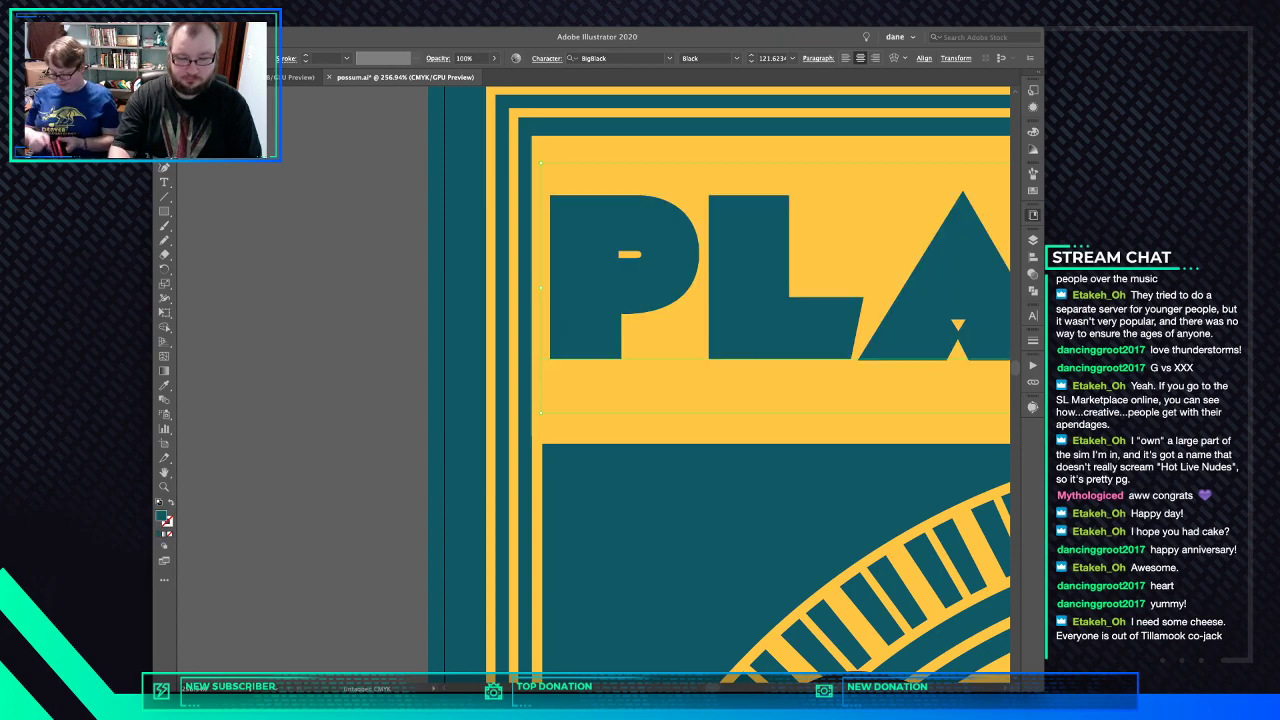
- Nudge the PLAY DEAD heading down slightly to centre it vertically in the yellow band
{"action": "key", "text": "ctrl+minus"}
{"action": "key", "text": "ctrl+minus"}
{"action": "key", "text": "ctrl+minus"}
{"action": "key", "text": "ctrl+minus"}
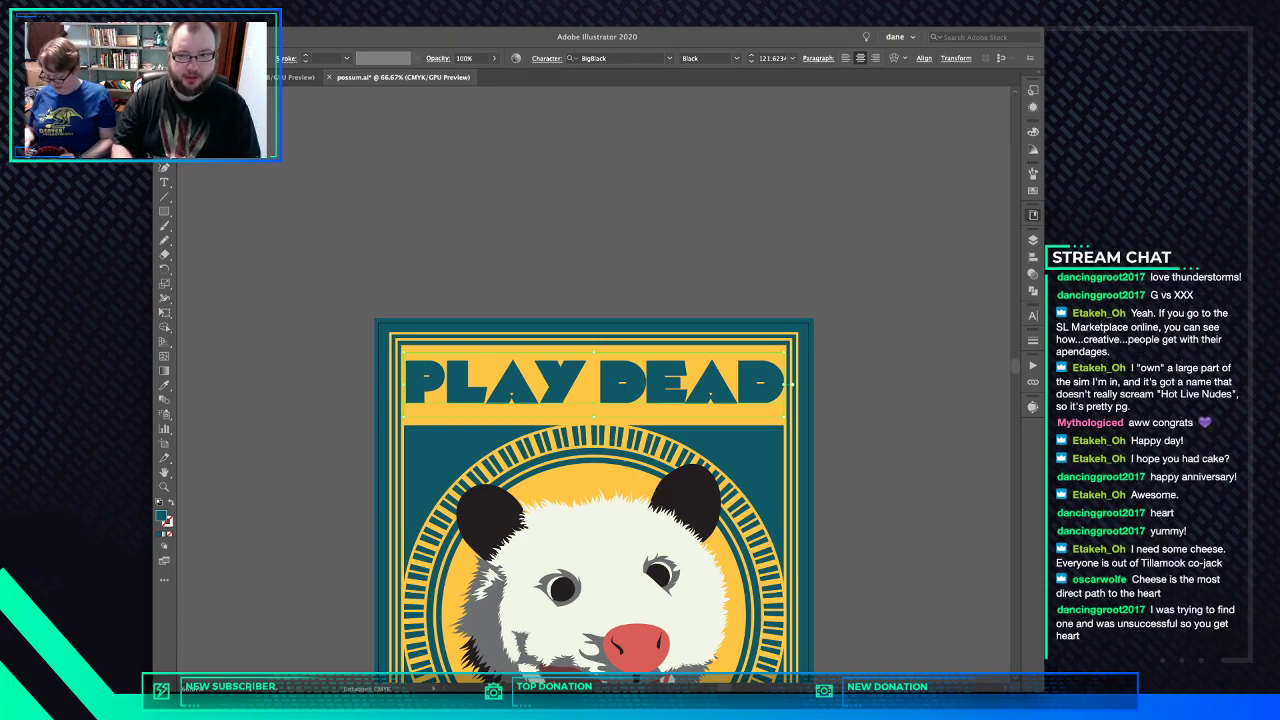
{"action": "key", "text": "Down"}
{"action": "key", "text": "Down"}
{"action": "key", "text": "Down"}
{"action": "key", "text": "Down"}
{"action": "key", "text": "Down"}
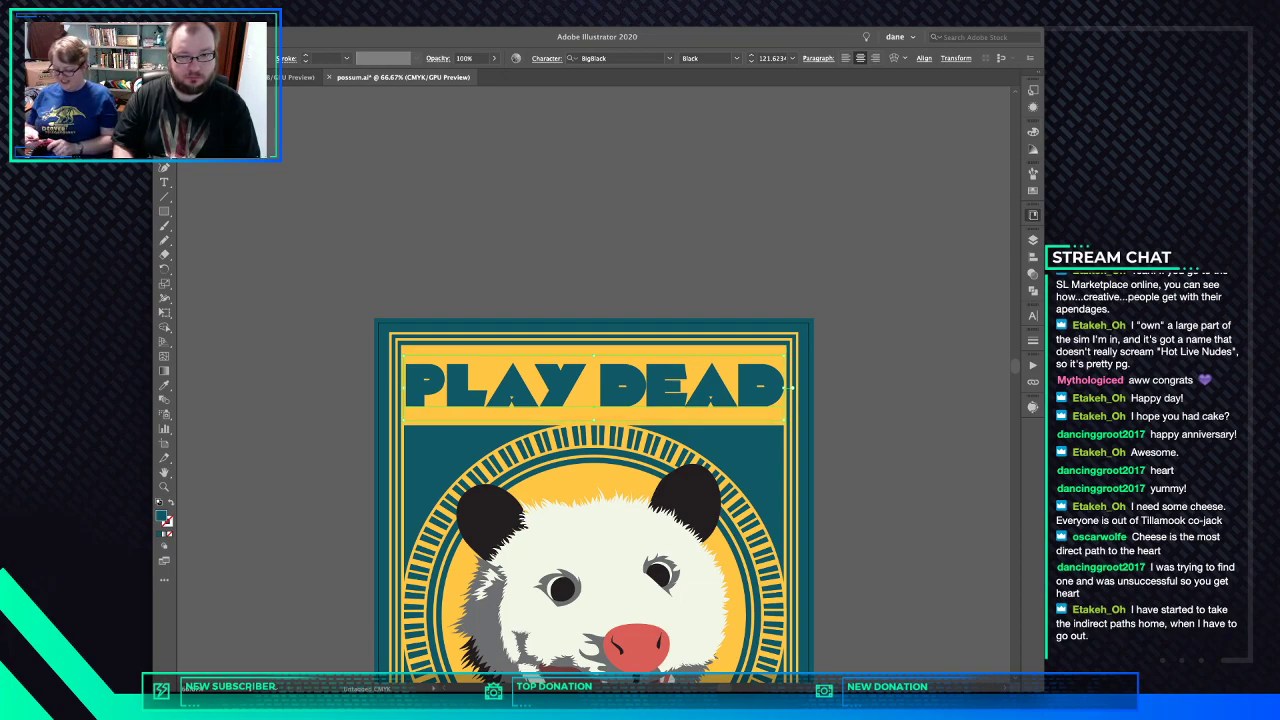
- Make the PLAY DEAD heading slightly narrower and taller inside the yellow band, keeping it centred
{"action": "left_click_drag", "start_coordinate": [784, 388], "coordinate": [769, 388]}
{"action": "left_click_drag", "start_coordinate": [594, 356], "coordinate": [593, 343]}
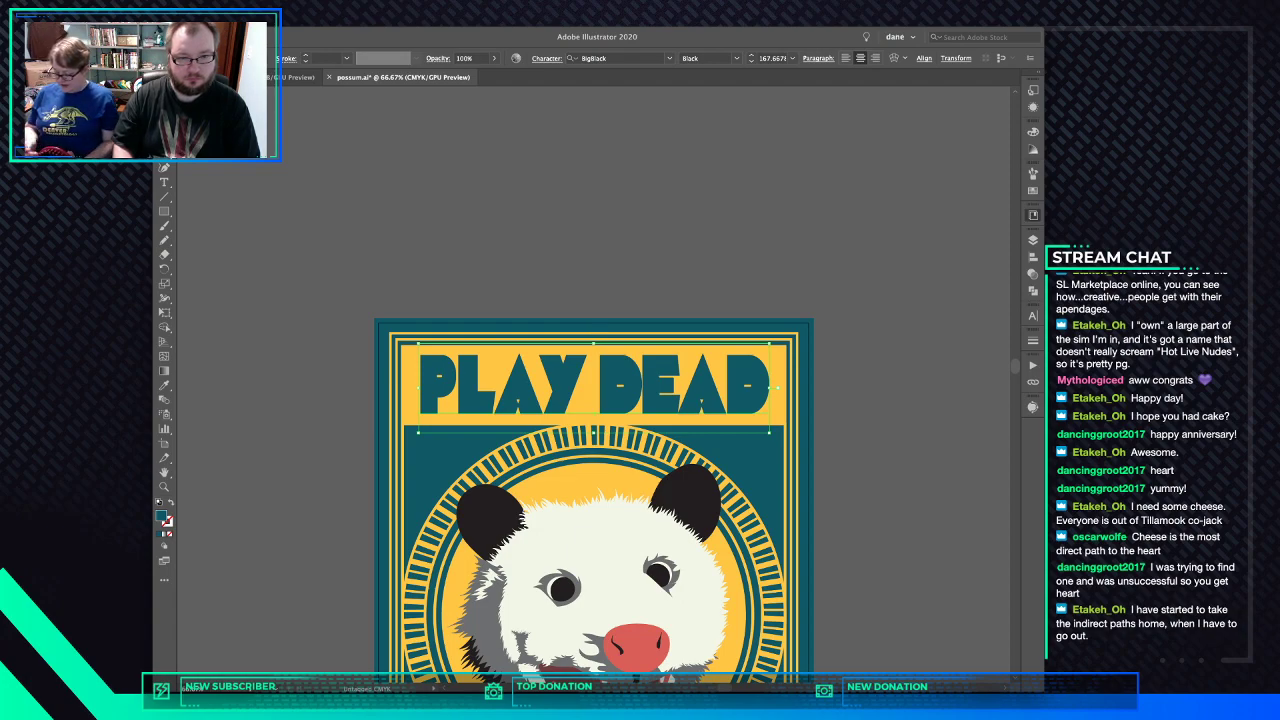
- Try a slightly offset copy of the PLAY DEAD heading with a yellow fill and a 9 pt teal outline
{"action": "left_click_drag", "start_coordinate": [593, 363], "coordinate": [599, 362]}
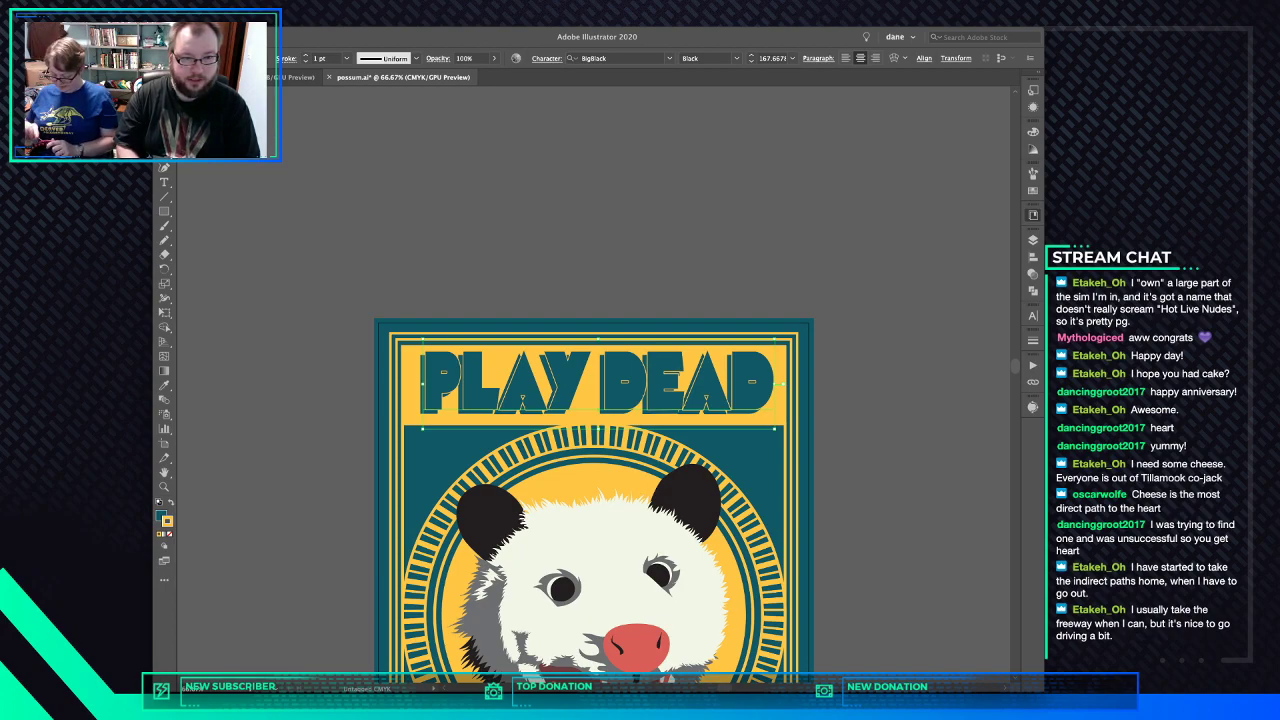
{"action": "key", "text": "shift+x"}
{"action": "left_click", "coordinate": [1033, 340]}
{"action": "key", "text": "Up"}
{"action": "key", "text": "Up"}
{"action": "key", "text": "Up"}
{"action": "key", "text": "Up"}
{"action": "key", "text": "Up"}
{"action": "key", "text": "Up"}
{"action": "key", "text": "Up"}
{"action": "key", "text": "Up"}
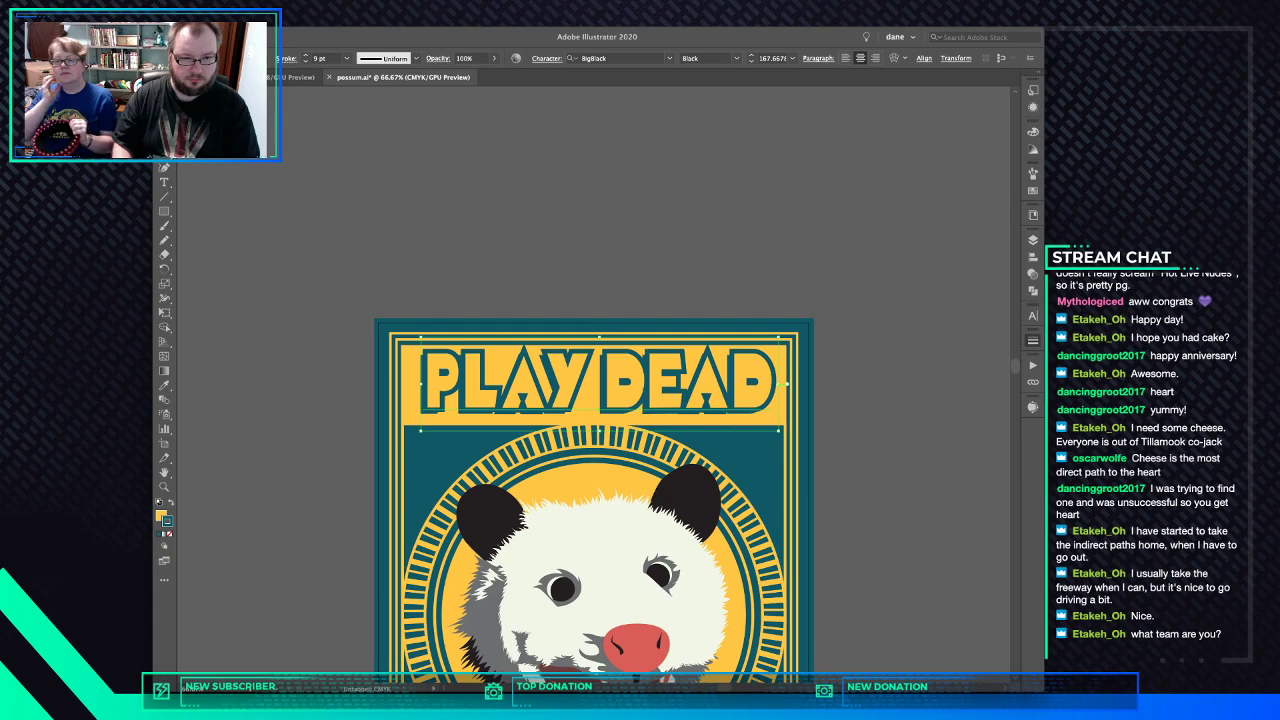
- Remove the outline from the heading's offset copy, and undo the whole offset-copy experiment
{"action": "key", "text": "a"}
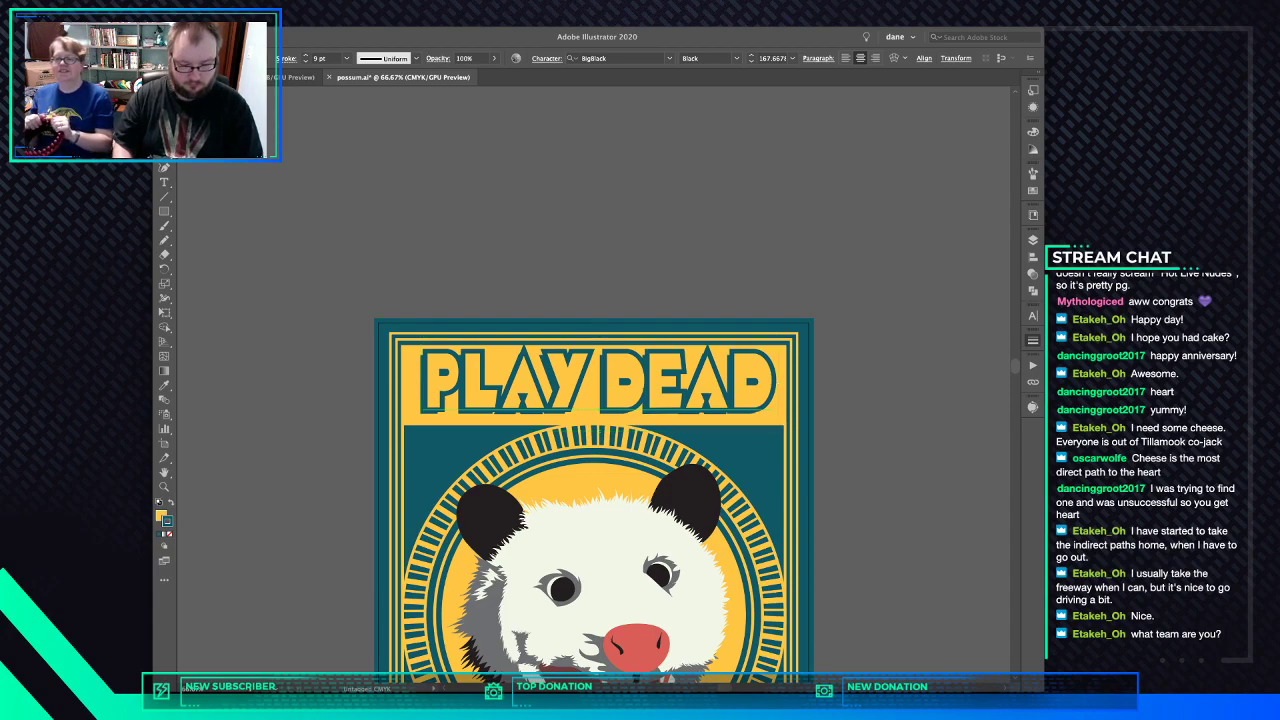
{"action": "key", "text": "slash"}
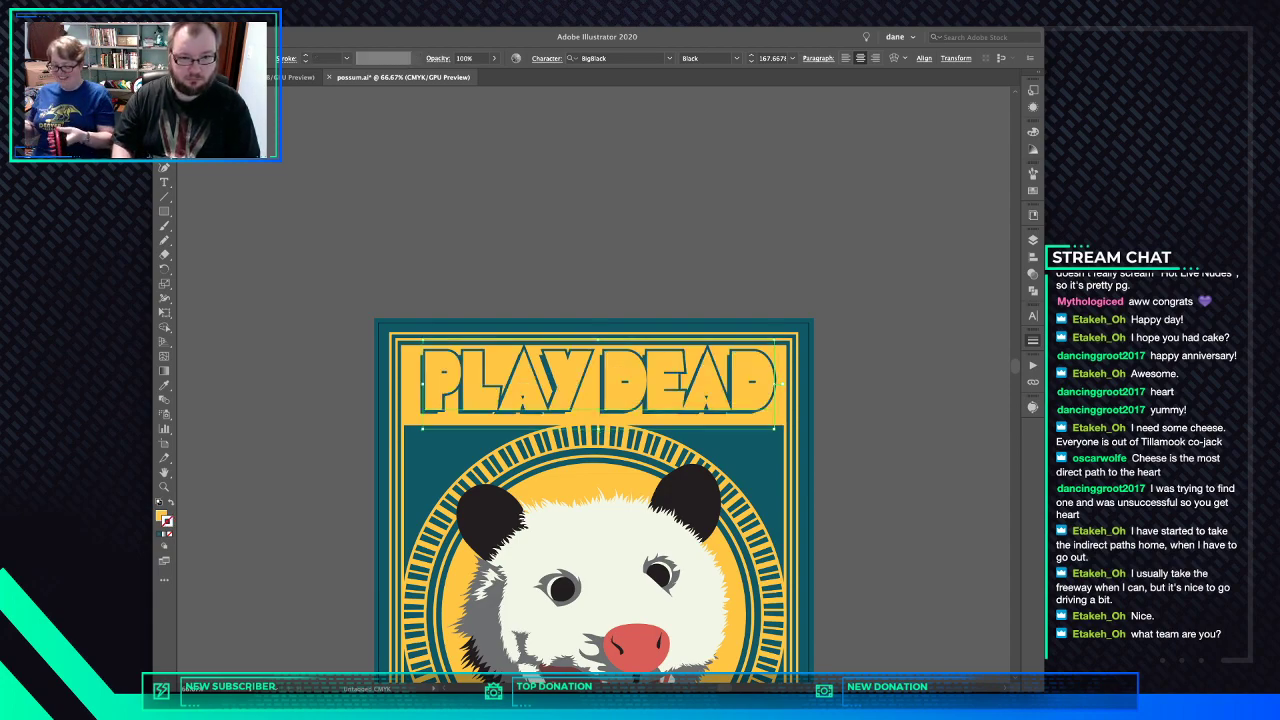
{"action": "key", "text": "ctrl+shift+a"}
{"action": "key", "text": "super+z"}
{"action": "key", "text": "super+z"}
{"action": "key", "text": "super+z"}
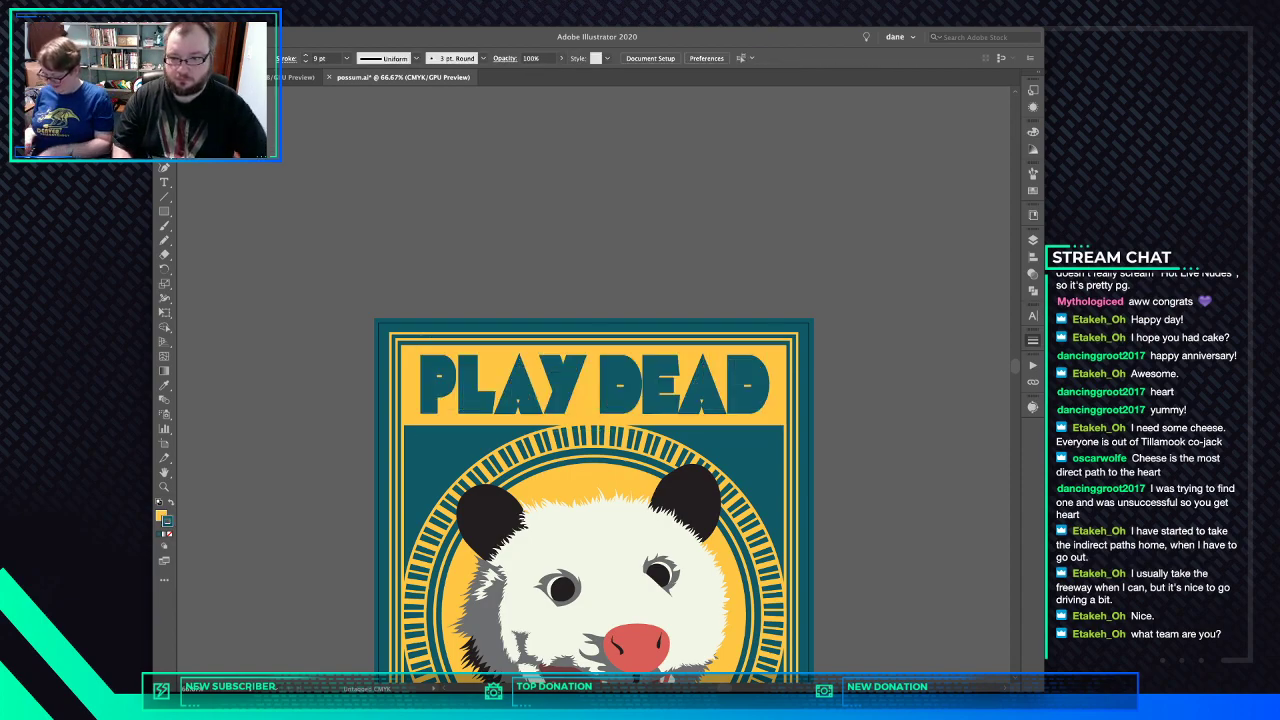
- Draw a horizontal yellow line across the tops of the PLAY DEAD letters and set its stroke to 5 pt
{"action": "key", "text": "backslash"}
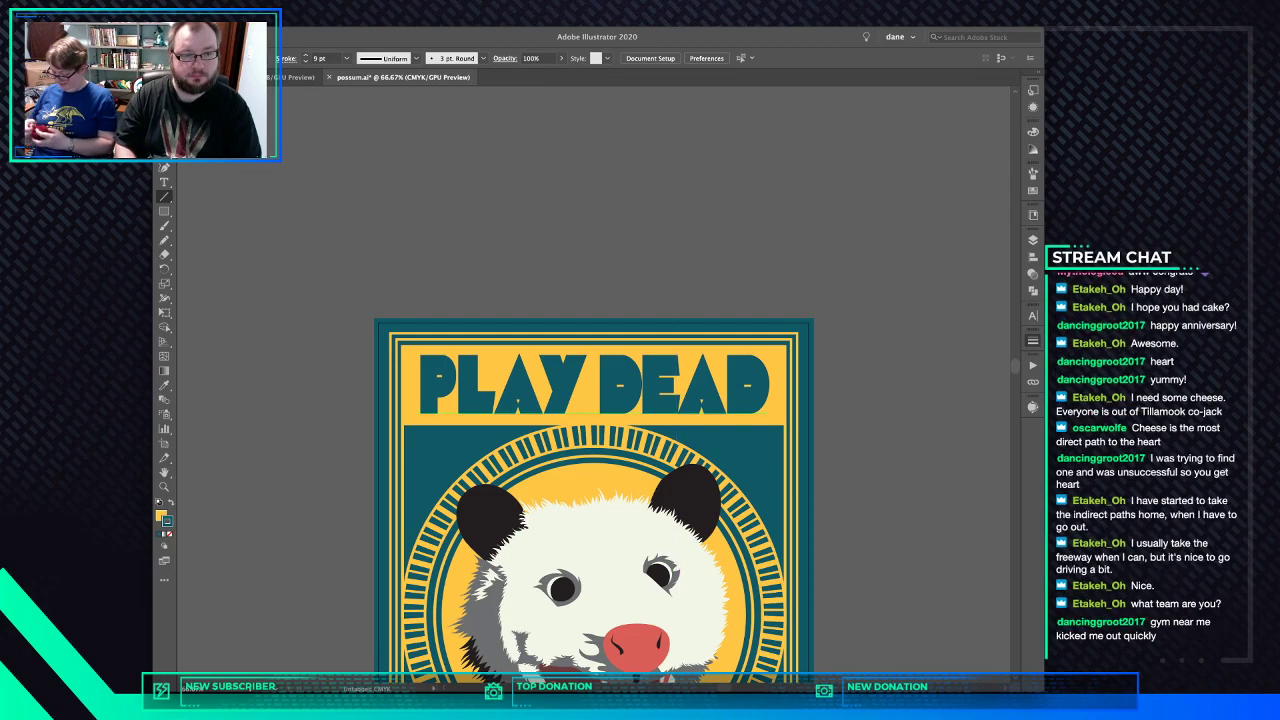
{"action": "left_click_drag", "start_coordinate": [420, 357], "coordinate": [792, 357]}
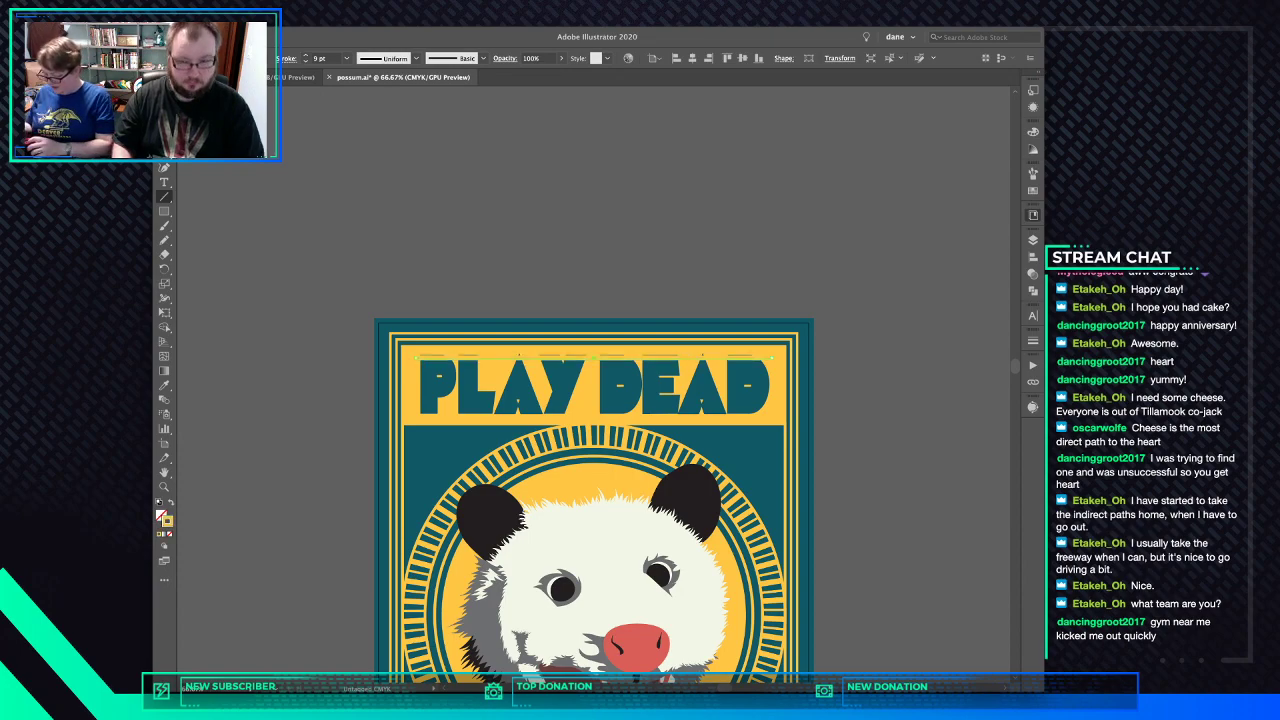
{"action": "key", "text": "v"}
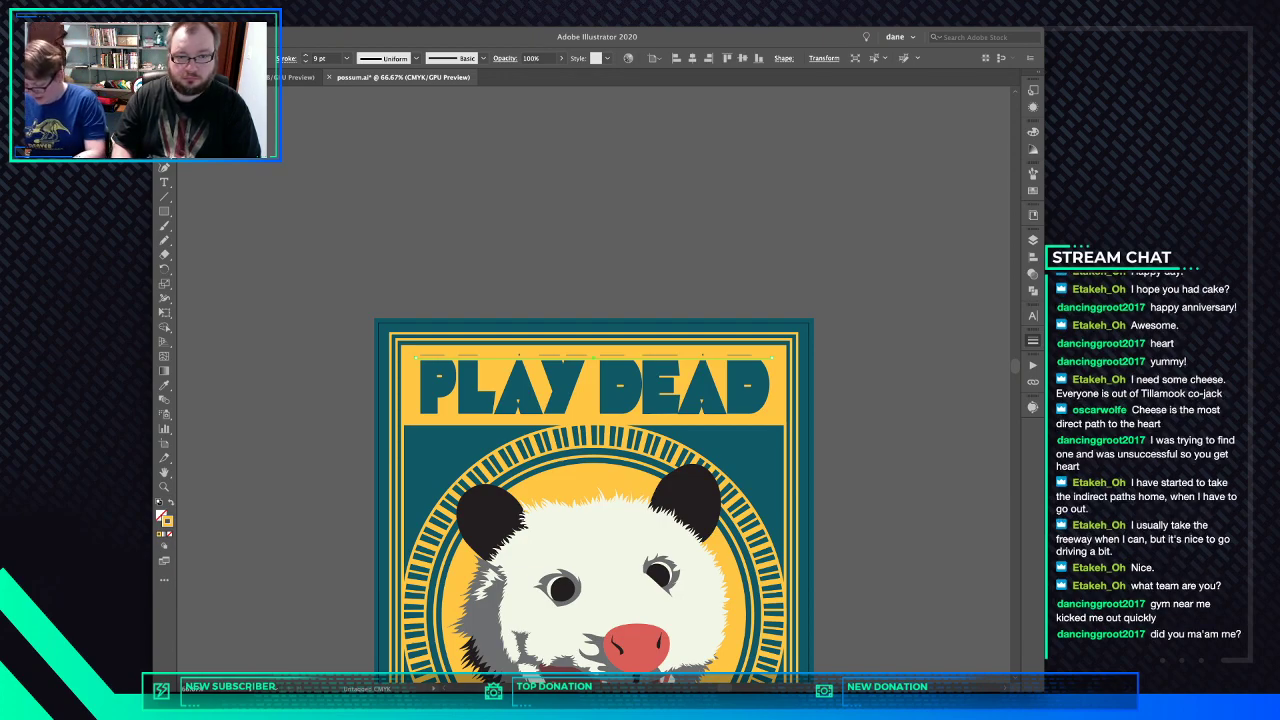
{"action": "key", "text": "Down"}
{"action": "key", "text": "Down"}
{"action": "key", "text": "Down"}
{"action": "key", "text": "Down"}
{"action": "key", "text": "super+shift+a"}
- Copy the yellow line down to the base of the letters and set the copy's stroke to 0.25 pt
{"action": "left_click_drag", "start_coordinate": [600, 358], "coordinate": [603, 410]}
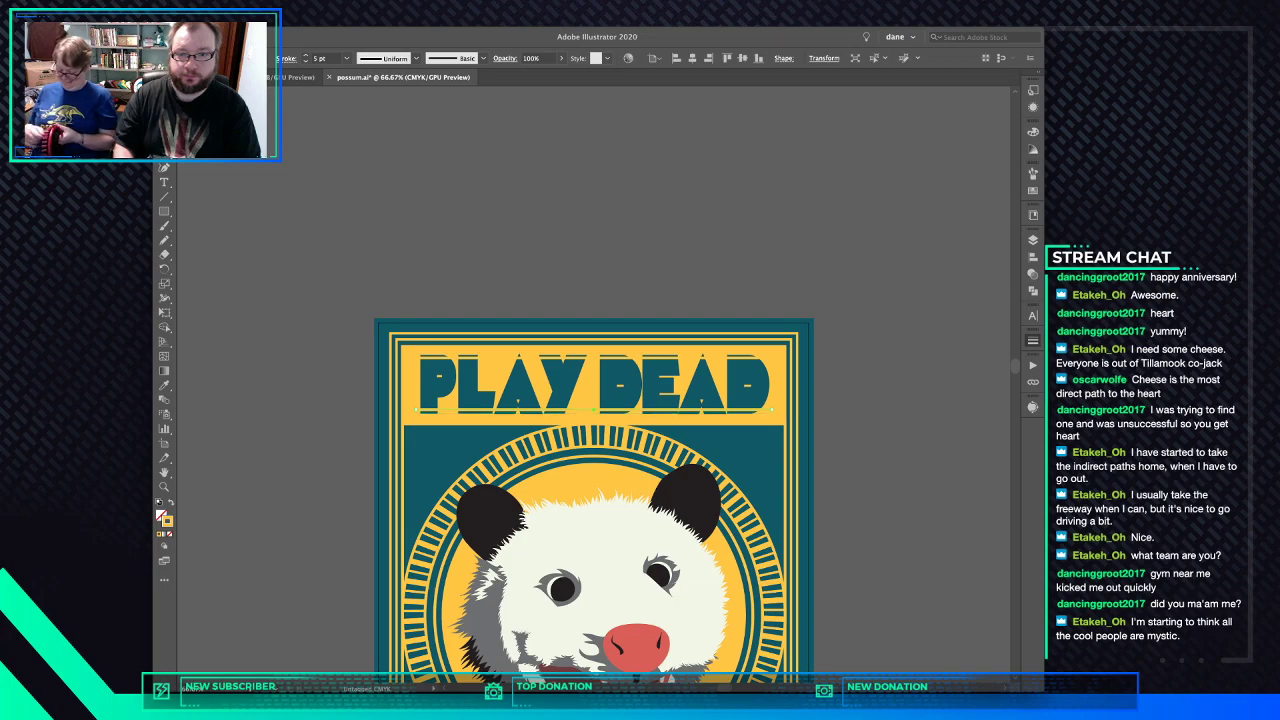
{"action": "type", "text": "0.25"}
{"action": "key", "text": "Return"}
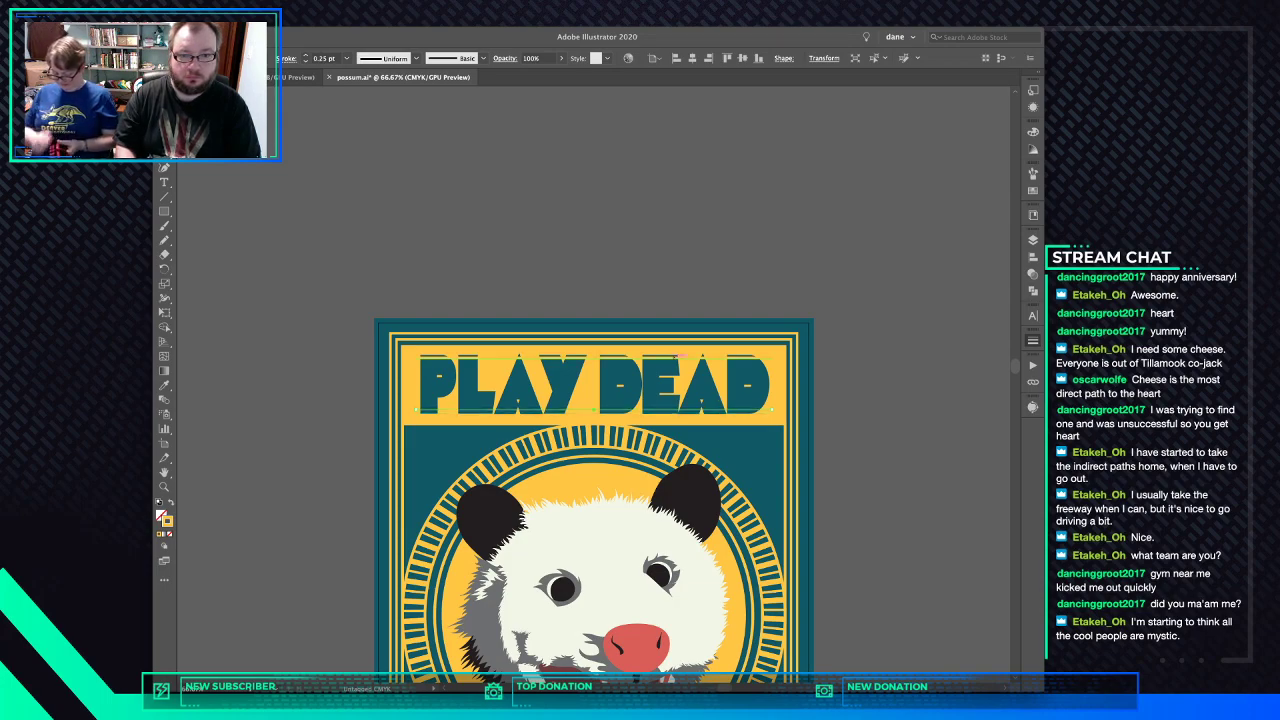
- Blend the upper and lower yellow lines into graduated stripes across the PLAY DEAD heading
{"action": "left_click", "coordinate": [594, 356], "text": "shift"}
{"action": "key", "text": "w"}
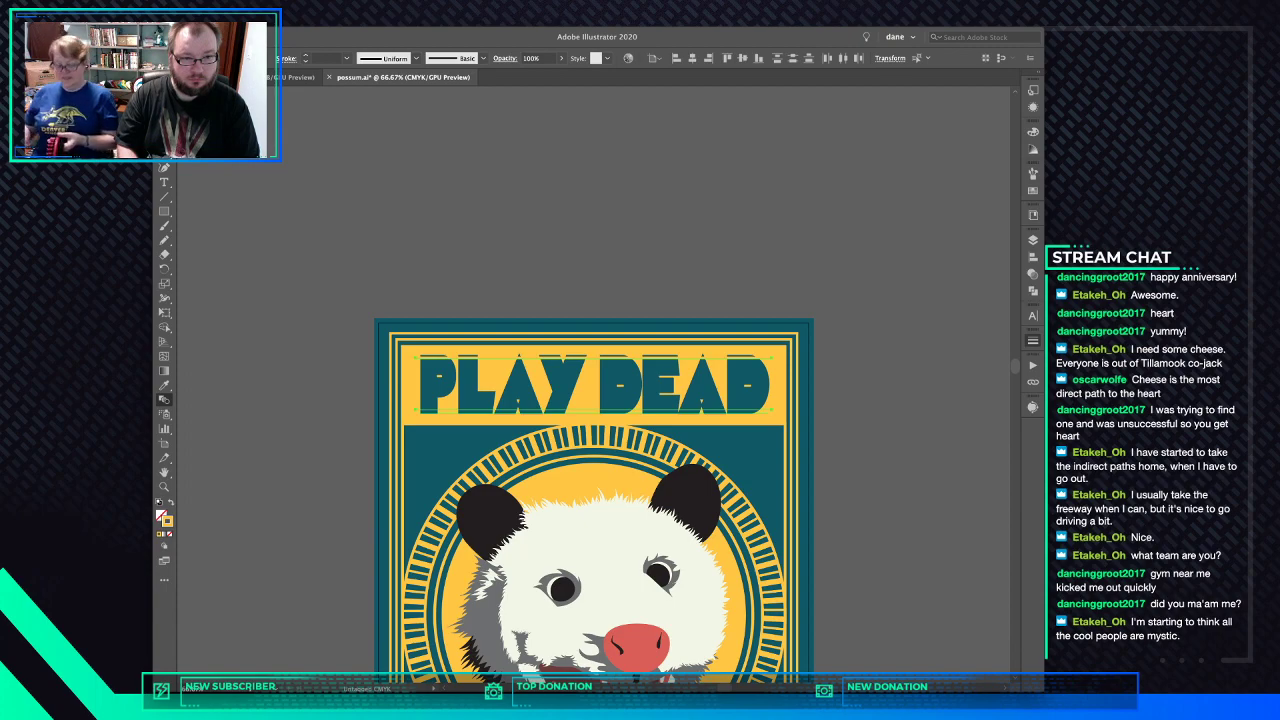
{"action": "key", "text": "alt+super+b"}
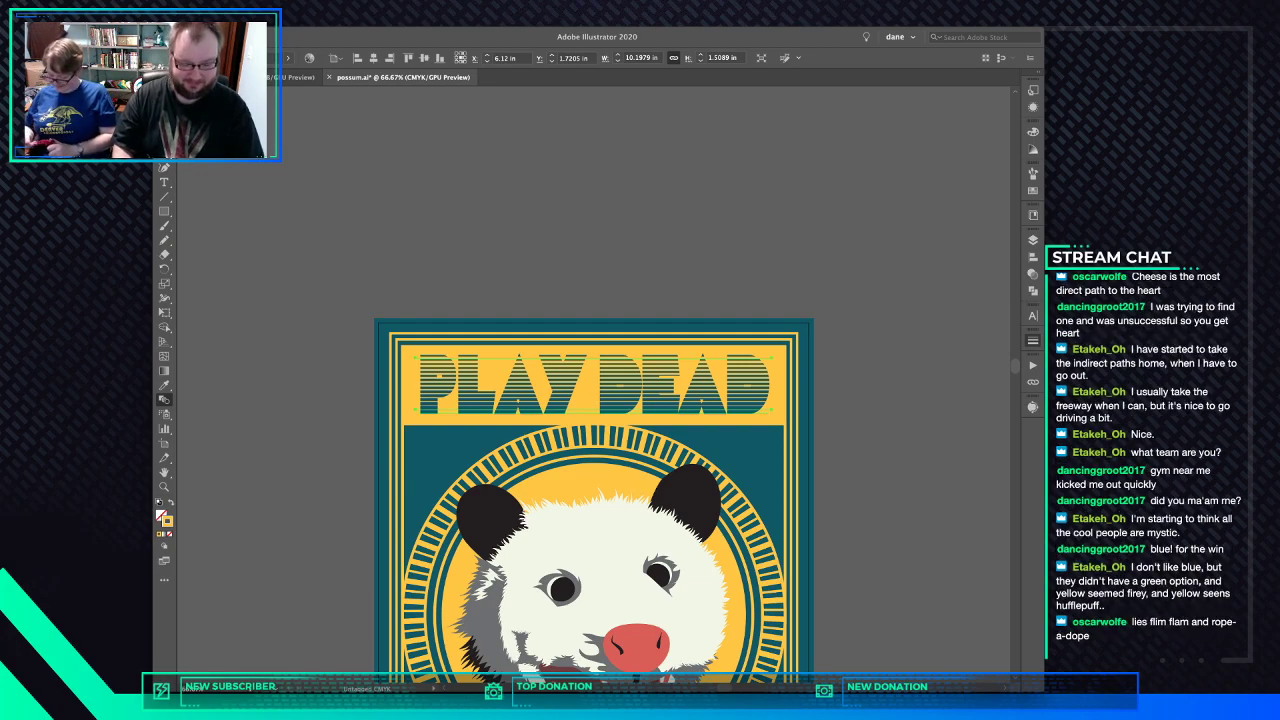
{"action": "key", "text": "v"}
{"action": "key", "text": "super+shift+a"}
{"action": "scroll", "coordinate": [590, 480], "scroll_direction": "down", "scroll_amount": 3}
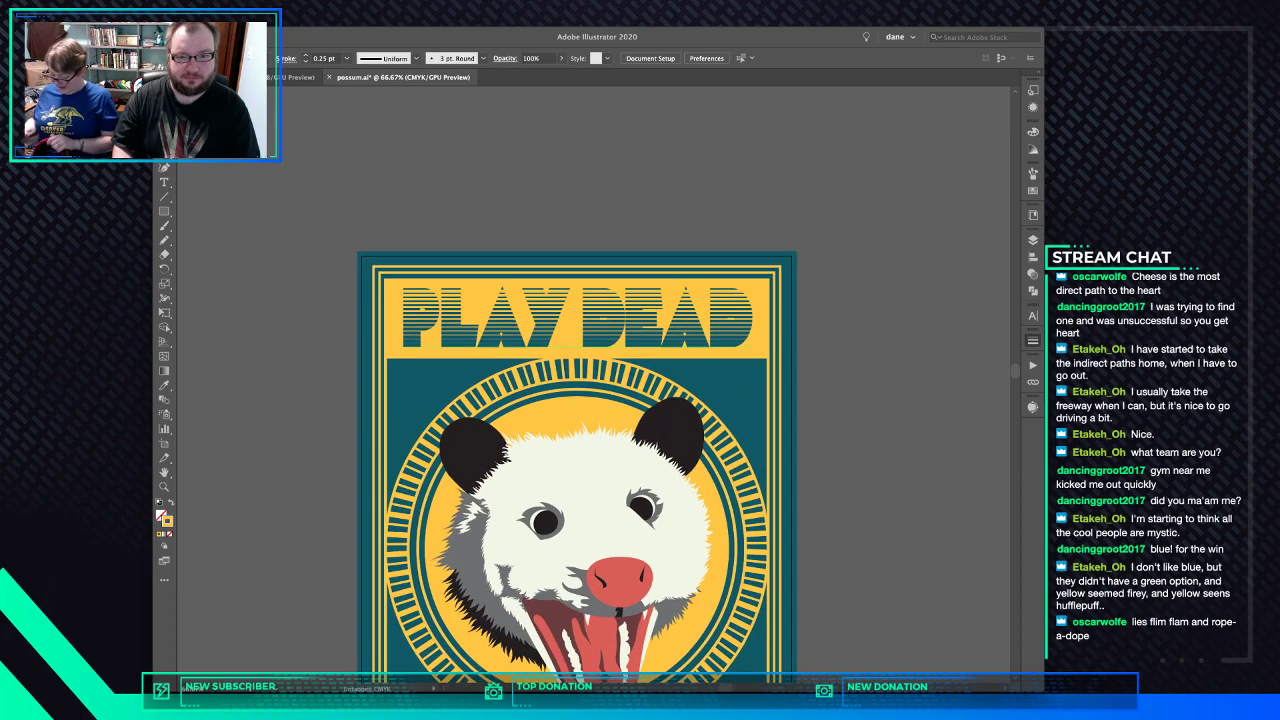
- Try a 0.25 pt yellow outline on the PLAY DEAD heading, and set its stroke back to none
{"action": "left_click", "coordinate": [576, 318]}
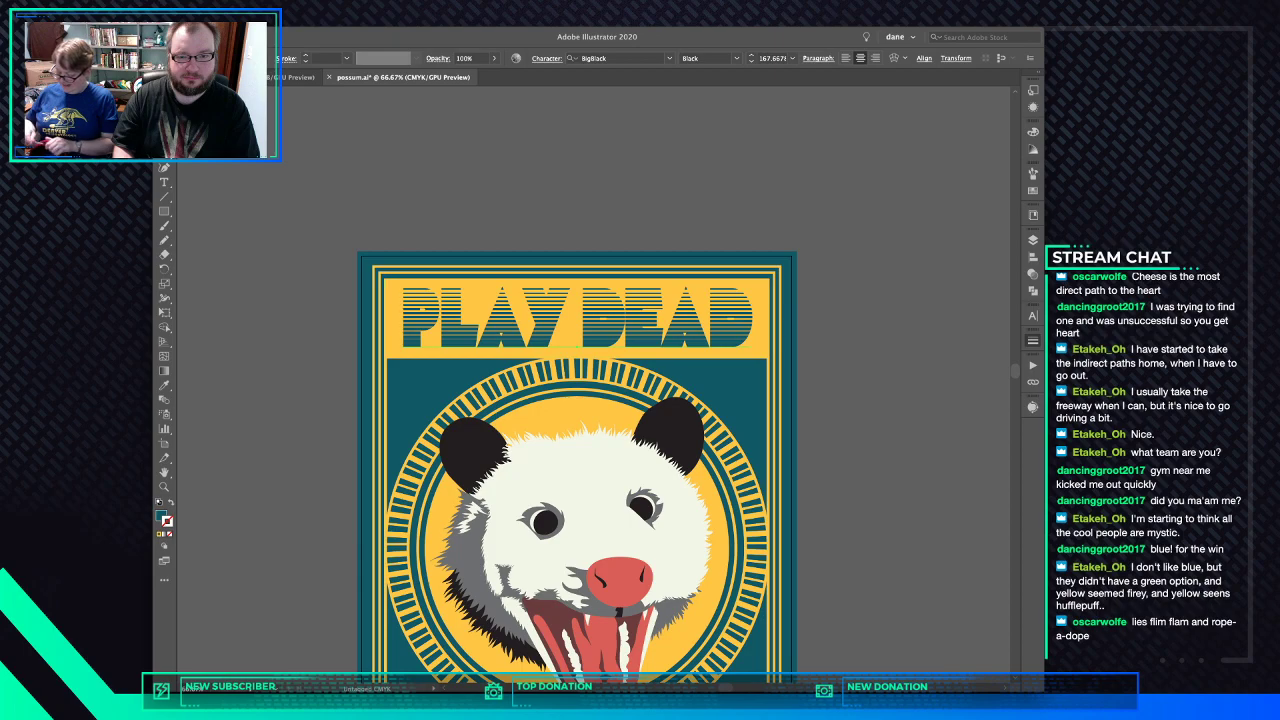
{"action": "key", "text": "v"}
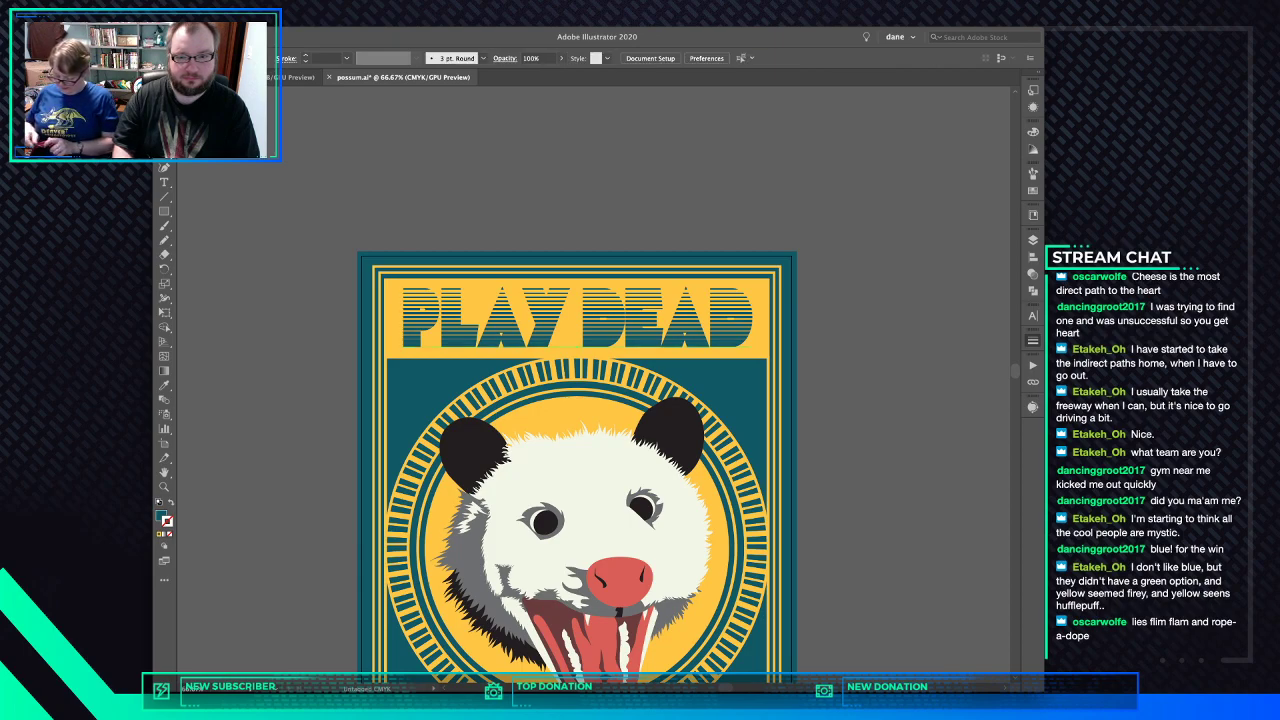
{"action": "key", "text": "t"}
{"action": "key", "text": "super+z"}
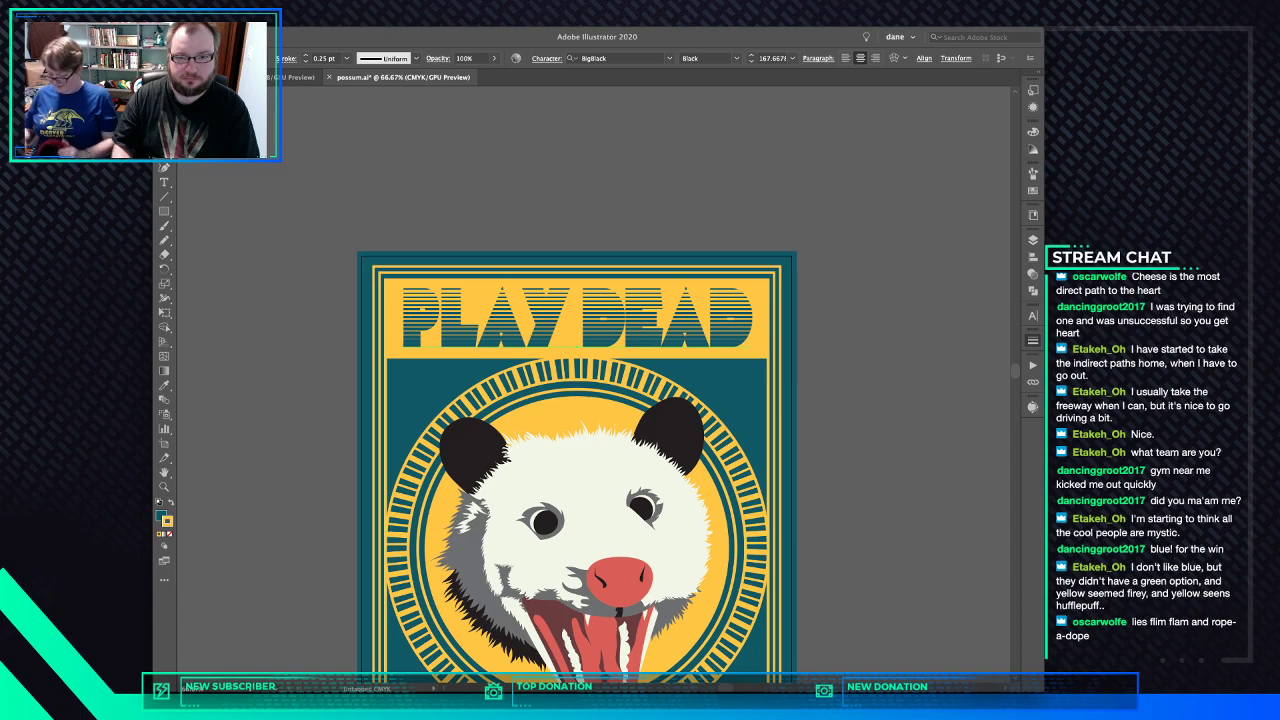
{"action": "key", "text": "super+z"}
{"action": "key", "text": "slash"}
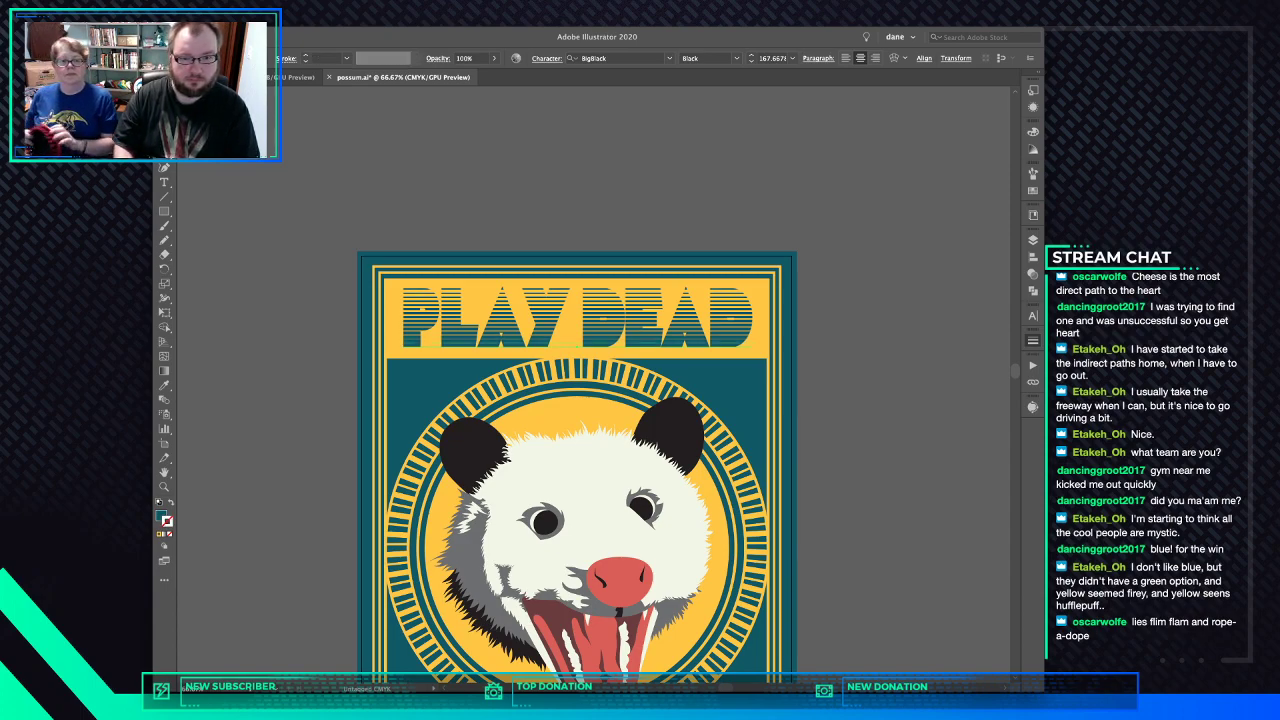
- Shift the lowest line of the stripe blend slightly, and delete the whole blend from the heading
{"action": "left_click", "coordinate": [757, 343]}
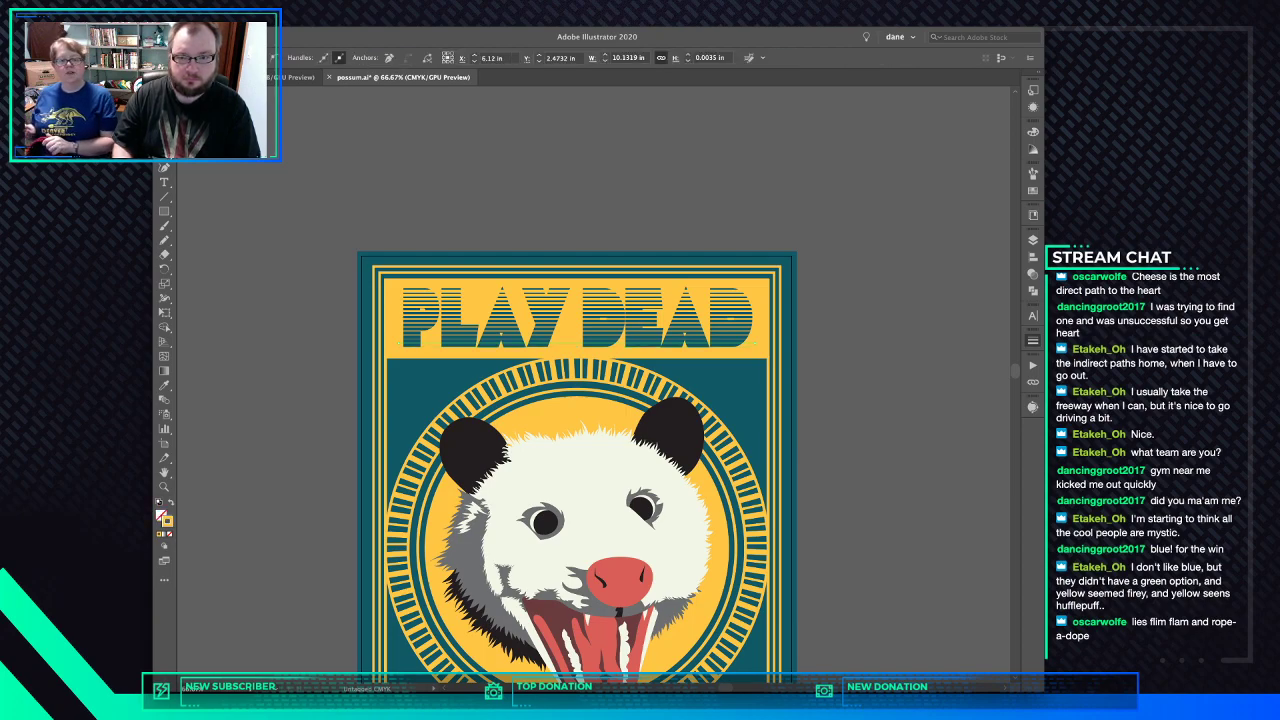
{"action": "key", "text": "super+shift+a"}
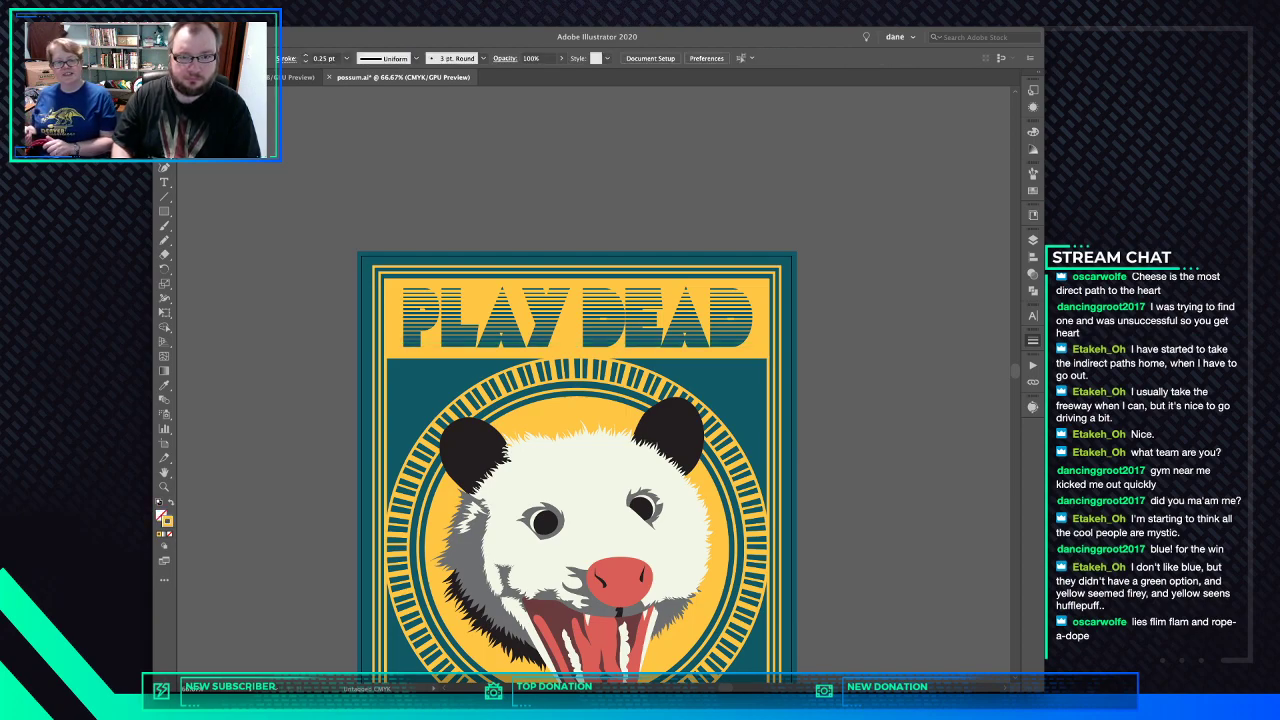
{"action": "scroll", "coordinate": [576, 467], "scroll_direction": "down", "scroll_amount": 2}
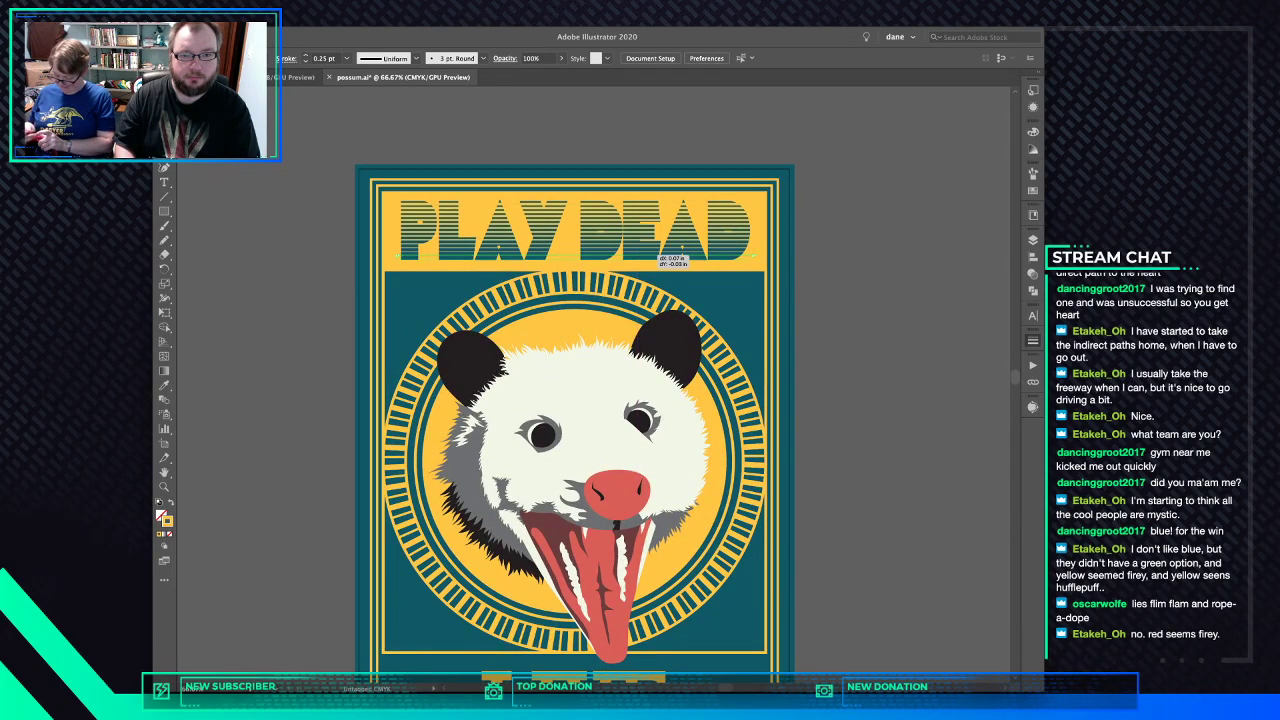
{"action": "left_click", "coordinate": [648, 263]}
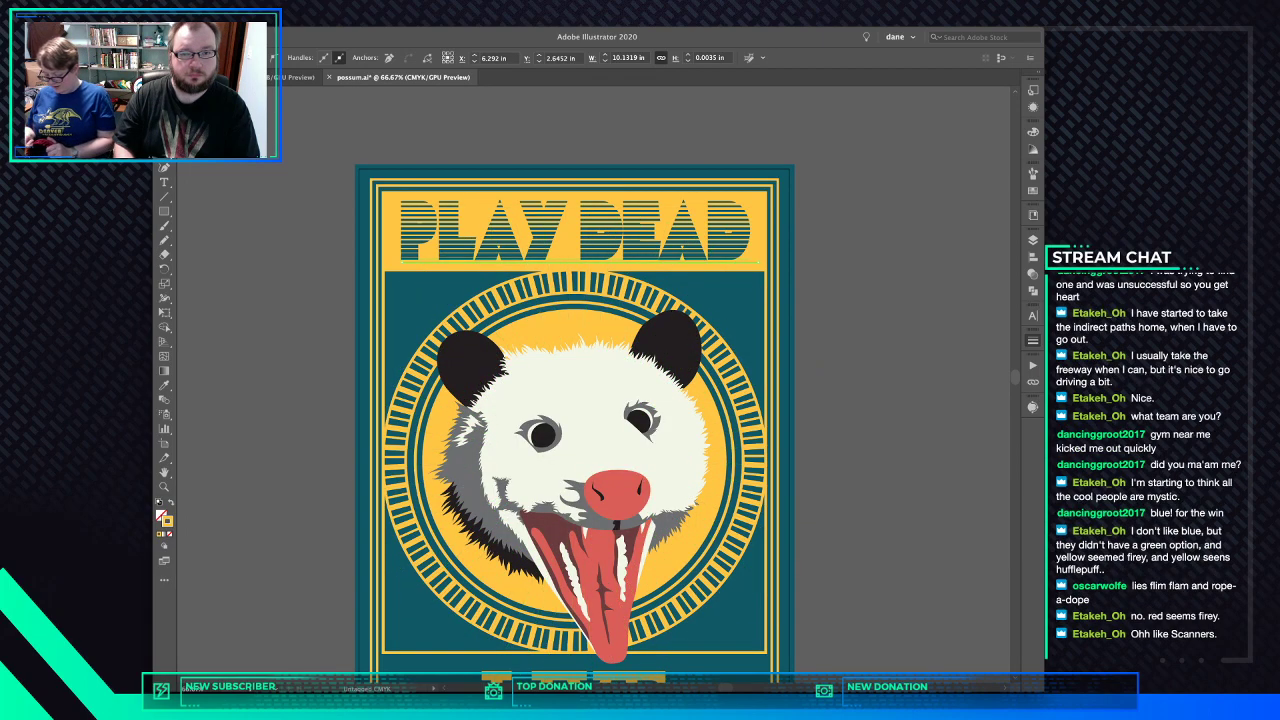
{"action": "left_click", "coordinate": [672, 240]}
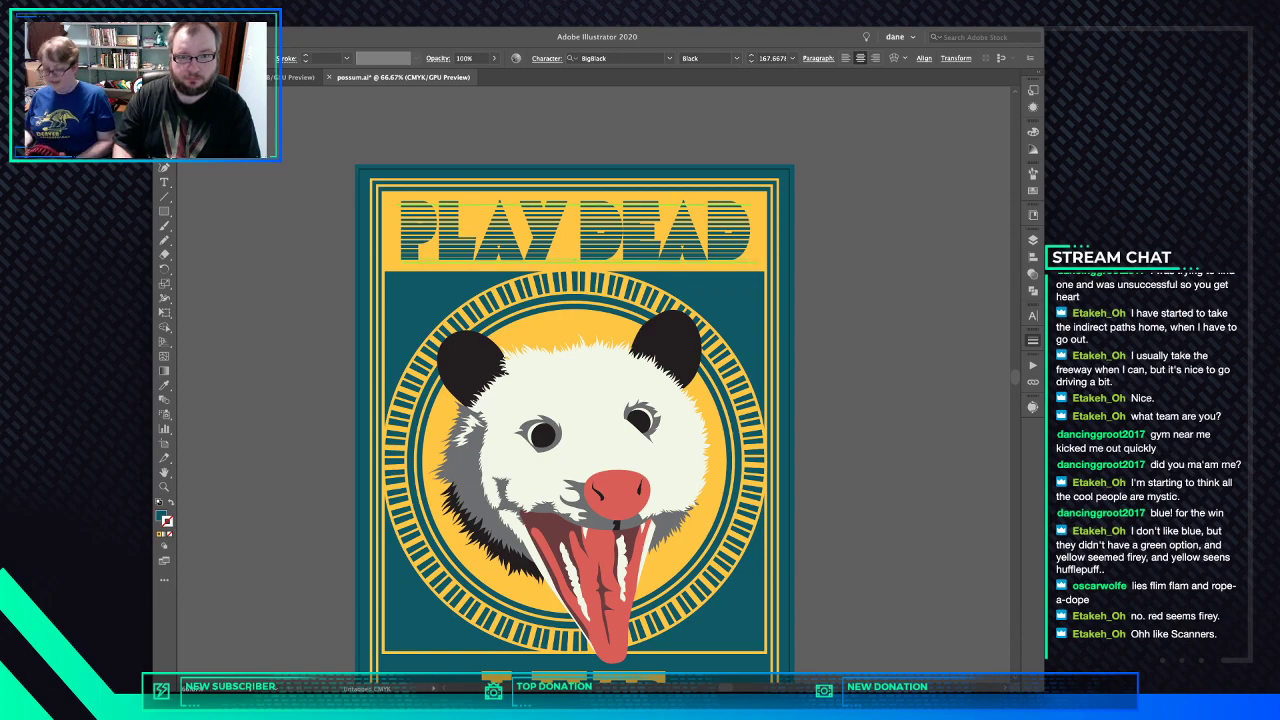
{"action": "left_click", "coordinate": [652, 260]}
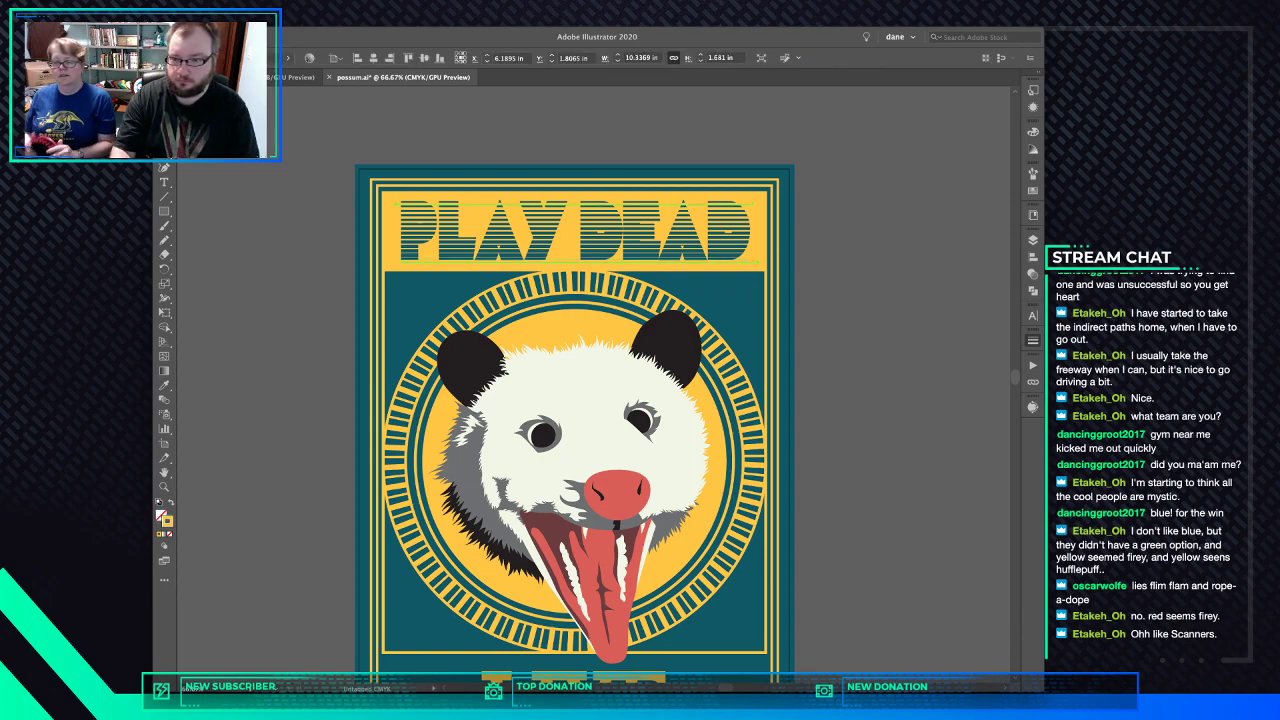
{"action": "key", "text": "Delete"}
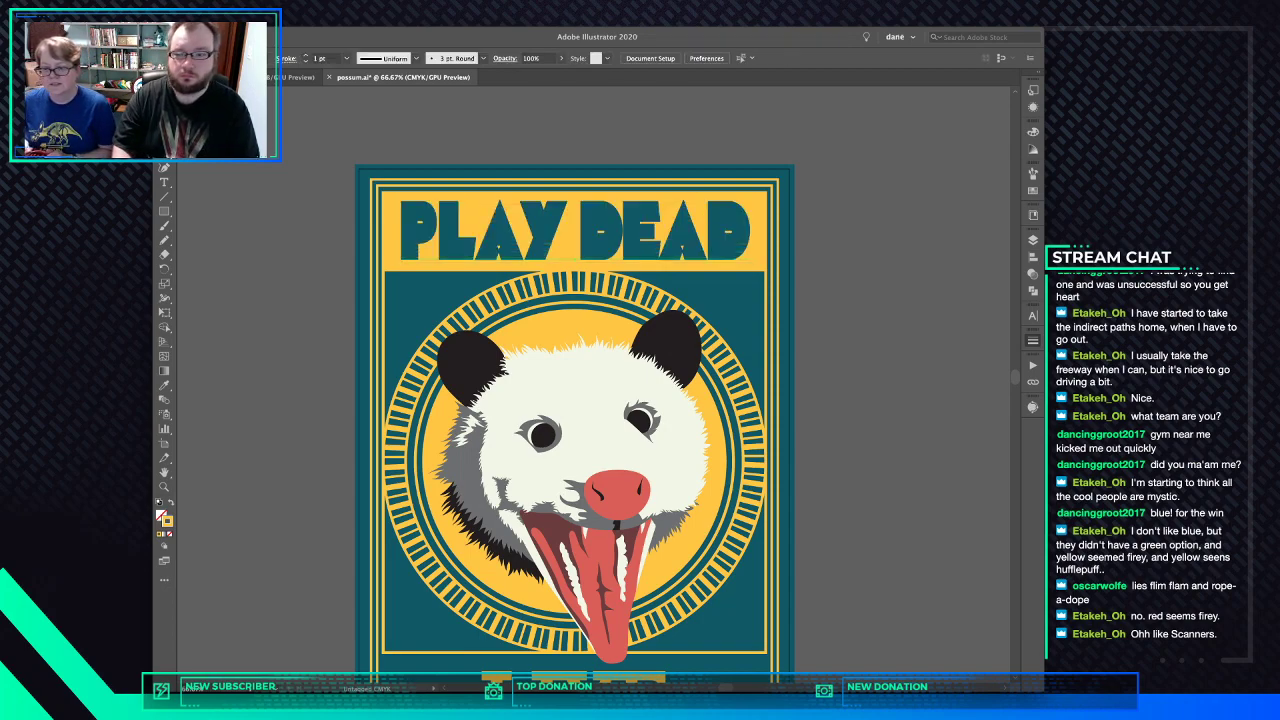
- Preview alternative fonts on the PLAY DEAD heading and set it in DDC Hardware Regular
{"action": "left_click", "coordinate": [652, 240]}
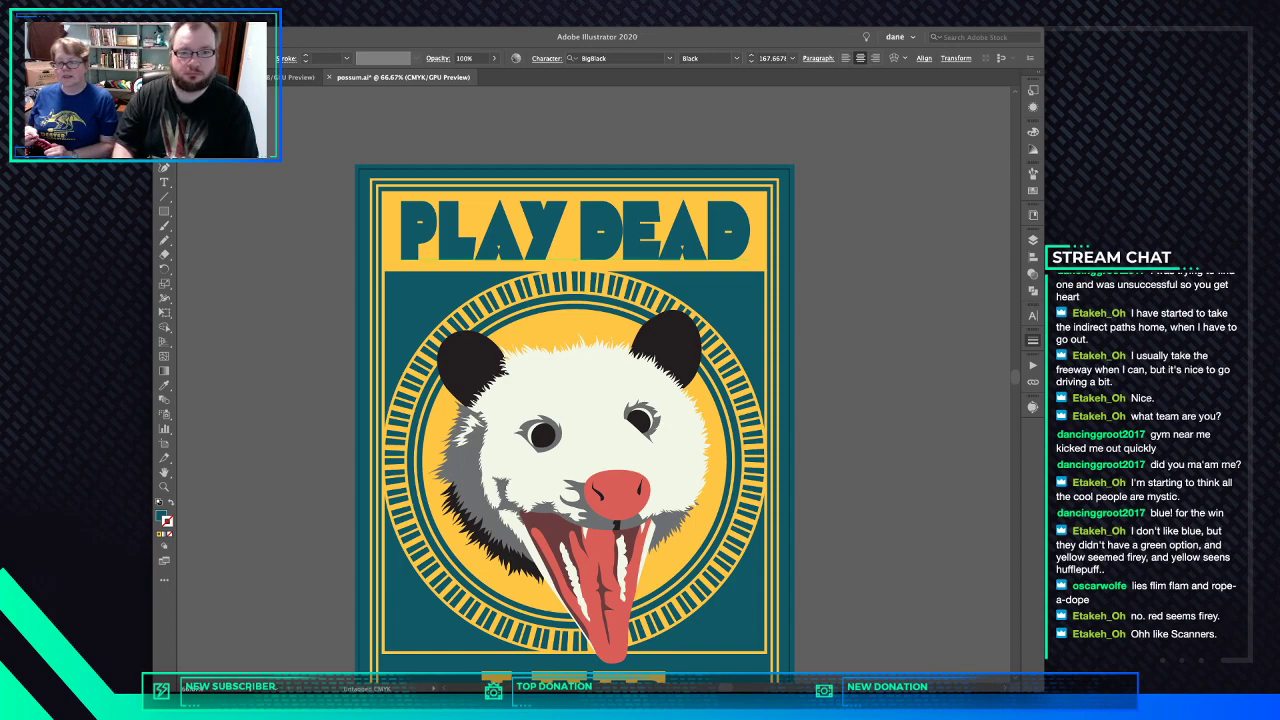
{"action": "key", "text": "super+t"}
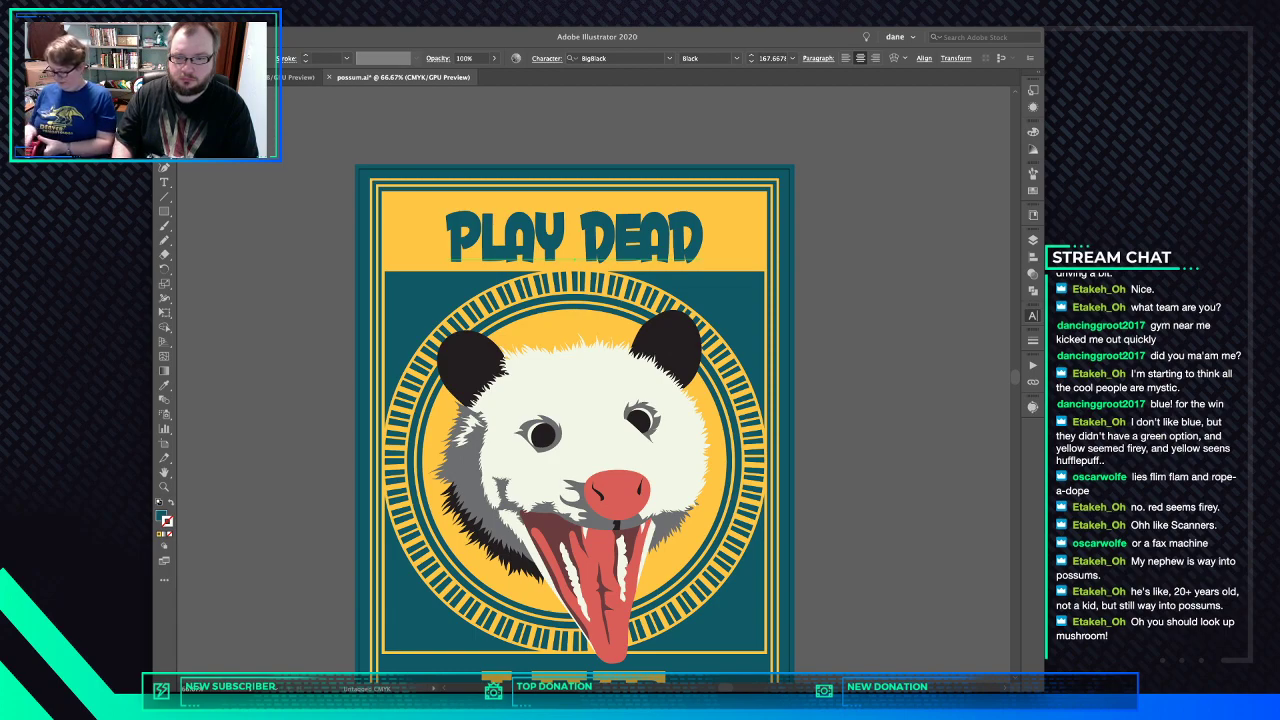
{"action": "key", "text": "Down"}
{"action": "key", "text": "Down"}
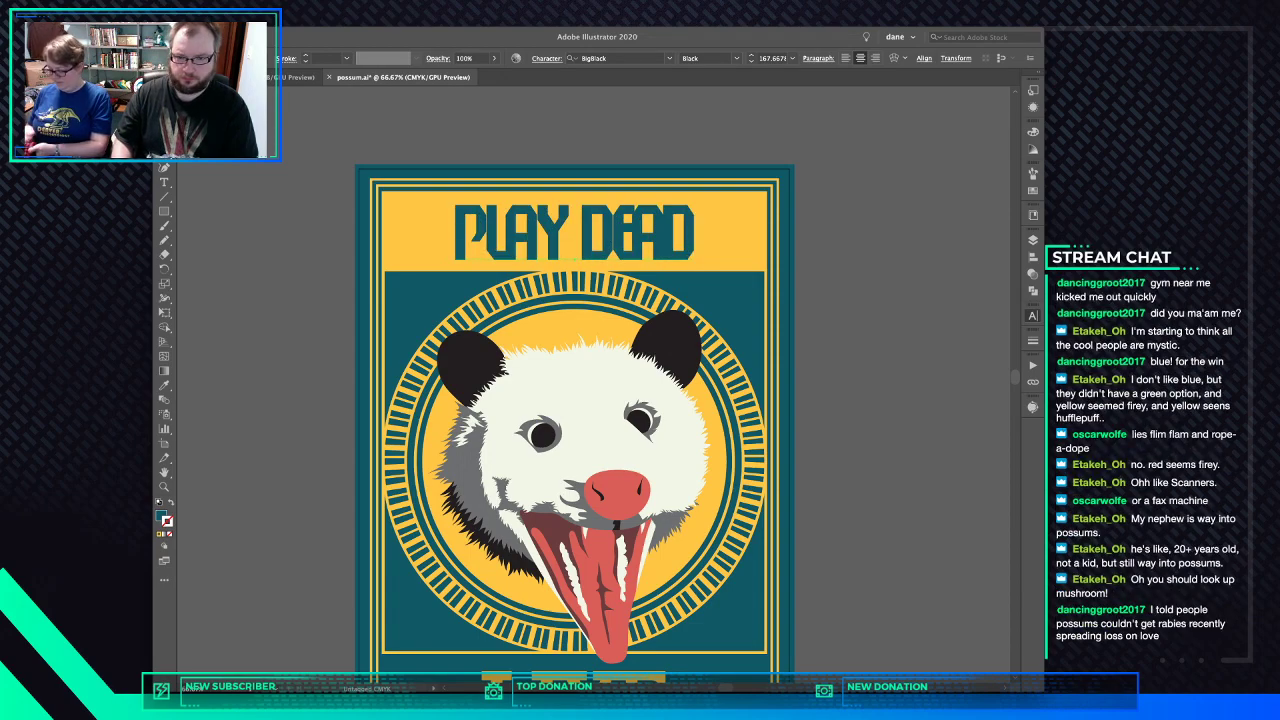
{"action": "key", "text": "Down"}
{"action": "key", "text": "Down"}
{"action": "key", "text": "Down"}
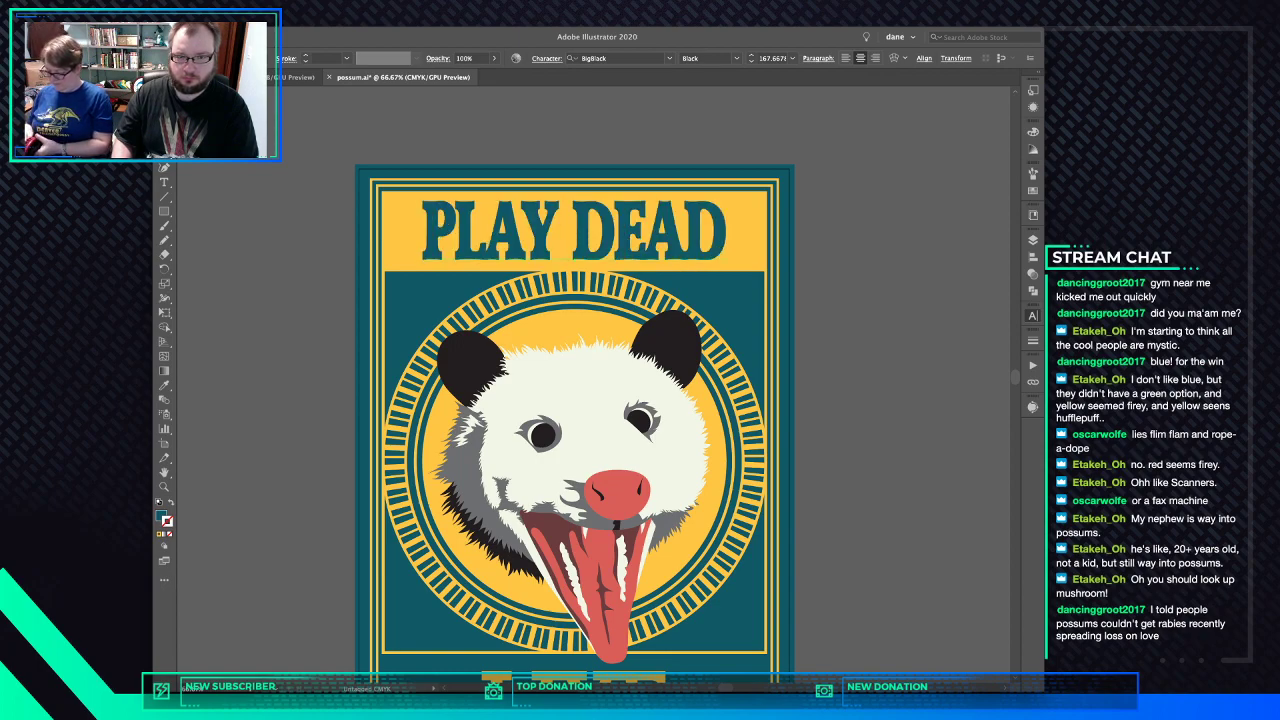
{"action": "key", "text": "Down"}
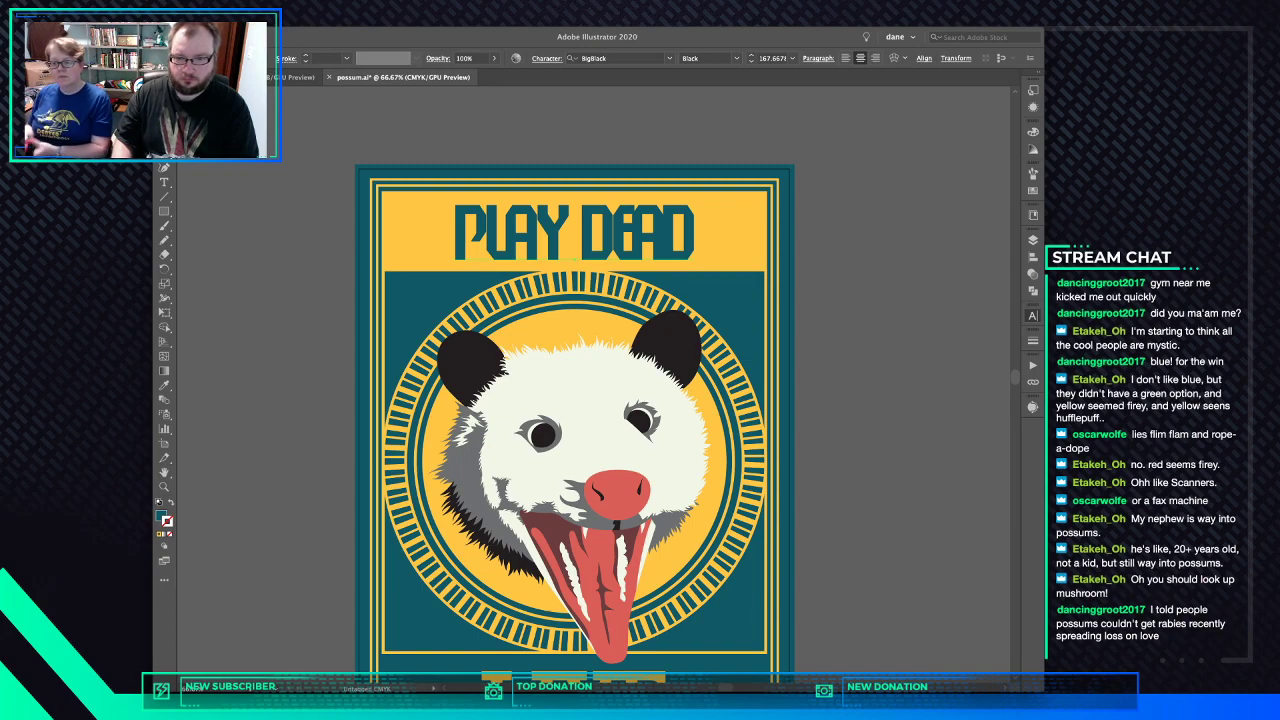
{"action": "key", "text": "Down"}
{"action": "key", "text": "Down"}
{"action": "key", "text": "Down"}
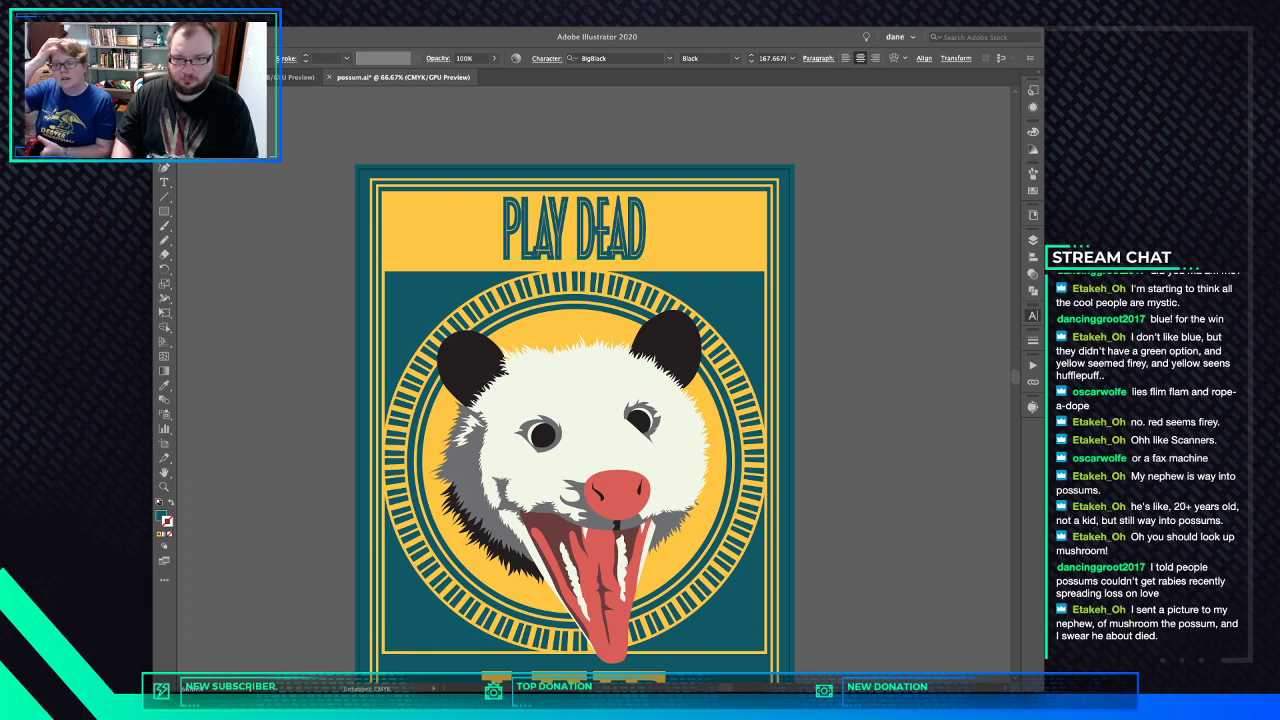
{"action": "key", "text": "Down"}
{"action": "key", "text": "Down"}
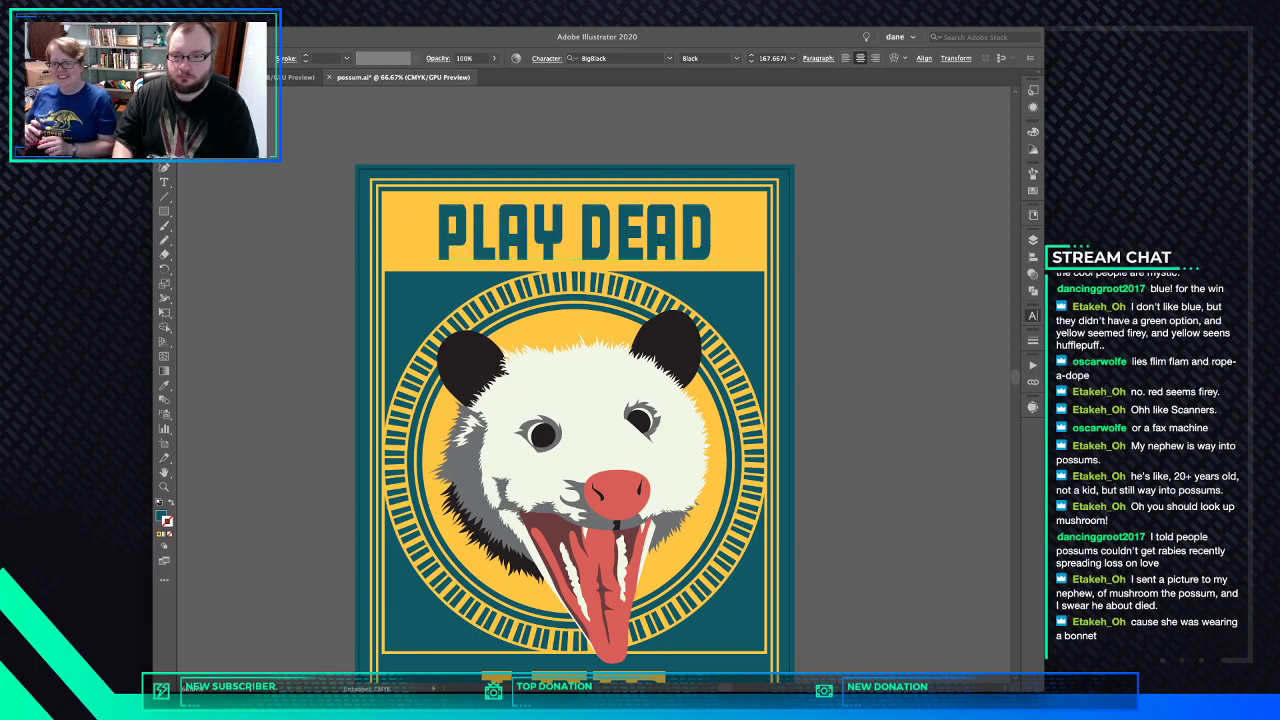
{"action": "key", "text": "Return"}
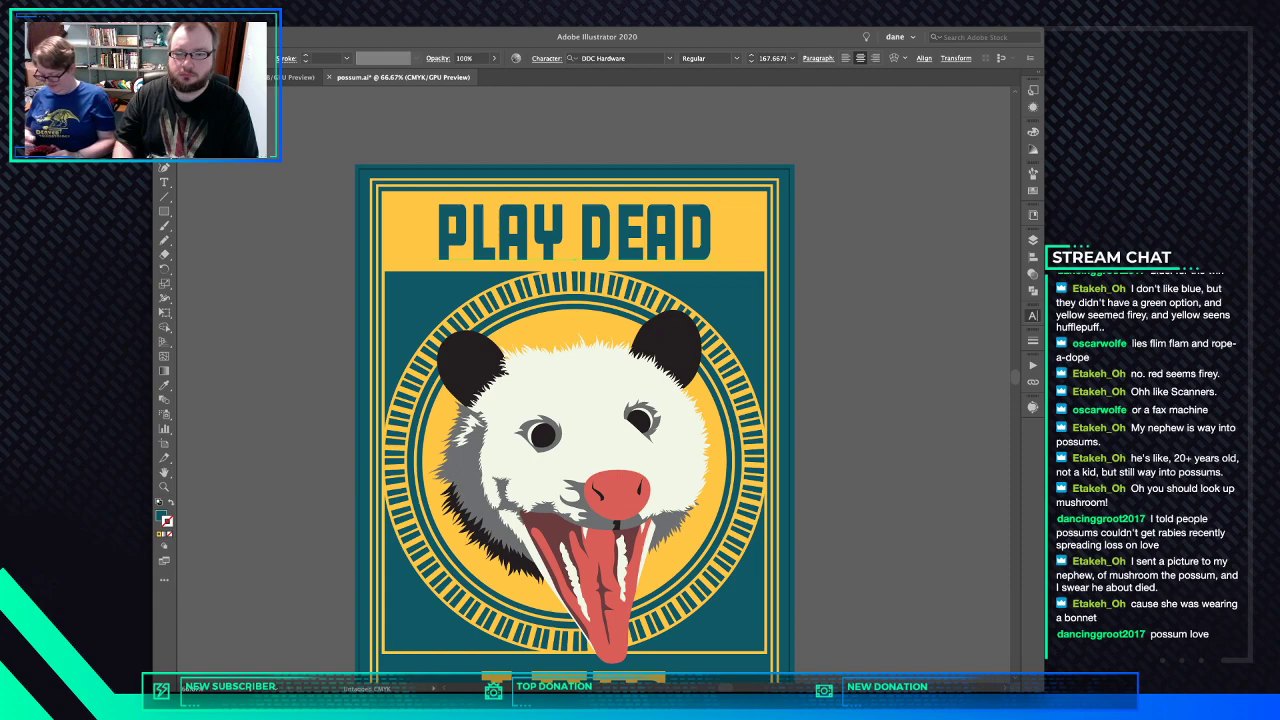
- Widen the PLAY DEAD heading until it nearly fills the width of the yellow band
{"action": "key", "text": "alt+Right"}
{"action": "key", "text": "alt+Right"}
{"action": "key", "text": "alt+Right"}
{"action": "key", "text": "alt+Right"}
{"action": "key", "text": "alt+Right"}
{"action": "key", "text": "alt+Right"}
{"action": "key", "text": "alt+Right"}
{"action": "key", "text": "alt+Right"}
{"action": "key", "text": "ctrl+z"}
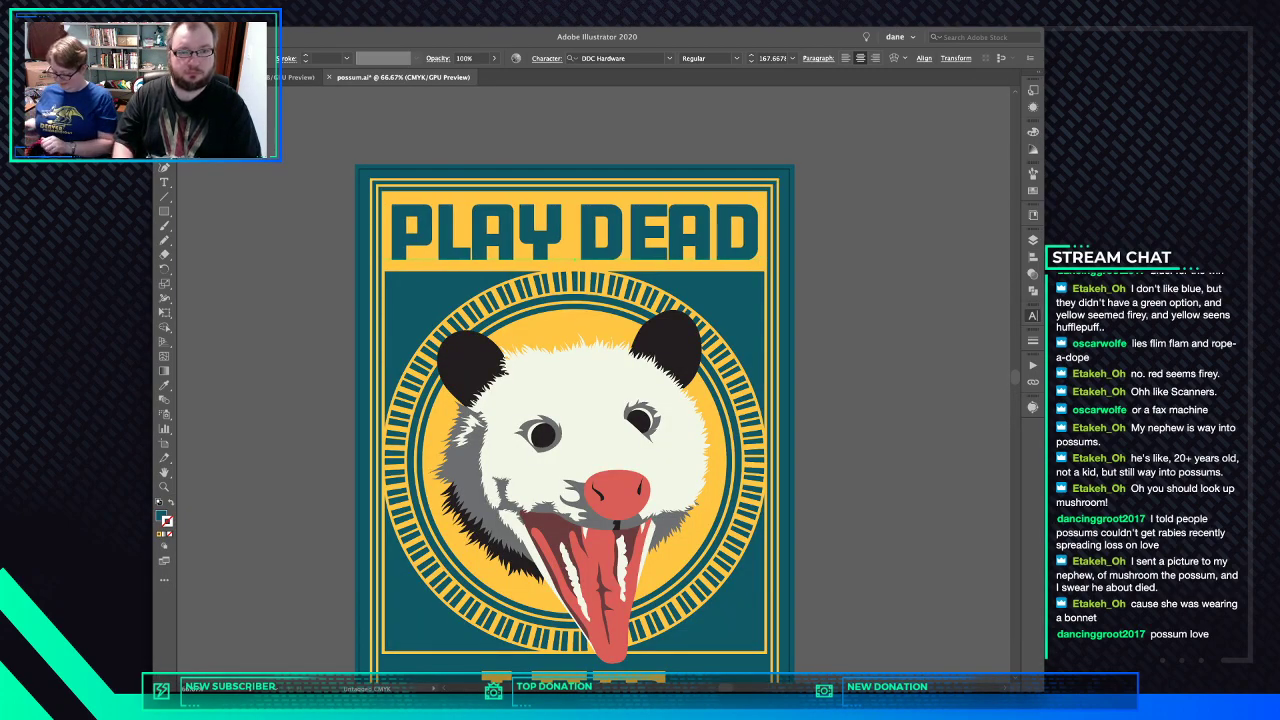
{"action": "left_click", "coordinate": [575, 235]}
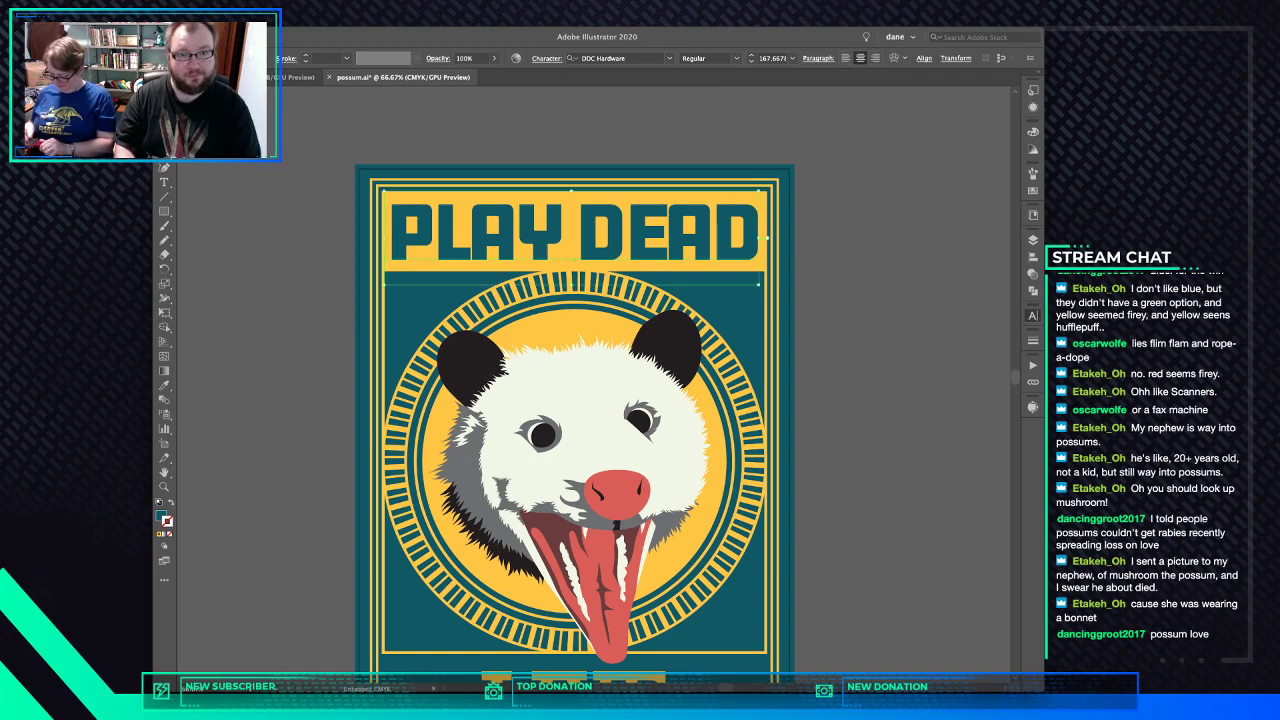
- Enlarge the PLAY DEAD heading to about 174 pt and tighten the kerning between its letters and around the word space
{"action": "left_click_drag", "start_coordinate": [571, 190], "coordinate": [588, 188]}
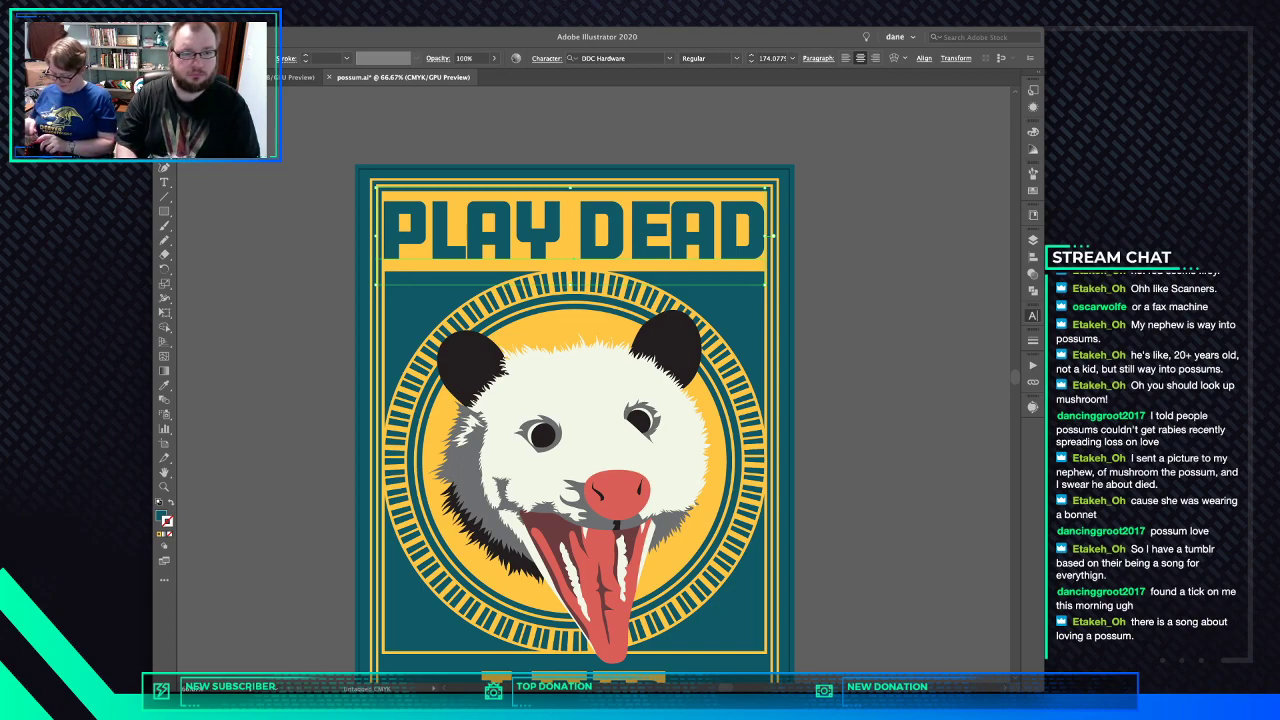
{"action": "double_click", "coordinate": [424, 236]}
{"action": "key", "text": "alt+Left"}
{"action": "key", "text": "alt+Left"}
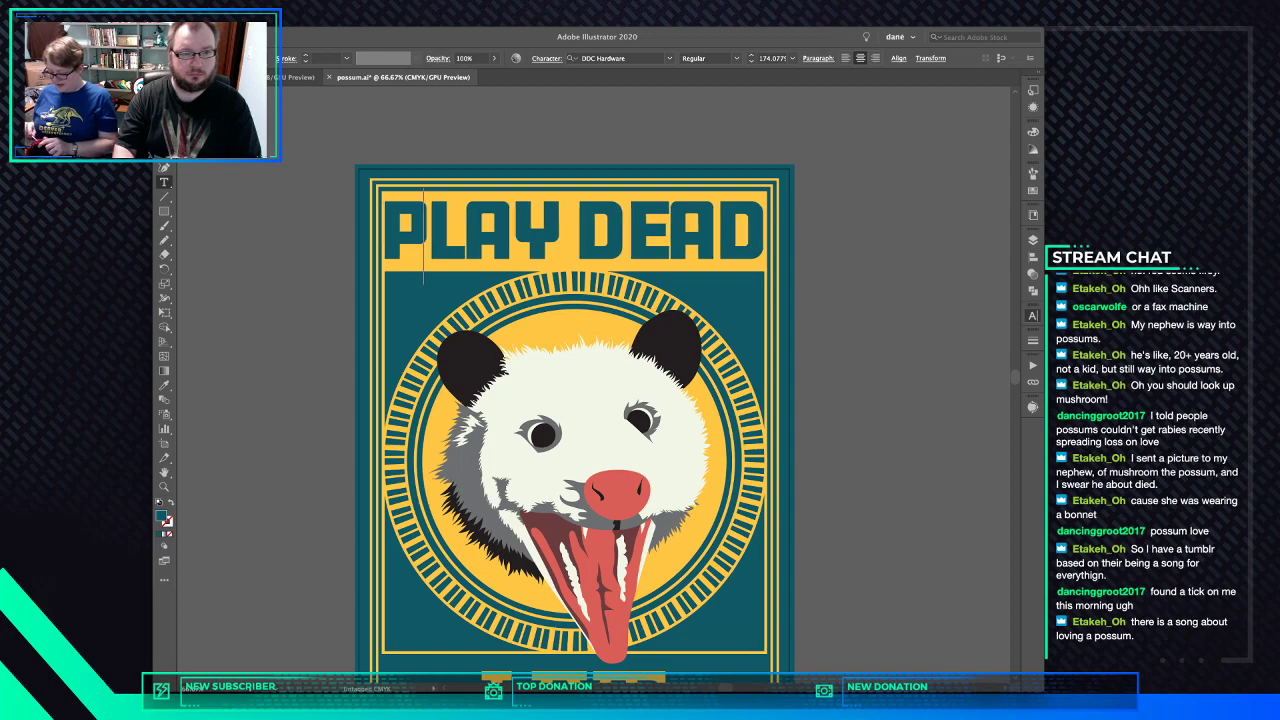
{"action": "key", "text": "Down"}
{"action": "key", "text": "Left"}
{"action": "key", "text": "alt+Left"}
{"action": "key", "text": "alt+Left"}
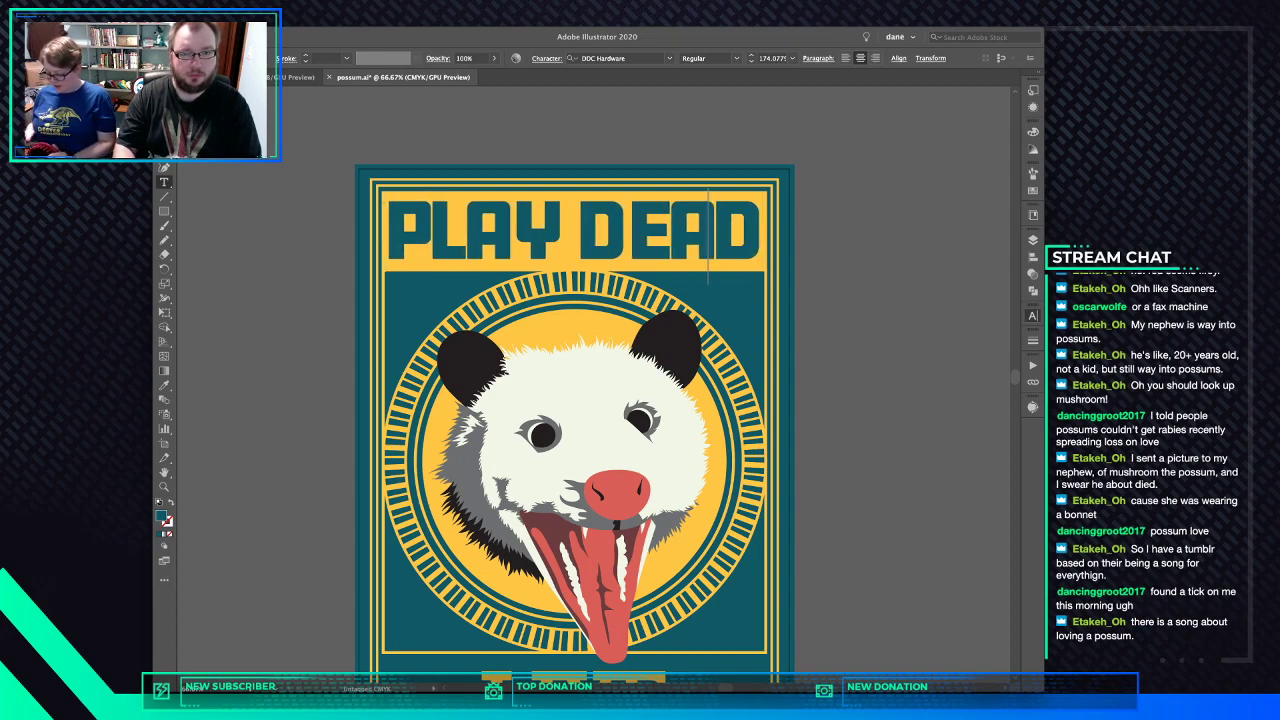
{"action": "key", "text": "Left"}
{"action": "key", "text": "Left"}
{"action": "key", "text": "alt+Left"}
{"action": "key", "text": "alt+Left"}
{"action": "key", "text": "alt+Left"}
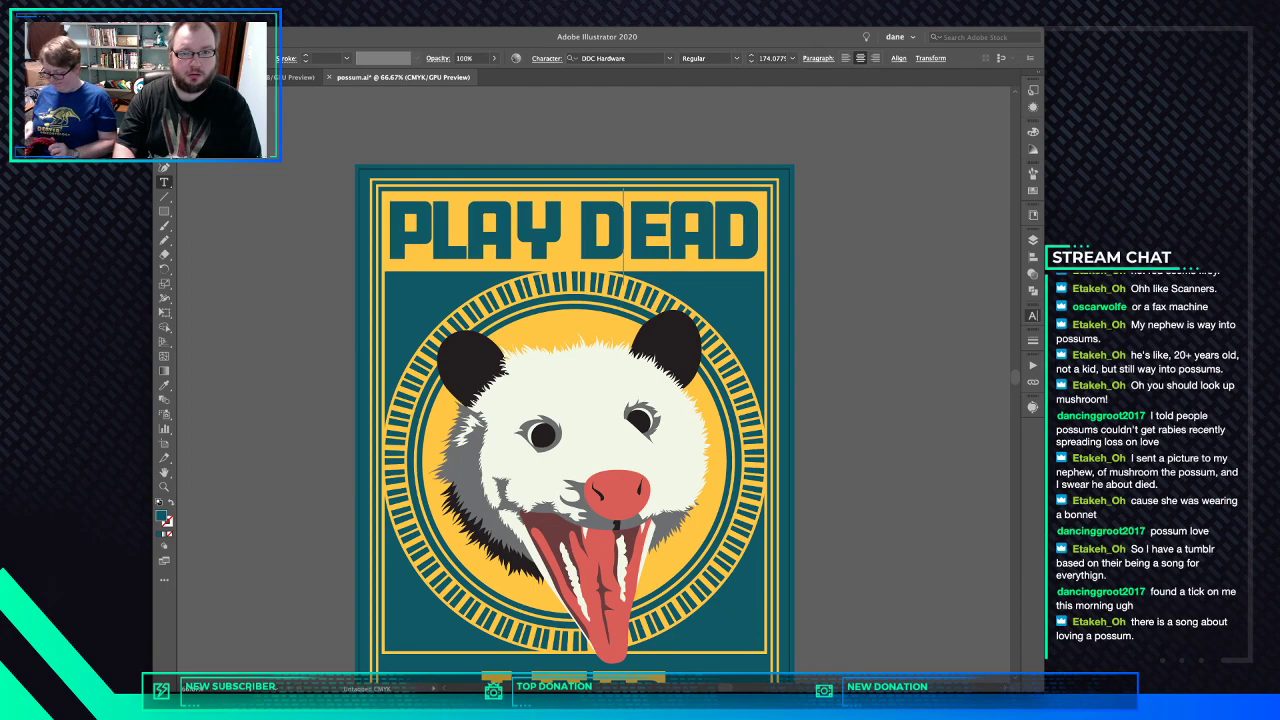
{"action": "key", "text": "alt+Left"}
{"action": "key", "text": "Left"}
{"action": "key", "text": "Left"}
{"action": "key", "text": "Left"}
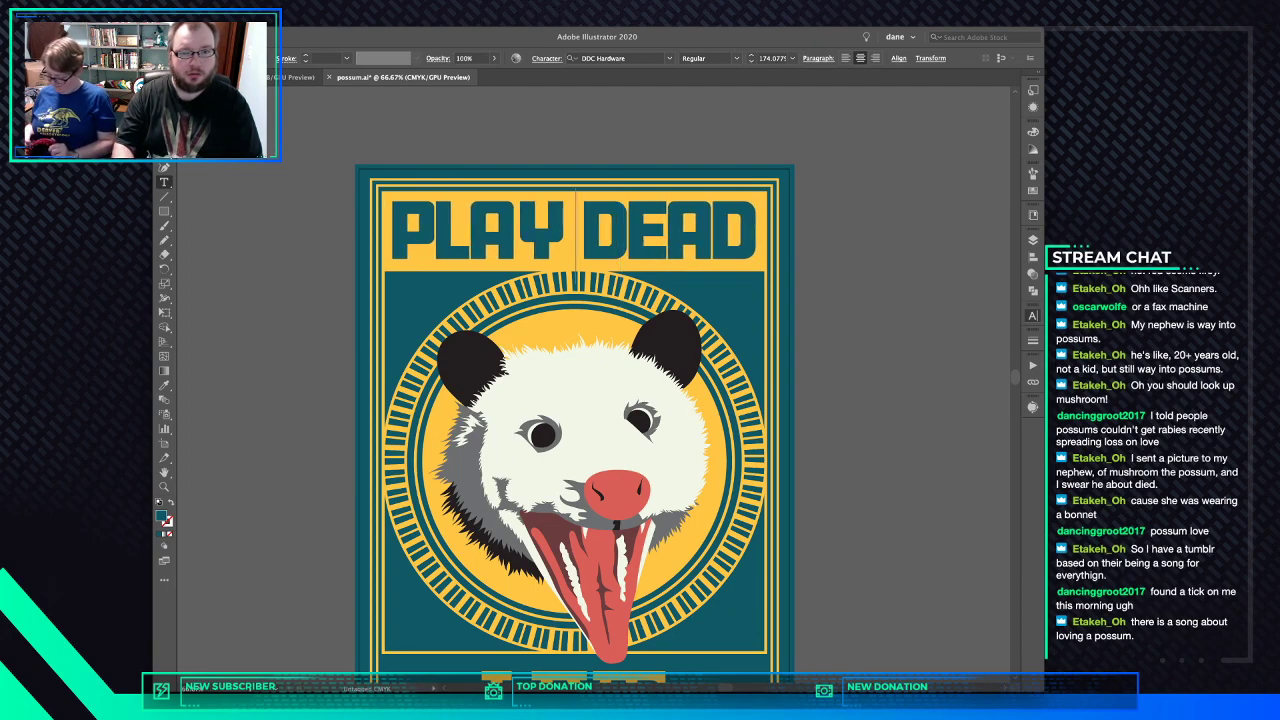
{"action": "key", "text": "alt+Left"}
{"action": "key", "text": "alt+Left"}
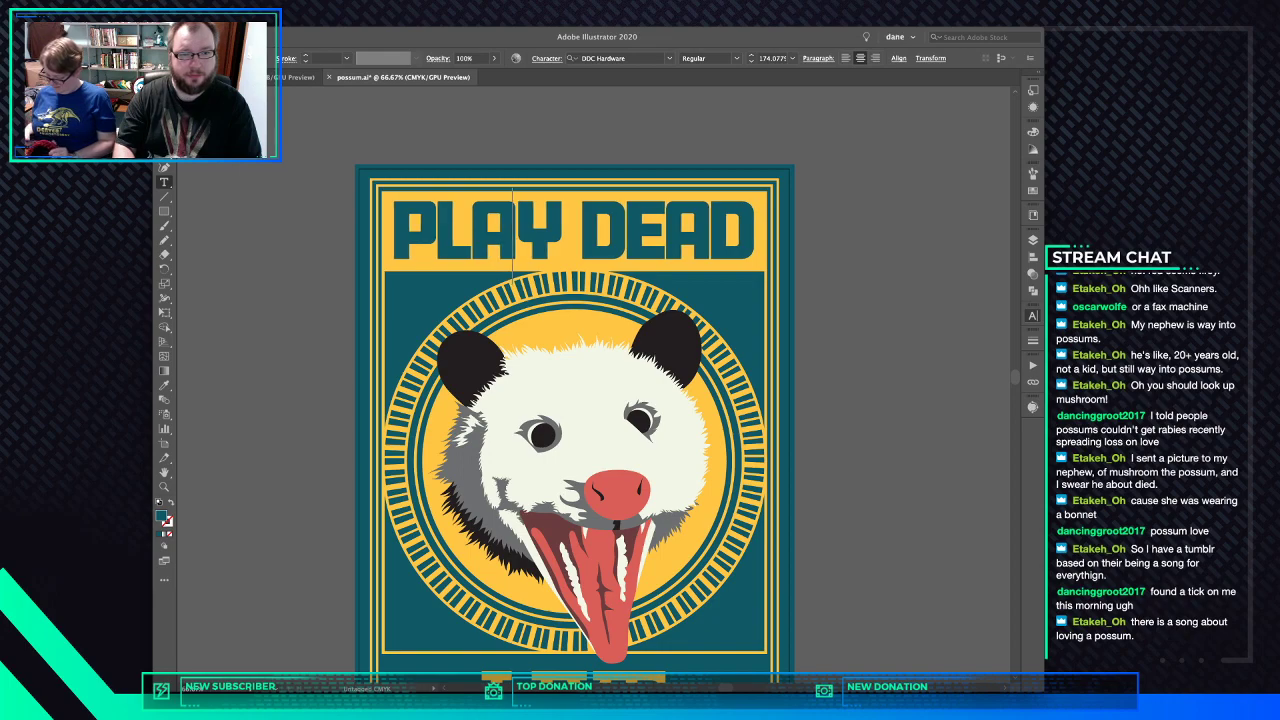
{"action": "key", "text": "alt+Left"}
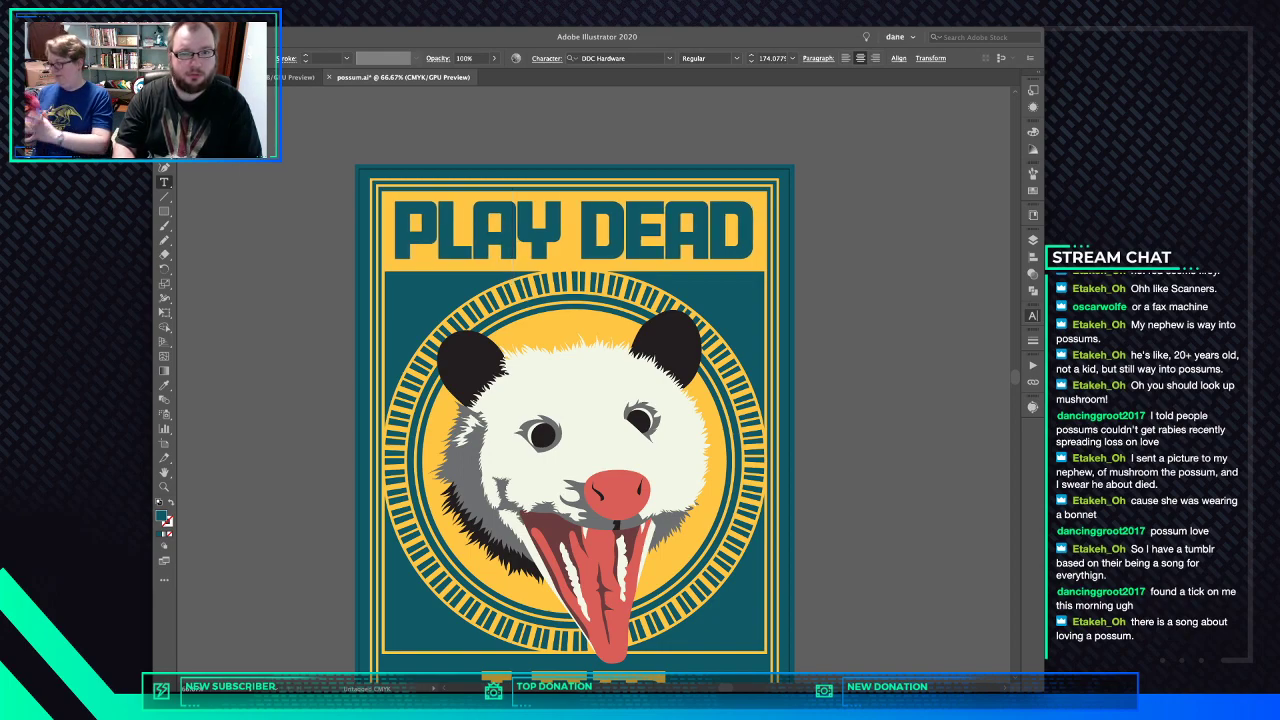
- Increase the kerned PLAY DEAD heading's font size to about 178 pt
{"action": "key", "text": "Escape"}
{"action": "key", "text": "ctrl+shift+period"}
{"action": "key", "text": "ctrl+shift+period"}
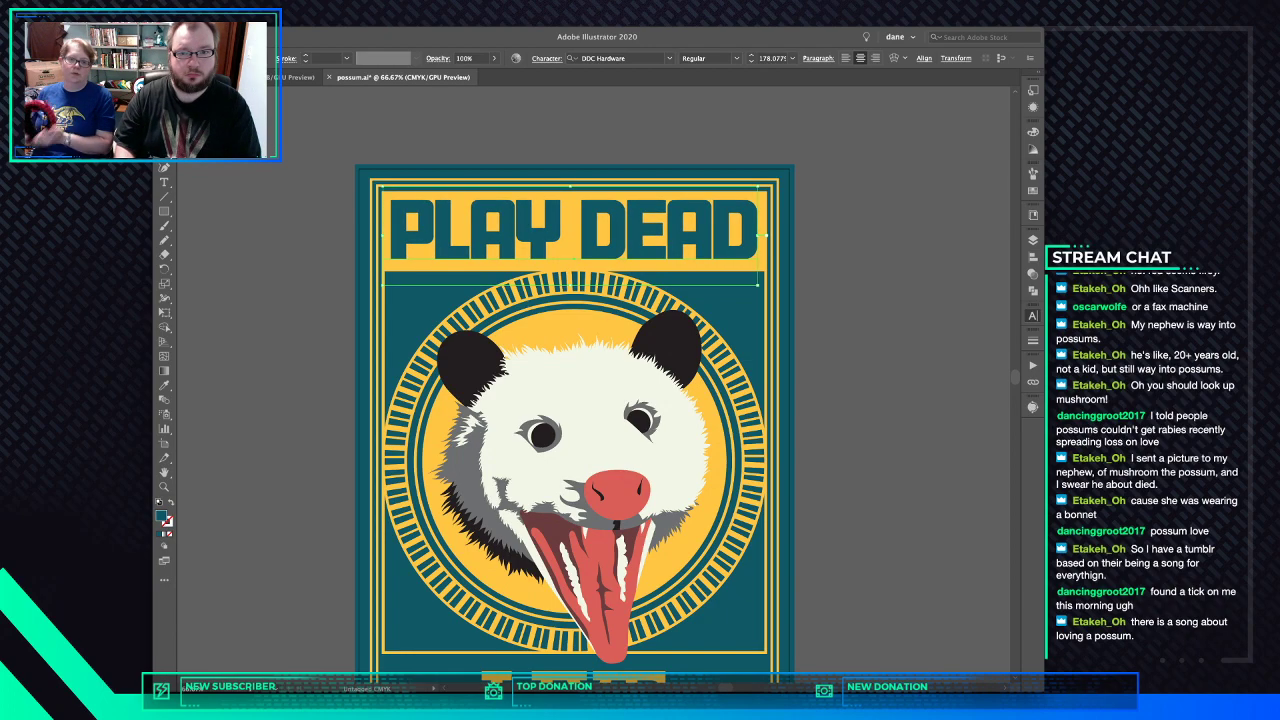
- Look over the whole poster, try a small shift of the PLAY DEAD heading, and undo that move
{"action": "key", "text": "ctrl+shift+a"}
{"action": "scroll", "coordinate": [574, 420], "scroll_direction": "down", "scroll_amount": 3}
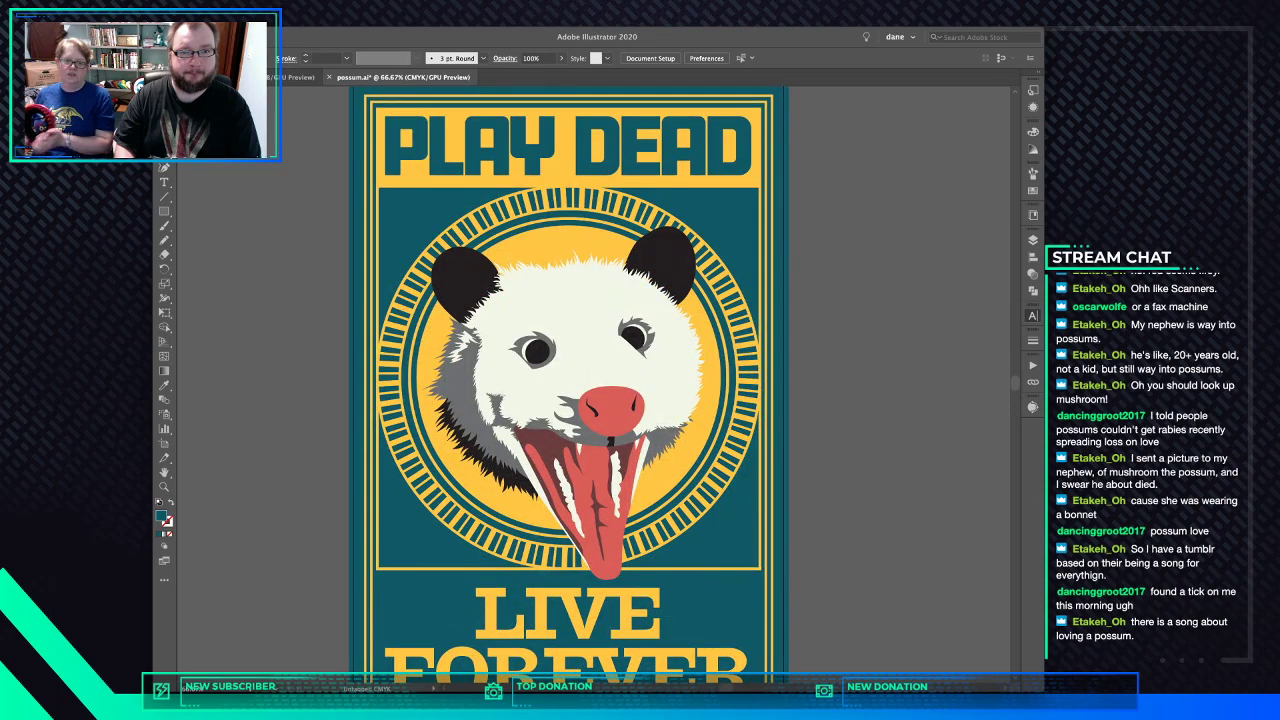
{"action": "scroll", "coordinate": [566, 384], "scroll_direction": "down", "scroll_amount": 2}
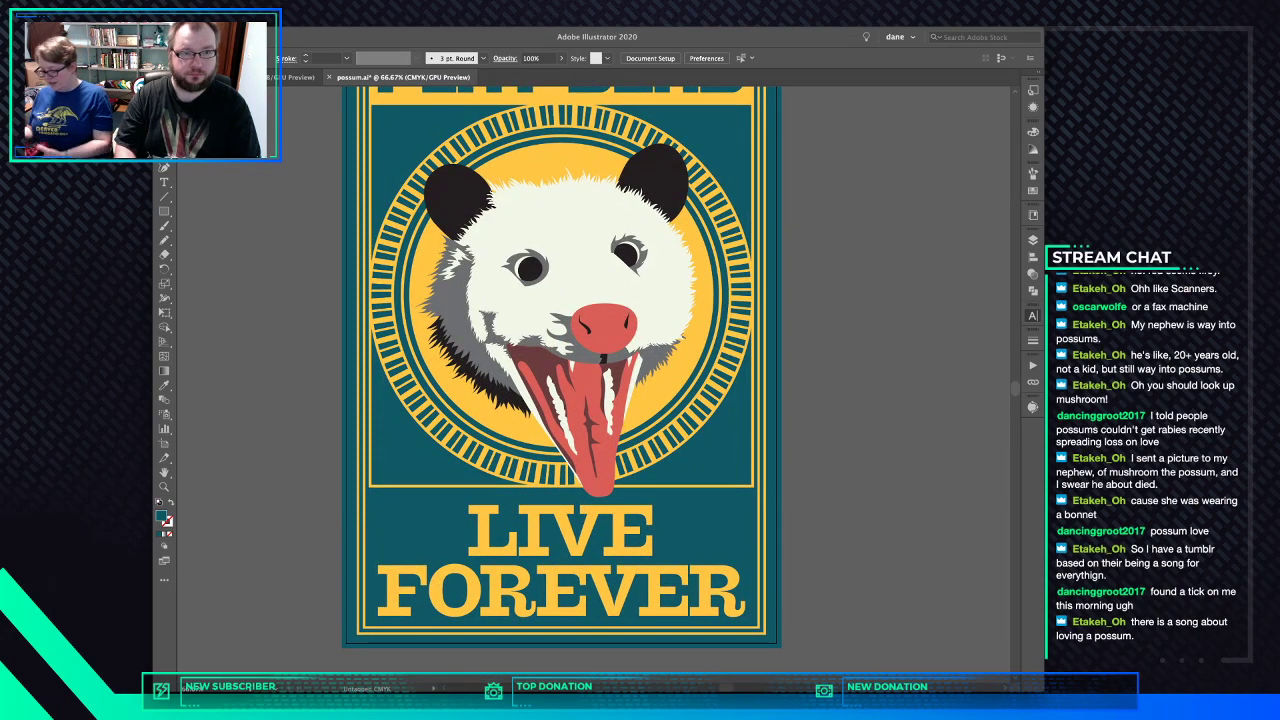
{"action": "scroll", "coordinate": [574, 380], "scroll_direction": "up", "scroll_amount": 3}
{"action": "left_click_drag", "start_coordinate": [404, 163], "coordinate": [416, 178]}
{"action": "key", "text": "super+z"}
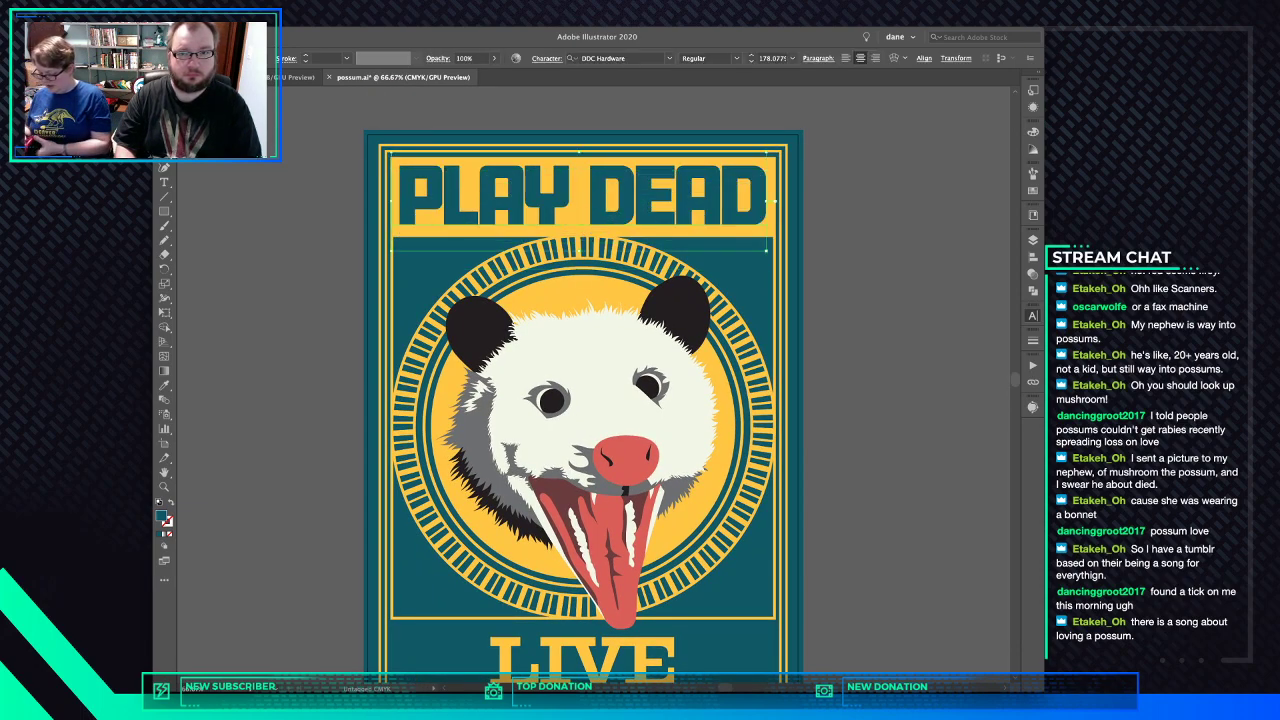
- Duplicate the yellow band beneath the framed ring and stretch the copy down to the inner border
{"action": "left_click_drag", "start_coordinate": [772, 165], "coordinate": [772, 621]}
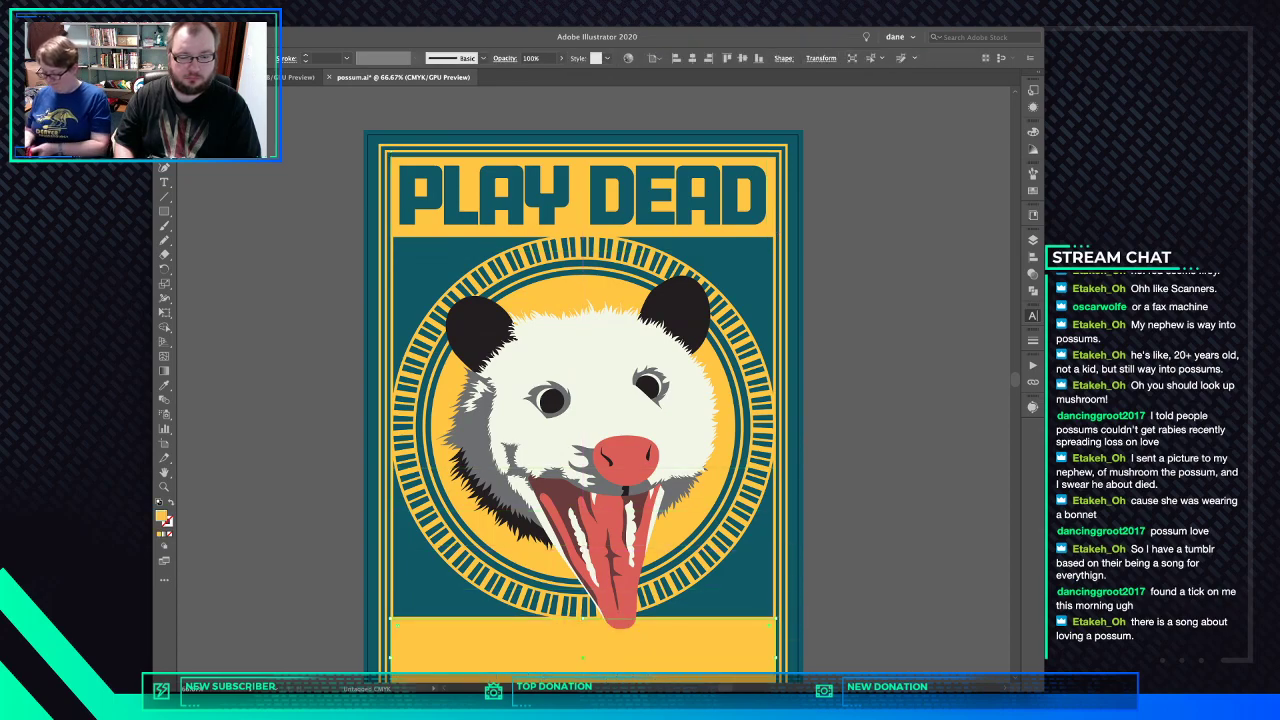
{"action": "scroll", "coordinate": [772, 621], "scroll_direction": "down", "scroll_amount": 5}
{"action": "left_click_drag", "start_coordinate": [566, 494], "coordinate": [592, 550]}
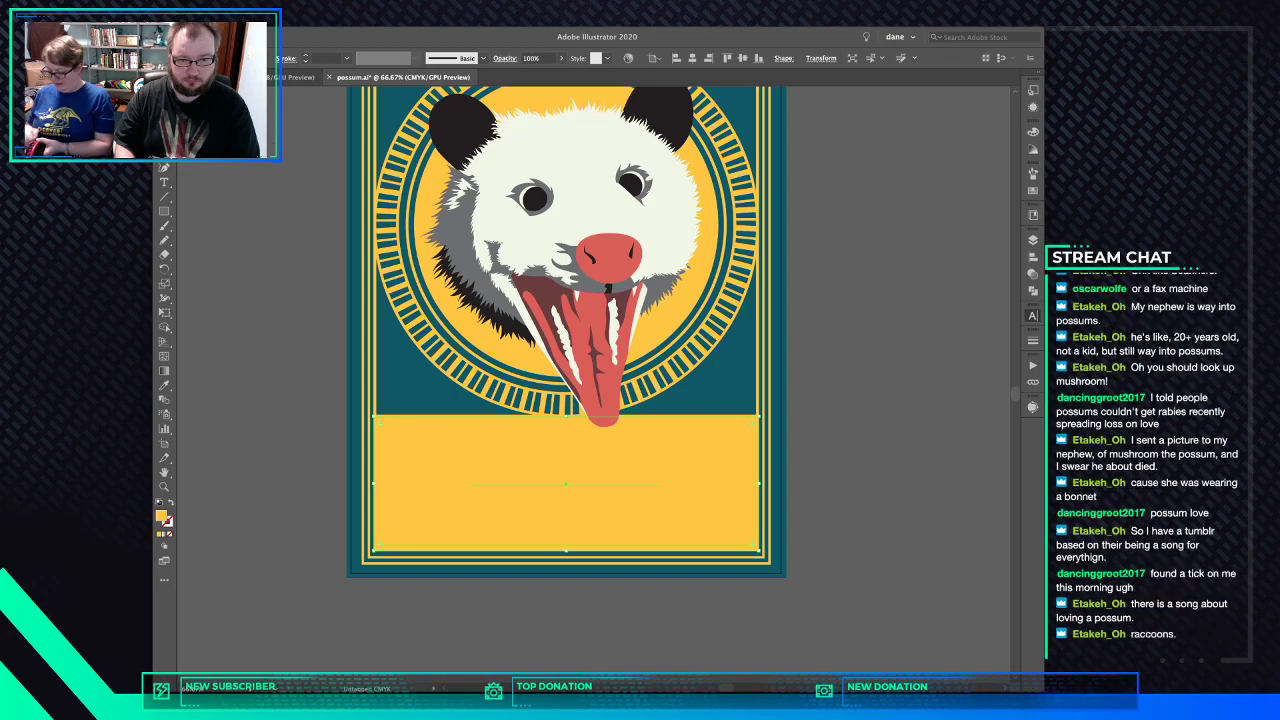
- Restyle the LIVE FOREVER text by sampling the PLAY DEAD heading's teal DDC Hardware formatting with the Eyedropper
{"action": "left_click", "coordinate": [566, 492]}
{"action": "key", "text": "o"}
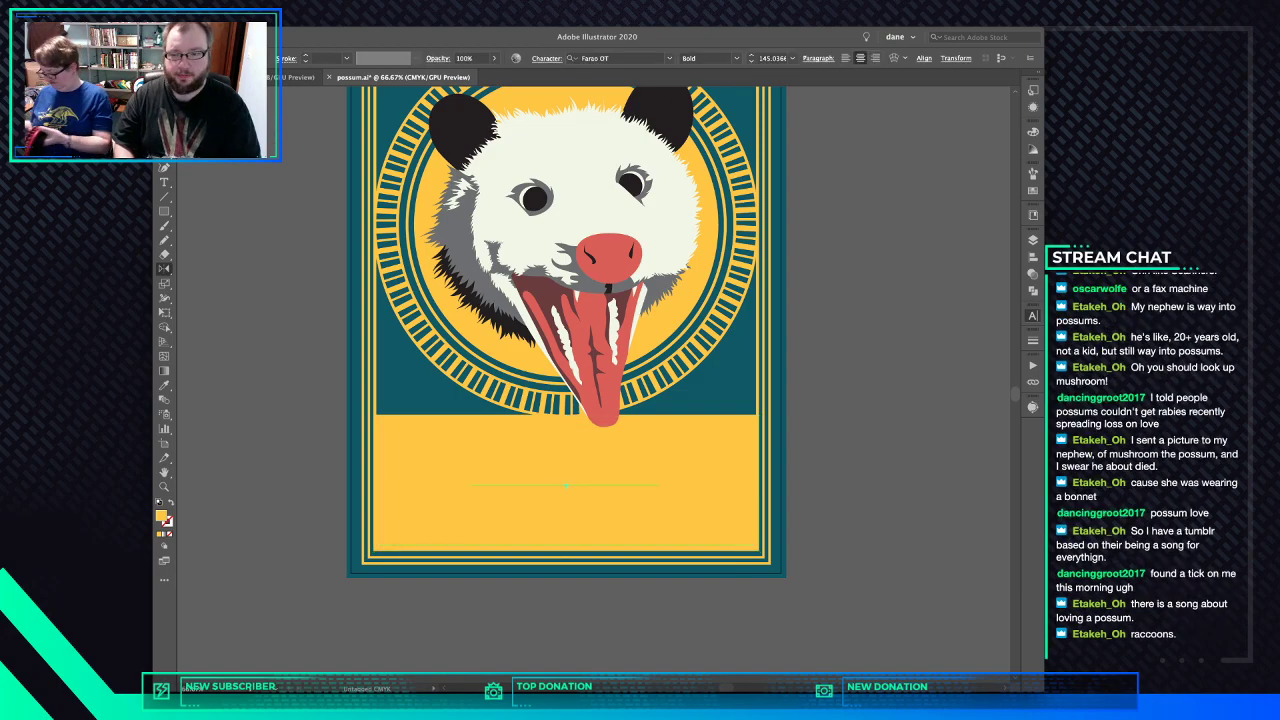
{"action": "scroll", "coordinate": [566, 380], "scroll_direction": "up", "scroll_amount": 5}
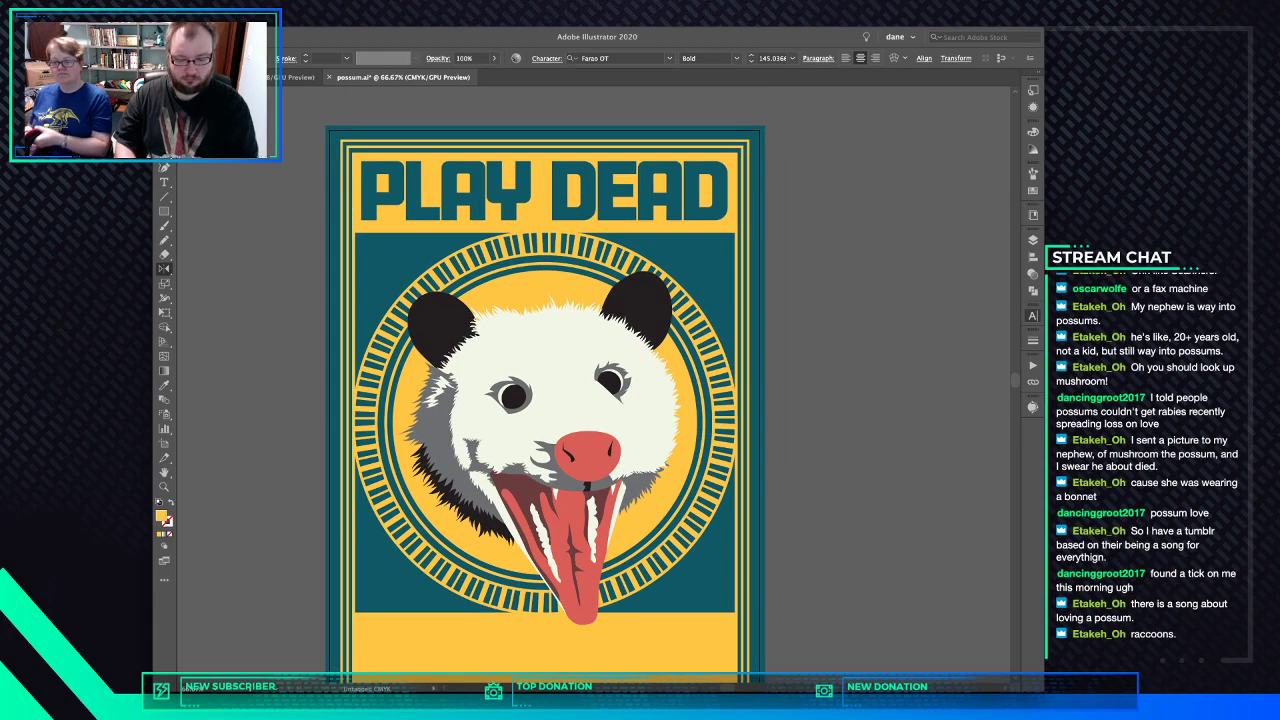
{"action": "key", "text": "i"}
{"action": "left_click", "coordinate": [545, 190]}
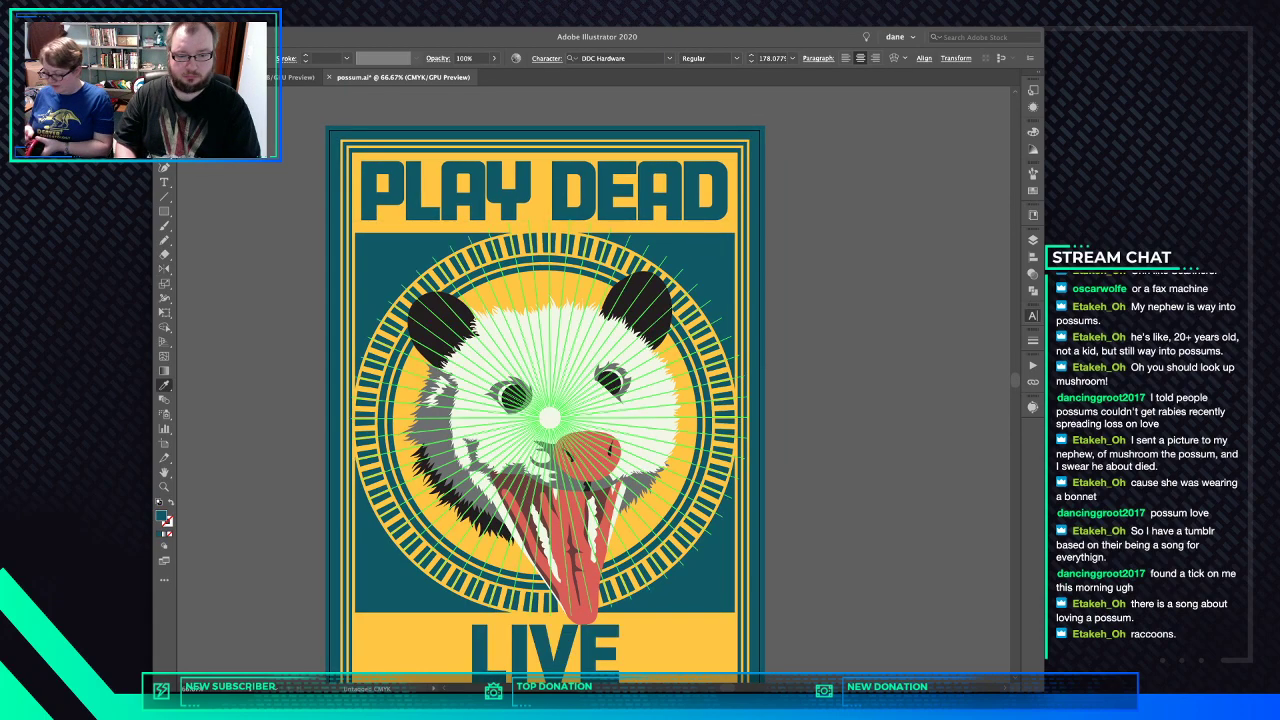
- Review the raccoons.ai and goose.ai posters for layout and lettering reference, and close both files
{"action": "scroll", "coordinate": [549, 414], "scroll_direction": "down", "scroll_amount": 3}
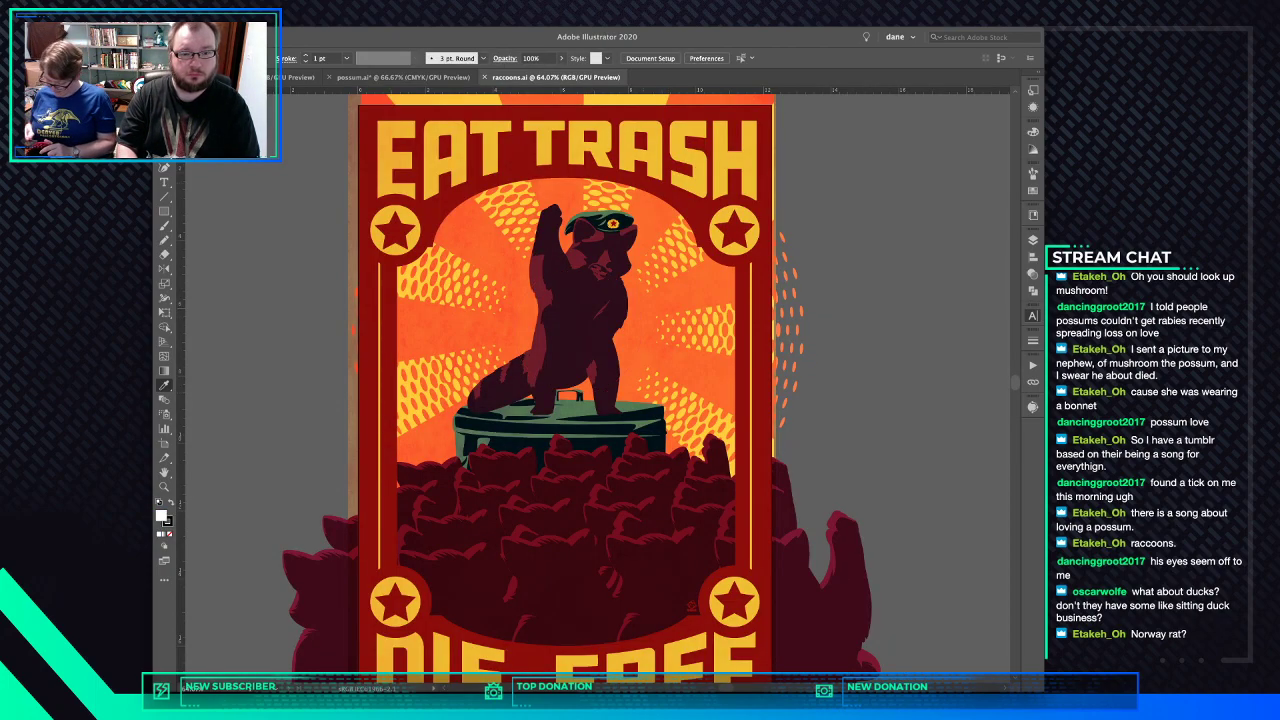
{"action": "scroll", "coordinate": [564, 388], "scroll_direction": "down", "scroll_amount": 1}
{"action": "scroll", "coordinate": [564, 388], "scroll_direction": "down", "scroll_amount": 1}
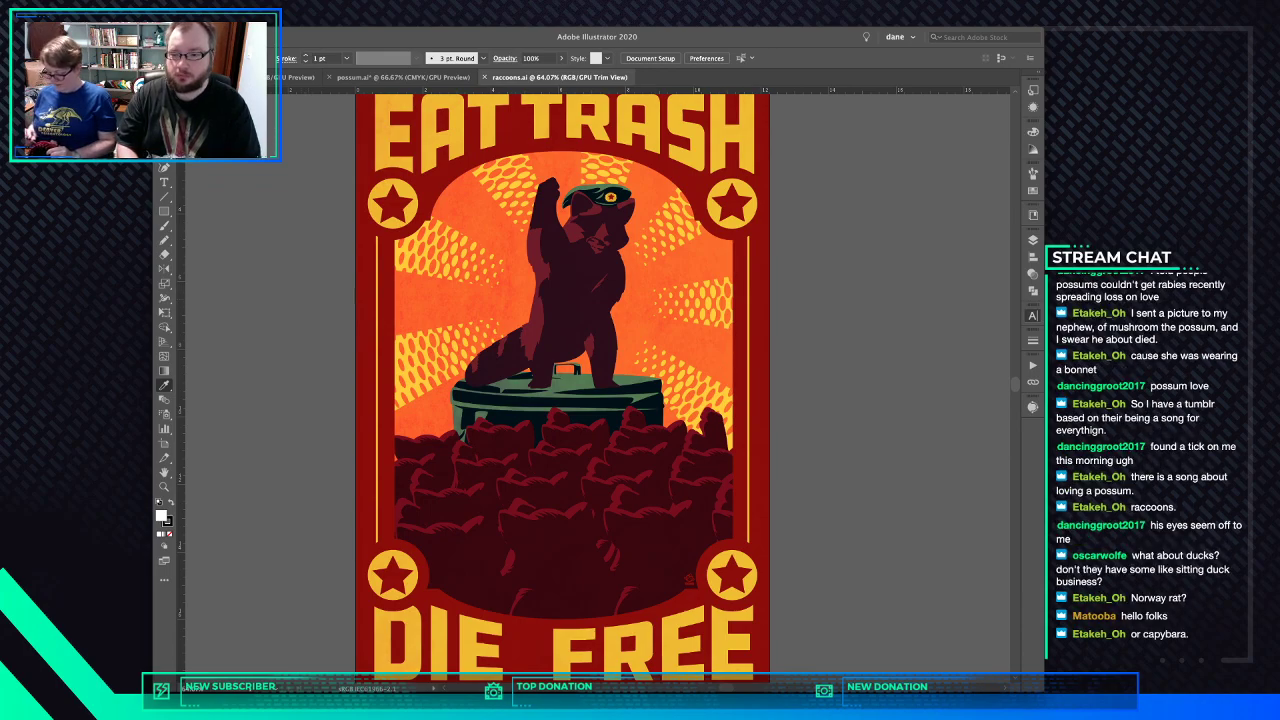
{"action": "key", "text": "ctrl+w"}
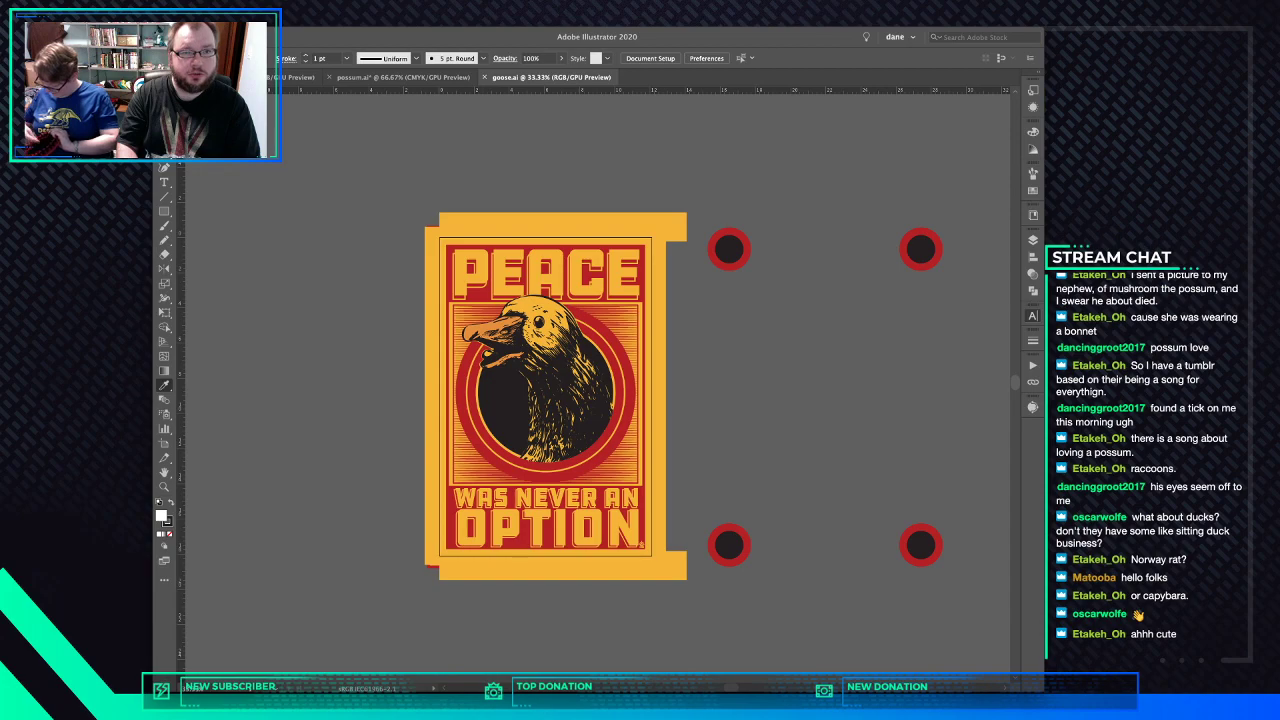
{"action": "key", "text": "ctrl+shift+t"}
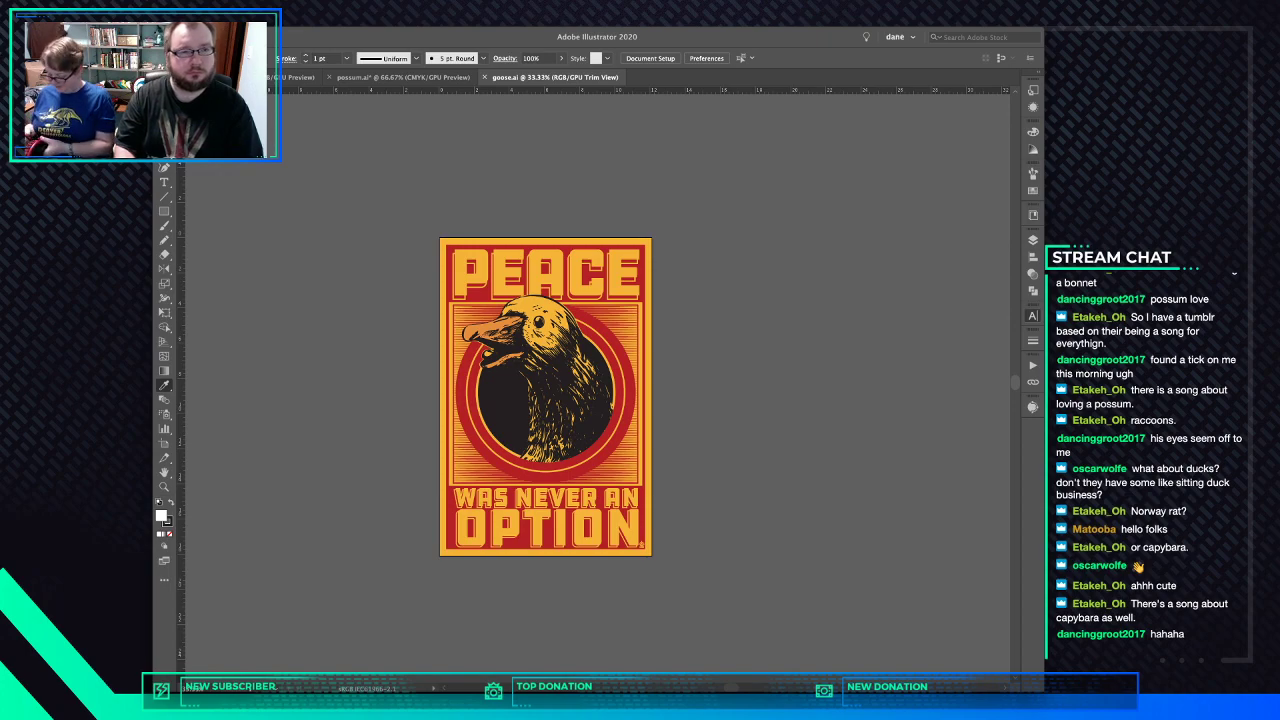
{"action": "key", "text": "ctrl+w"}
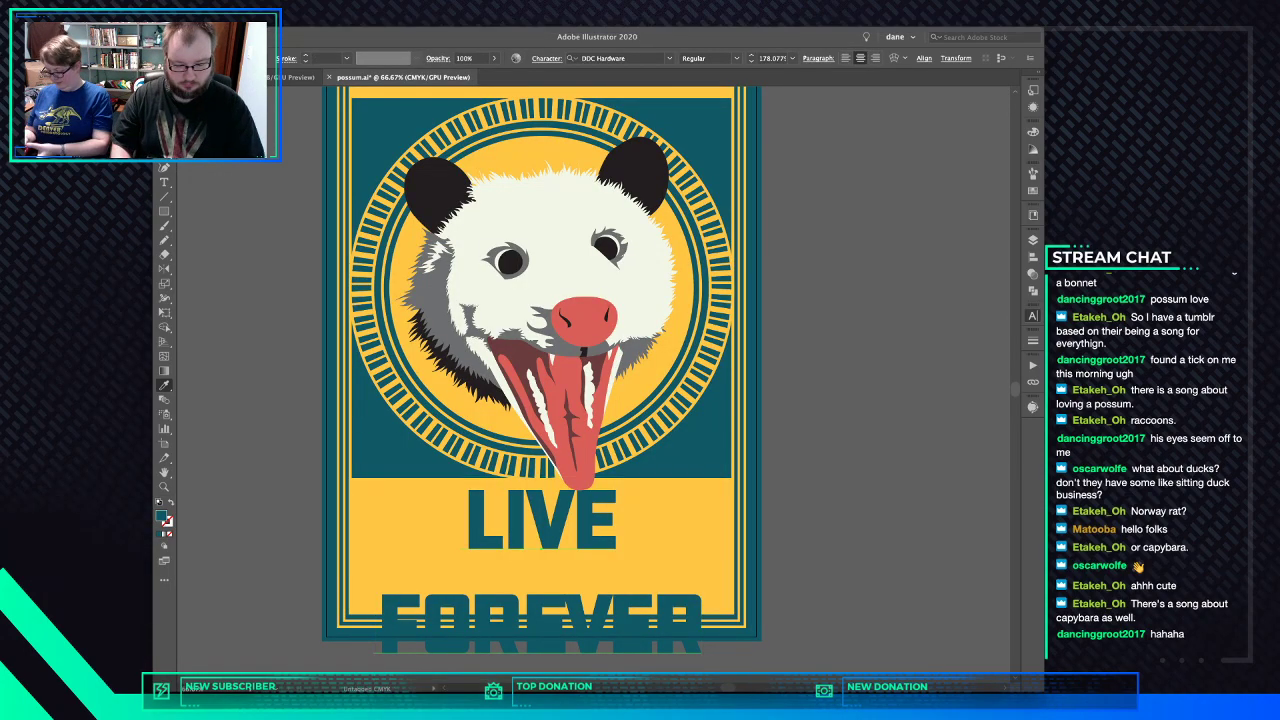
- Try wider letter spacing on the LIVE FOREVER text so that it spans the lower yellow band
{"action": "key", "text": "v"}
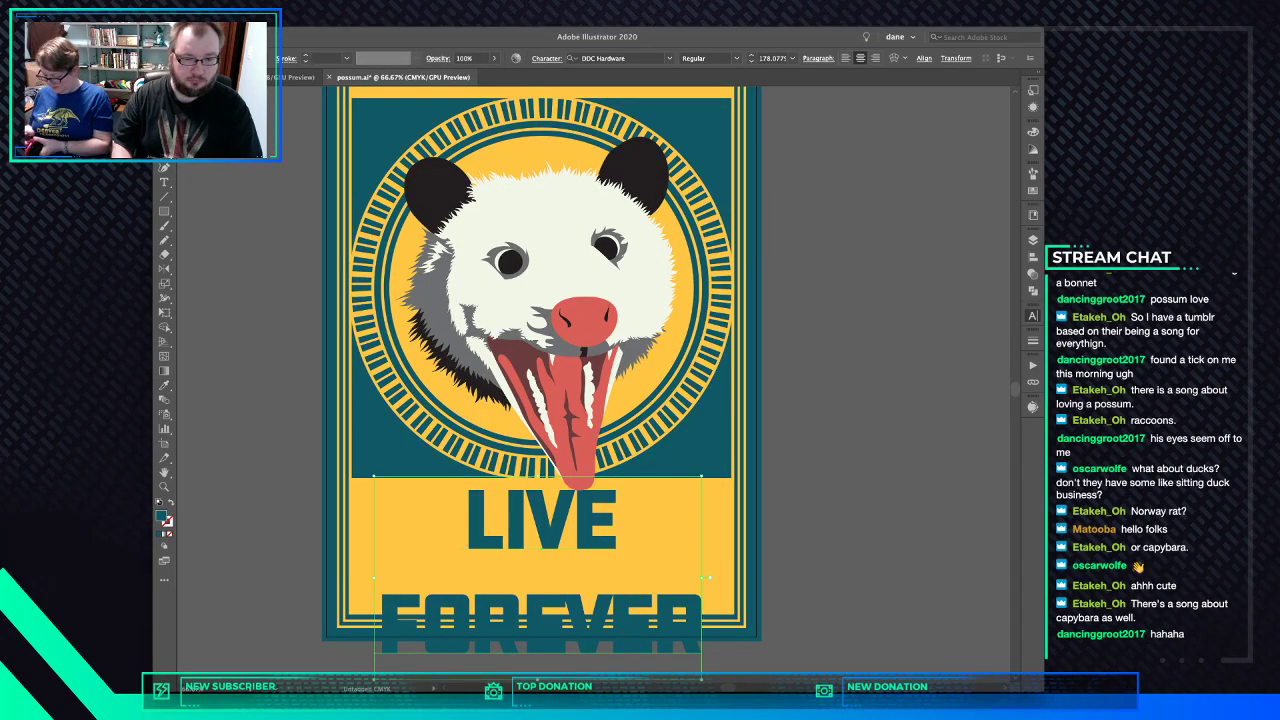
{"action": "key", "text": "super+shift+a"}
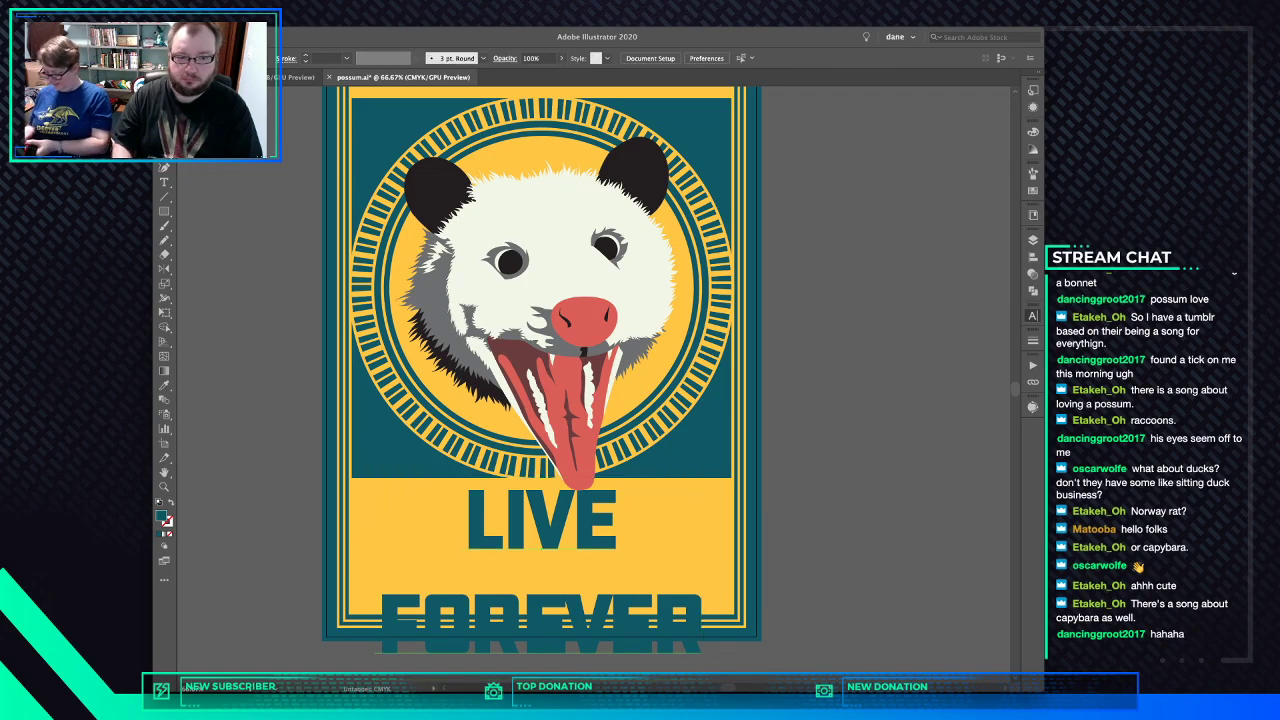
{"action": "left_click", "coordinate": [586, 622]}
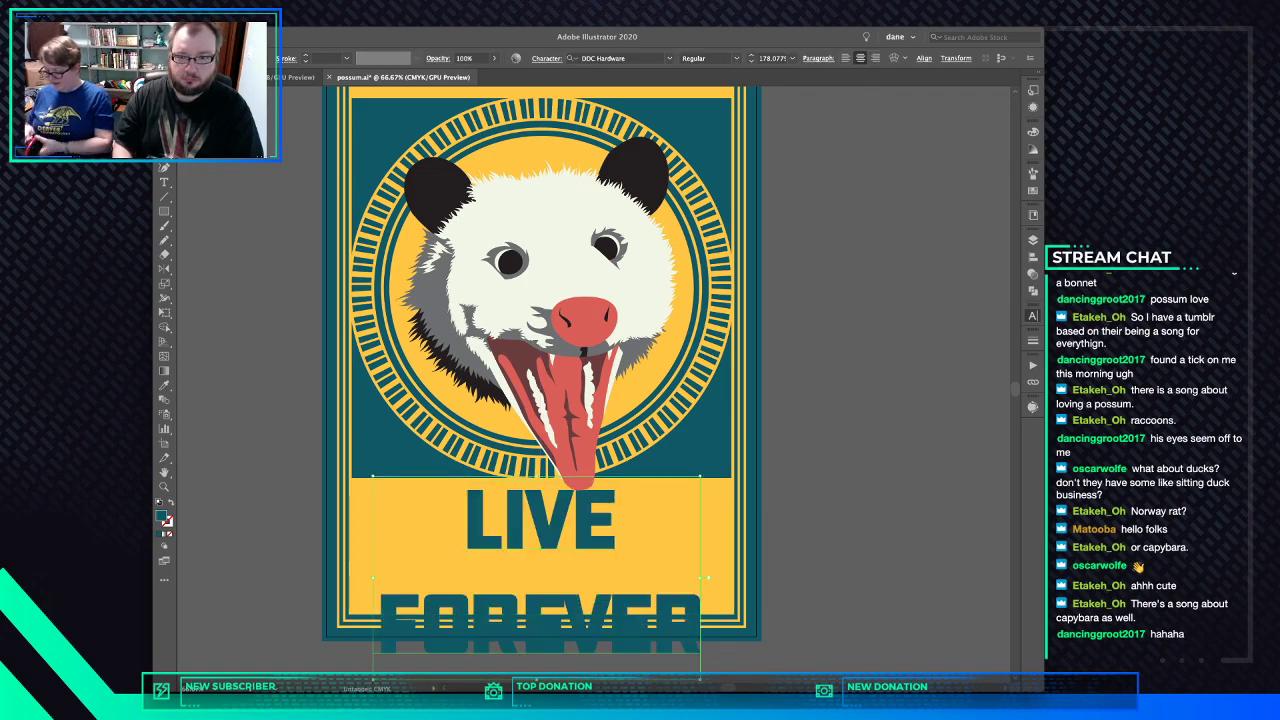
{"action": "key", "text": "a"}
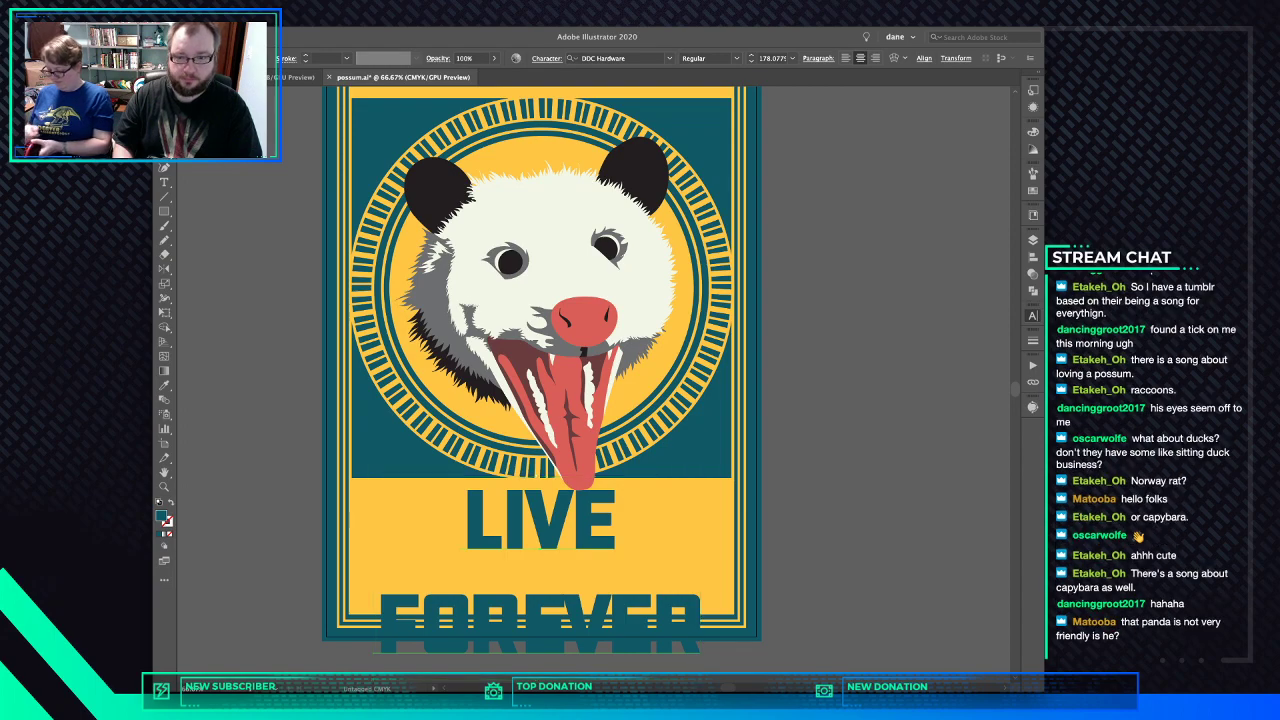
{"action": "key", "text": "alt+Right"}
{"action": "key", "text": "alt+Right"}
{"action": "key", "text": "alt+Right"}
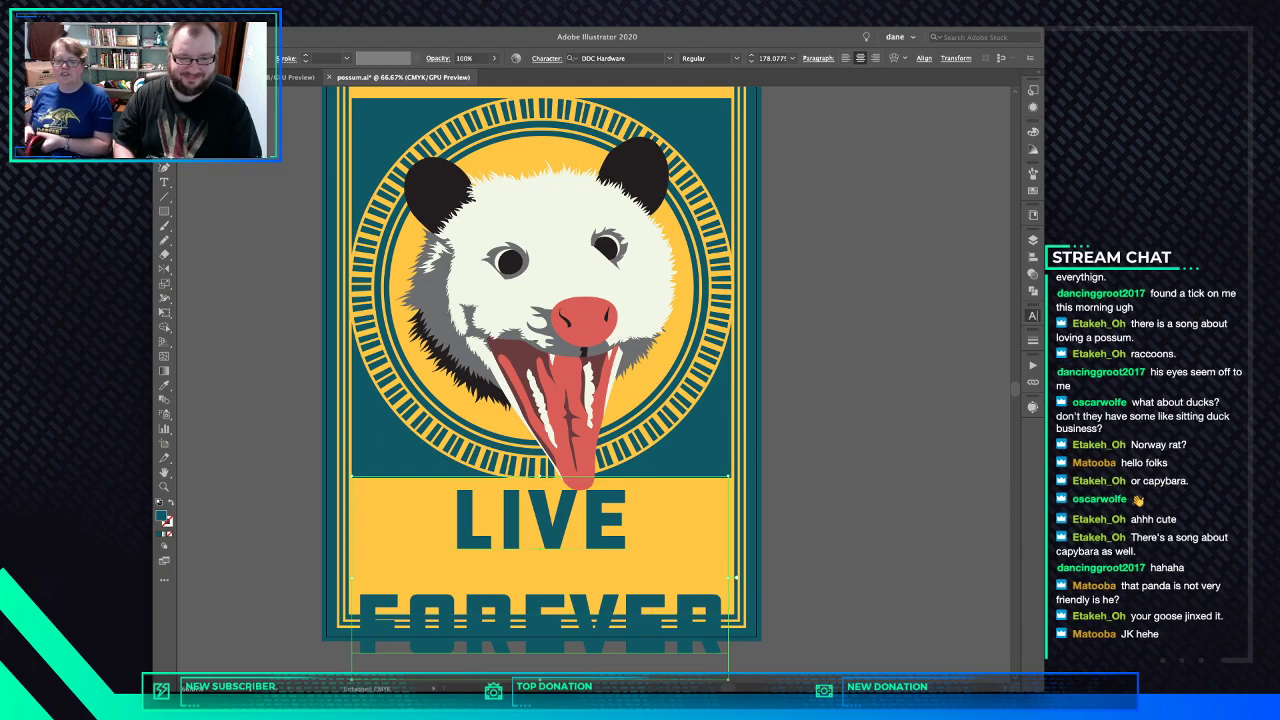
- Tighten the line spacing of the LIVE FOREVER text until FOREVER fits inside the lower yellow band
{"action": "key", "text": "t"}
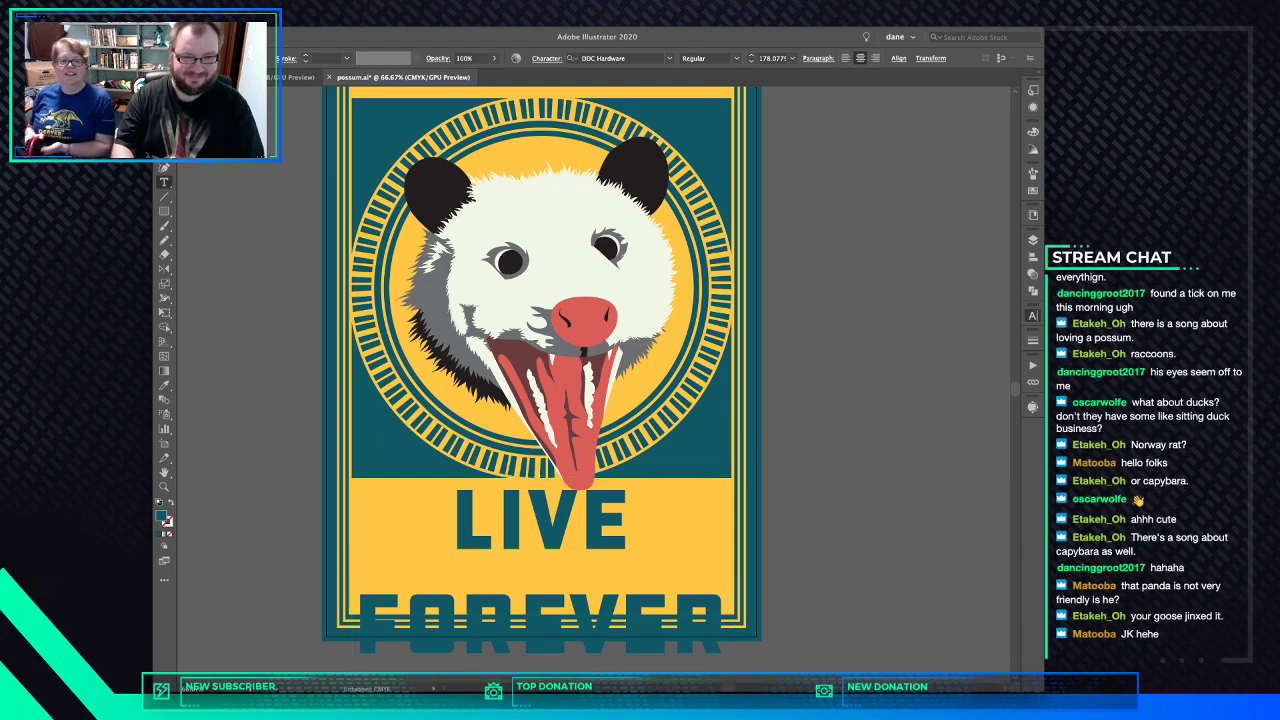
{"action": "key", "text": "super+a"}
{"action": "key", "text": "alt+Up"}
{"action": "key", "text": "alt+Up"}
{"action": "key", "text": "alt+Up"}
{"action": "key", "text": "alt+Up"}
{"action": "key", "text": "alt+Up"}
{"action": "key", "text": "alt+Up"}
{"action": "key", "text": "alt+Up"}
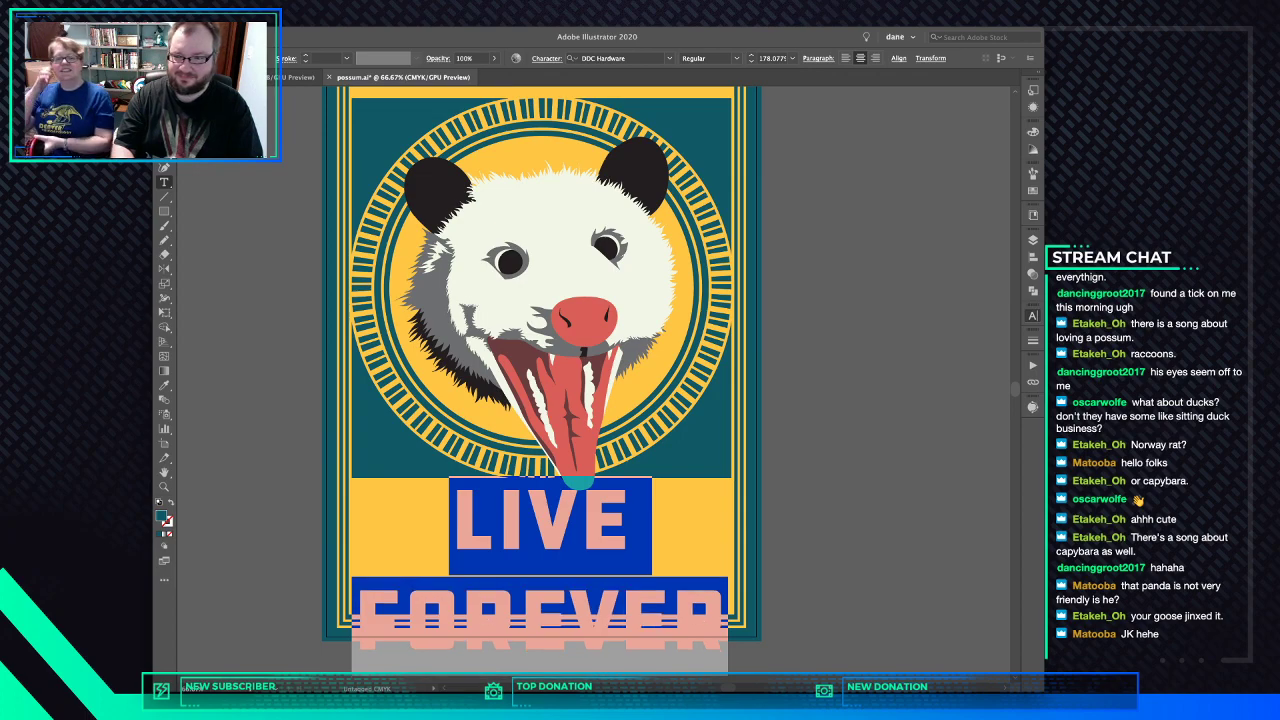
{"action": "key", "text": "alt+Up"}
{"action": "key", "text": "alt+Up"}
{"action": "key", "text": "alt+Up"}
{"action": "key", "text": "alt+Up"}
{"action": "key", "text": "alt+Up"}
{"action": "key", "text": "alt+Up"}
{"action": "key", "text": "alt+Up"}
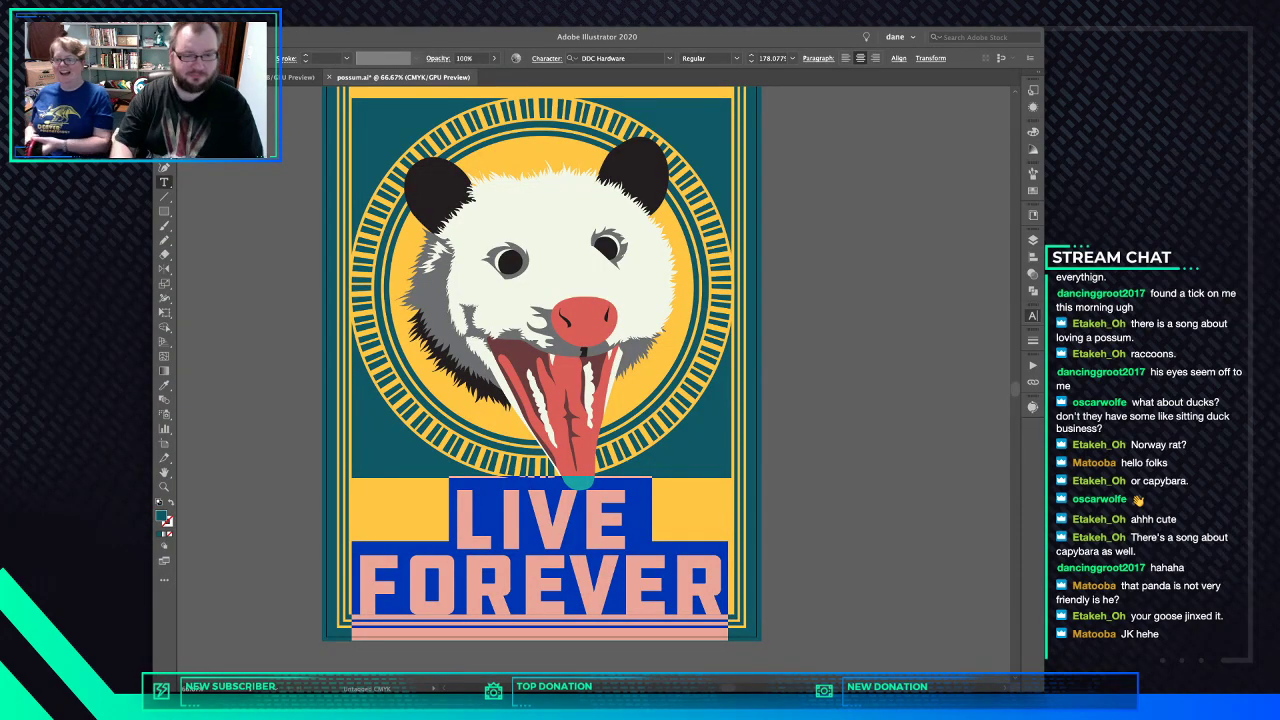
{"action": "key", "text": "Escape"}
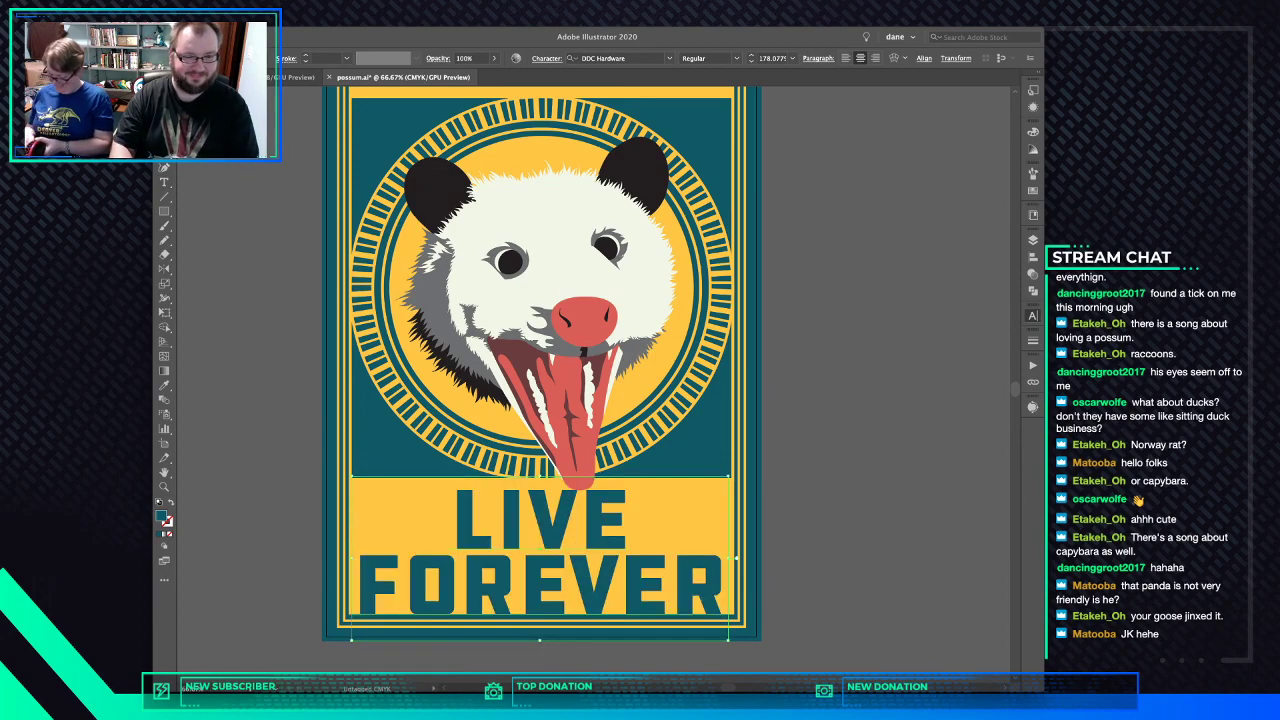
- Nudge the LIVE FOREVER text up slightly within the lower yellow band
{"action": "key", "text": "Up"}
{"action": "key", "text": "Up"}
{"action": "key", "text": "Up"}
{"action": "key", "text": "Up"}
{"action": "key", "text": "Up"}
{"action": "key", "text": "Up"}
{"action": "key", "text": "Up"}
{"action": "key", "text": "Up"}
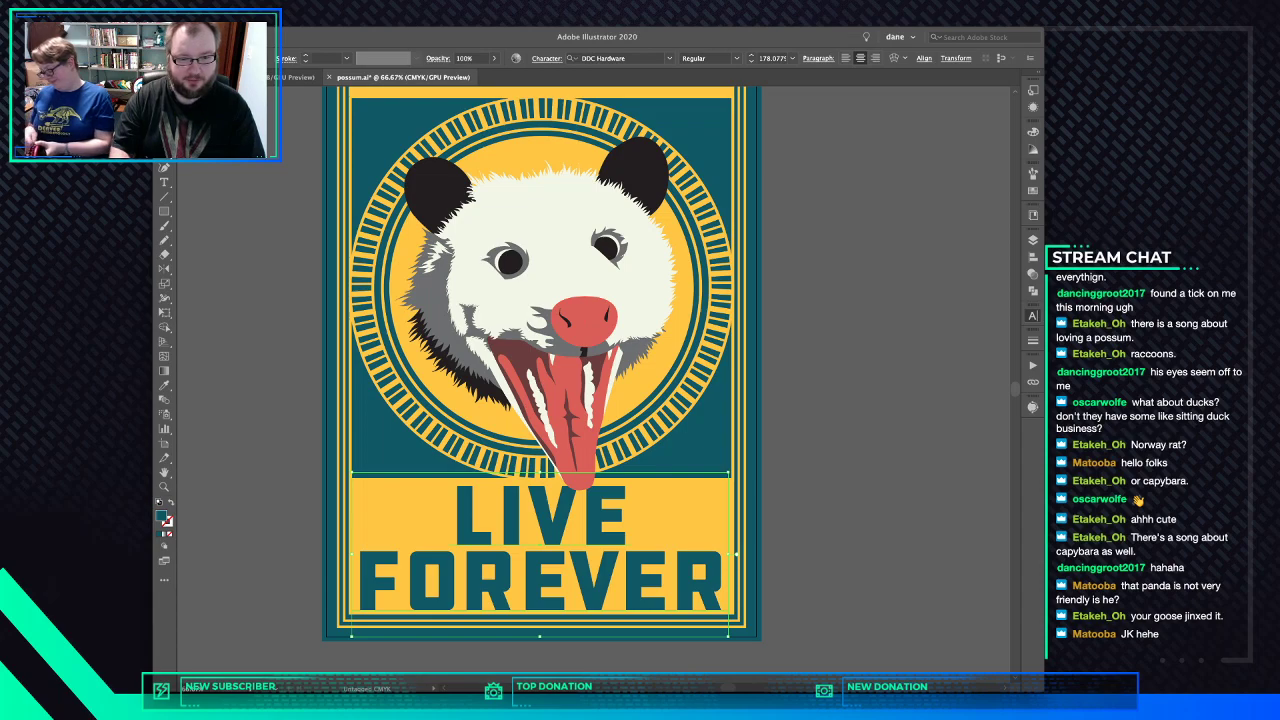
- Reverse the letter spacing increase on the LIVE FOREVER text
{"action": "key", "text": "alt+Left"}
{"action": "key", "text": "alt+Left"}
{"action": "key", "text": "alt+Left"}
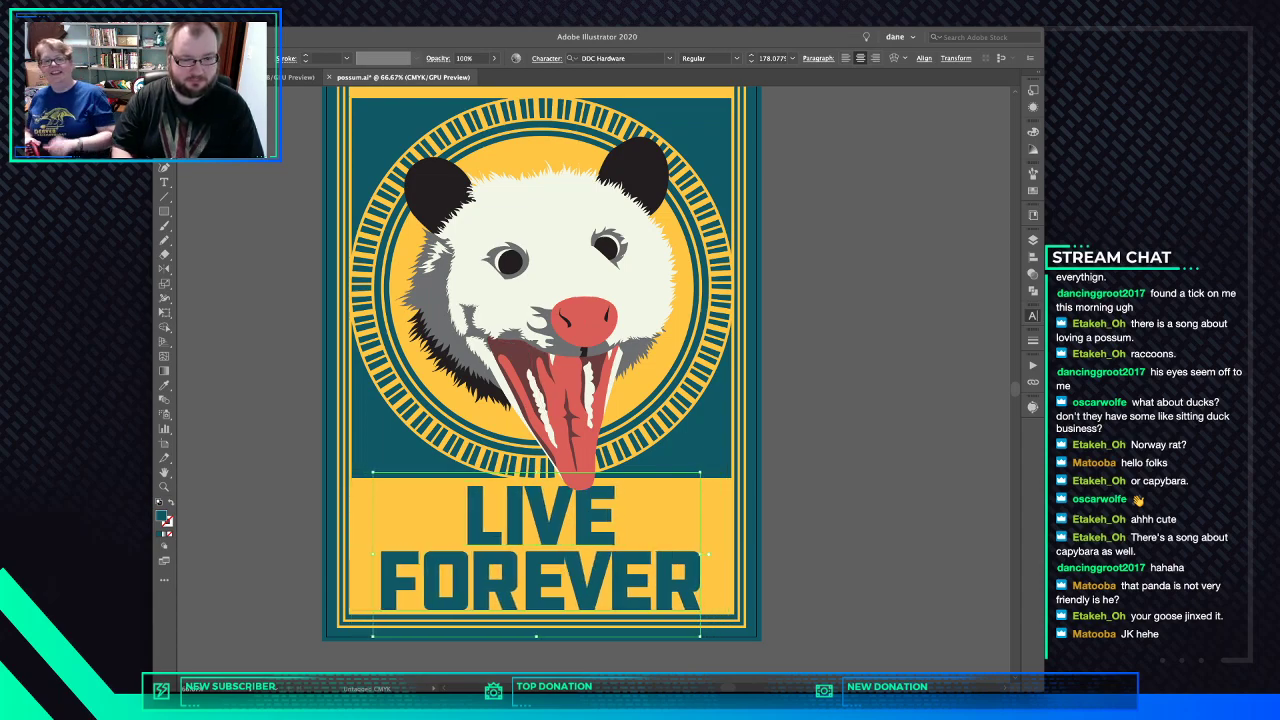
- Tighten the kerning between letters in FOREVER and between the L and I in LIVE, and check the full poster
{"action": "double_click", "coordinate": [414, 585]}
{"action": "key", "text": "alt+Left"}
{"action": "key", "text": "alt+Left"}
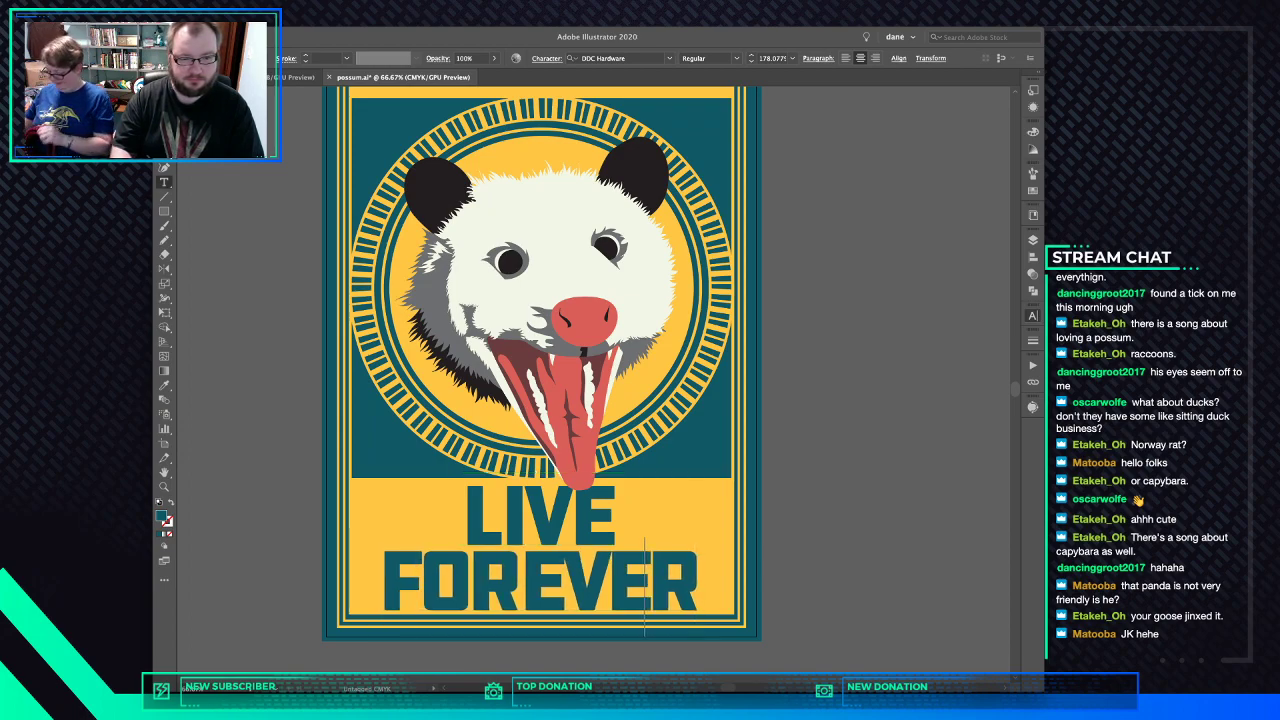
{"action": "left_click", "coordinate": [498, 512]}
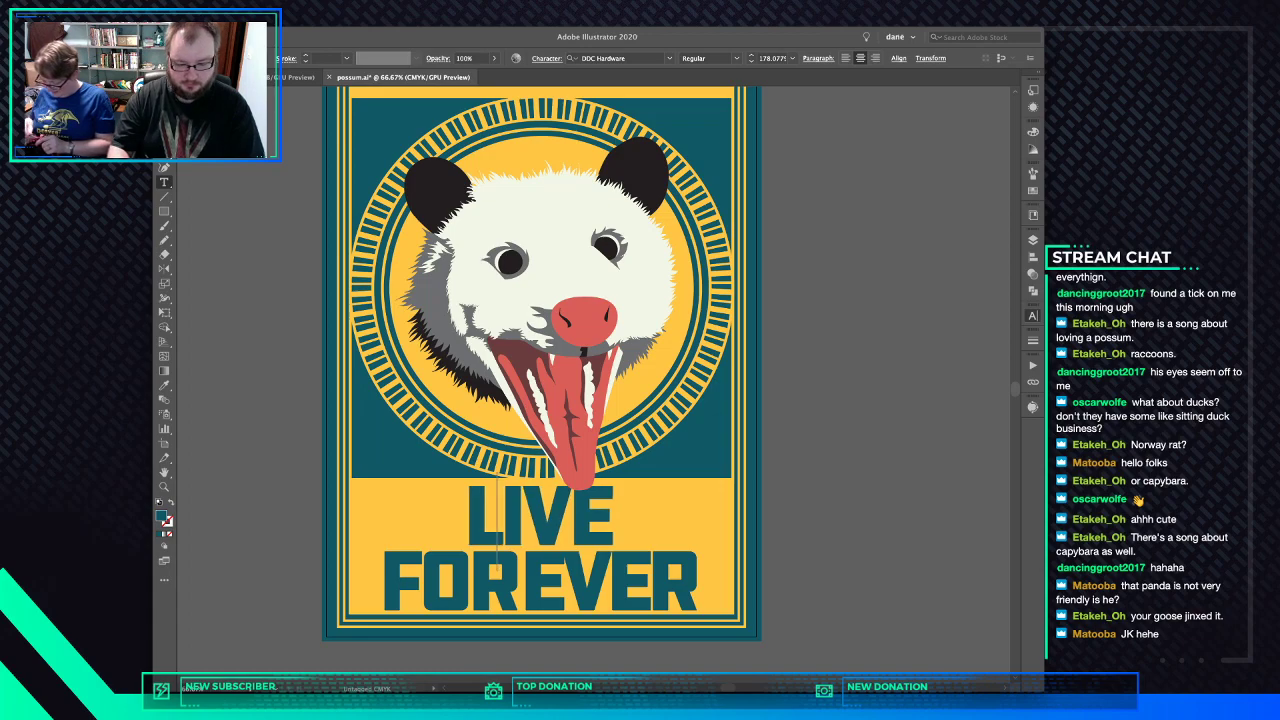
{"action": "key", "text": "Escape"}
{"action": "key", "text": "ctrl+minus"}
{"action": "key", "text": "ctrl+minus"}
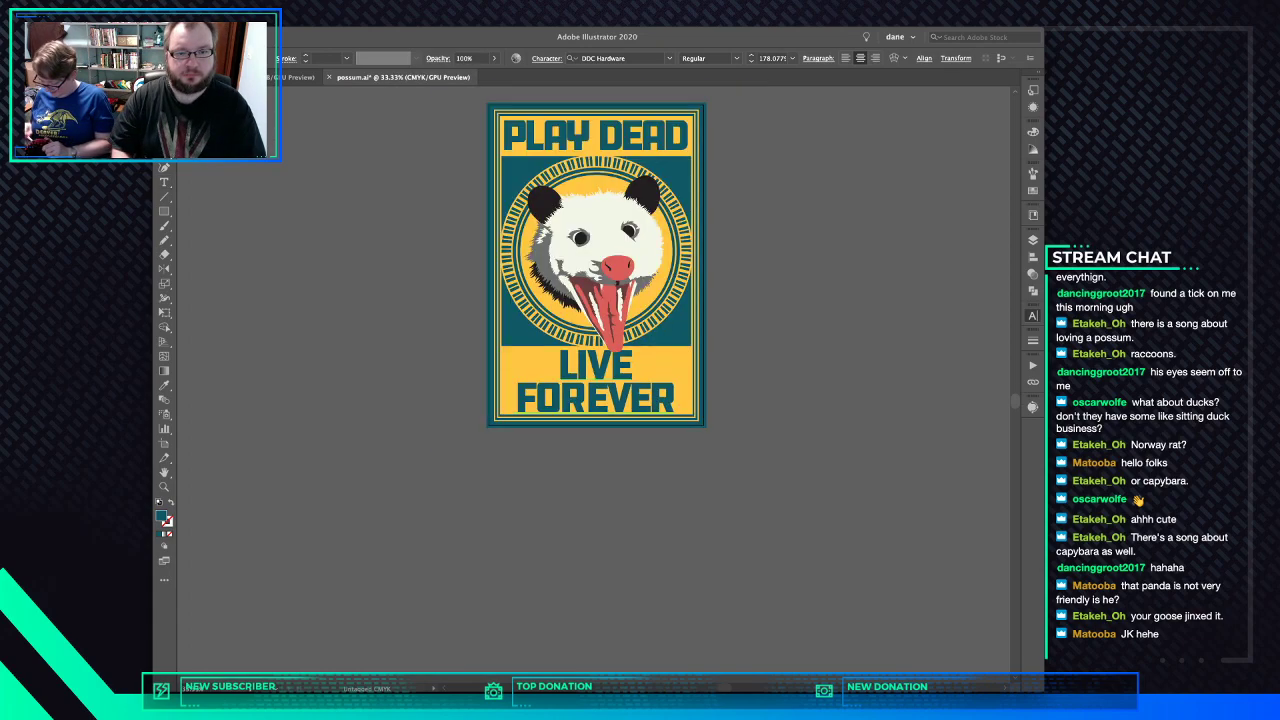
- Delete the word LIVE and its line break from the lower lettering, leaving FOREVER as its own text object
{"action": "left_click_drag", "start_coordinate": [631, 296], "coordinate": [592, 365]}
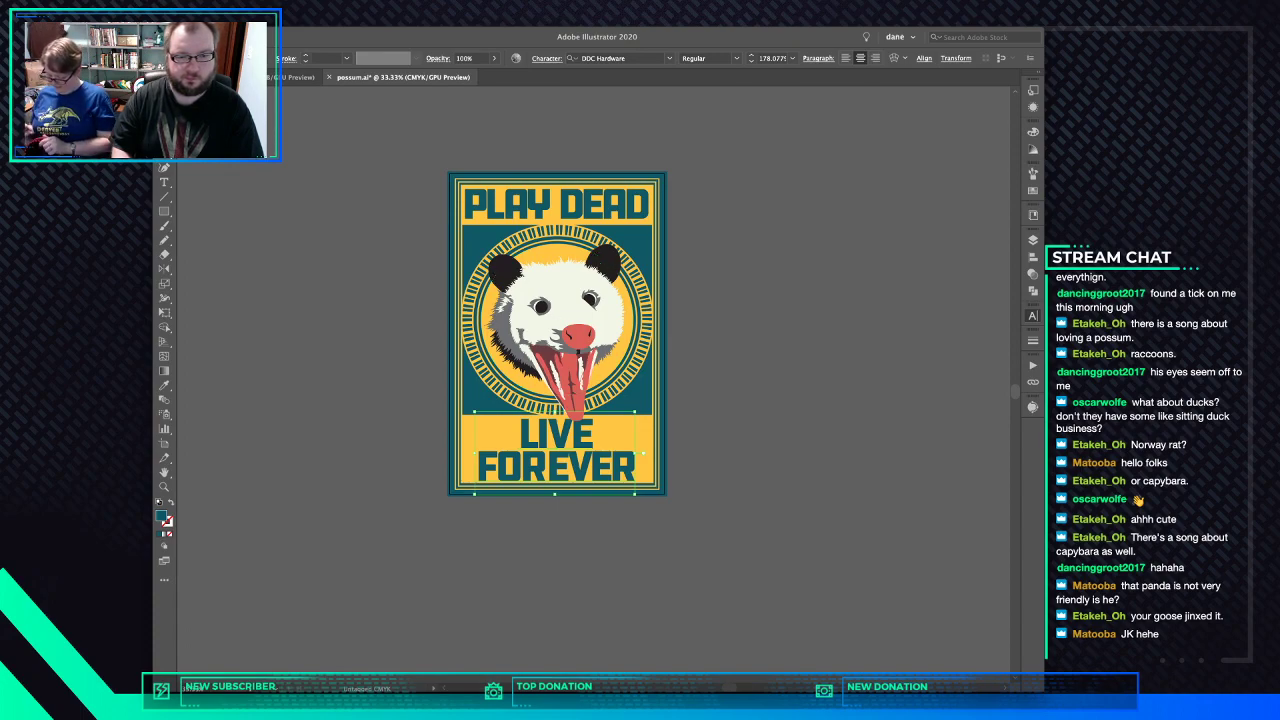
{"action": "double_click", "coordinate": [555, 434]}
{"action": "double_click", "coordinate": [555, 434]}
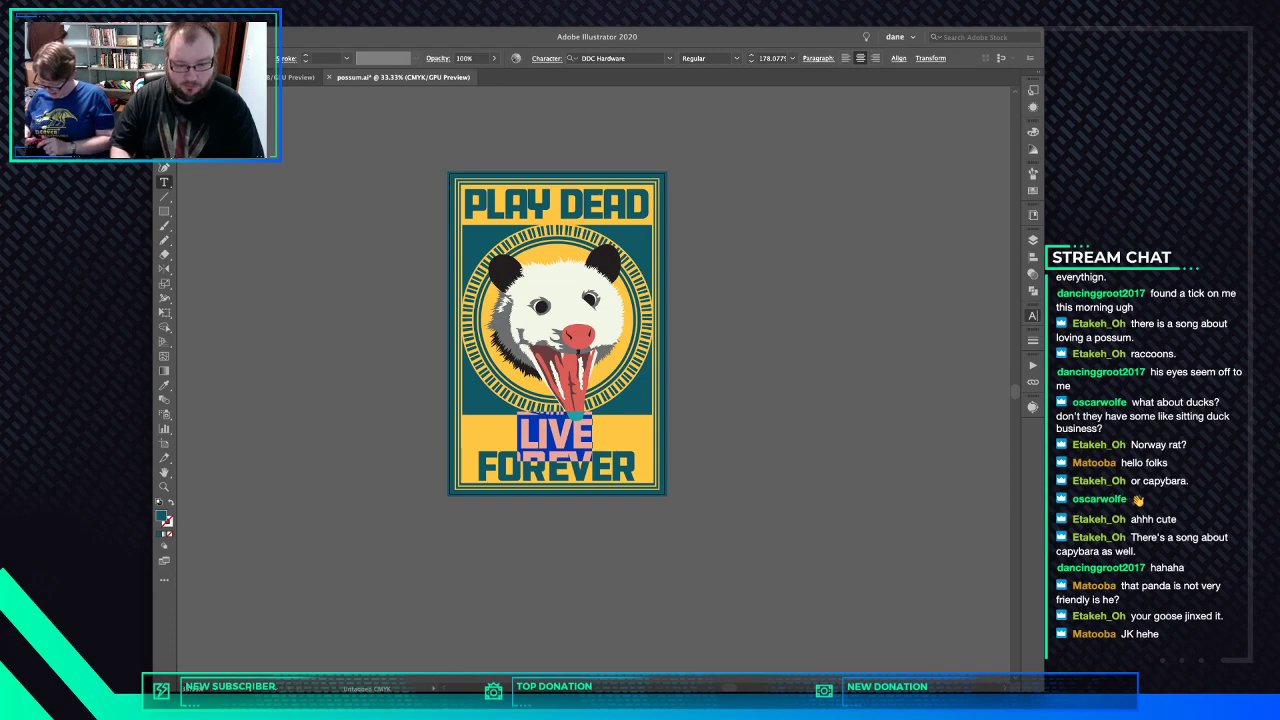
{"action": "key", "text": "BackSpace"}
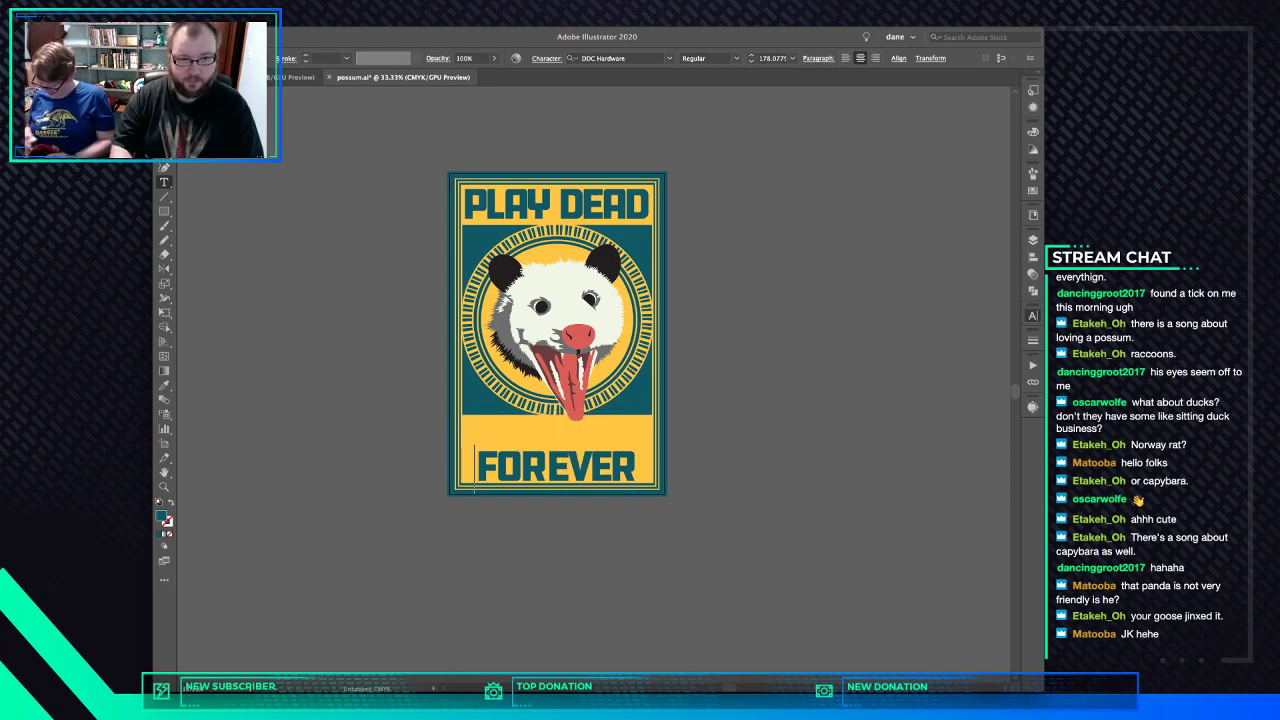
{"action": "key", "text": "BackSpace"}
{"action": "key", "text": "Right"}
{"action": "key", "text": "Escape"}
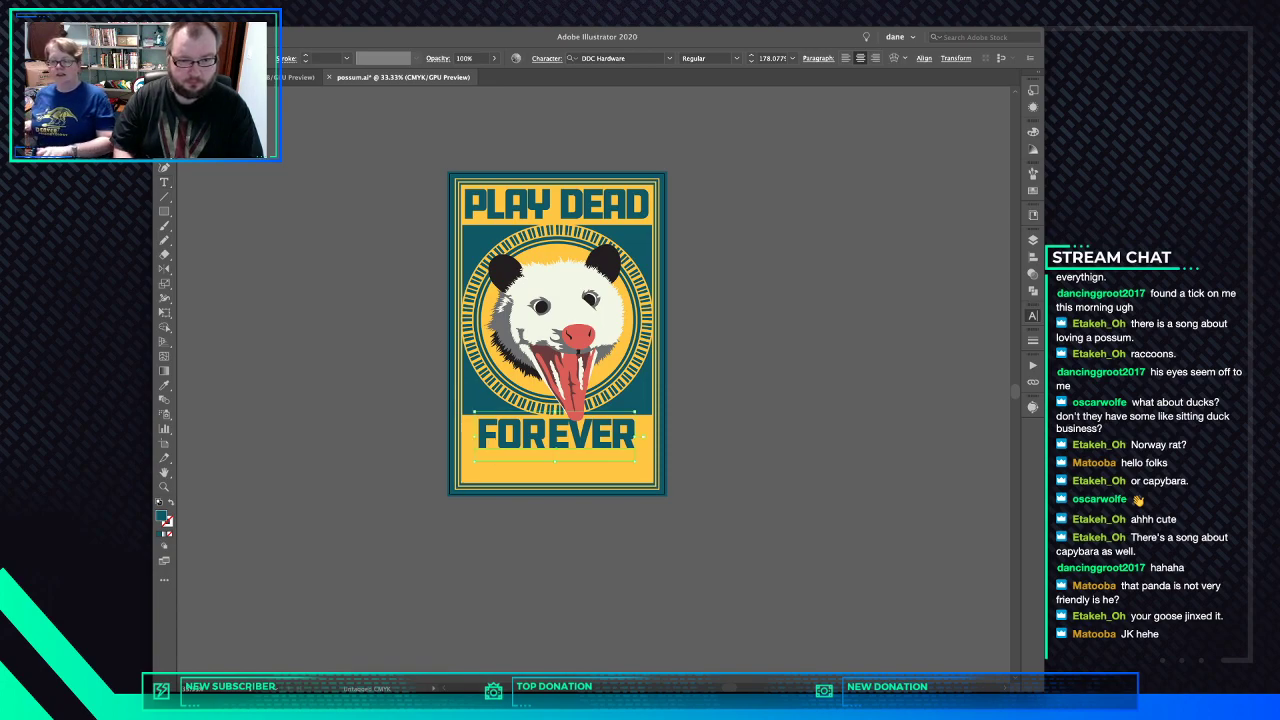
- Position FOREVER low in the yellow band and place LIVE above it as a separate text object
{"action": "left_click_drag", "start_coordinate": [556, 445], "coordinate": [556, 476]}
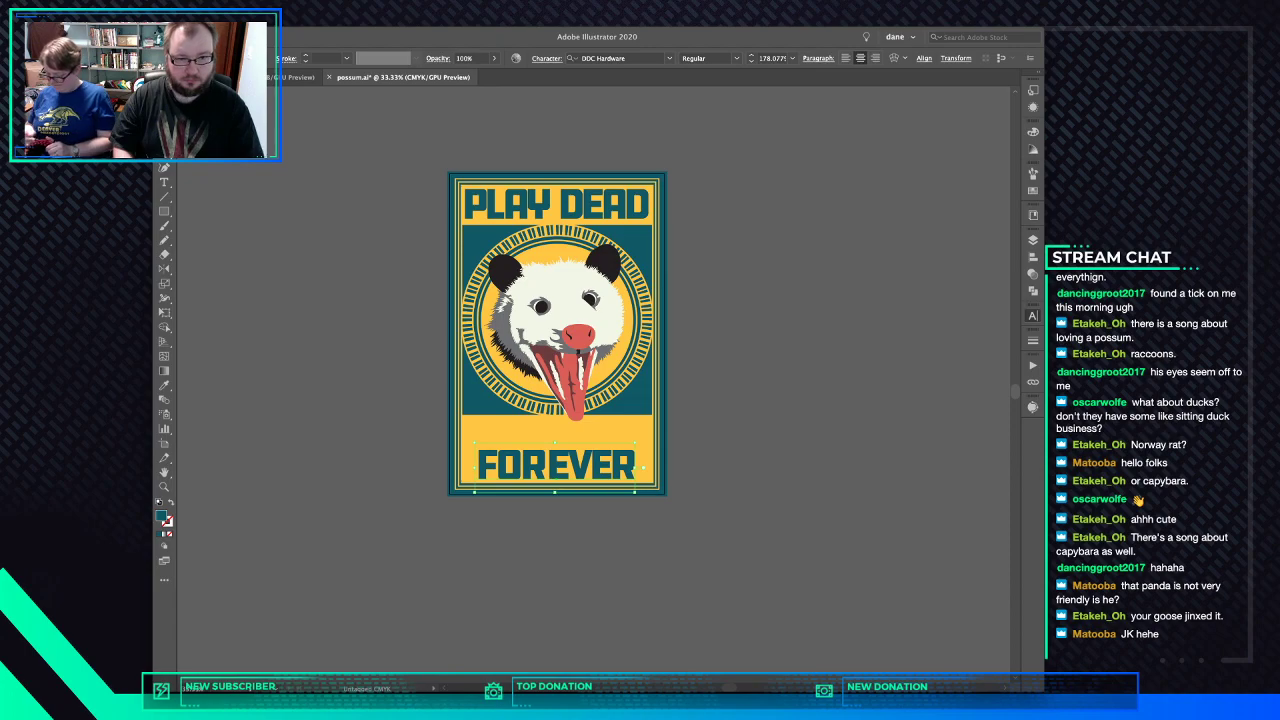
{"action": "left_click_drag", "start_coordinate": [614, 384], "coordinate": [586, 434]}
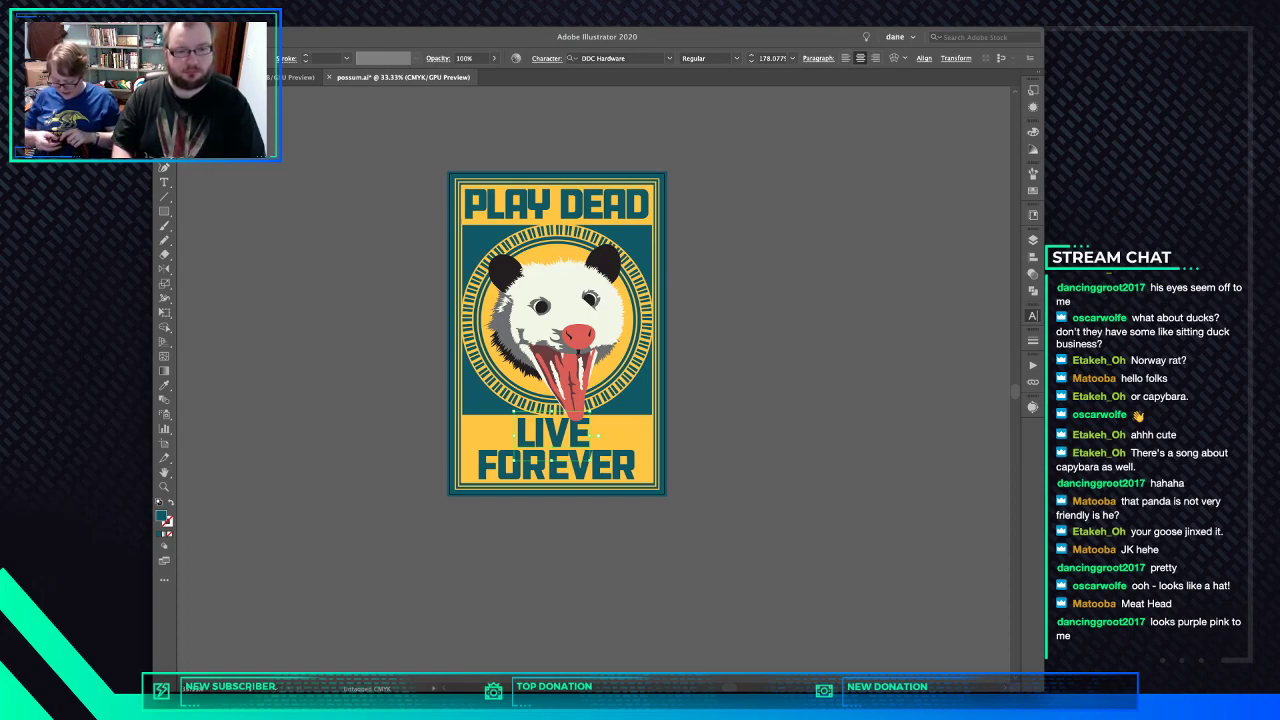
{"action": "key", "text": "super+shift+a"}
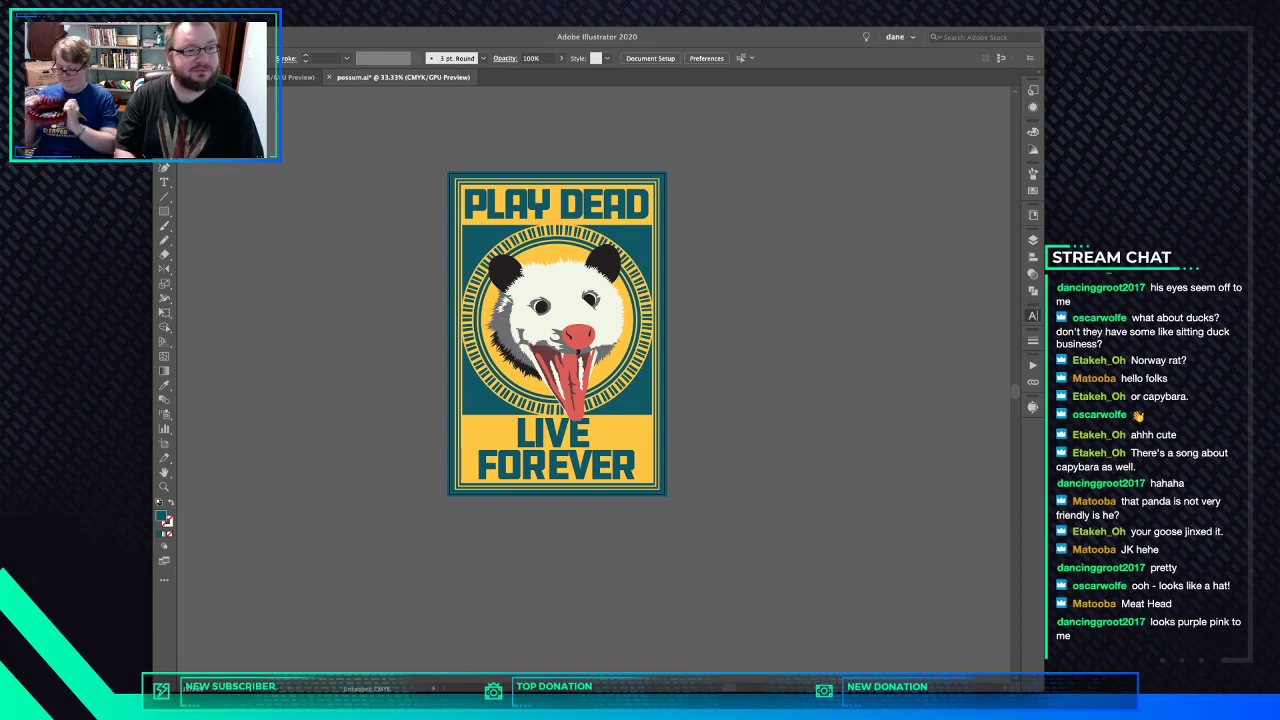
- Draw a teal triangle from the ring's centre with the Star tool, placed behind the possum's head inside the ring
{"action": "left_click", "coordinate": [164, 211]}
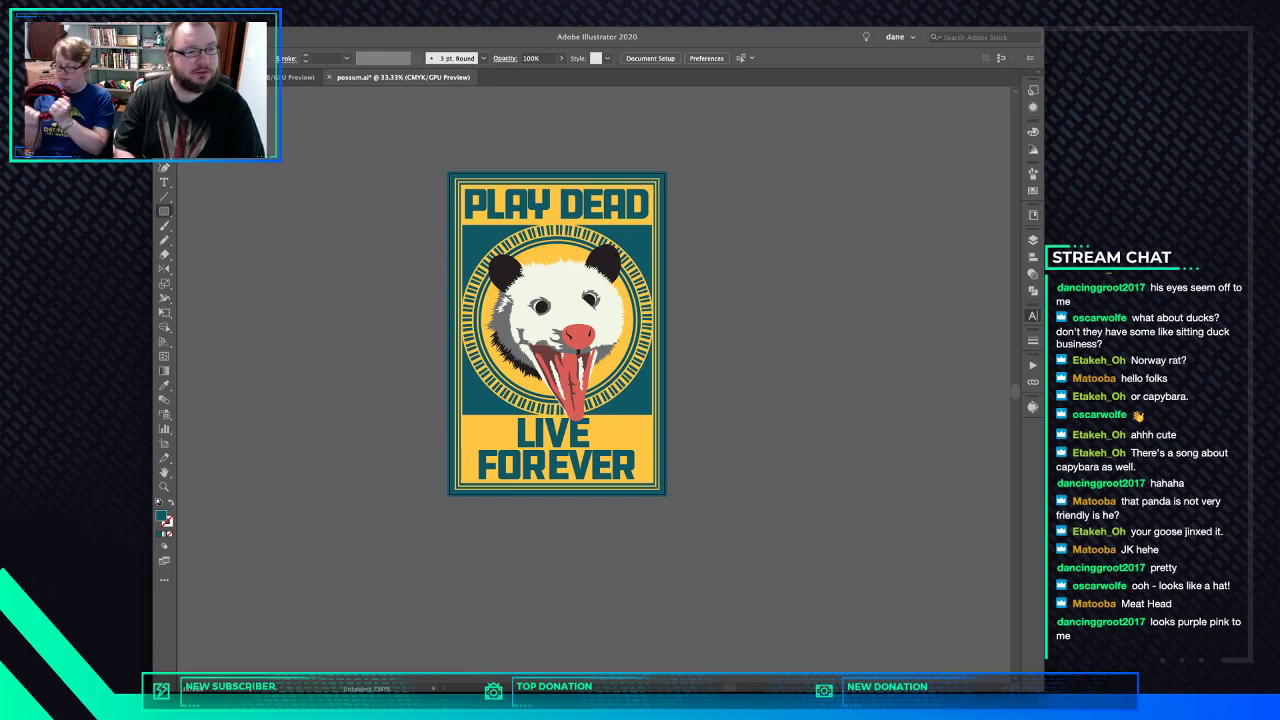
{"action": "left_click", "coordinate": [232, 257]}
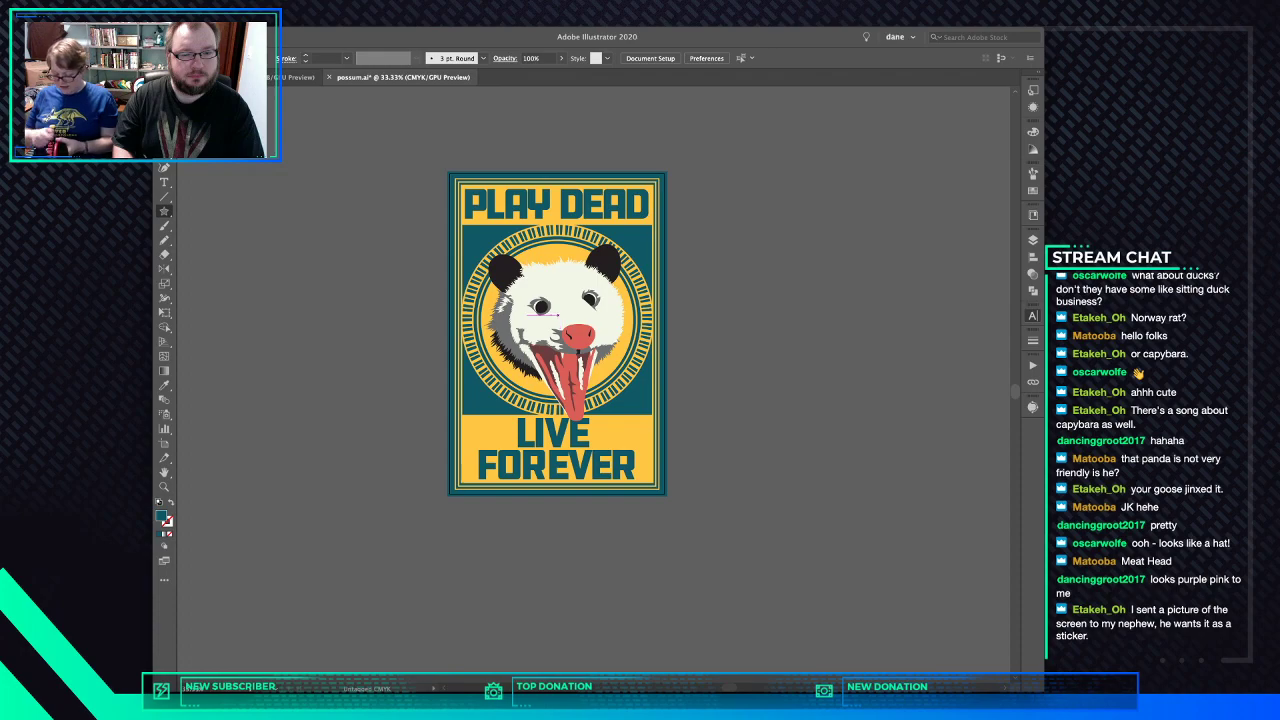
{"action": "left_click_drag", "start_coordinate": [565, 313], "coordinate": [661, 339]}
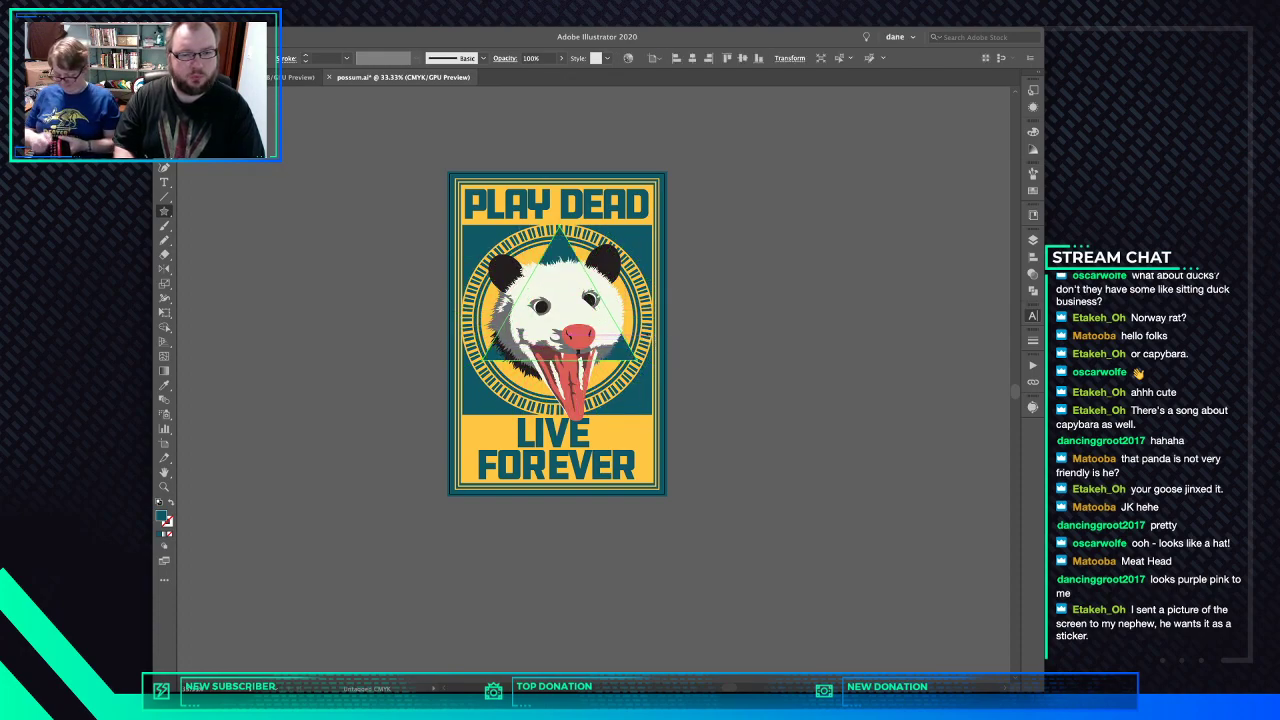
{"action": "key", "text": "super+z"}
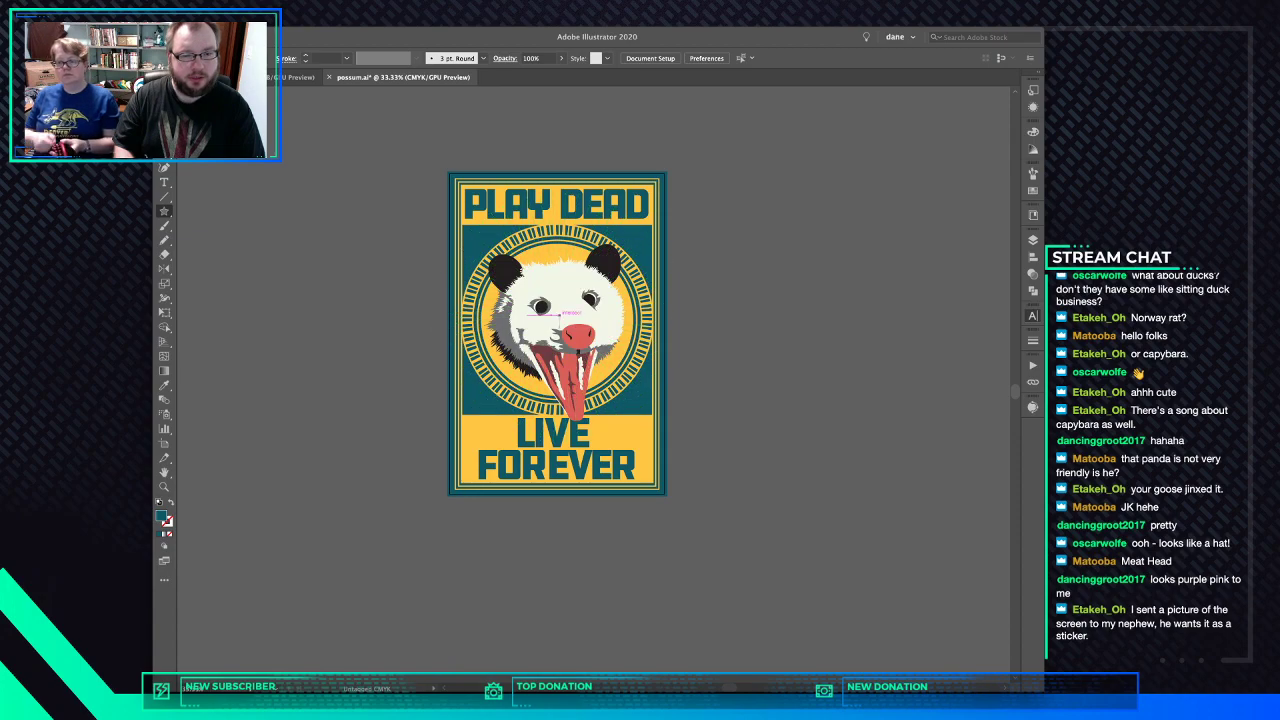
{"action": "mouse_move", "coordinate": [558, 318]}
{"action": "left_mouse_down"}
{"action": "mouse_move", "coordinate": [624, 343]}
{"action": "mouse_move", "coordinate": [578, 352]}
{"action": "left_mouse_up"}
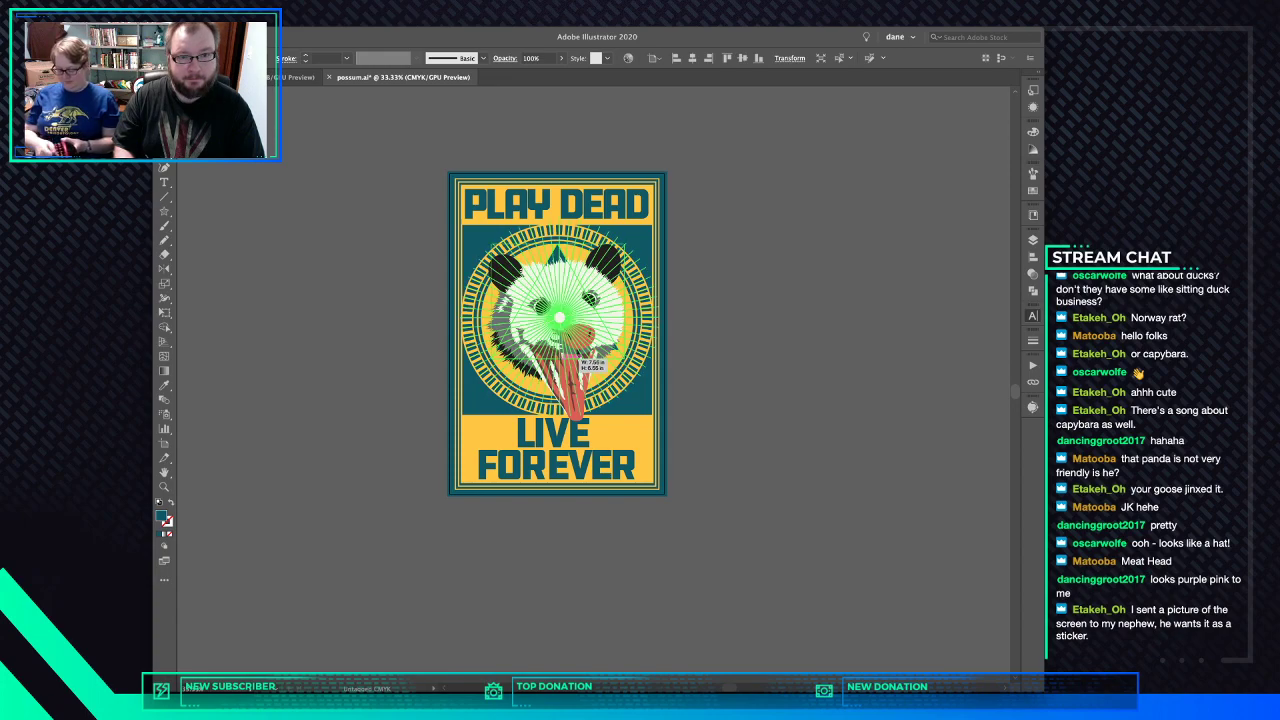
{"action": "key", "text": "super+shift+a"}
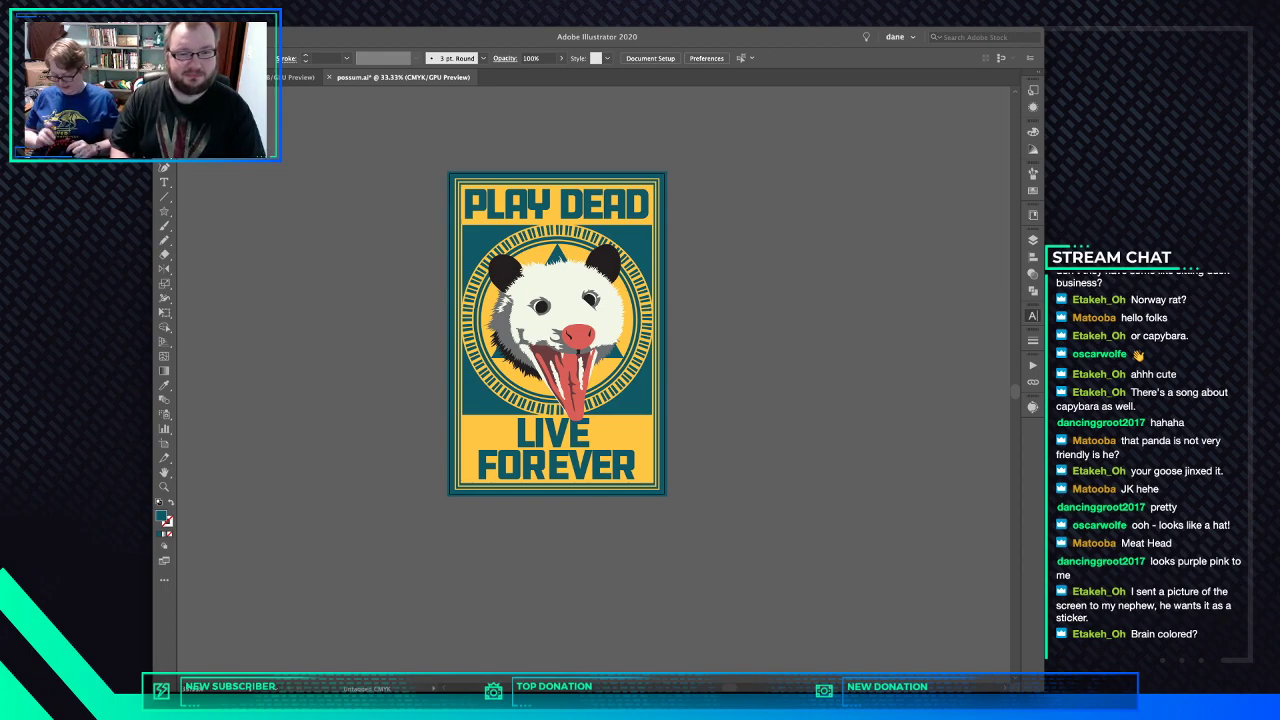
- Stretch the teal triangle slightly taller at its apex and base, and centre it horizontally in the ring
{"action": "scroll", "coordinate": [567, 260], "scroll_direction": "up", "scroll_amount": 5}
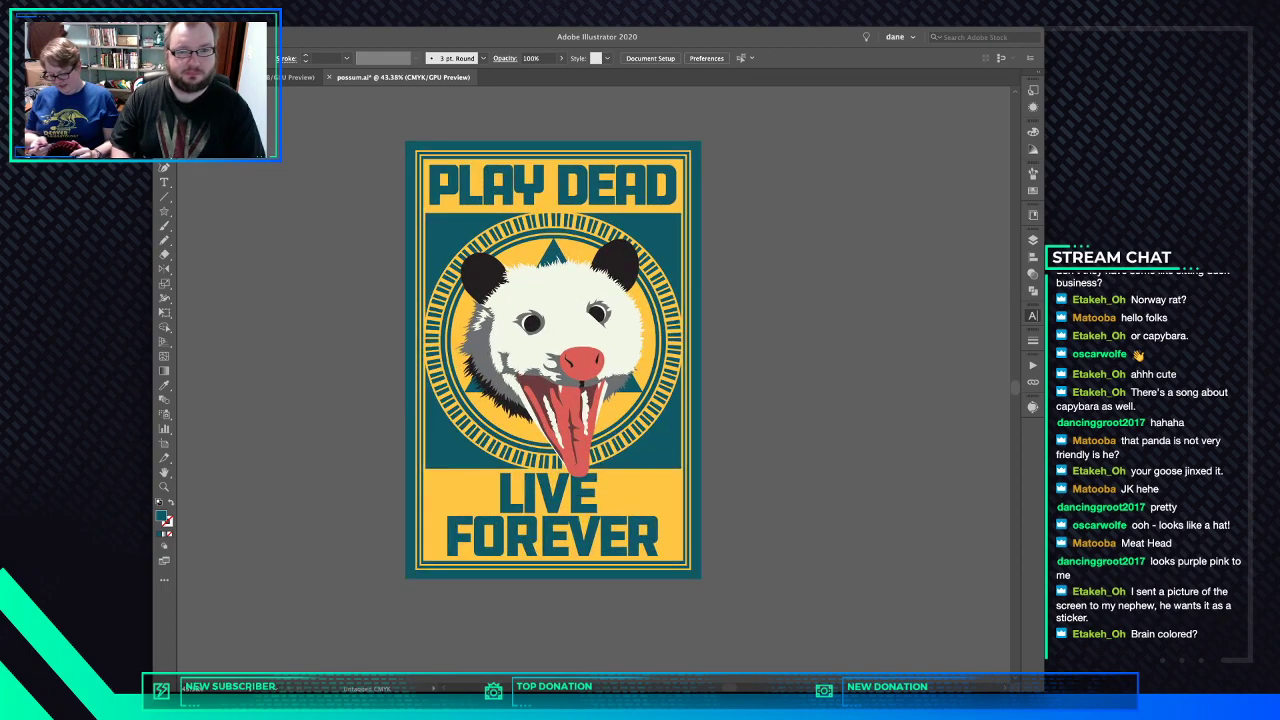
{"action": "left_click", "coordinate": [547, 250]}
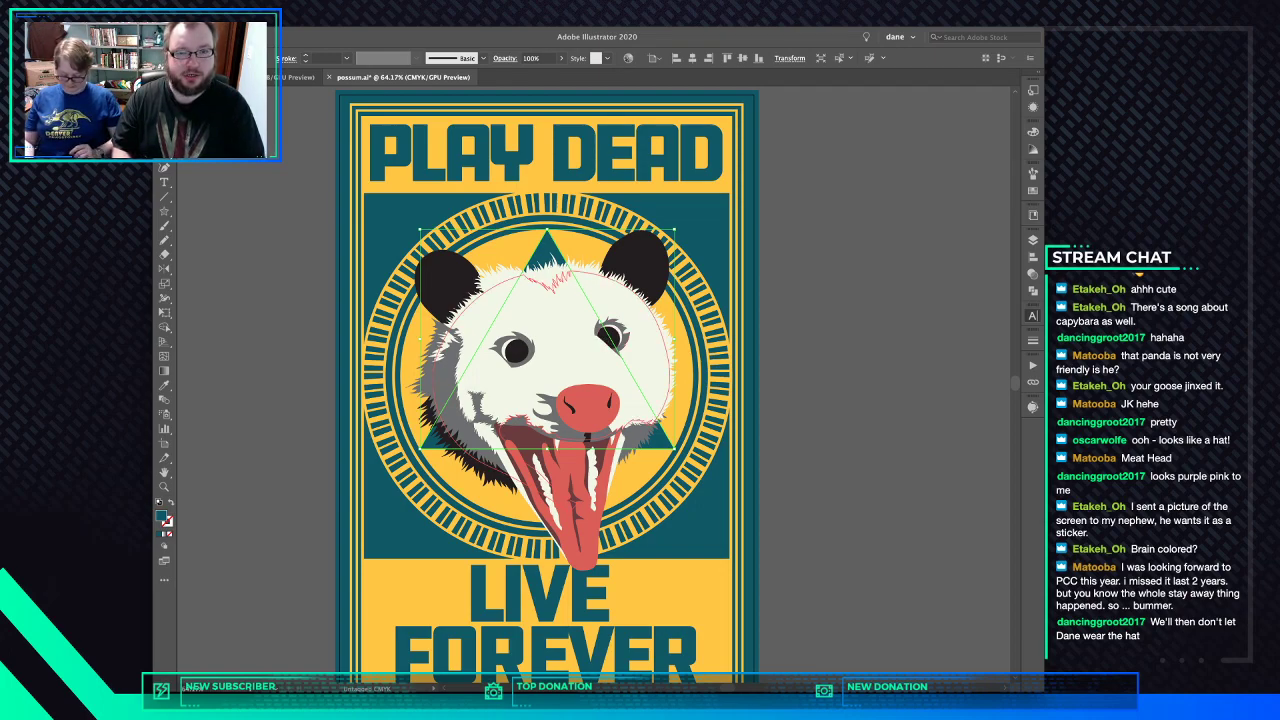
{"action": "key", "text": "shift+super+a"}
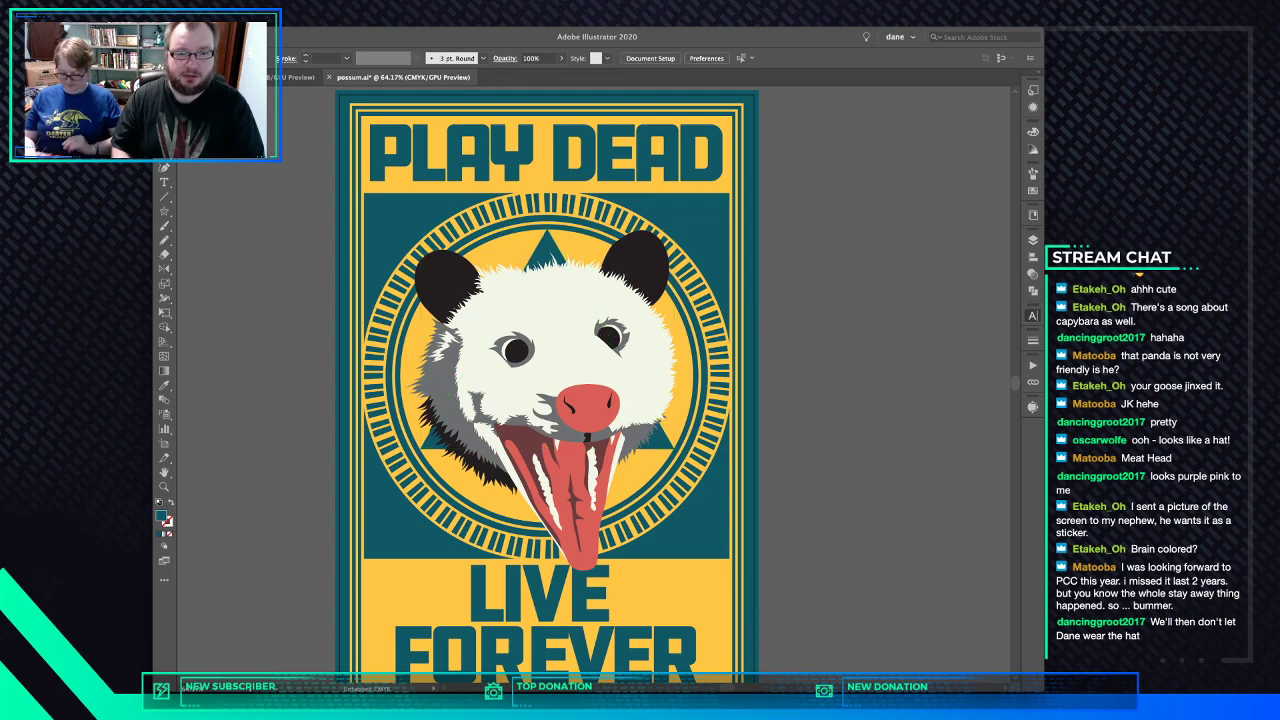
{"action": "left_click", "coordinate": [547, 255]}
{"action": "left_click_drag", "start_coordinate": [547, 449], "coordinate": [547, 455]}
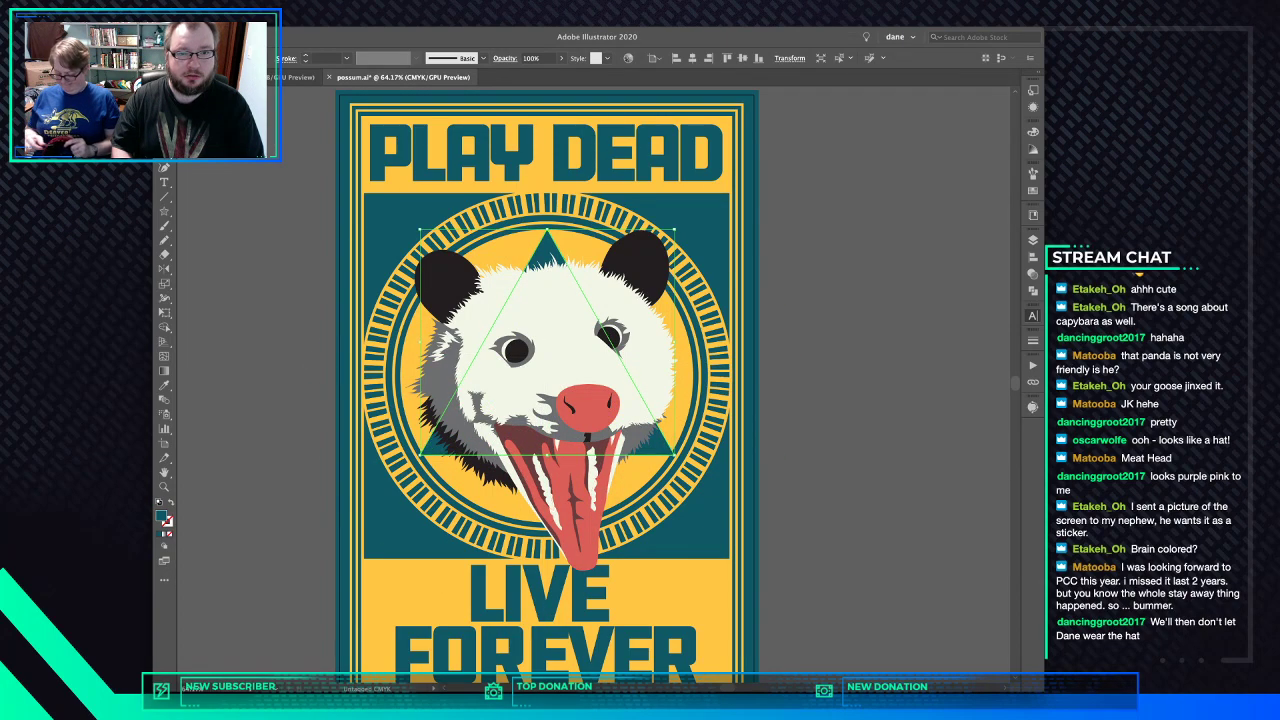
{"action": "left_click_drag", "start_coordinate": [547, 229], "coordinate": [548, 225]}
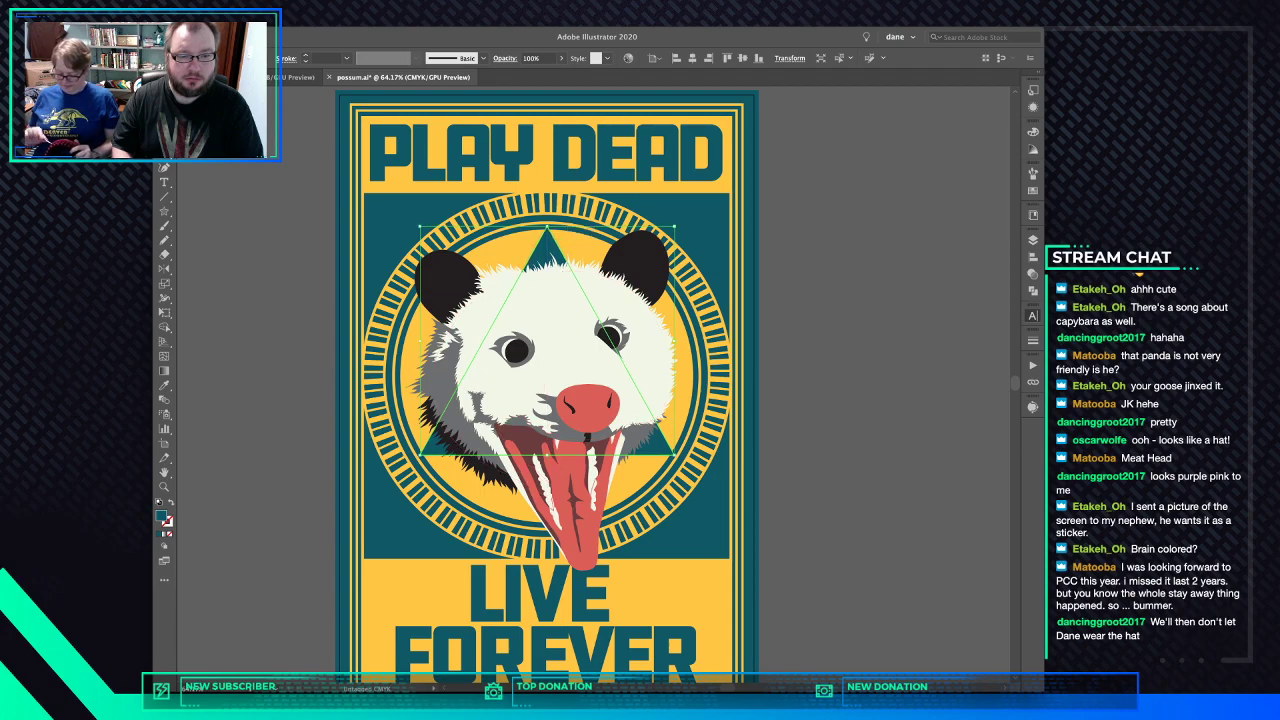
{"action": "left_click_drag", "start_coordinate": [548, 455], "coordinate": [548, 458]}
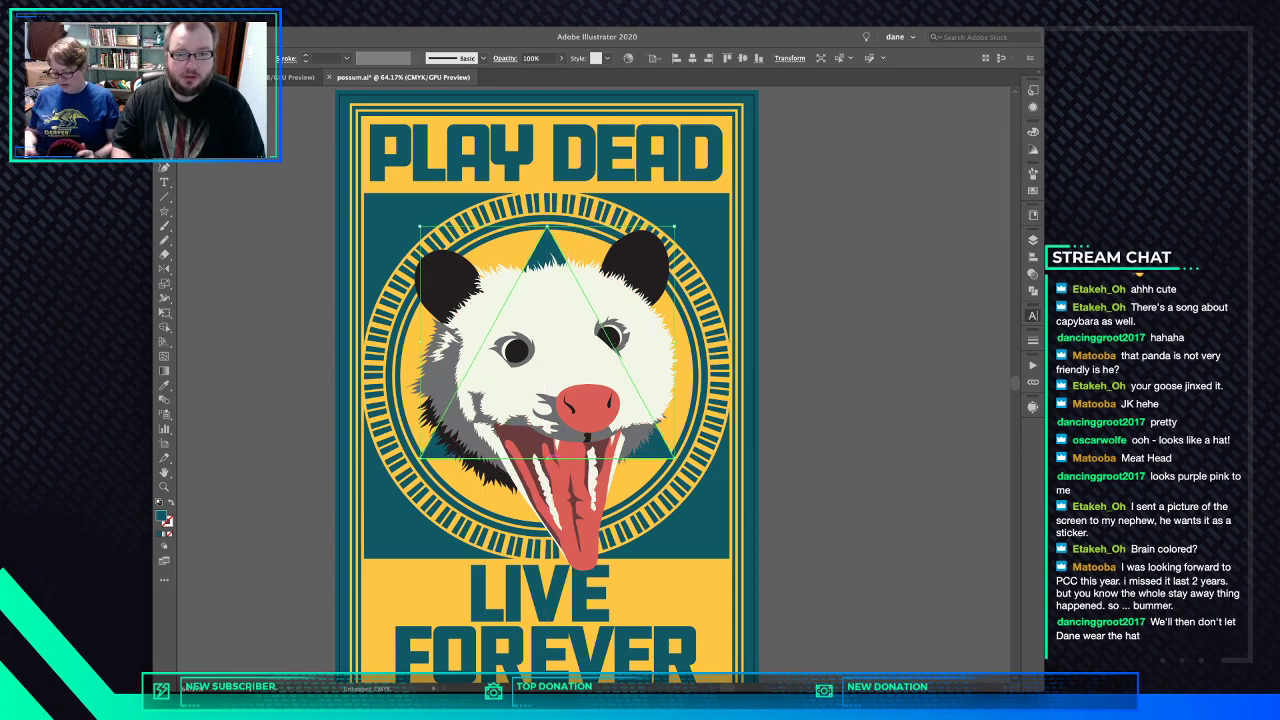
{"action": "key", "text": "super+shift+a"}
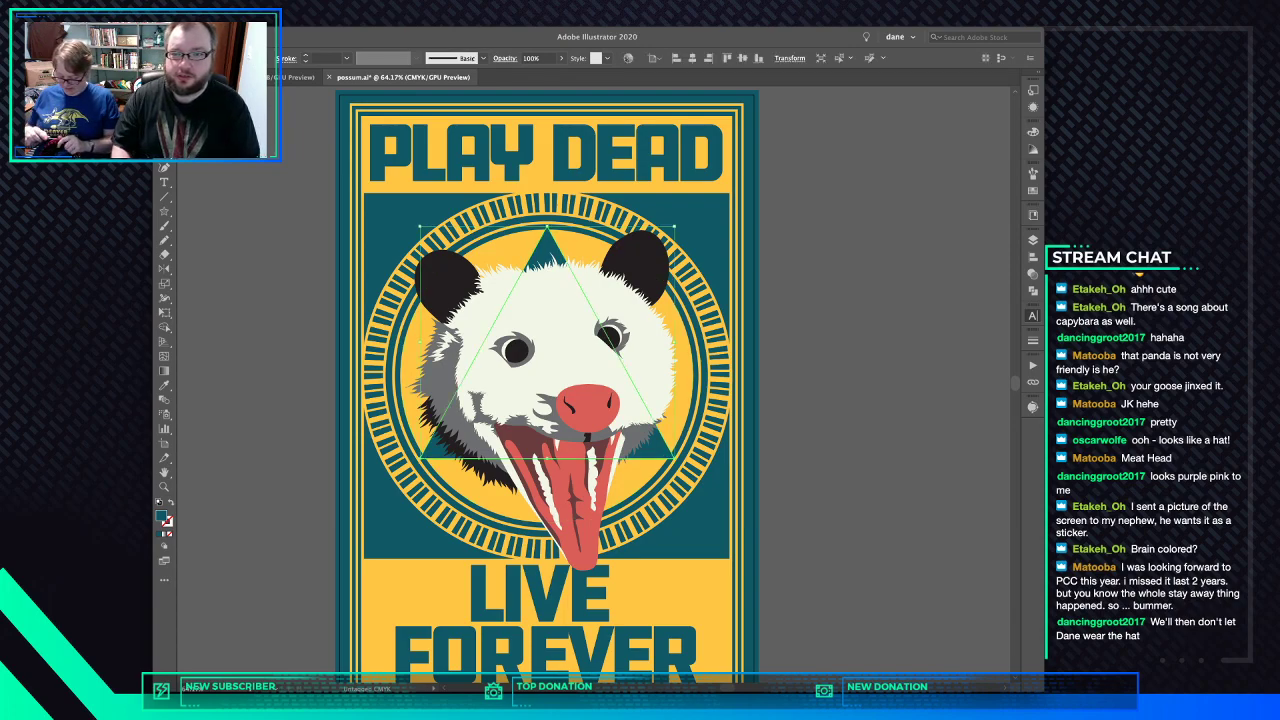
{"action": "left_click", "coordinate": [547, 250]}
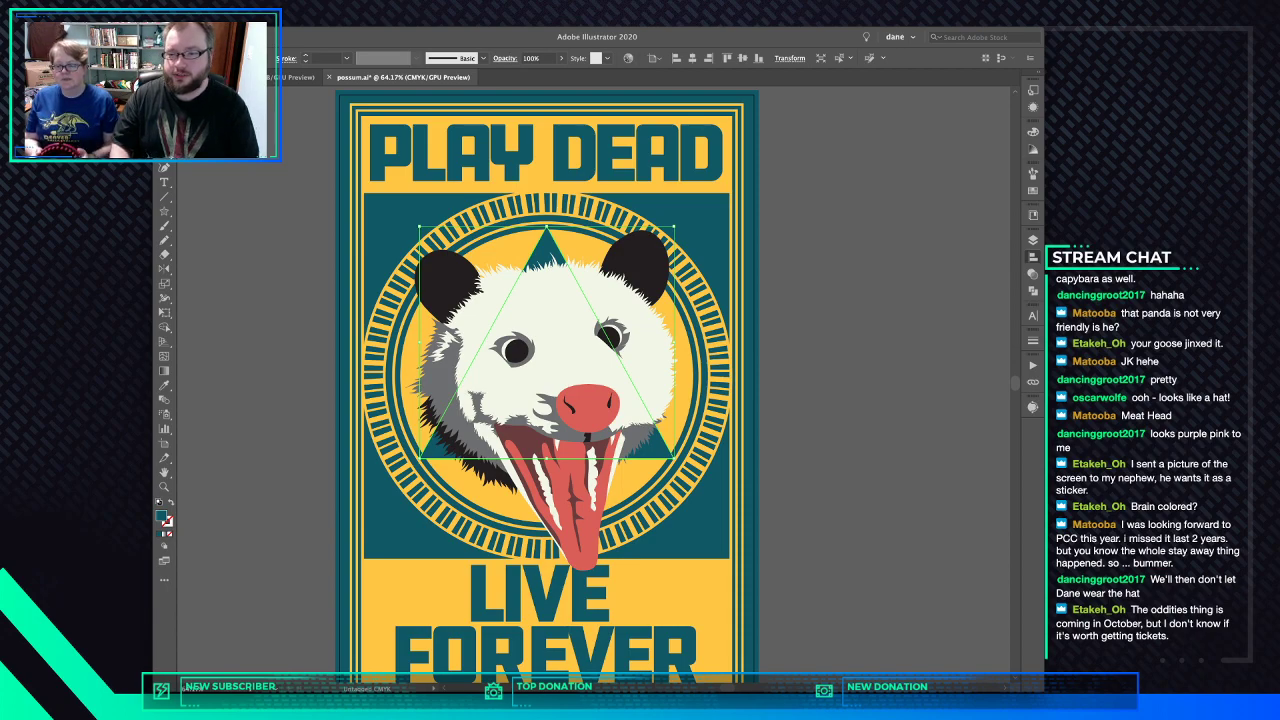
{"action": "key", "text": "super+shift+a"}
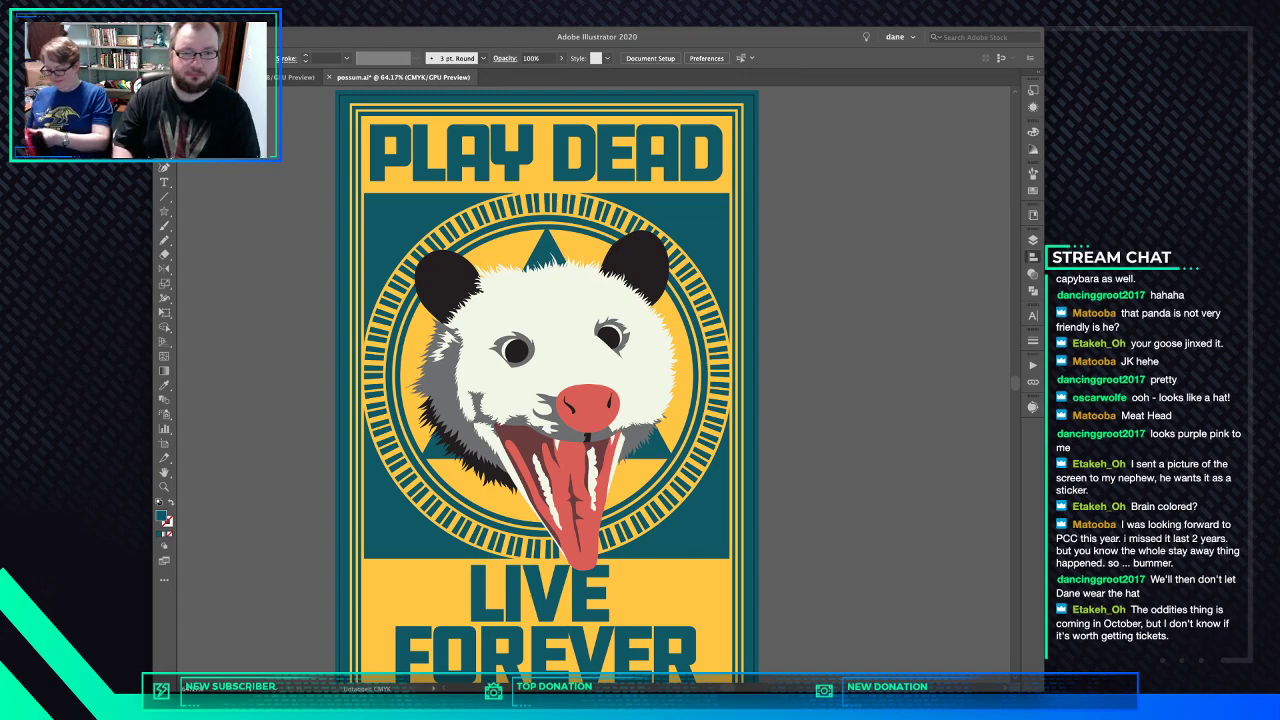
- Create a slightly larger triangle around the teal triangle, leaving a narrow even gap between them
{"action": "left_click", "coordinate": [650, 445]}
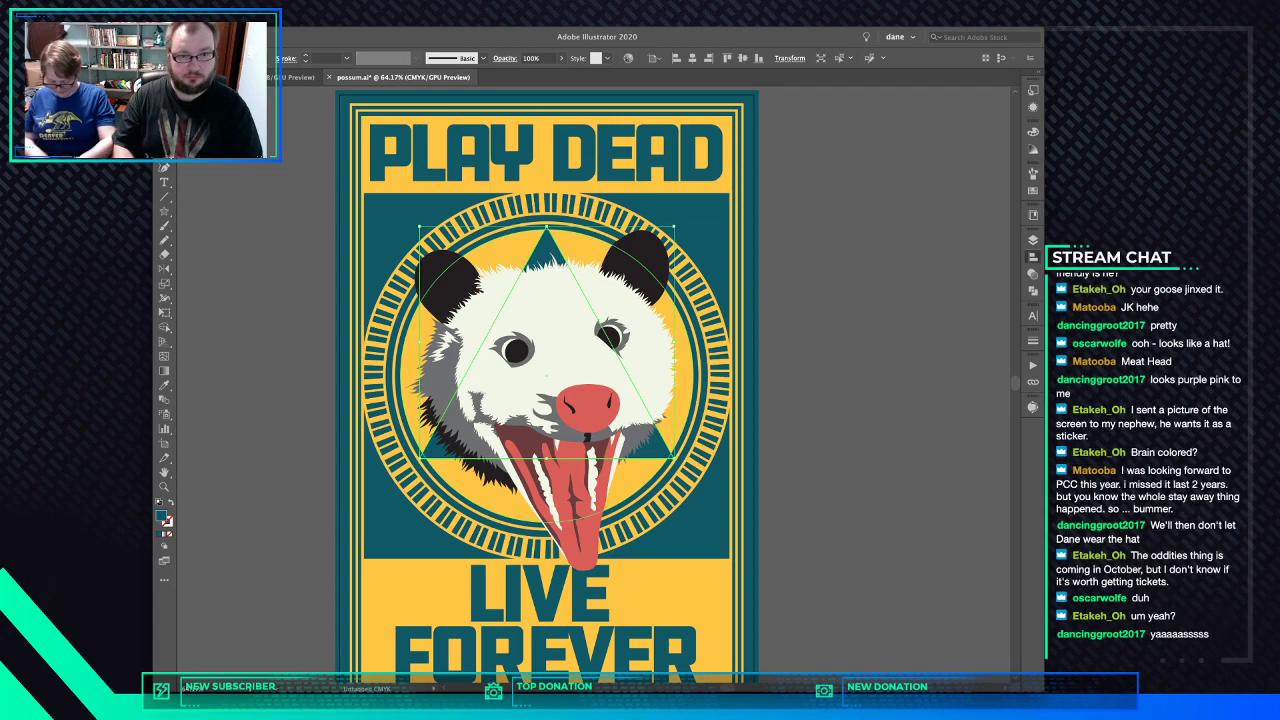
{"action": "left_click_drag", "start_coordinate": [546, 226], "coordinate": [546, 220]}
{"action": "key", "text": "a"}
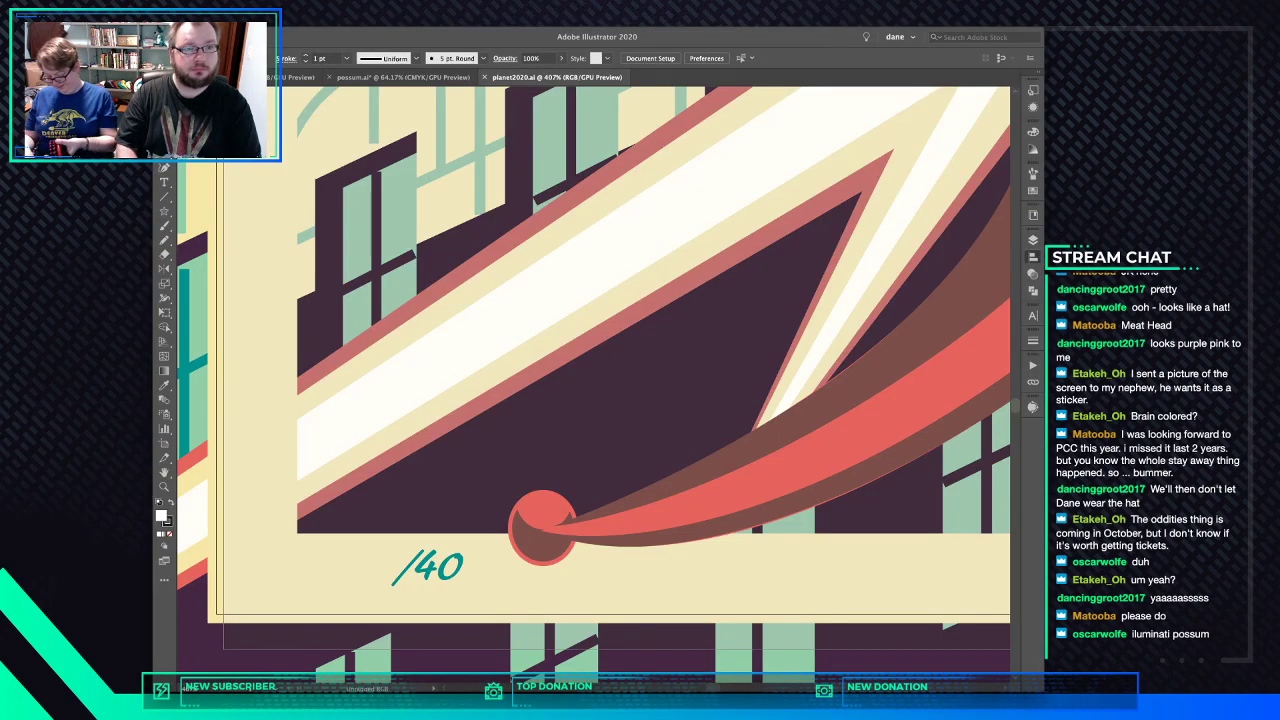
- View the planet2020.ai poster in Trim View and the Kansas City rocket postcard, closing each file after viewing
{"action": "key", "text": "ctrl+shift+alt+t"}
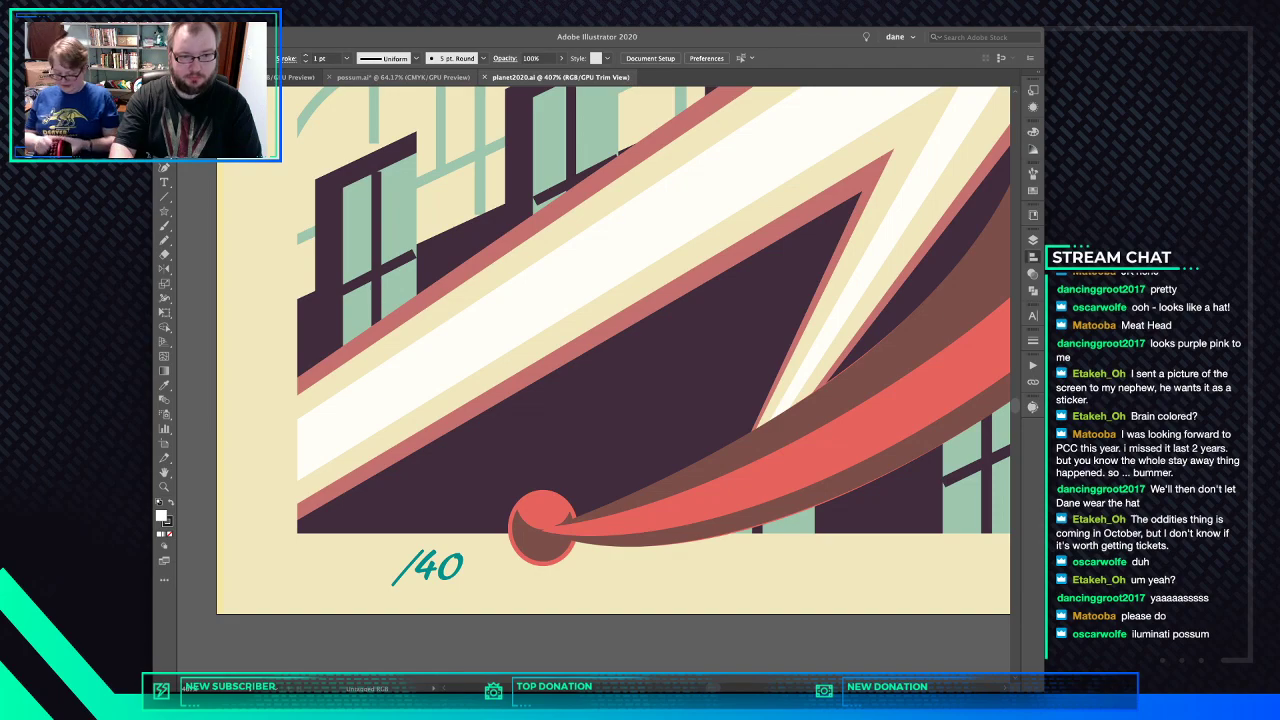
{"action": "key", "text": "ctrl+0"}
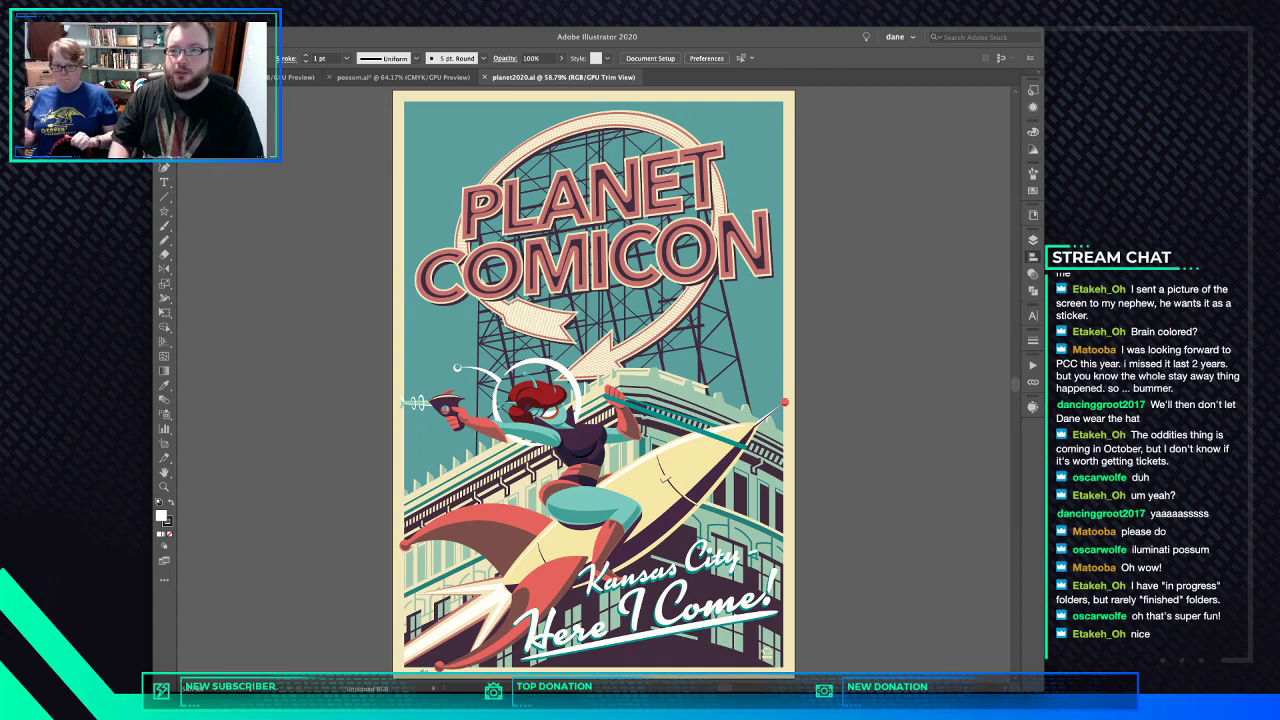
{"action": "key", "text": "ctrl+w"}
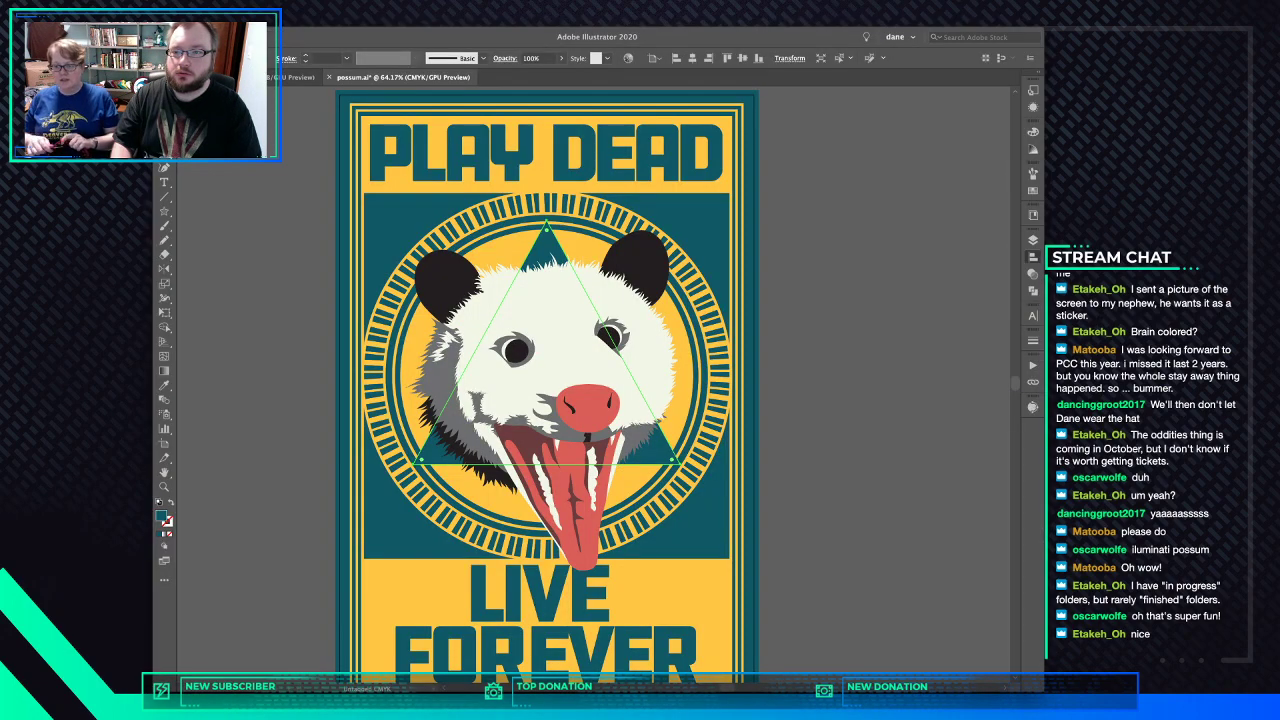
{"action": "key", "text": "super+Tab"}
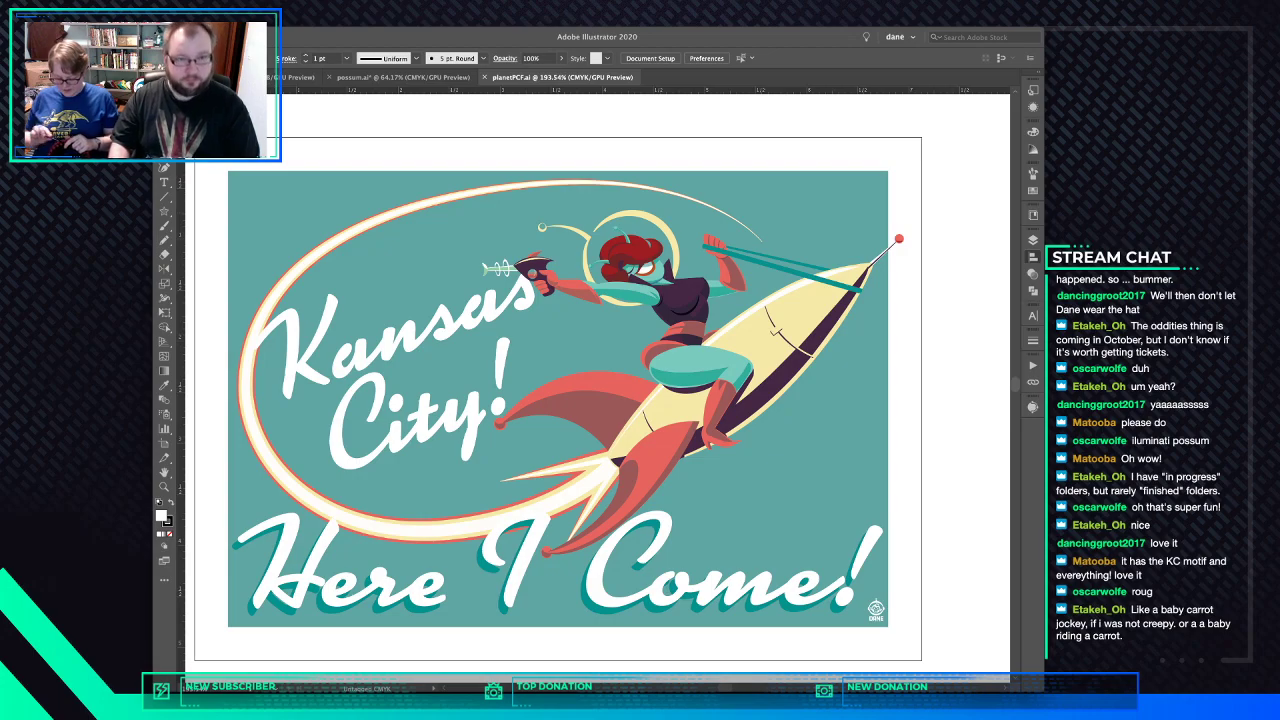
{"action": "key", "text": "ctrl+w"}
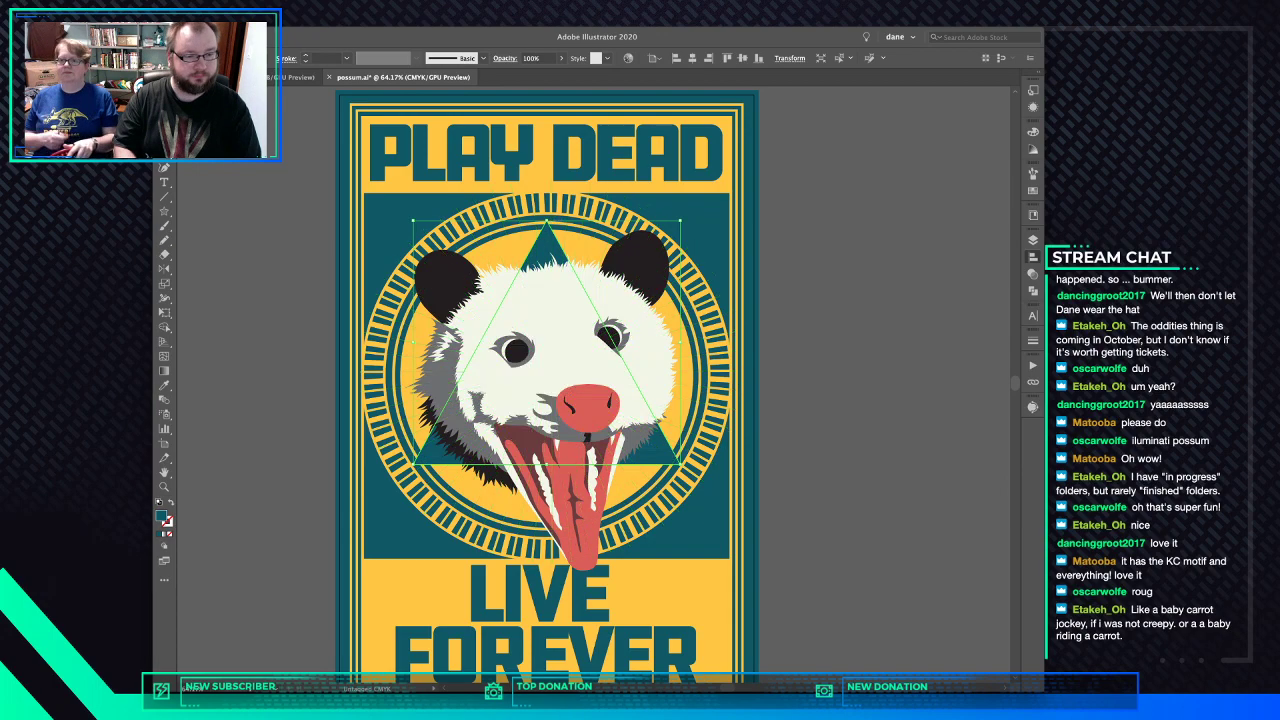
- Swap the larger triangle's teal fill to its stroke and set the stroke weight to 2 pt
{"action": "key", "text": "shift+x"}
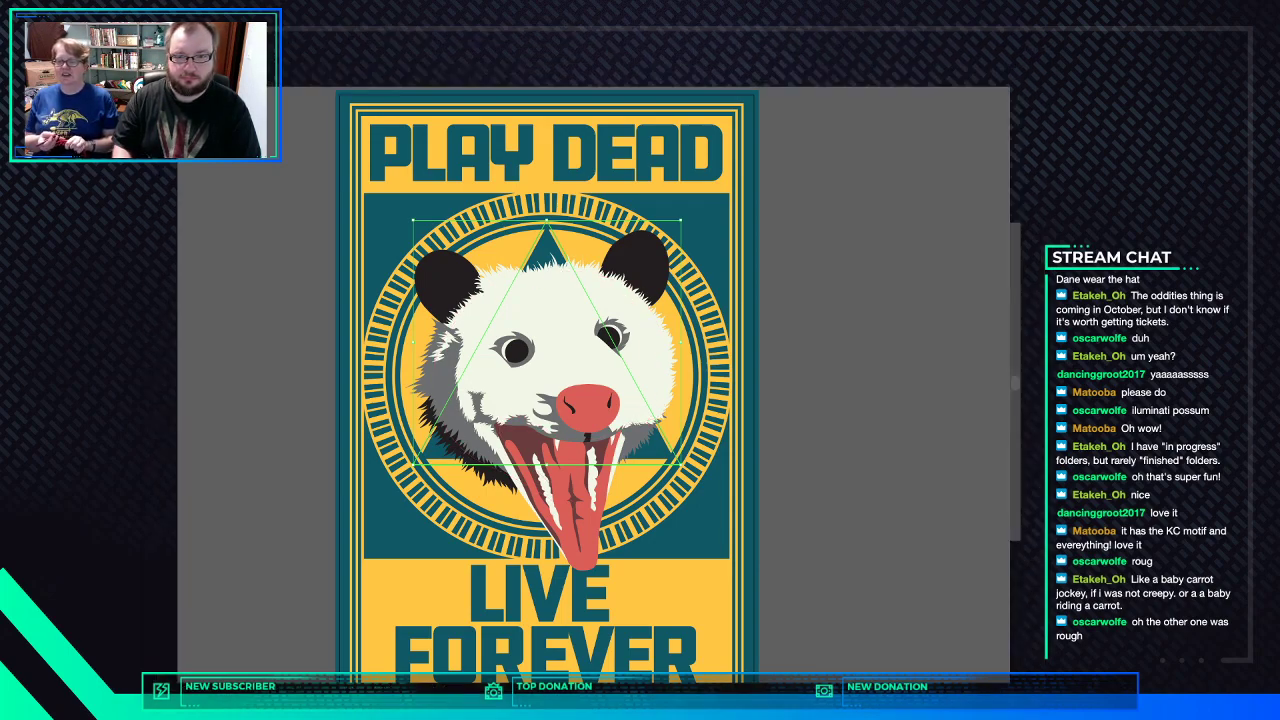
{"action": "key", "text": "Up"}
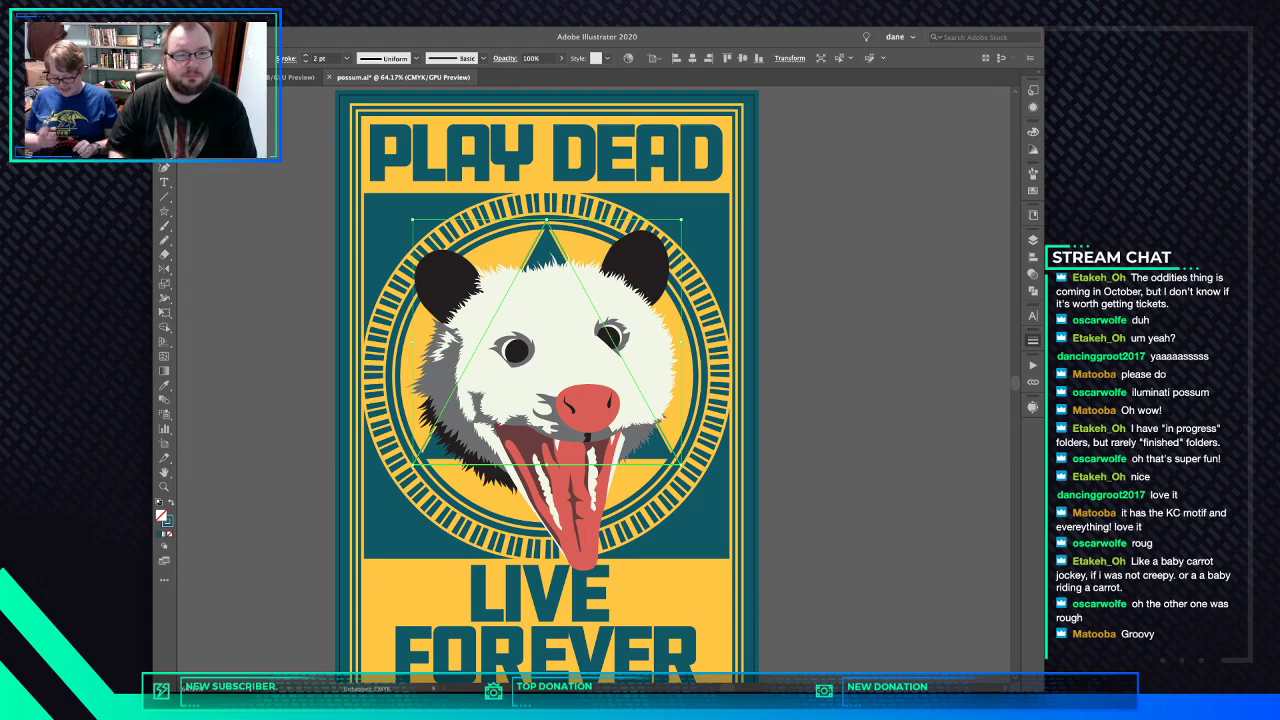
{"action": "key", "text": "super+shift+a"}
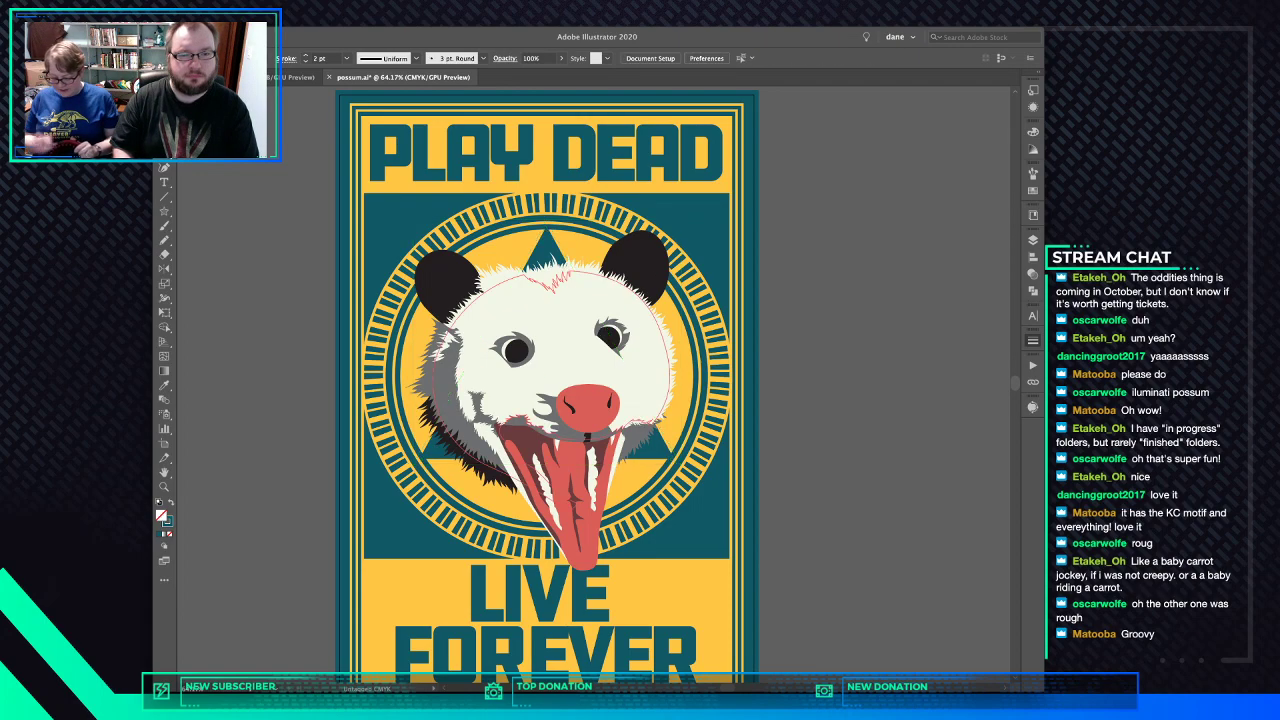
{"action": "left_click", "coordinate": [500, 250]}
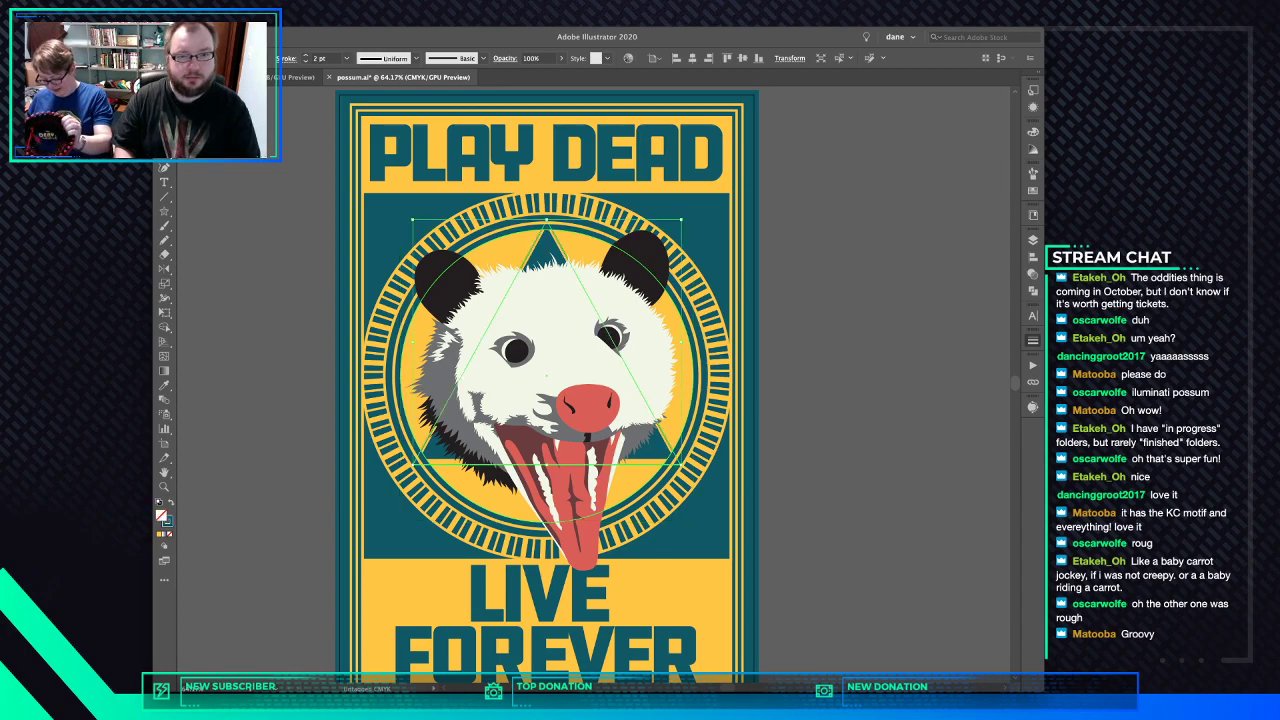
{"action": "key", "text": "ctrl+shift+a"}
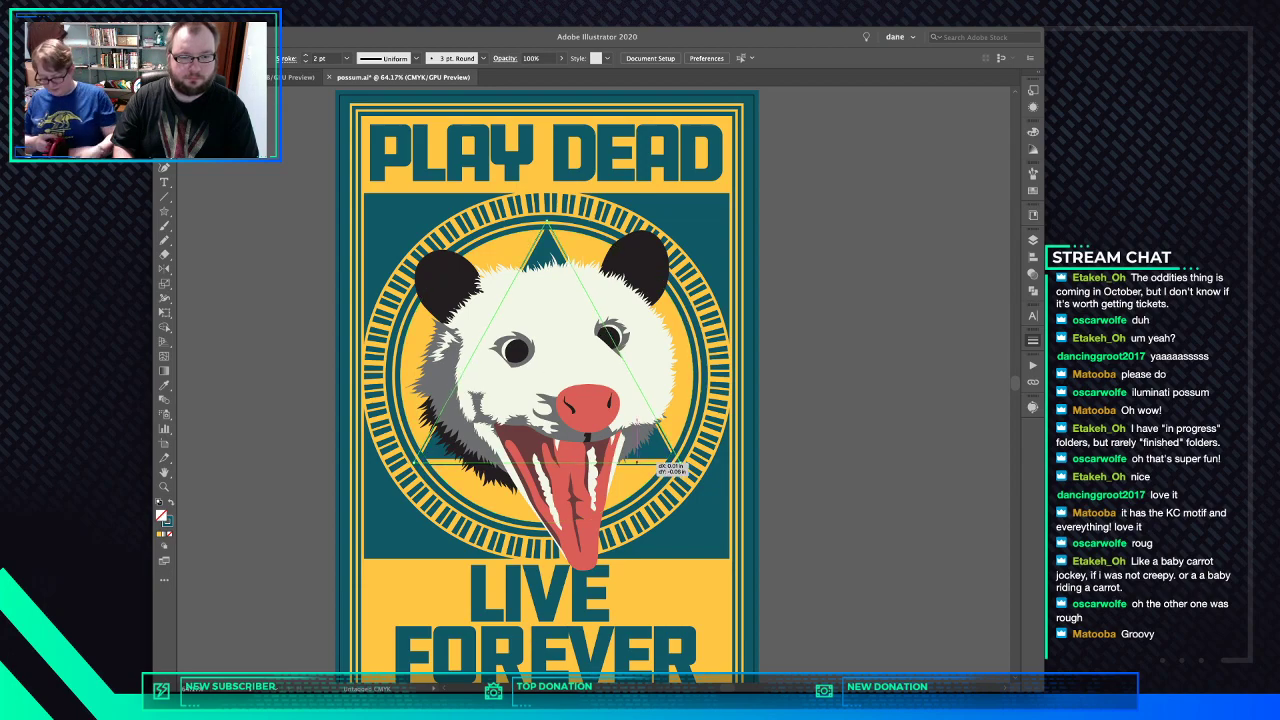
{"action": "left_click", "coordinate": [672, 466]}
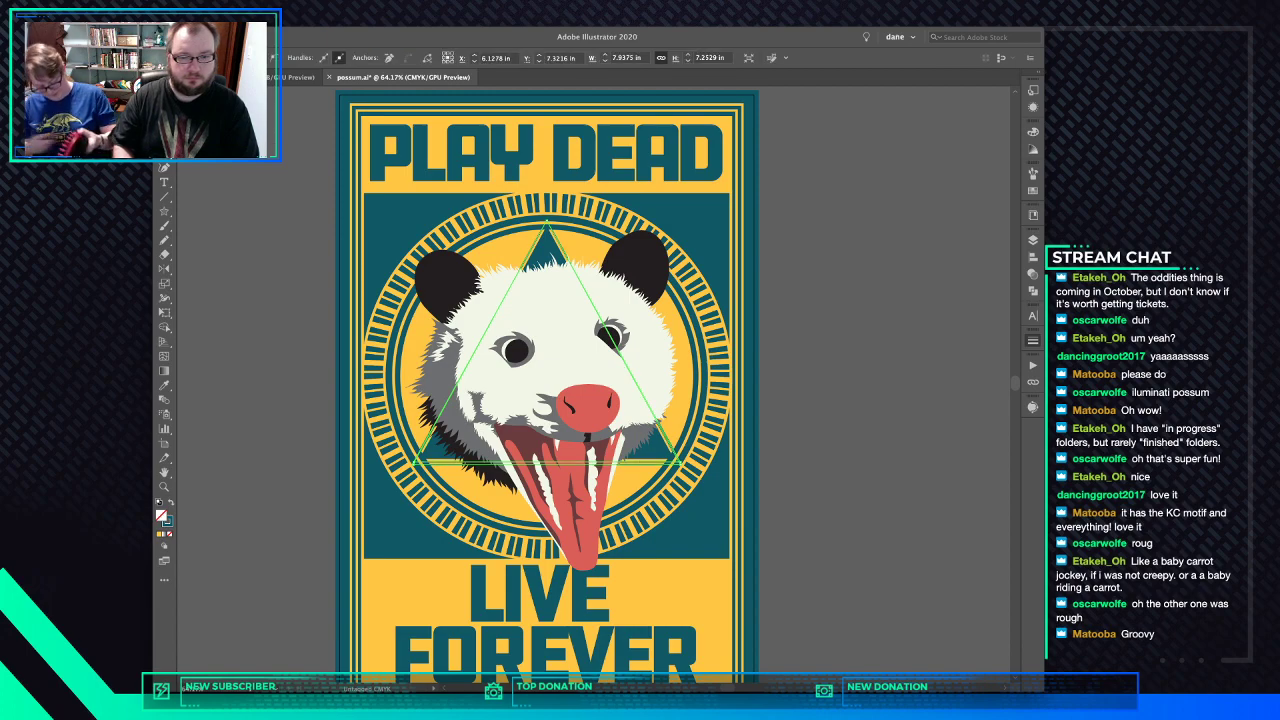
{"action": "key", "text": "super+shift+a"}
{"action": "left_click", "coordinate": [649, 463]}
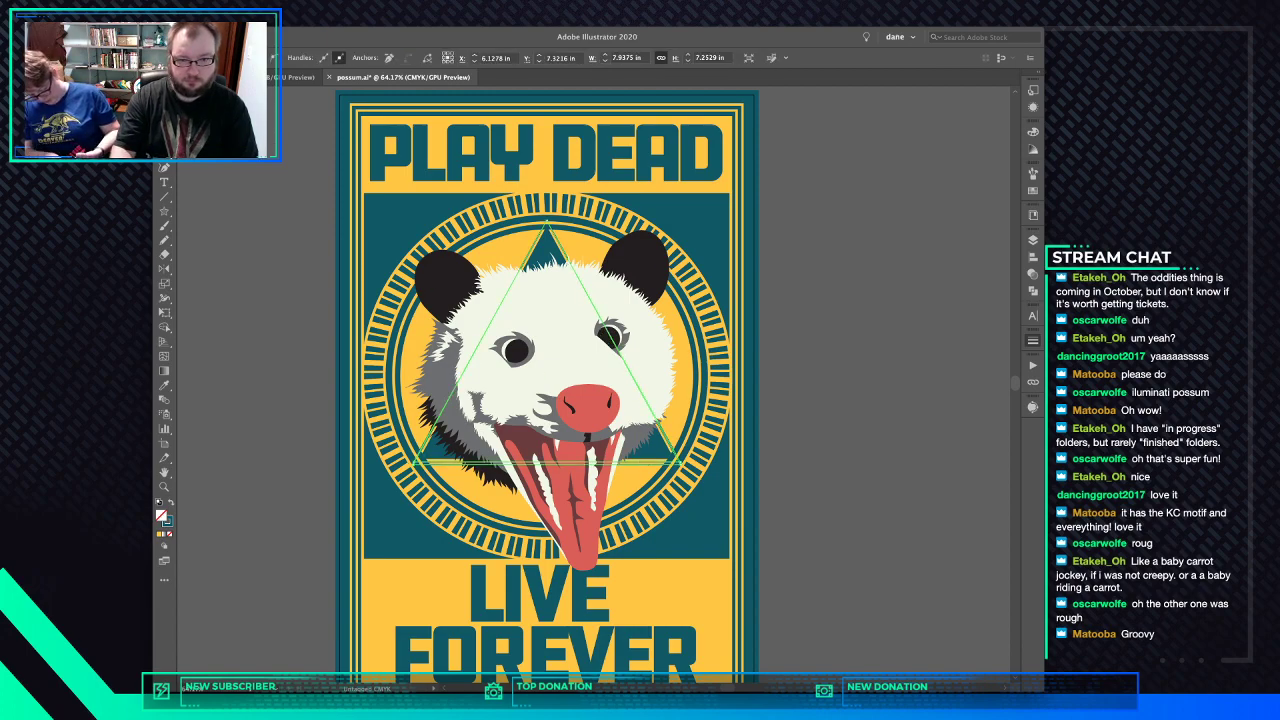
{"action": "key", "text": "ctrl+shift+a"}
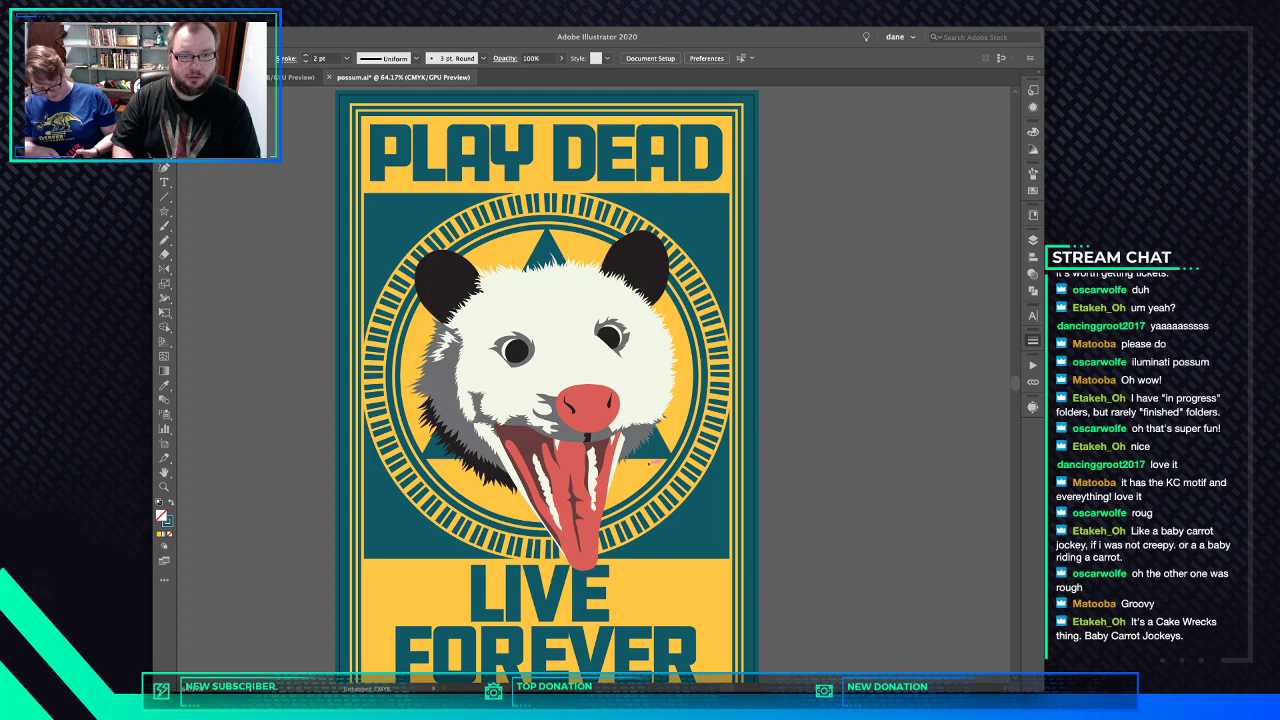
{"action": "left_click", "coordinate": [650, 462]}
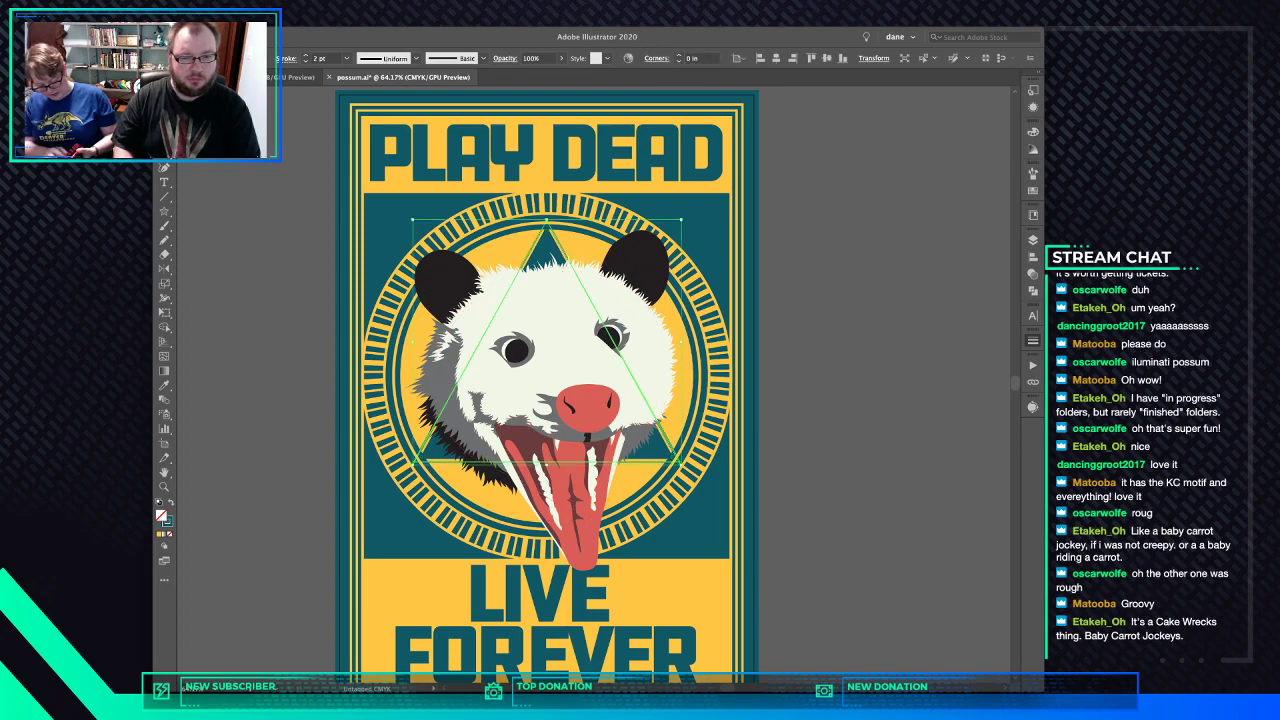
{"action": "key", "text": "a"}
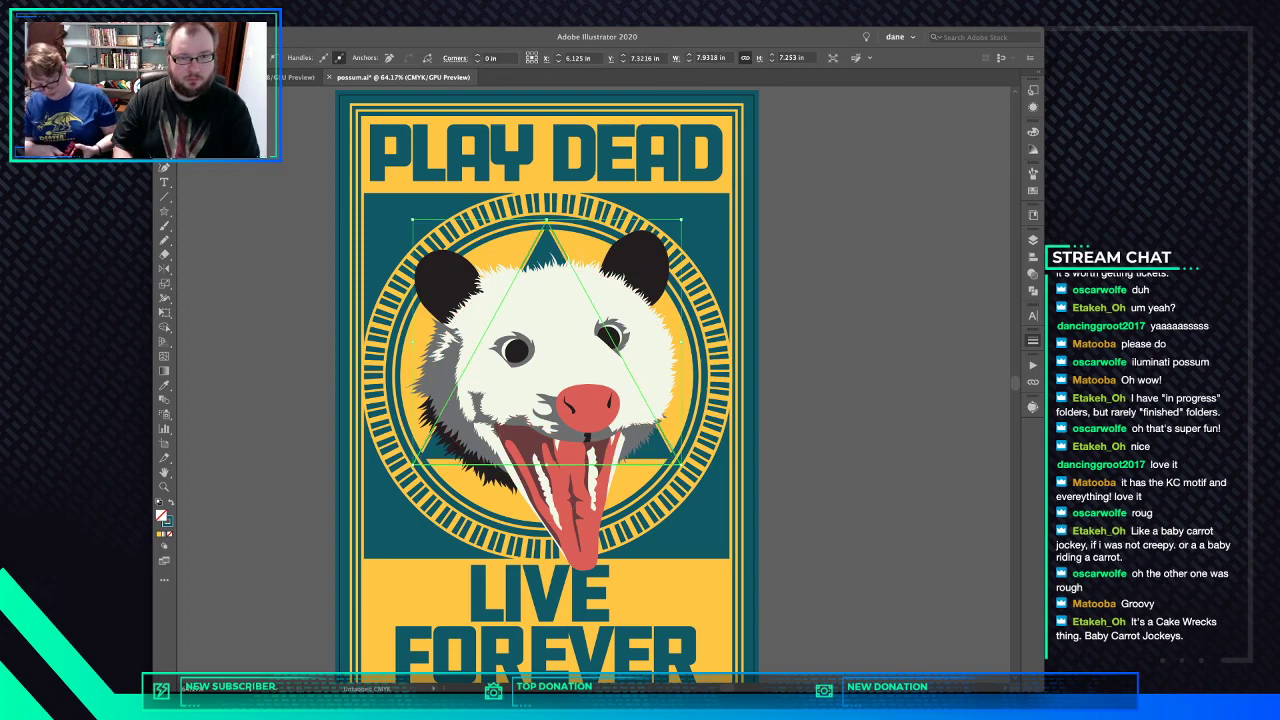
{"action": "left_click", "coordinate": [686, 357]}
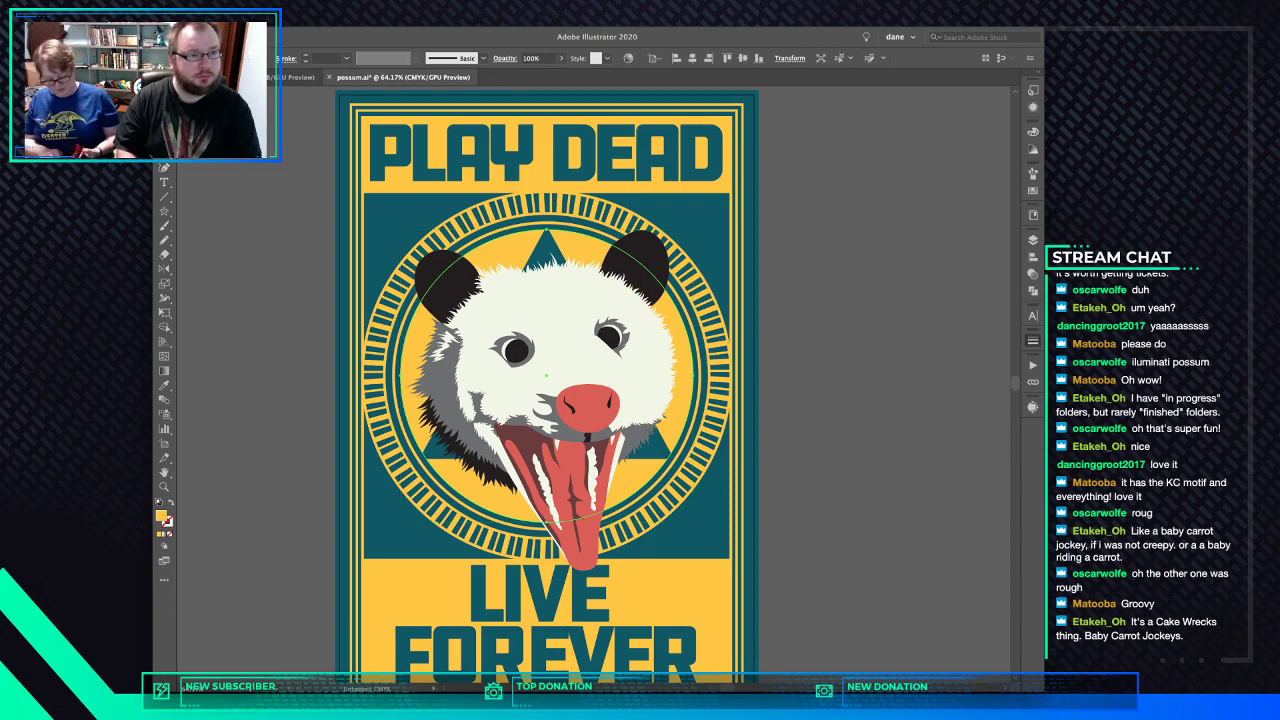
{"action": "key", "text": "super+shift+a"}
{"action": "key", "text": "m"}
{"action": "key", "text": "v"}
- Offset the teal triangle's path to create a new, slightly larger triangle with an even gap around it
{"action": "left_click", "coordinate": [546, 250]}
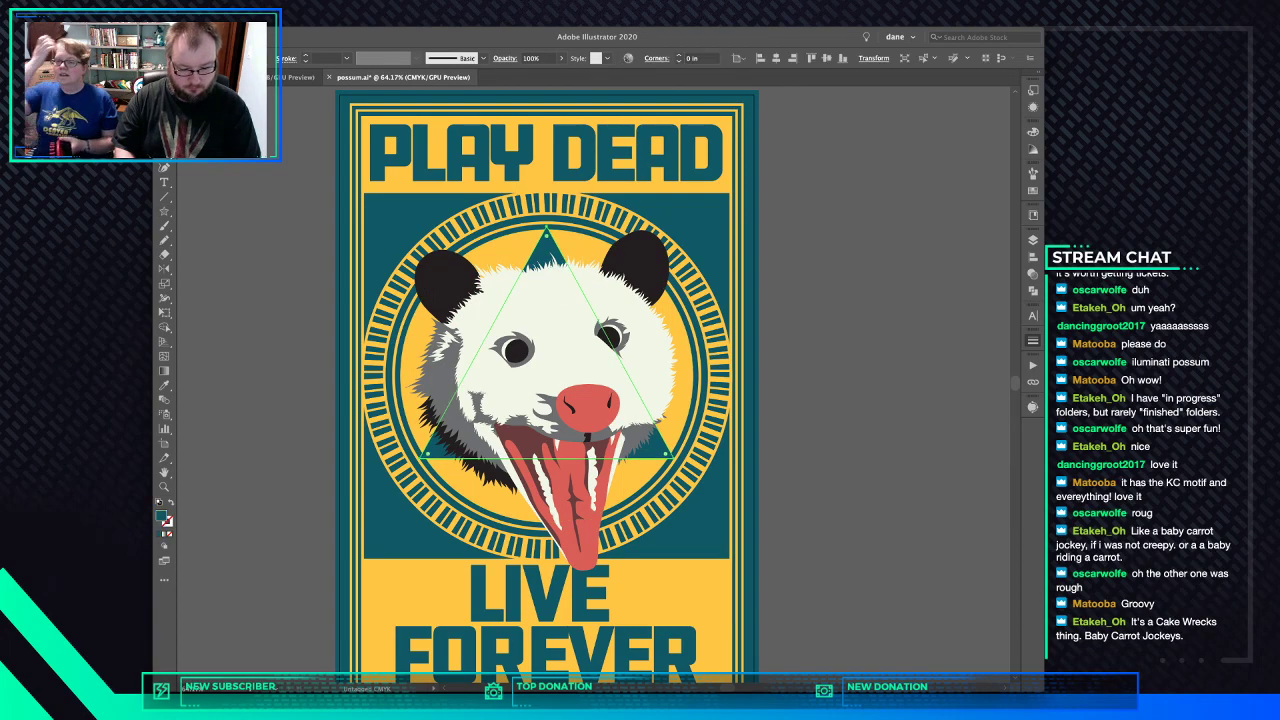
{"action": "key", "text": "v"}
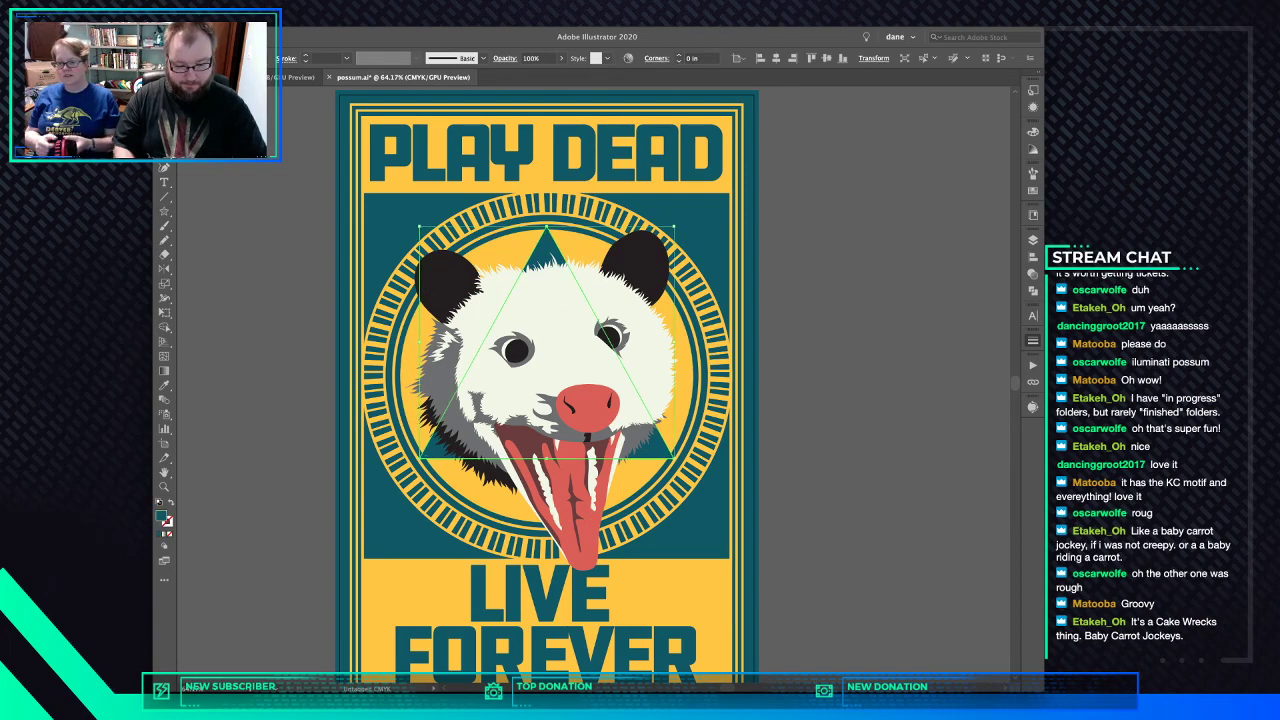
{"action": "key", "text": "ctrl+shift+b"}
{"action": "key", "text": "ctrl+shift+a"}
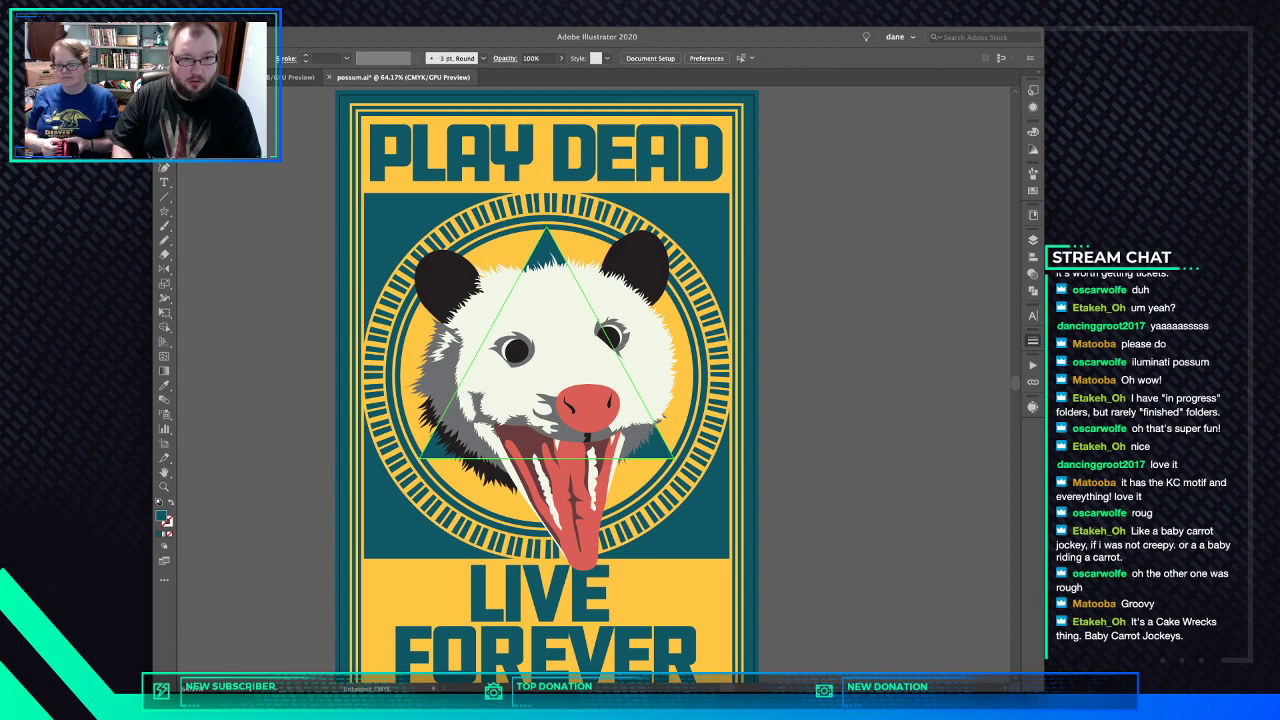
{"action": "left_click", "coordinate": [546, 250]}
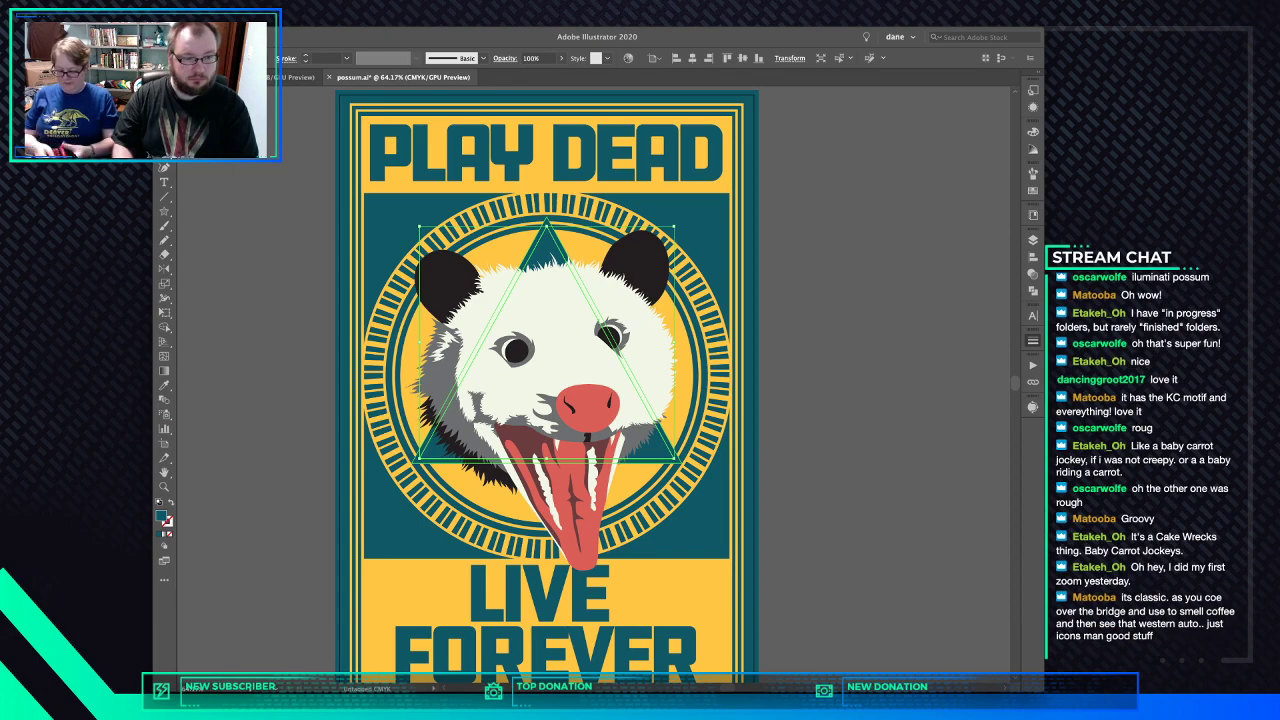
{"action": "key", "text": "Return"}
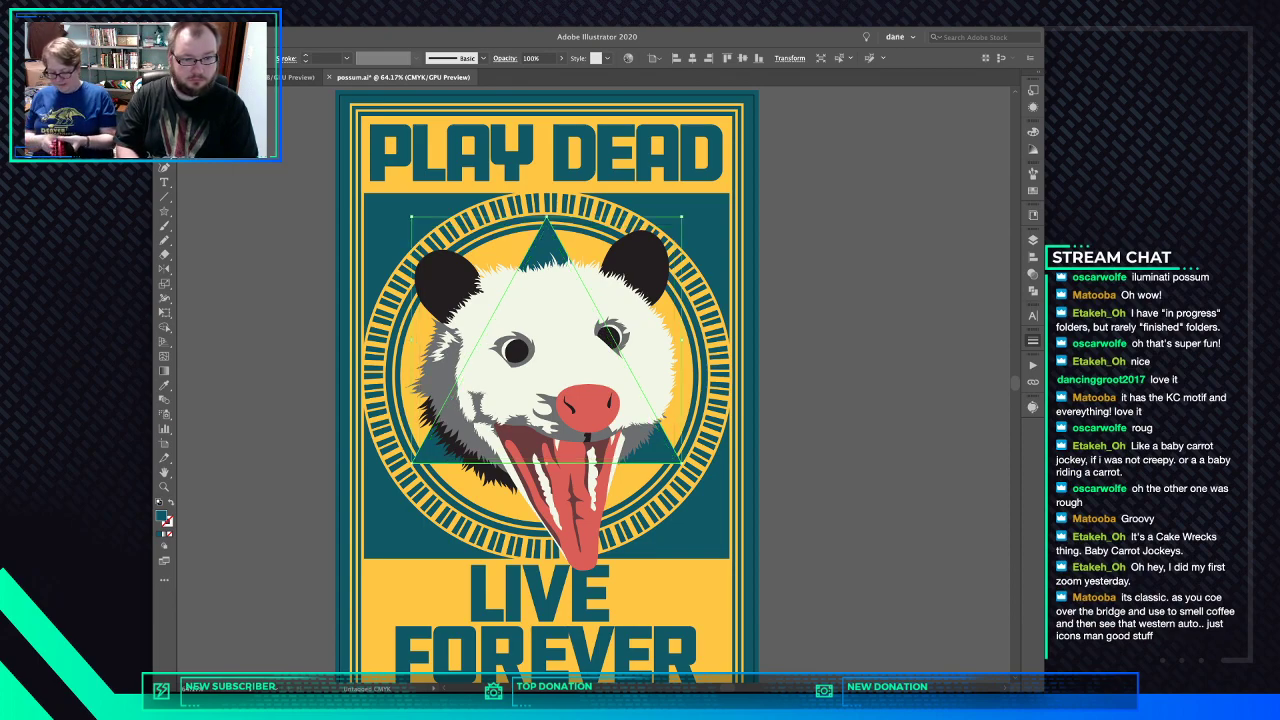
- Swap the new larger triangle's teal fill to its stroke and set the stroke weight to 4 pt
{"action": "key", "text": "shift+x"}
{"action": "key", "text": "Up"}
{"action": "key", "text": "Up"}
{"action": "key", "text": "Up"}
{"action": "key", "text": "super+shift+a"}
- Paste the teal triangle outline in front of the yellow circle inside the ring
{"action": "left_click", "coordinate": [683, 376]}
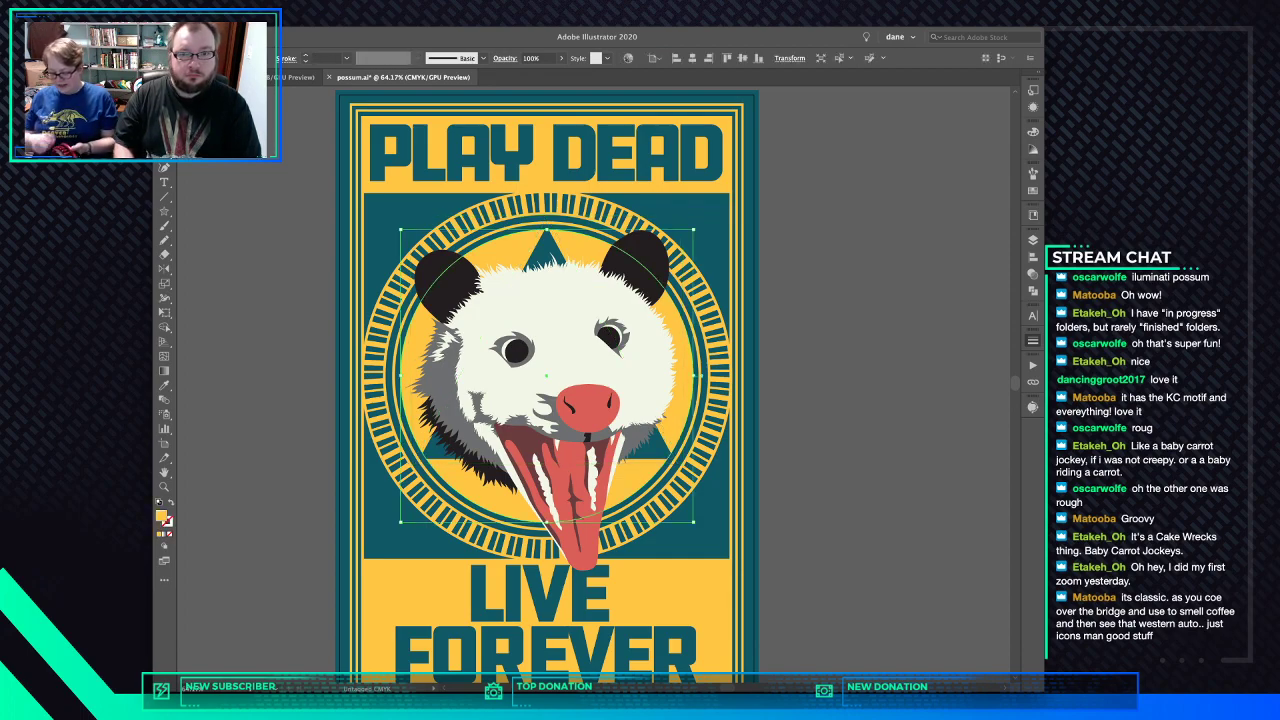
{"action": "key", "text": "super+f"}
{"action": "key", "text": "super+shift+a"}
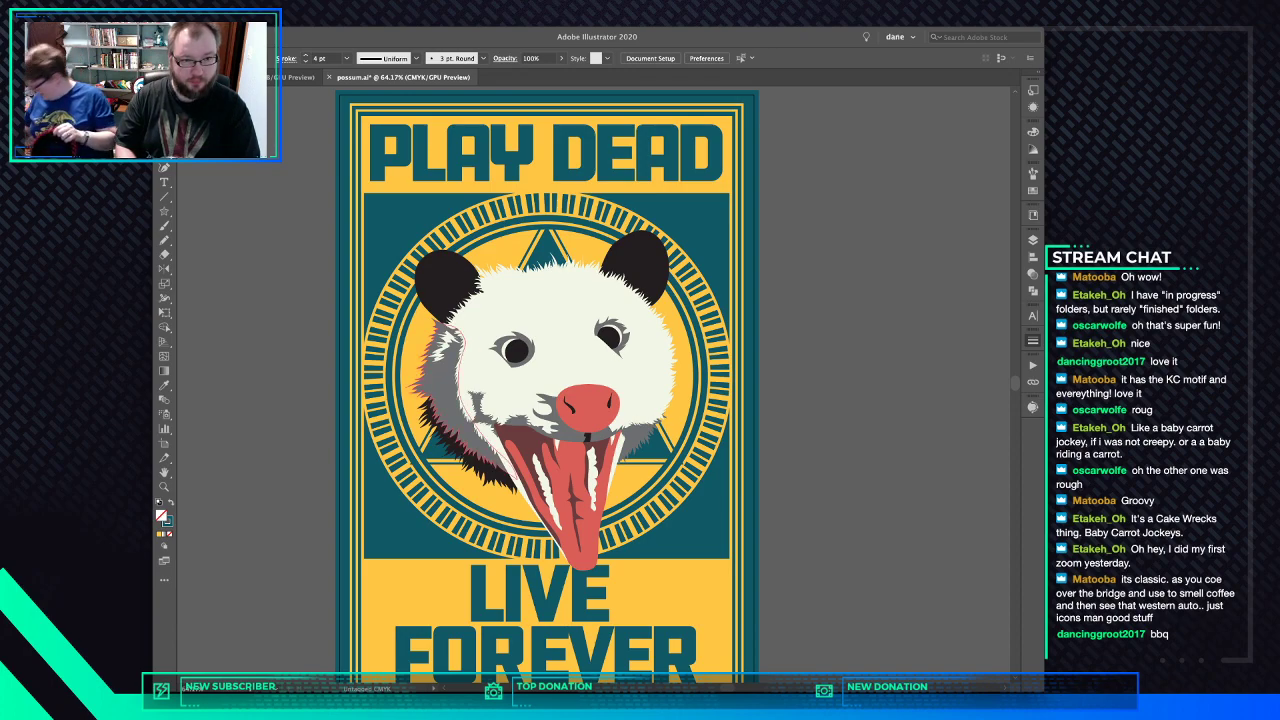
- Try deleting the ring artwork around the possum's head, and undo the deletion
{"action": "left_click", "coordinate": [700, 230]}
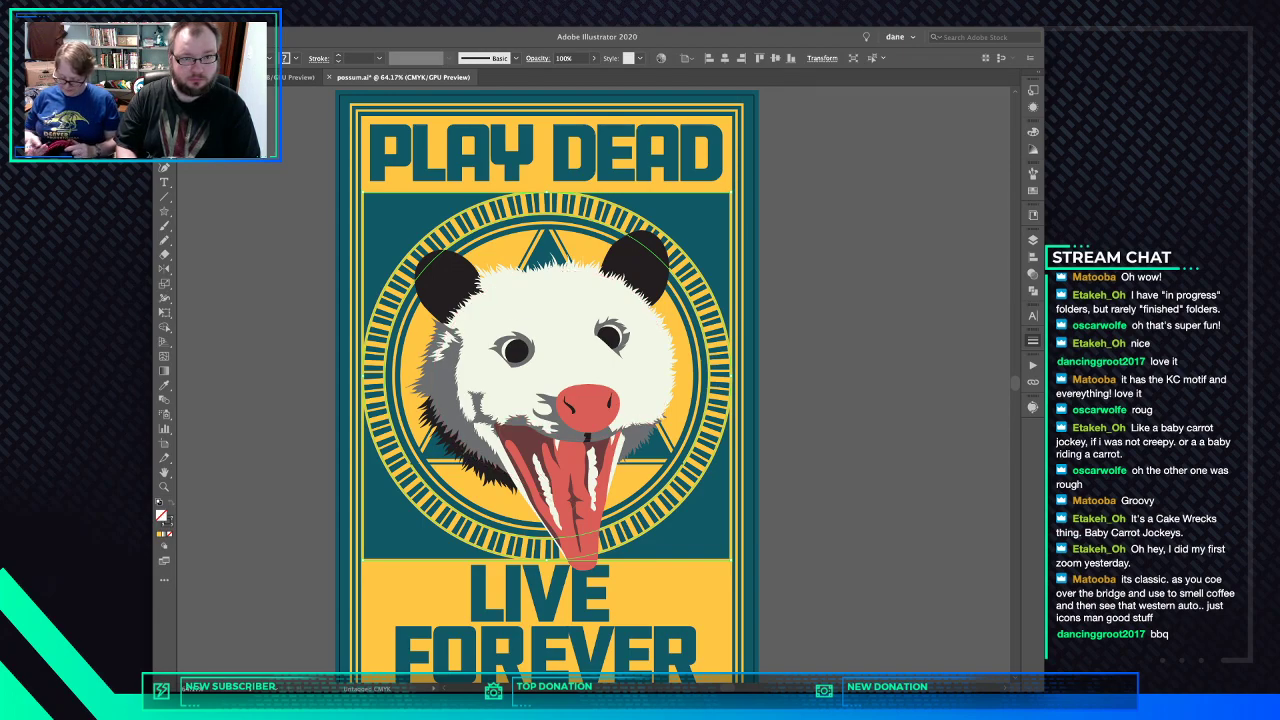
{"action": "key", "text": "super+shift+a"}
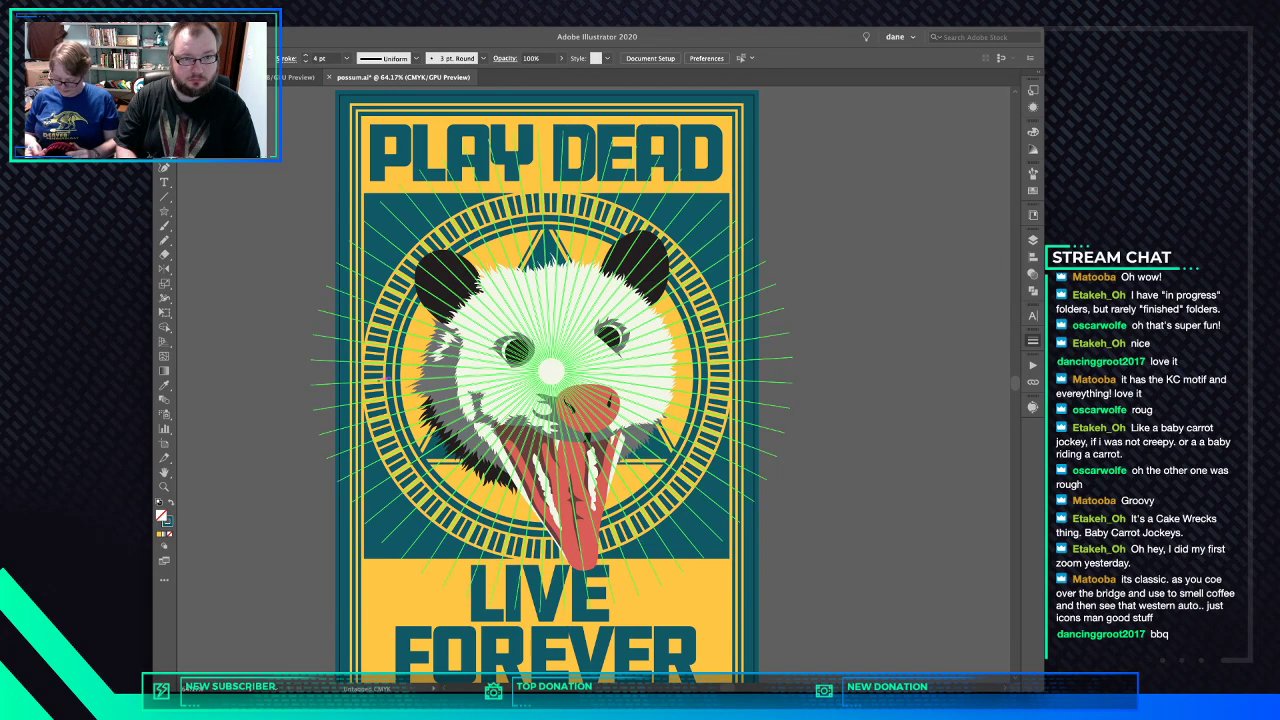
{"action": "left_click", "coordinate": [383, 380]}
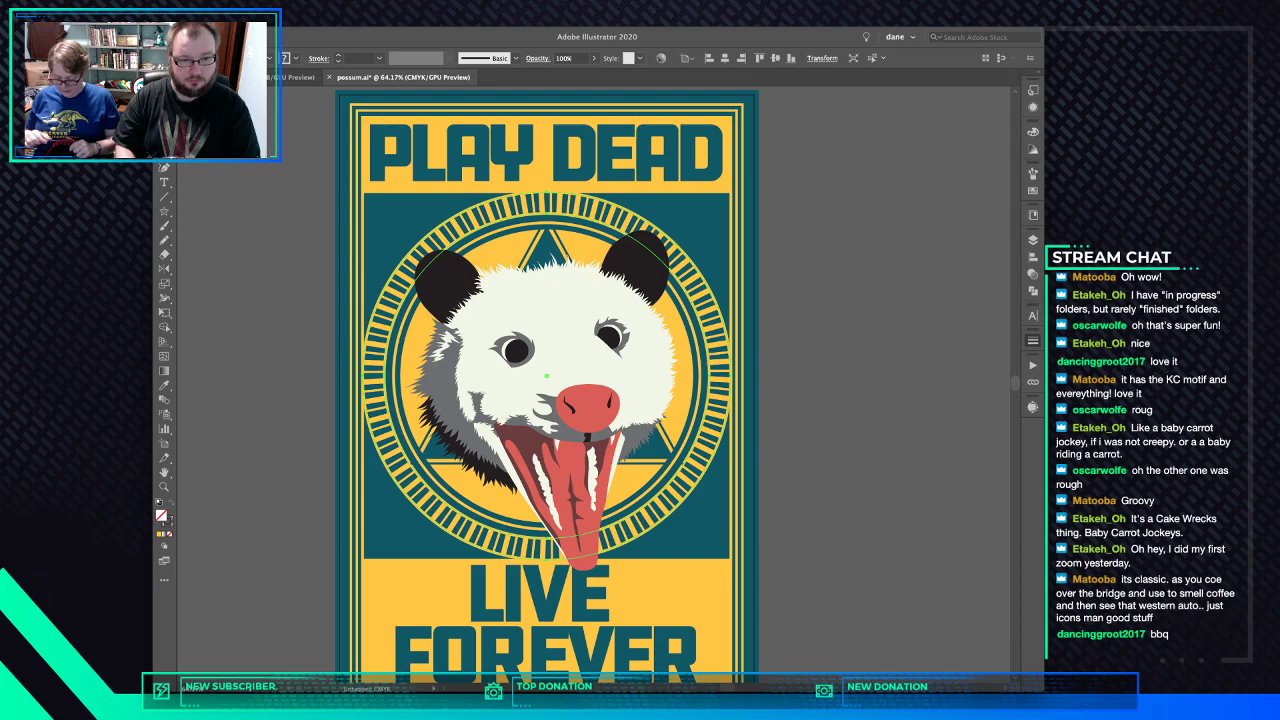
{"action": "key", "text": "Delete"}
{"action": "key", "text": "ctrl+z"}
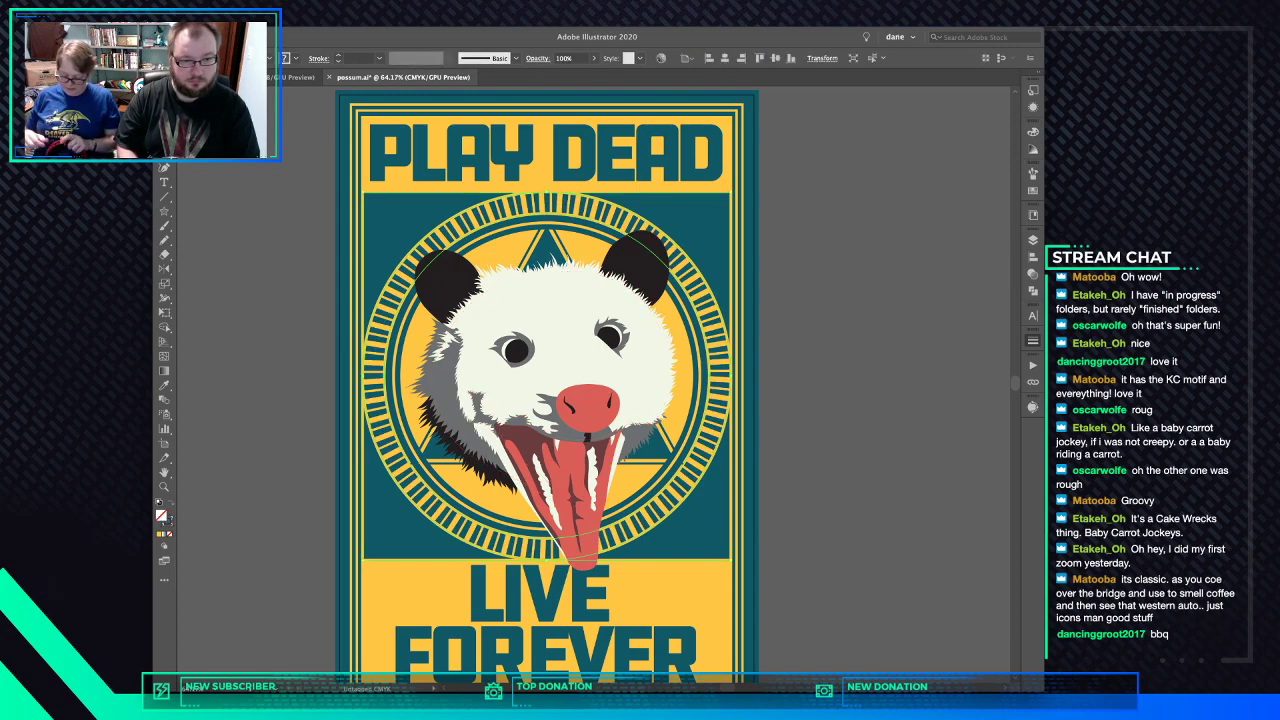
{"action": "key", "text": "ctrl+shift+a"}
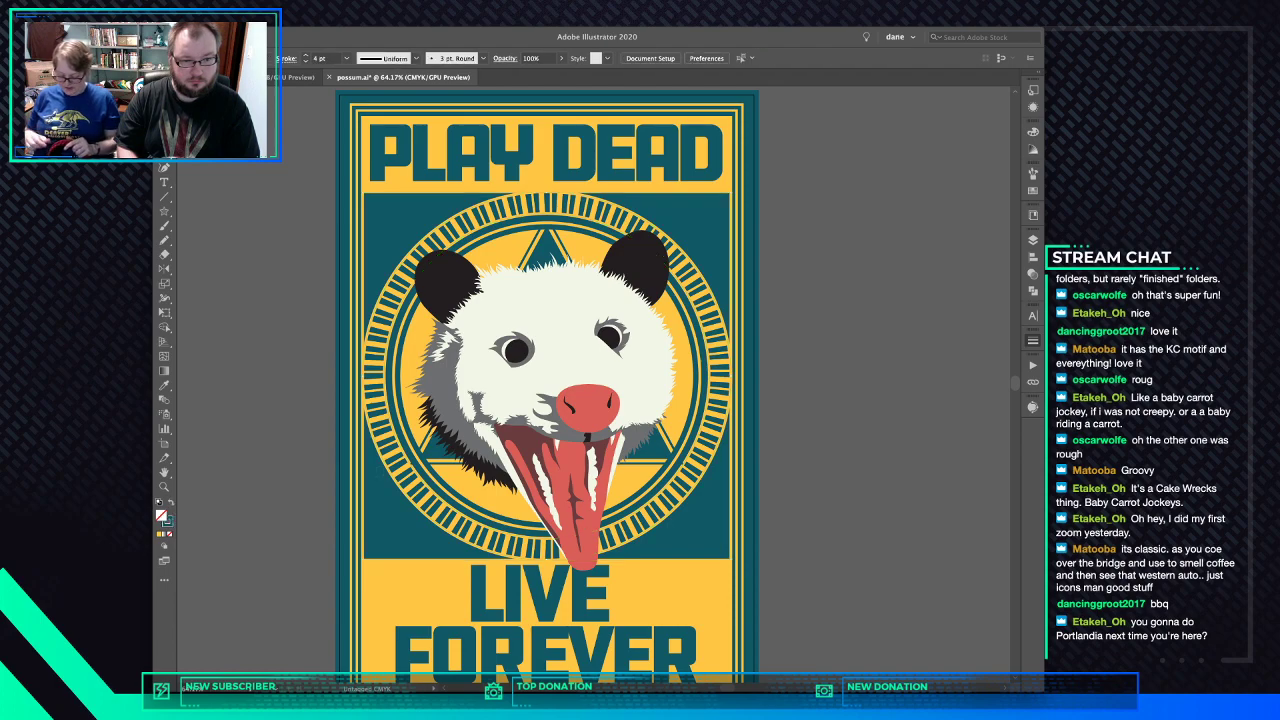
{"action": "key", "text": "ctrl+z"}
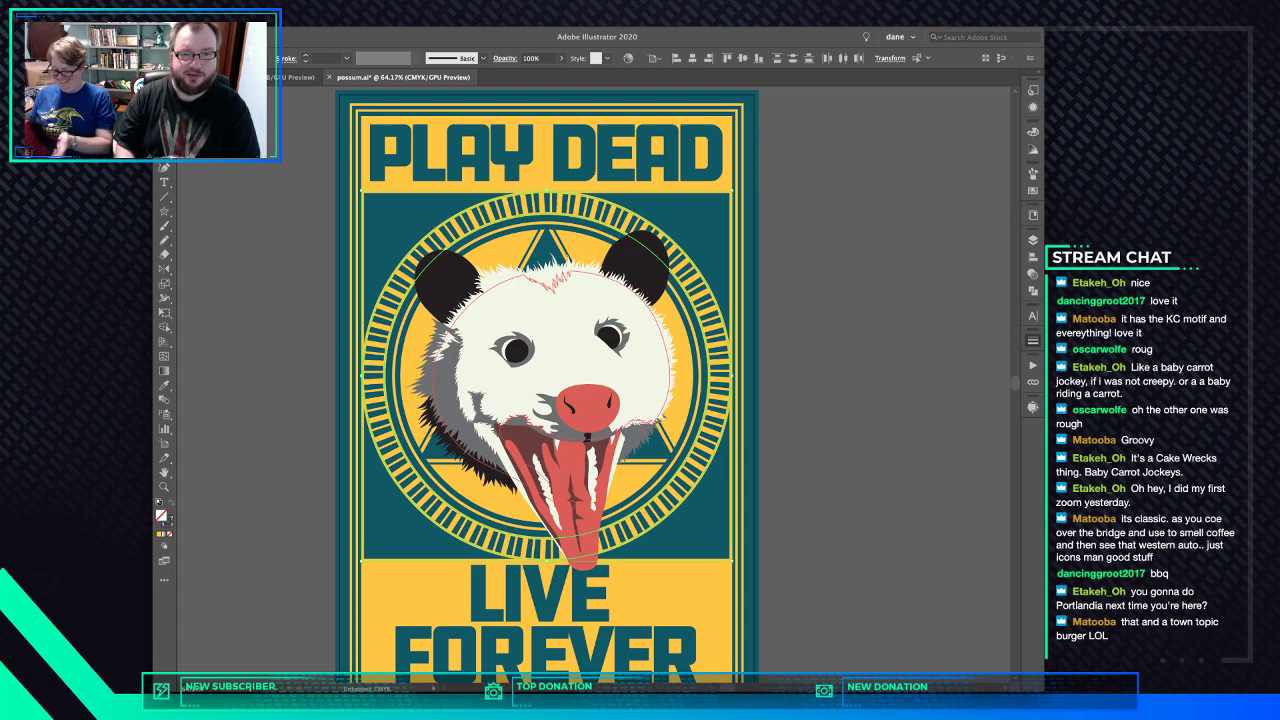
{"action": "key", "text": "super+shift+a"}
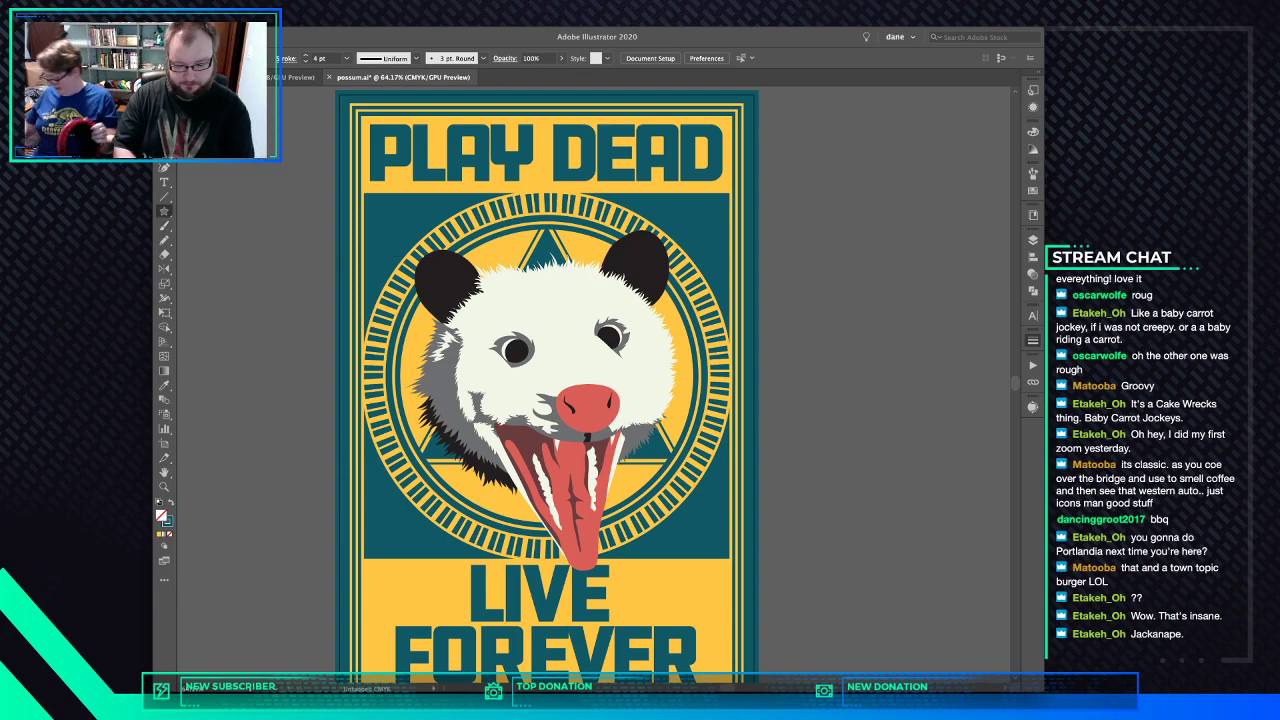
- Draw a starburst with many thin rays beside the poster and give it a yellow fill with no stroke
{"action": "left_click_drag", "start_coordinate": [263, 238], "coordinate": [411, 319]}
{"action": "key", "text": "Up"}
{"action": "key", "text": "Up"}
{"action": "key", "text": "Up"}
{"action": "key", "text": "Up"}
{"action": "key", "text": "Up"}
{"action": "key", "text": "Up"}
{"action": "key", "text": "Up"}
{"action": "key", "text": "Up"}
{"action": "key", "text": "Up"}
{"action": "key", "text": "Up"}
{"action": "key", "text": "v"}
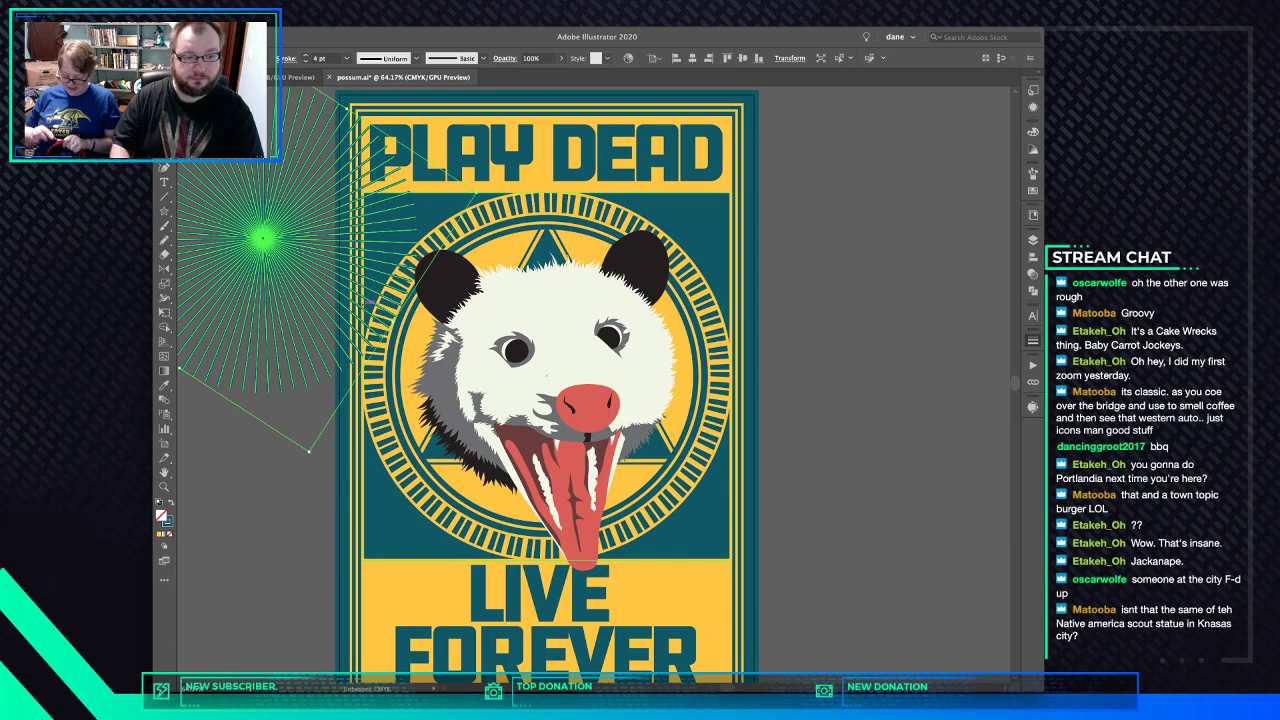
{"action": "key", "text": "x"}
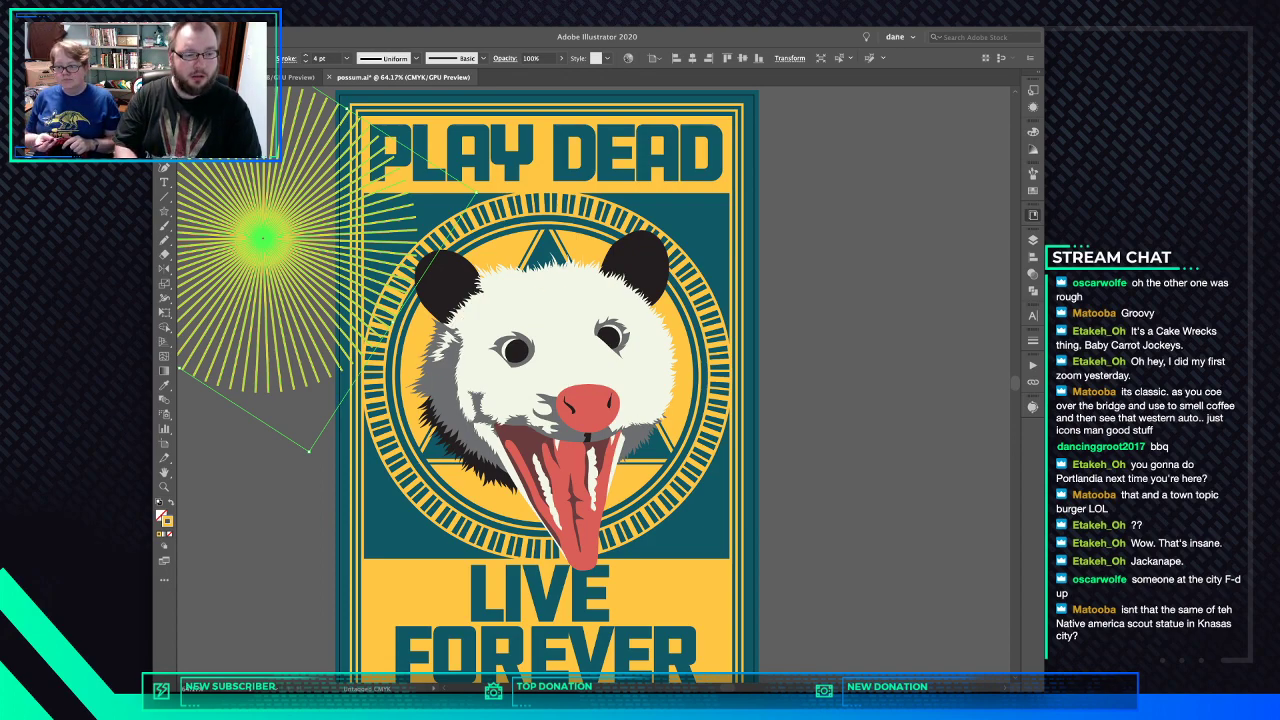
{"action": "key", "text": "shift+x"}
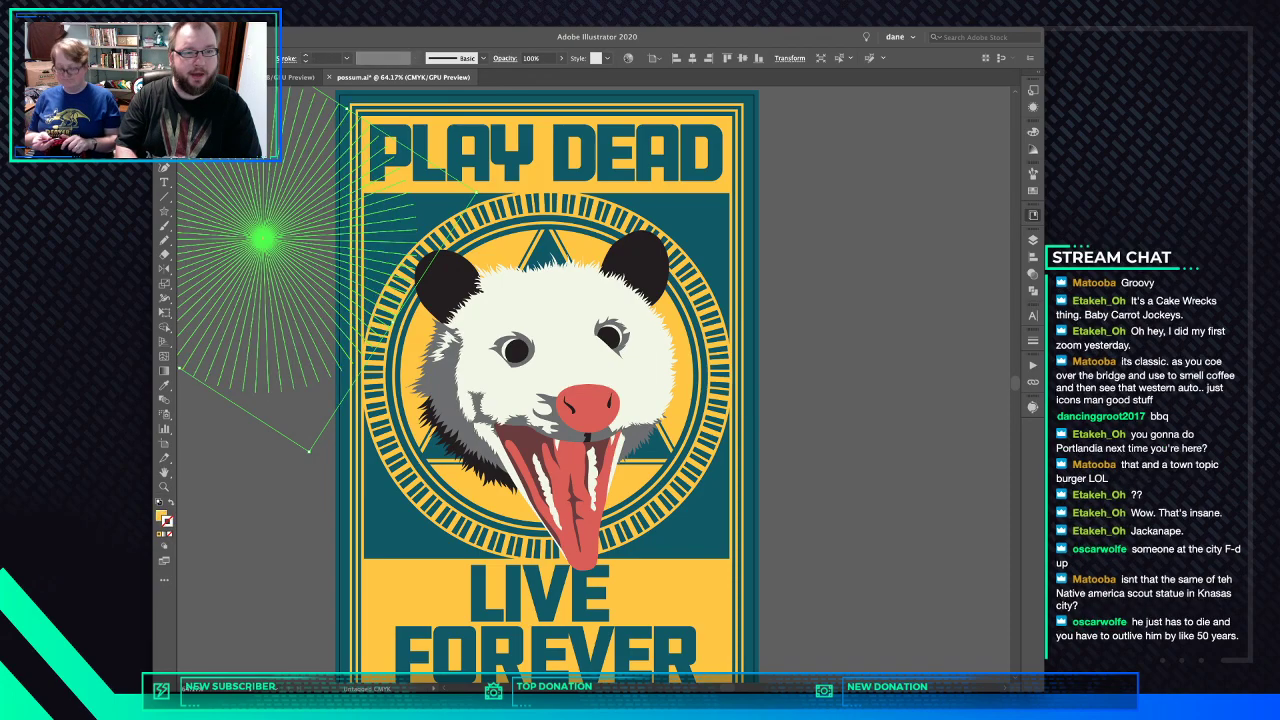
- Centre the starburst on the poster behind the possum's head and enlarge it until its rays extend past the poster's sides
{"action": "left_click_drag", "start_coordinate": [262, 237], "coordinate": [553, 380]}
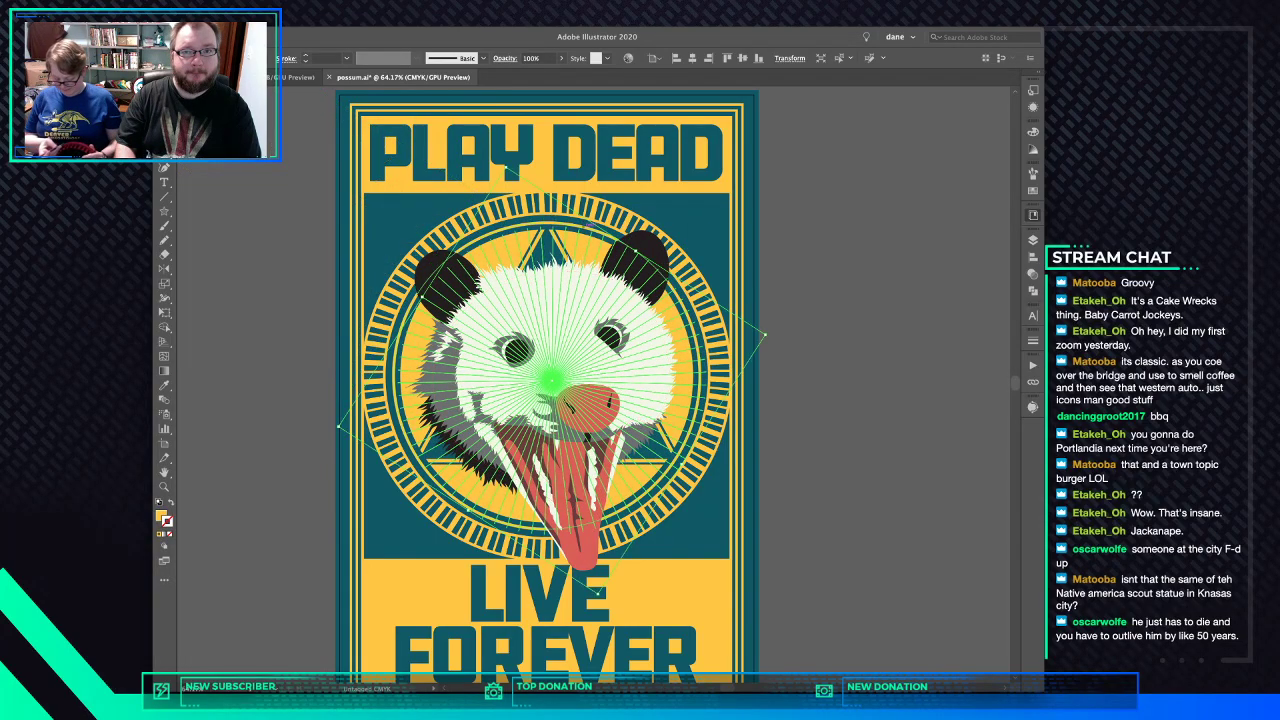
{"action": "left_click", "coordinate": [692, 58]}
{"action": "left_click", "coordinate": [743, 58]}
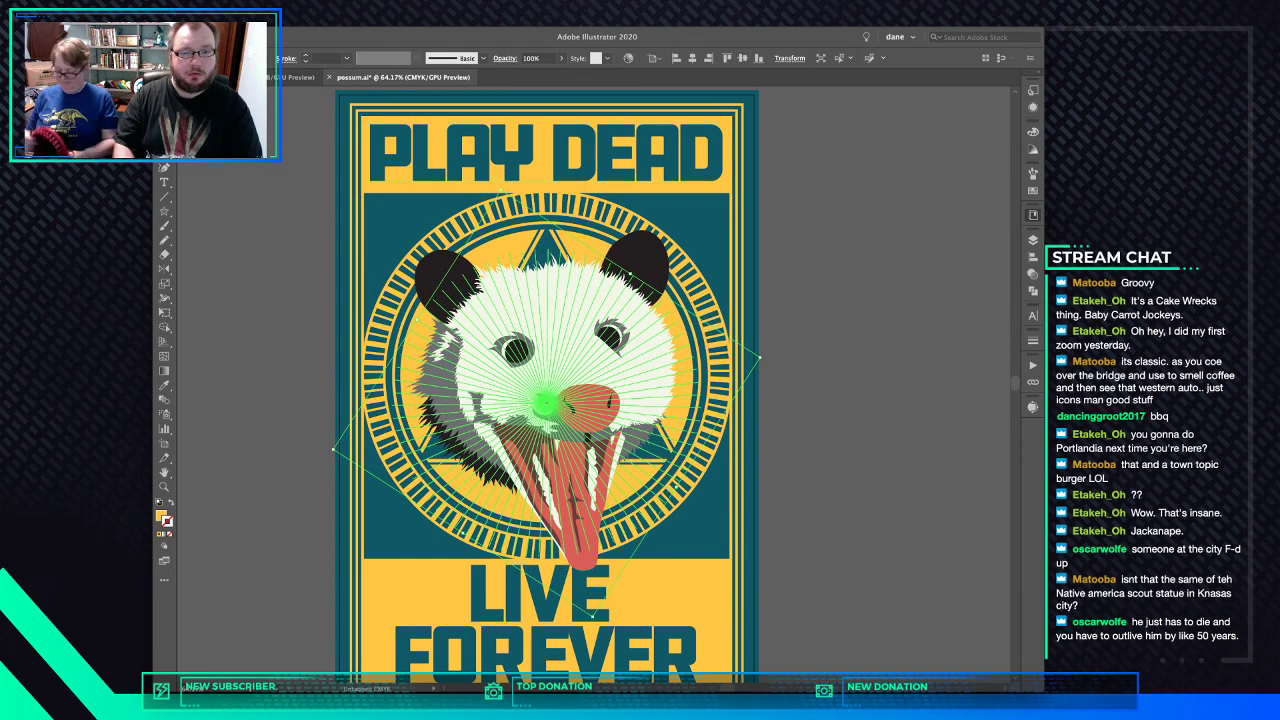
{"action": "left_click_drag", "start_coordinate": [630, 270], "coordinate": [738, 181]}
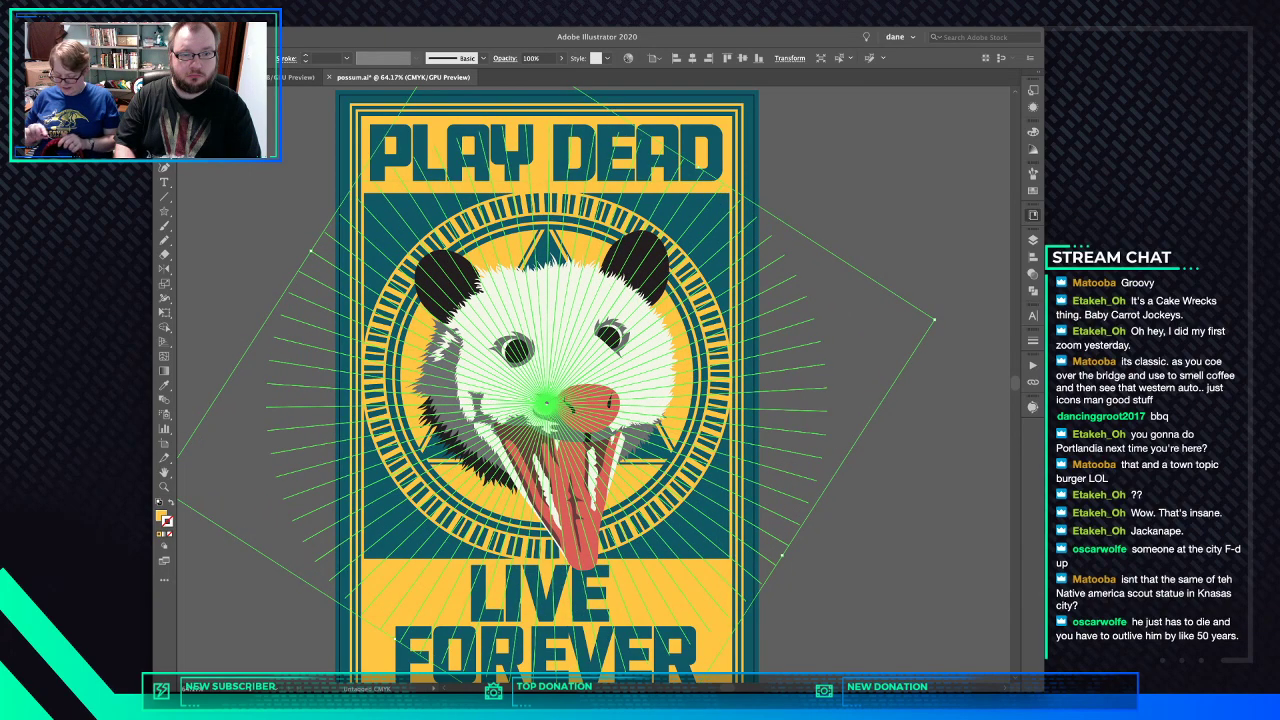
- Give the yellow starburst a matching yellow 1 pt stroke
{"action": "key", "text": "ctrl+shift+a"}
{"action": "key", "text": "ctrl+z"}
{"action": "left_click", "coordinate": [700, 207]}
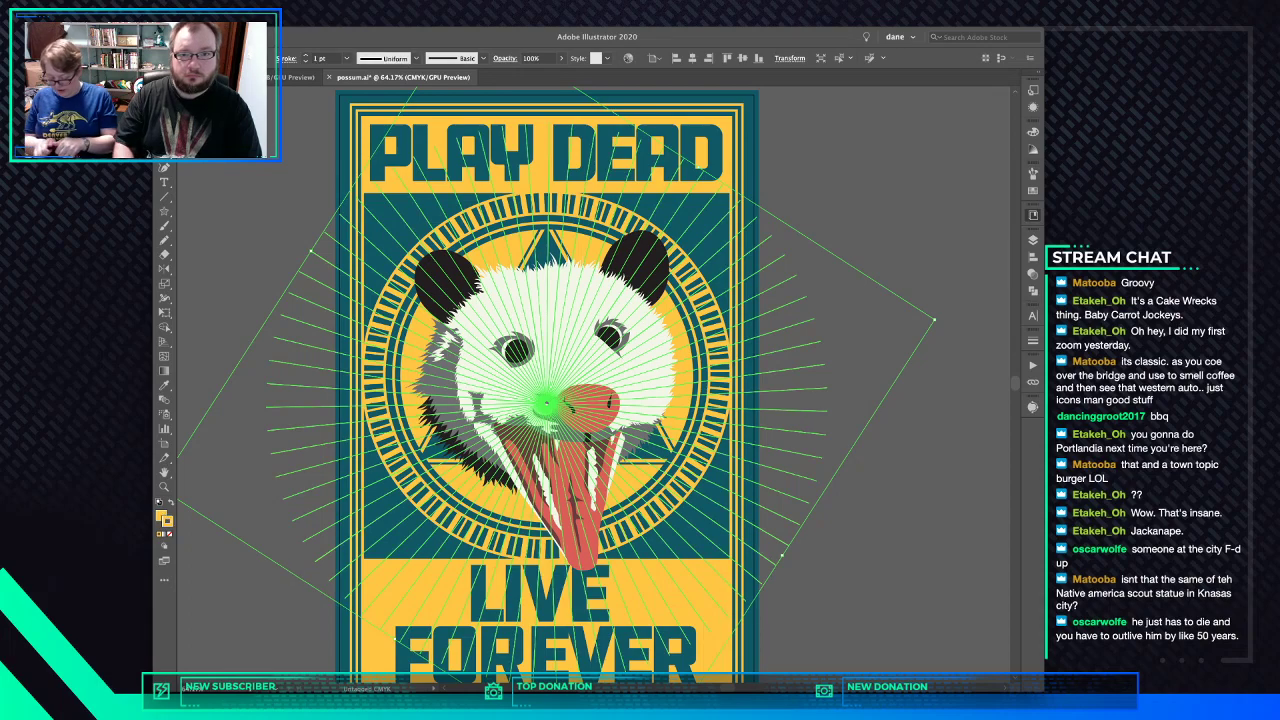
{"action": "key", "text": "ctrl+shift+a"}
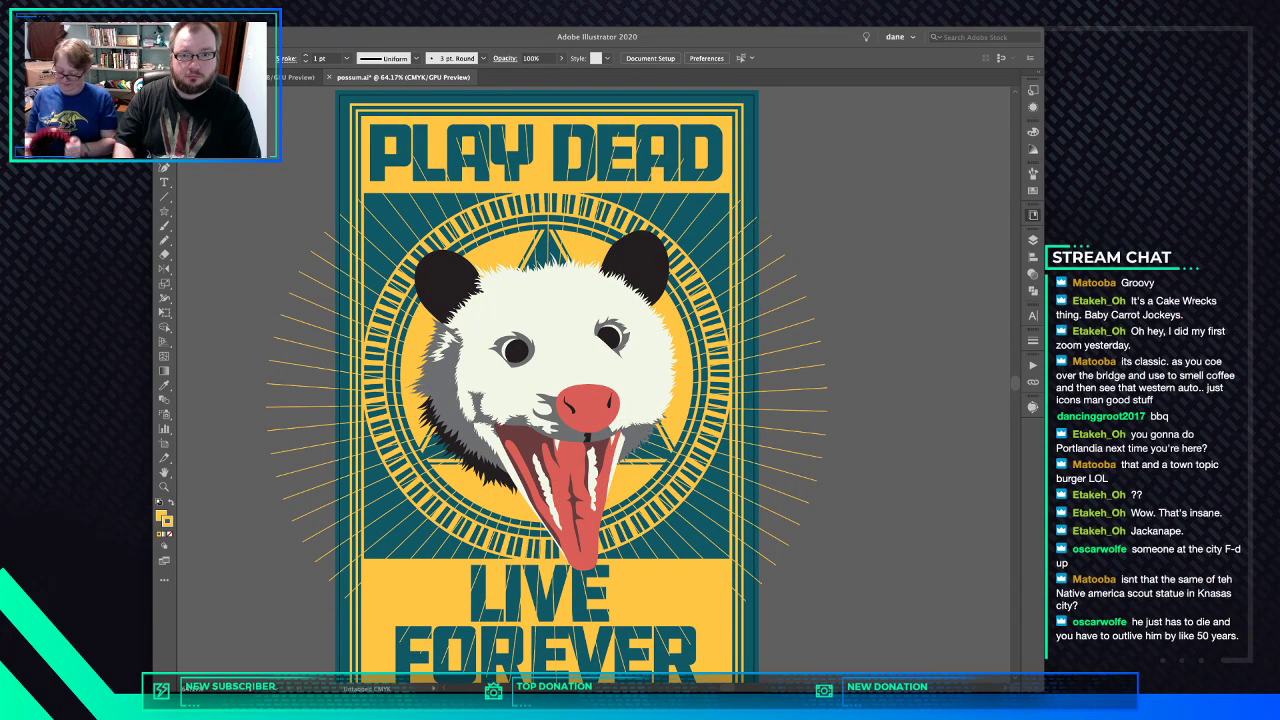
- Enlarge the starburst slightly more about its centre, and undo its deletion
{"action": "left_click", "coordinate": [545, 403]}
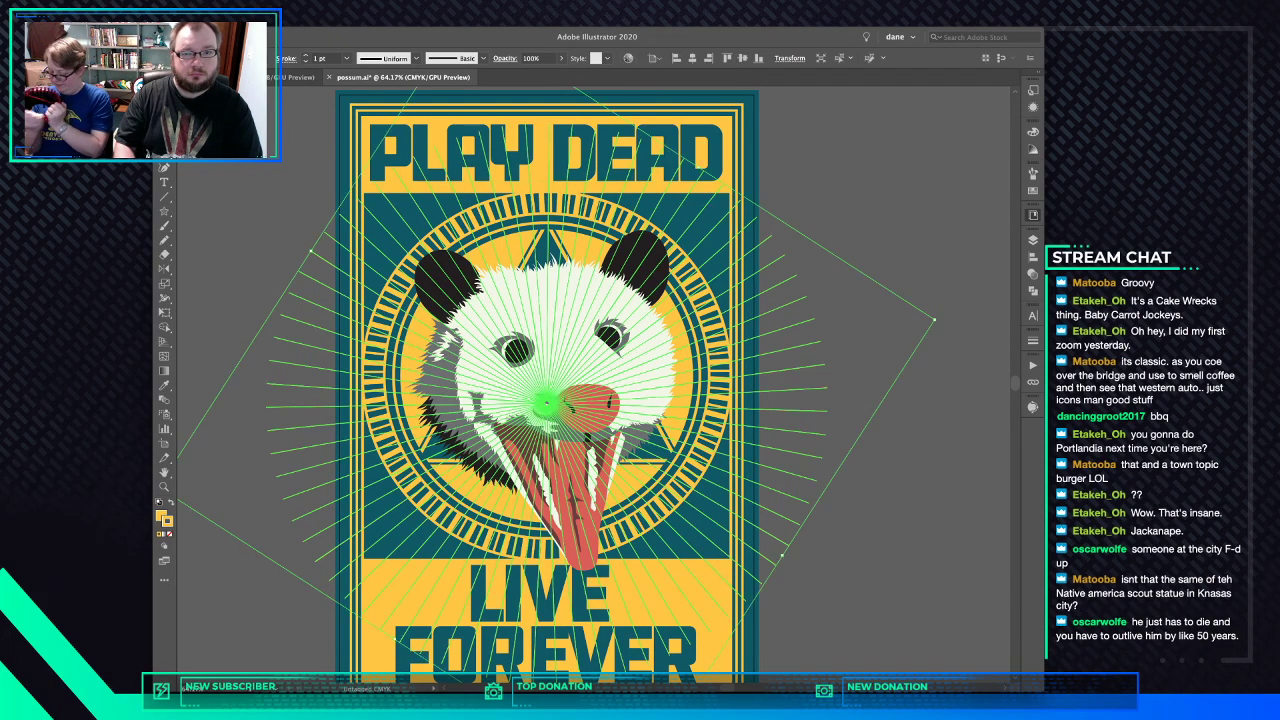
{"action": "left_click_drag", "start_coordinate": [732, 174], "coordinate": [742, 143]}
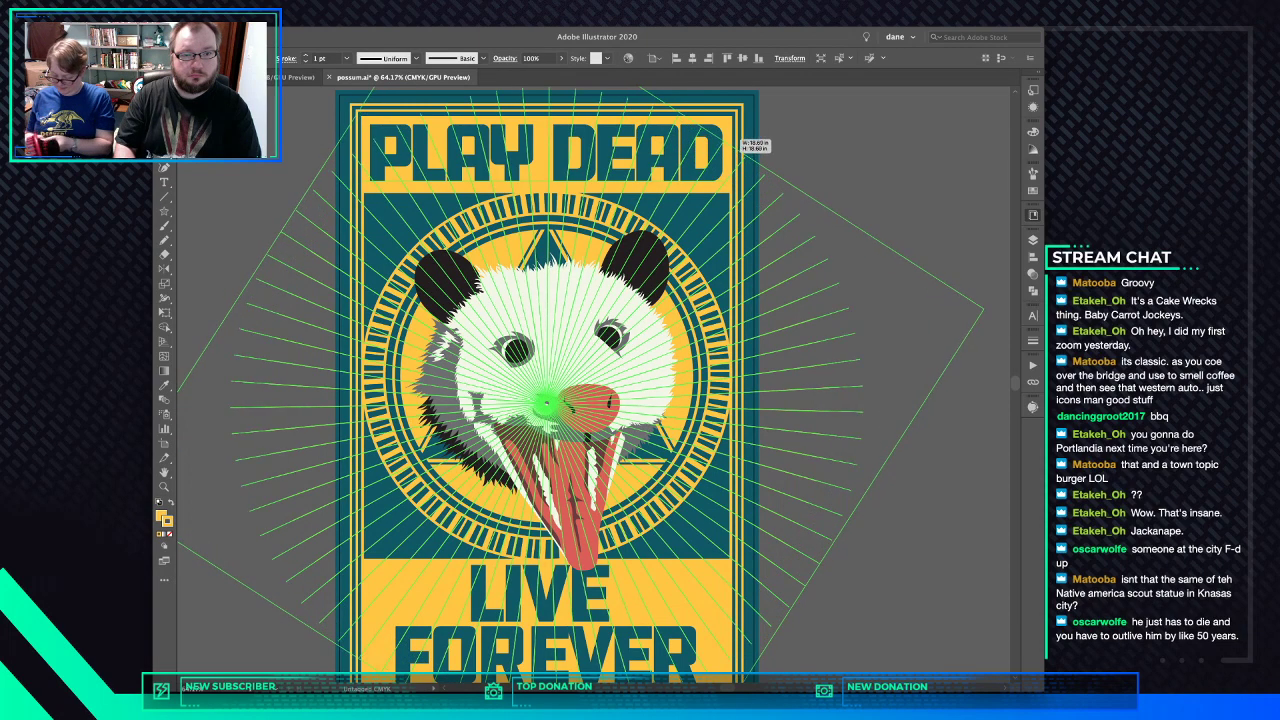
{"action": "key", "text": "Delete"}
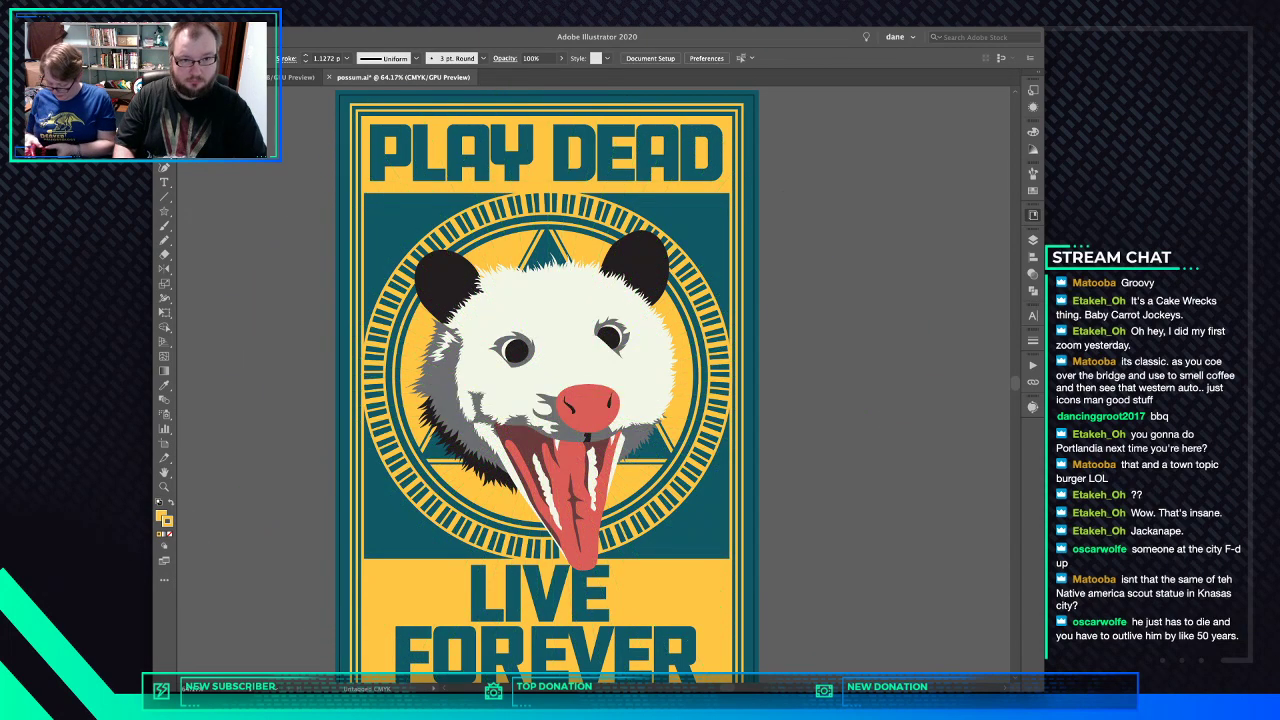
{"action": "key", "text": "ctrl+z"}
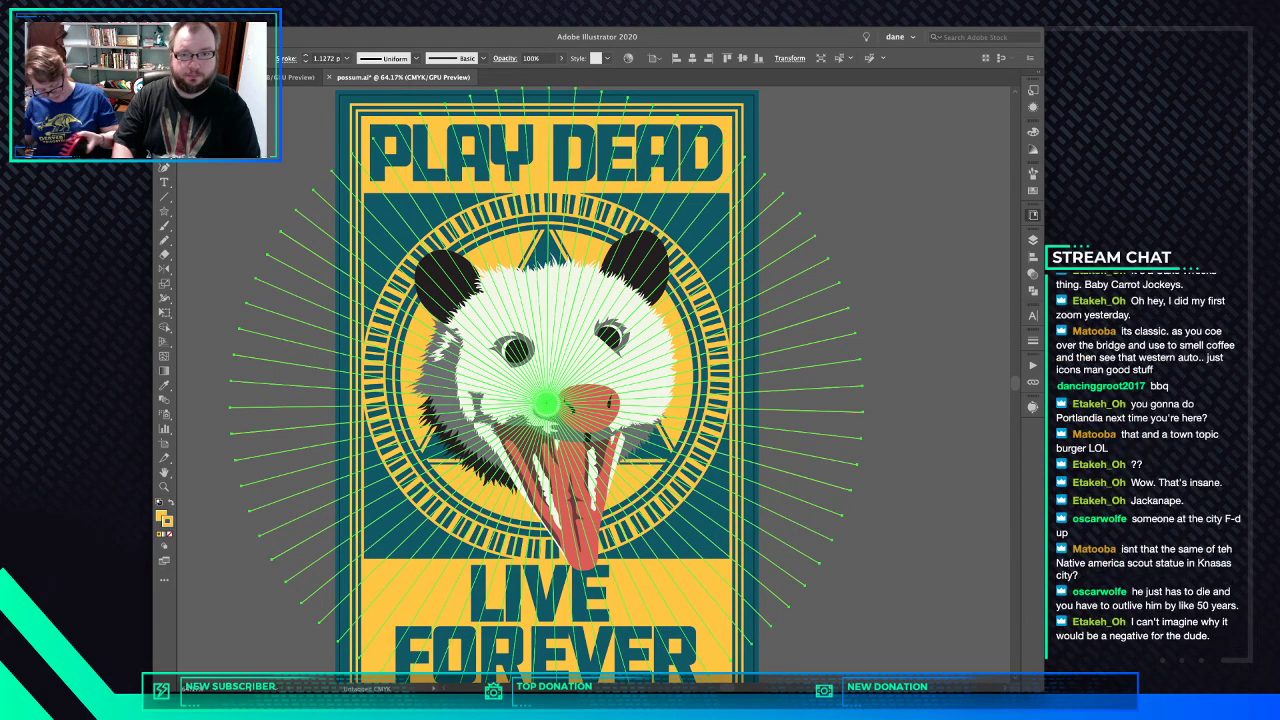
{"action": "key", "text": "super+shift+a"}
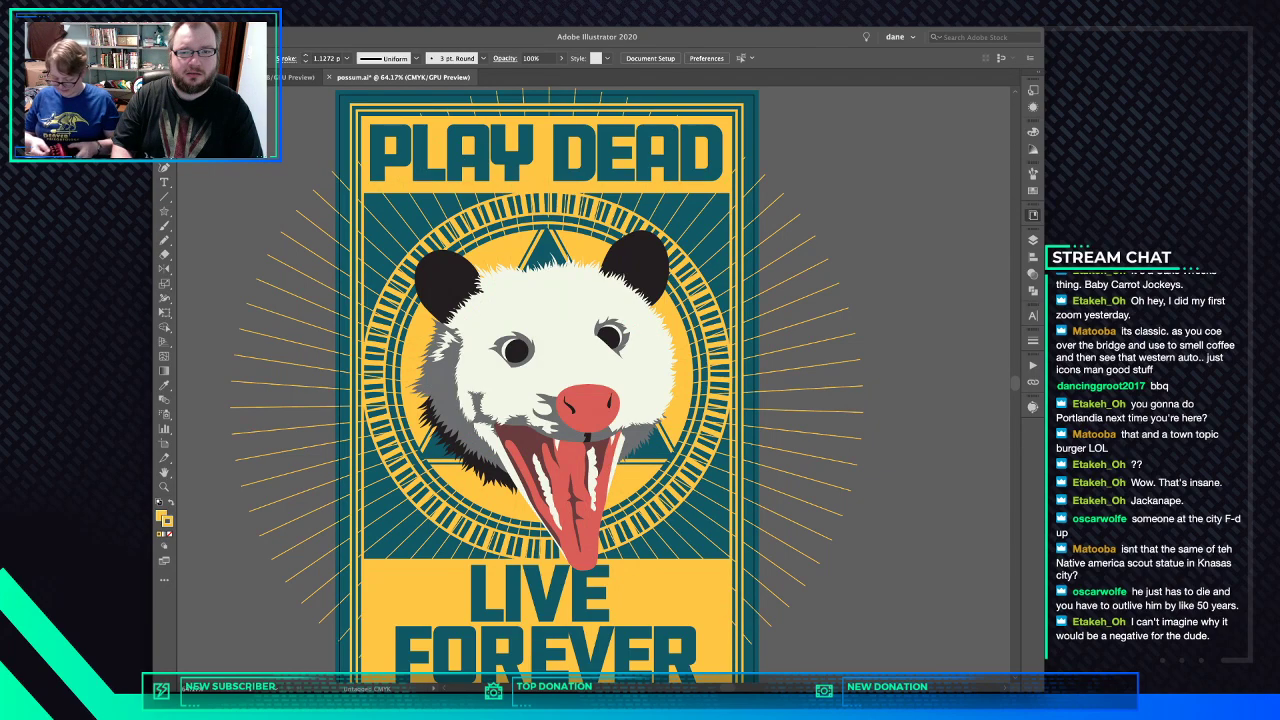
- Reset the rotated bounding box of the yellow starburst so it sits square to the poster
{"action": "left_click", "coordinate": [545, 403]}
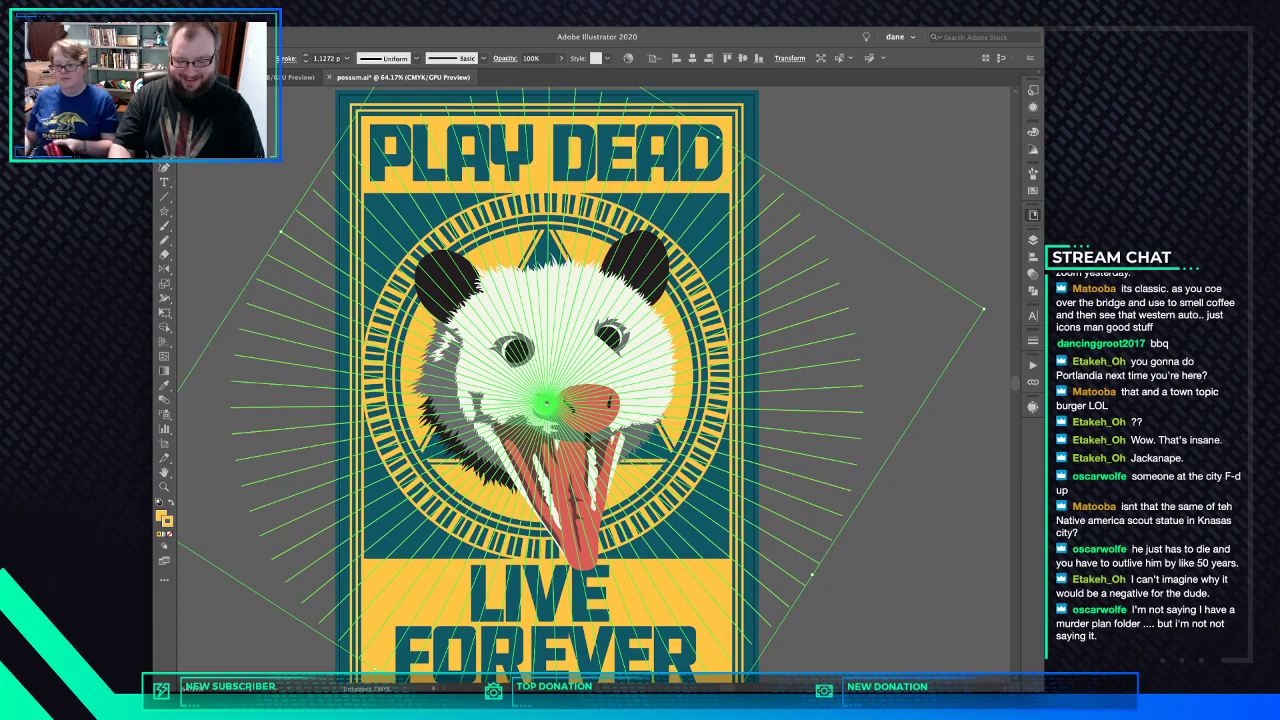
{"action": "key", "text": "ctrl+minus"}
{"action": "key", "text": "ctrl+minus"}
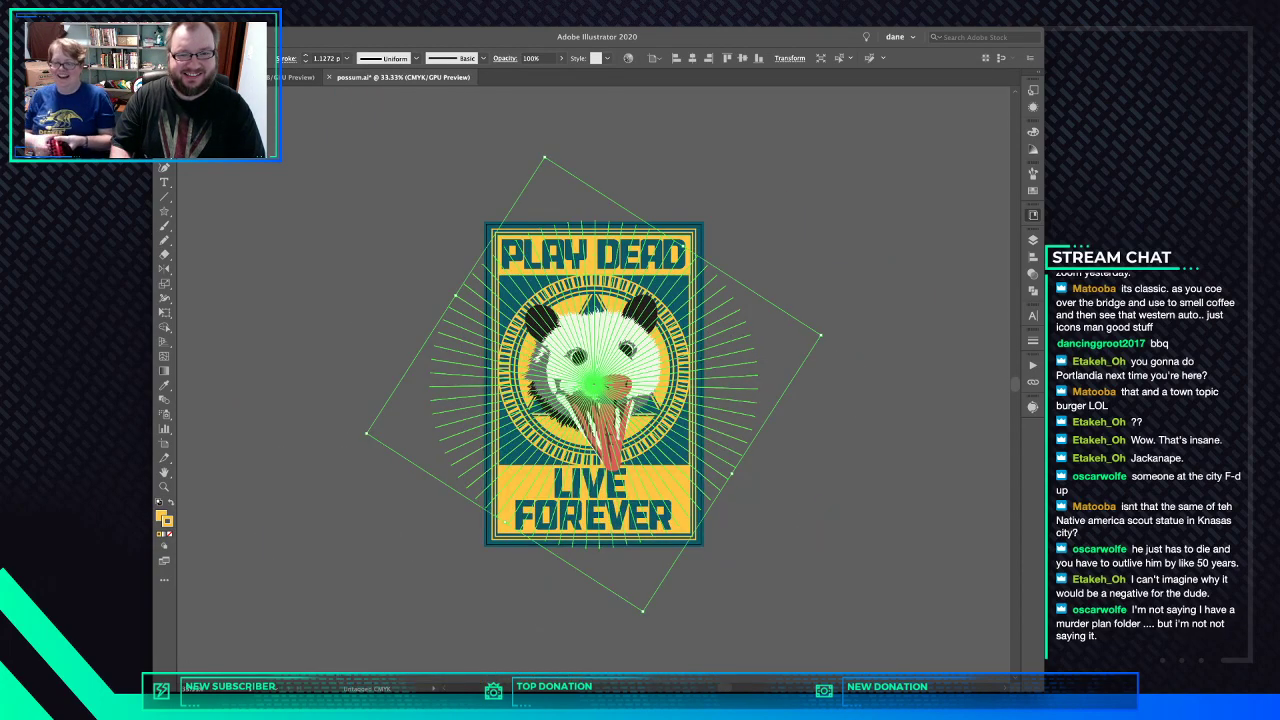
{"action": "left_click_drag", "start_coordinate": [701, 239], "coordinate": [596, 199]}
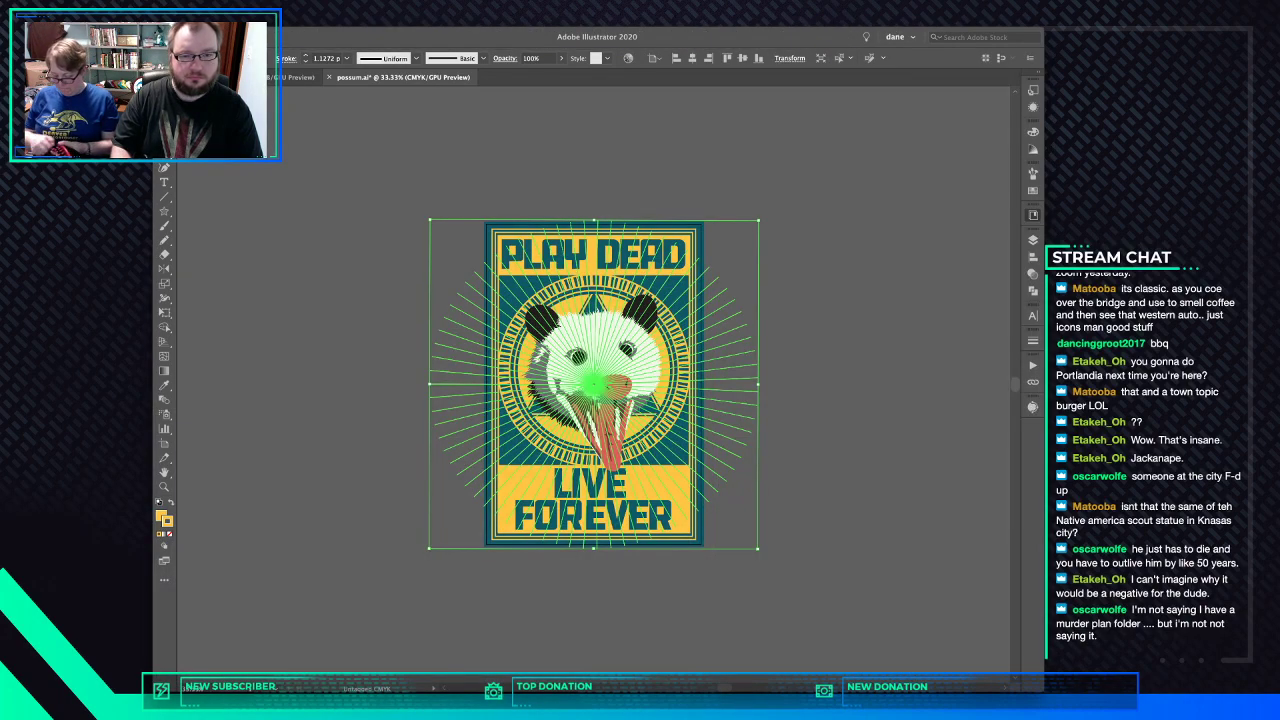
{"action": "key", "text": "shift+super+a"}
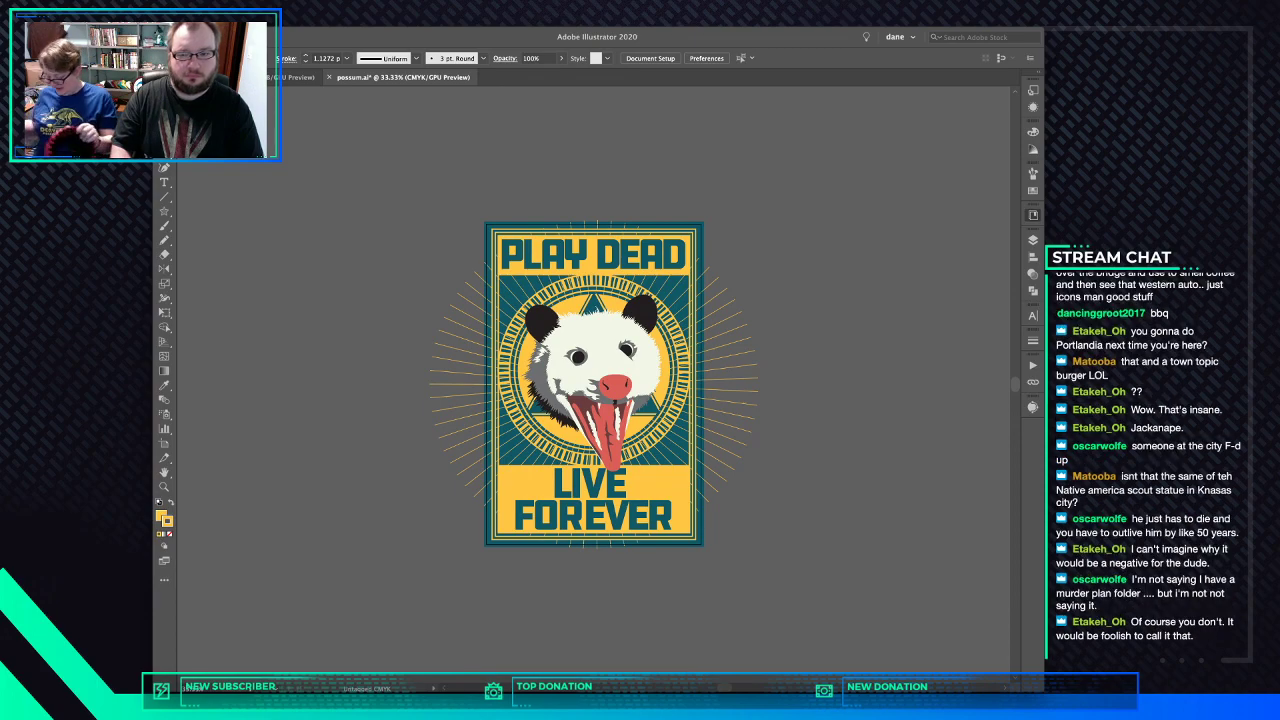
{"action": "key", "text": "super+a"}
{"action": "key", "text": "shift+super+a"}
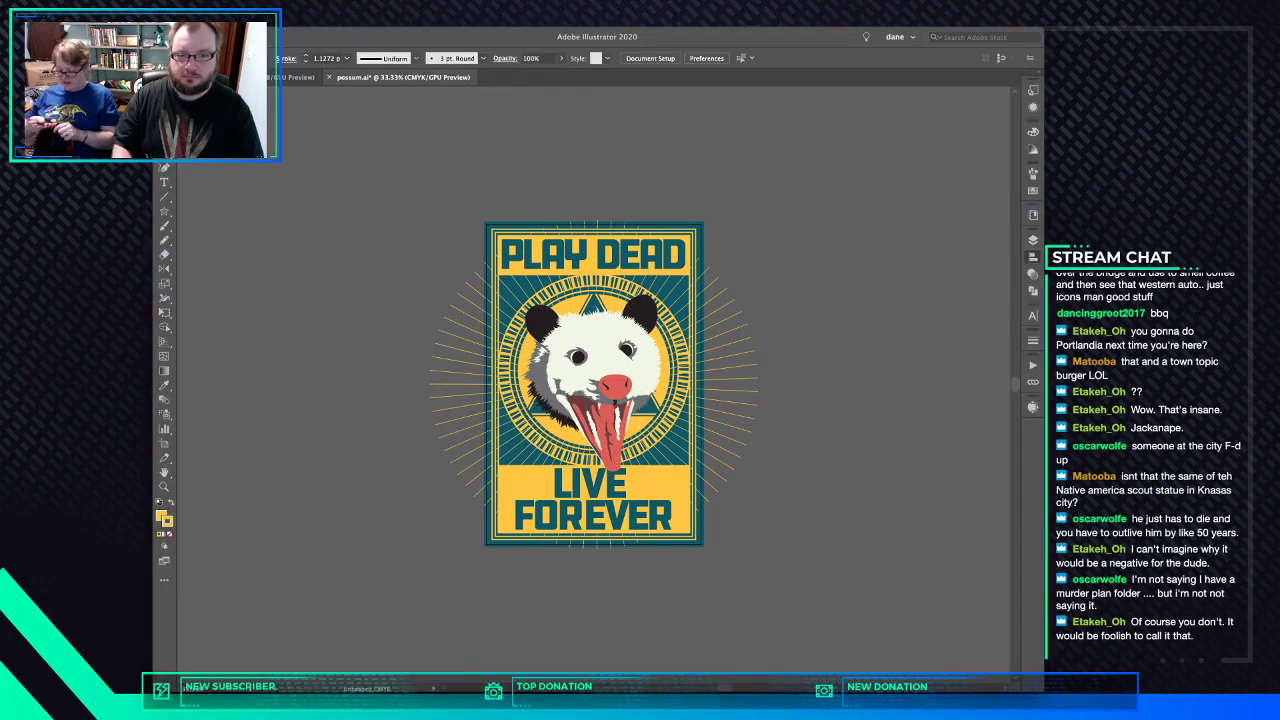
{"action": "left_click", "coordinate": [460, 384]}
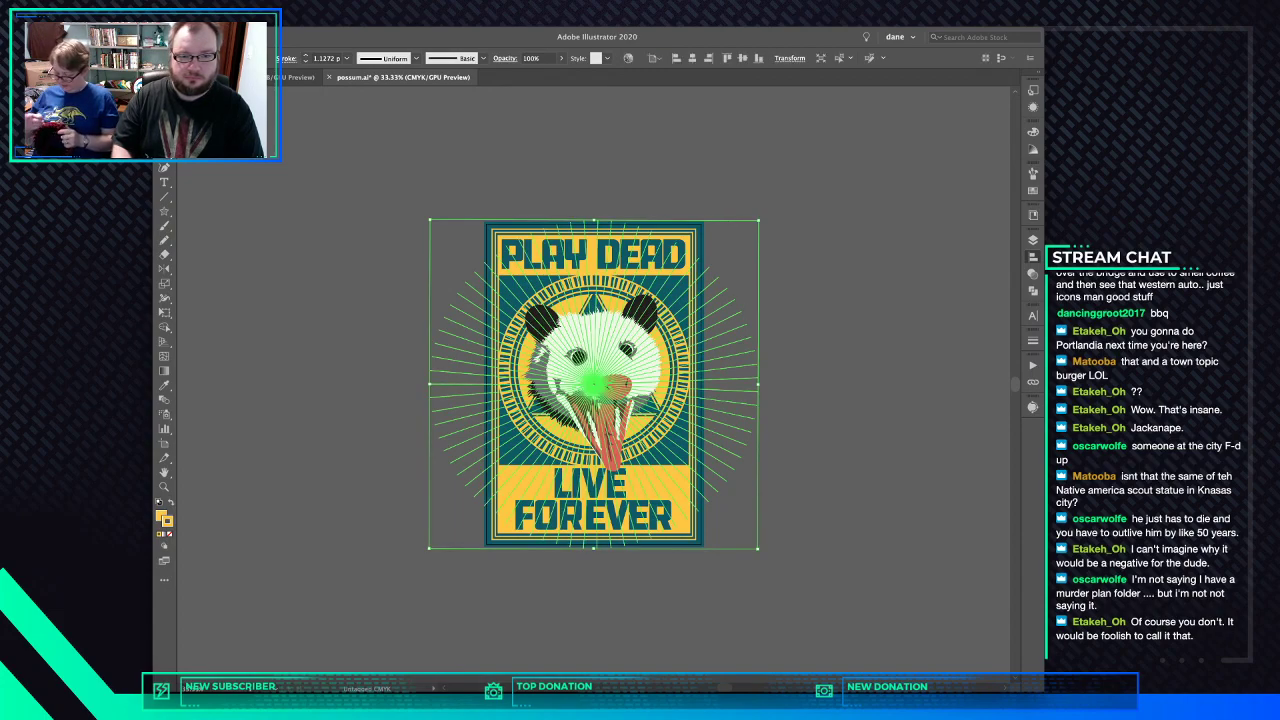
{"action": "key", "text": "shift+super+a"}
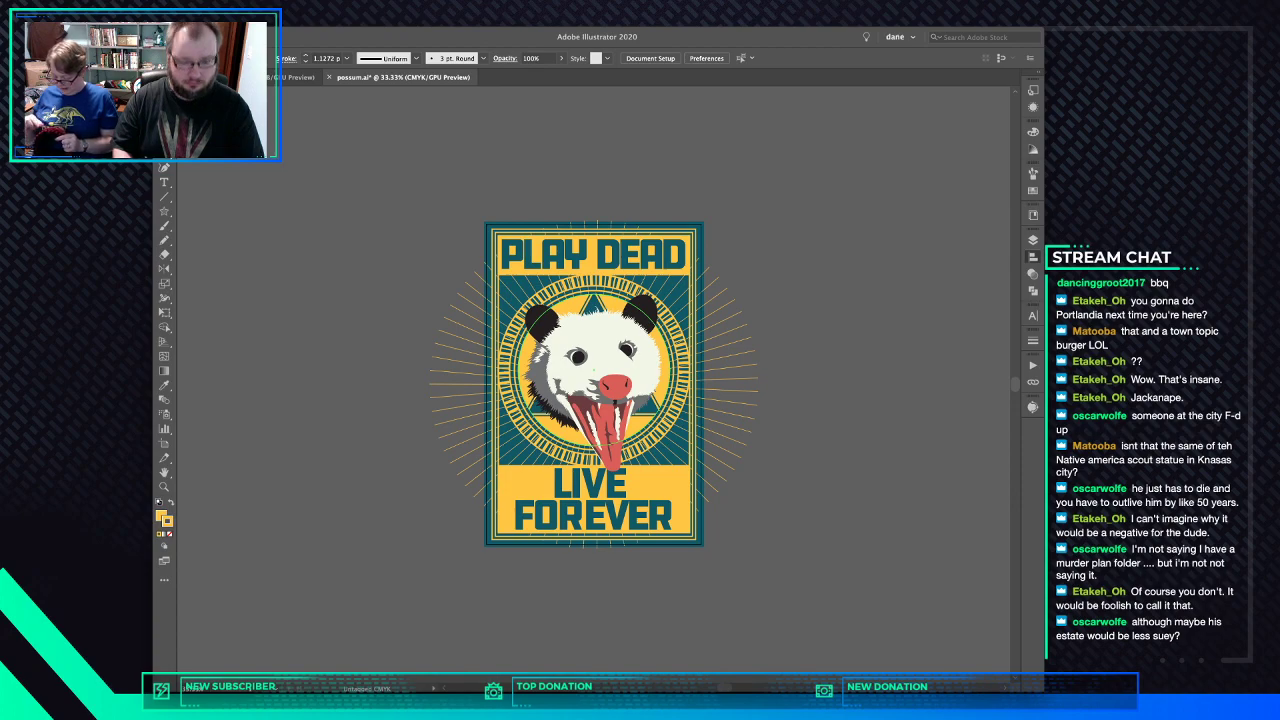
- Add an enlarged yellow circle behind the possum's head, concentric with the ring and as wide as the square frame
{"action": "left_click", "coordinate": [669, 370]}
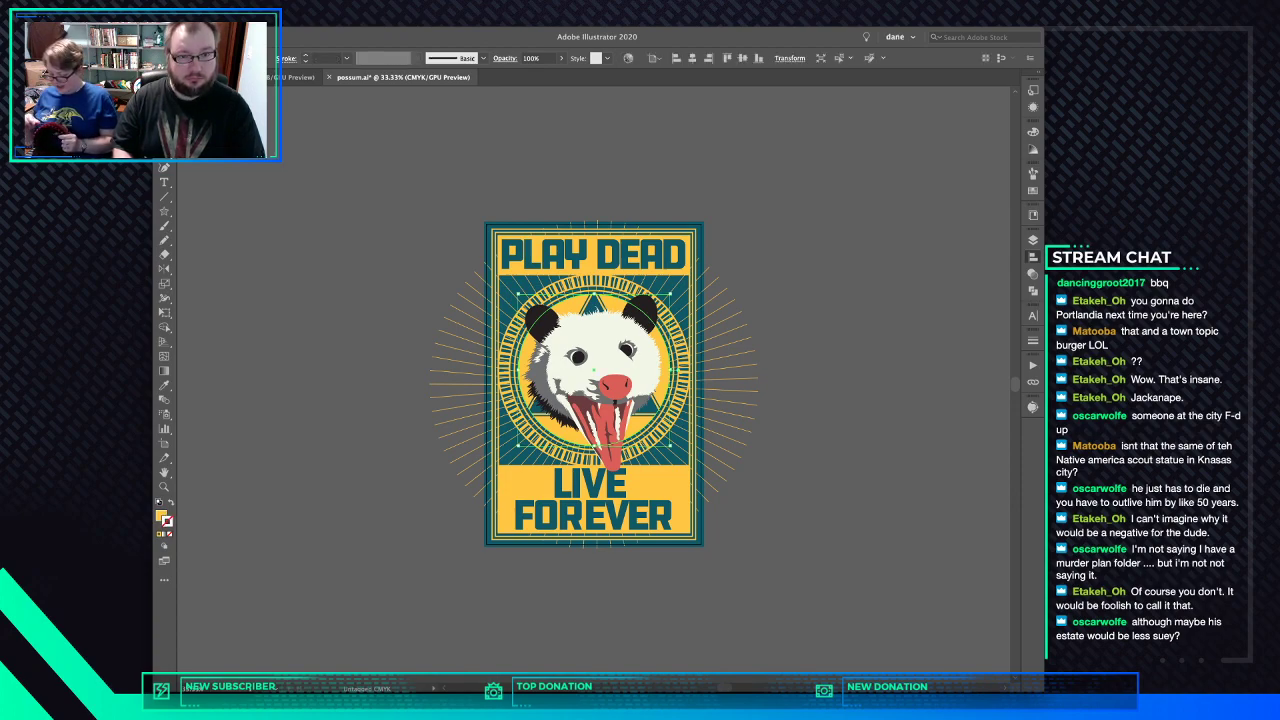
{"action": "left_click_drag", "start_coordinate": [594, 293], "coordinate": [599, 272]}
{"action": "left_click", "coordinate": [596, 368]}
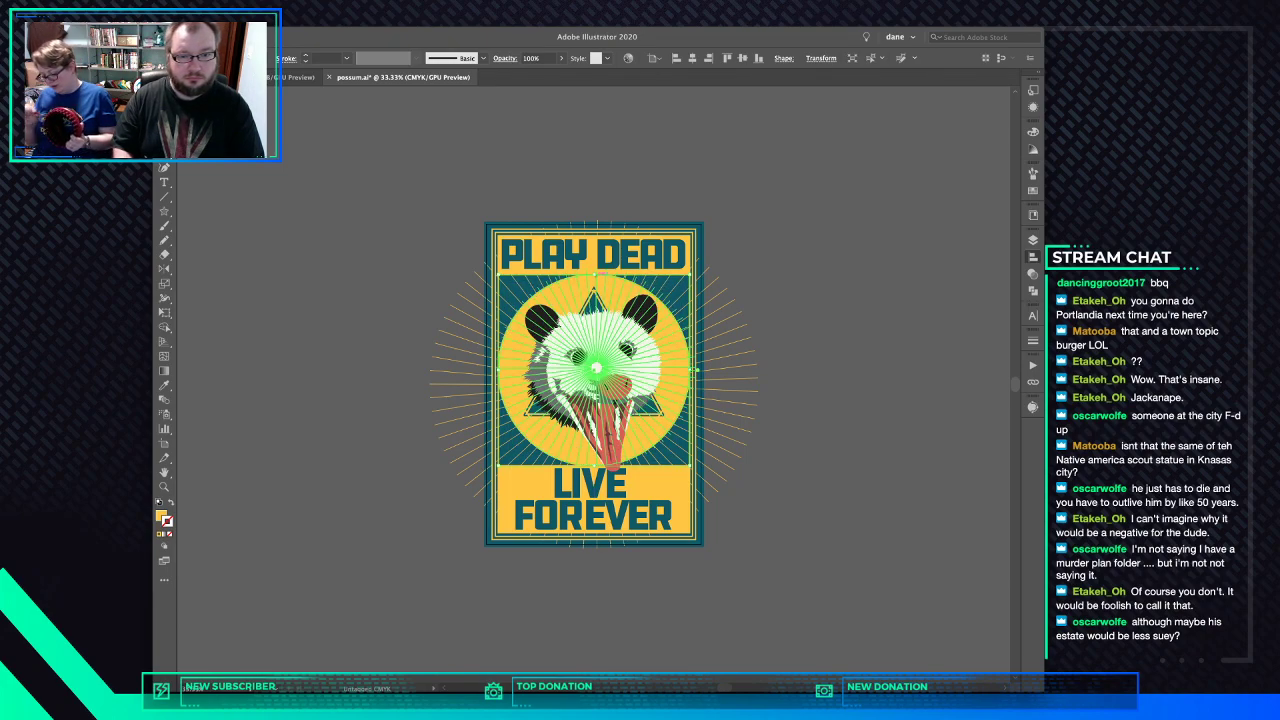
{"action": "key", "text": "ctrl+bracketleft"}
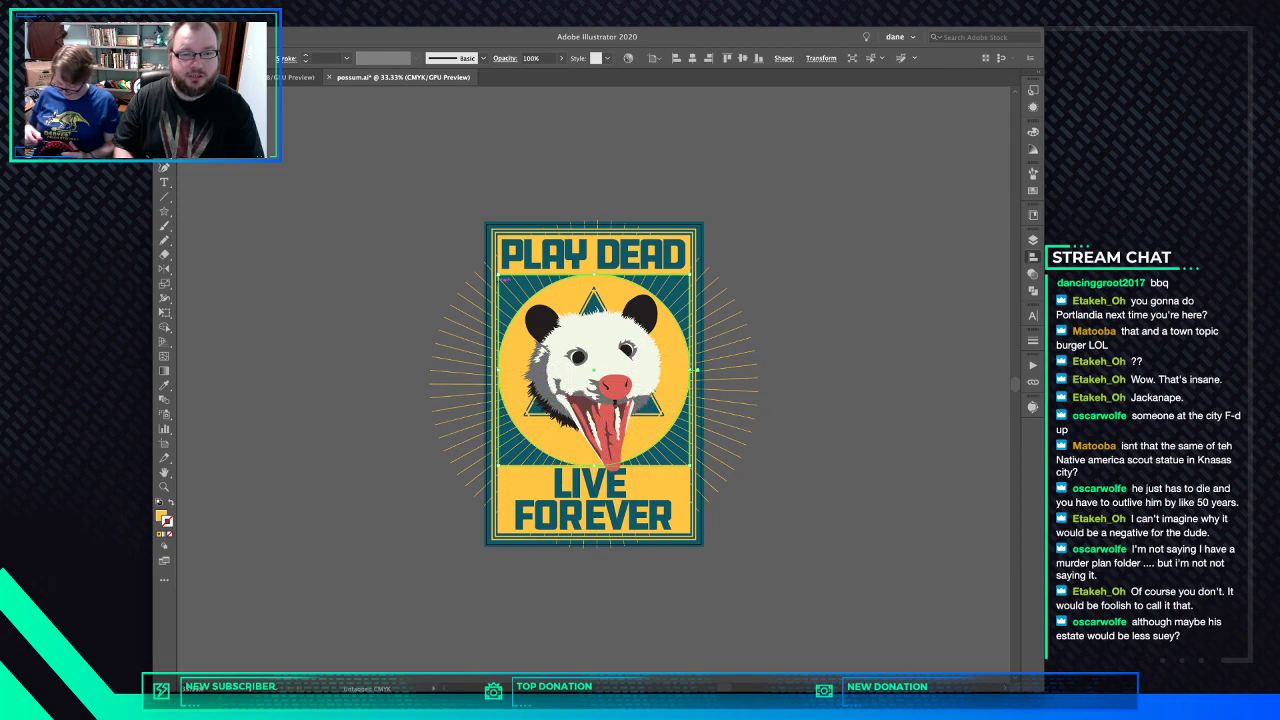
{"action": "key", "text": "super+shift+a"}
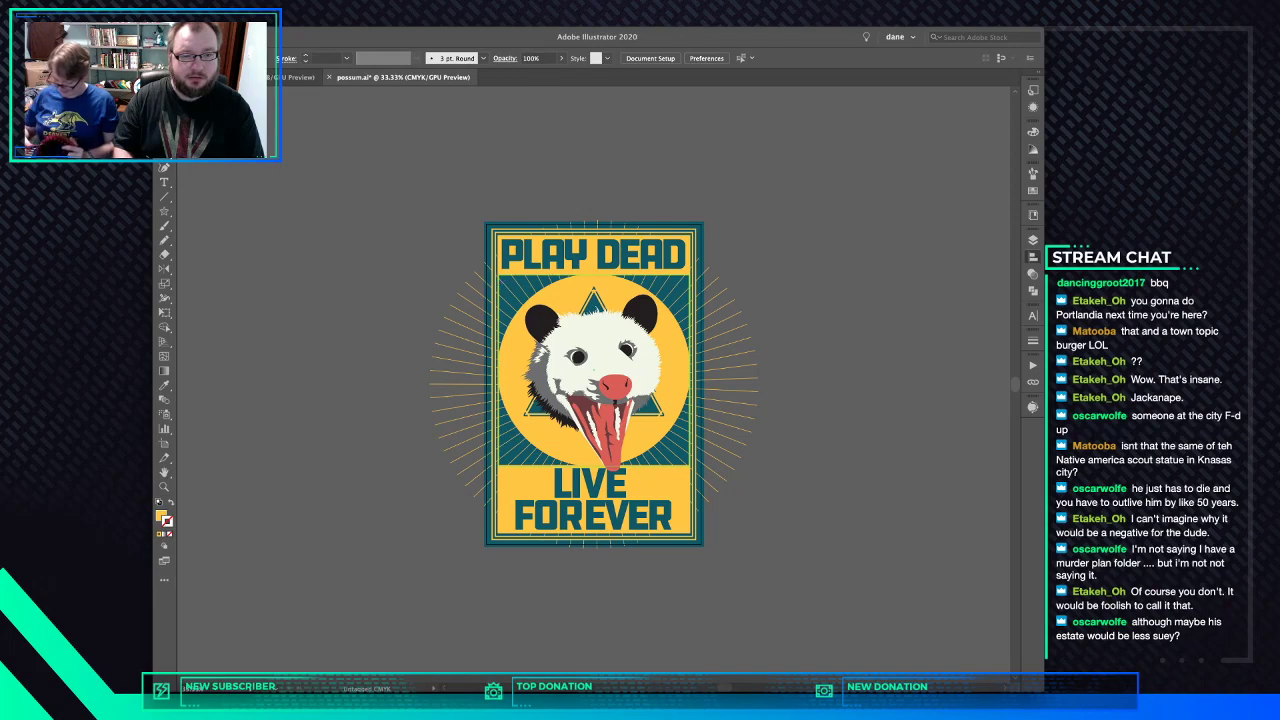
- Try to combine the yellow starburst and the enlarged yellow circle into one compound shape
{"action": "left_click", "coordinate": [499, 283]}
{"action": "key", "text": "super+a"}
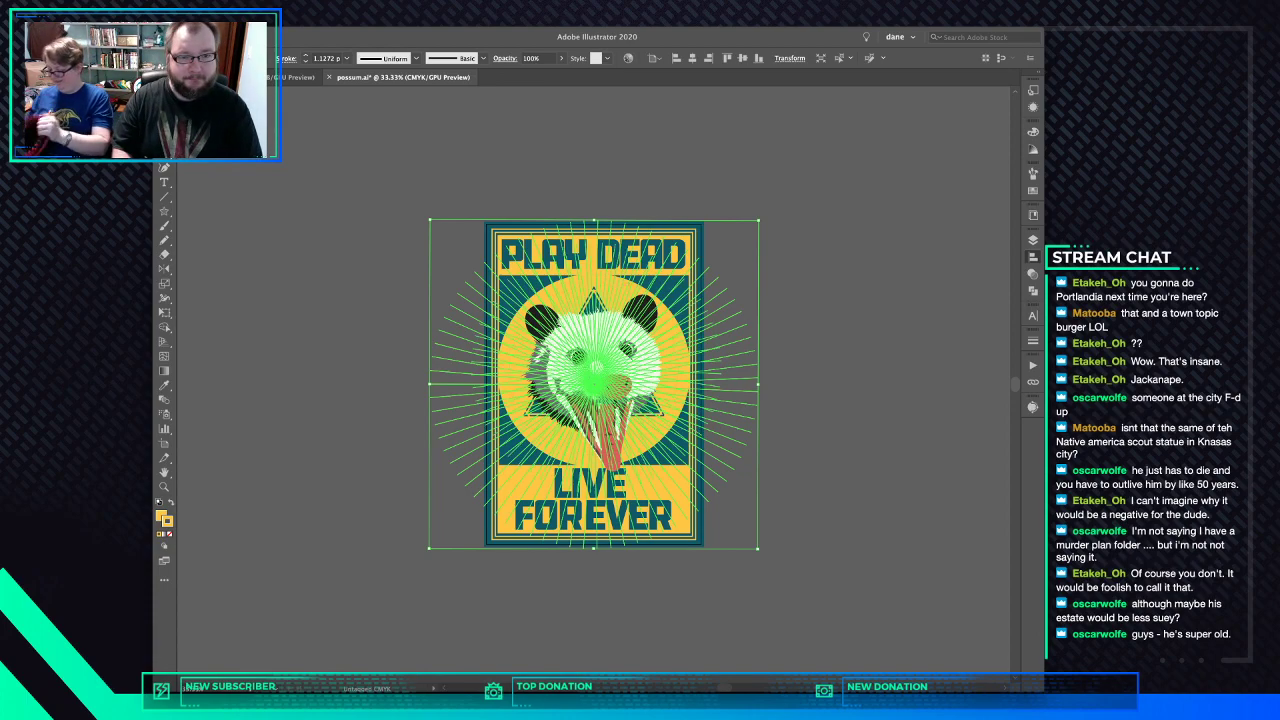
{"action": "key", "text": "a"}
{"action": "key", "text": "v"}
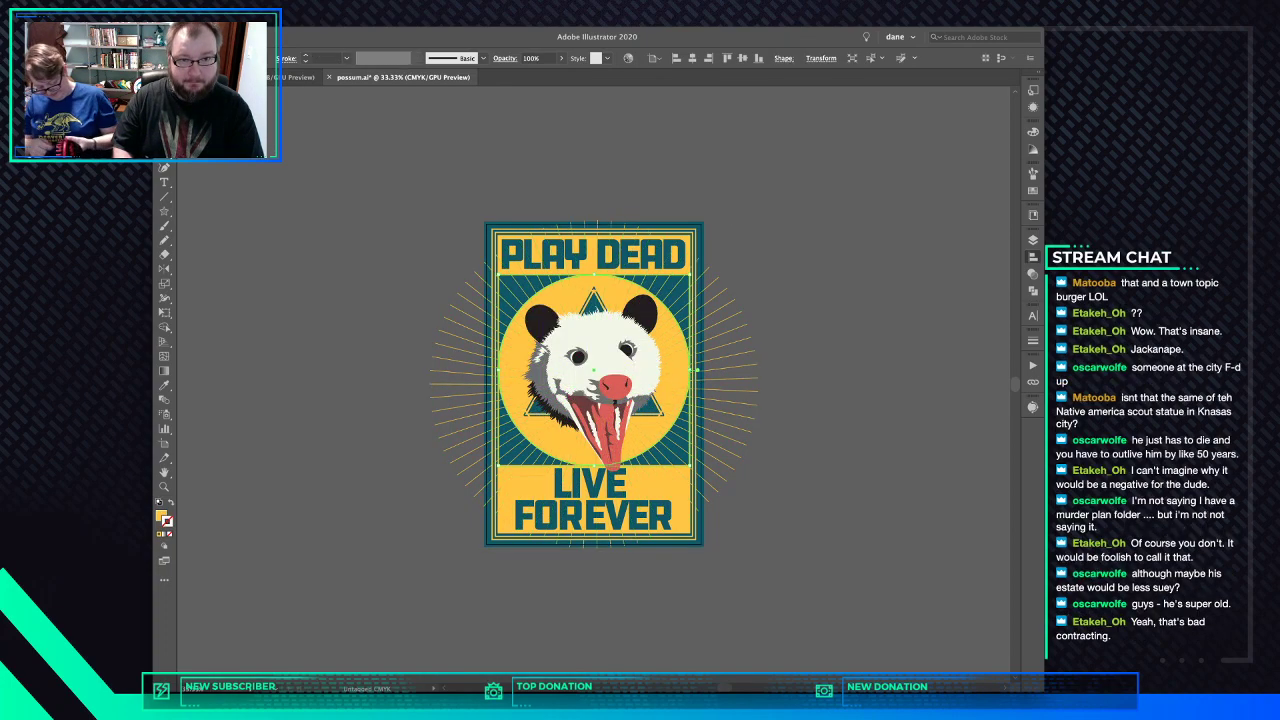
{"action": "key", "text": "super+a"}
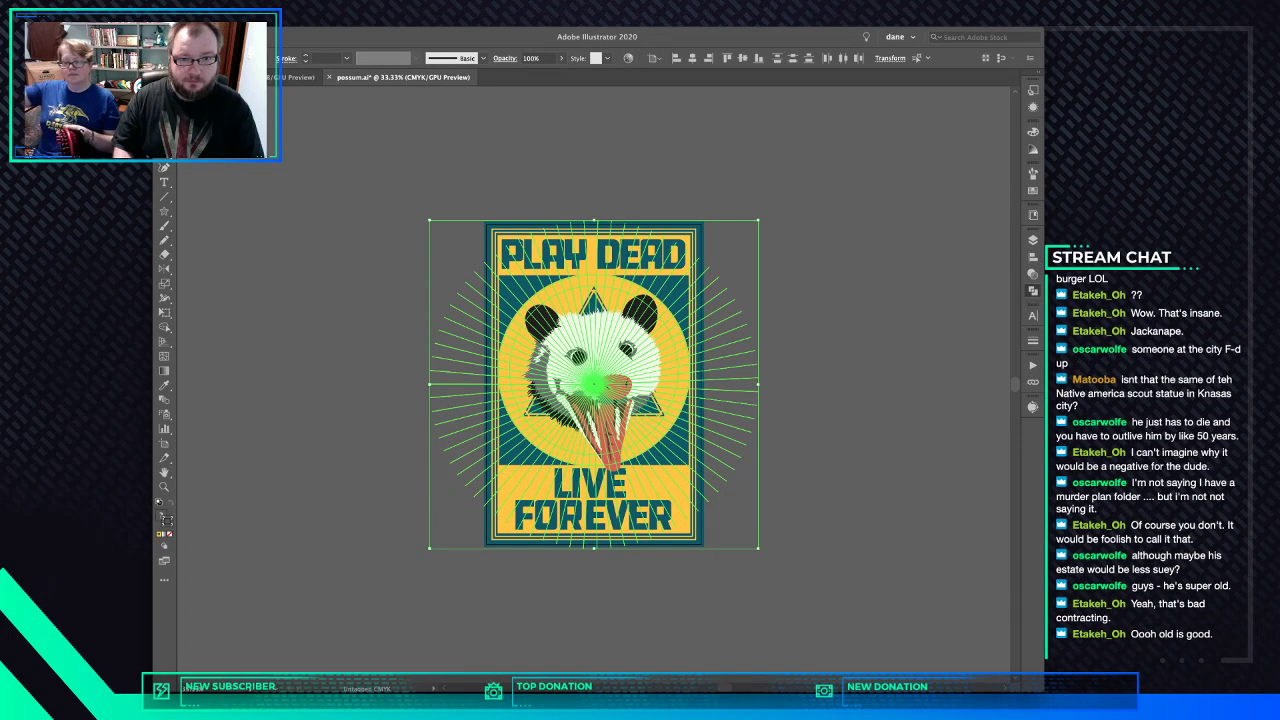
{"action": "key", "text": "super+8"}
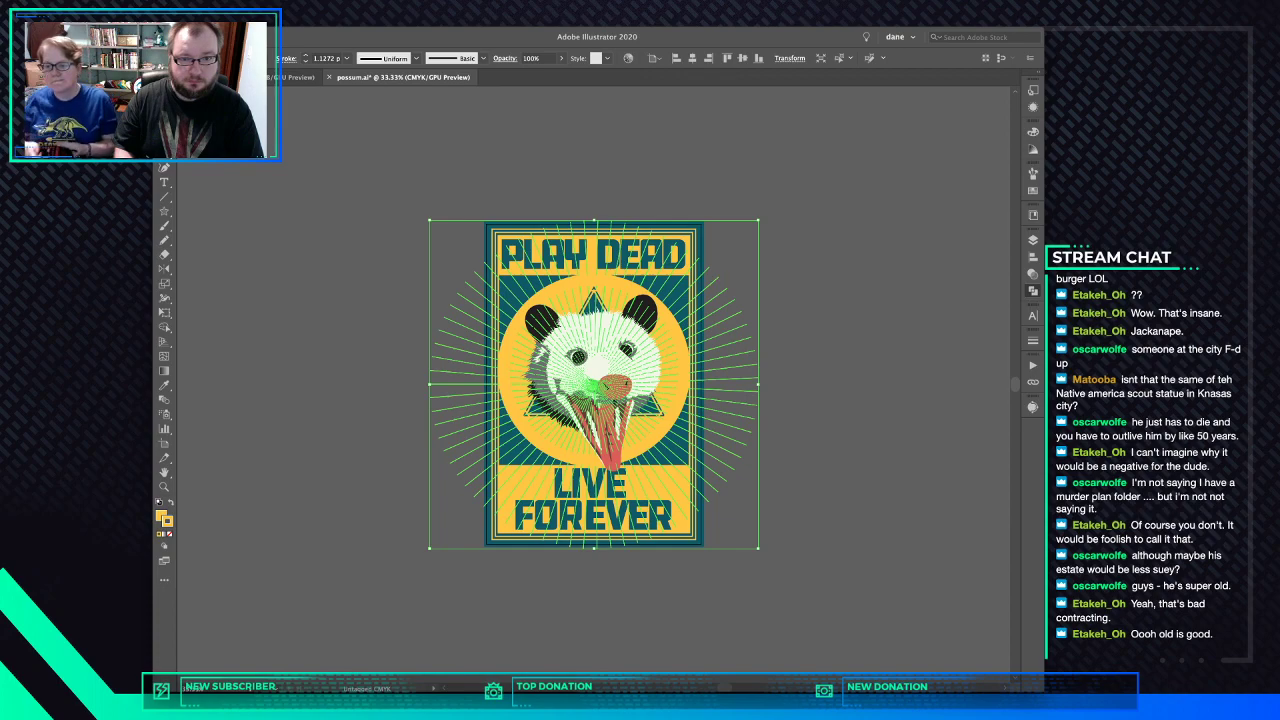
{"action": "key", "text": "super+shift+a"}
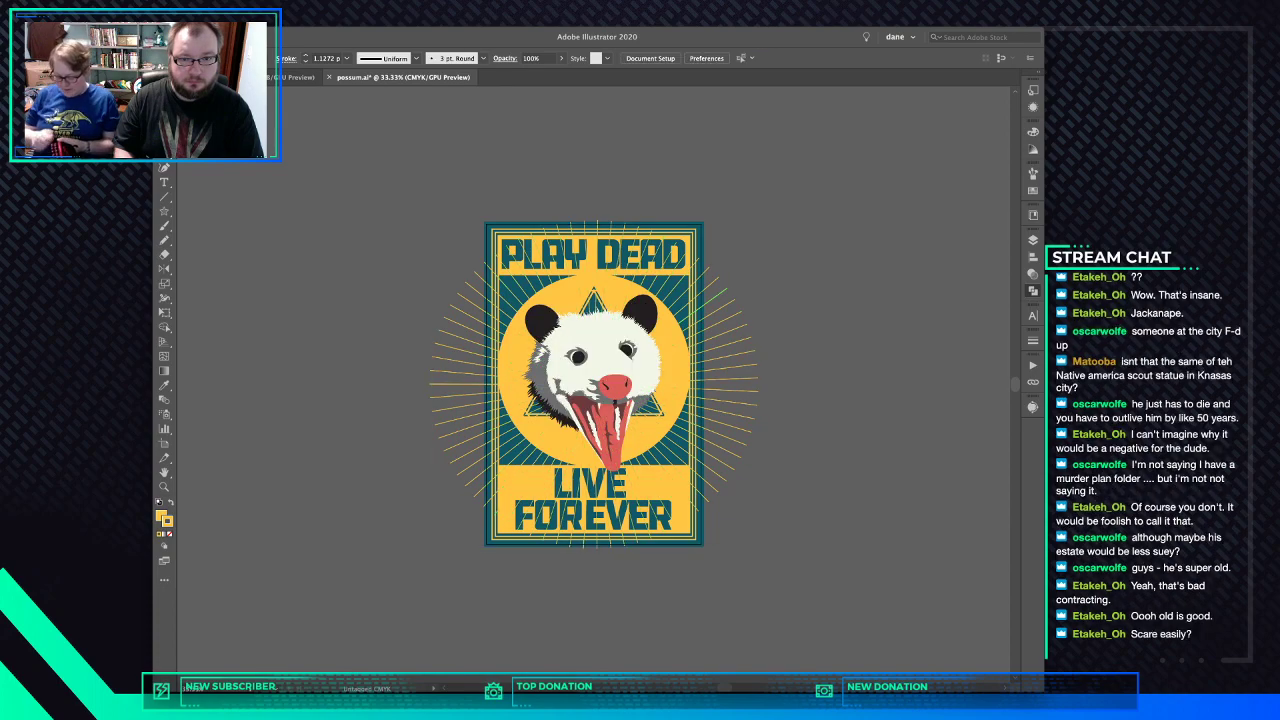
{"action": "left_click", "coordinate": [716, 294]}
{"action": "key", "text": "super+shift+a"}
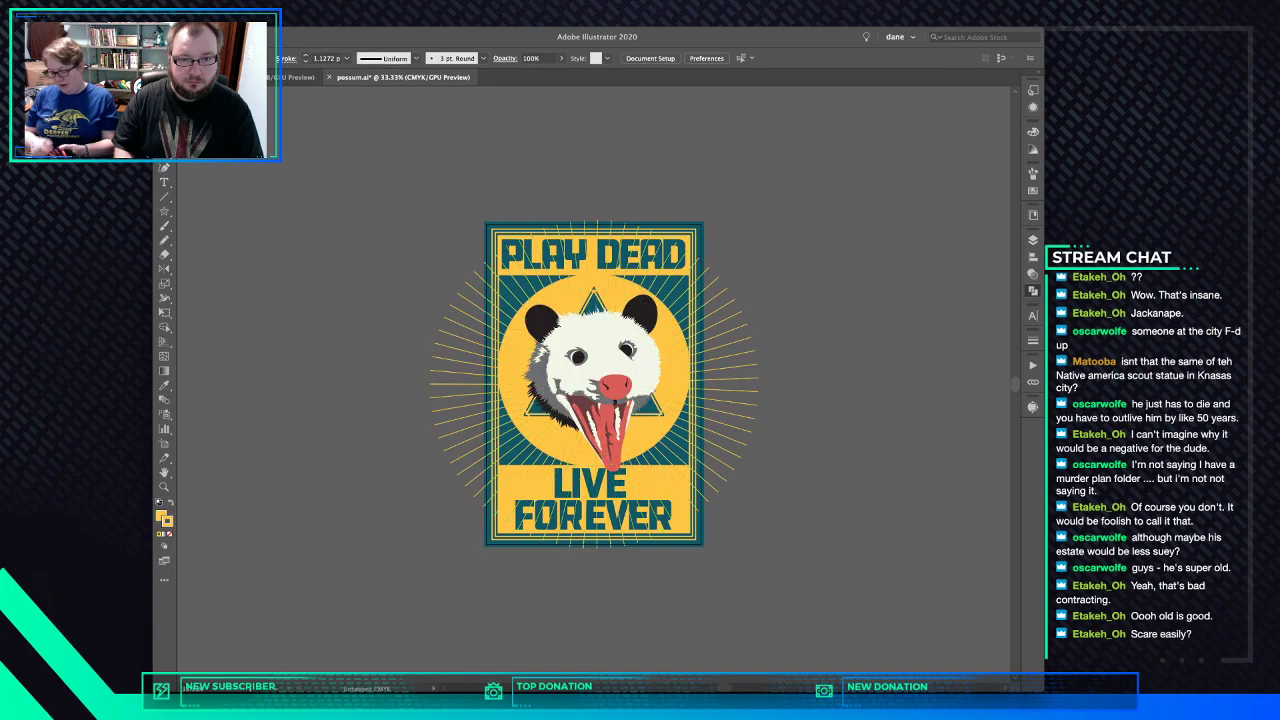
- Combine the enlarged yellow circle with the square frame around the ring into one compound shape
{"action": "left_click", "coordinate": [672, 309]}
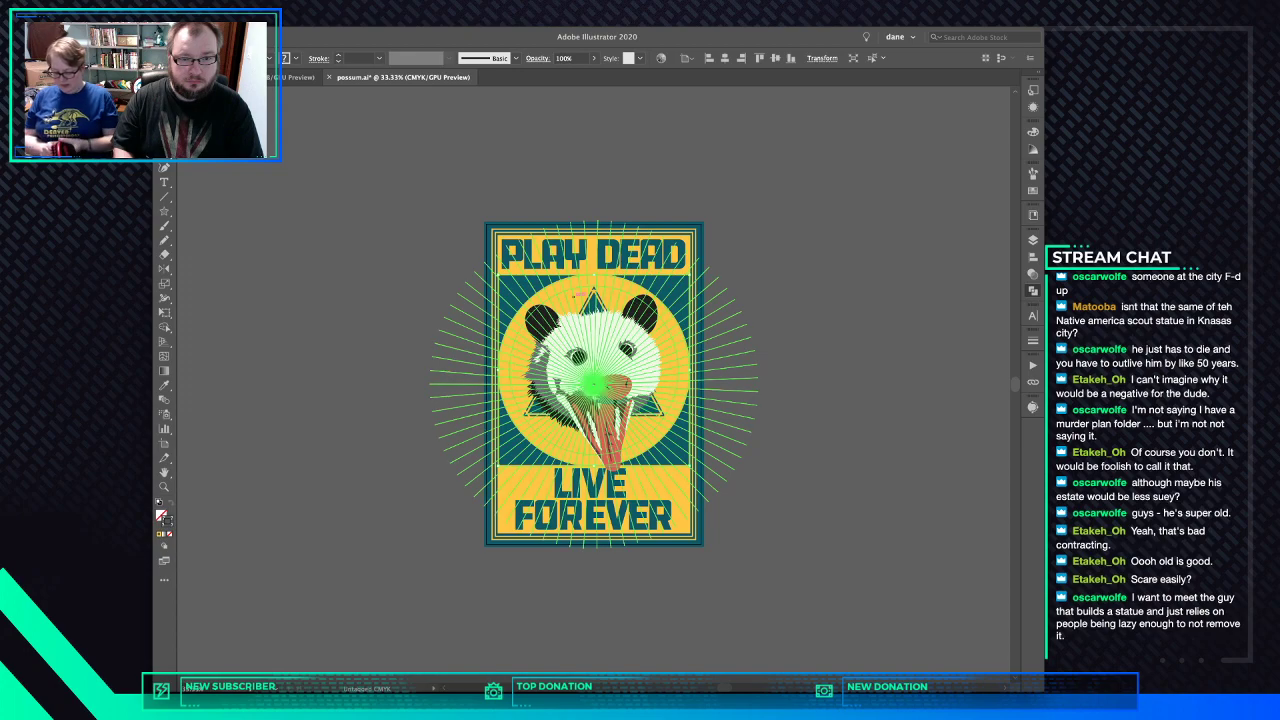
{"action": "left_click", "coordinate": [595, 382]}
{"action": "left_click", "coordinate": [674, 370]}
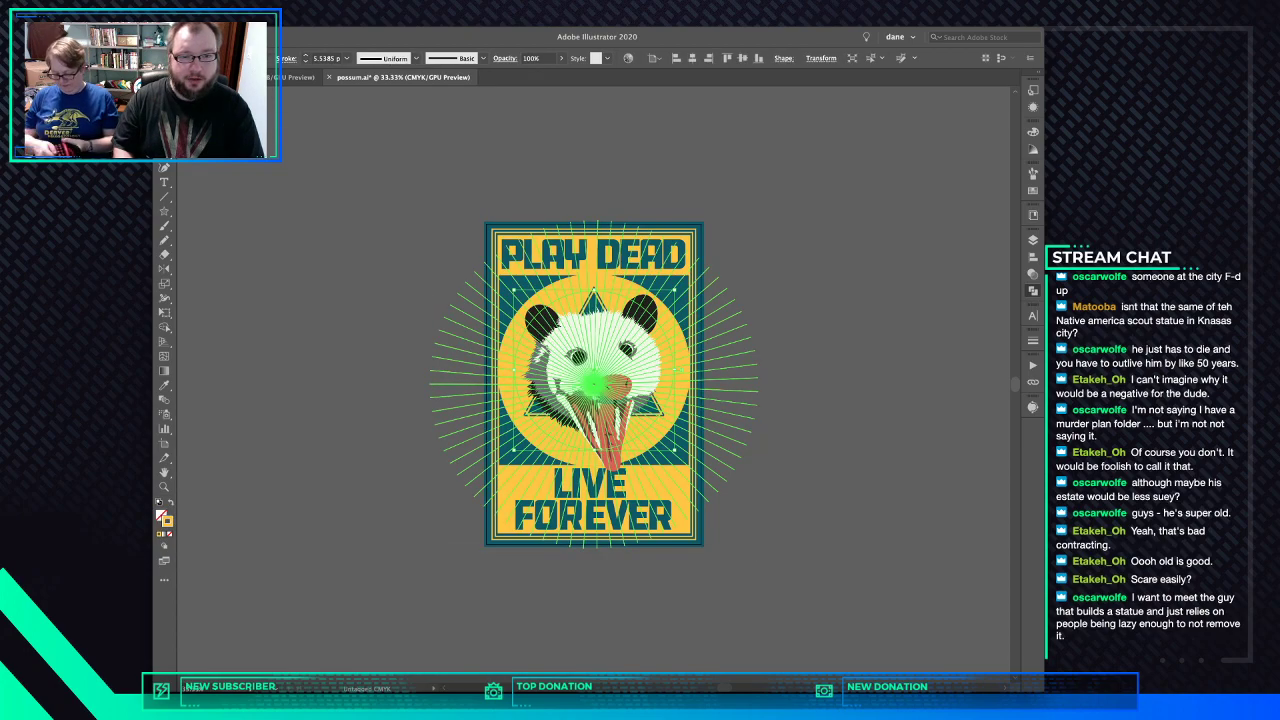
{"action": "left_click", "coordinate": [666, 437], "text": "shift"}
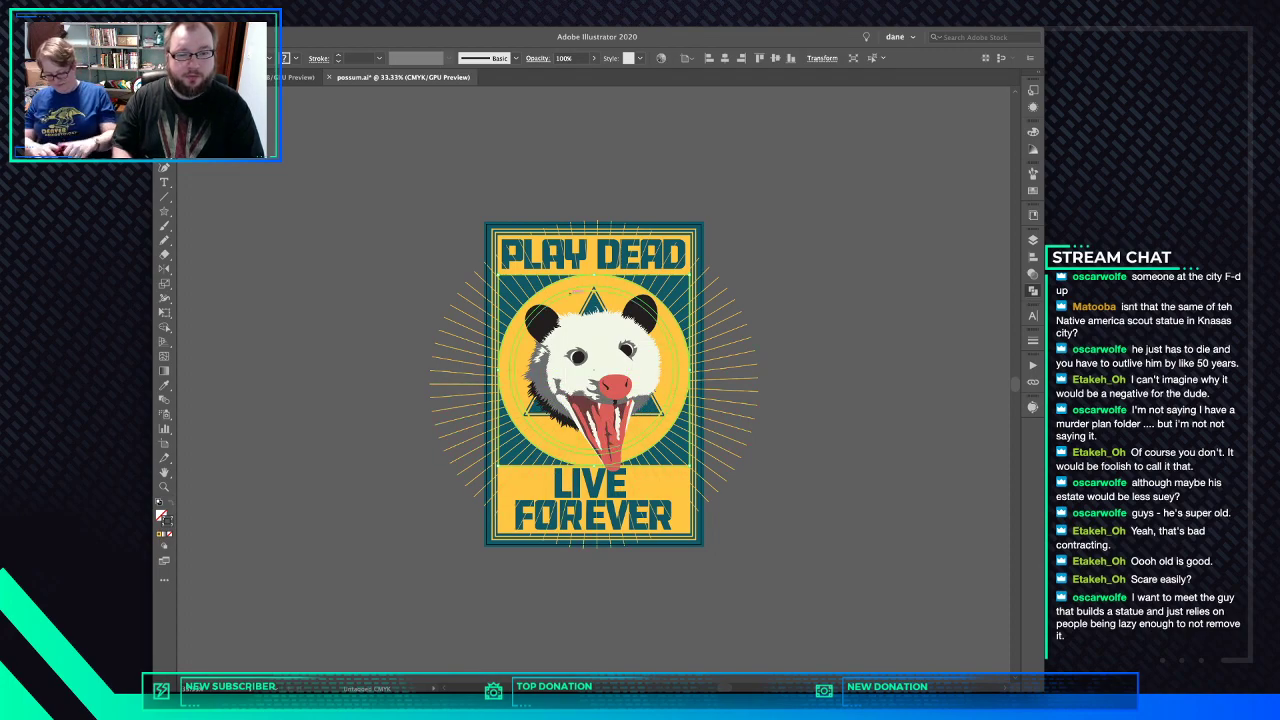
{"action": "left_click", "coordinate": [674, 370], "text": "shift"}
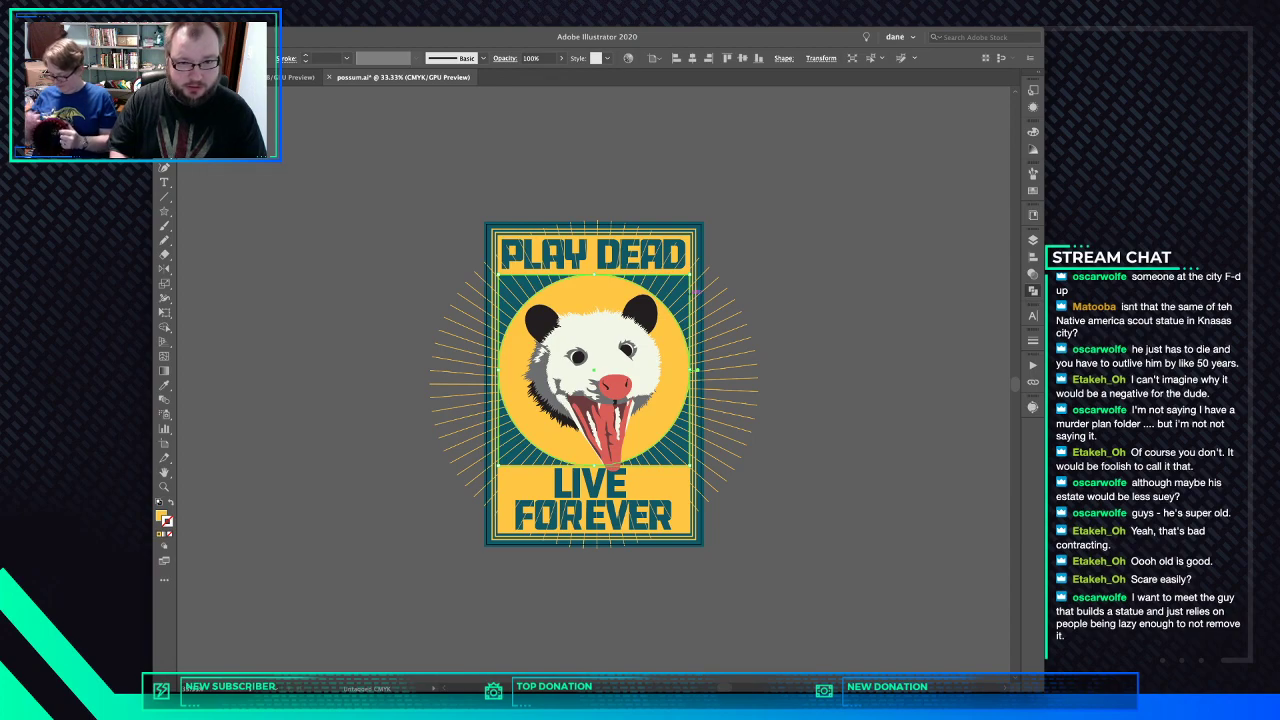
{"action": "left_click", "coordinate": [676, 292], "text": "shift"}
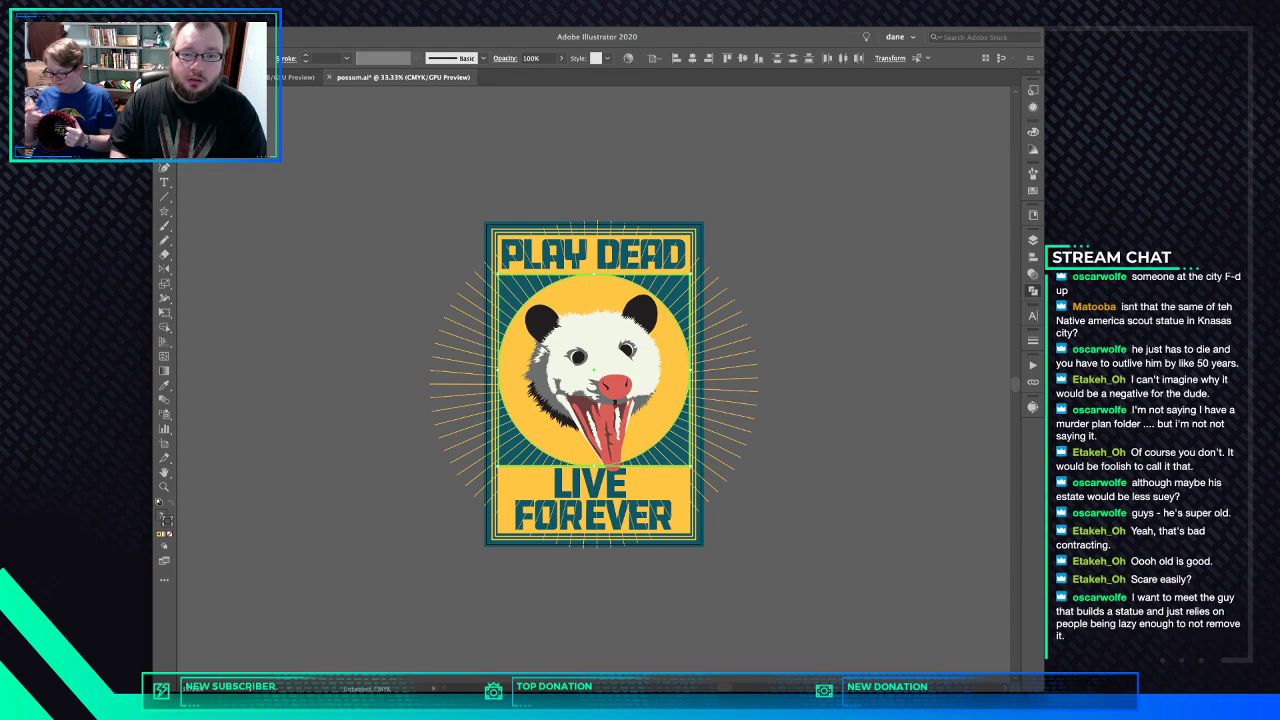
{"action": "key", "text": "super+8"}
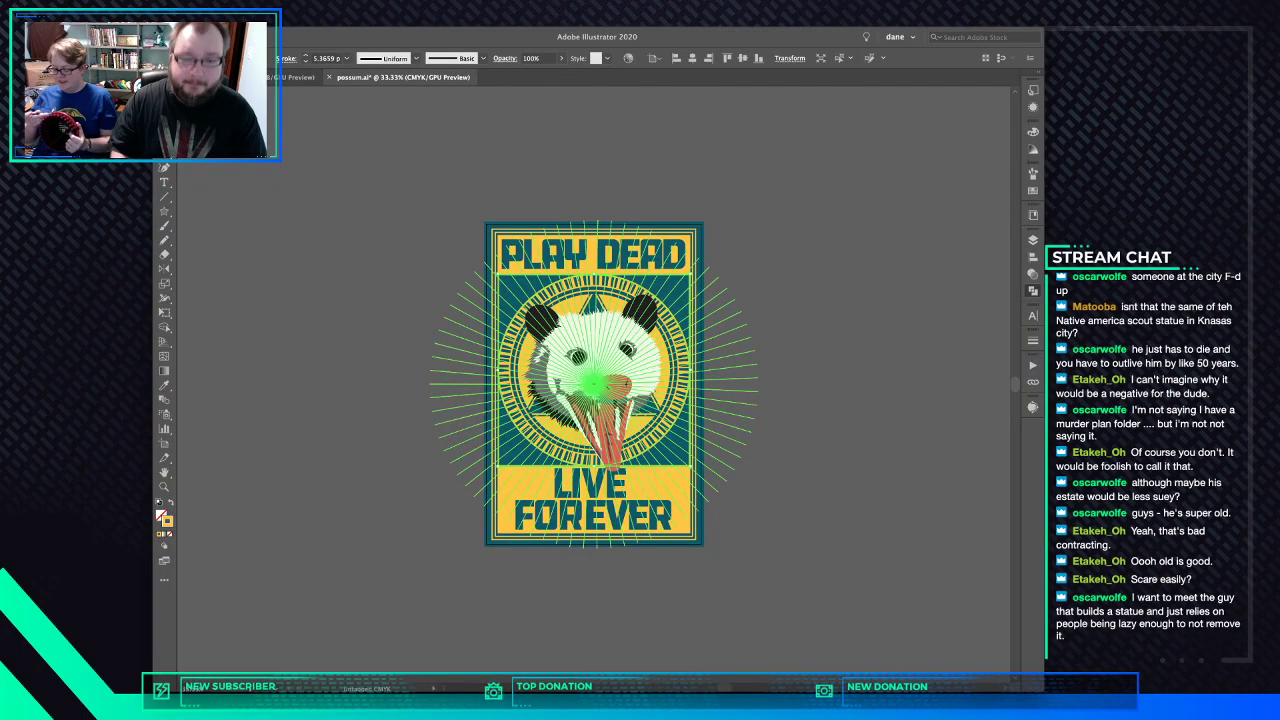
- Try to mask the yellow starburst with the square frame shape around the ring
{"action": "left_click", "coordinate": [724, 293]}
{"action": "key", "text": "super+7"}
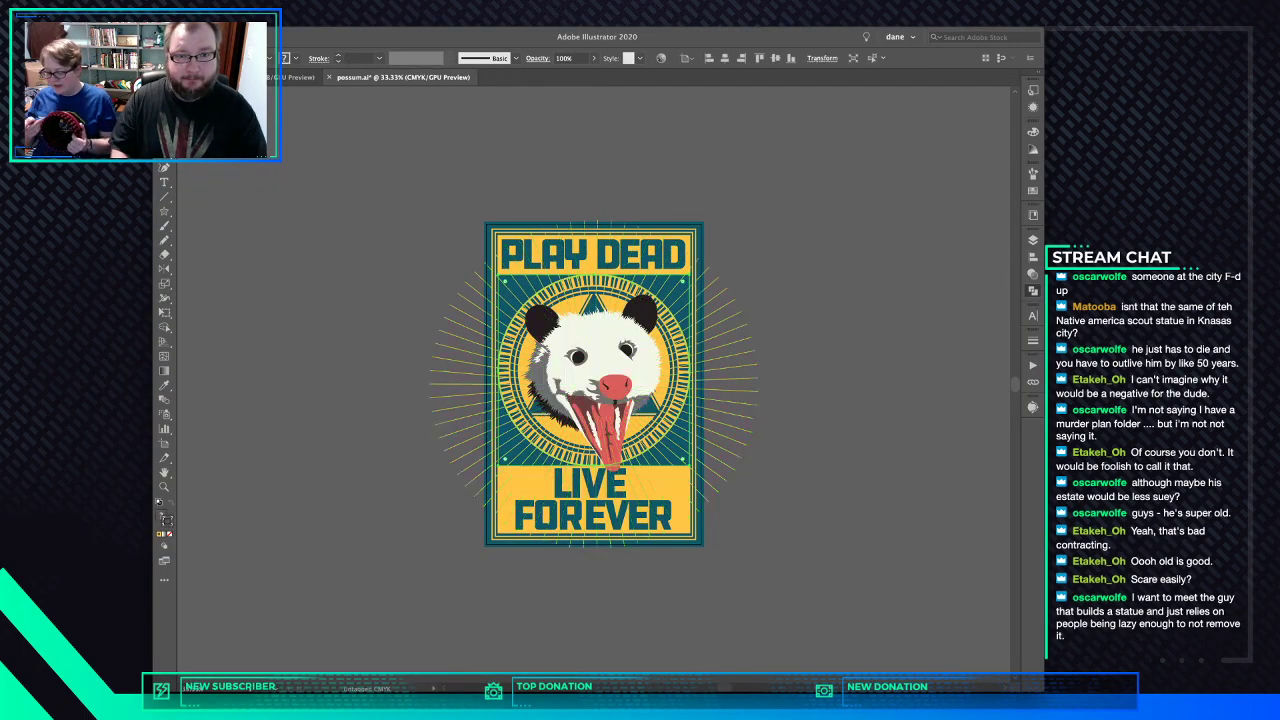
{"action": "key", "text": "super+z"}
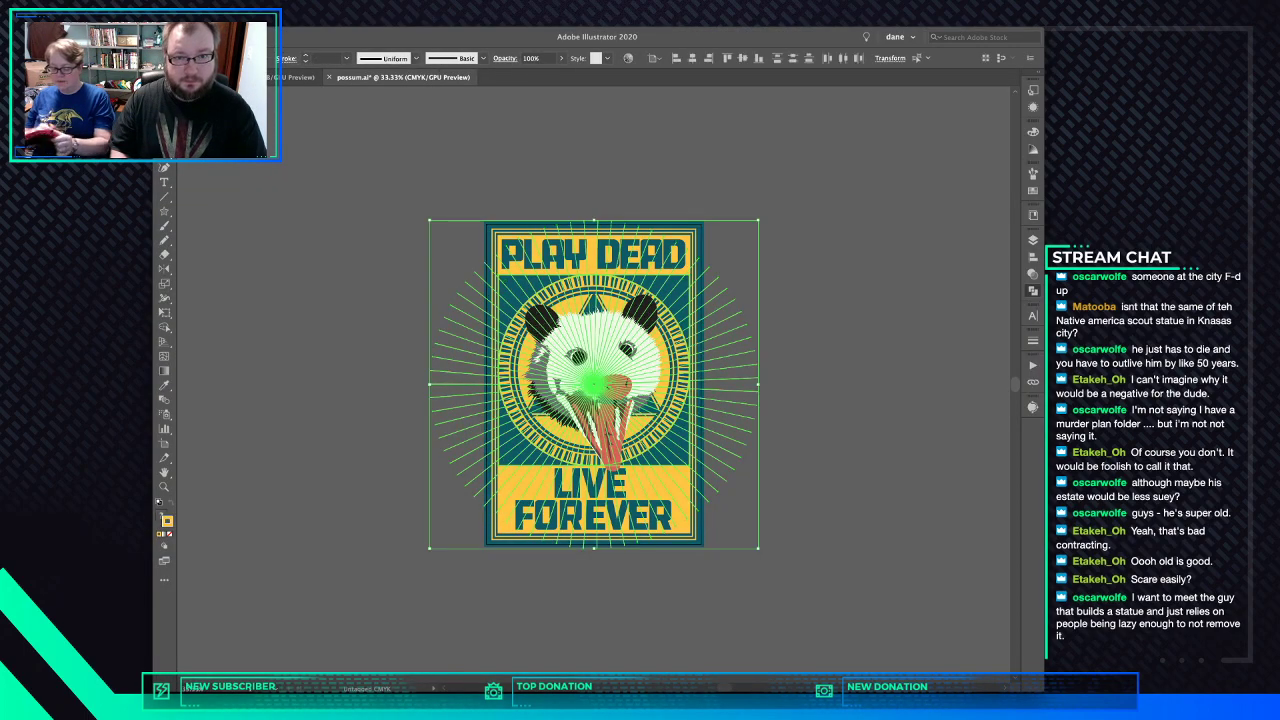
{"action": "key", "text": "super+shift+a"}
{"action": "left_click", "coordinate": [719, 280]}
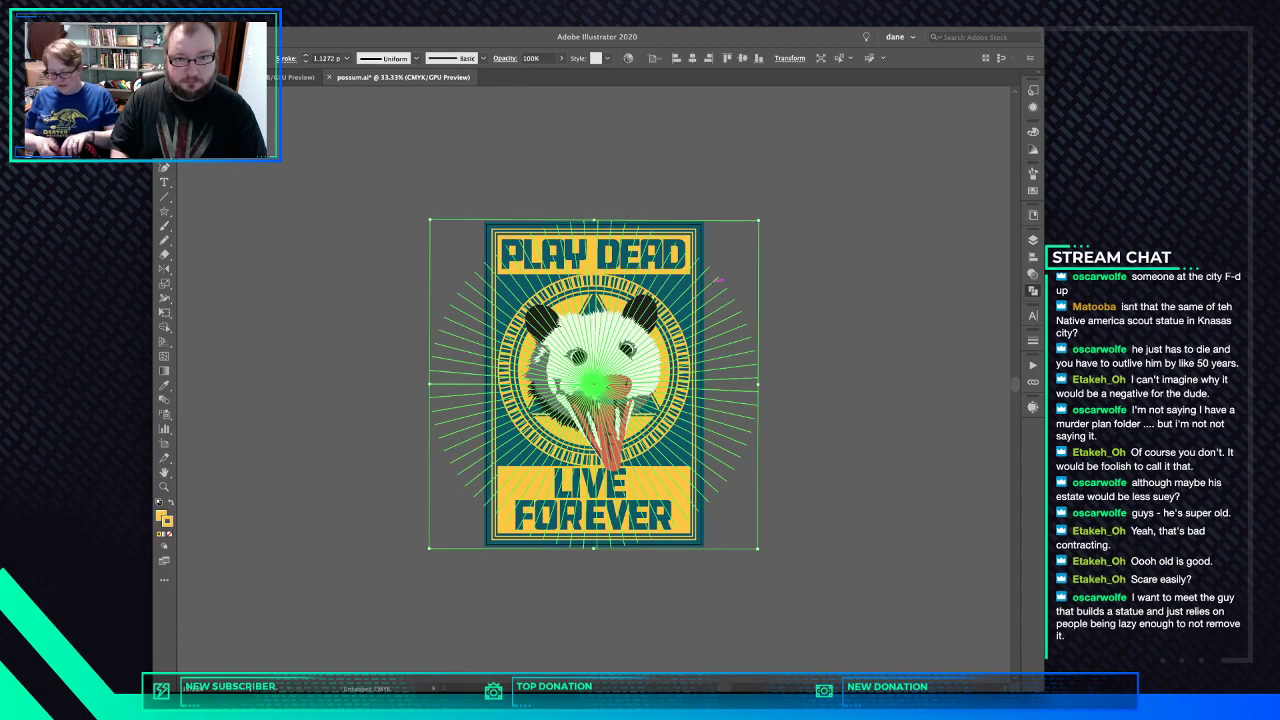
{"action": "left_click", "coordinate": [499, 290], "text": "shift"}
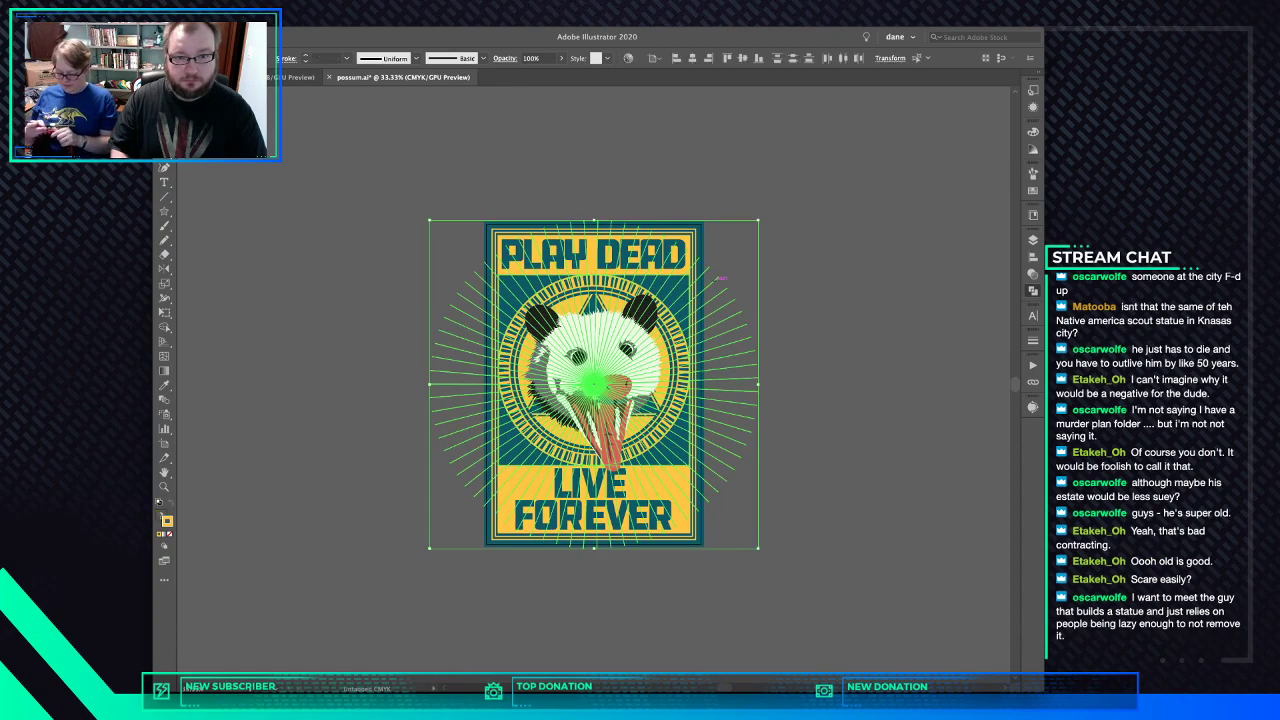
{"action": "left_click", "coordinate": [717, 279], "text": "shift"}
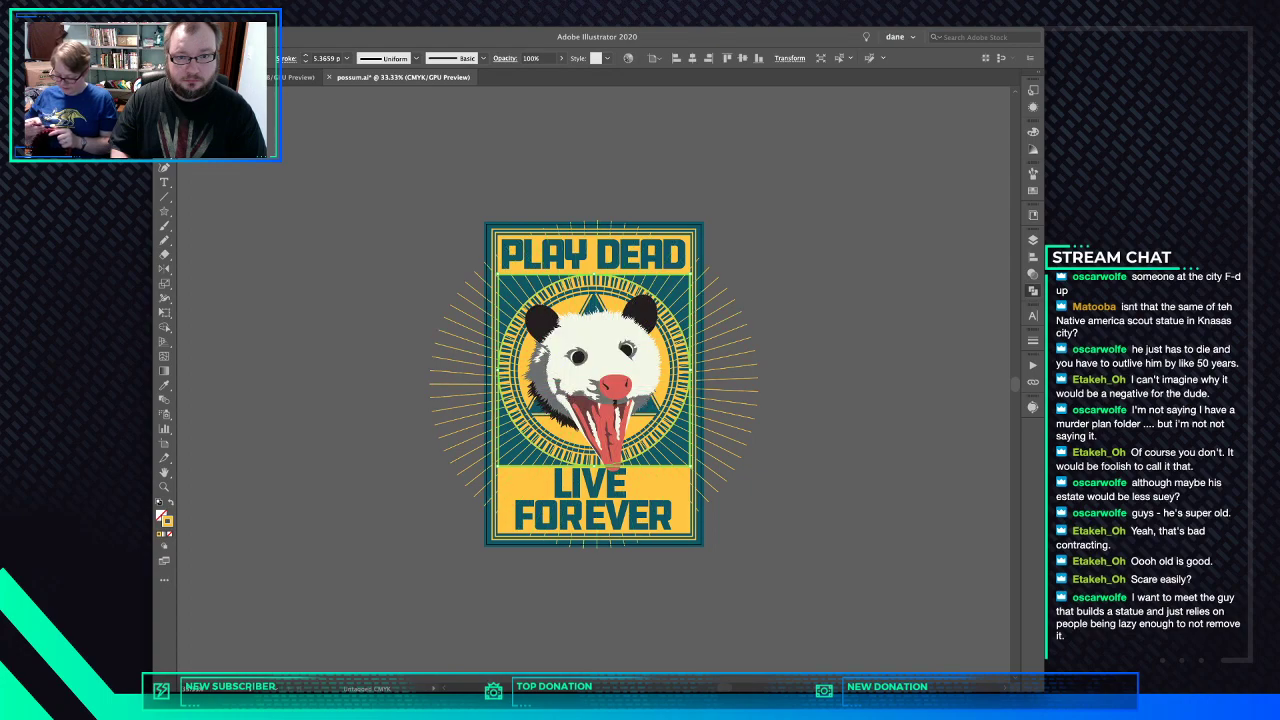
{"action": "key", "text": "ctrl+h"}
{"action": "key", "text": "ctrl+a"}
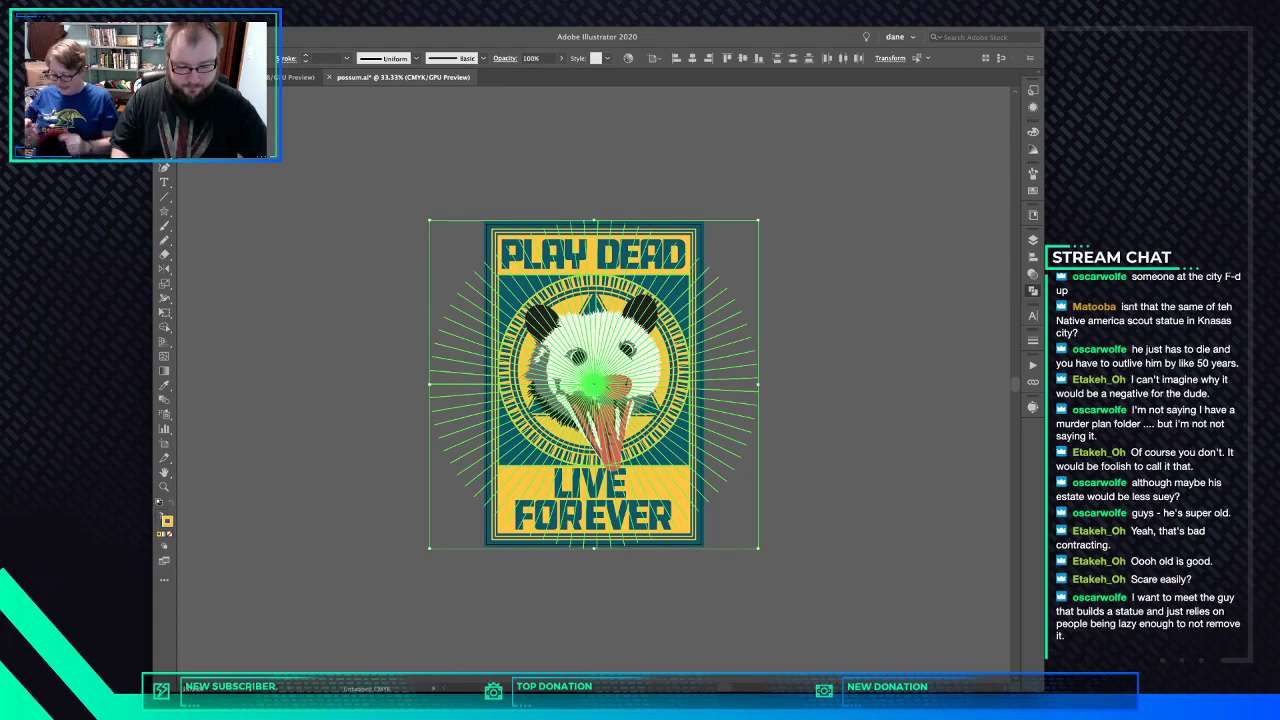
- Try moving the yellow starburst down towards the possum's mouth, and undo the move
{"action": "key", "text": "a"}
{"action": "left_click", "coordinate": [688, 369]}
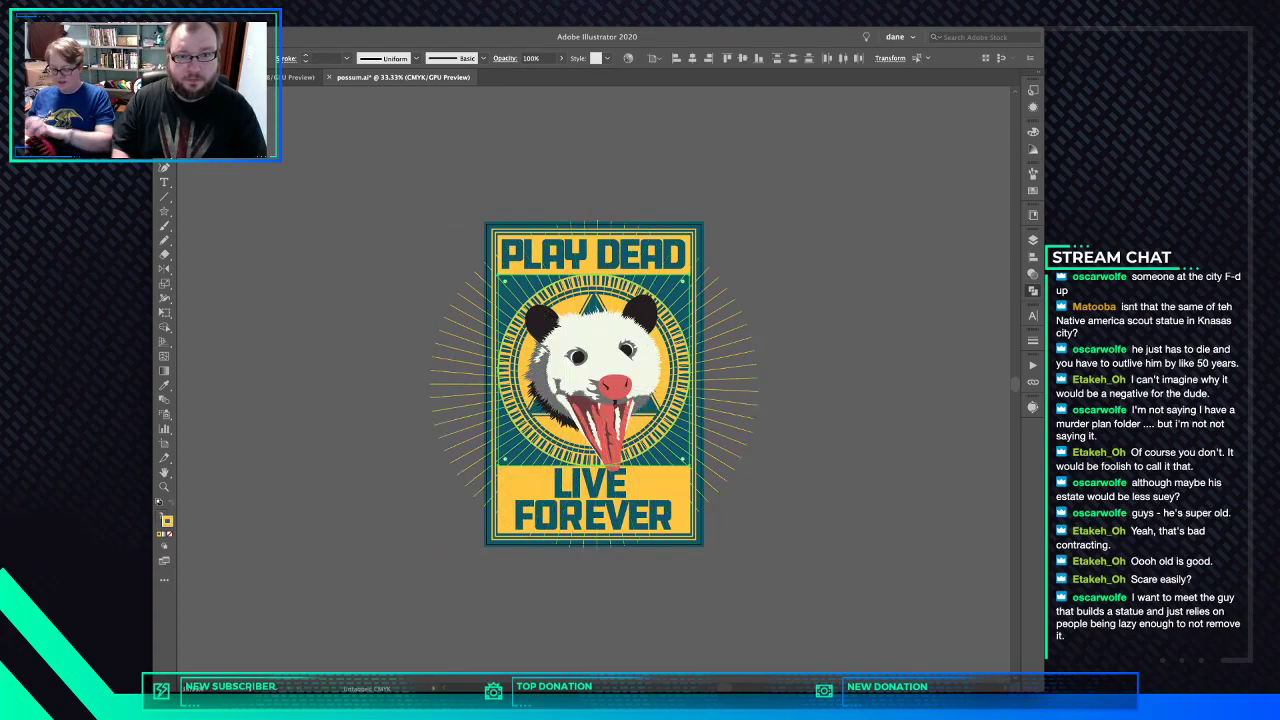
{"action": "left_click", "coordinate": [746, 315]}
{"action": "left_click", "coordinate": [738, 286]}
{"action": "key", "text": "v"}
{"action": "left_click_drag", "start_coordinate": [738, 286], "coordinate": [746, 318]}
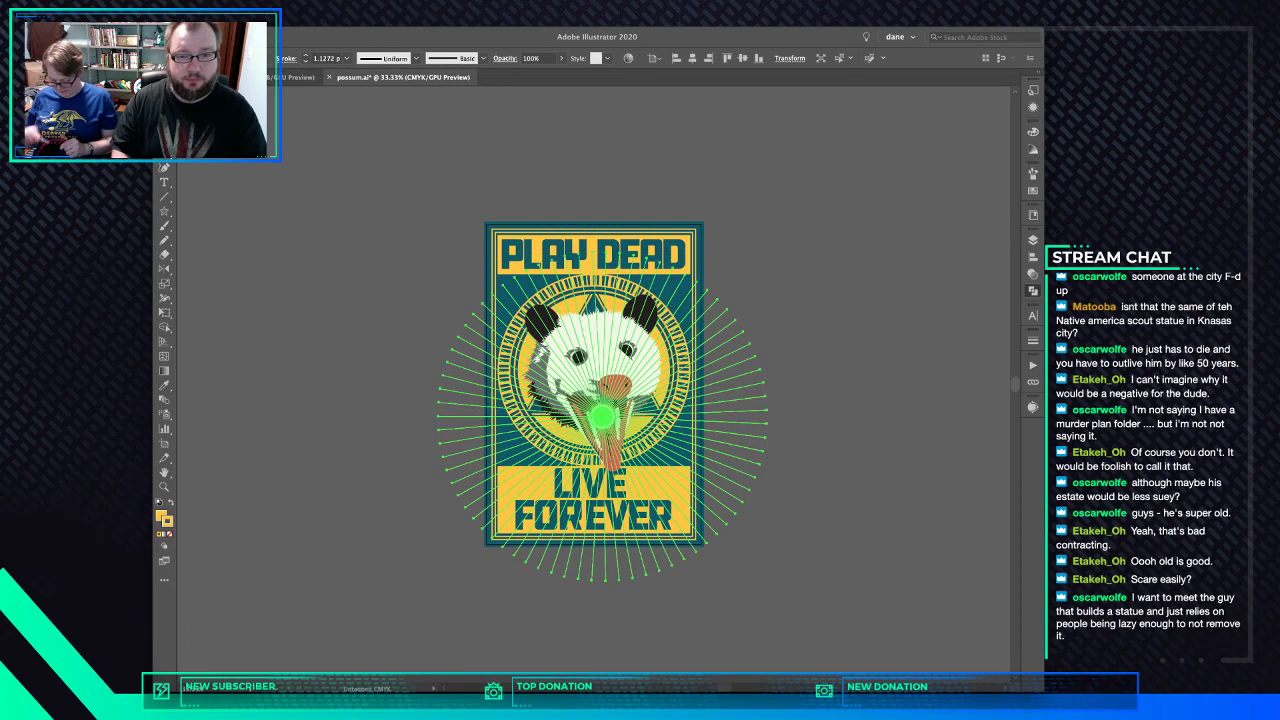
{"action": "key", "text": "super+z"}
{"action": "key", "text": "super+z"}
{"action": "key", "text": "super+shift+a"}
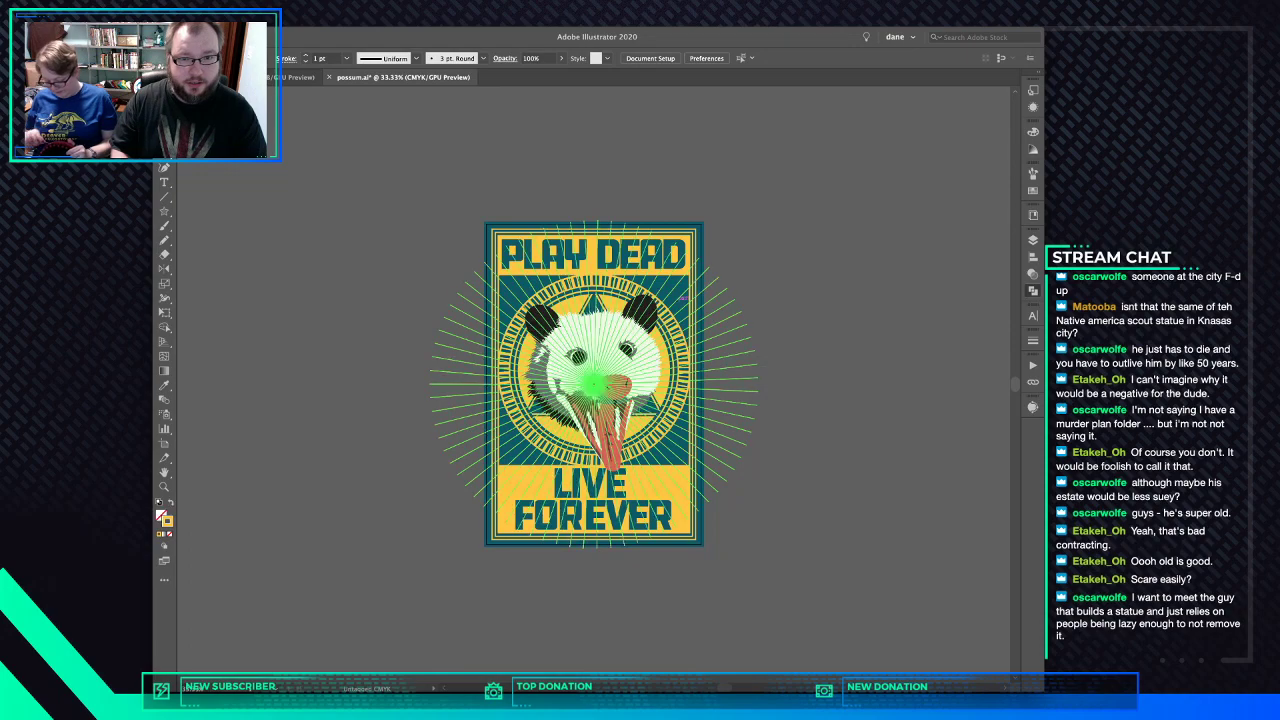
- Try again to mask the yellow starburst with the compound square-and-circle shape around the ring, and clear the selection
{"action": "left_click", "coordinate": [691, 310]}
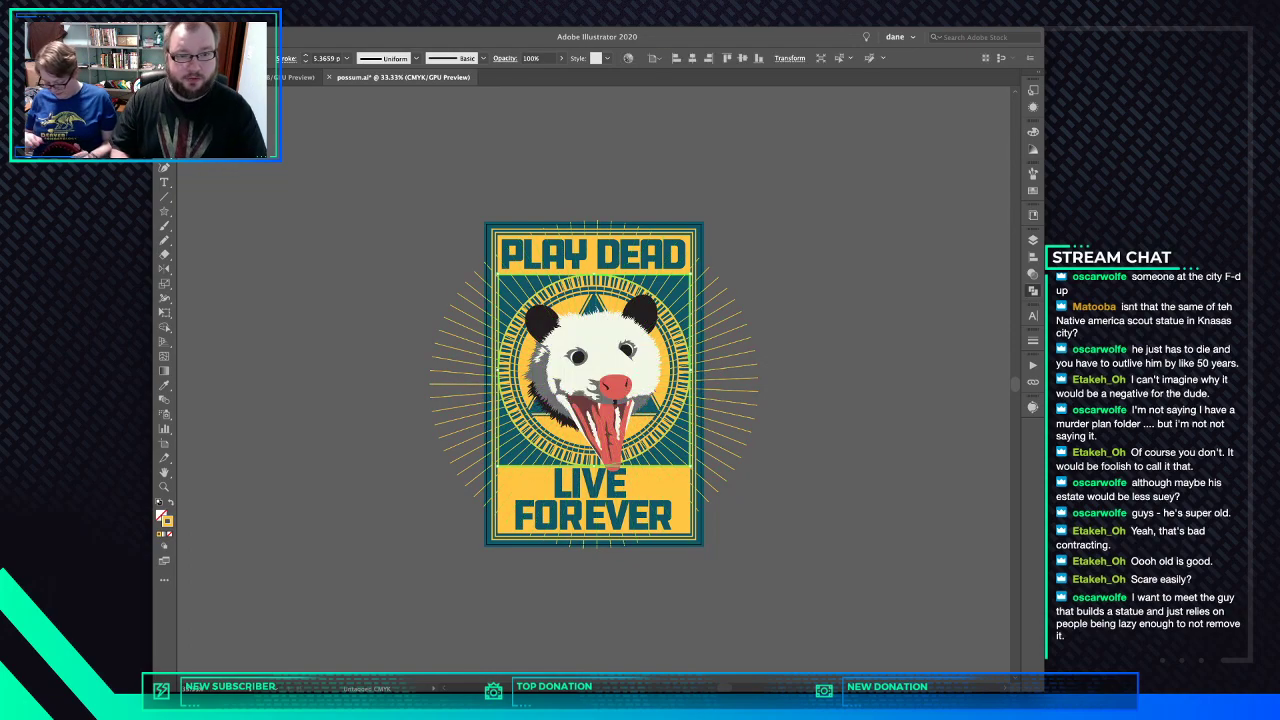
{"action": "left_click", "coordinate": [722, 310], "text": "shift"}
{"action": "key", "text": "ctrl+h"}
{"action": "key", "text": "ctrl+h"}
{"action": "key", "text": "ctrl+h"}
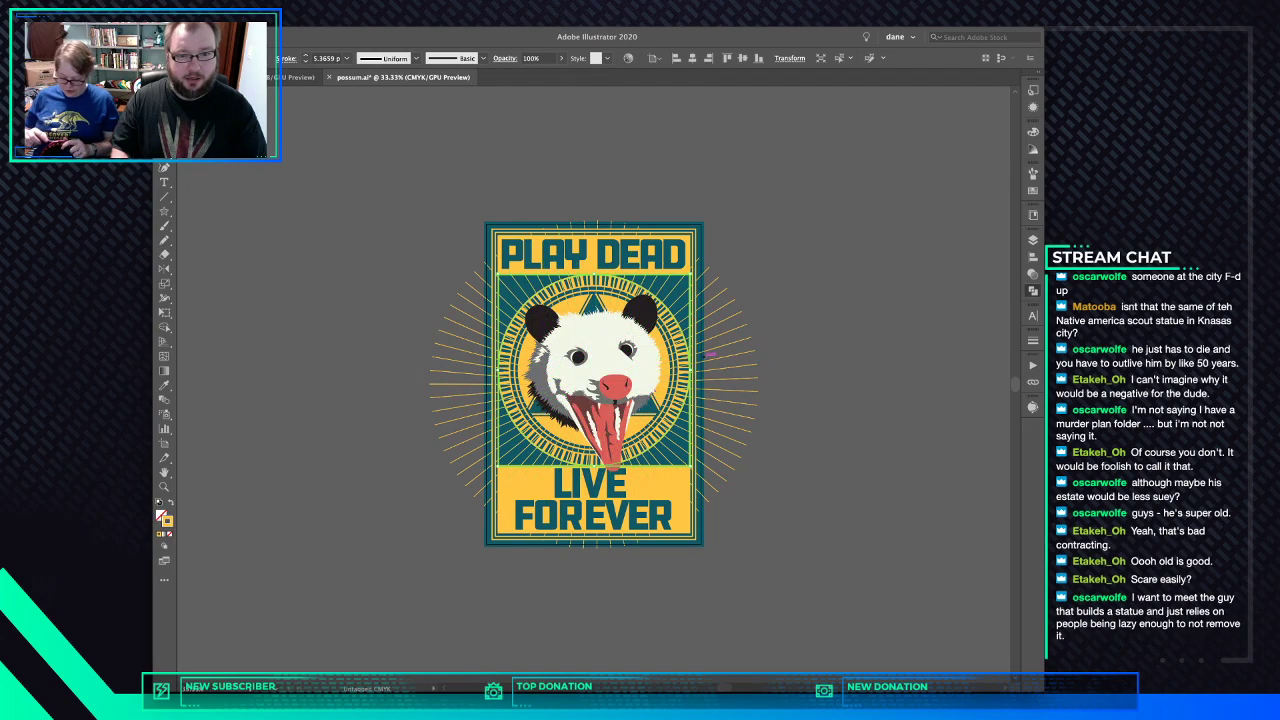
{"action": "key", "text": "ctrl+h"}
{"action": "key", "text": "ctrl+h"}
{"action": "key", "text": "ctrl+h"}
{"action": "key", "text": "ctrl+h"}
{"action": "key", "text": "ctrl+h"}
{"action": "key", "text": "ctrl+h"}
{"action": "key", "text": "ctrl+h"}
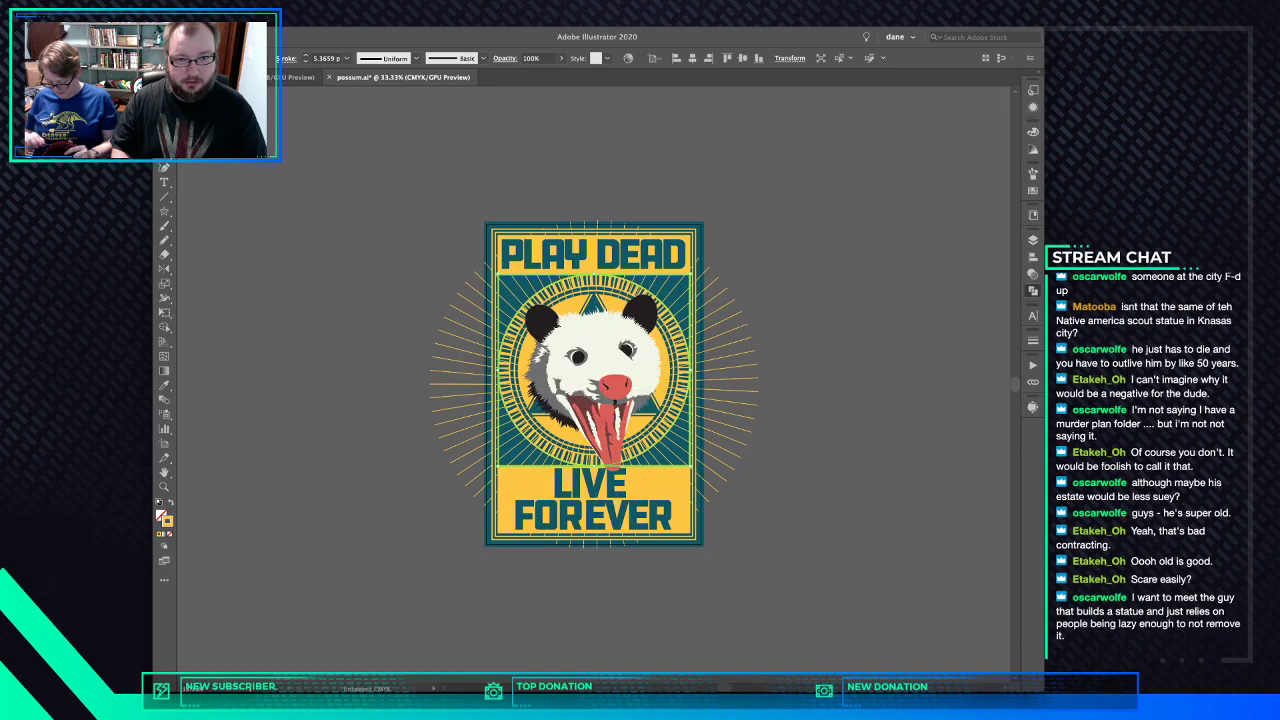
{"action": "key", "text": "v"}
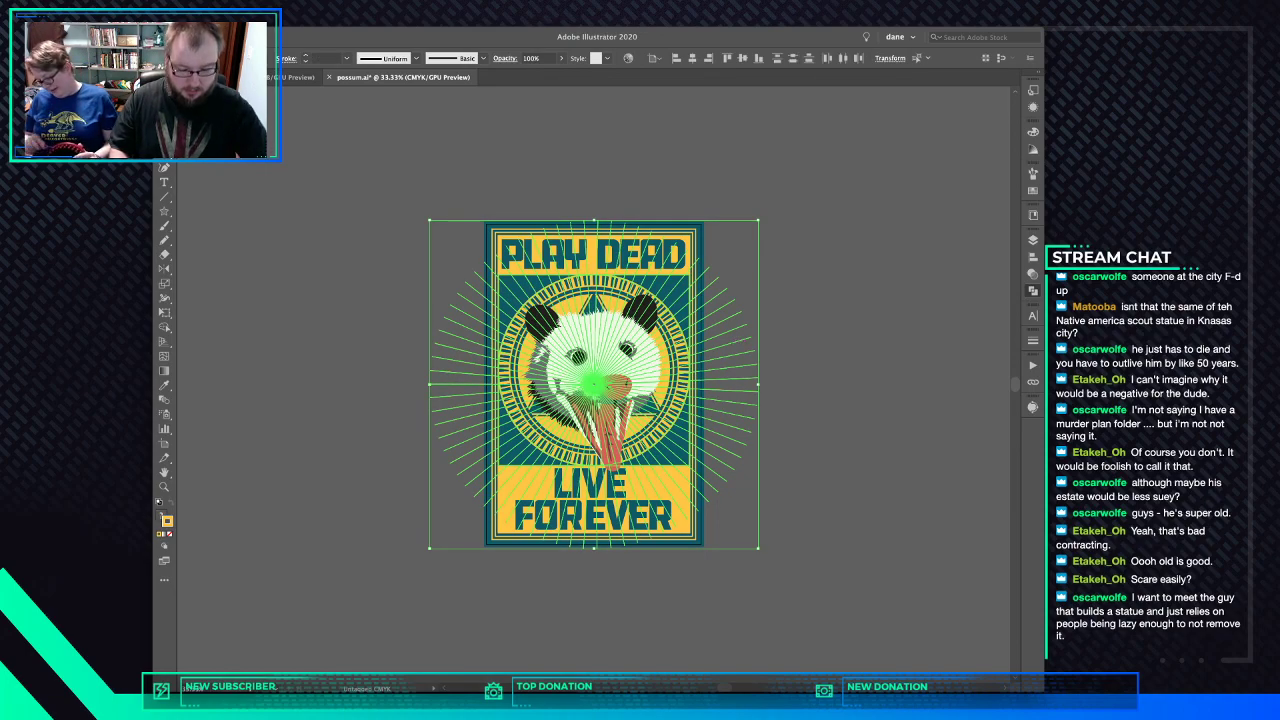
{"action": "key", "text": "ctrl+shift+a"}
{"action": "key", "text": "ctrl+h"}
{"action": "key", "text": "ctrl+h"}
{"action": "key", "text": "ctrl+h"}
{"action": "key", "text": "ctrl+h"}
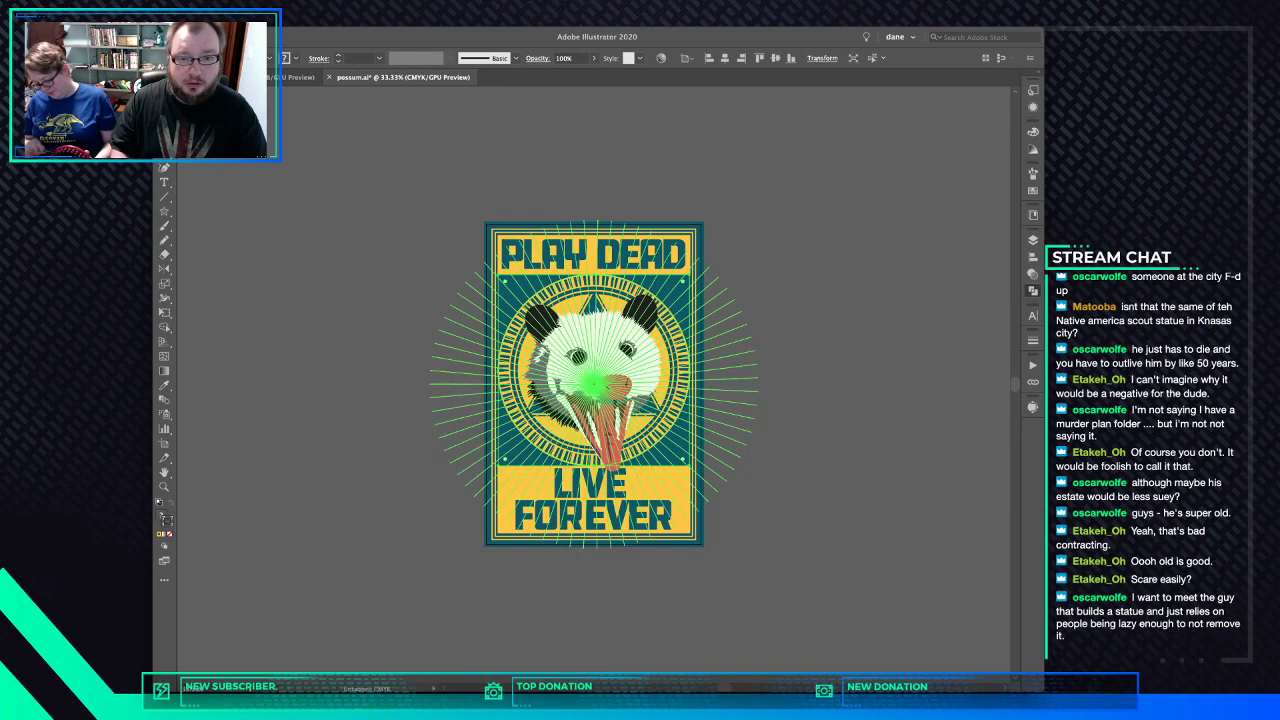
{"action": "key", "text": "ctrl+shift+a"}
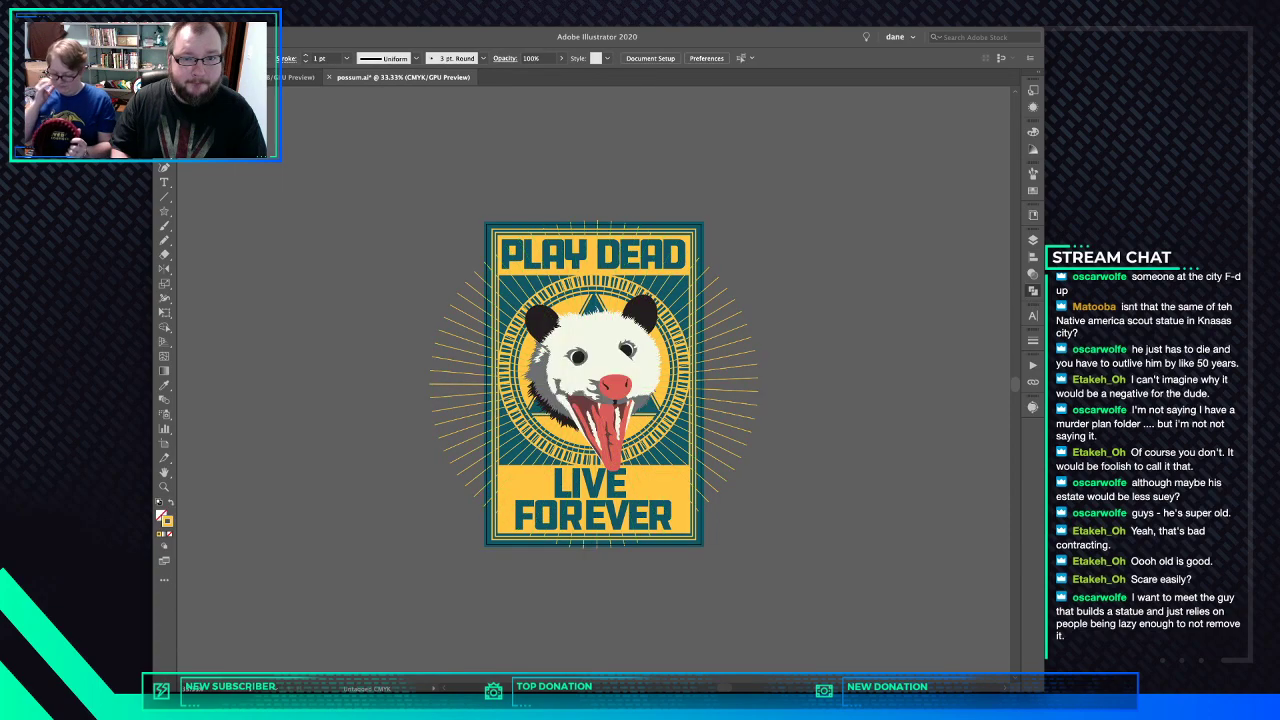
- Swap the compound square-and-circle shape's fill and stroke to make it solid yellow, and centre it on the artboard
{"action": "mouse_move", "coordinate": [673, 368]}
{"action": "left_mouse_down"}
{"action": "mouse_move", "coordinate": [720, 270]}
{"action": "mouse_move", "coordinate": [866, 176]}
{"action": "left_mouse_up"}
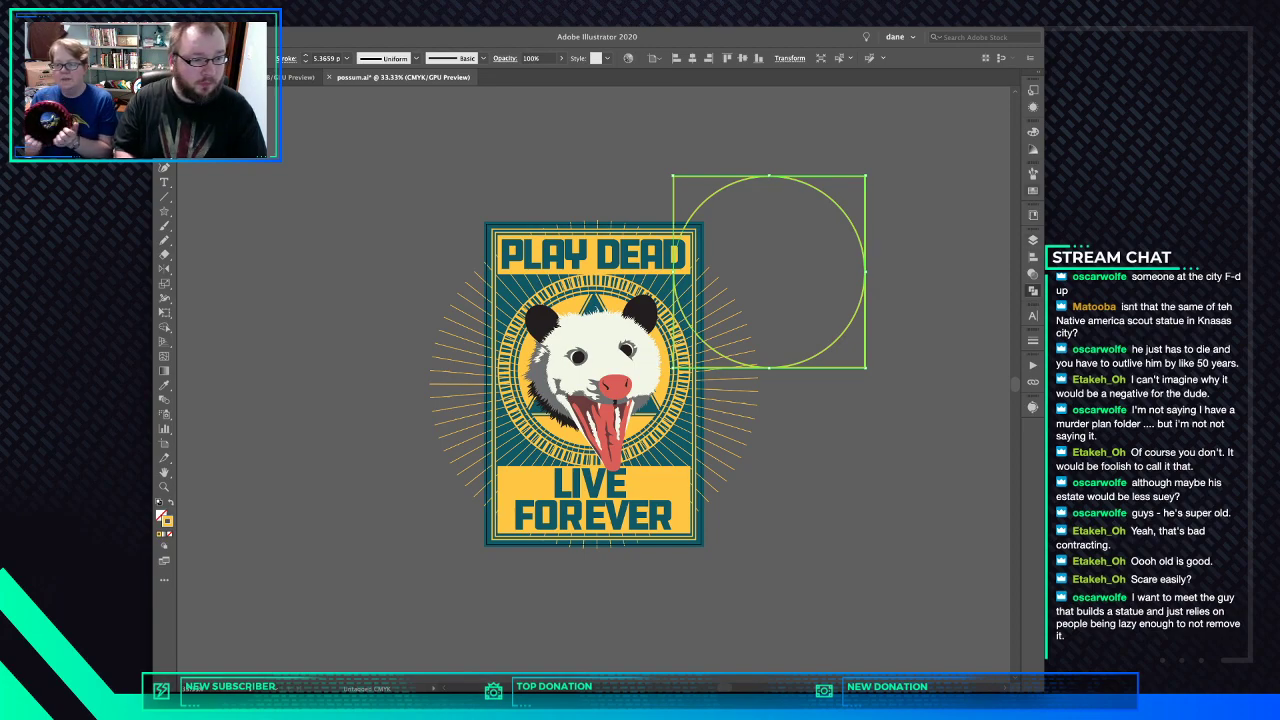
{"action": "key", "text": "shift+x"}
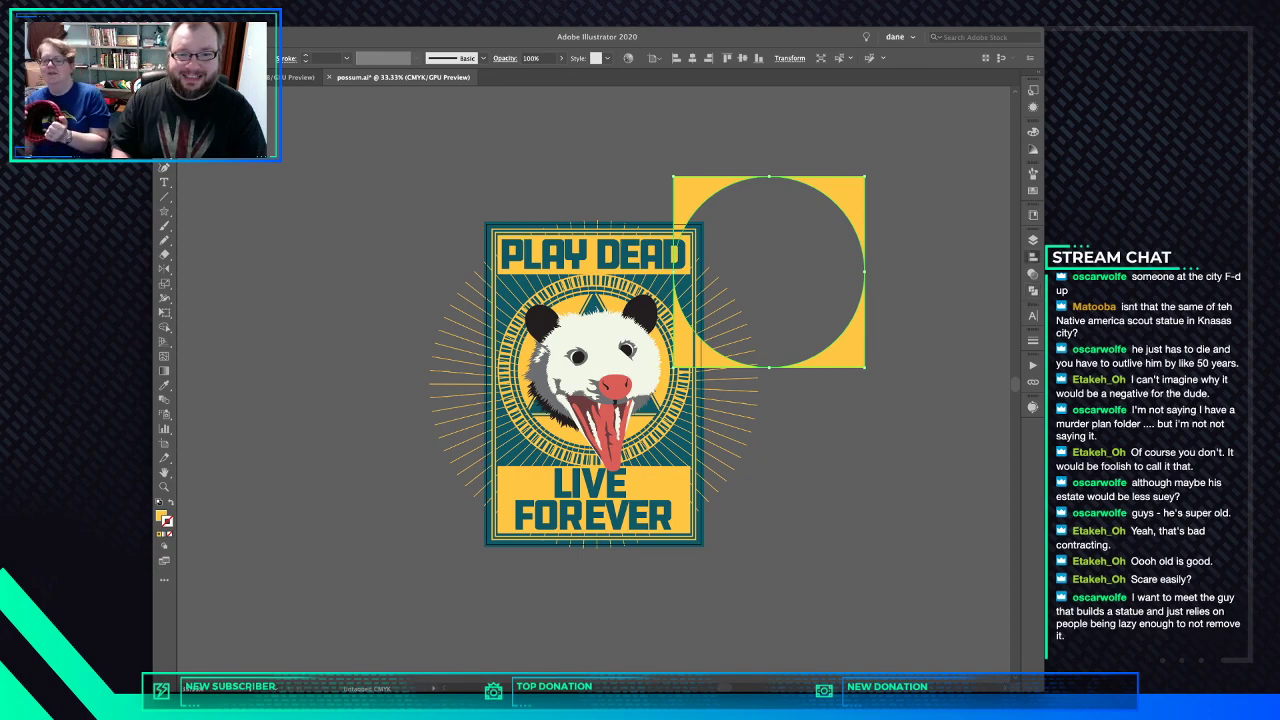
{"action": "left_click", "coordinate": [692, 58]}
{"action": "left_click", "coordinate": [742, 58]}
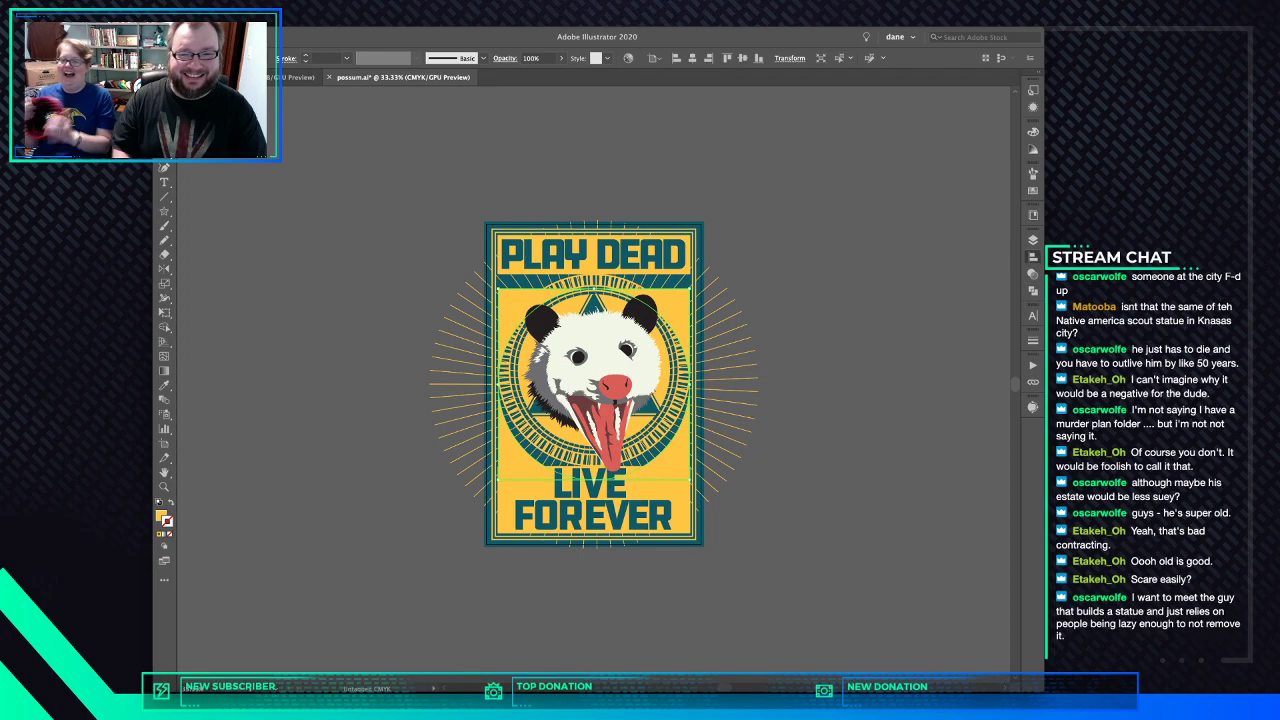
- Try to mask the starburst with the solid yellow compound shape, and undo the mask along with a trial deletion of the starburst
{"action": "left_click", "coordinate": [717, 297], "text": "shift"}
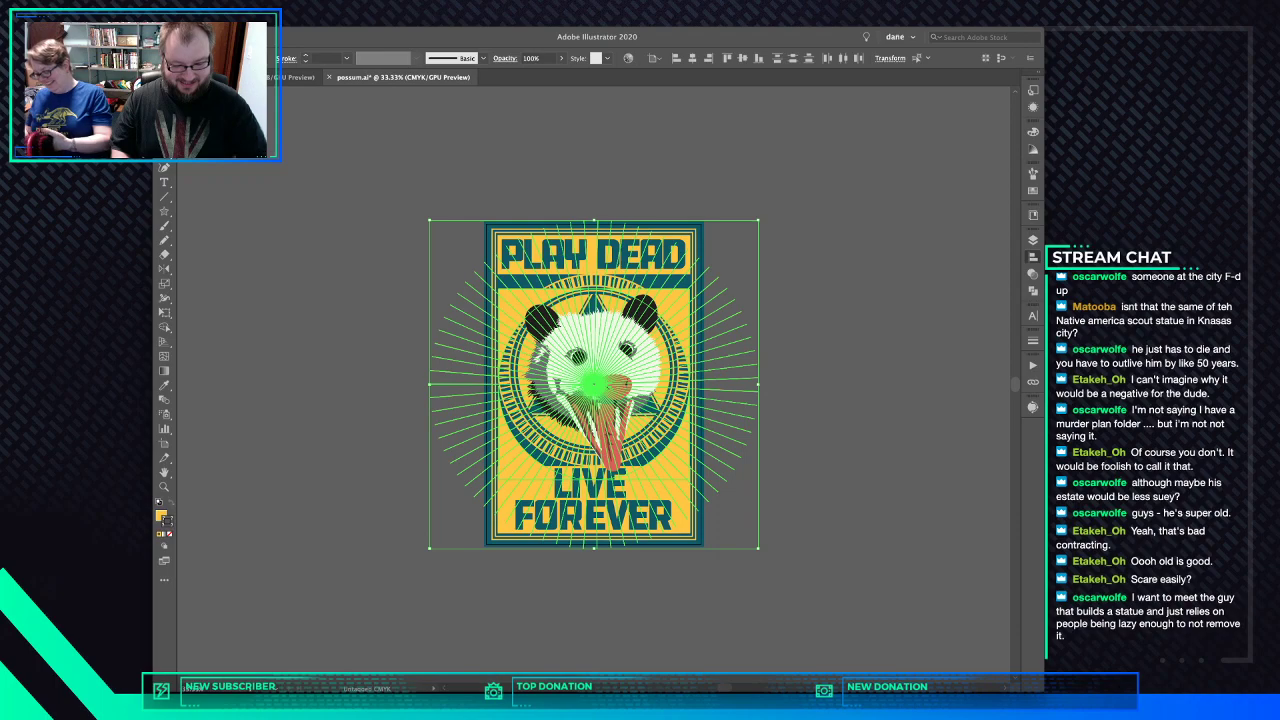
{"action": "key", "text": "super+7"}
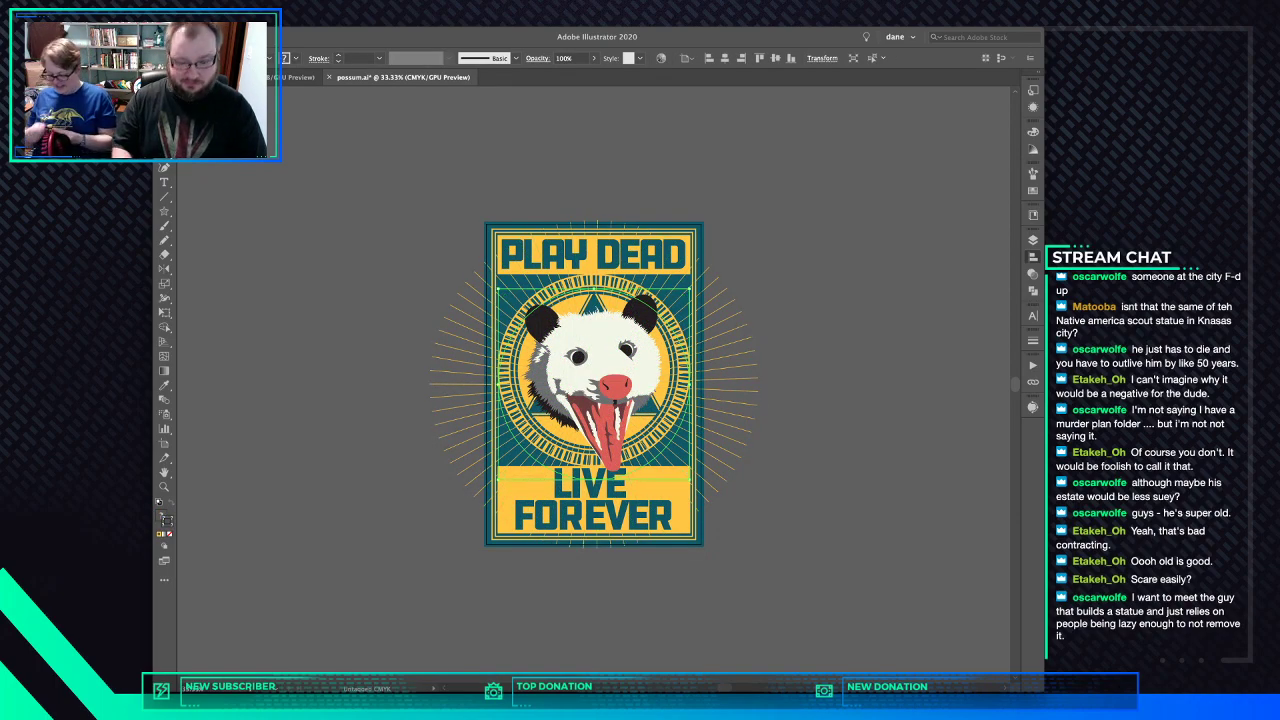
{"action": "left_click", "coordinate": [716, 297]}
{"action": "key", "text": "Delete"}
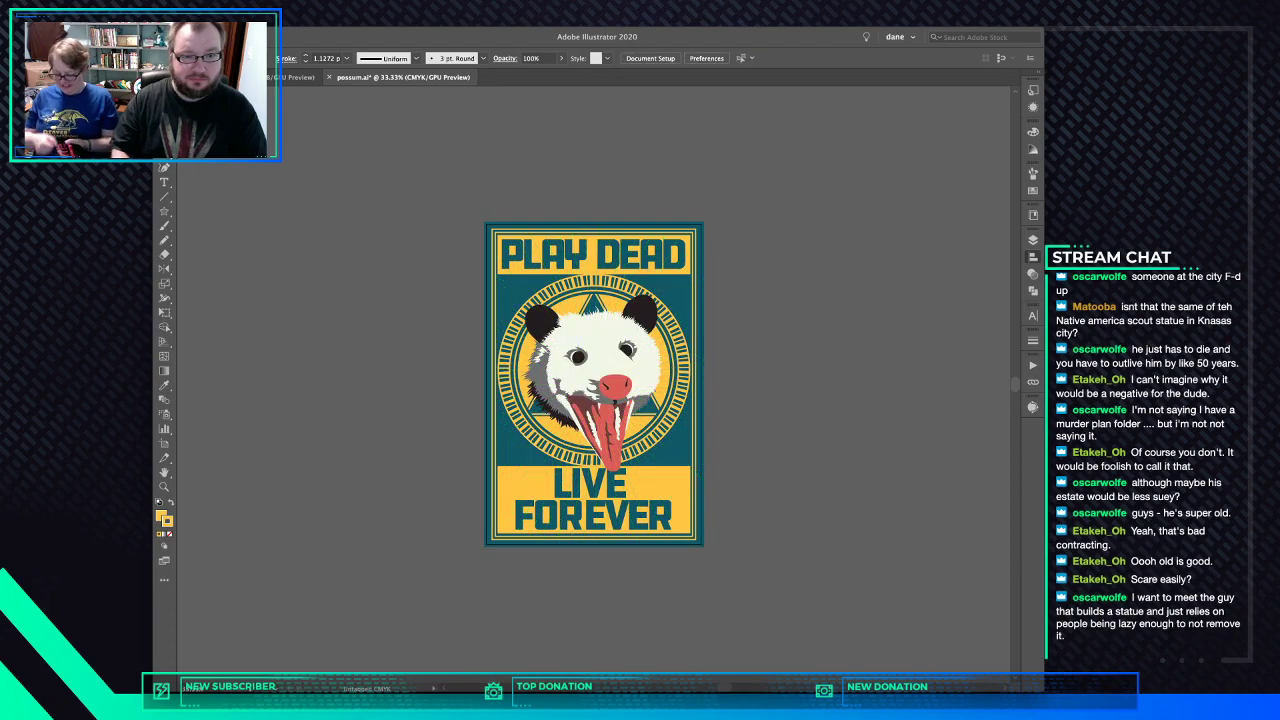
{"action": "key", "text": "ctrl+z"}
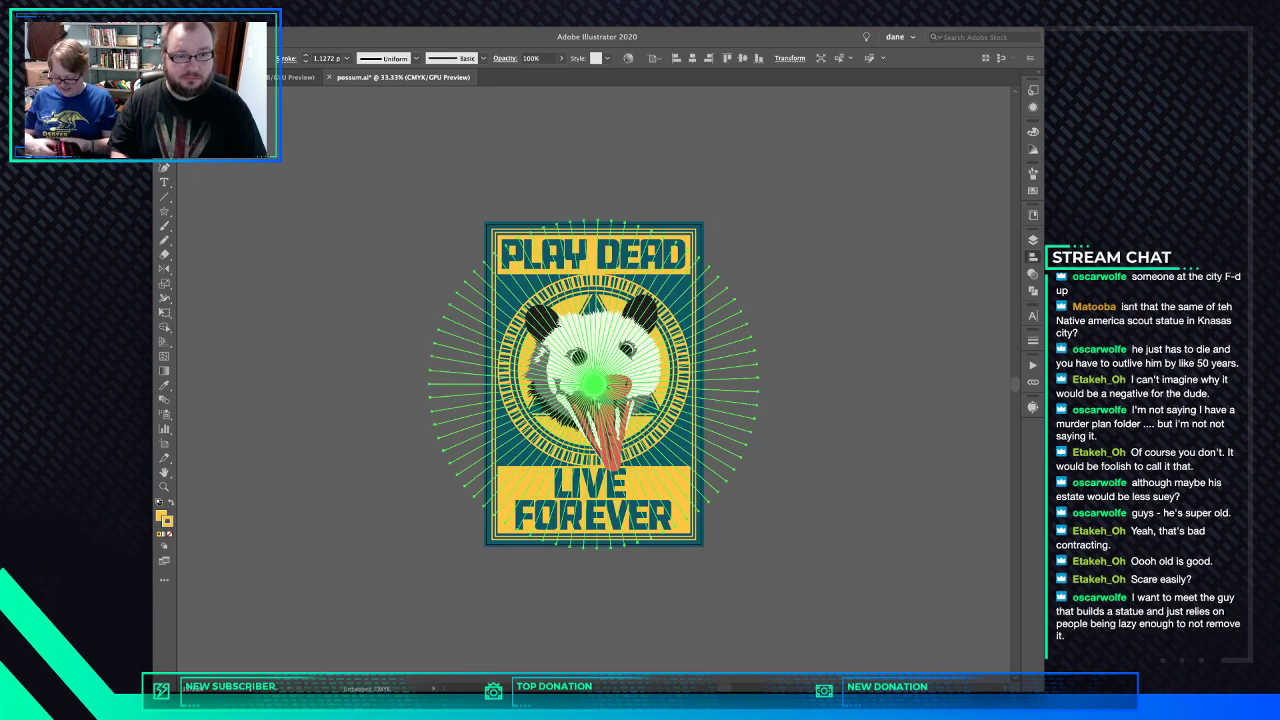
{"action": "key", "text": "ctrl+z"}
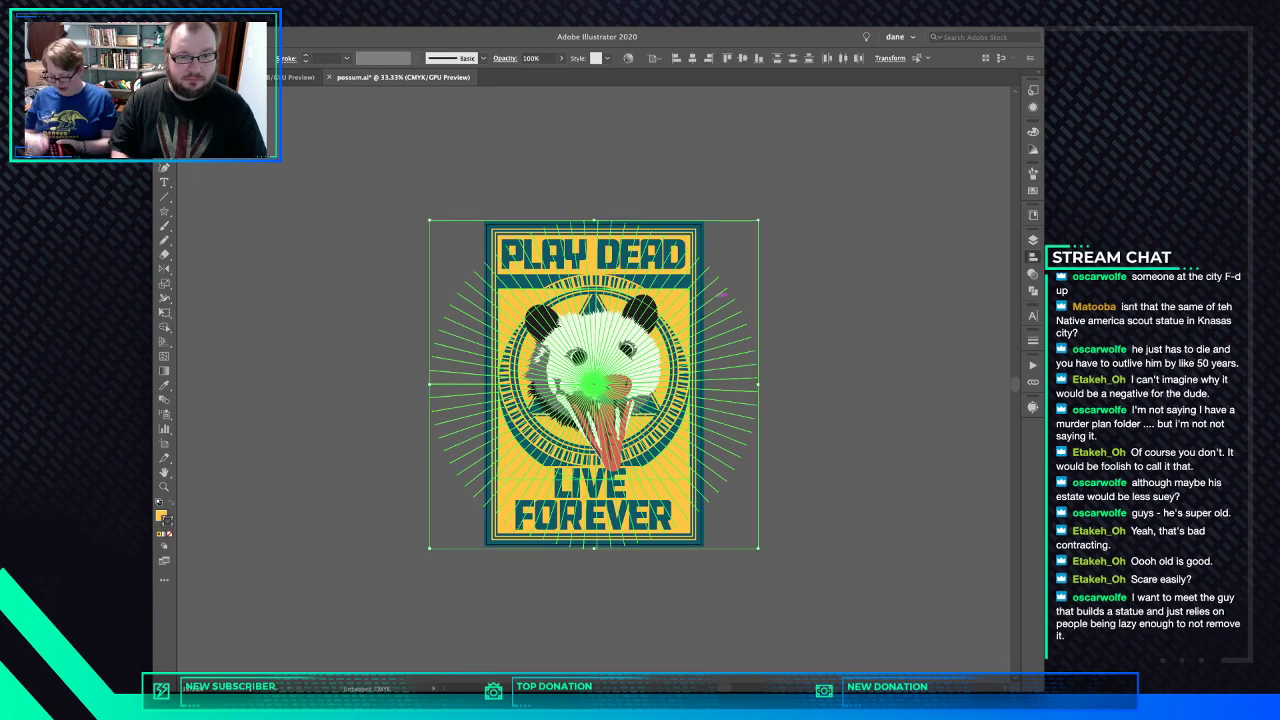
- Step back through the sunburst edits until the radiating lines are gone from the possum poster
{"action": "key", "text": "ctrl+z"}
{"action": "key", "text": "ctrl+z"}
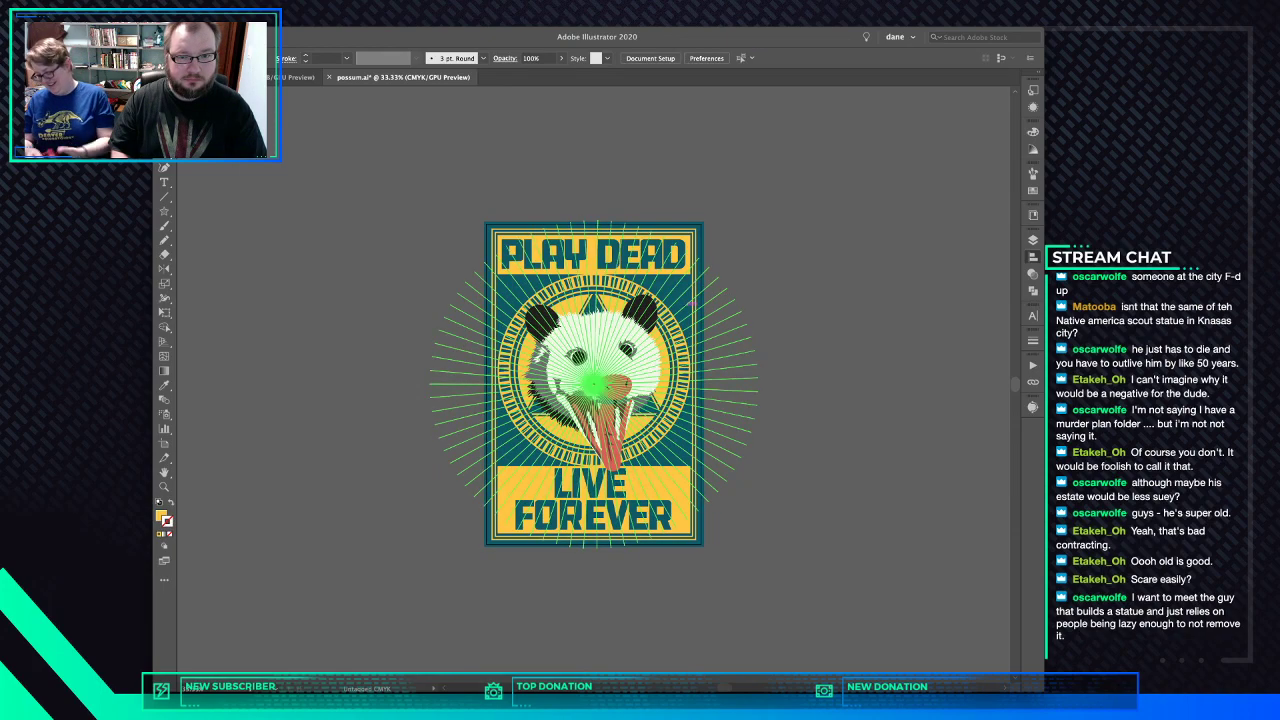
{"action": "left_click", "coordinate": [708, 290]}
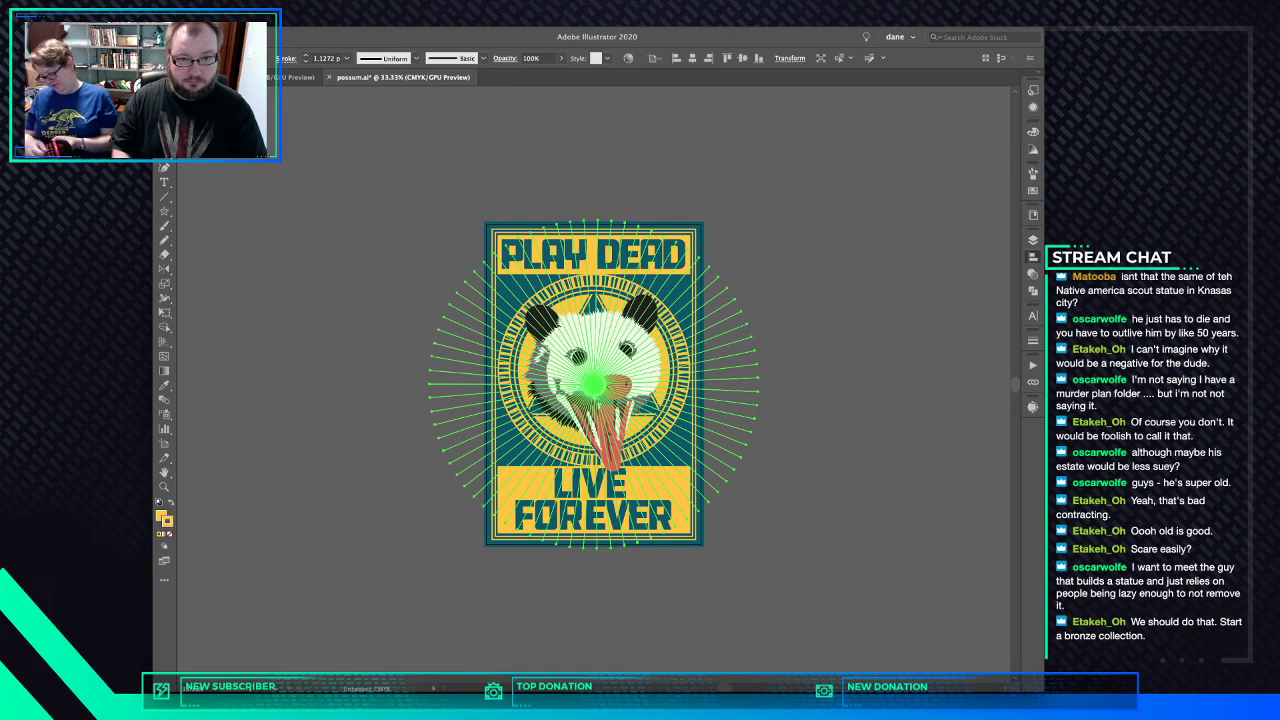
{"action": "key", "text": "super+shift+z"}
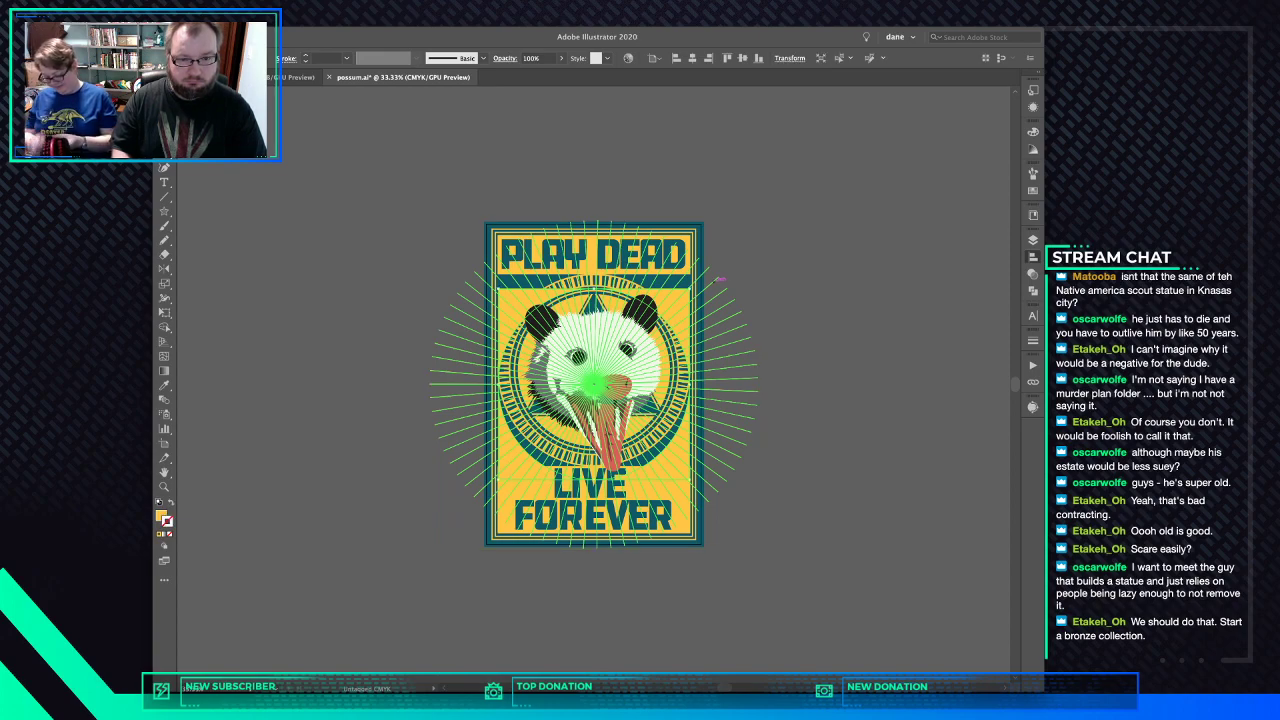
{"action": "key", "text": "super+z"}
{"action": "key", "text": "super+z"}
{"action": "key", "text": "super+z"}
{"action": "key", "text": "super+z"}
{"action": "key", "text": "super+z"}
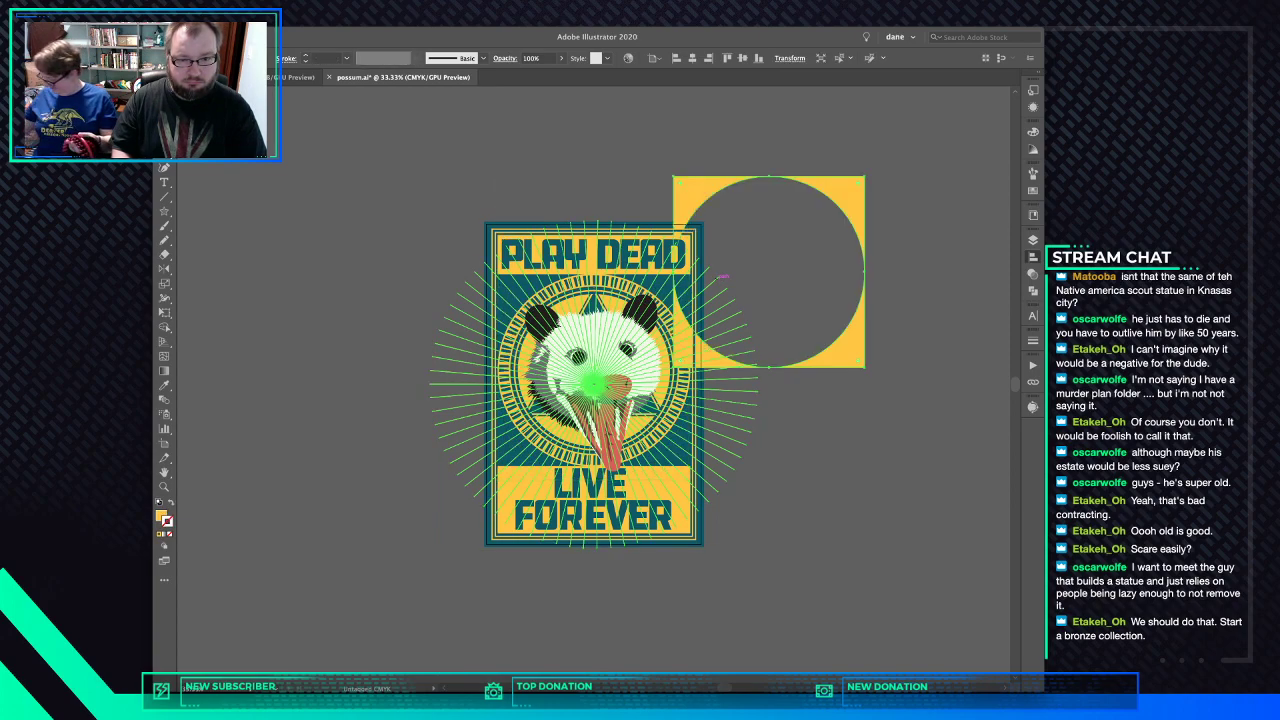
{"action": "key", "text": "super+z"}
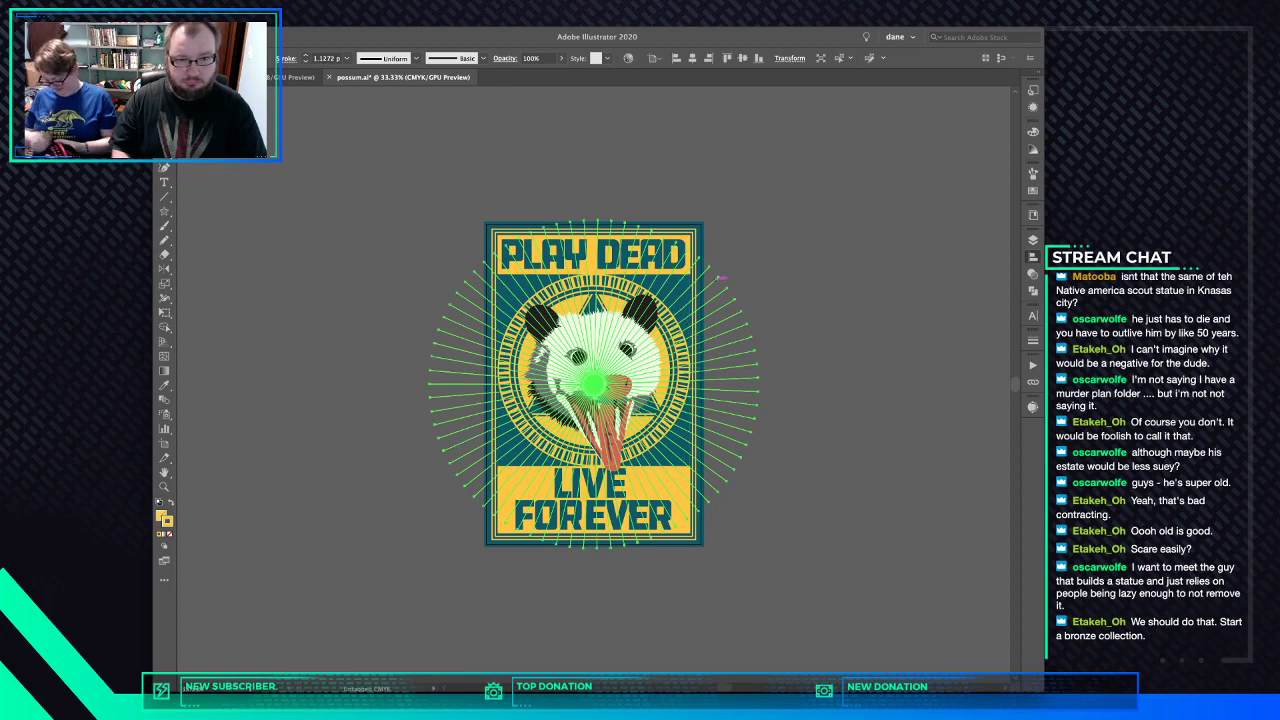
{"action": "key", "text": "super+z"}
{"action": "key", "text": "ctrl+shift+z"}
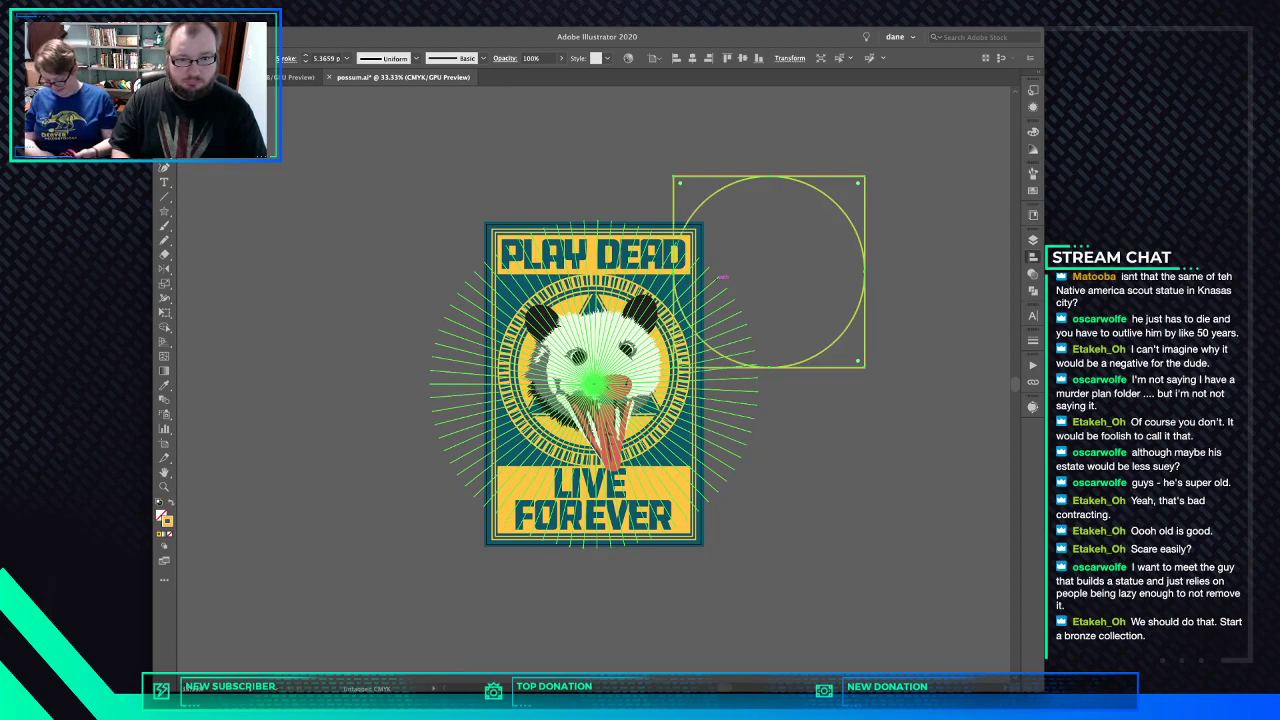
{"action": "key", "text": "ctrl+z"}
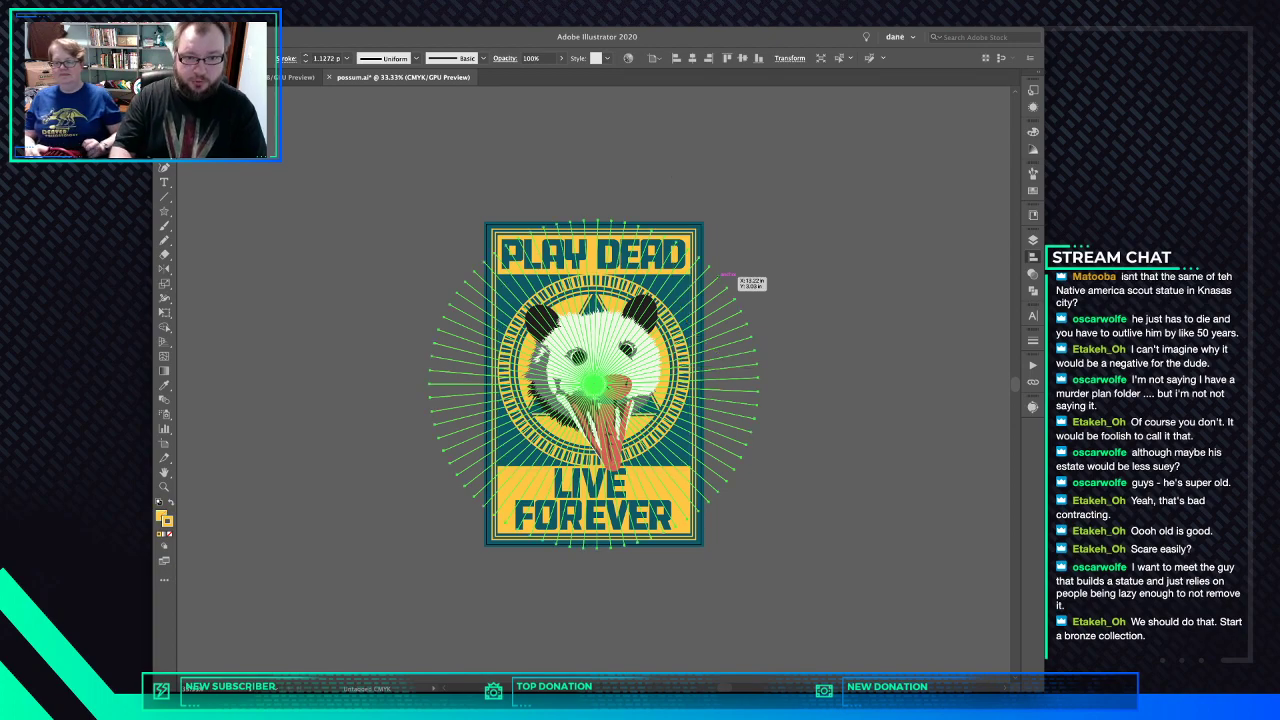
{"action": "key", "text": "ctrl+z"}
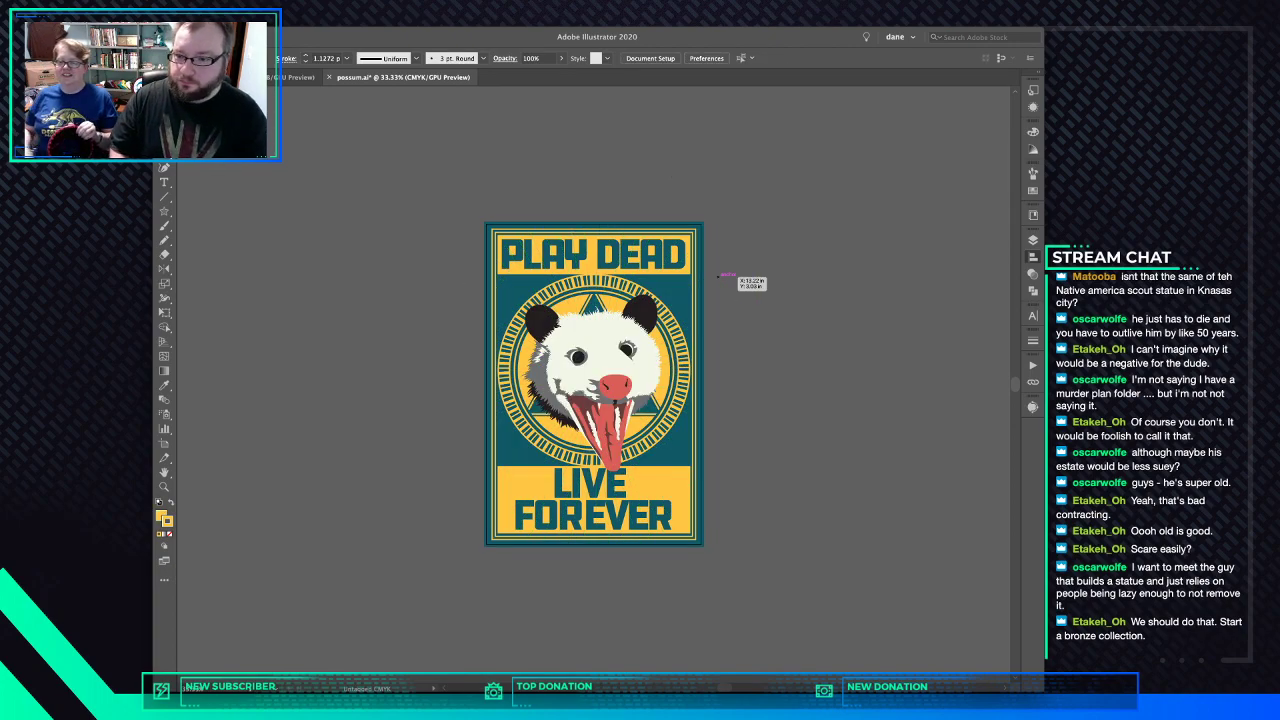
{"action": "key", "text": "ctrl+z"}
{"action": "key", "text": "ctrl+z"}
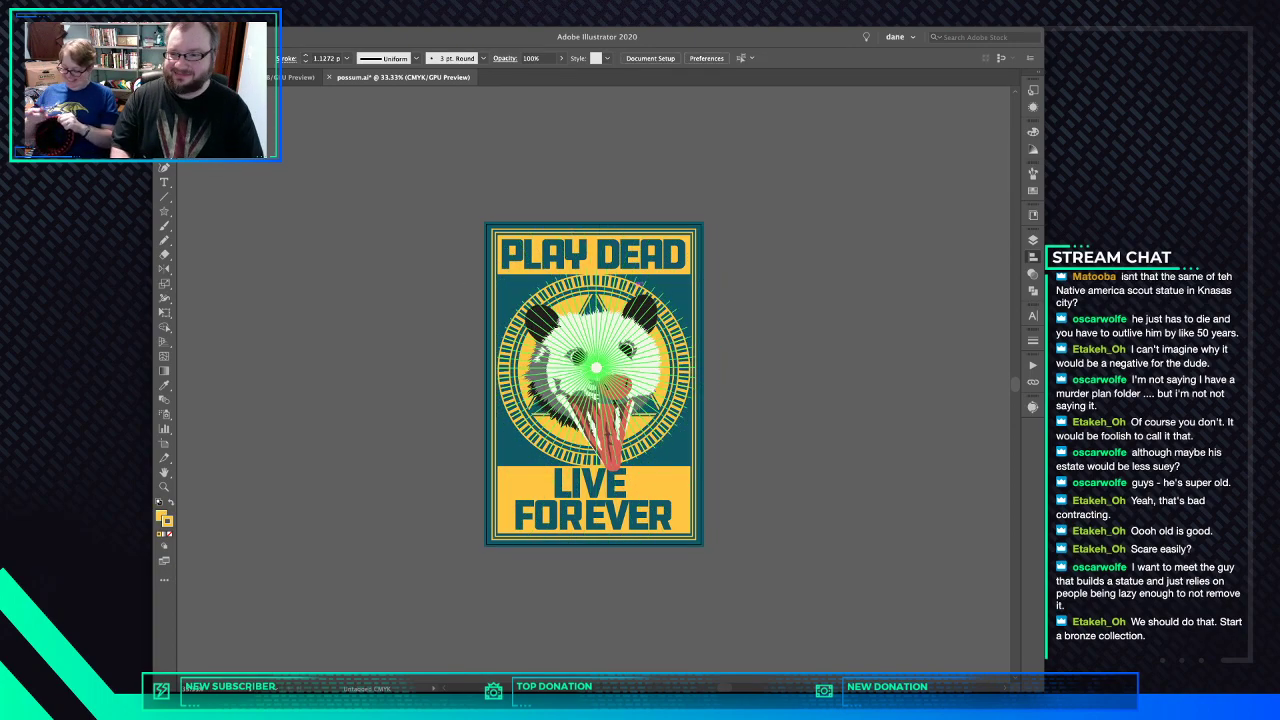
{"action": "key", "text": "ctrl+shift+z"}
{"action": "key", "text": "ctrl+shift+z"}
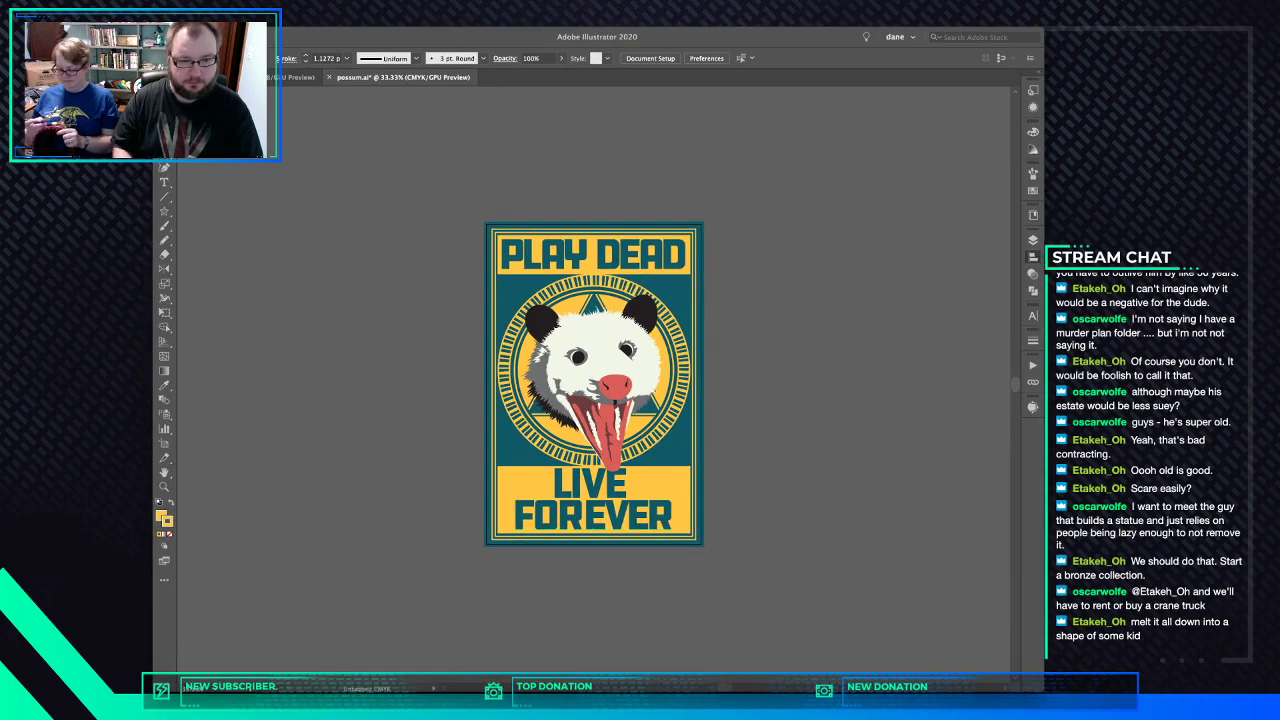
- Move the LIVE text to the left part of the yellow panel, above FOREVER
{"action": "left_click", "coordinate": [588, 513]}
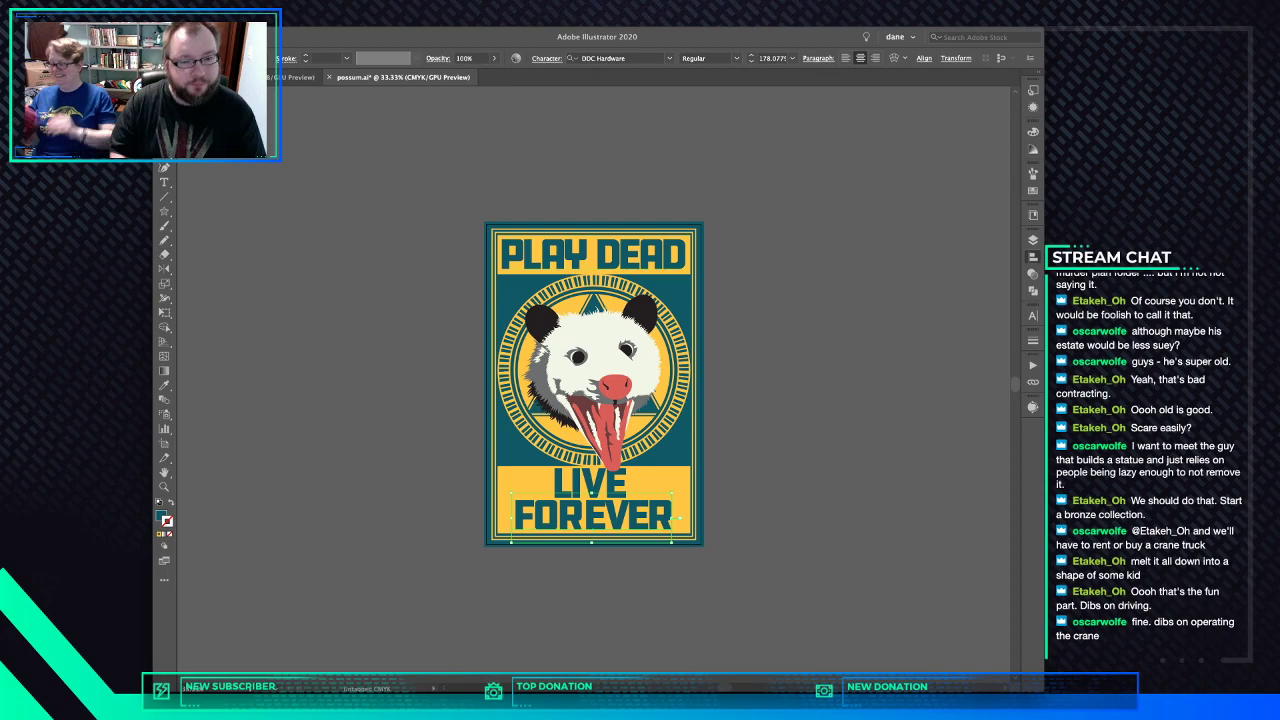
{"action": "left_click_drag", "start_coordinate": [541, 324], "coordinate": [482, 312]}
{"action": "key", "text": "super+shift+a"}
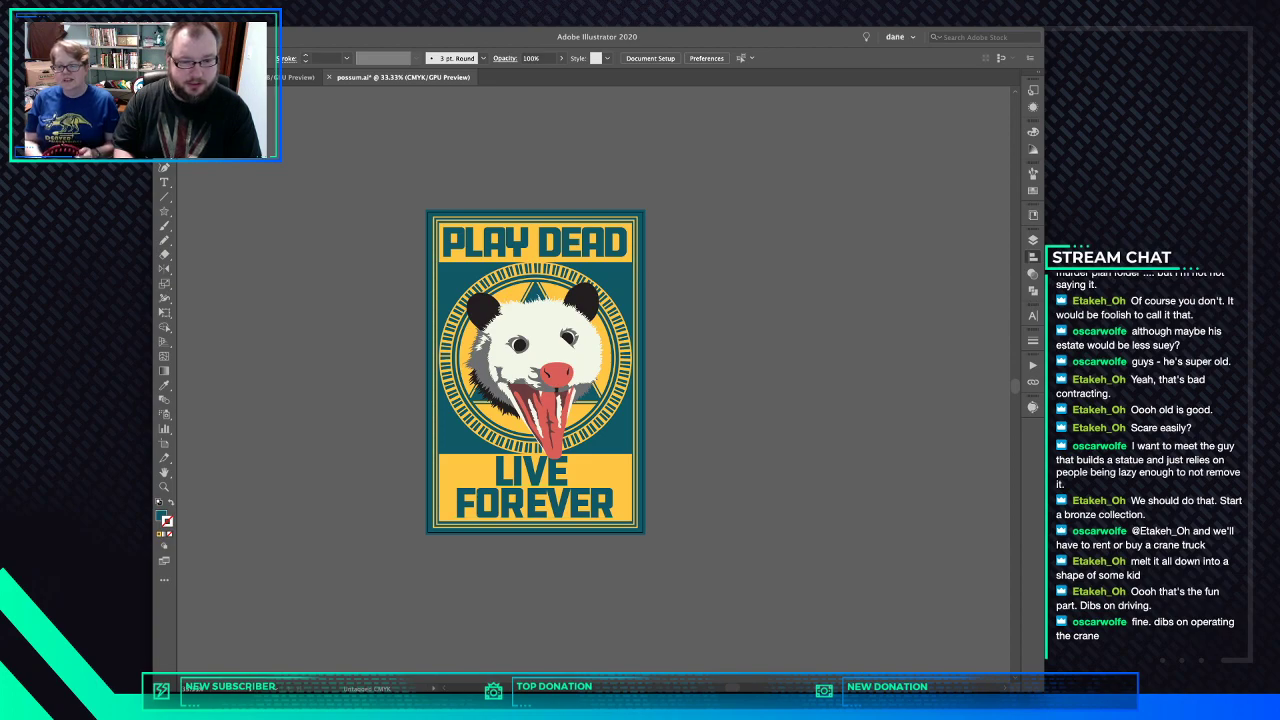
{"action": "left_click", "coordinate": [576, 472]}
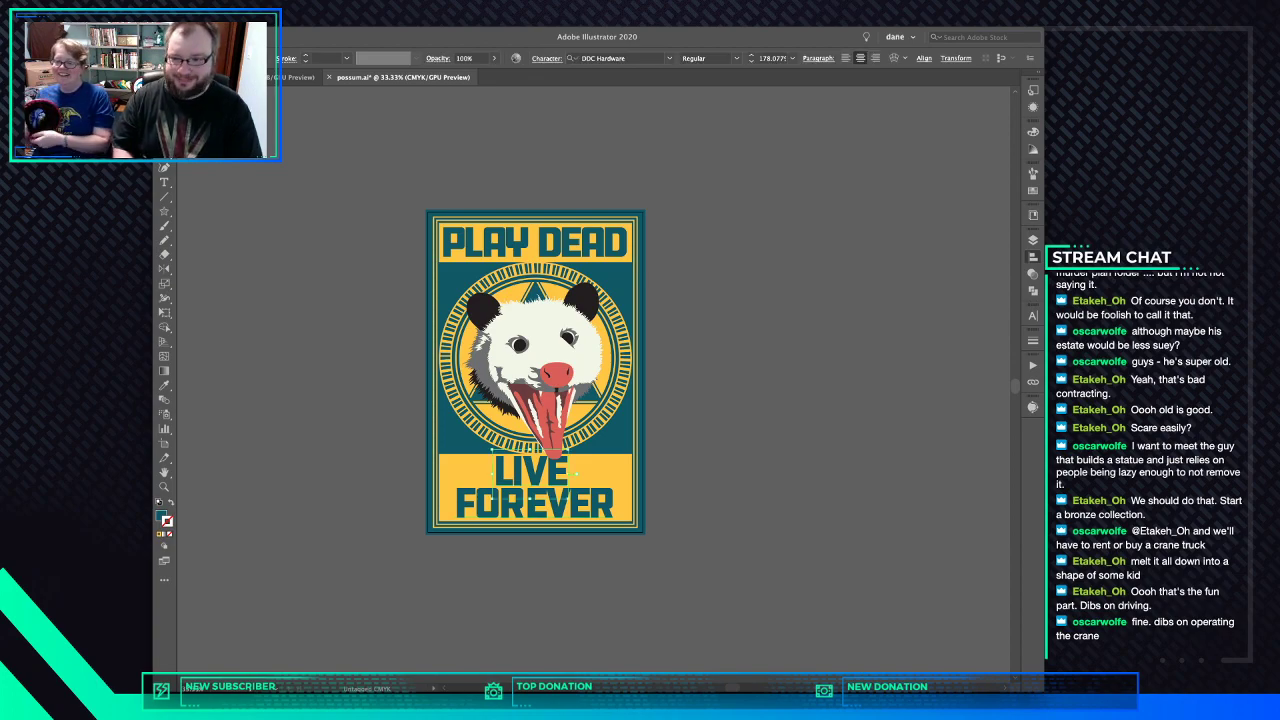
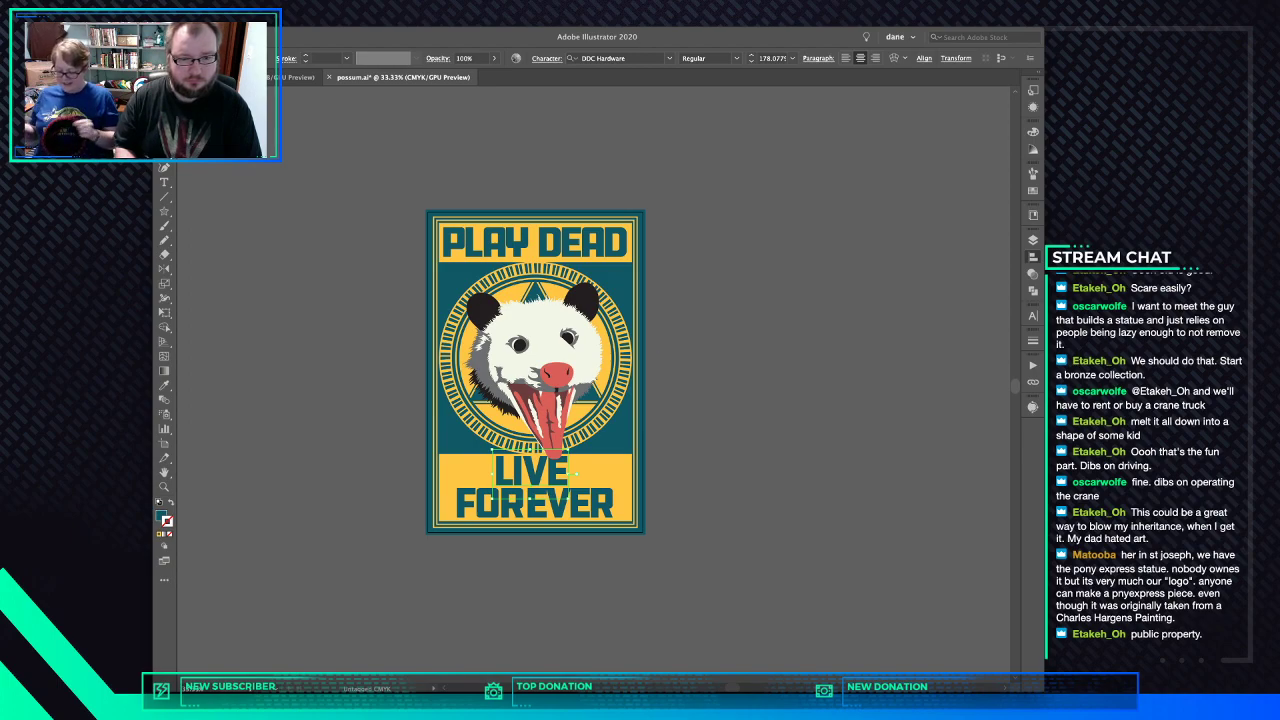
{"action": "left_click_drag", "start_coordinate": [535, 476], "coordinate": [485, 479]}
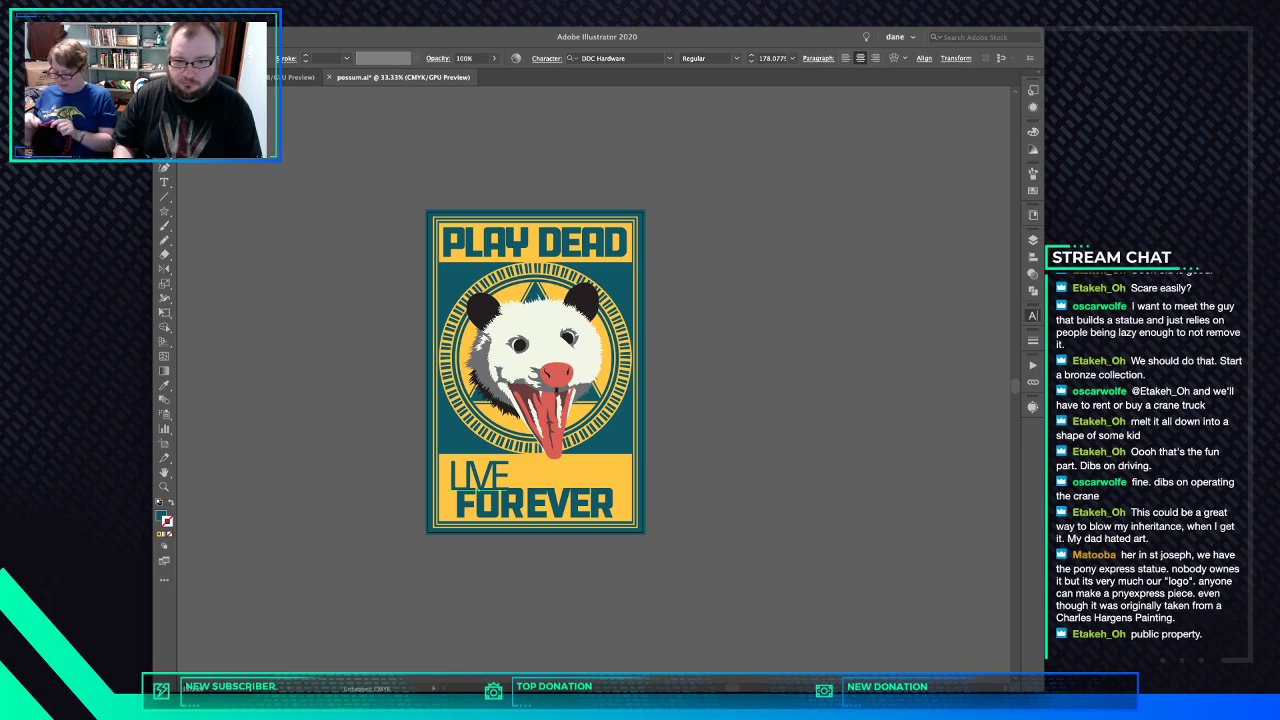
- Preview script fonts on the LIVE text and apply Yesteryear Regular
{"action": "key", "text": "Down"}
{"action": "key", "text": "Down"}
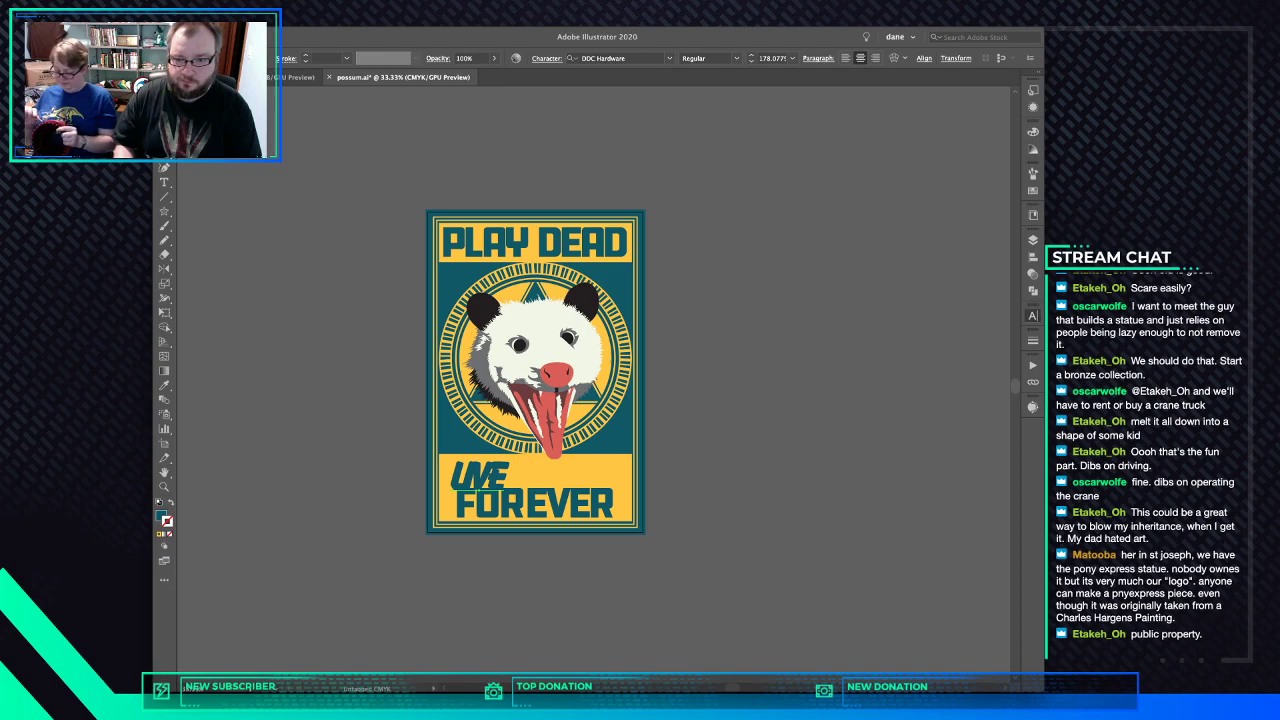
{"action": "key", "text": "Down"}
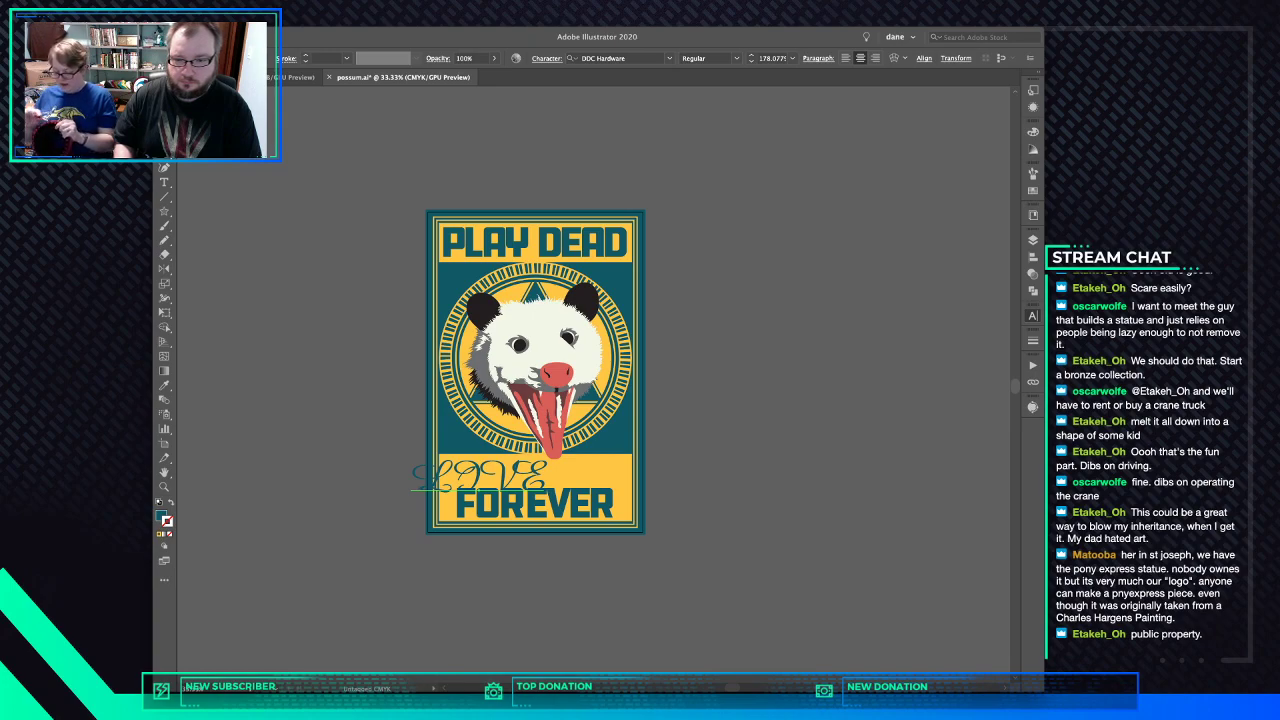
{"action": "key", "text": "Down"}
{"action": "key", "text": "Down"}
{"action": "key", "text": "Down"}
{"action": "key", "text": "Down"}
{"action": "key", "text": "Down"}
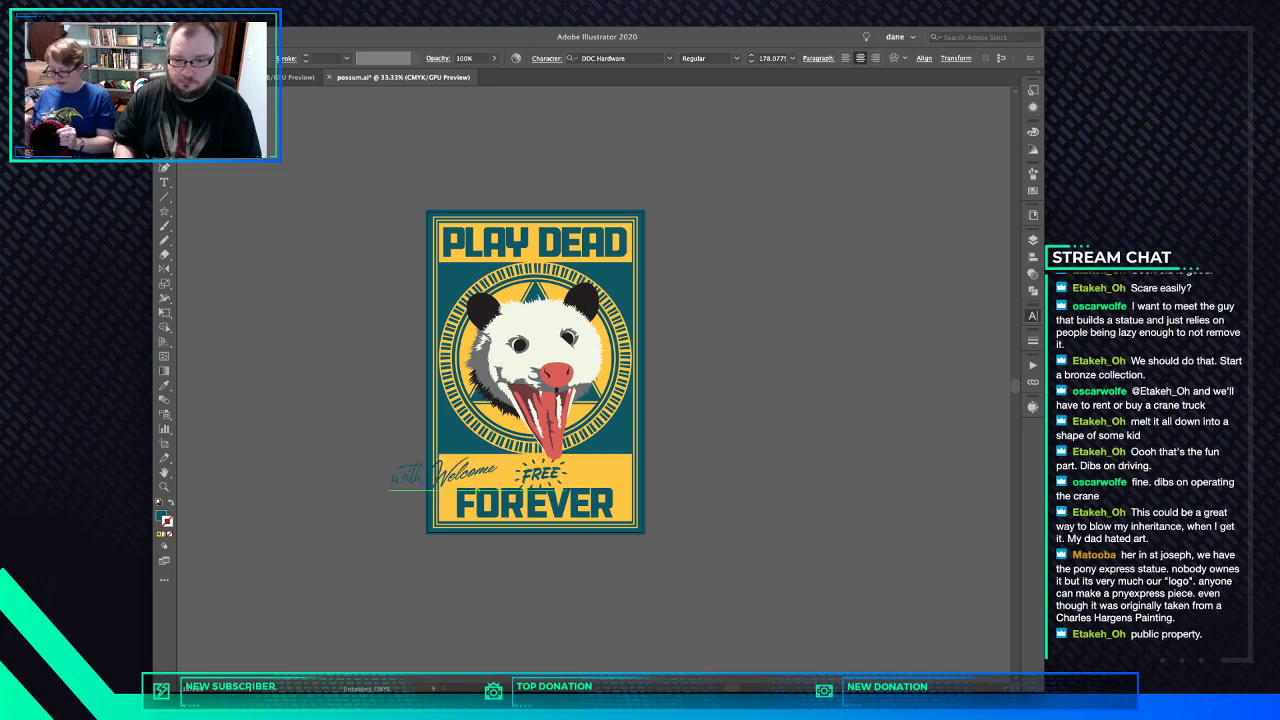
{"action": "key", "text": "Down"}
{"action": "key", "text": "Down"}
{"action": "key", "text": "Down"}
{"action": "key", "text": "Down"}
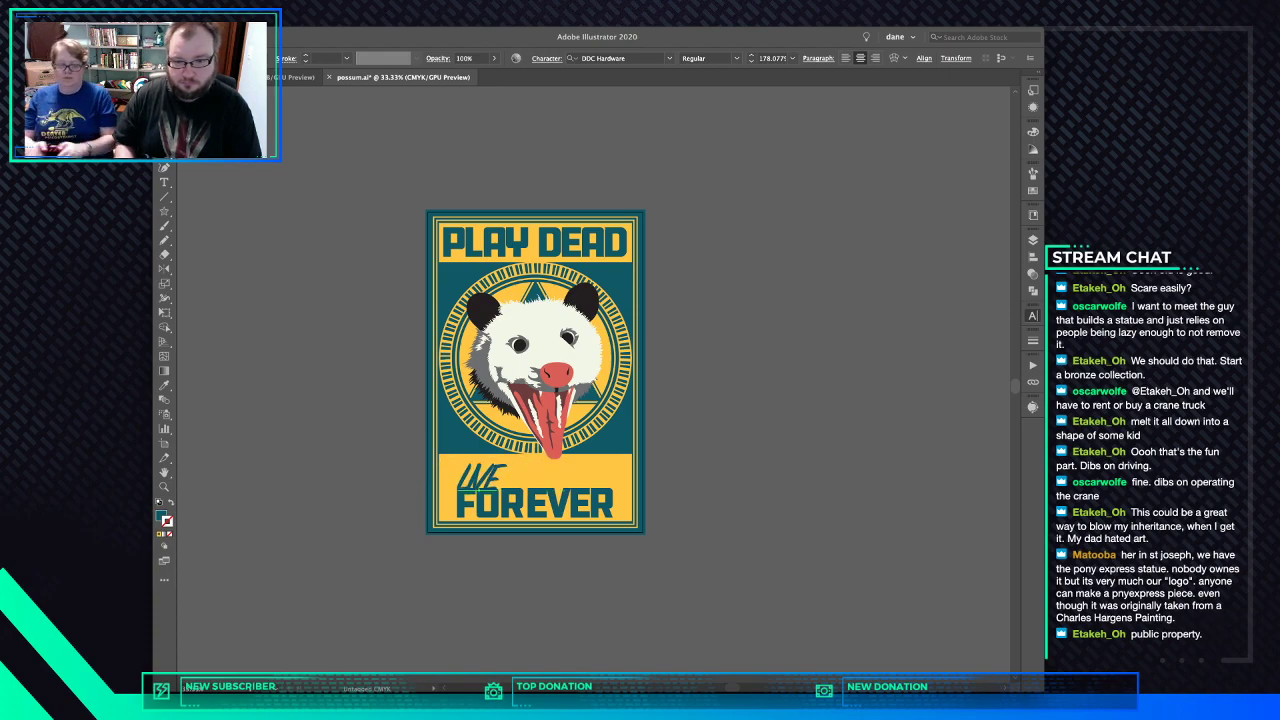
{"action": "key", "text": "Down"}
{"action": "key", "text": "Down"}
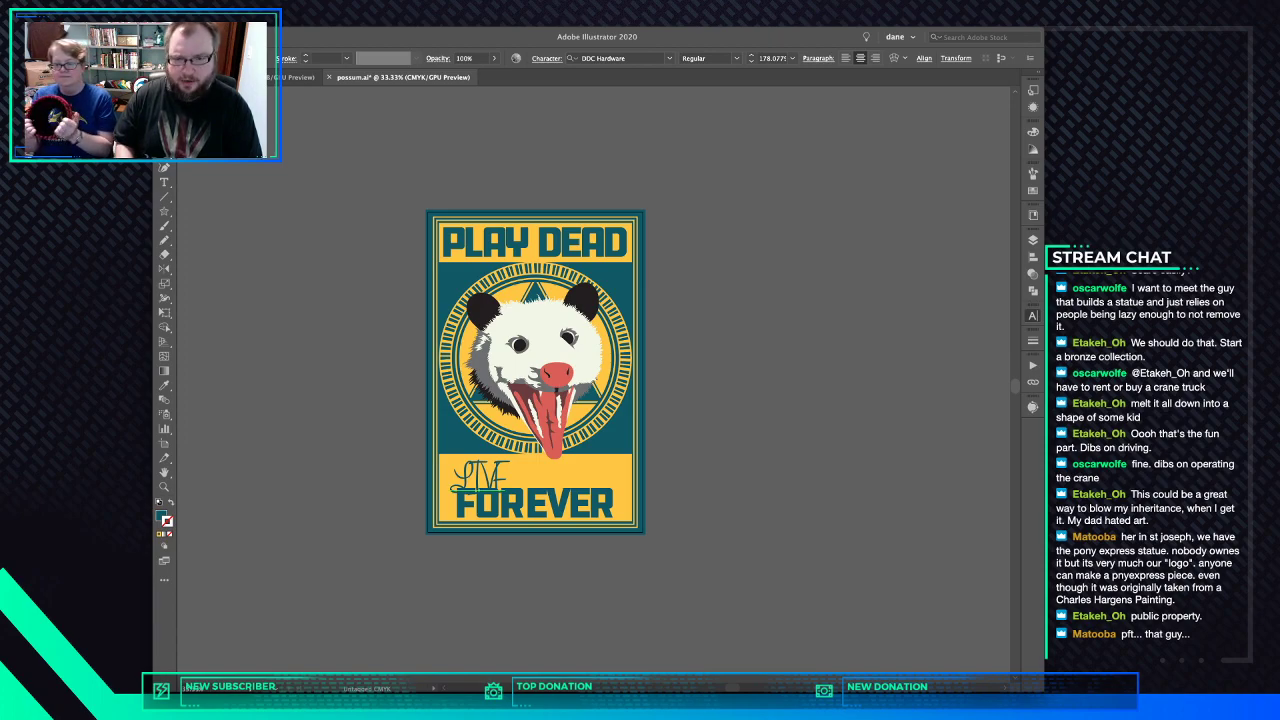
{"action": "key", "text": "Down"}
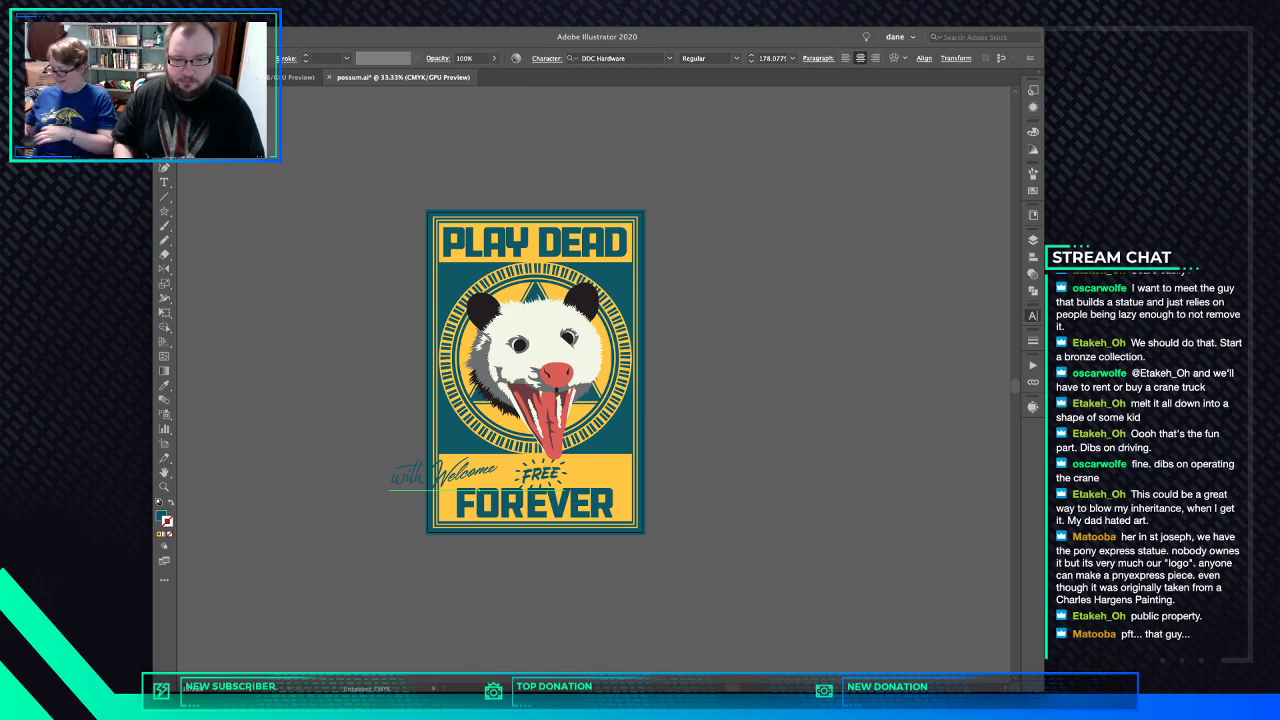
{"action": "key", "text": "Down"}
{"action": "key", "text": "Down"}
{"action": "key", "text": "Down"}
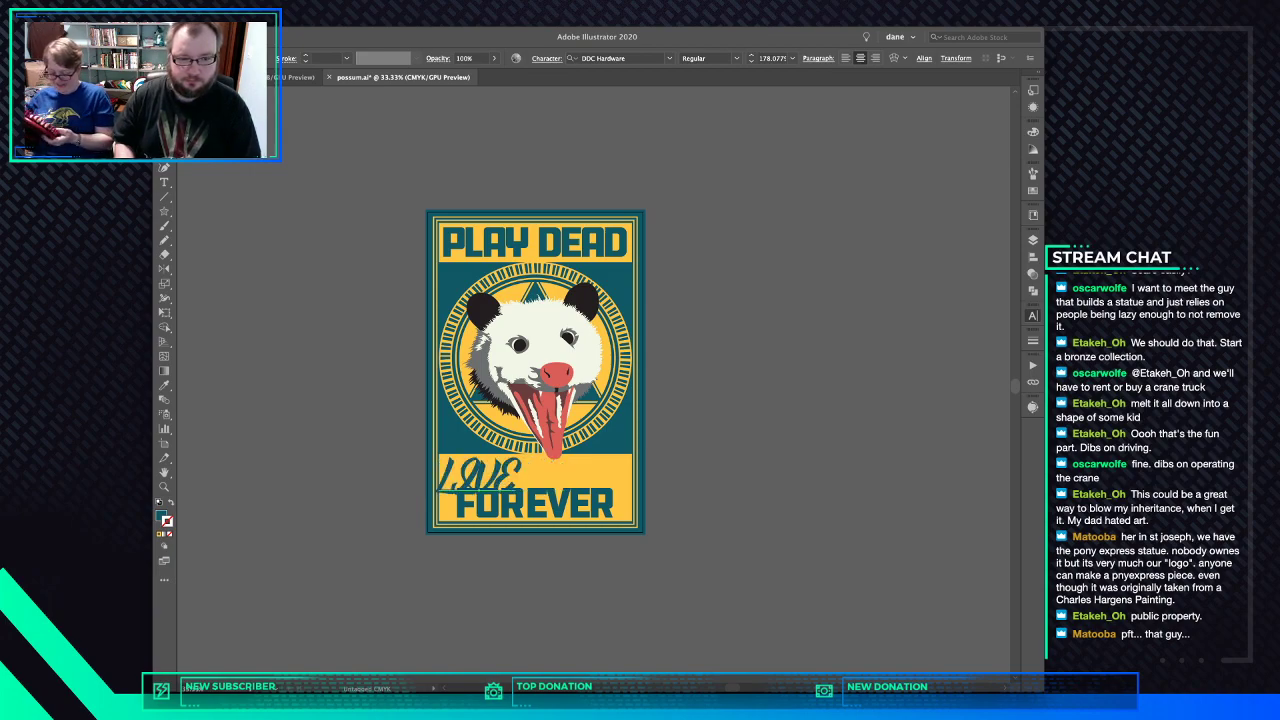
{"action": "key", "text": "Down"}
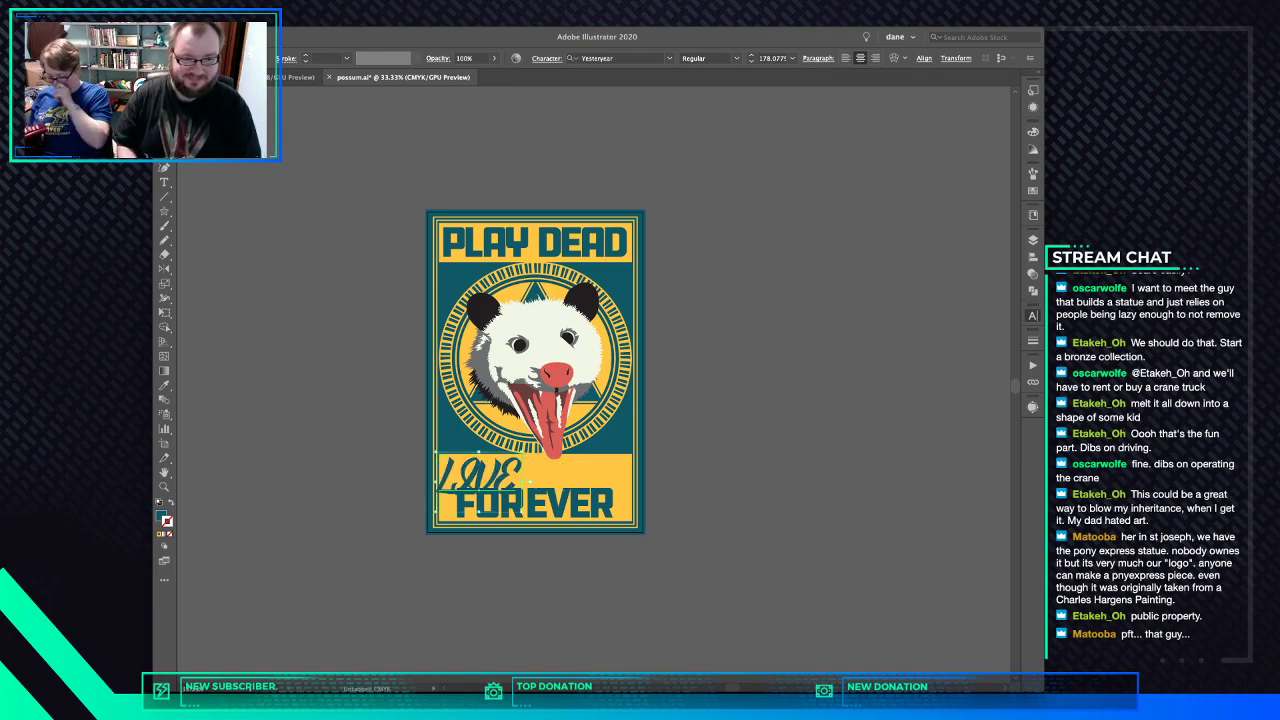
- Retype the word LIVE in mixed case as "Live"
{"action": "double_click", "coordinate": [457, 480]}
{"action": "left_click_drag", "start_coordinate": [457, 480], "coordinate": [516, 480]}
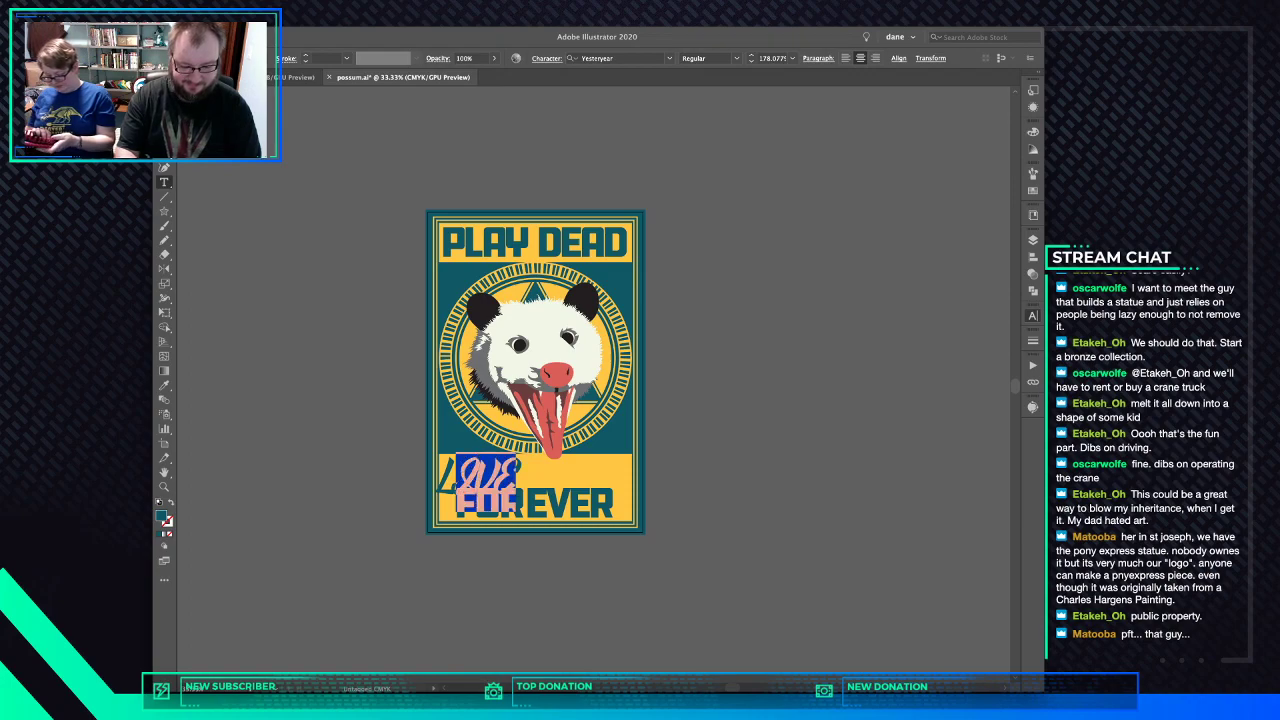
{"action": "type", "text": "Live"}
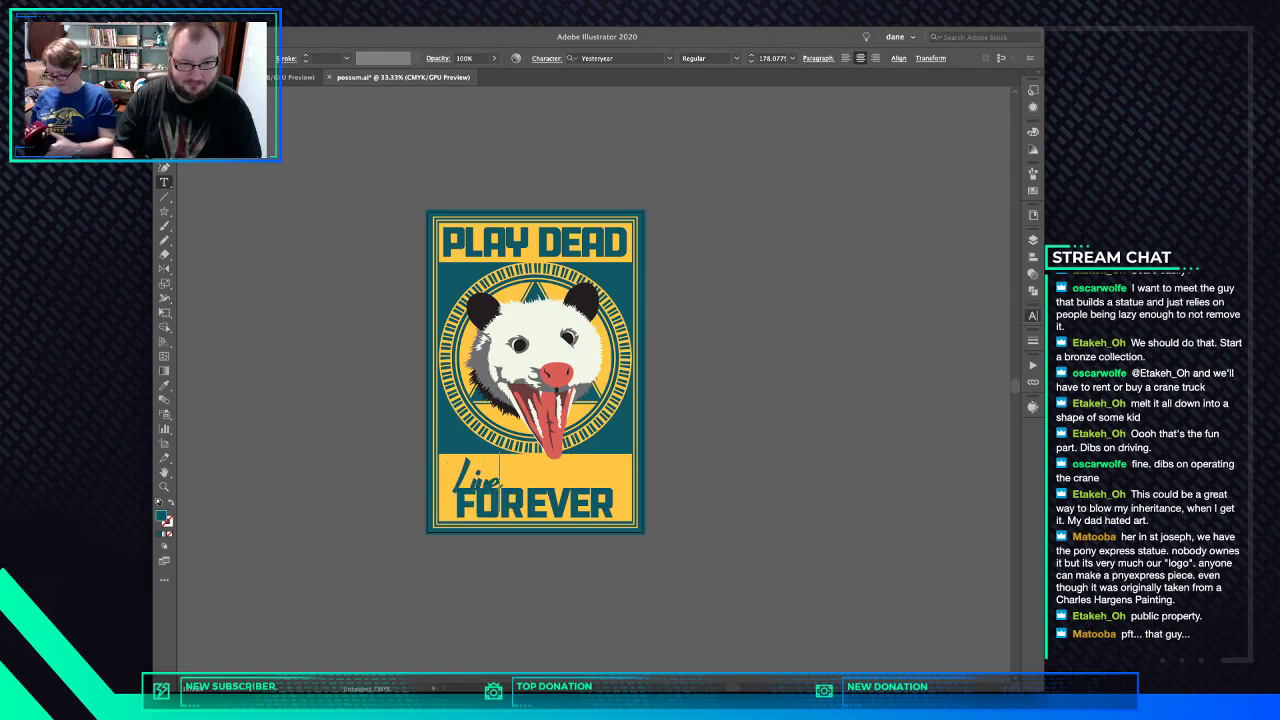
{"action": "key", "text": "Escape"}
- Widen the tracking of the Live text and nudge it up and slightly left, above FOREVER
{"action": "key", "text": "alt+Right"}
{"action": "key", "text": "alt+Right"}
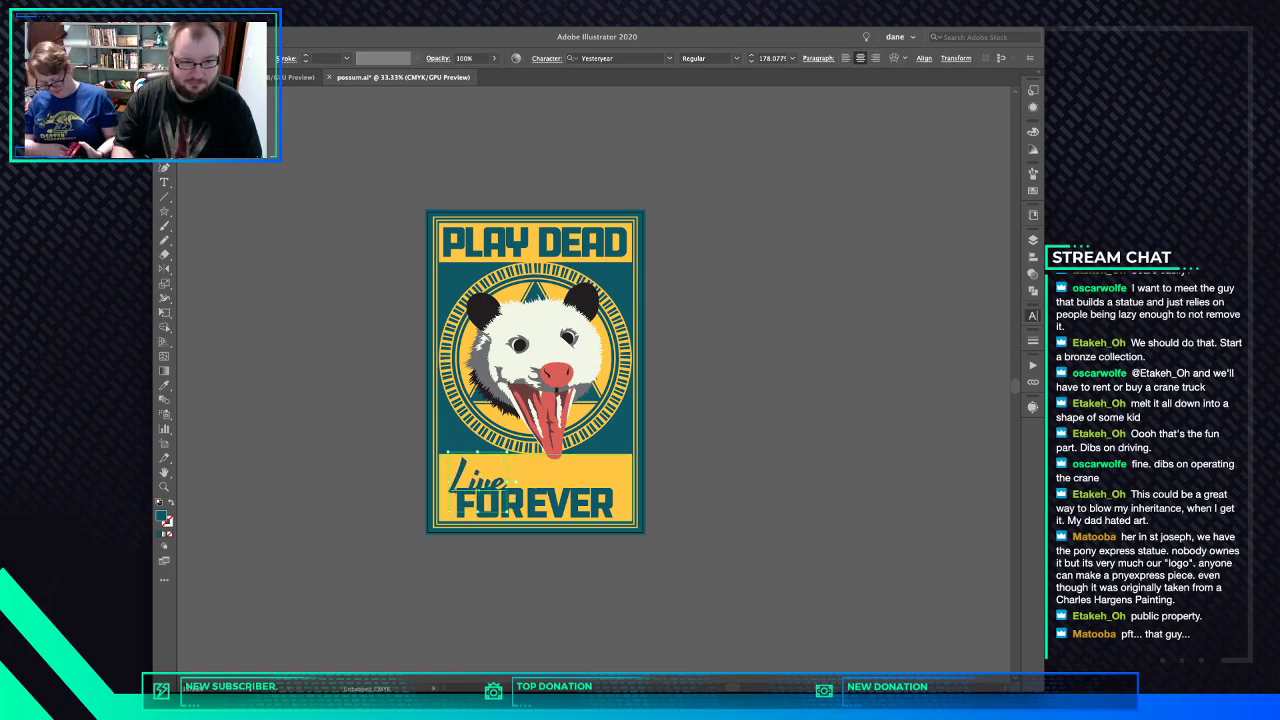
{"action": "key", "text": "Up"}
{"action": "key", "text": "Up"}
{"action": "key", "text": "Up"}
{"action": "key", "text": "Up"}
{"action": "key", "text": "Up"}
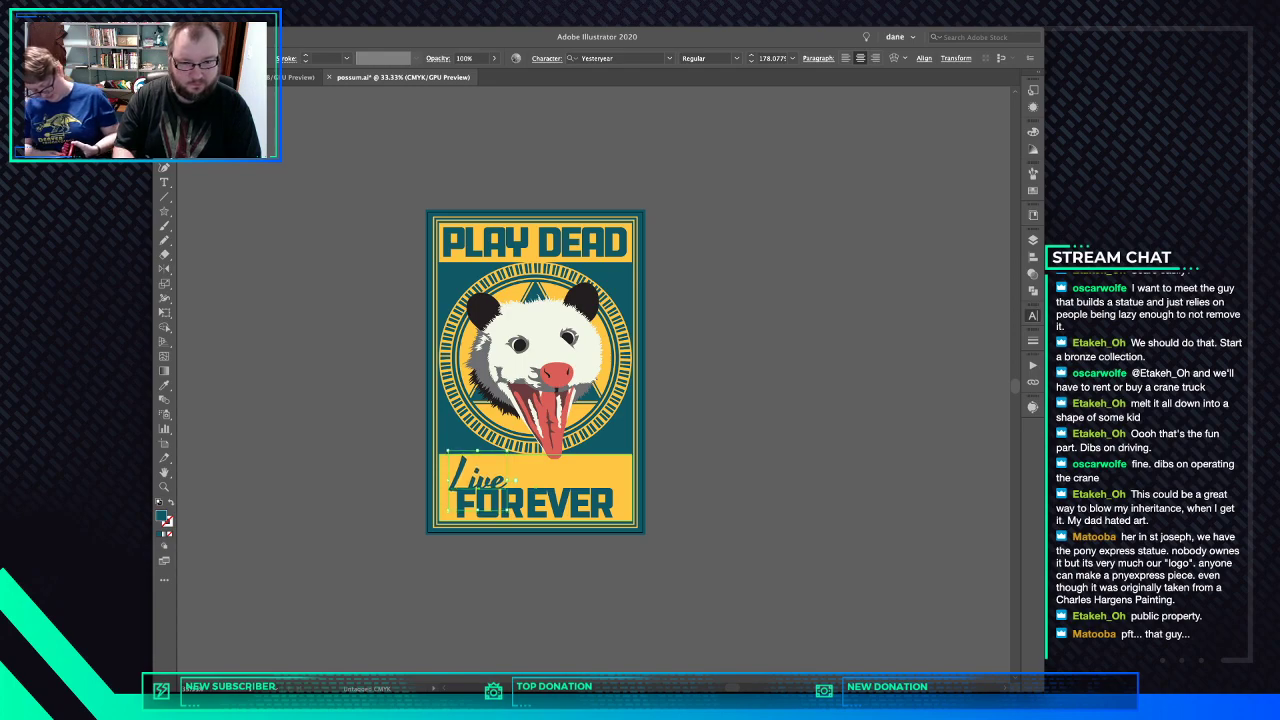
{"action": "key", "text": "Up"}
{"action": "key", "text": "Up"}
{"action": "key", "text": "Up"}
{"action": "key", "text": "Up"}
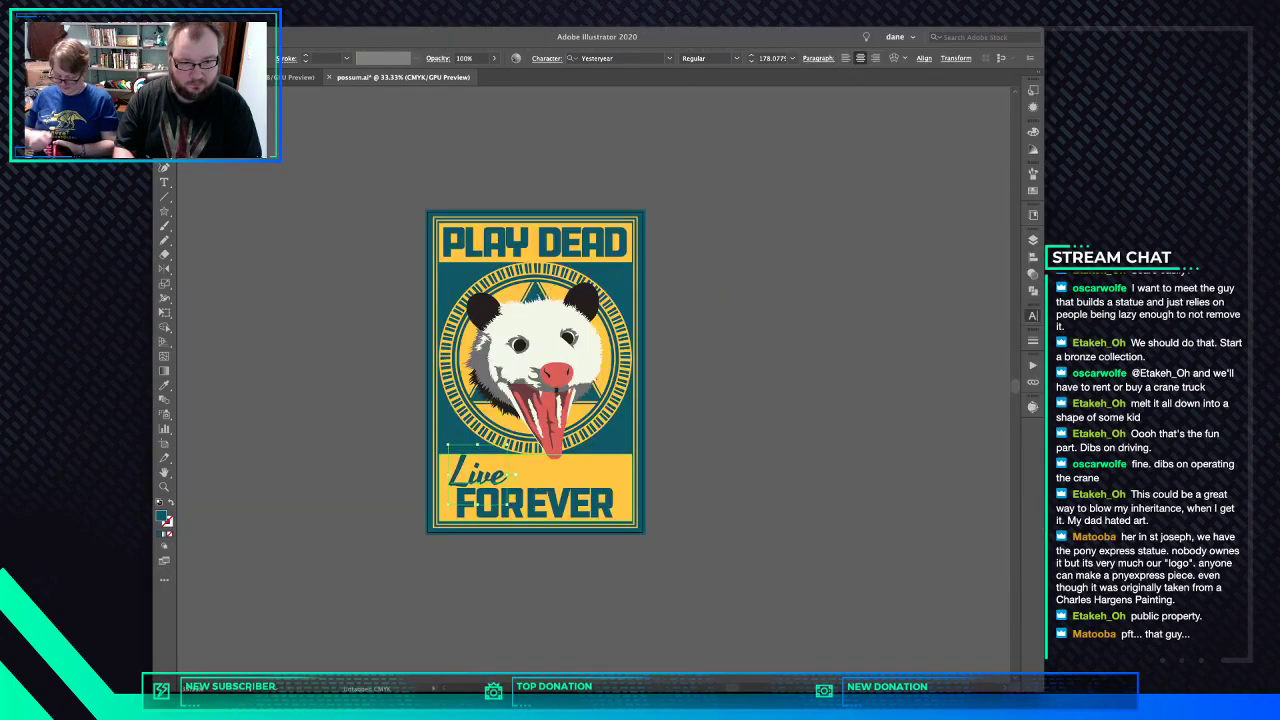
{"action": "key", "text": "Down"}
{"action": "key", "text": "Down"}
{"action": "key", "text": "Left"}
{"action": "key", "text": "Left"}
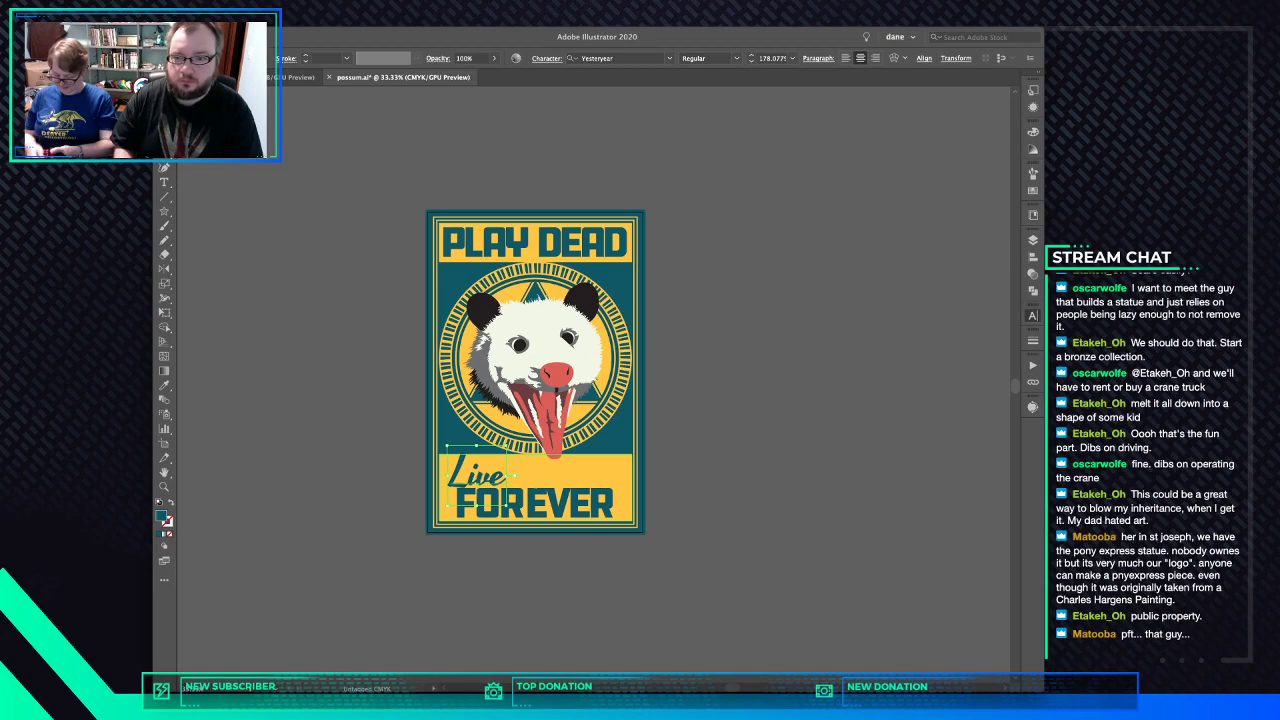
- Change the font of the Live text to Eastside Regular and deselect it
{"action": "key", "text": "super+h"}
{"action": "key", "text": "ctrl+z"}
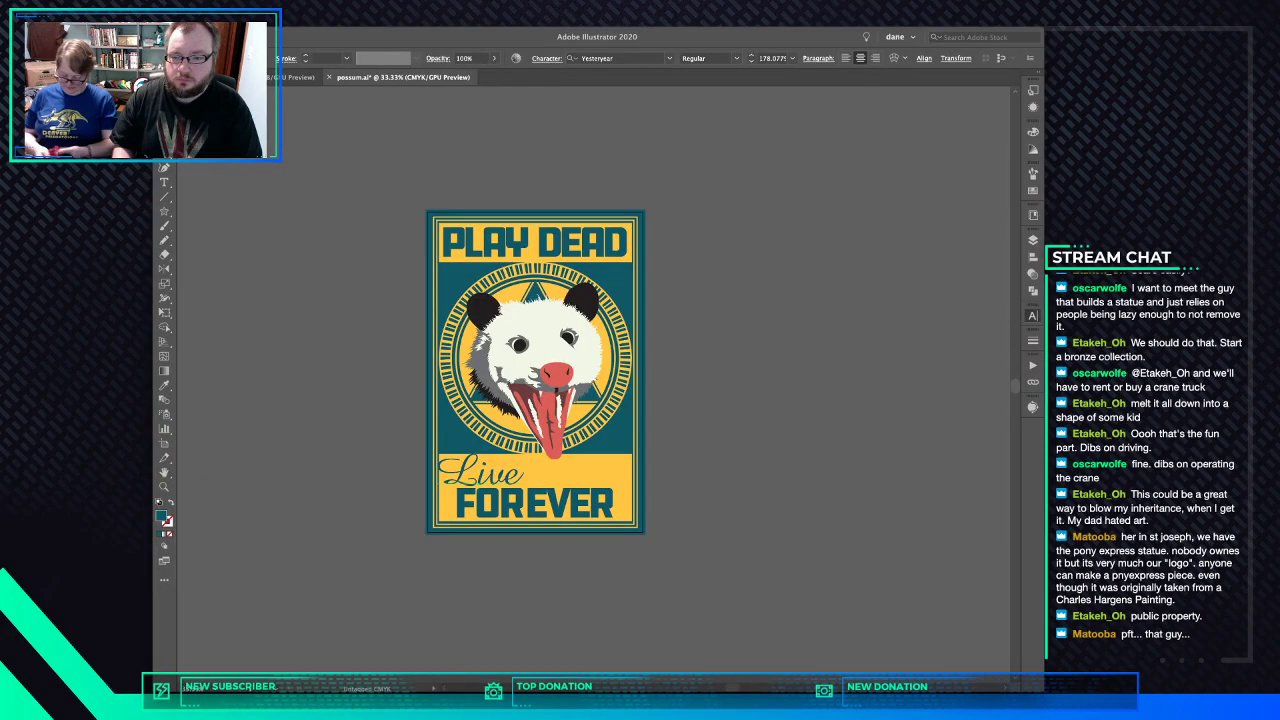
{"action": "key", "text": "super+shift+z"}
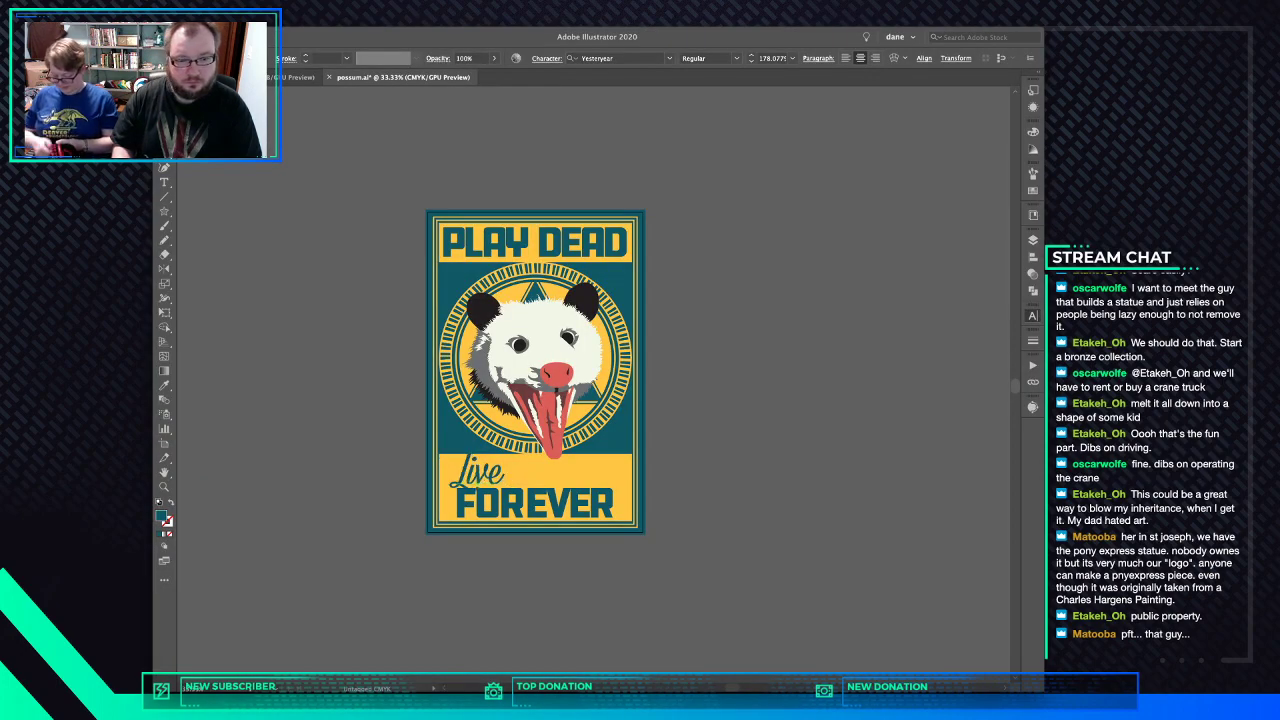
{"action": "key", "text": "super+z"}
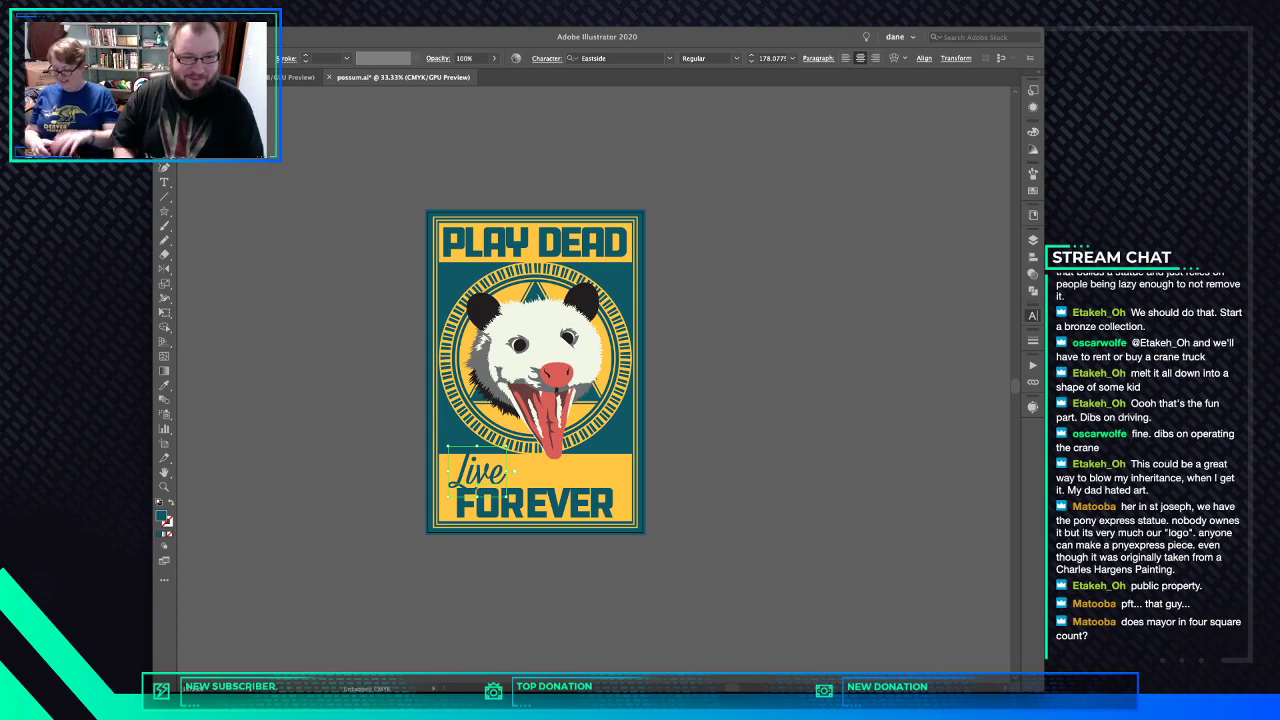
{"action": "key", "text": "super+shift+a"}
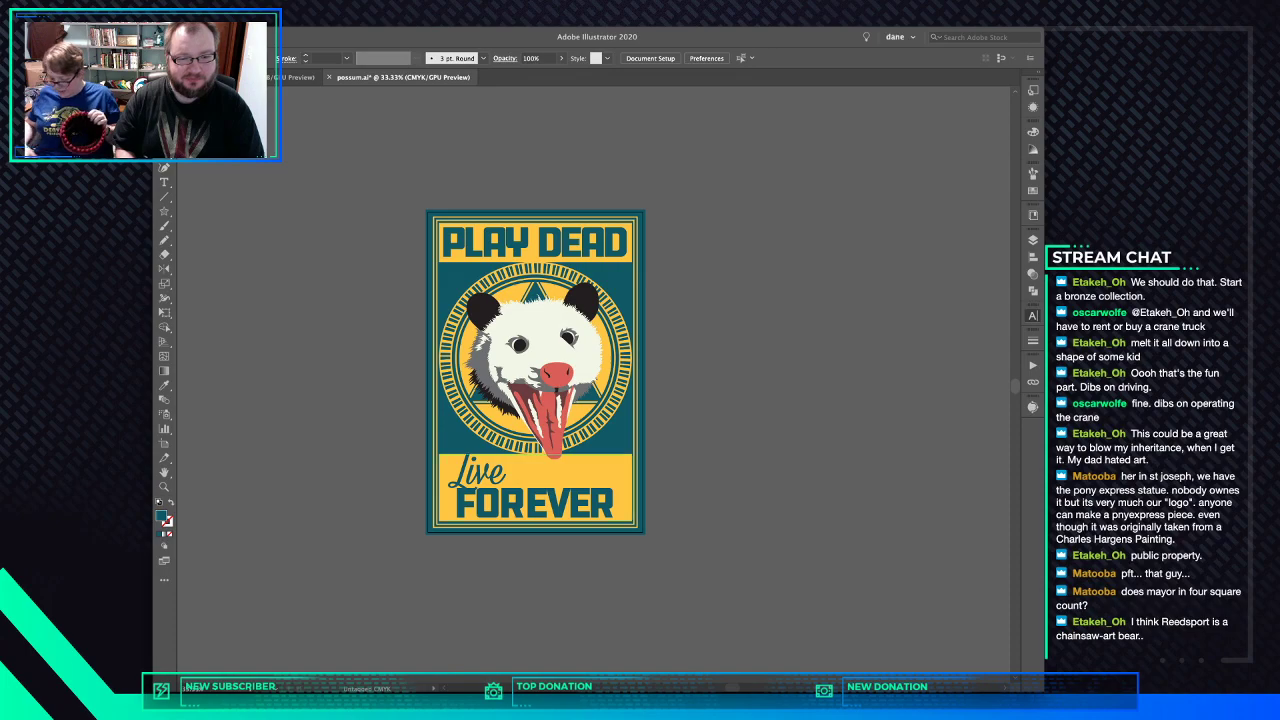
- Scale the Live text up to about 192.6 pt
{"action": "scroll", "coordinate": [478, 460], "scroll_direction": "up", "scroll_amount": 8}
{"action": "scroll", "coordinate": [480, 468], "scroll_direction": "up", "scroll_amount": 1}
{"action": "mouse_move", "coordinate": [552, 501]}
{"action": "left_mouse_down"}
{"action": "mouse_move", "coordinate": [524, 491]}
{"action": "mouse_move", "coordinate": [586, 500]}
{"action": "mouse_move", "coordinate": [566, 497]}
{"action": "left_mouse_up"}
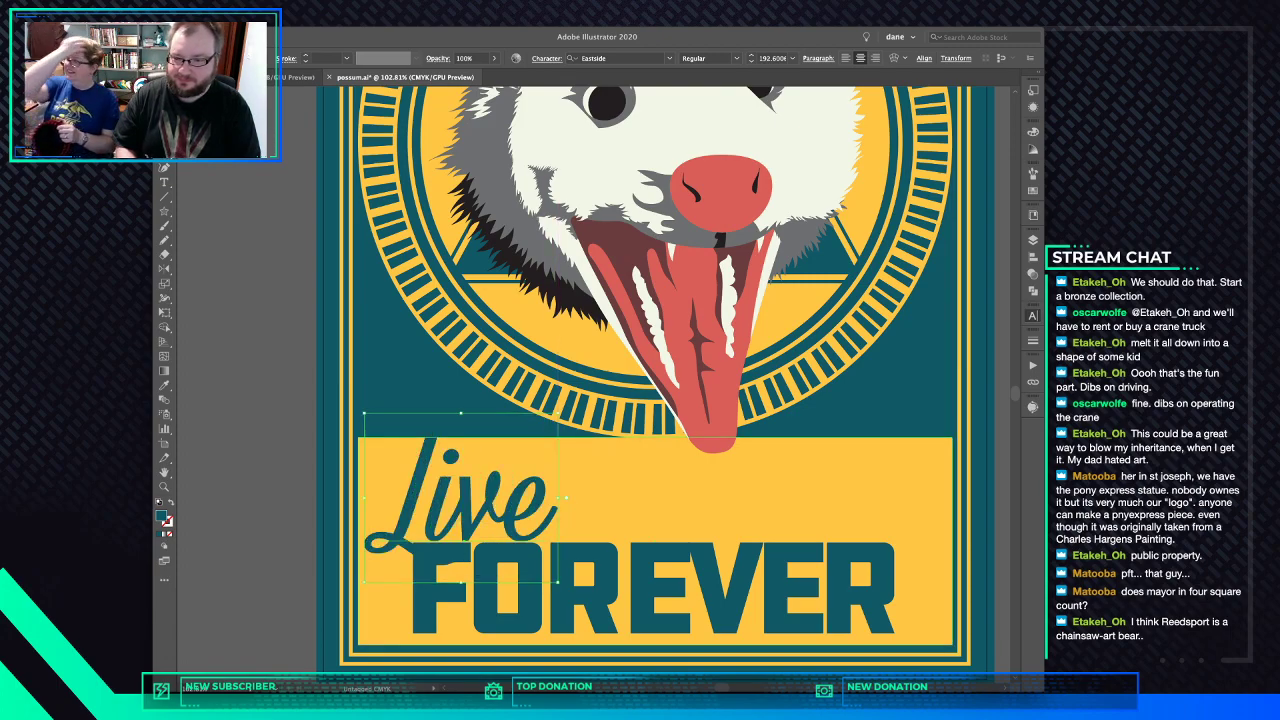
- Scale the FOREVER text up to about 192 pt and position it below Live, near the yellow panel's right edge
{"action": "left_click_drag", "start_coordinate": [566, 497], "coordinate": [416, 470]}
{"action": "left_click_drag", "start_coordinate": [634, 591], "coordinate": [677, 591]}
{"action": "left_click_drag", "start_coordinate": [296, 570], "coordinate": [268, 570]}
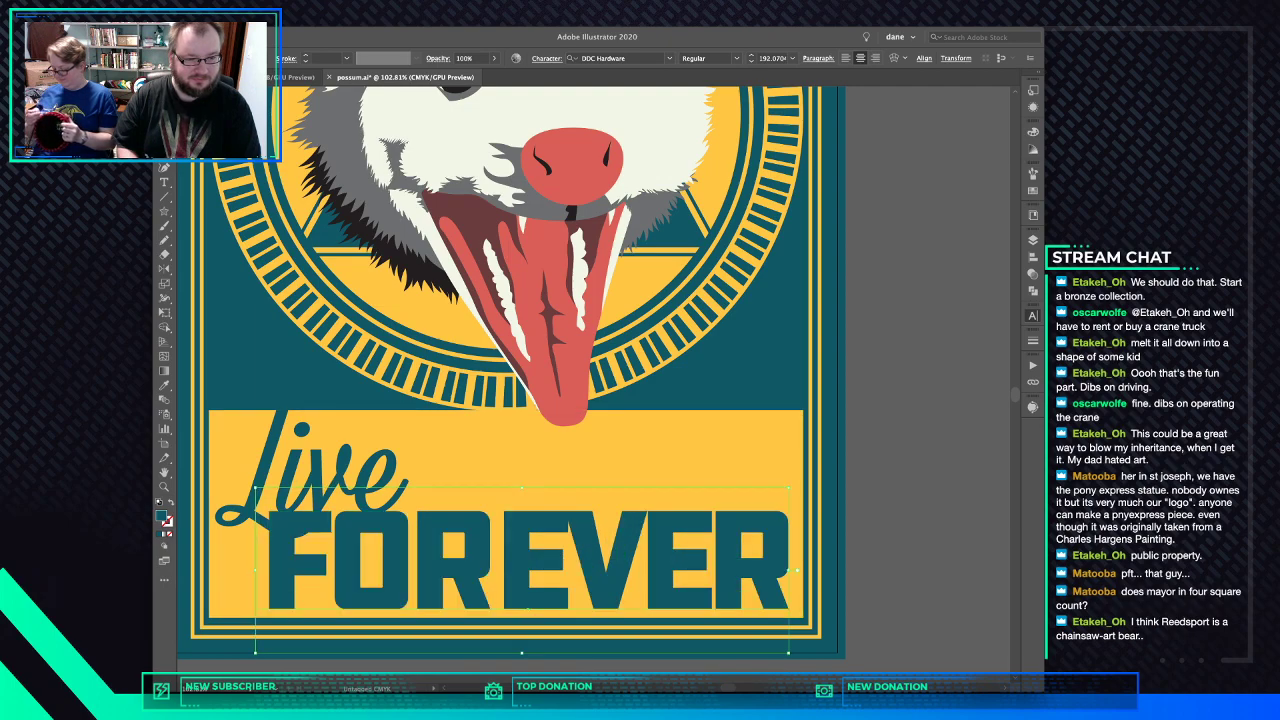
- Give the Live text a 10 pt yellow stroke so it separates from the FOREVER lettering
{"action": "left_click", "coordinate": [330, 470]}
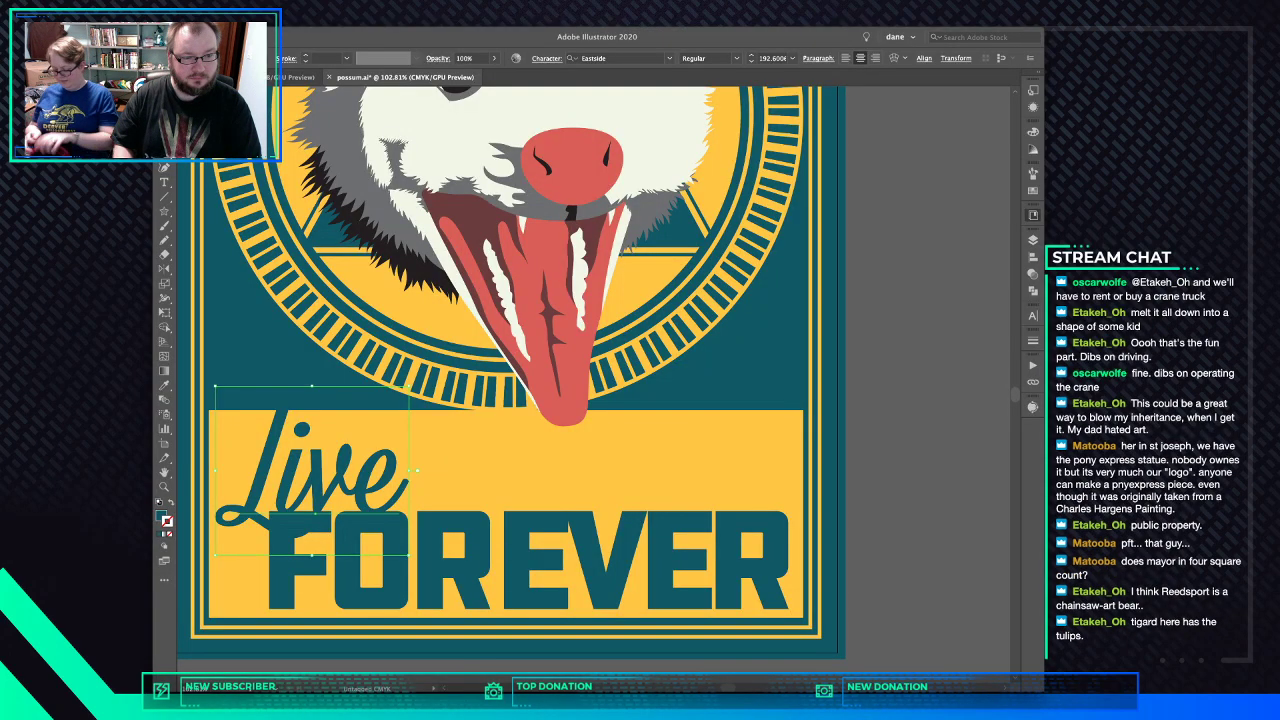
{"action": "key", "text": "comma"}
{"action": "left_click", "coordinate": [1033, 341]}
{"action": "key", "text": "Up"}
{"action": "key", "text": "Up"}
{"action": "key", "text": "Up"}
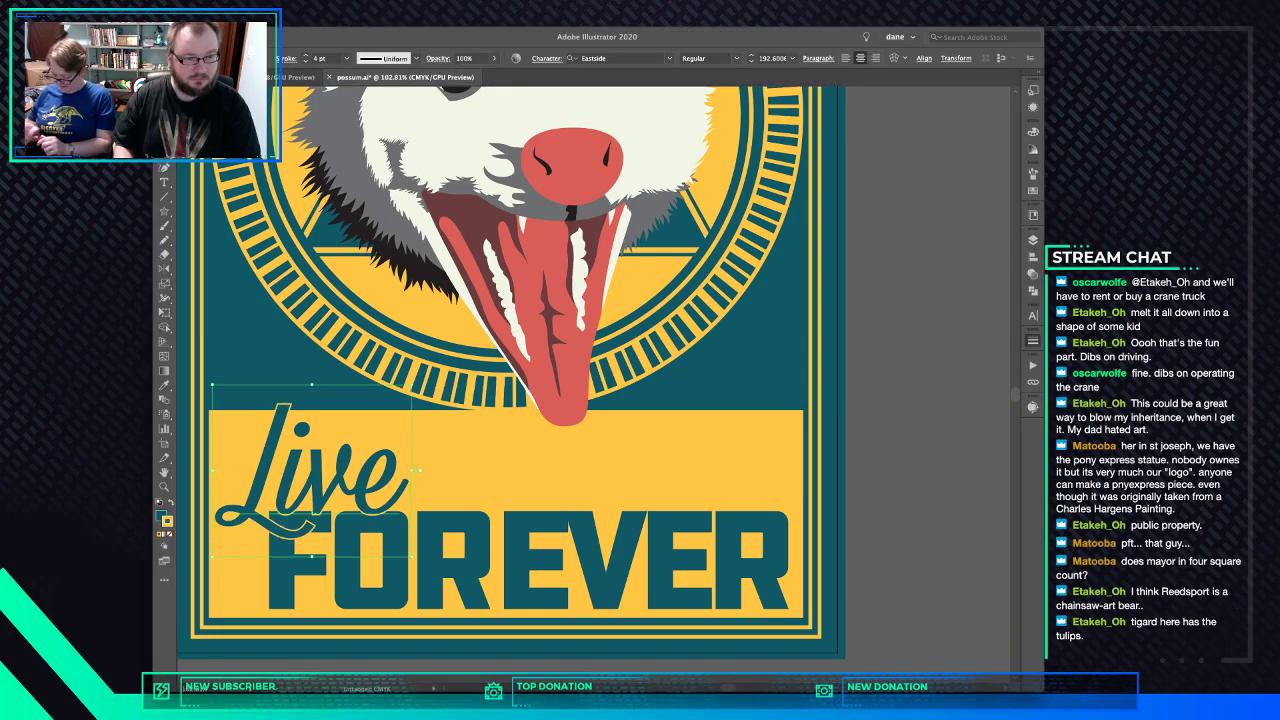
{"action": "key", "text": "Up"}
{"action": "key", "text": "Up"}
{"action": "key", "text": "Up"}
{"action": "key", "text": "Up"}
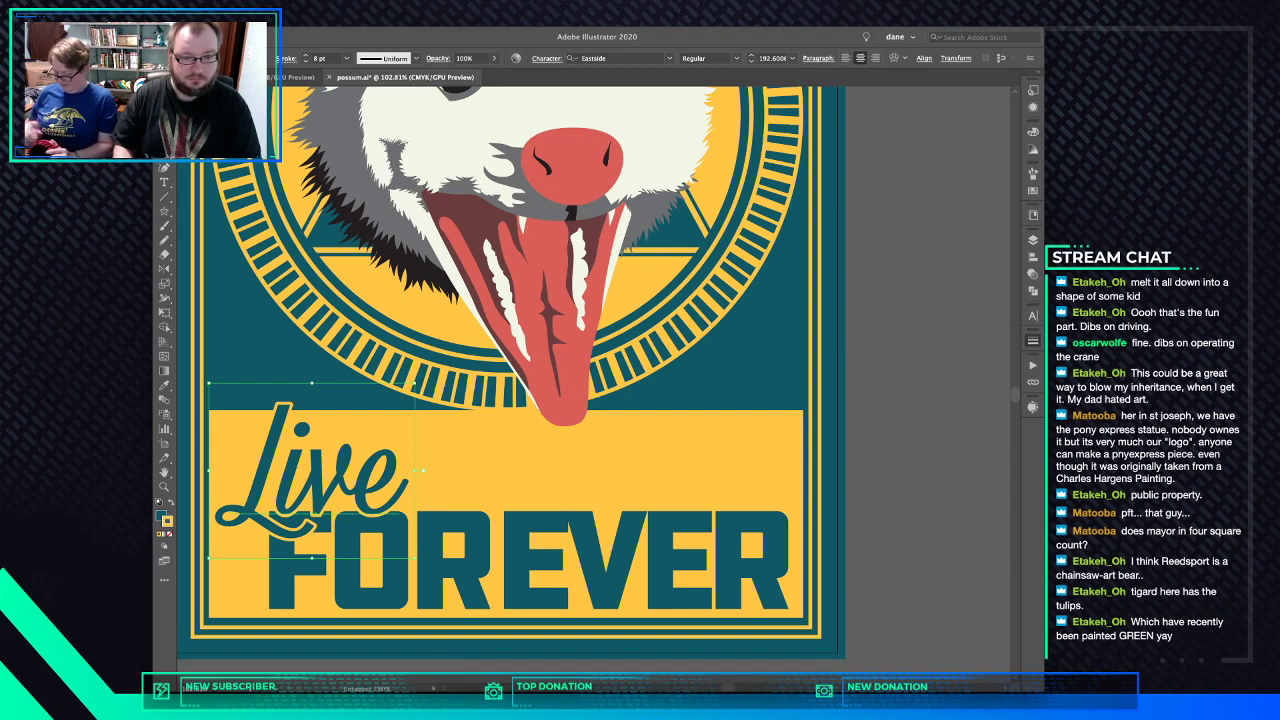
{"action": "key", "text": "Up"}
{"action": "key", "text": "Up"}
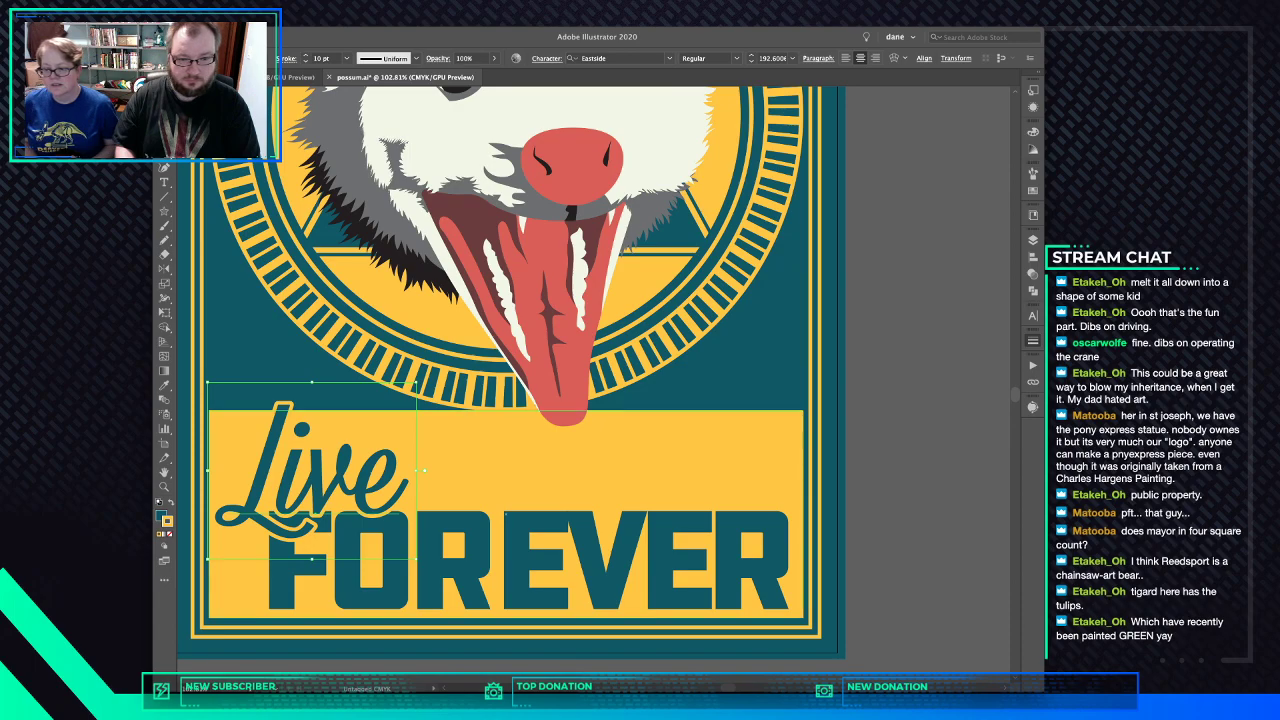
- Tighten the kerning between the first R and E in FOREVER and fine-tune the neighbouring letter gaps
{"action": "left_click", "coordinate": [522, 570]}
{"action": "key", "text": "t"}
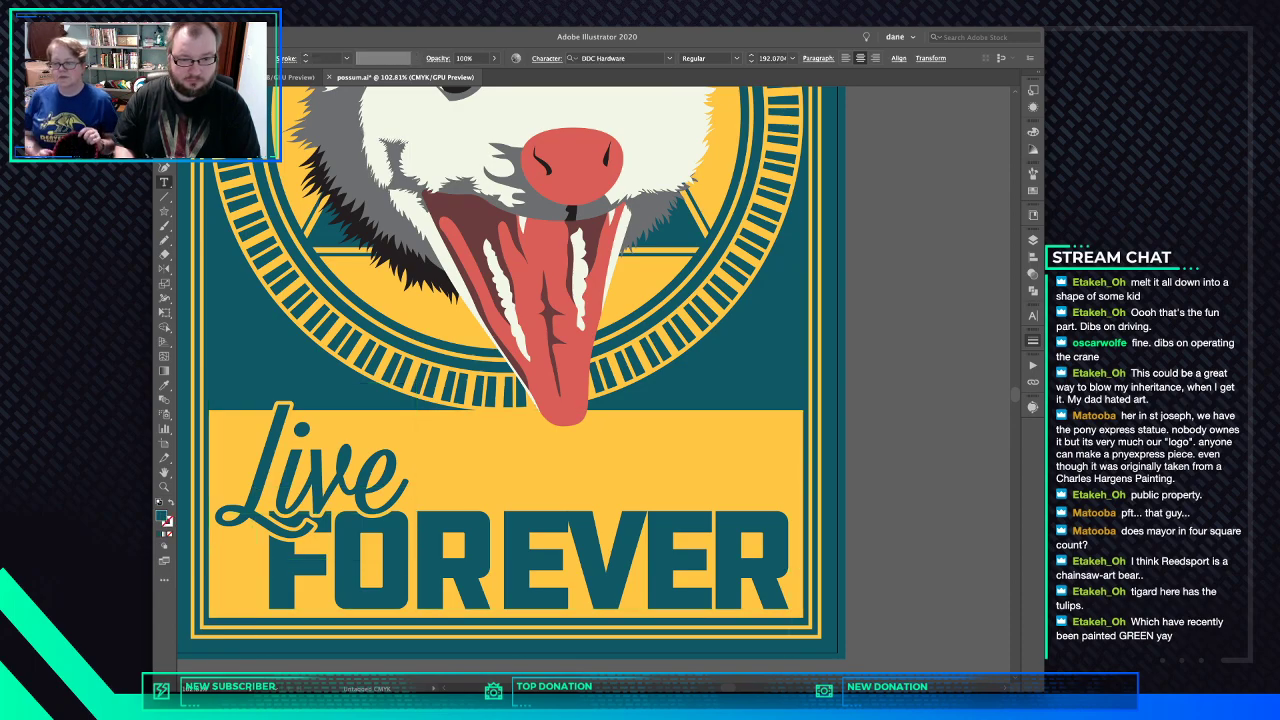
{"action": "left_click", "coordinate": [700, 560]}
{"action": "left_click", "coordinate": [489, 560]}
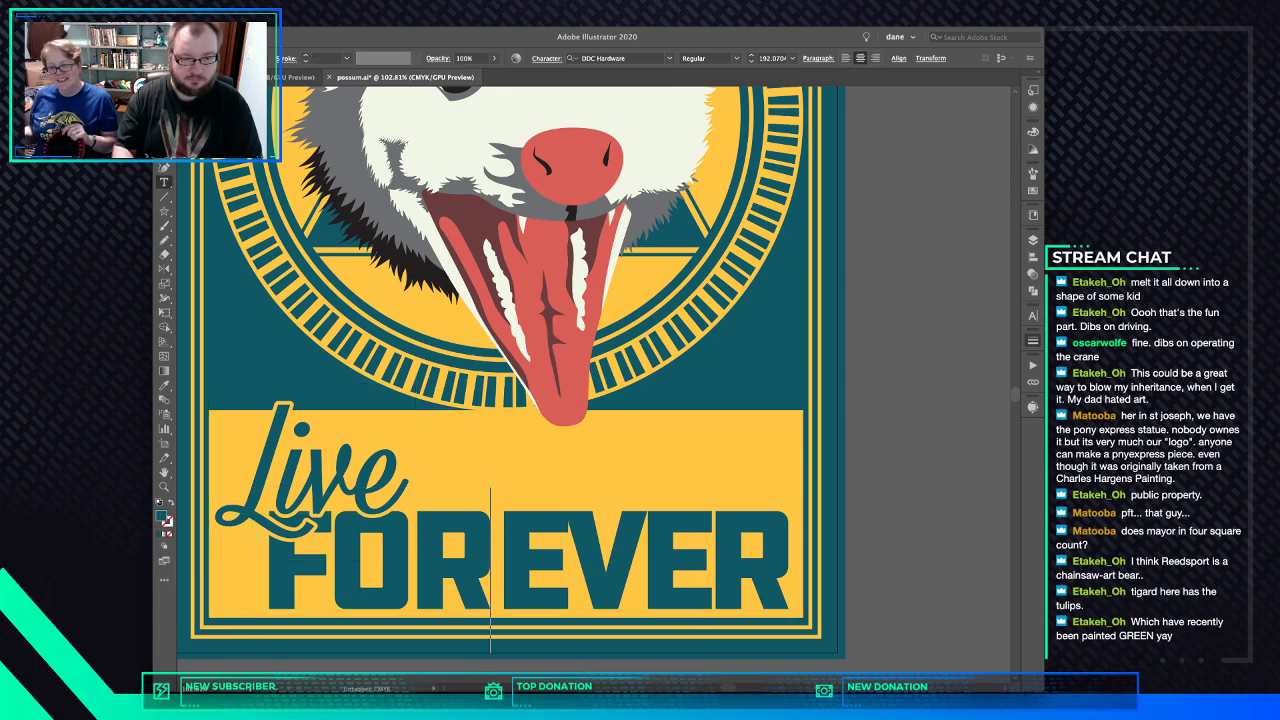
{"action": "key", "text": "alt+Left"}
{"action": "key", "text": "alt+Left"}
{"action": "key", "text": "alt+Left"}
{"action": "key", "text": "Left"}
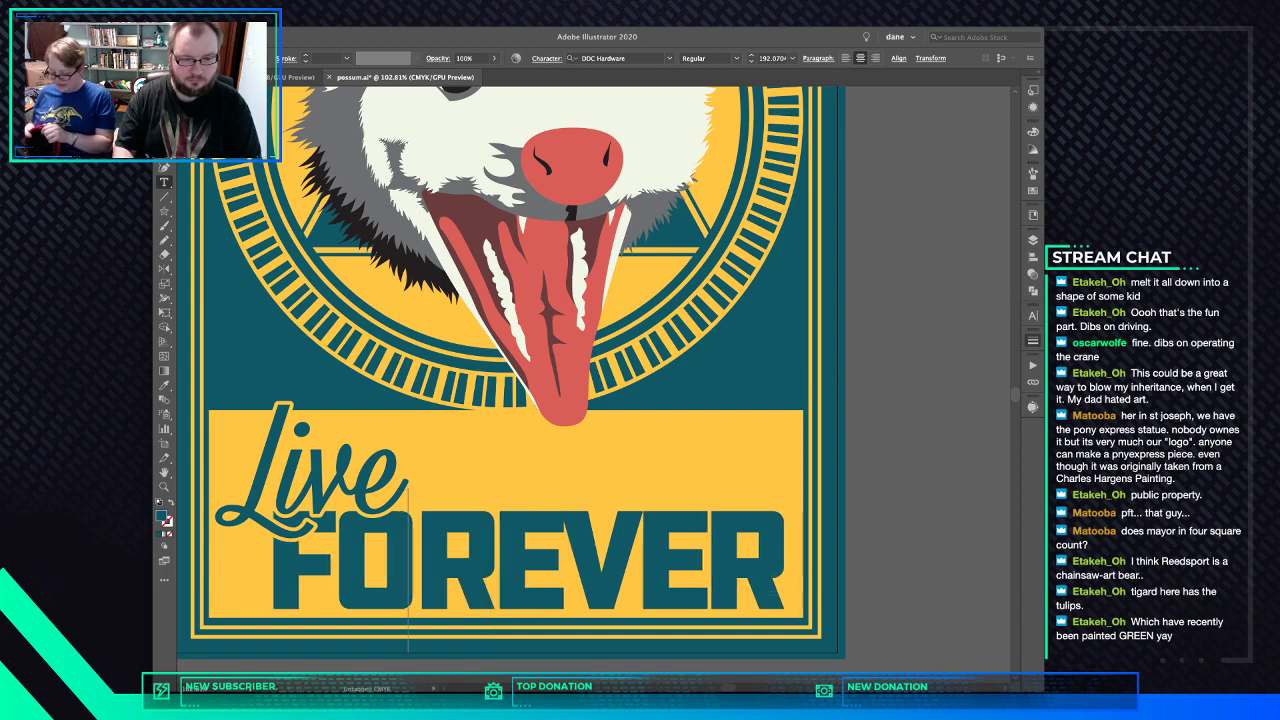
{"action": "key", "text": "alt+Left"}
{"action": "key", "text": "Left"}
{"action": "key", "text": "Right"}
{"action": "key", "text": "Right"}
{"action": "key", "text": "Right"}
{"action": "key", "text": "Right"}
{"action": "key", "text": "Left"}
{"action": "key", "text": "alt+Right"}
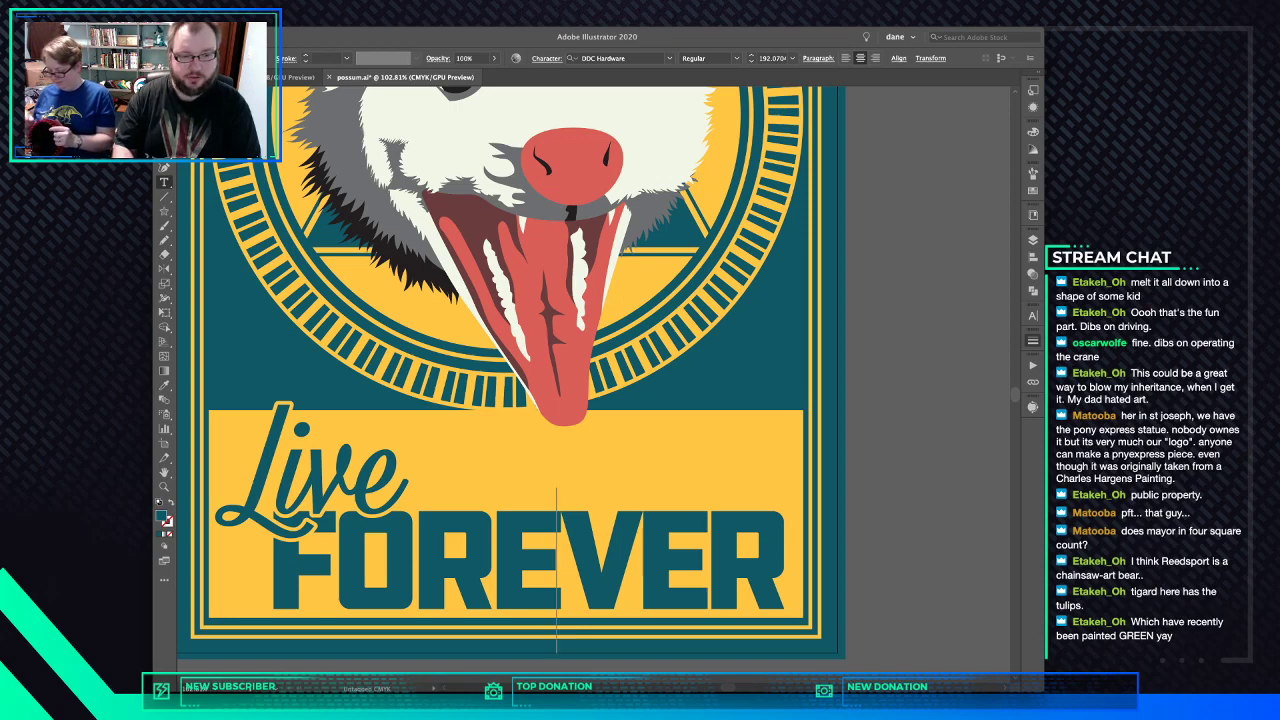
{"action": "key", "text": "Escape"}
{"action": "key", "text": "v"}
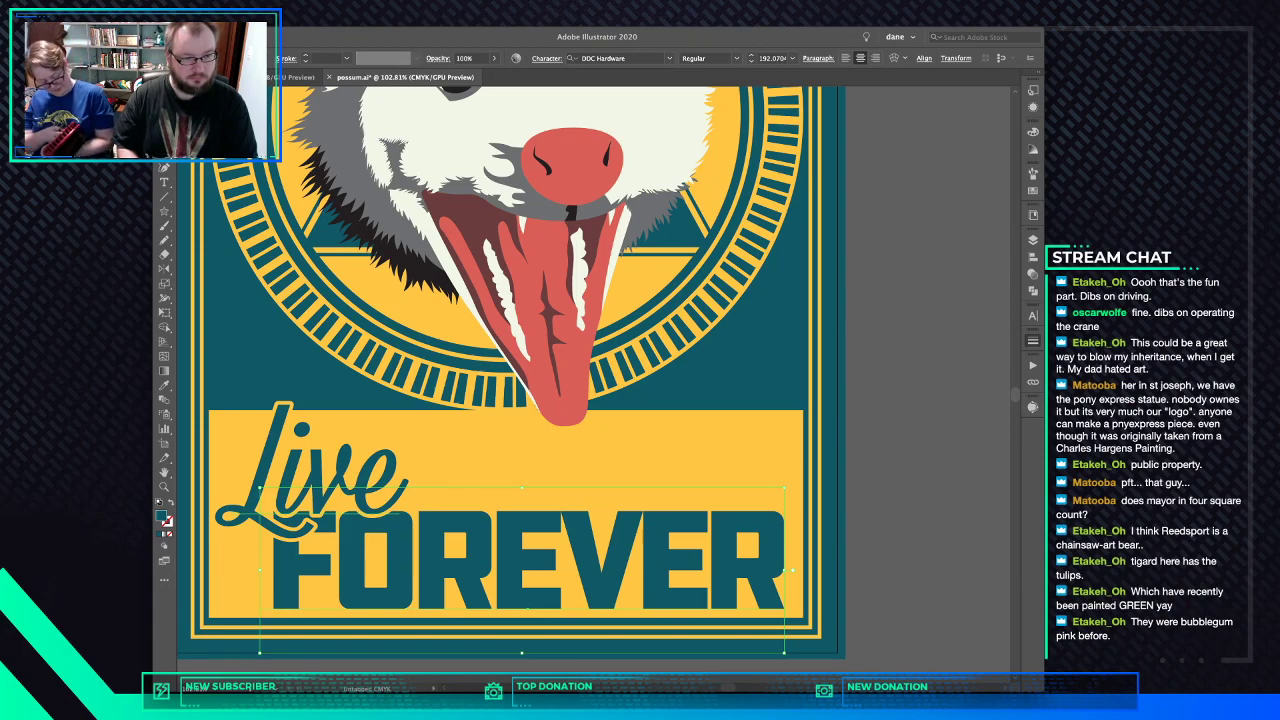
- Move the Live text straight up so its L rises above the yellow panel's upper edge
{"action": "scroll", "coordinate": [517, 373], "scroll_direction": "left", "scroll_amount": 4}
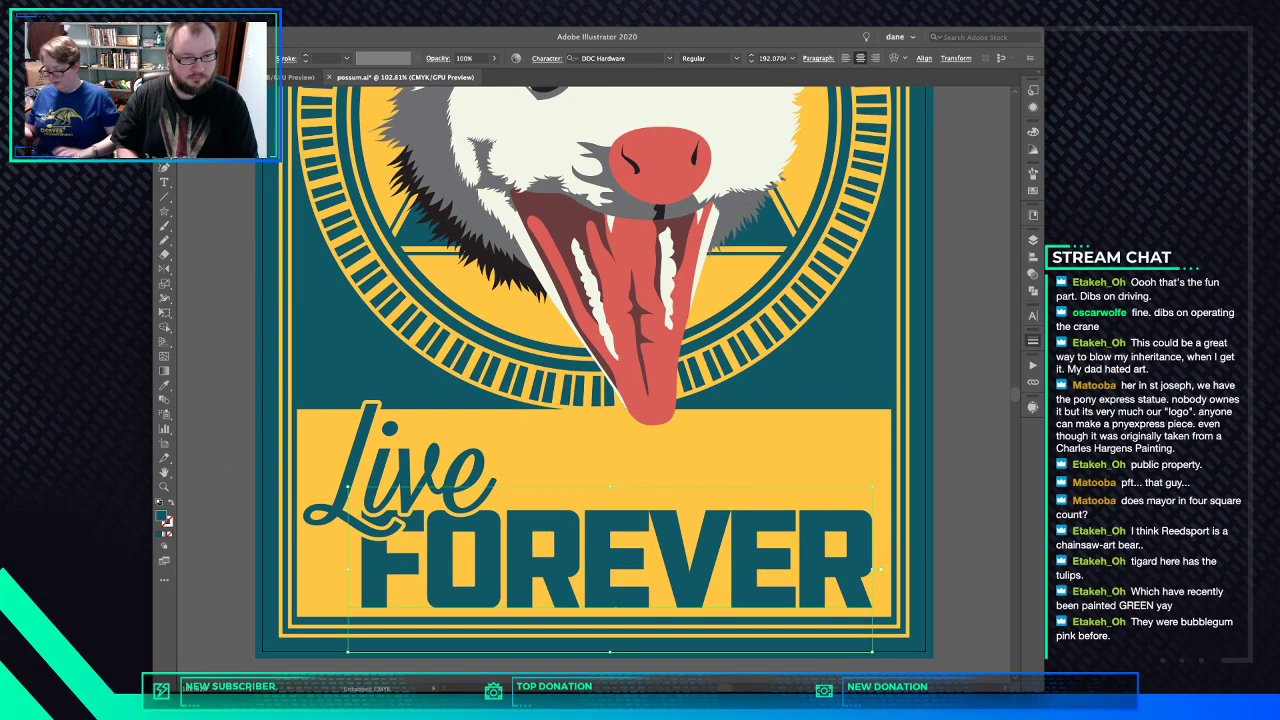
{"action": "left_click", "coordinate": [594, 460]}
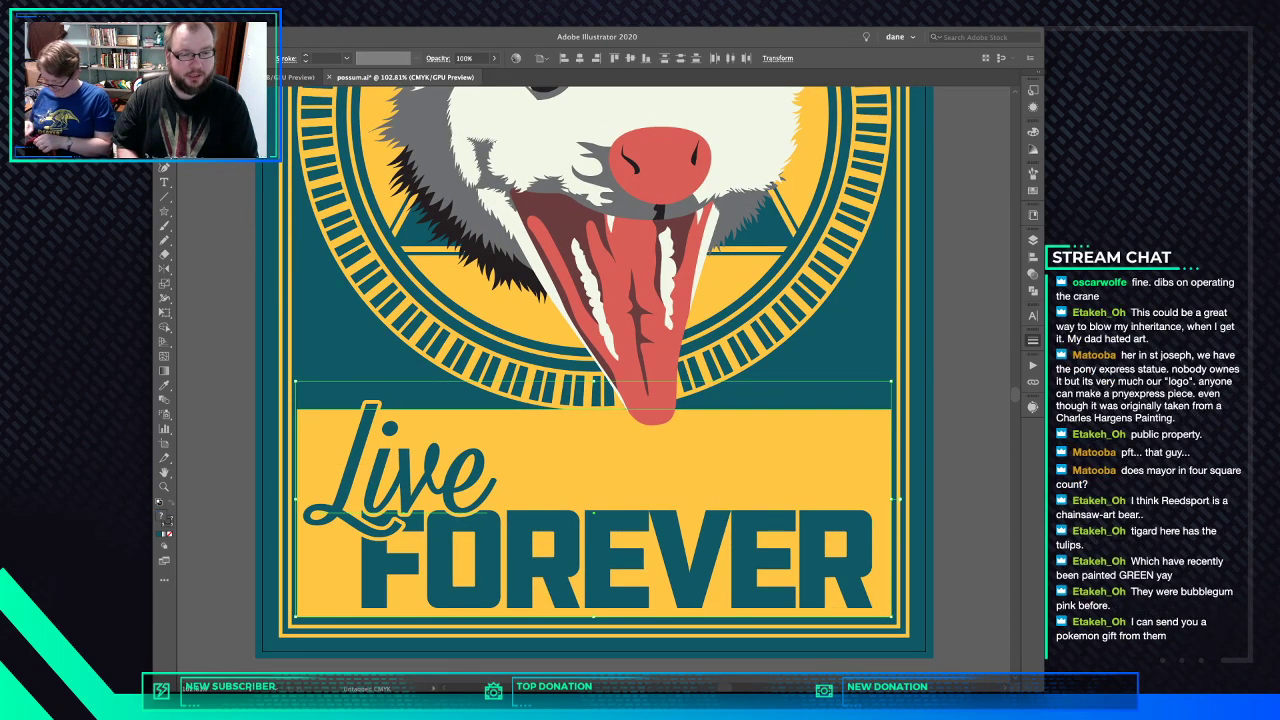
{"action": "left_click", "coordinate": [400, 470]}
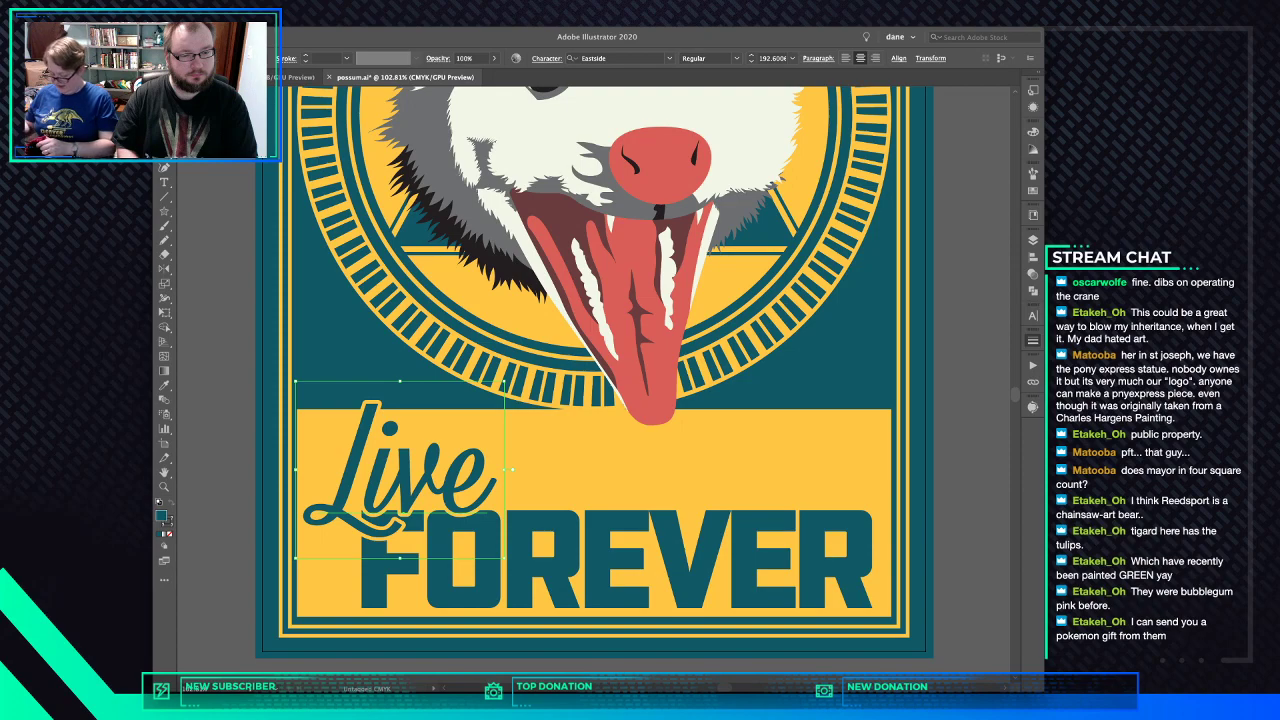
{"action": "left_click_drag", "start_coordinate": [404, 470], "coordinate": [404, 454]}
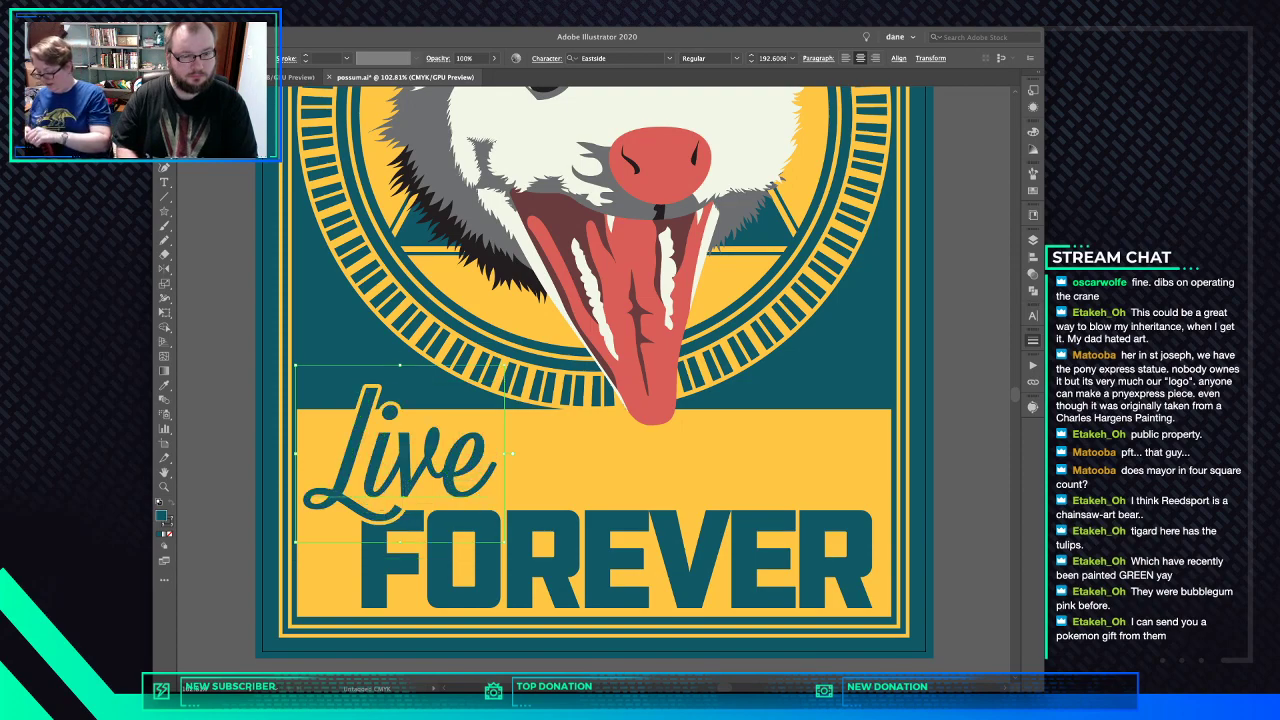
- Scale the FOREVER text to about 199.5 pt and position it inside the lower yellow panel, beneath Live
{"action": "left_click", "coordinate": [520, 565]}
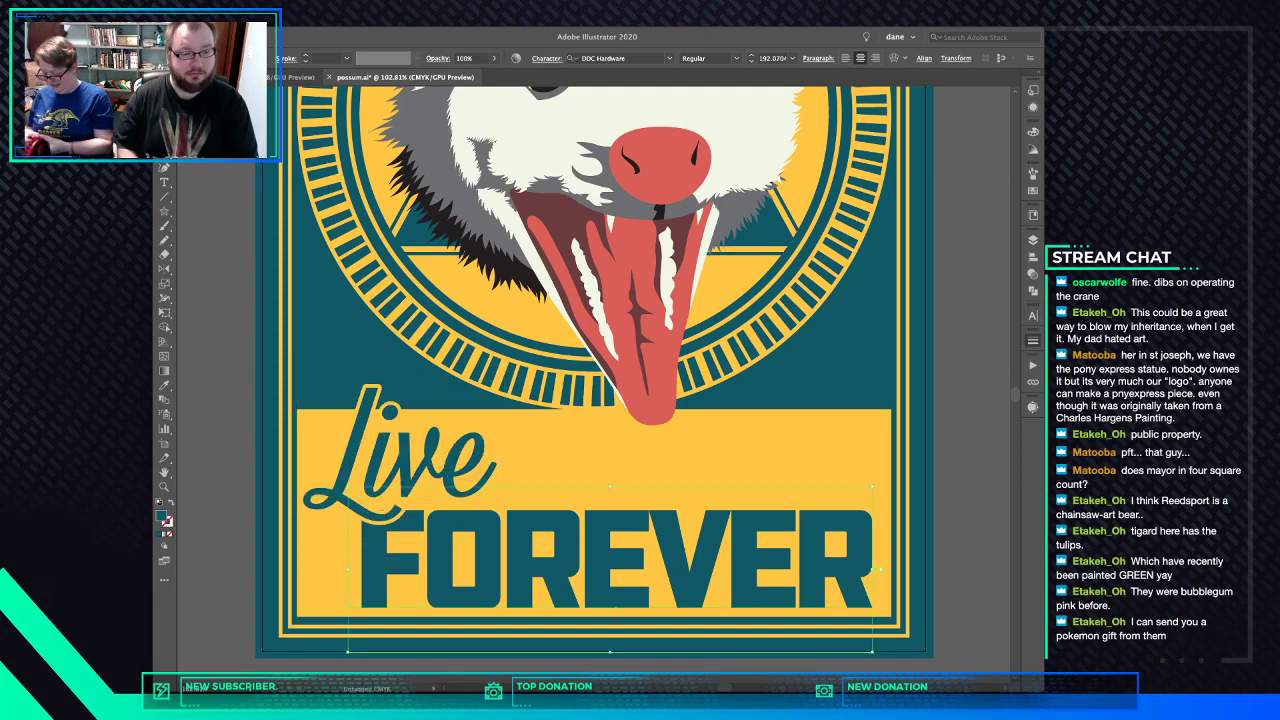
{"action": "left_click_drag", "start_coordinate": [610, 560], "coordinate": [433, 569]}
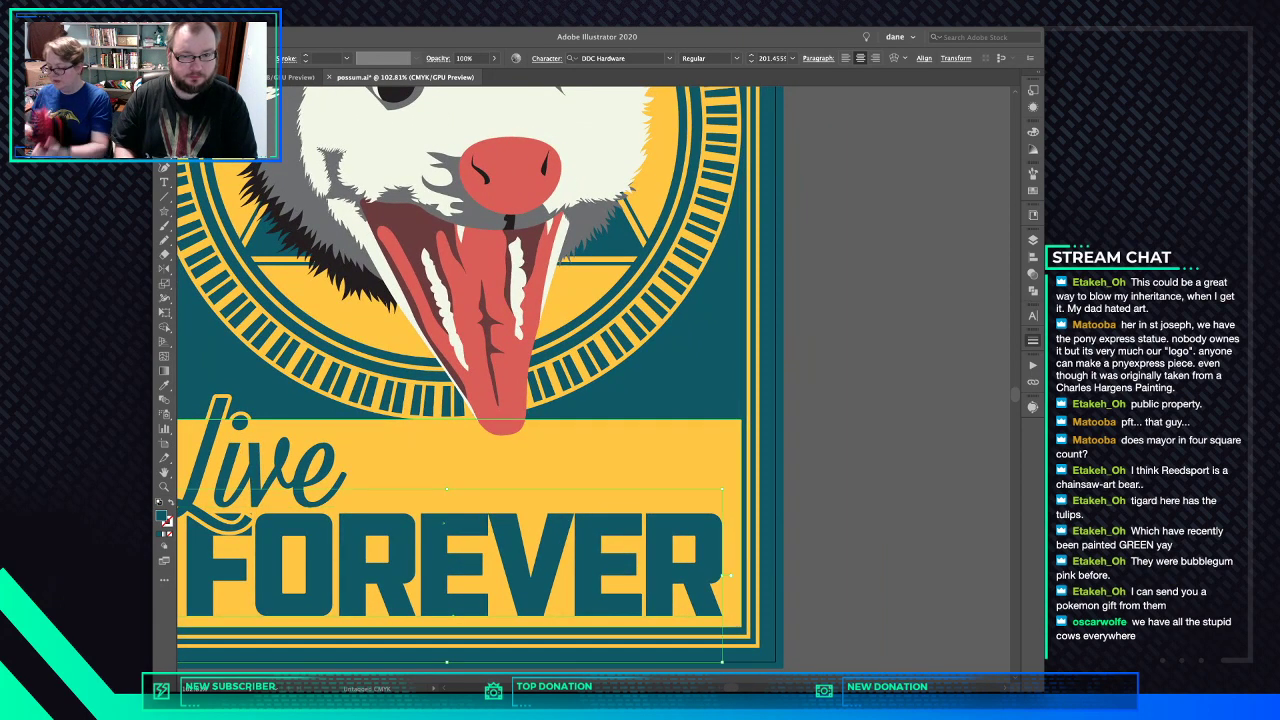
{"action": "left_click_drag", "start_coordinate": [722, 489], "coordinate": [832, 457]}
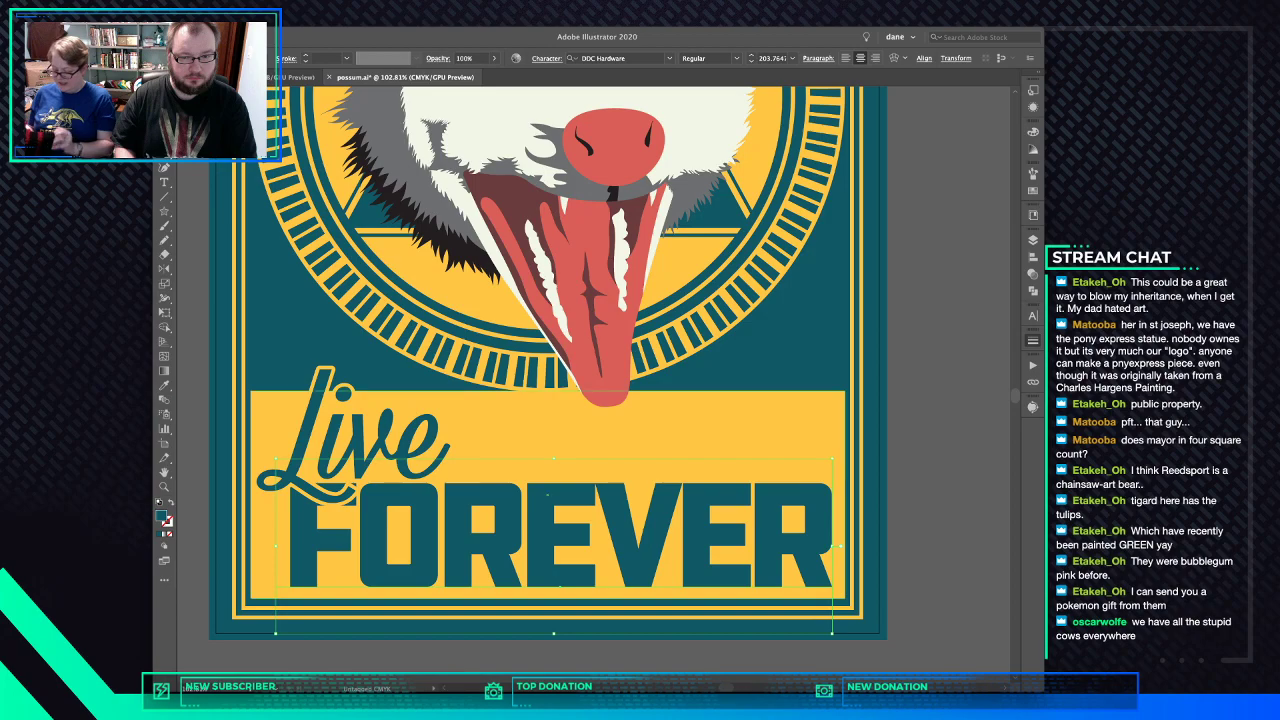
{"action": "key", "text": "super+shift+a"}
{"action": "left_click", "coordinate": [800, 540]}
{"action": "left_click_drag", "start_coordinate": [832, 546], "coordinate": [804, 546]}
{"action": "key", "text": "Right"}
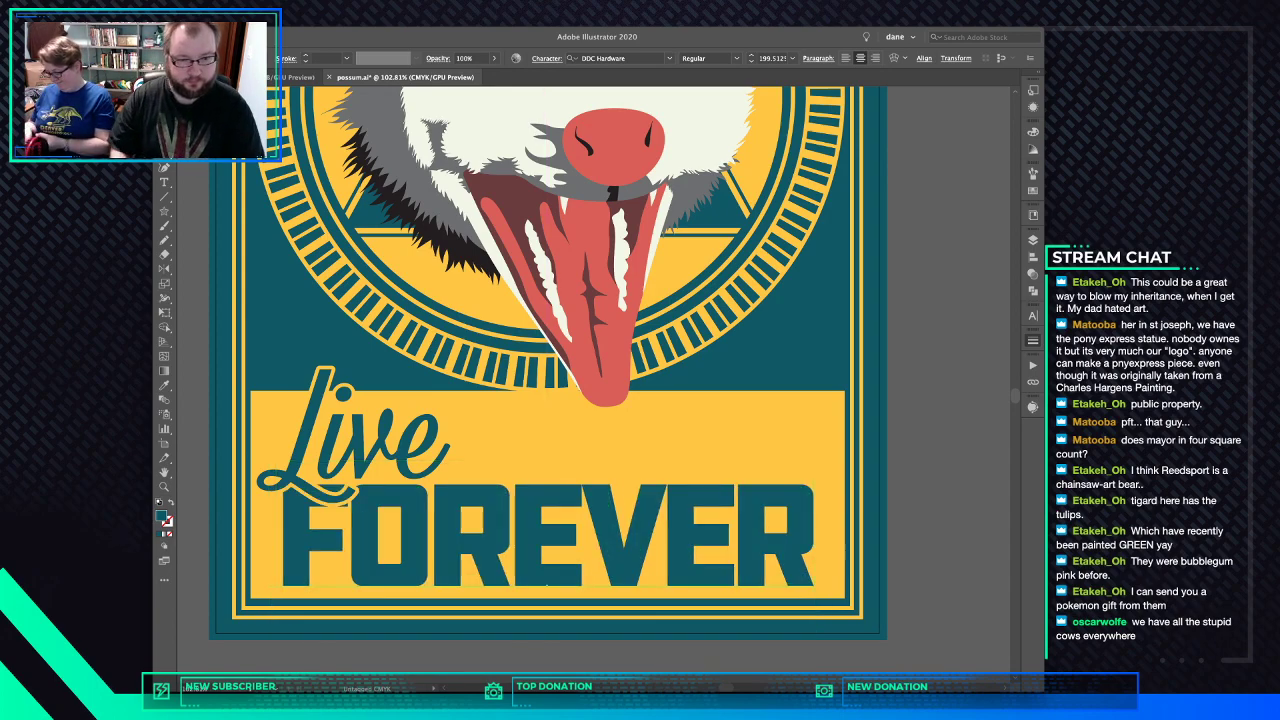
- Shorten the lower yellow panel by lowering its top edge just below the tip of the possum's tongue
{"action": "key", "text": "ctrl+0"}
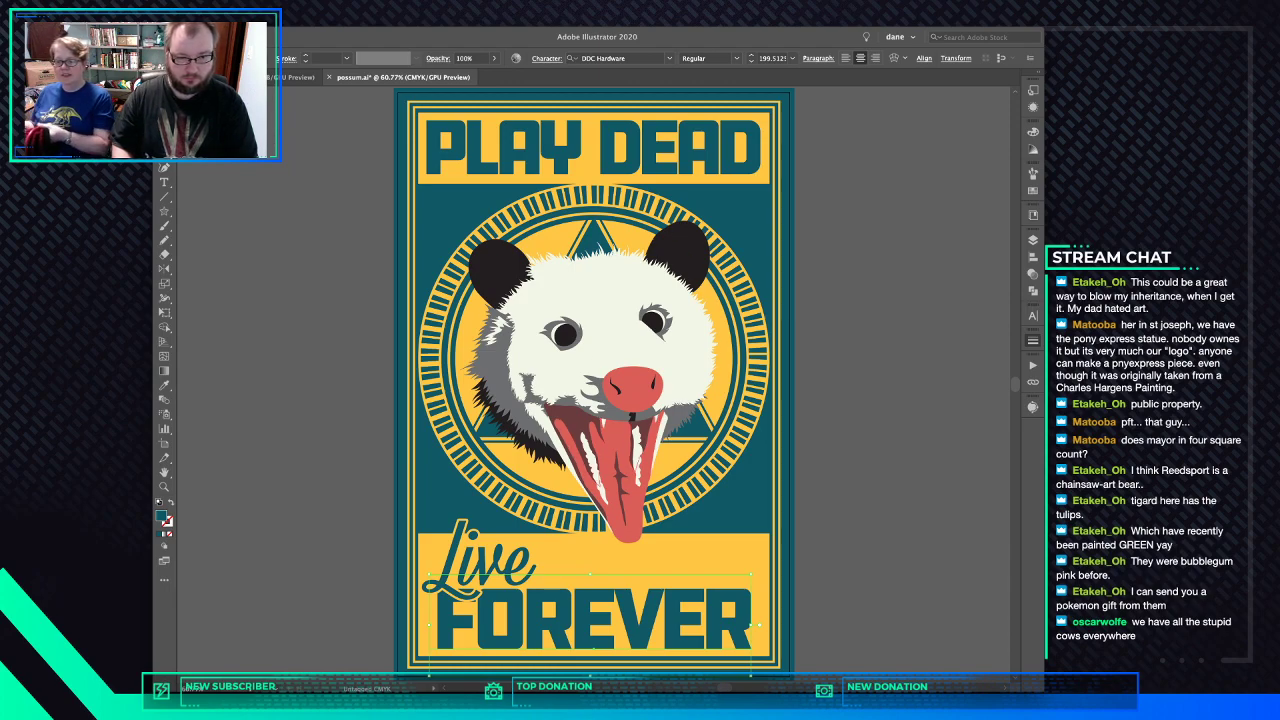
{"action": "left_click", "coordinate": [660, 564]}
{"action": "left_click_drag", "start_coordinate": [594, 533], "coordinate": [596, 555]}
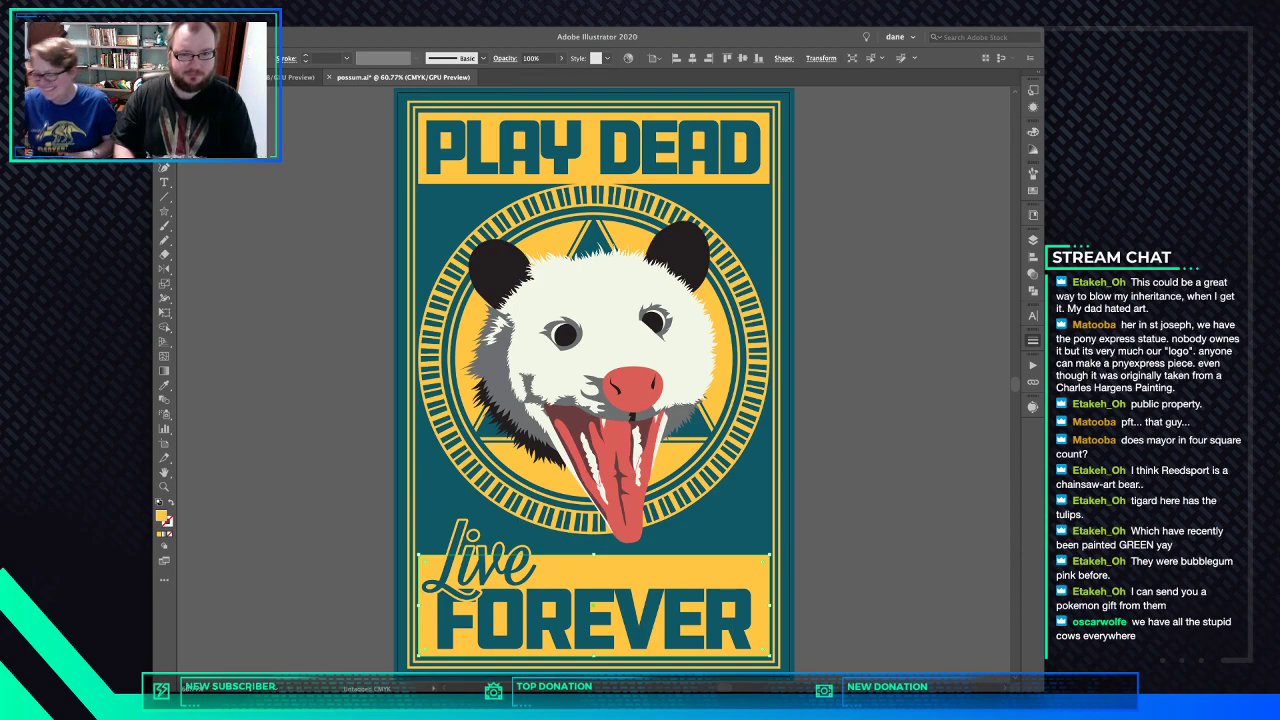
{"action": "key", "text": "super+shift+a"}
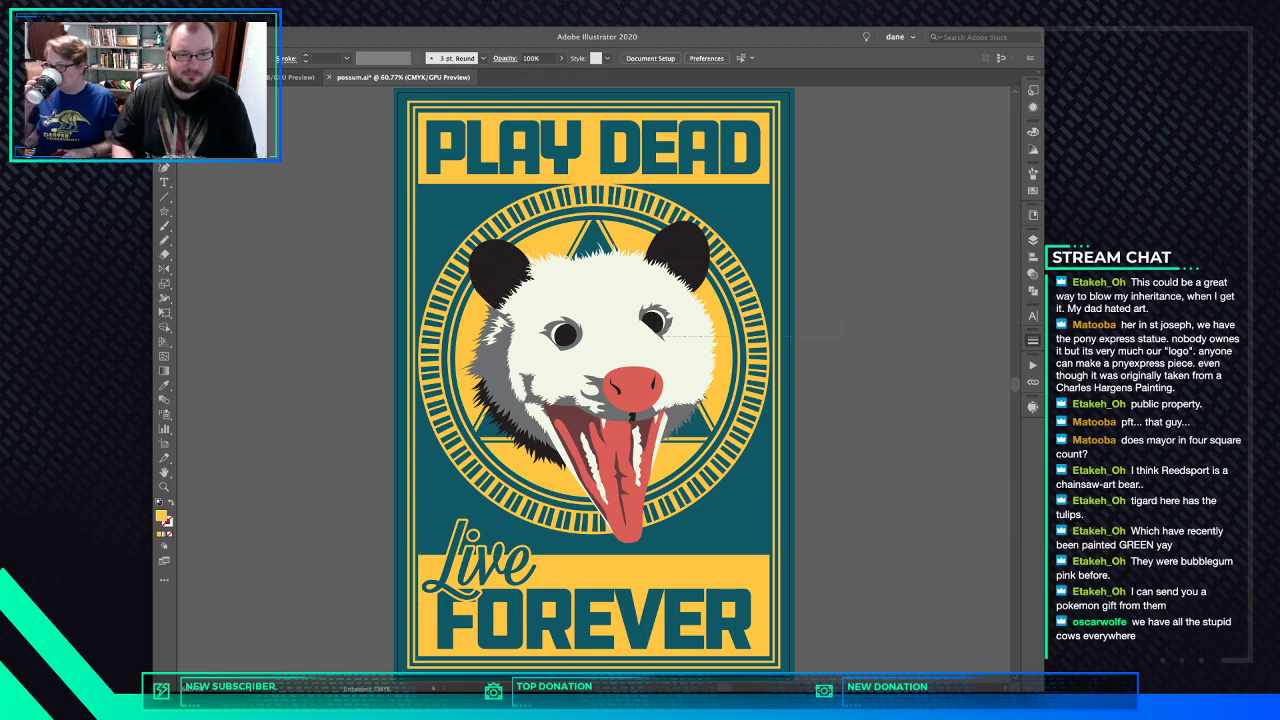
- Move the possum head and its circular emblem down to sit evenly between the two yellow panels
{"action": "left_click_drag", "start_coordinate": [841, 263], "coordinate": [480, 430]}
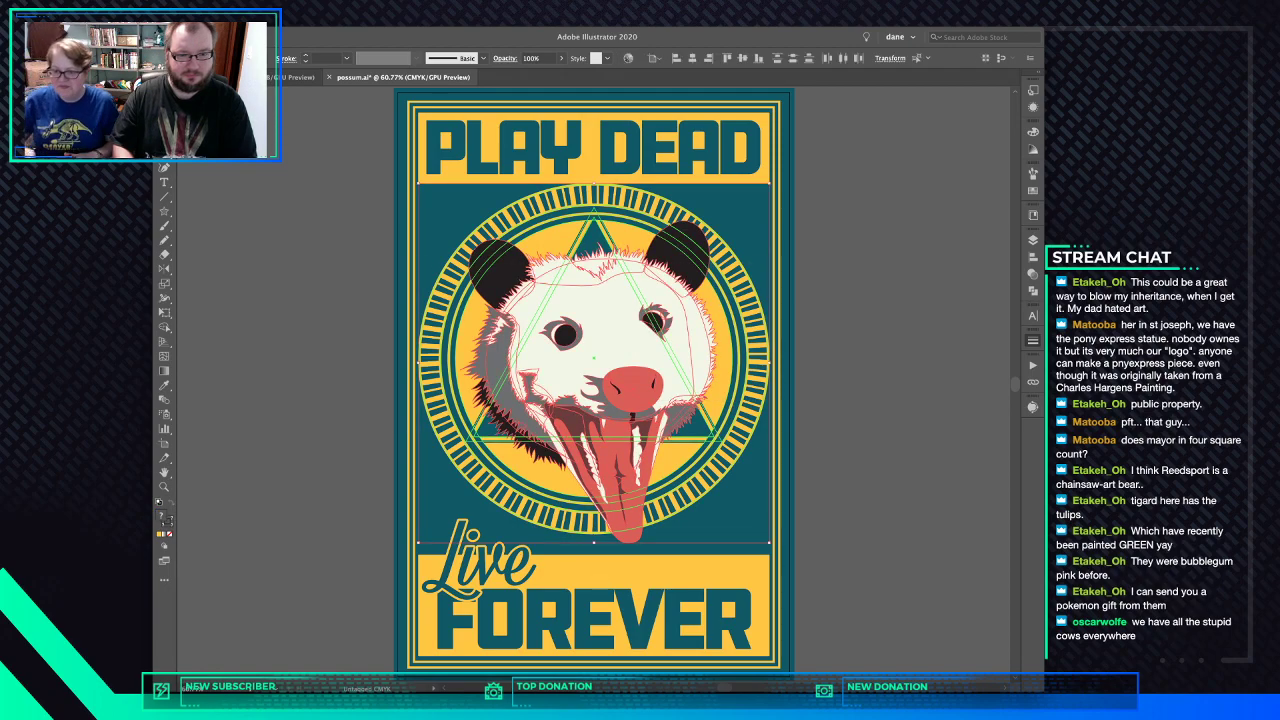
{"action": "left_click_drag", "start_coordinate": [611, 361], "coordinate": [612, 392]}
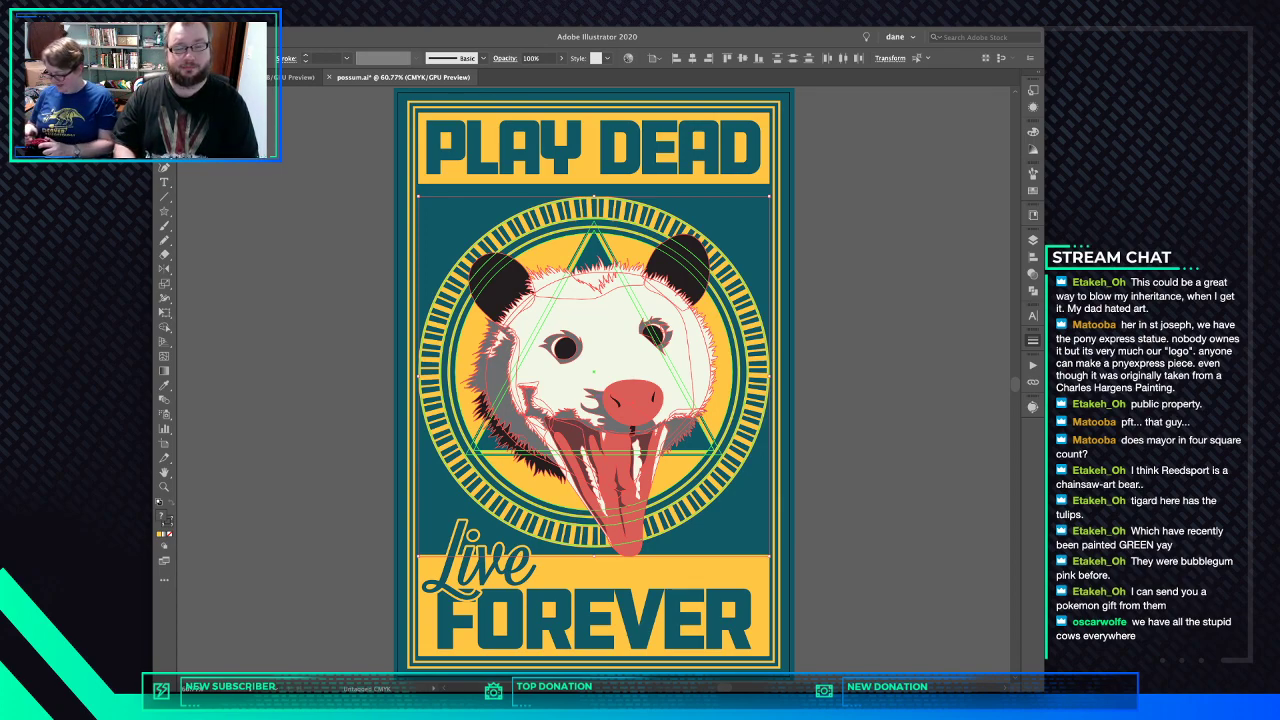
{"action": "key", "text": "shift+Up"}
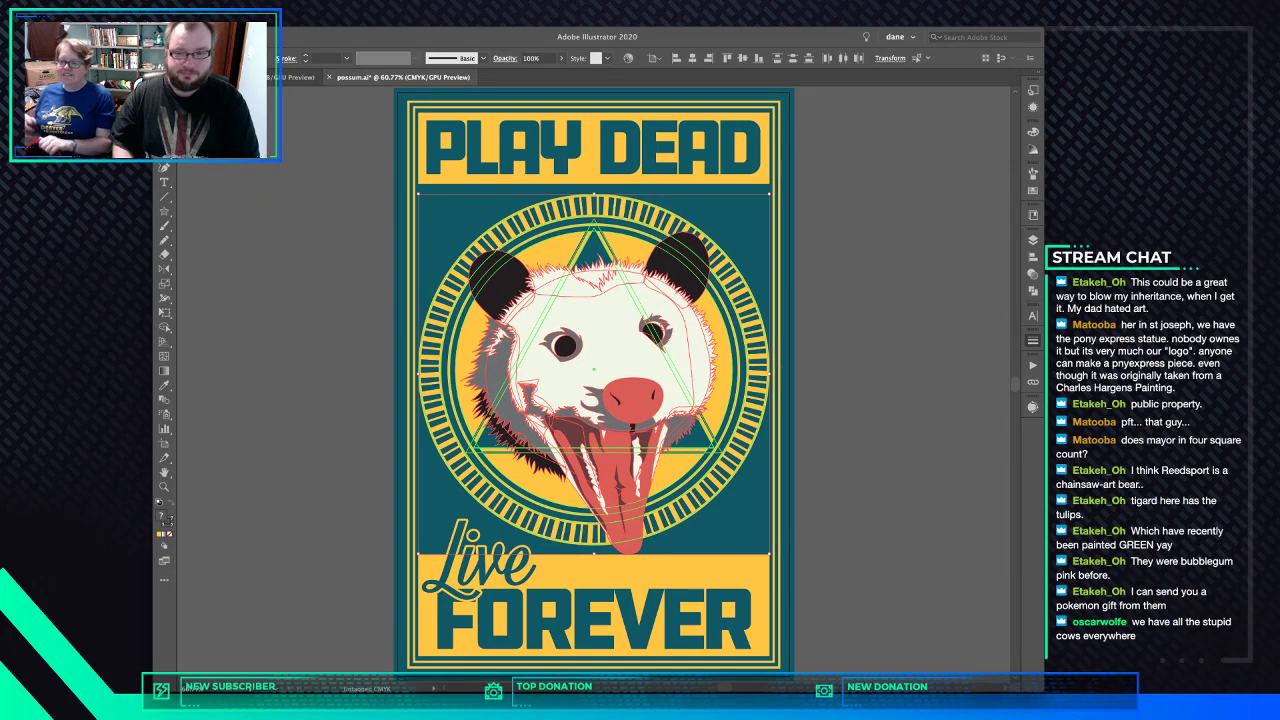
{"action": "key", "text": "super+shift+a"}
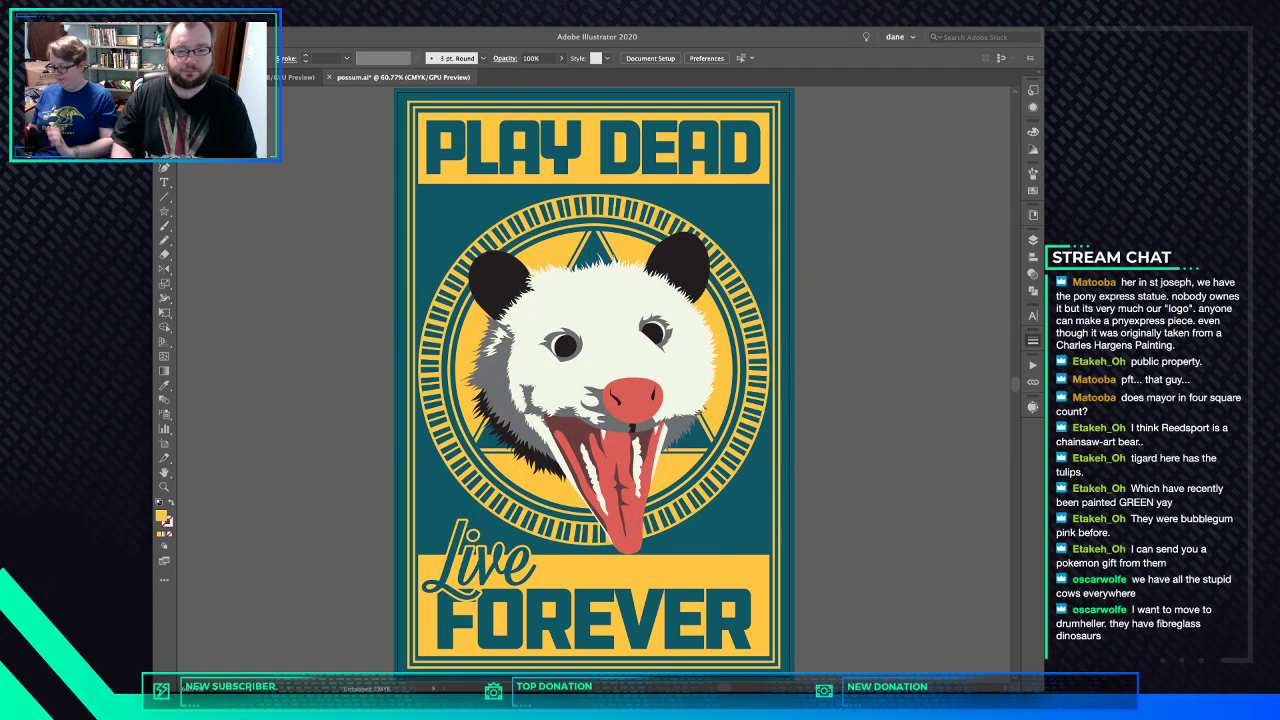
- Draw a yellow circle slightly larger than the ring emblem over it and centre it horizontally on the poster
{"action": "key", "text": "l"}
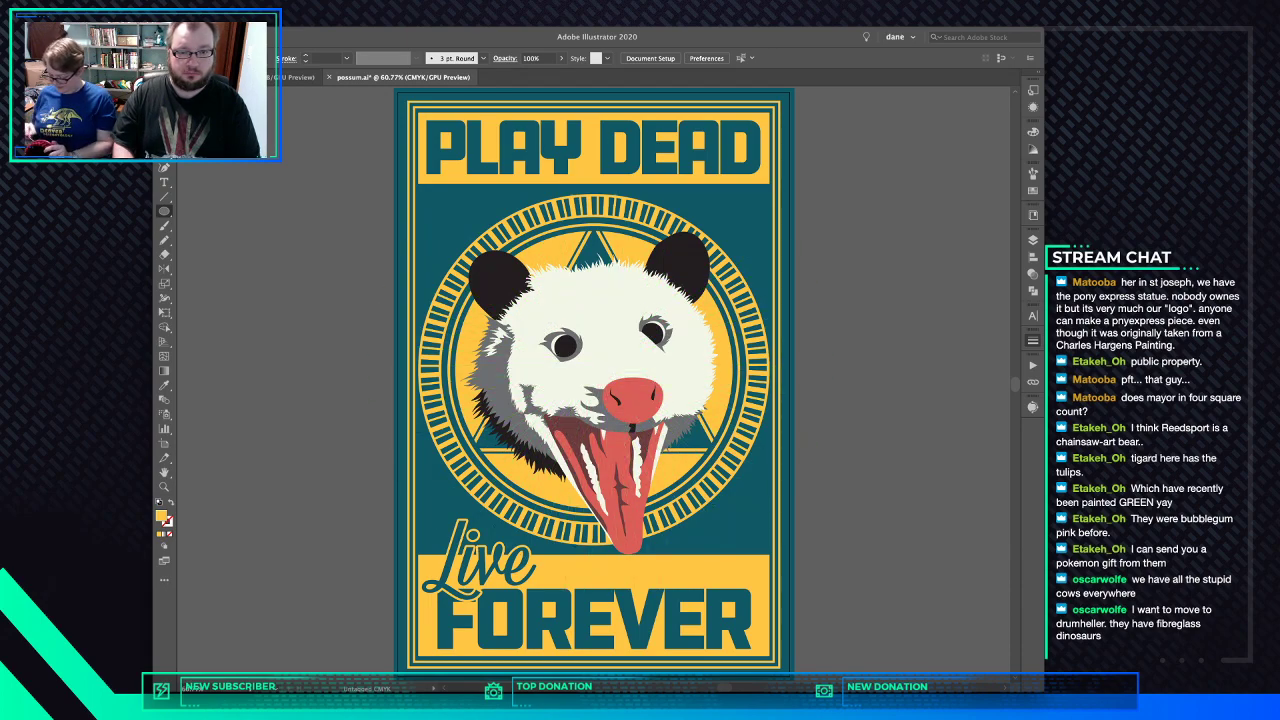
{"action": "left_click_drag", "start_coordinate": [598, 372], "coordinate": [781, 483]}
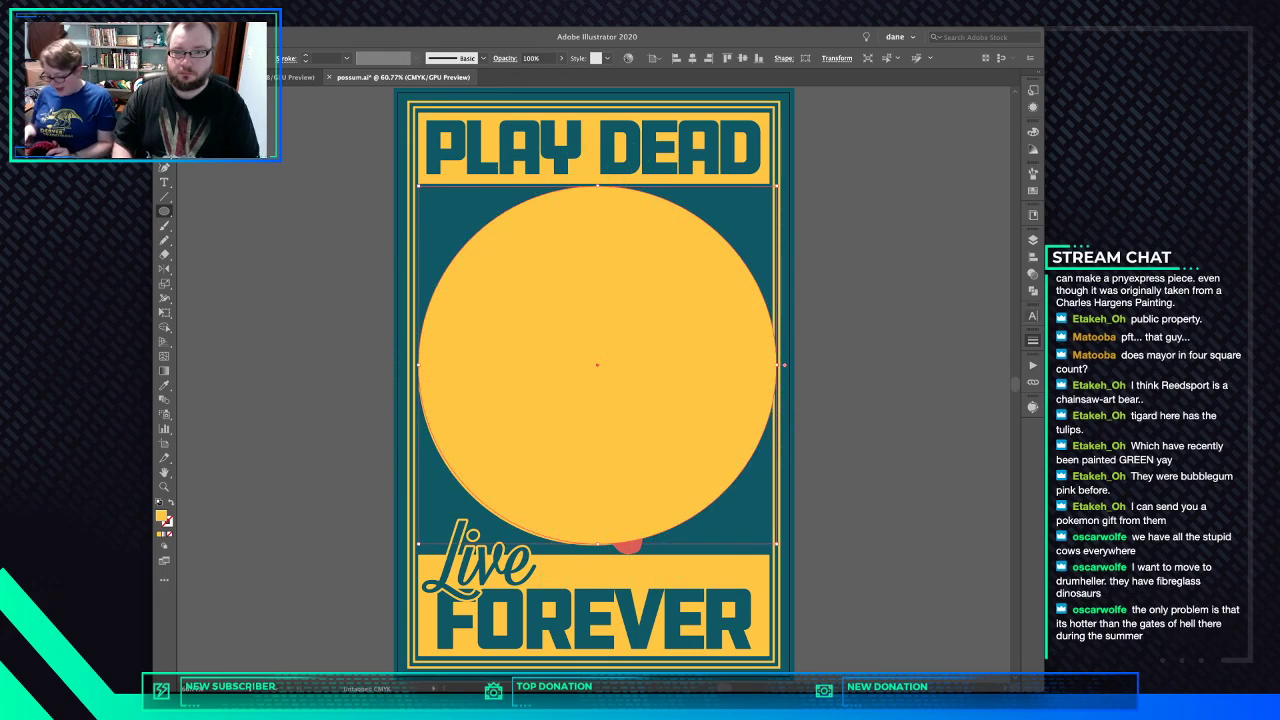
{"action": "left_click", "coordinate": [692, 58]}
{"action": "left_click", "coordinate": [742, 58]}
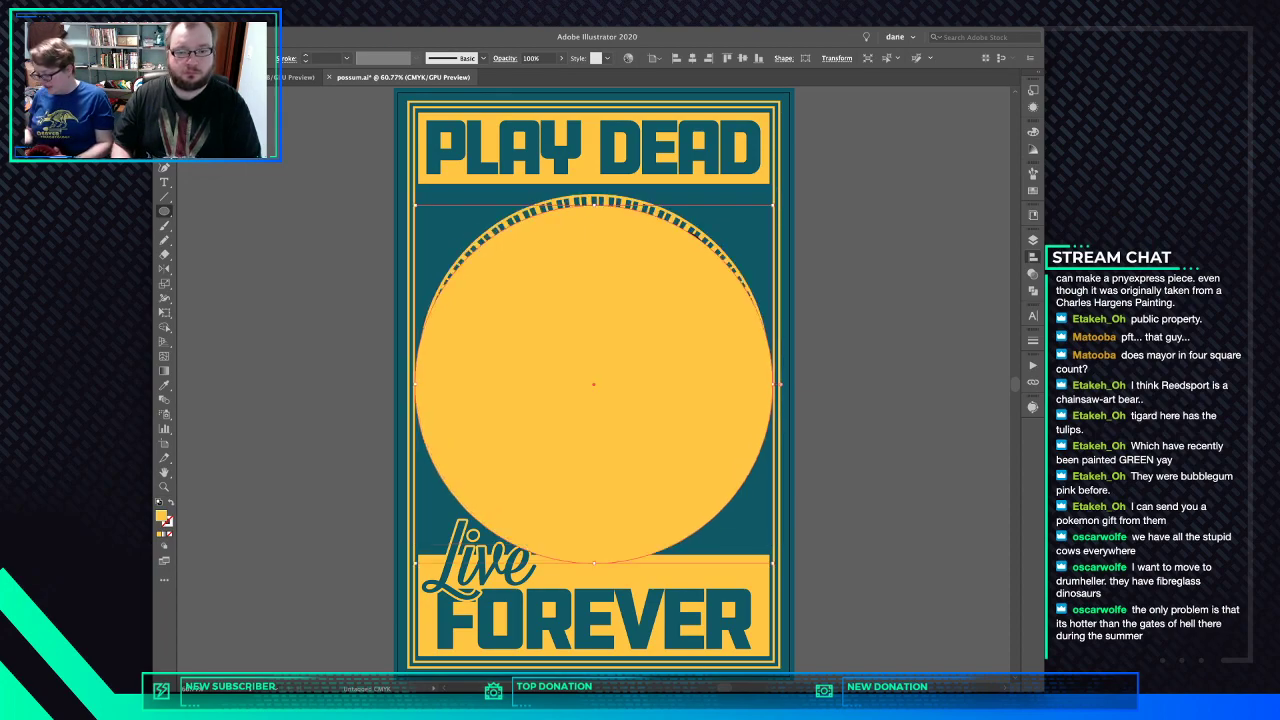
{"action": "key", "text": "ctrl+z"}
{"action": "key", "text": "v"}
{"action": "key", "text": "Down"}
{"action": "key", "text": "Down"}
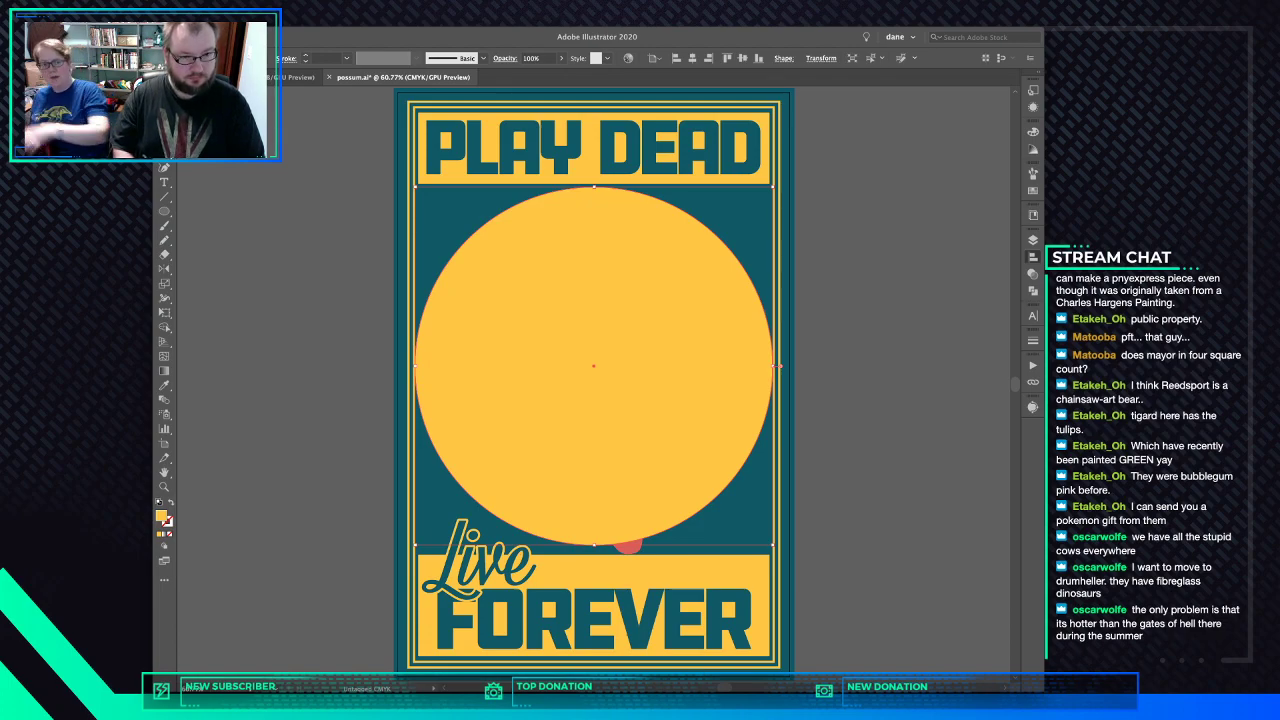
- Swap the circle's fill and stroke to make it a yellow outline, and scale it to fit the ring's outer edge
{"action": "key", "text": "shift+x"}
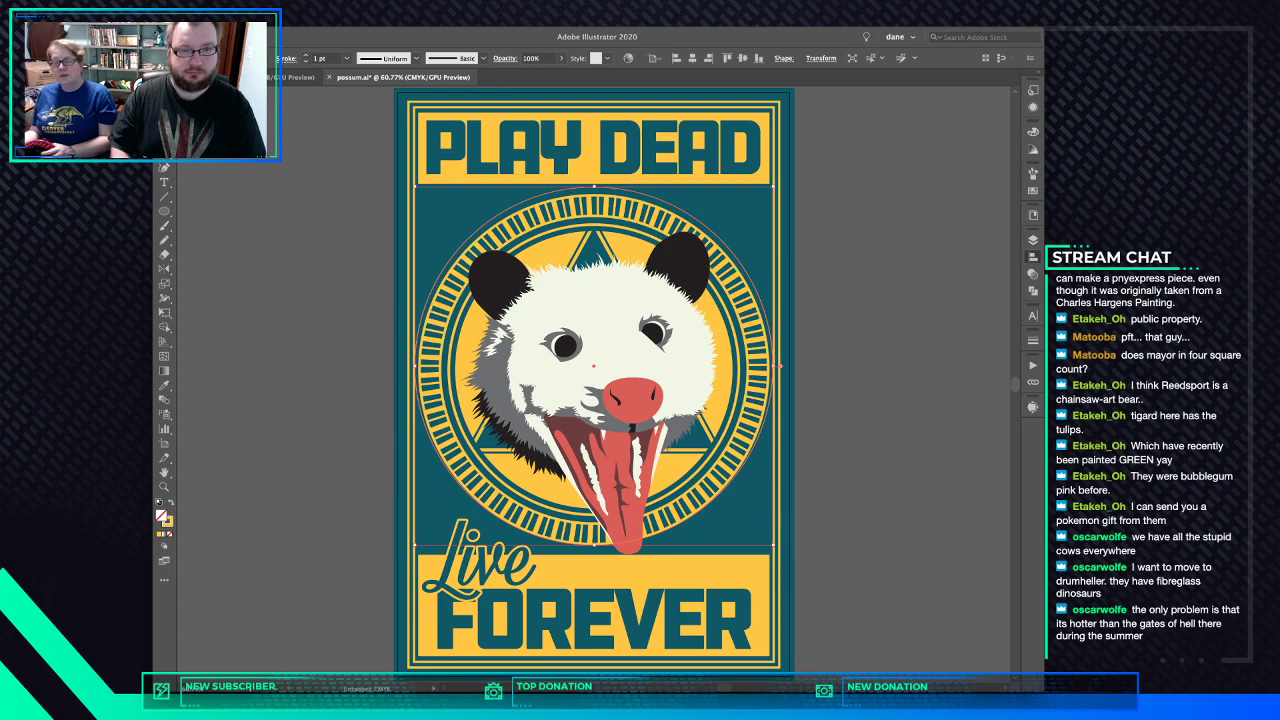
{"action": "left_click_drag", "start_coordinate": [608, 192], "coordinate": [610, 199]}
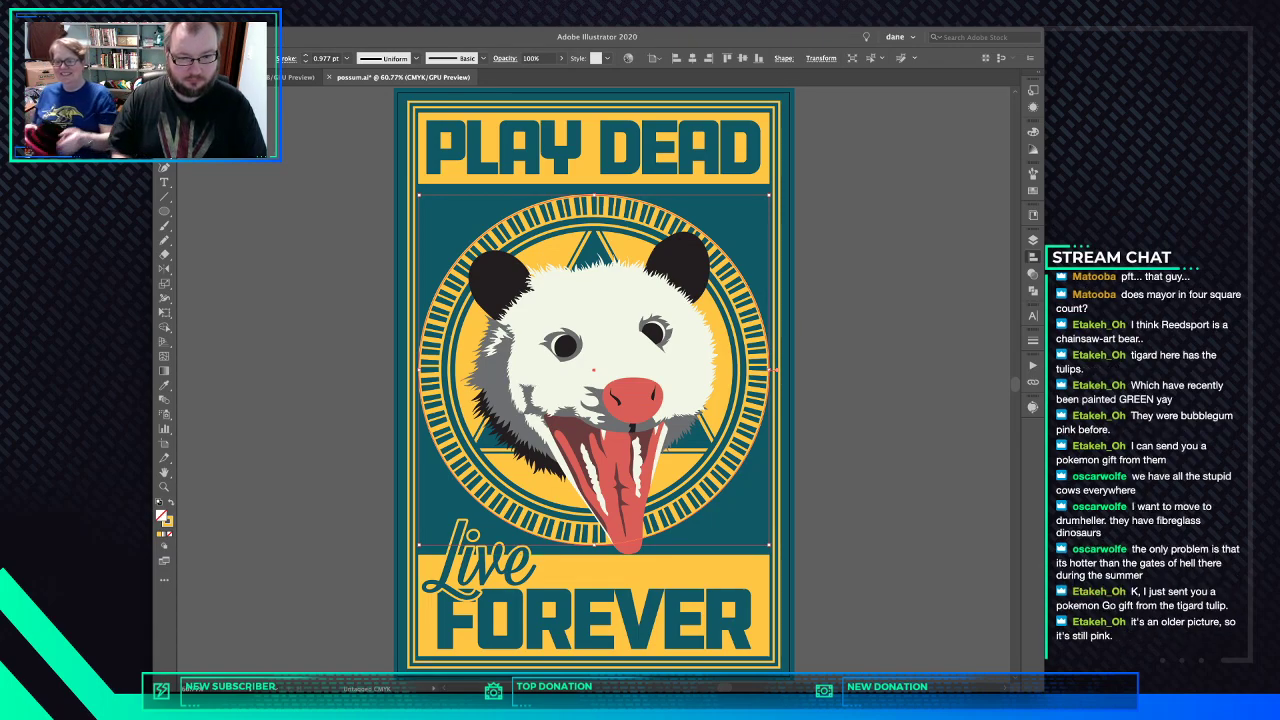
{"action": "left_click_drag", "start_coordinate": [594, 545], "coordinate": [597, 547]}
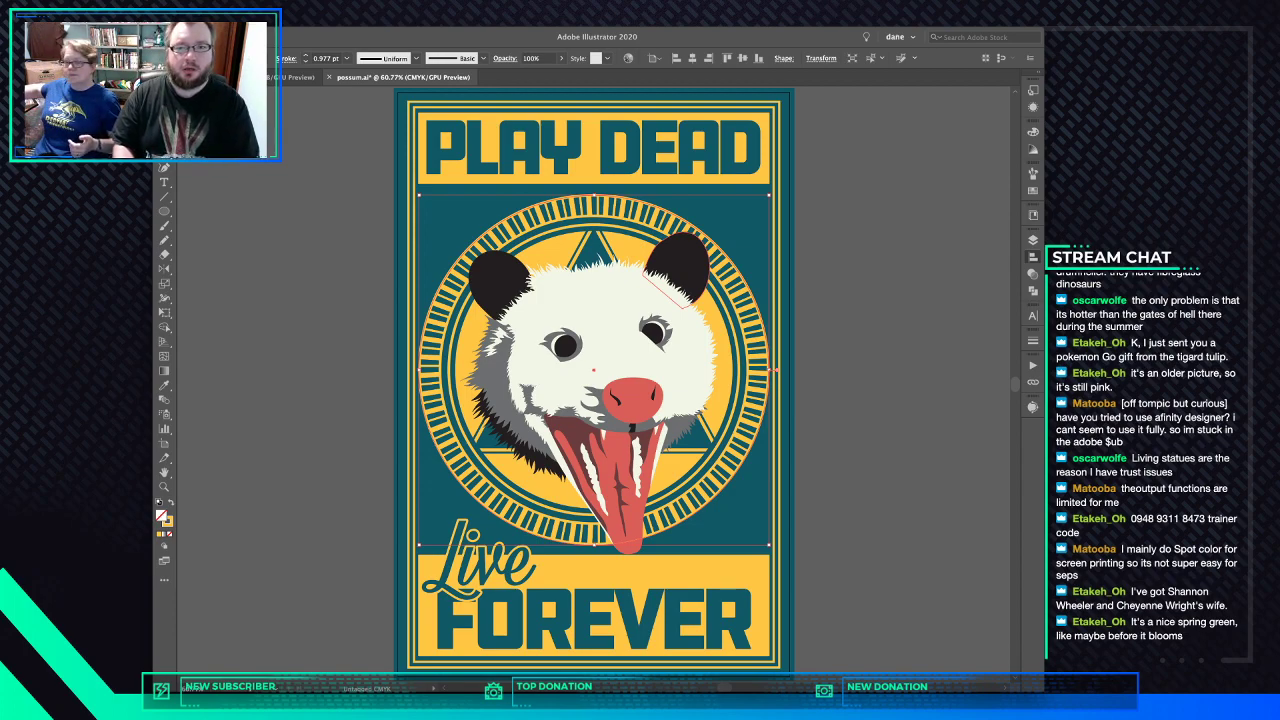
- Duplicate the yellow circle outline around the emblem and enlarge the copy from its centre to about 15.9 in across
{"action": "key", "text": "super+shift+a"}
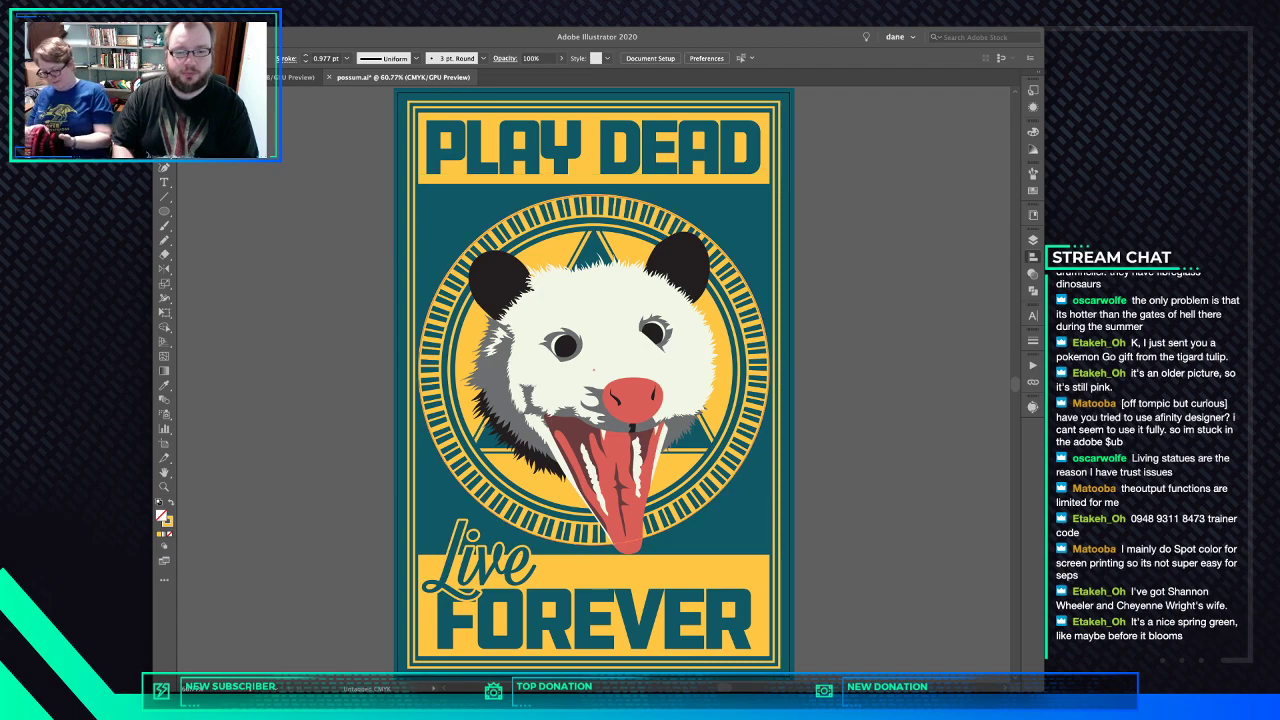
{"action": "left_click", "coordinate": [718, 246]}
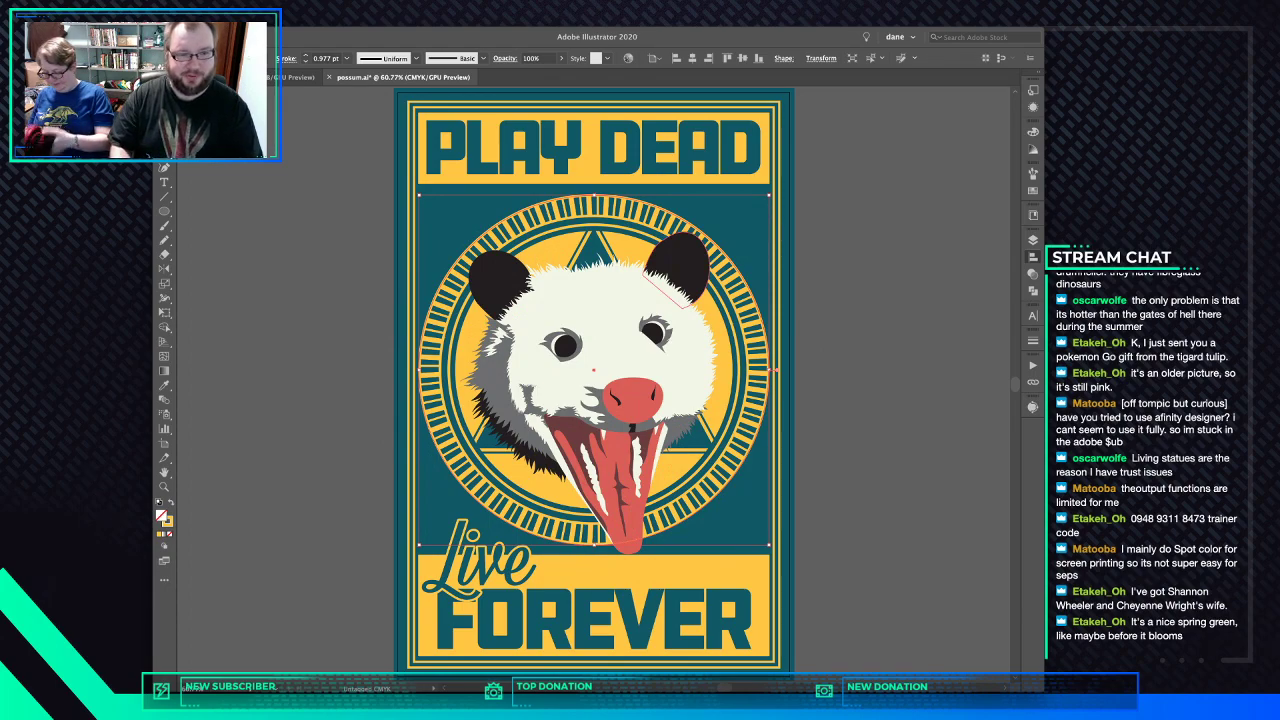
{"action": "left_click", "coordinate": [692, 273], "text": "shift"}
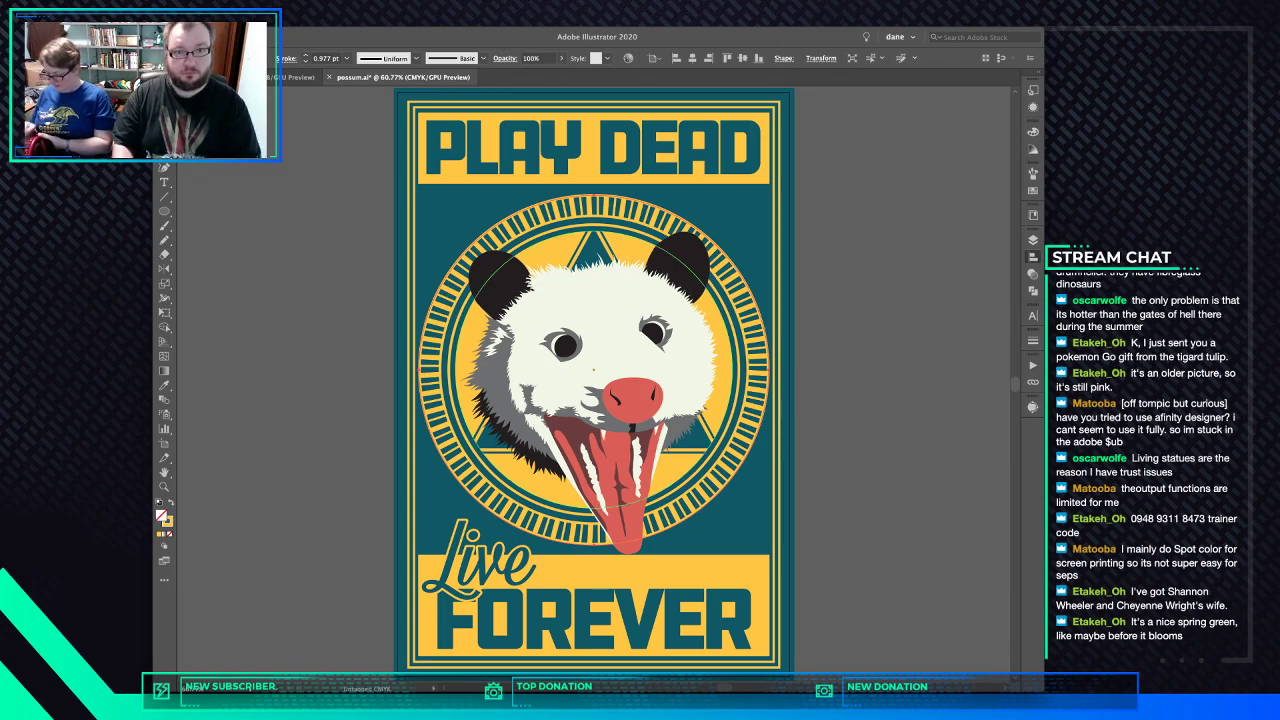
{"action": "key", "text": "v"}
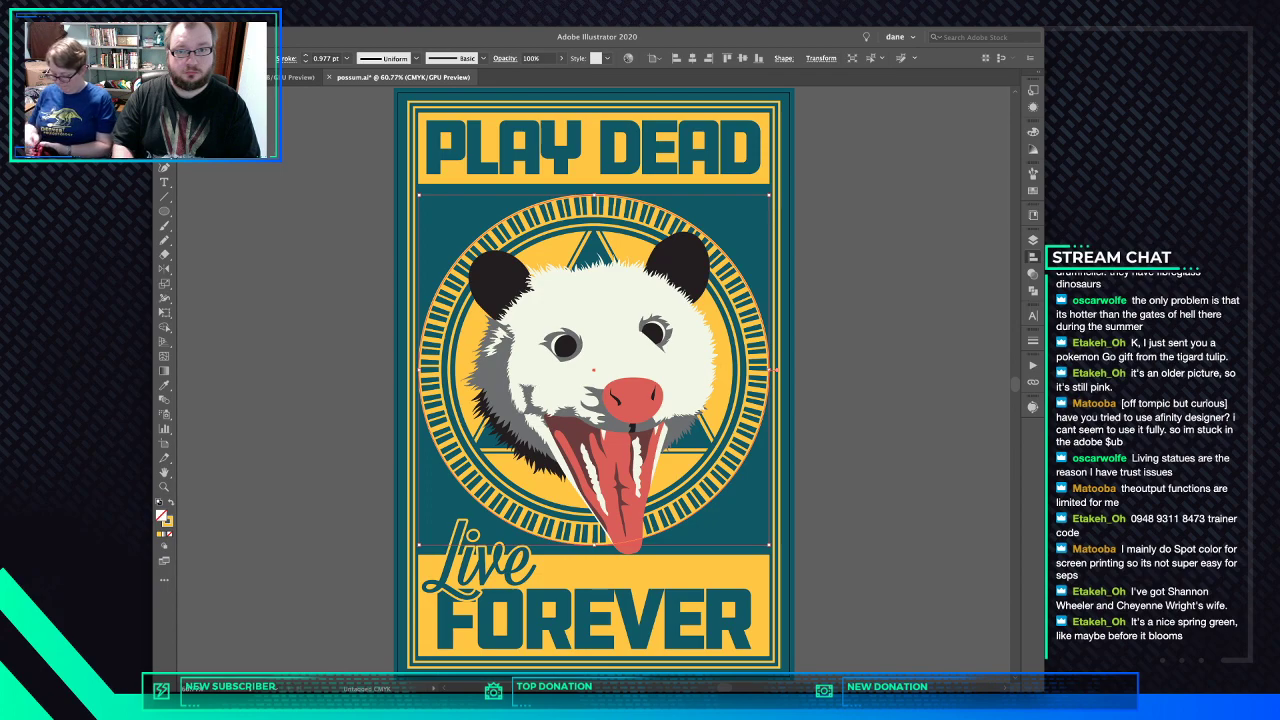
{"action": "left_click_drag", "start_coordinate": [770, 195], "coordinate": [848, 115]}
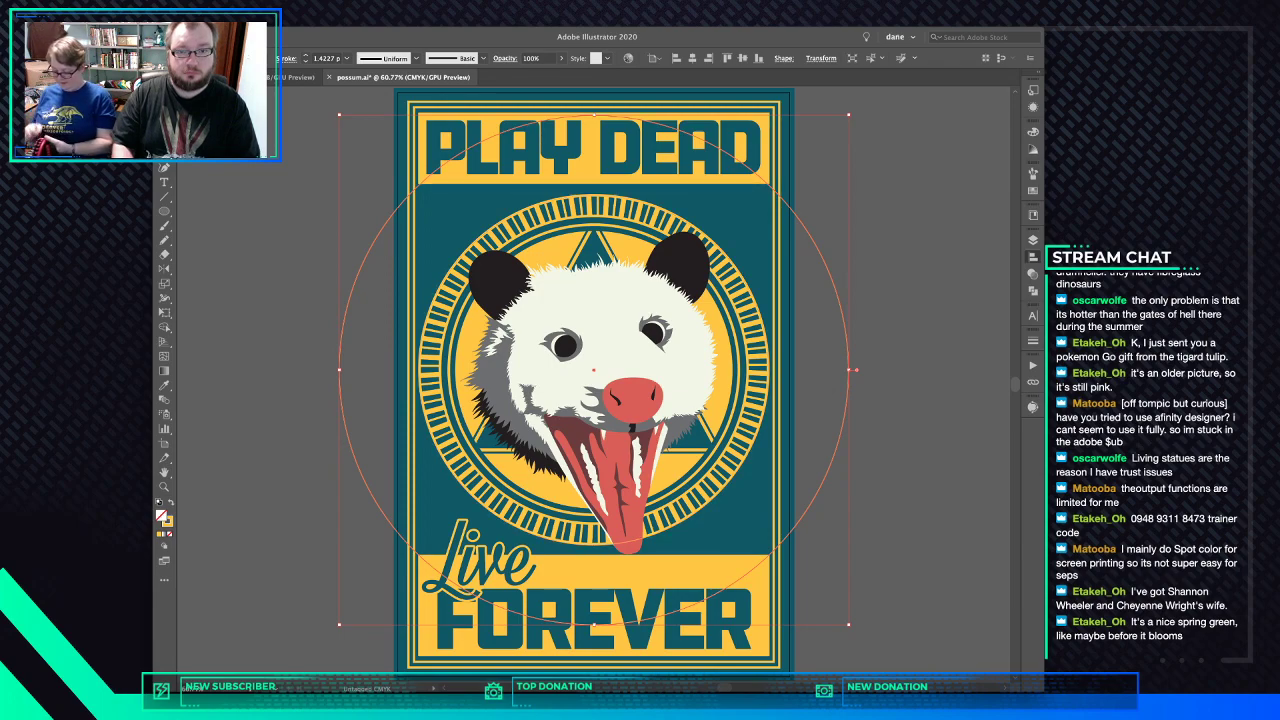
- Blend the small and large circle outlines into a set of evenly spaced concentric yellow rings
{"action": "left_click", "coordinate": [700, 231], "text": "shift"}
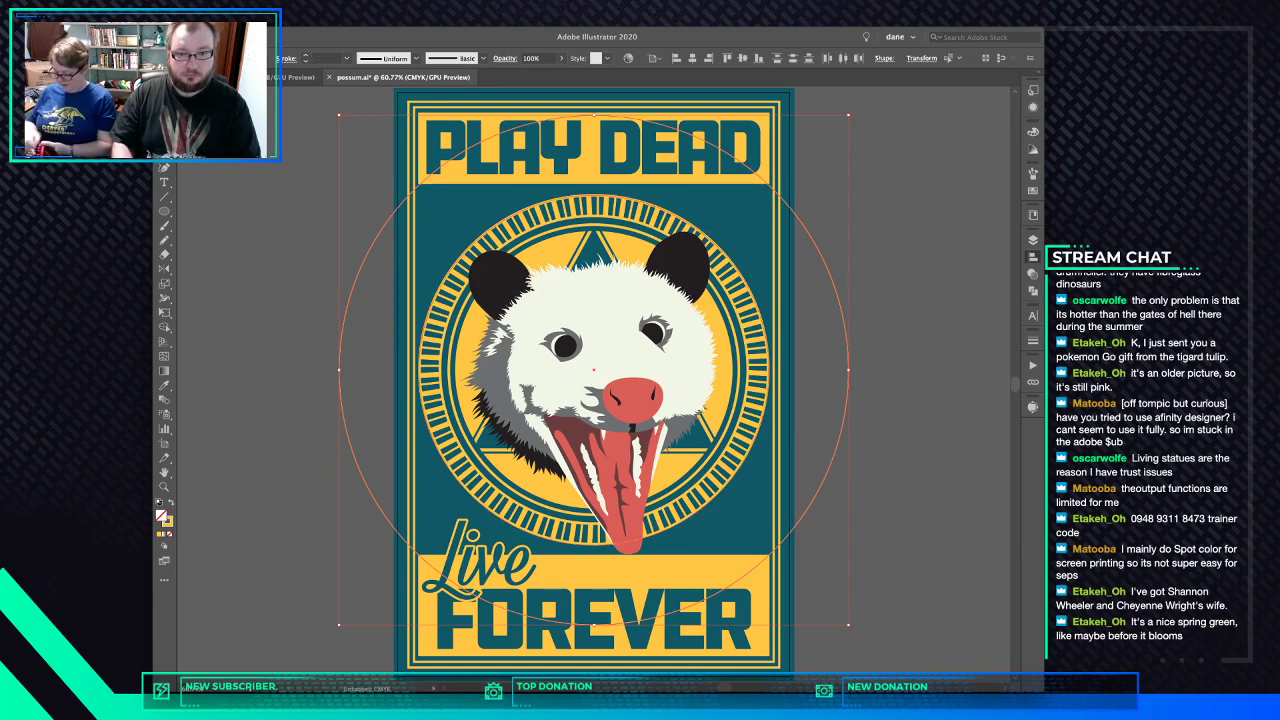
{"action": "key", "text": "w"}
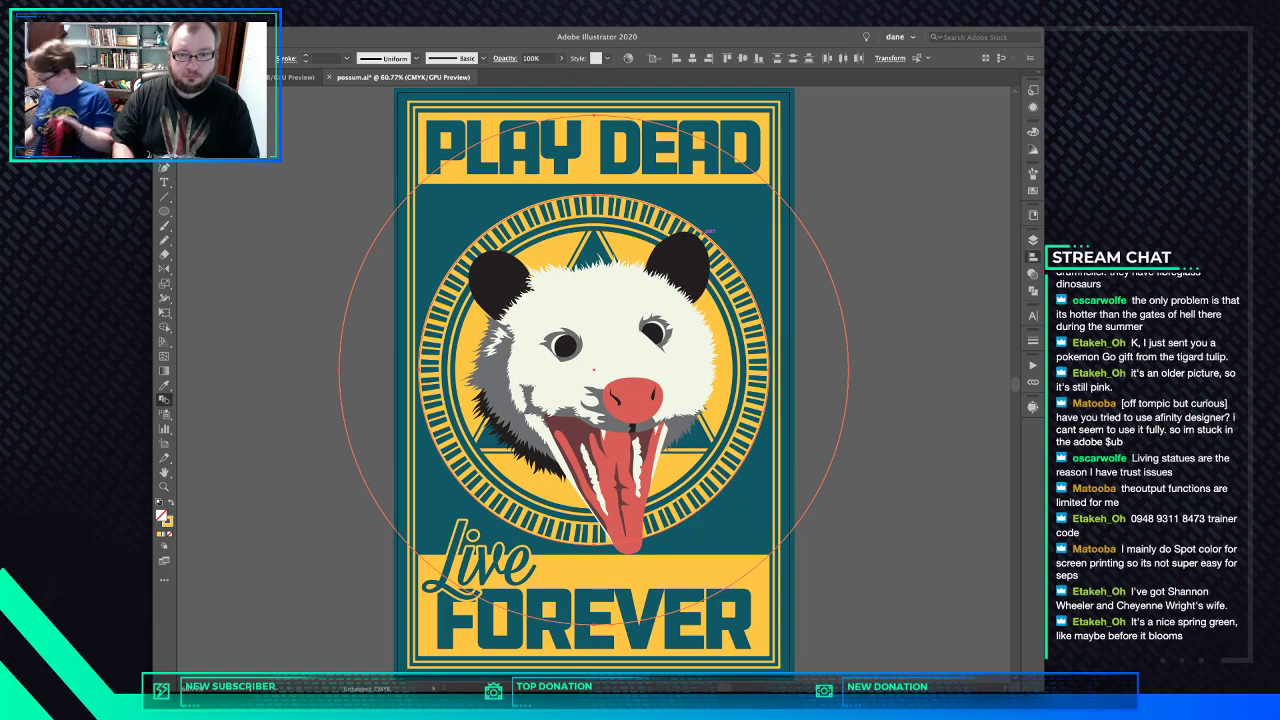
{"action": "left_click", "coordinate": [708, 232]}
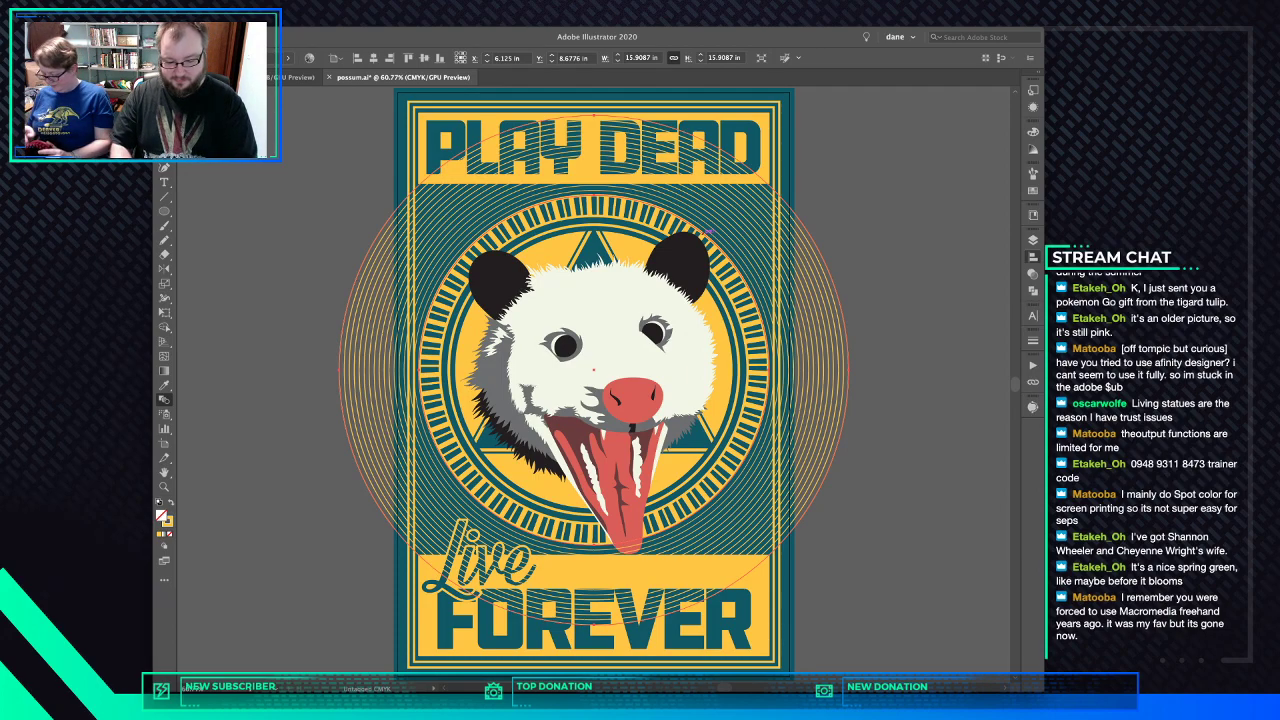
- Draw a rectangle covering the teal area between the two yellow panels and use it as a clipping mask for the concentric rings
{"action": "key", "text": "m"}
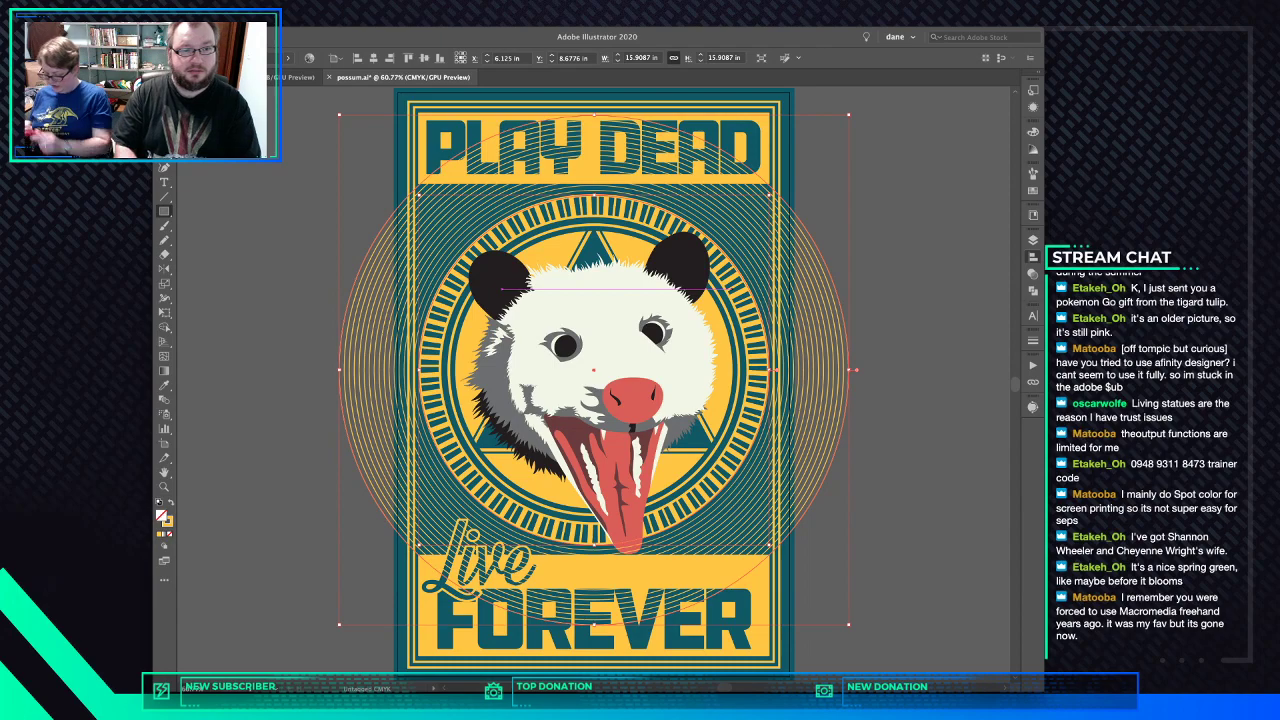
{"action": "key", "text": "super+shift+a"}
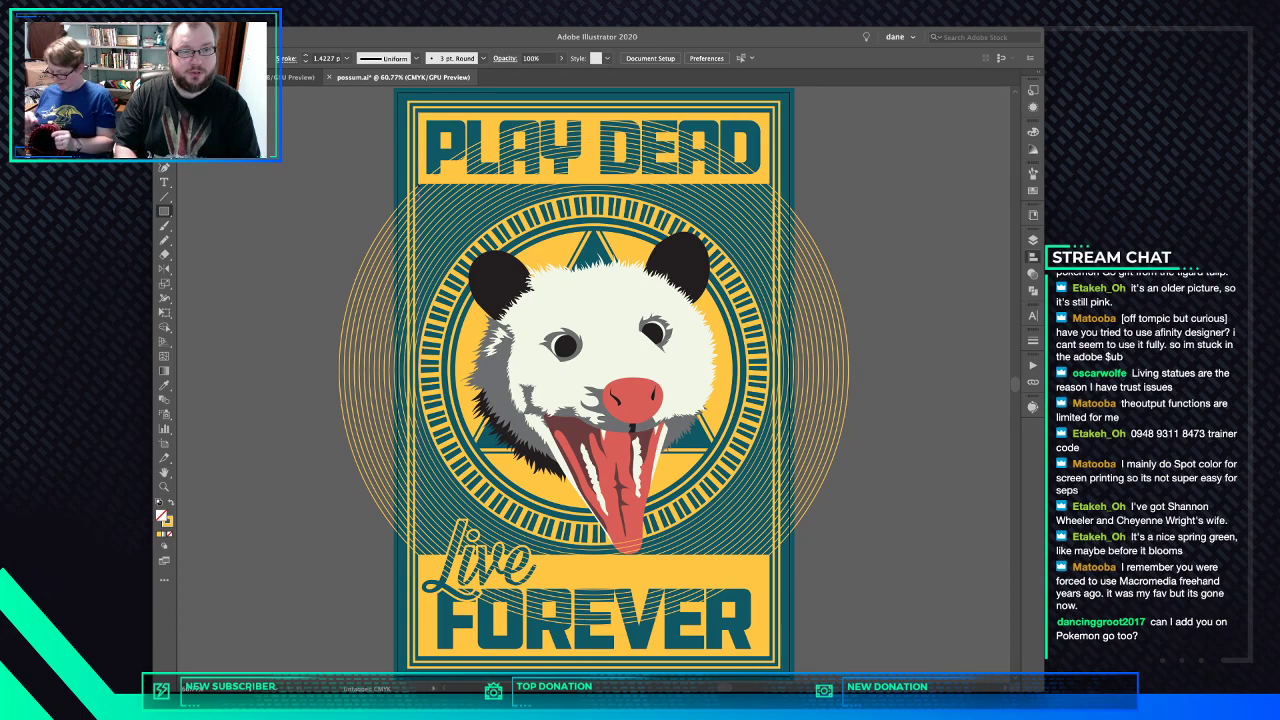
{"action": "left_click_drag", "start_coordinate": [432, 184], "coordinate": [770, 549]}
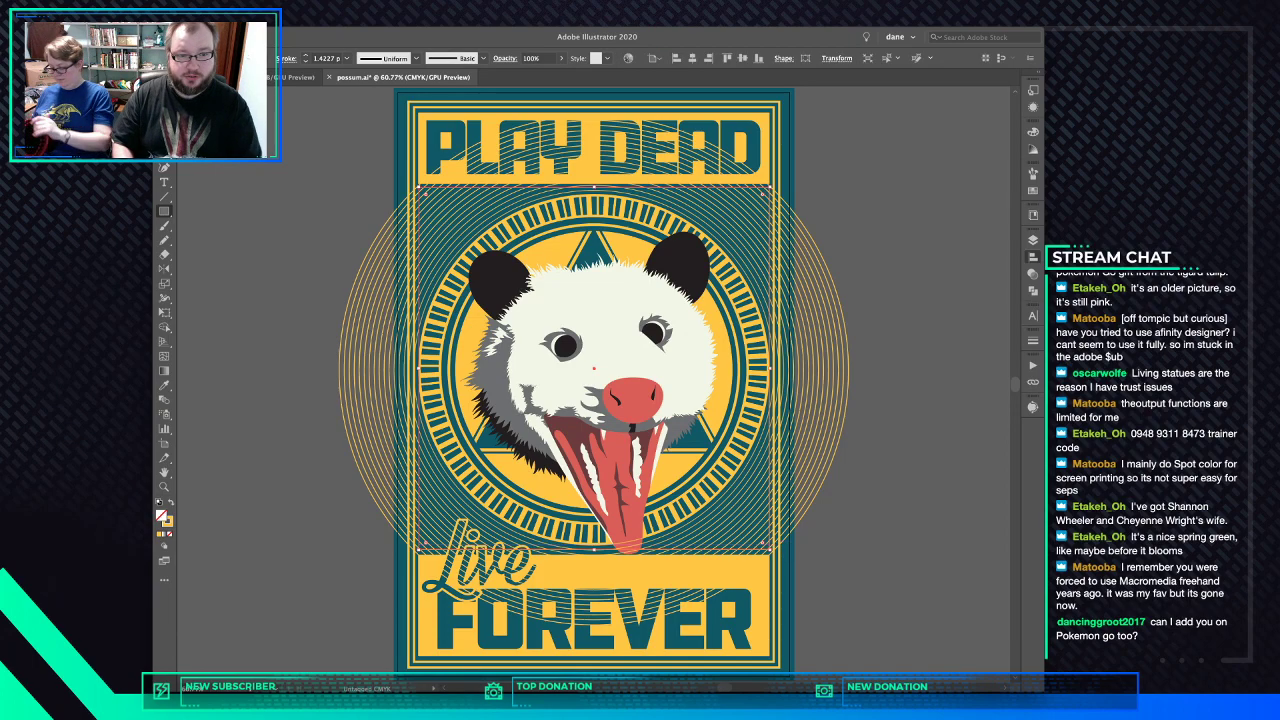
{"action": "key", "text": "v"}
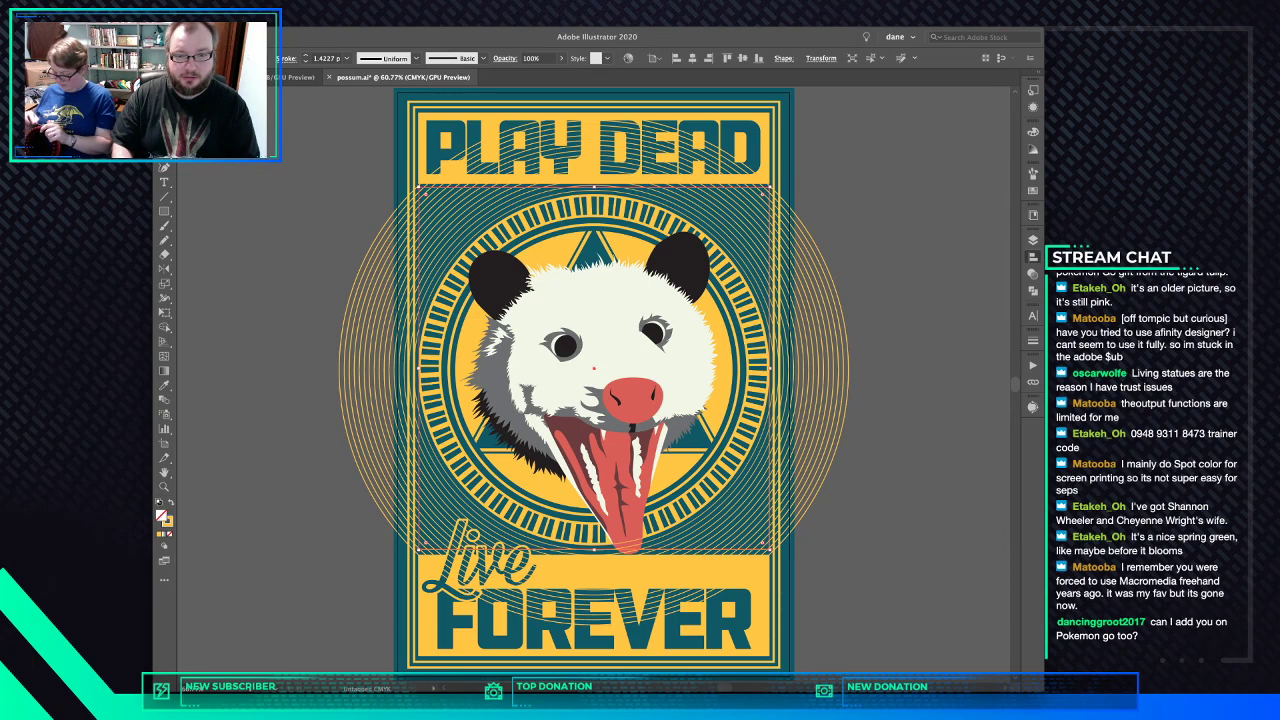
{"action": "left_click", "coordinate": [848, 378], "text": "shift"}
{"action": "key", "text": "a"}
{"action": "key", "text": "ctrl+7"}
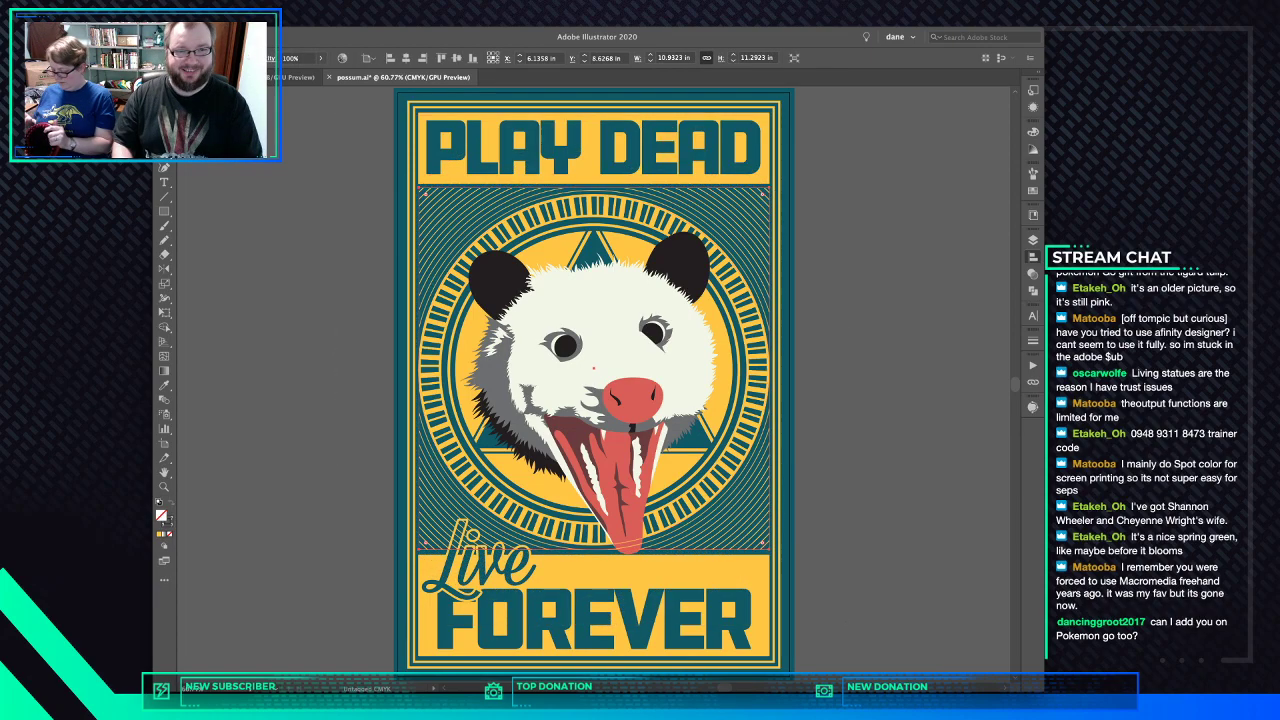
{"action": "key", "text": "ctrl+shift+a"}
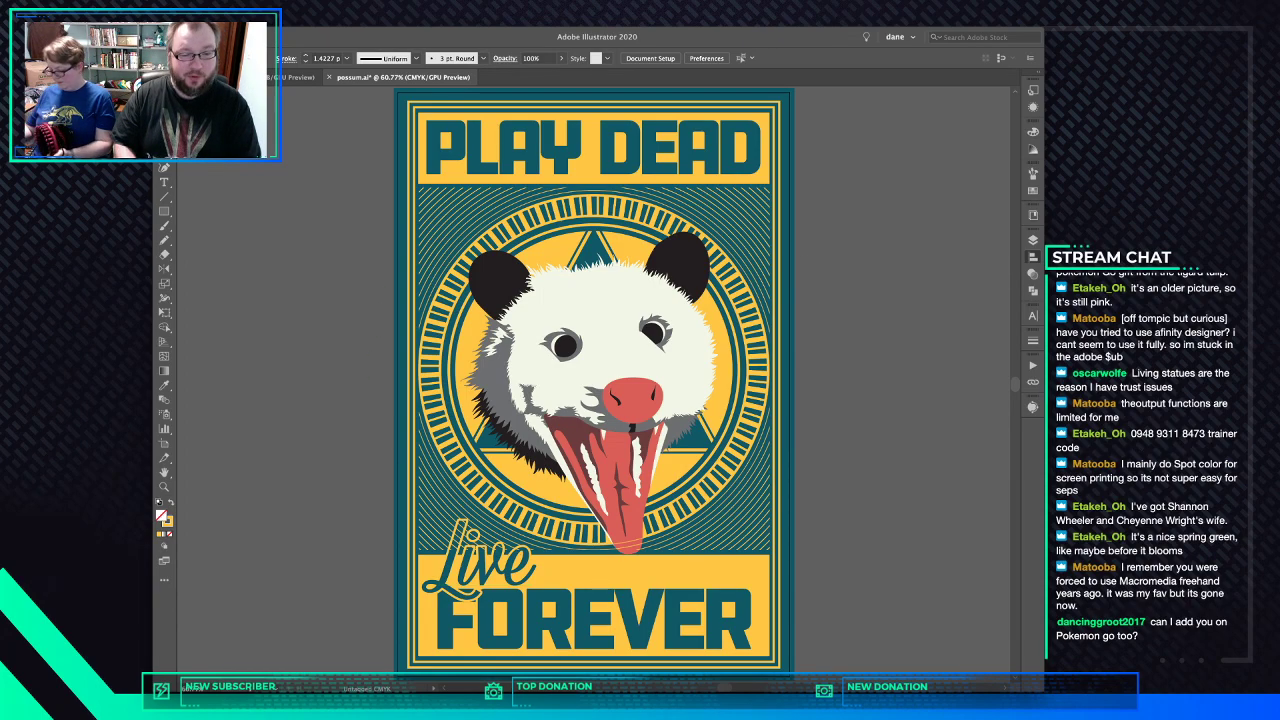
{"action": "left_click_drag", "start_coordinate": [376, 570], "coordinate": [484, 610]}
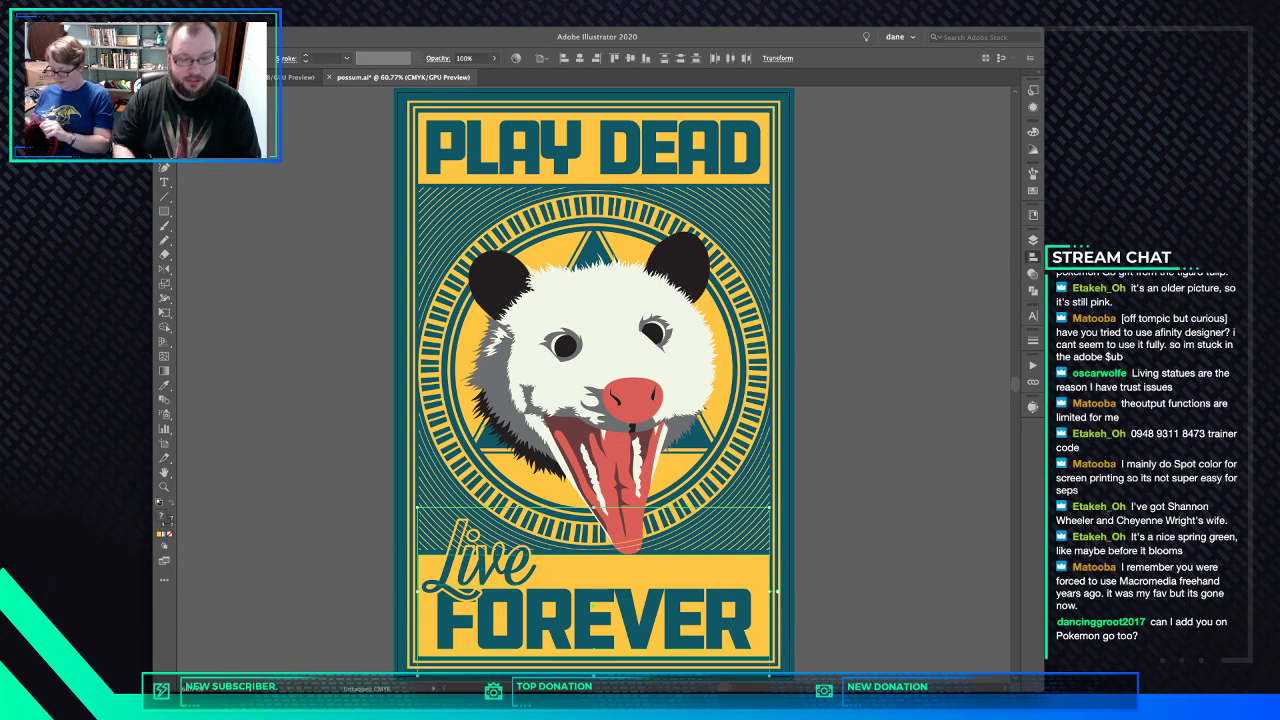
{"action": "left_click", "coordinate": [660, 571], "text": "shift"}
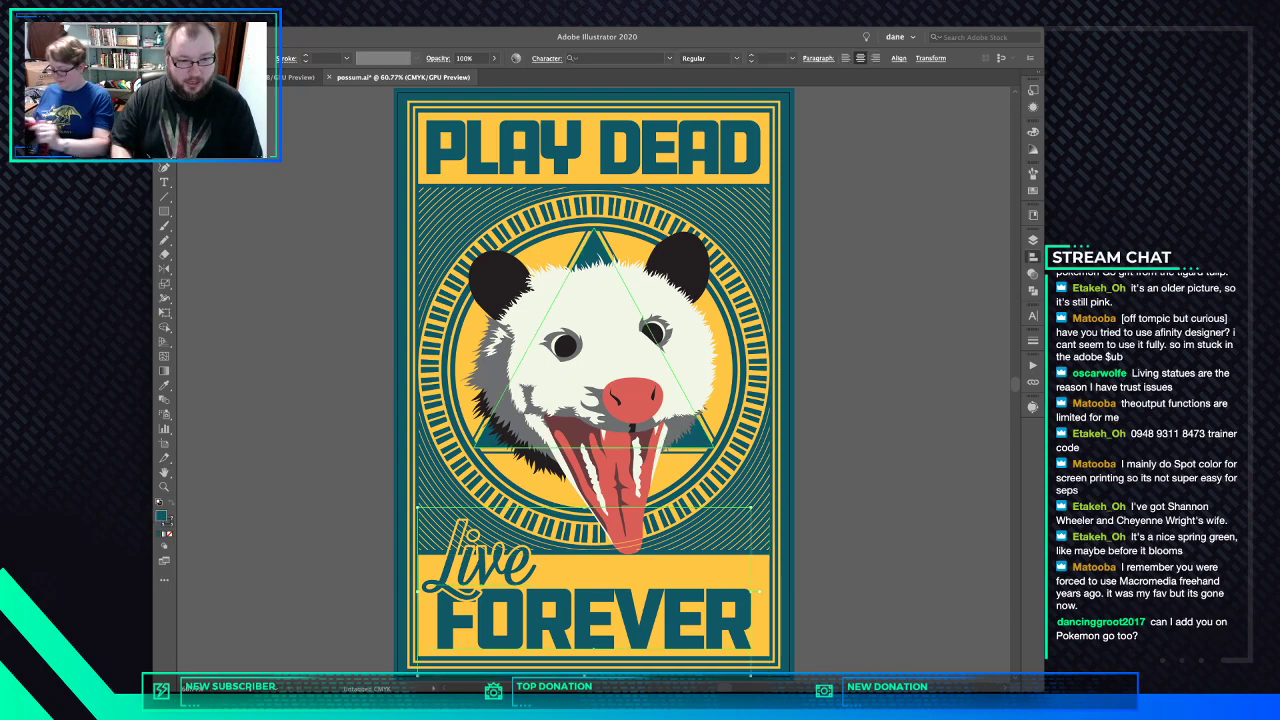
{"action": "key", "text": "Delete"}
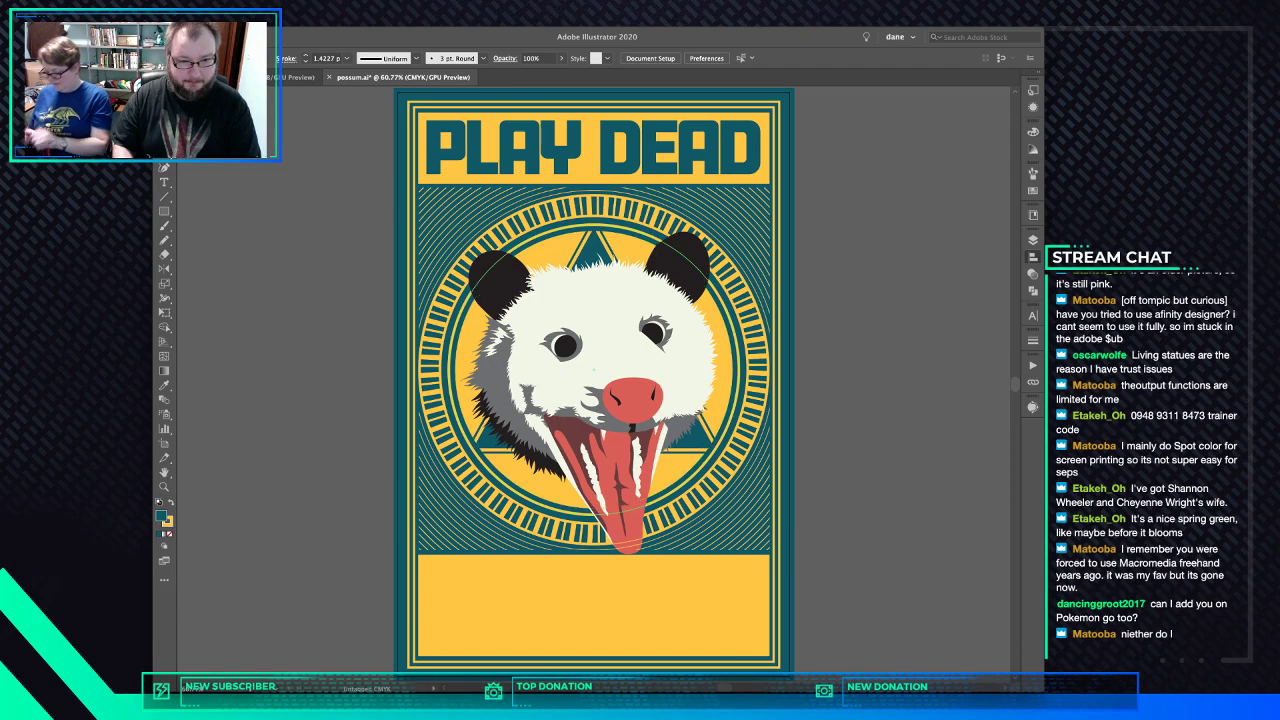
{"action": "key", "text": "ctrl+z"}
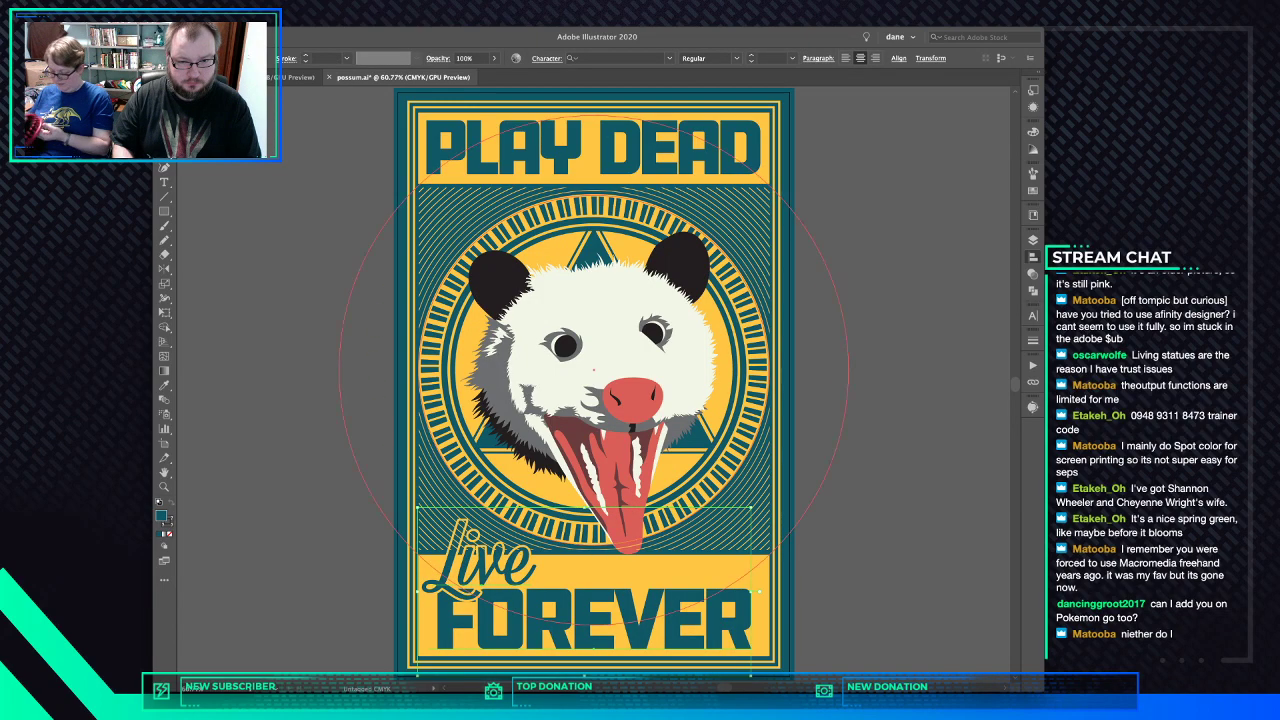
- Cut the clipped concentric rings and place them back behind the Live Forever lettering and the lower yellow panel
{"action": "left_click", "coordinate": [450, 220]}
{"action": "key", "text": "Delete"}
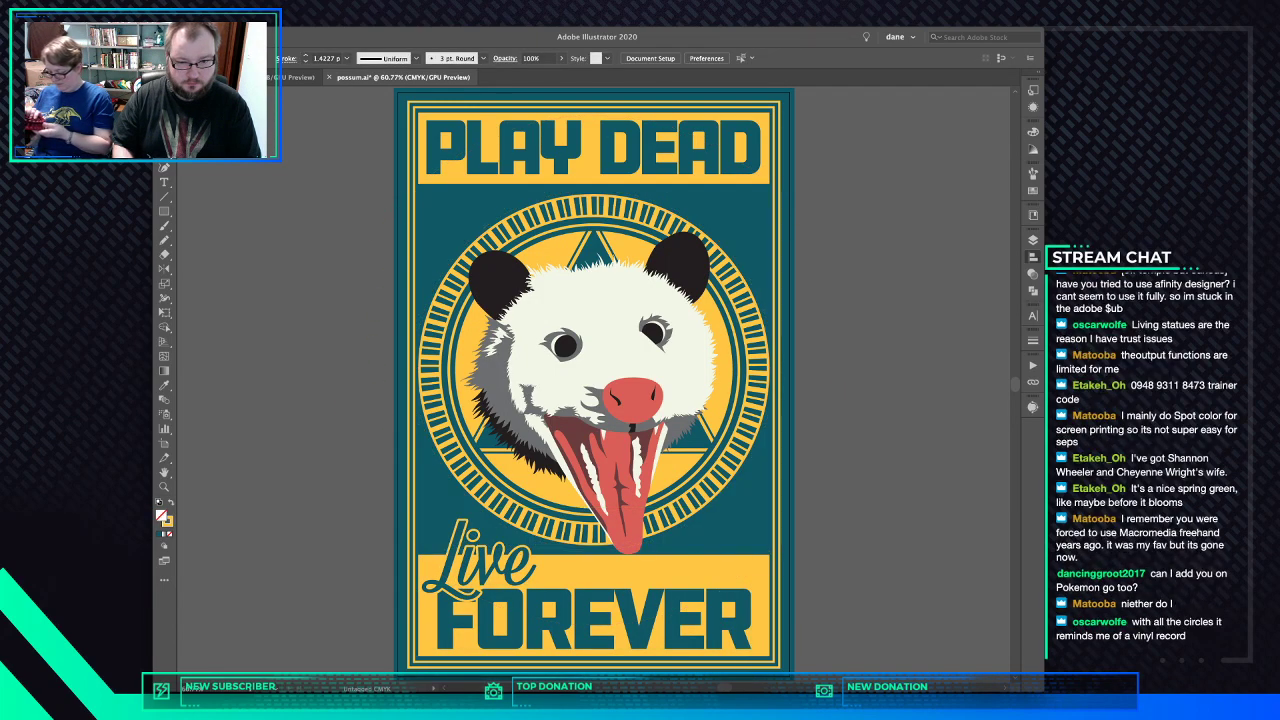
{"action": "left_click", "coordinate": [680, 572]}
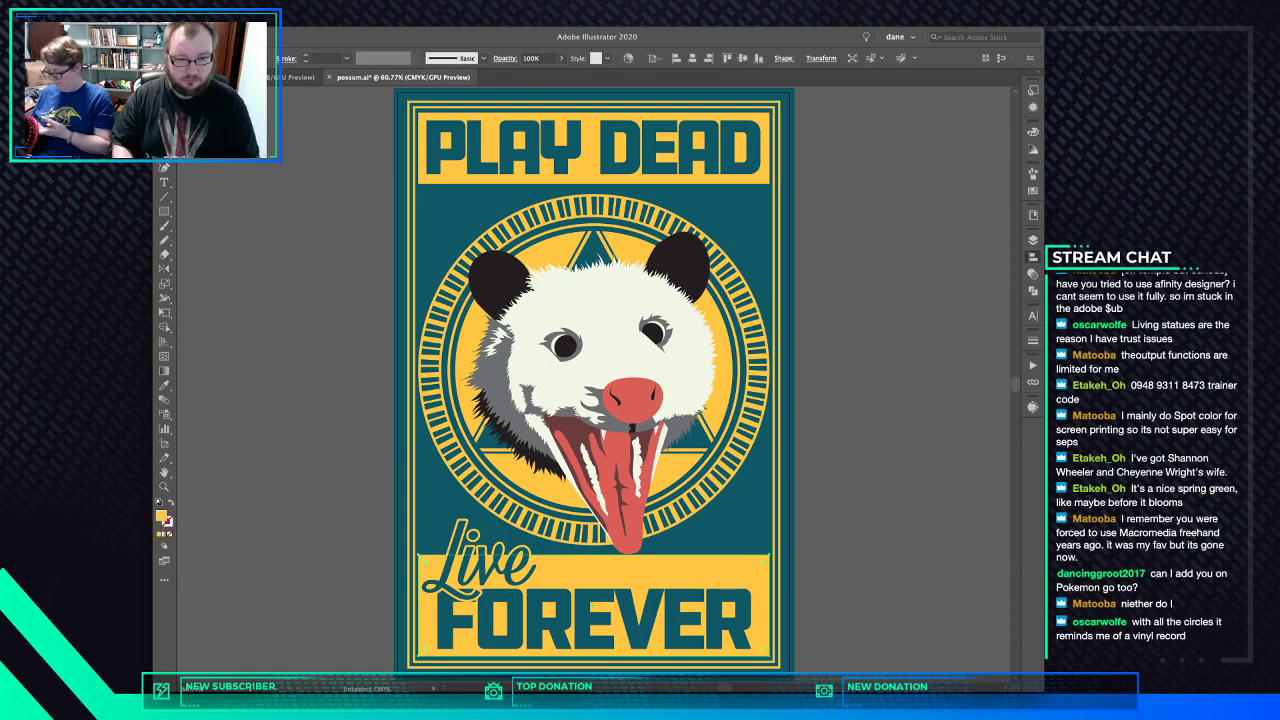
{"action": "key", "text": "ctrl+shift+a"}
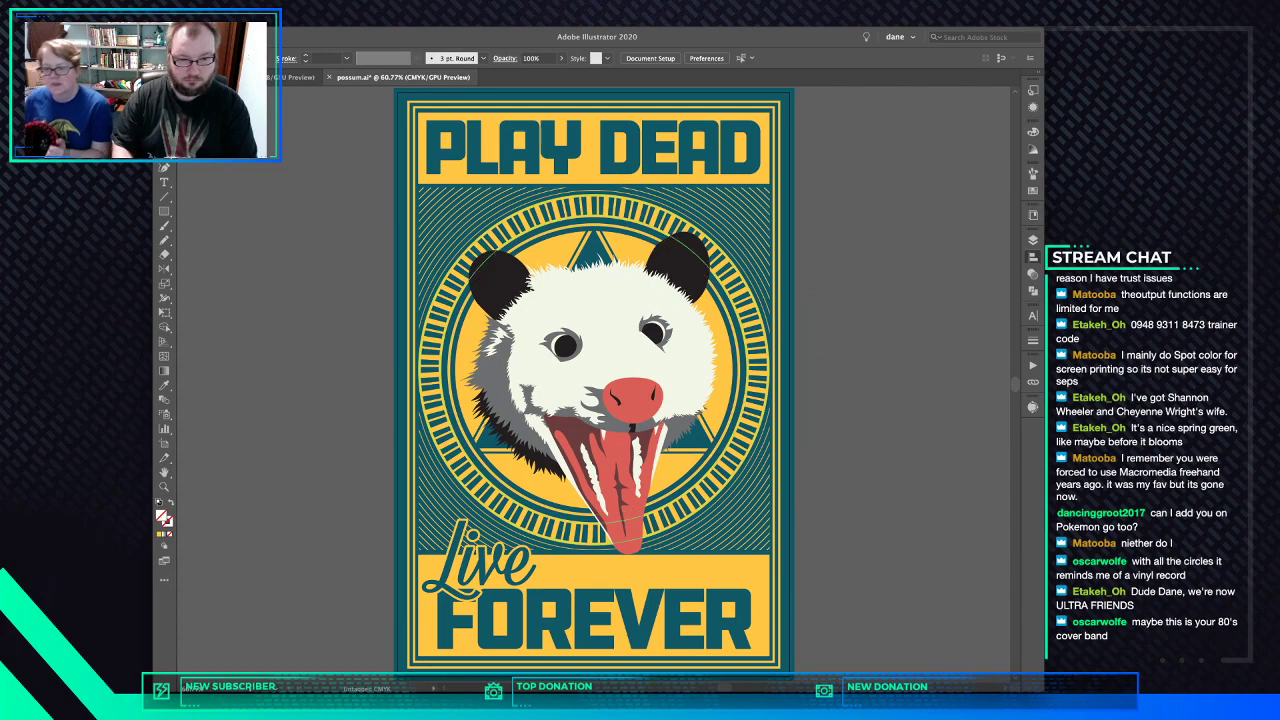
{"action": "left_click", "coordinate": [600, 300]}
{"action": "key", "text": "ctrl+shift+a"}
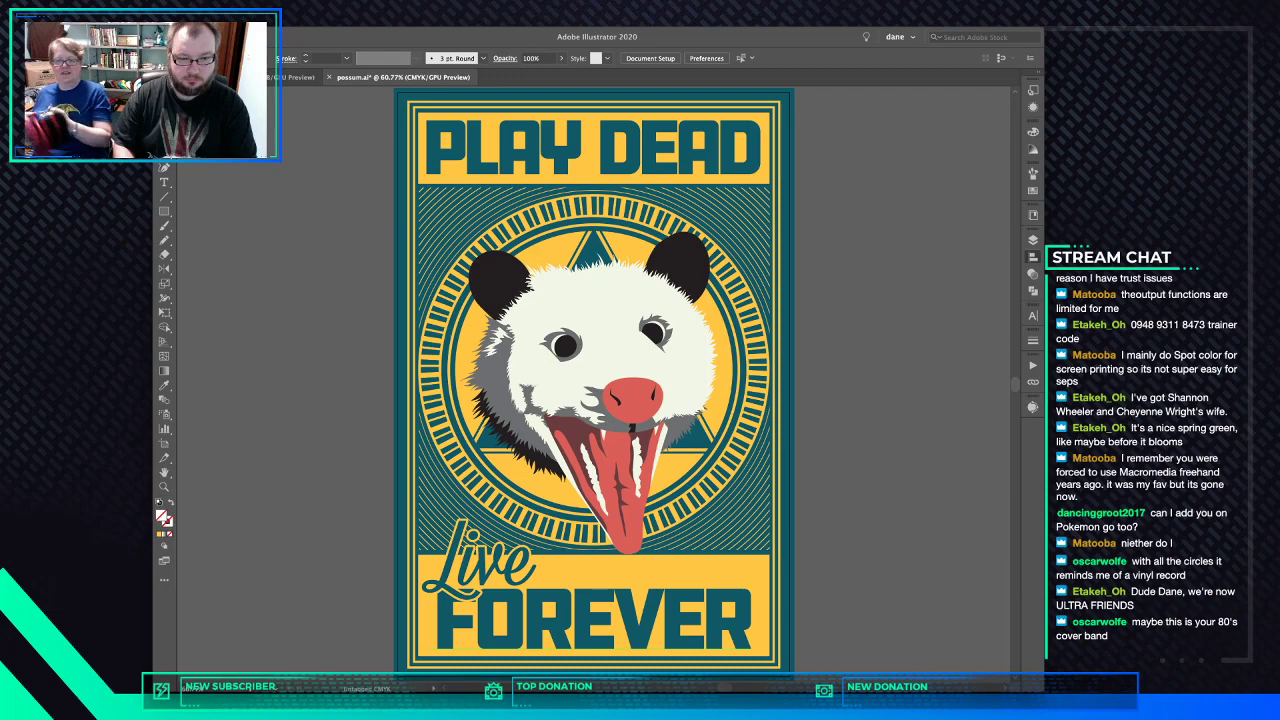
- Lower the top edge of the lower yellow panel slightly and extend the rings' clipping rectangle downward to meet it
{"action": "left_click", "coordinate": [686, 572]}
{"action": "left_click_drag", "start_coordinate": [594, 554], "coordinate": [594, 560]}
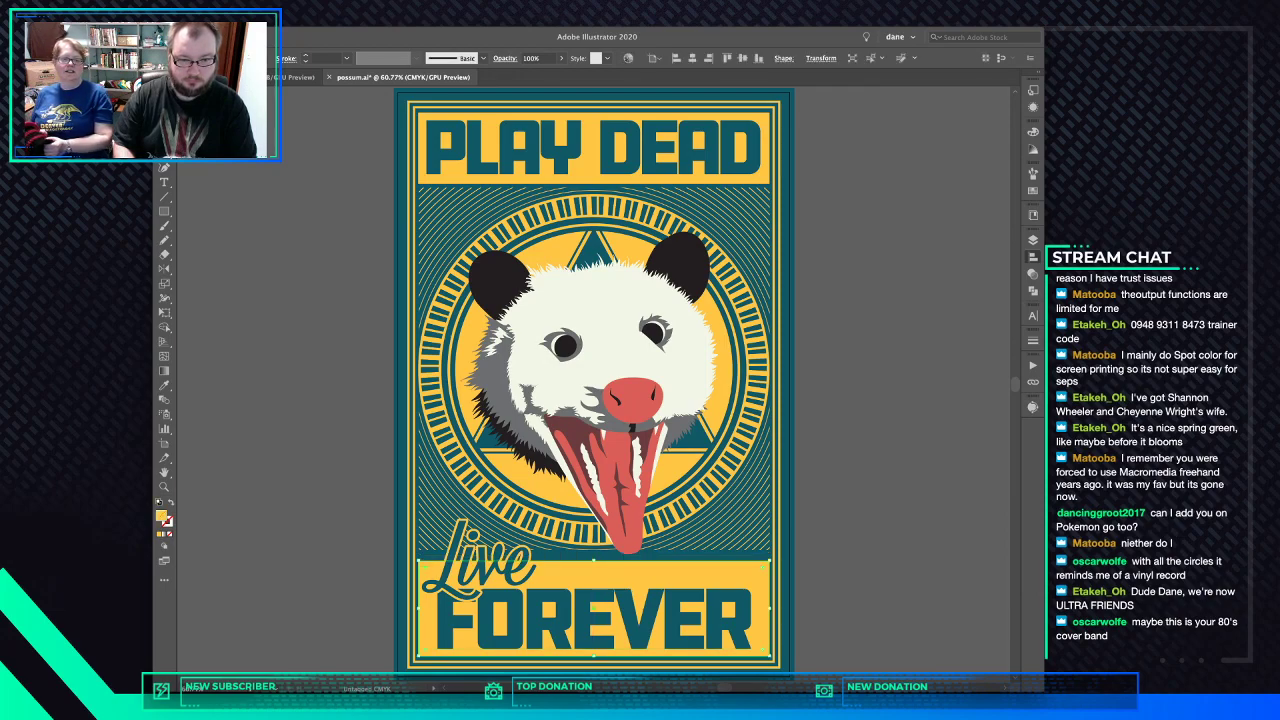
{"action": "left_click", "coordinate": [712, 521]}
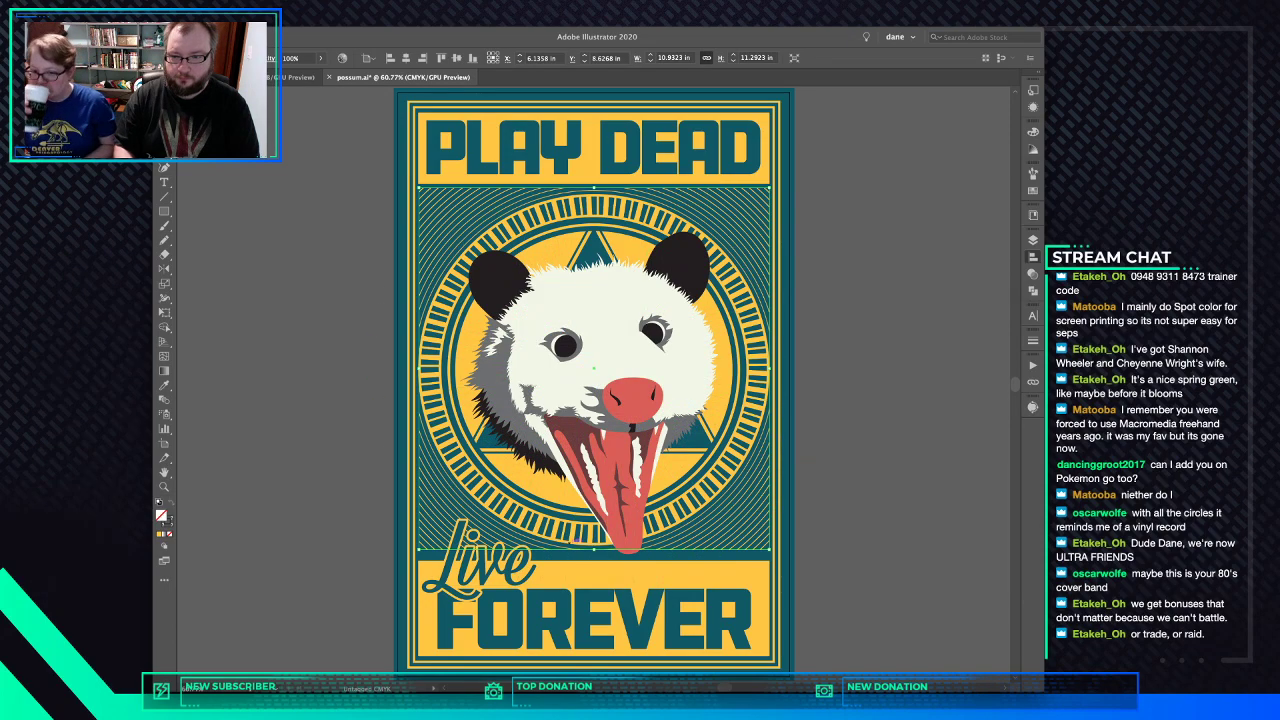
{"action": "key", "text": "a"}
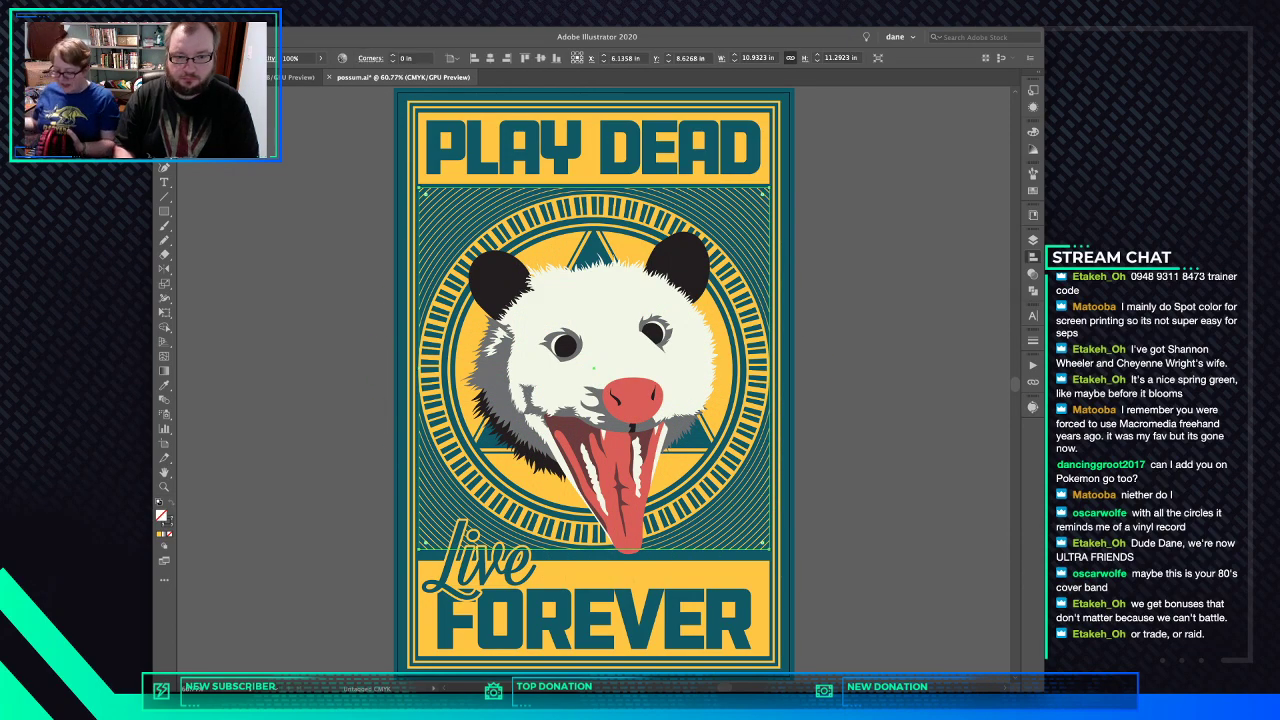
{"action": "key", "text": "super+shift+a"}
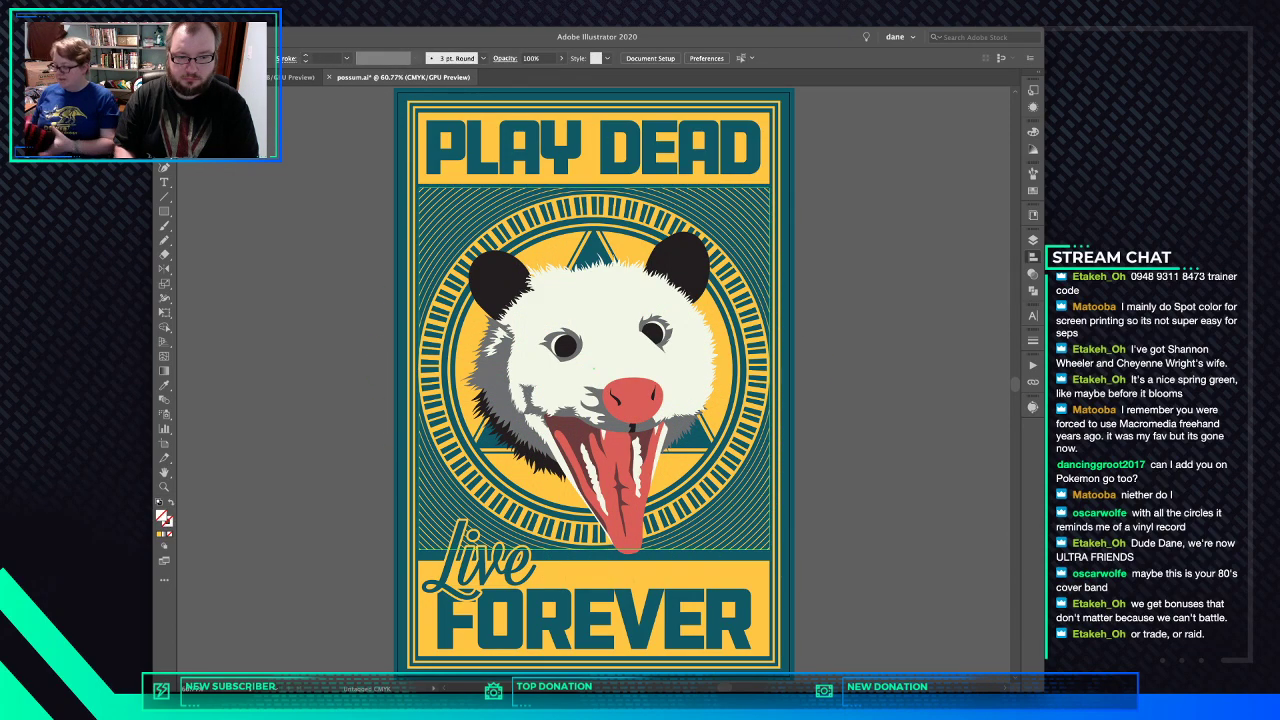
{"action": "left_click_drag", "start_coordinate": [600, 549], "coordinate": [600, 555]}
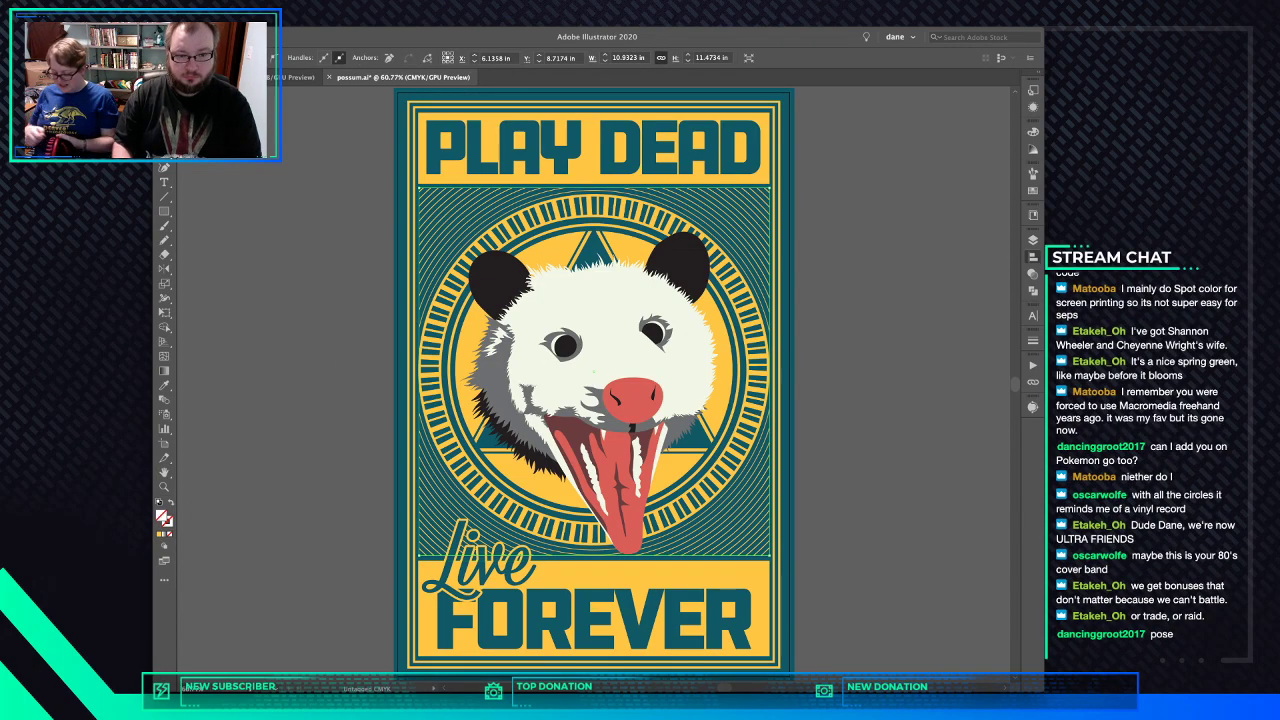
{"action": "key", "text": "super+shift+a"}
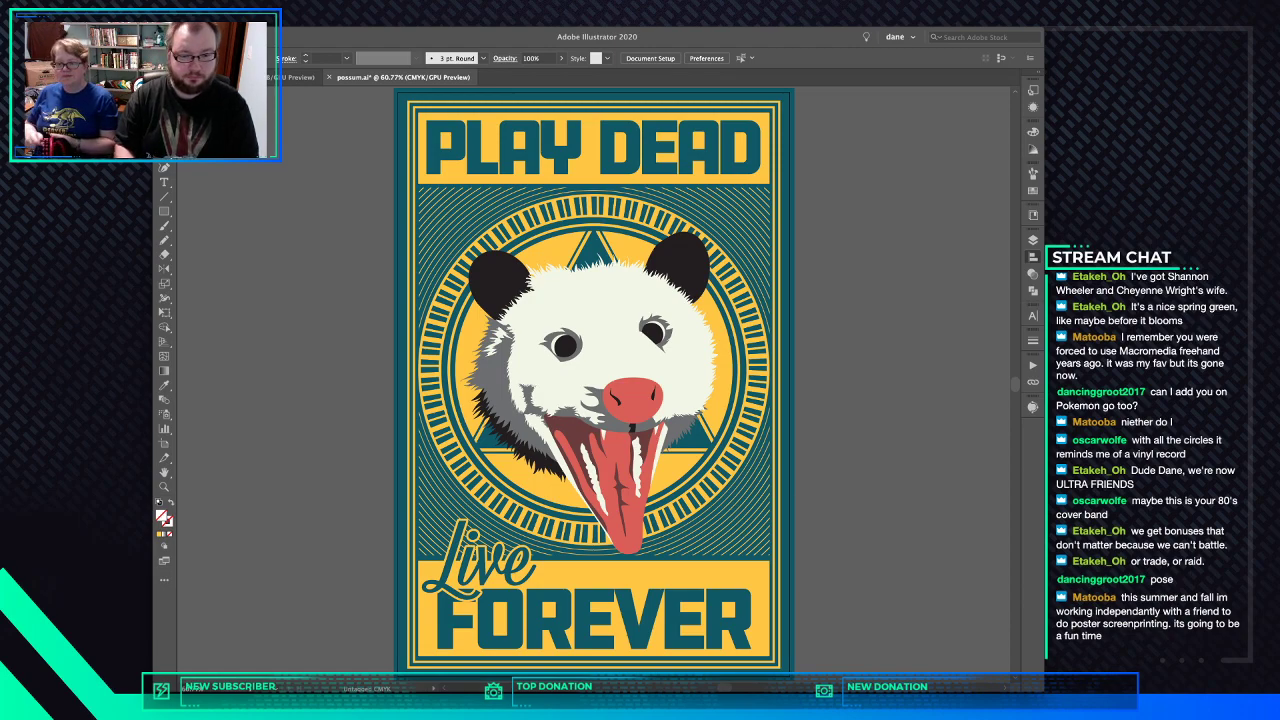
{"action": "left_click", "coordinate": [578, 555]}
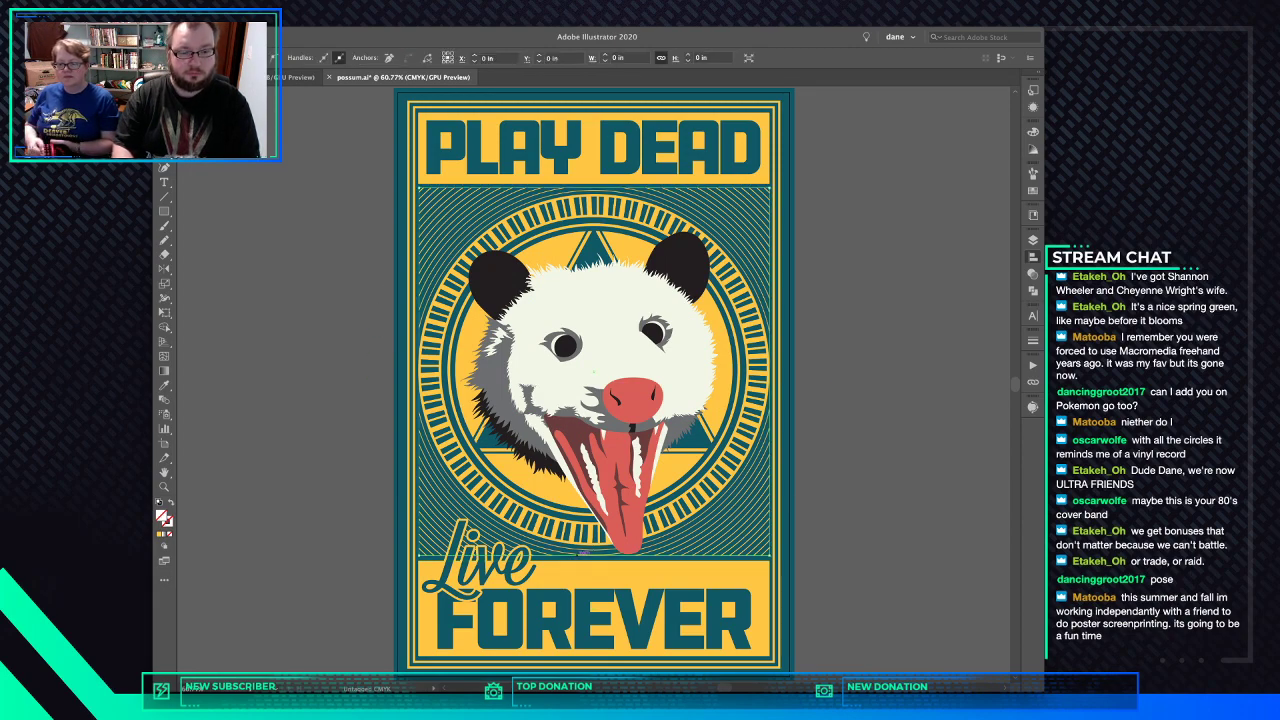
{"action": "key", "text": "Down"}
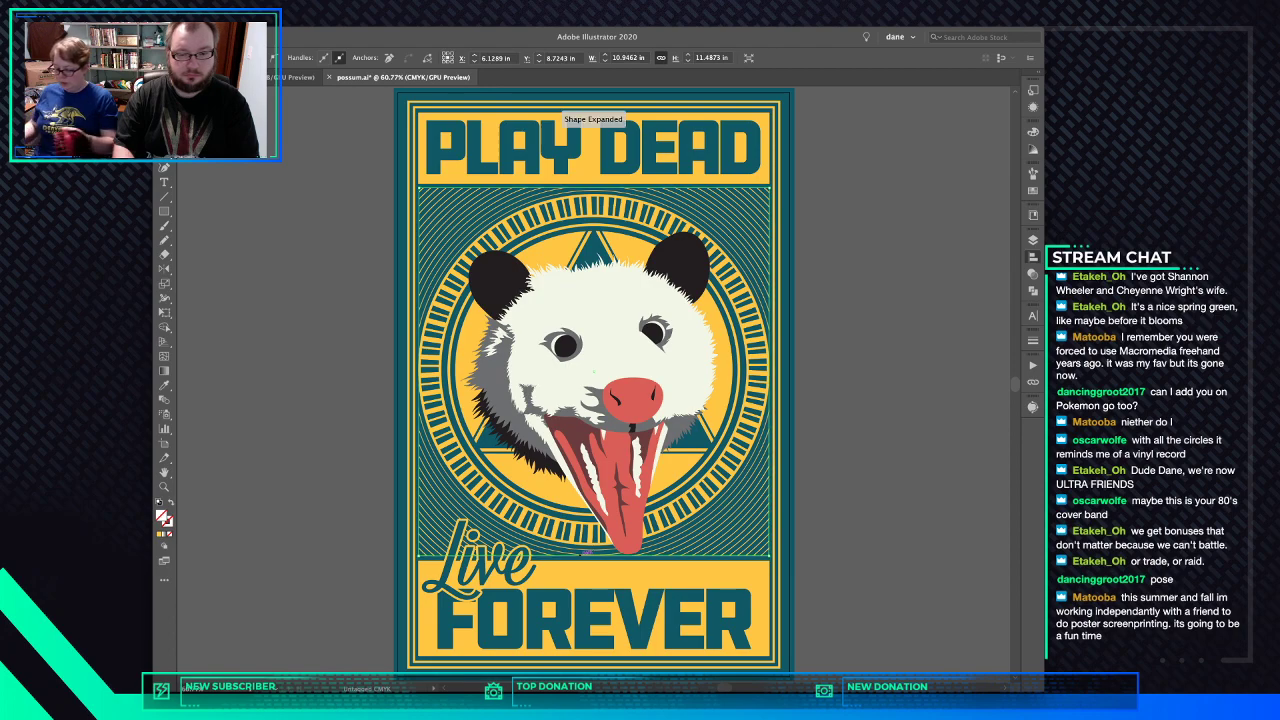
{"action": "key", "text": "Down"}
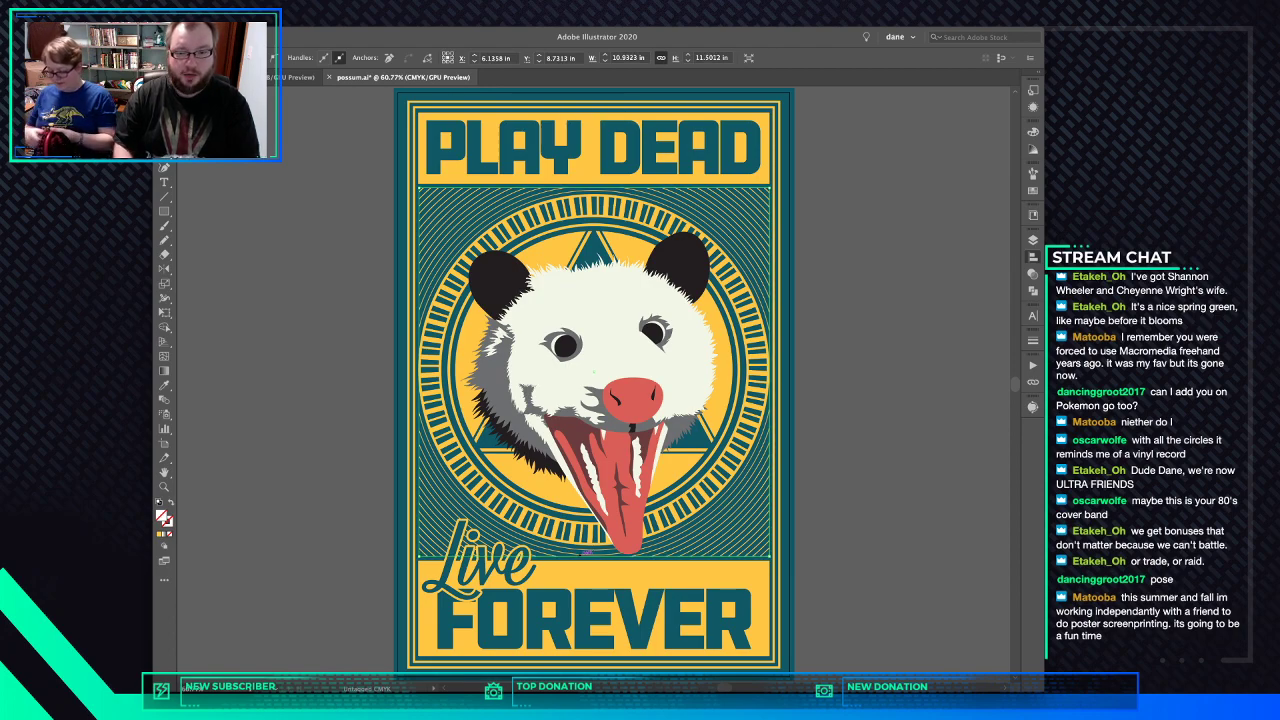
{"action": "key", "text": "super+shift+a"}
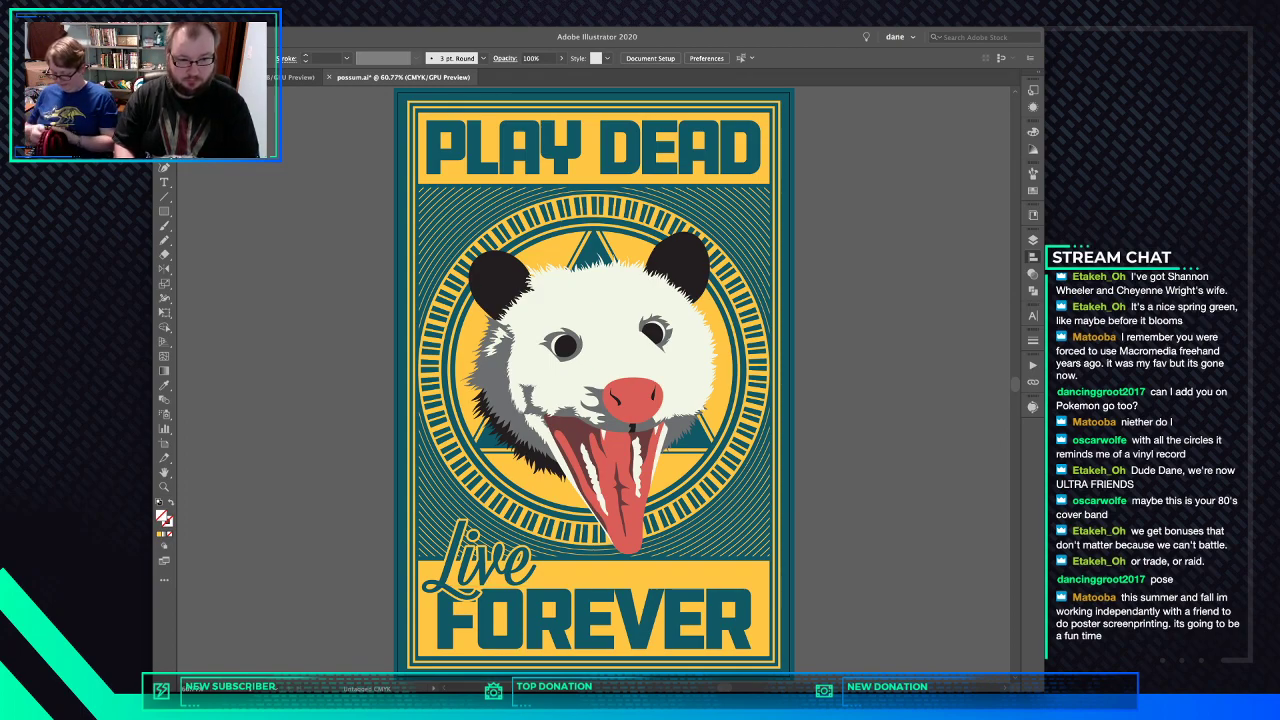
- Enlarge the Live lettering to about 219.5 pt, keeping its lower-left corner in place, and shear it slightly to the right
{"action": "left_click", "coordinate": [593, 608]}
{"action": "left_click", "coordinate": [485, 560]}
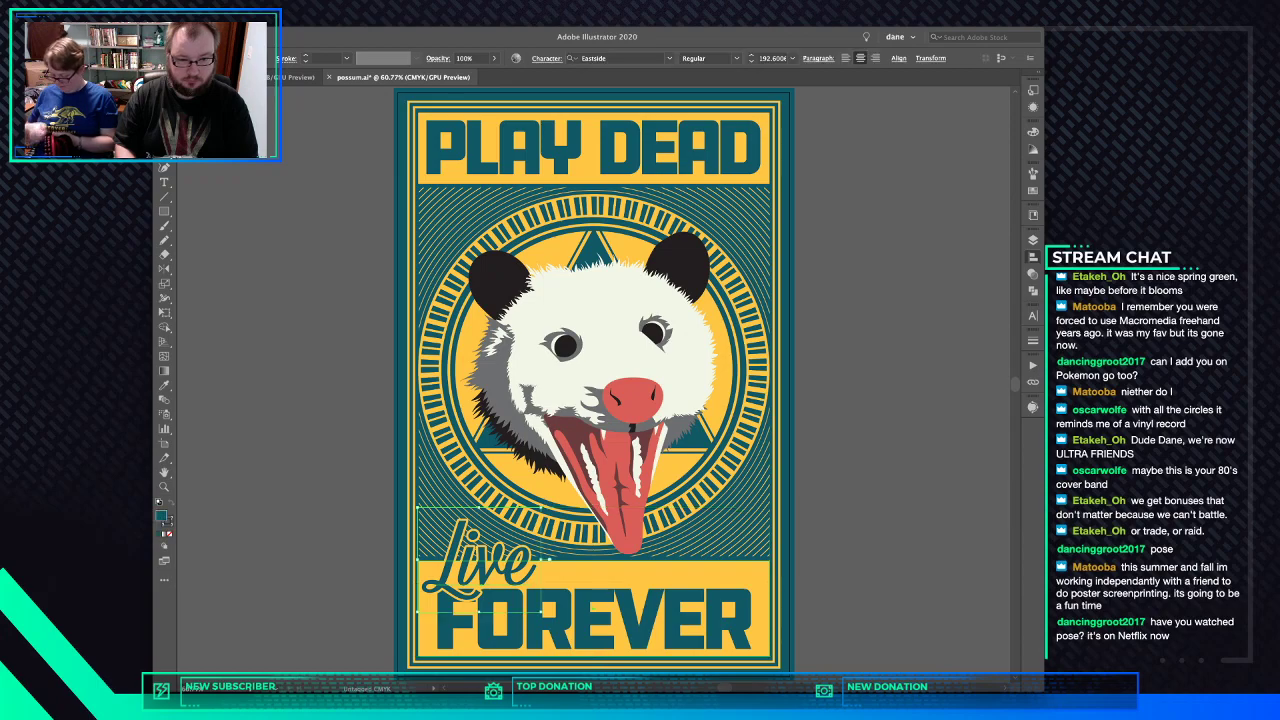
{"action": "left_click_drag", "start_coordinate": [540, 508], "coordinate": [559, 492]}
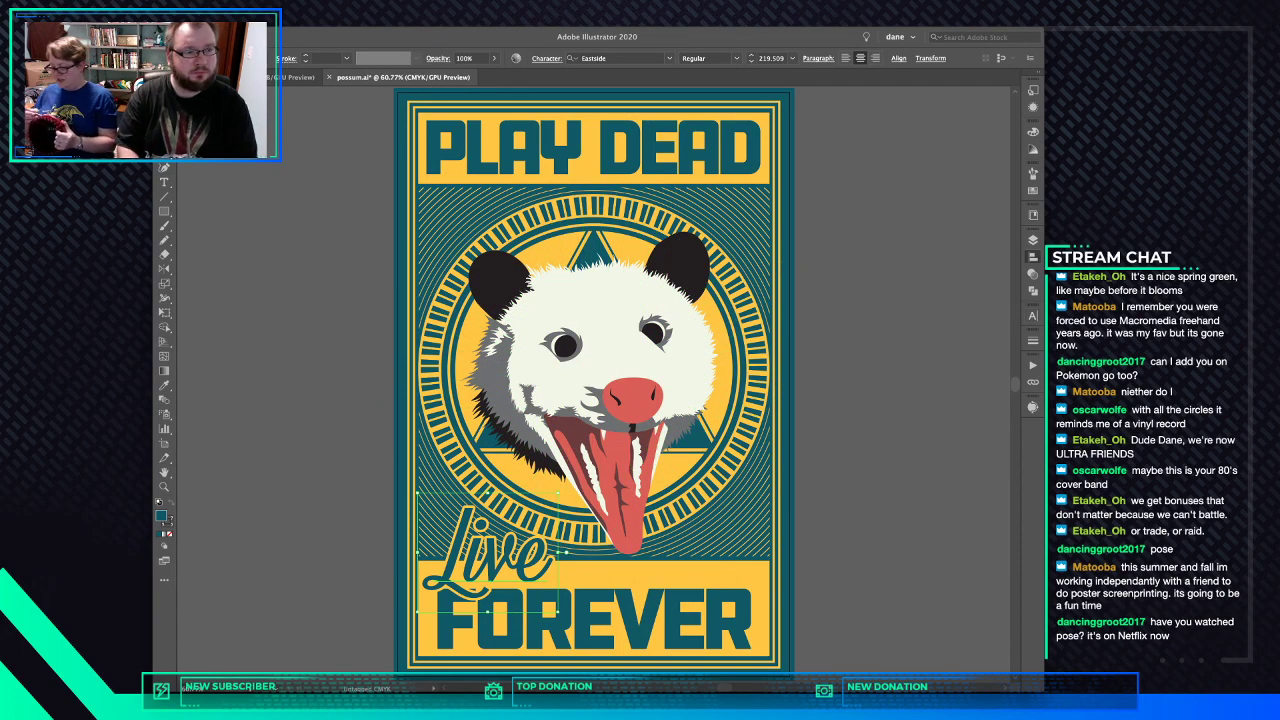
{"action": "left_click", "coordinate": [164, 283]}
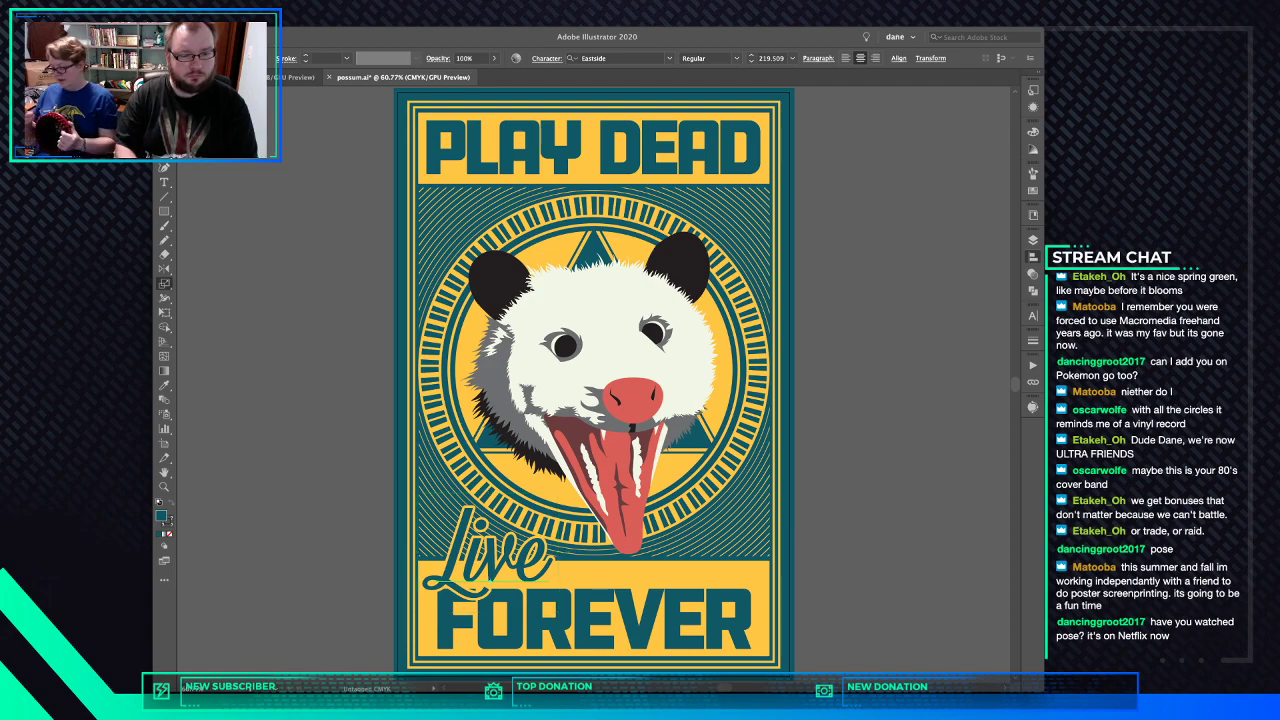
{"action": "left_click_drag", "start_coordinate": [505, 525], "coordinate": [521, 528]}
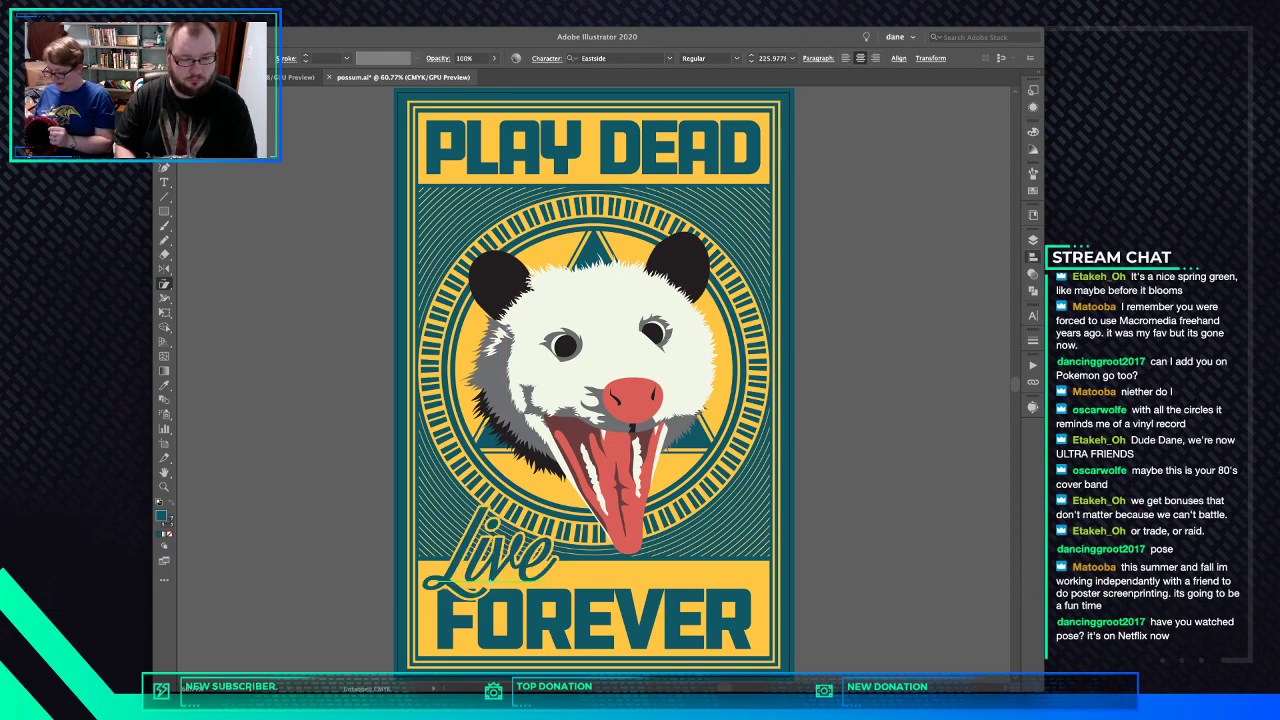
{"action": "key", "text": "v"}
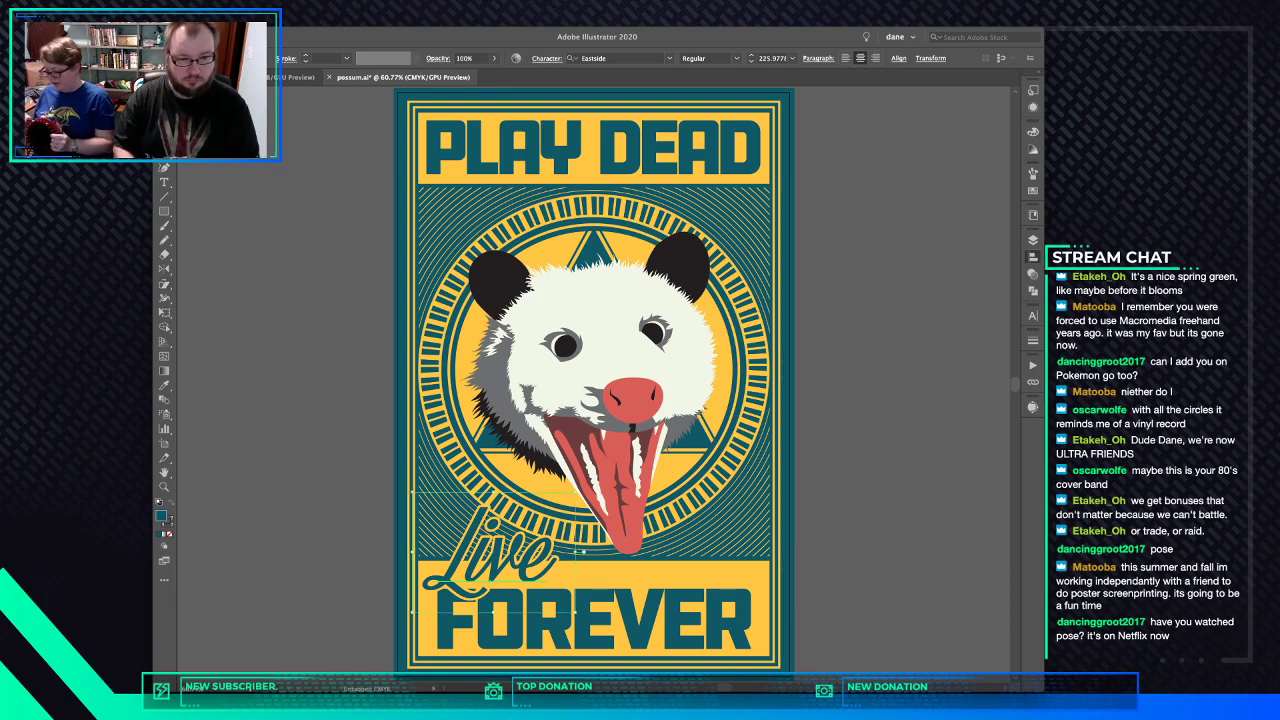
{"action": "key", "text": "super+shift+a"}
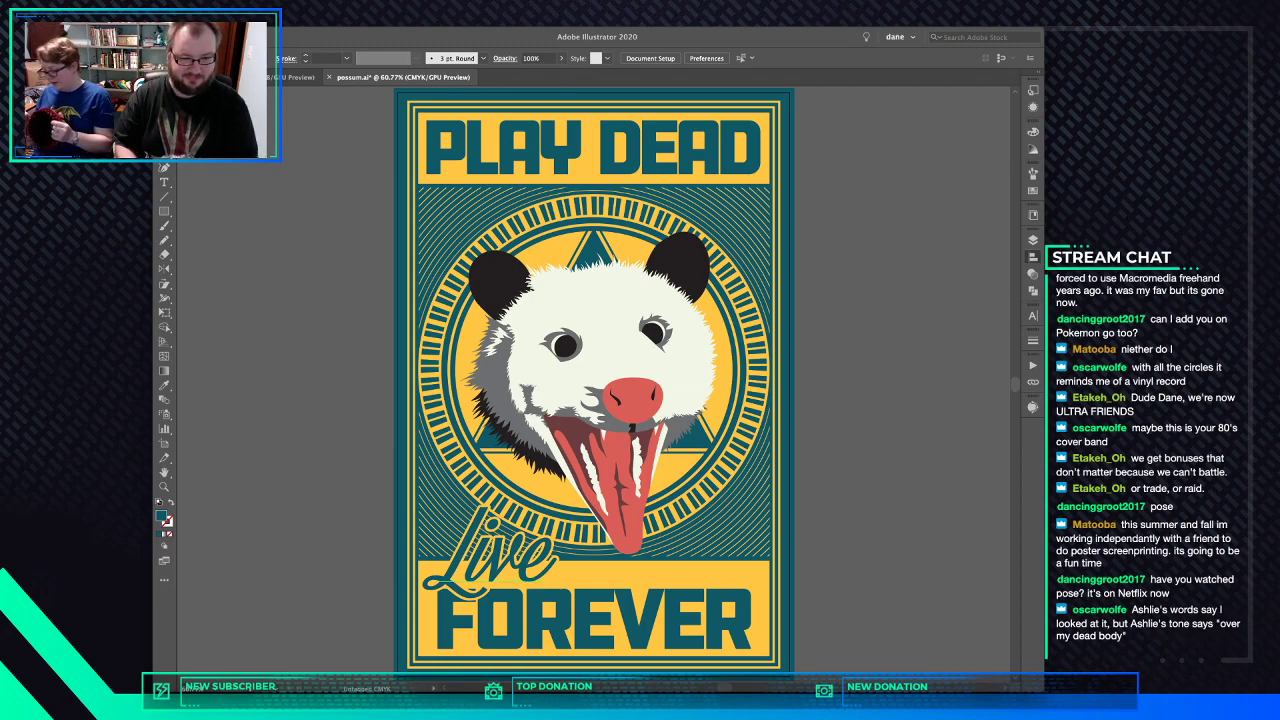
- Nudge the Live lettering down slightly so it sits closer to the FOREVER lettering
{"action": "left_click_drag", "start_coordinate": [400, 567], "coordinate": [443, 568]}
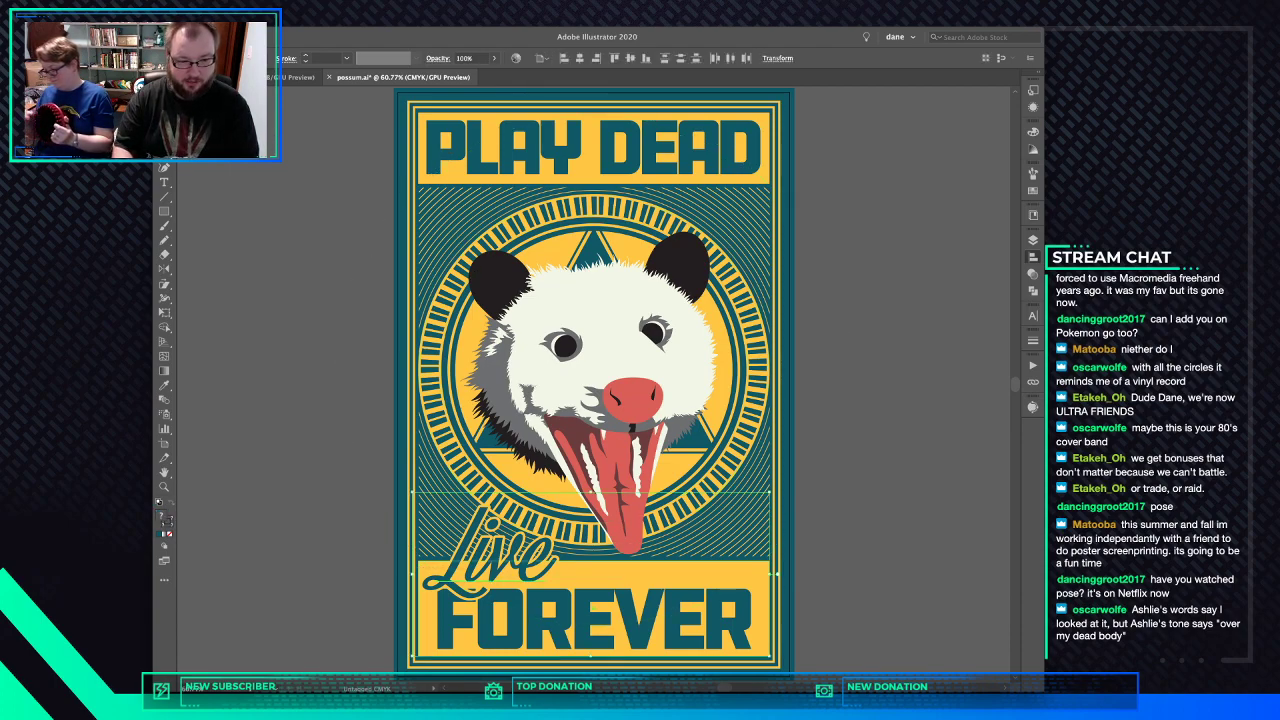
{"action": "left_click", "coordinate": [580, 551]}
{"action": "key", "text": "Down"}
{"action": "key", "text": "Down"}
{"action": "key", "text": "Down"}
{"action": "key", "text": "Down"}
{"action": "key", "text": "Down"}
{"action": "key", "text": "Down"}
{"action": "key", "text": "Down"}
{"action": "key", "text": "Down"}
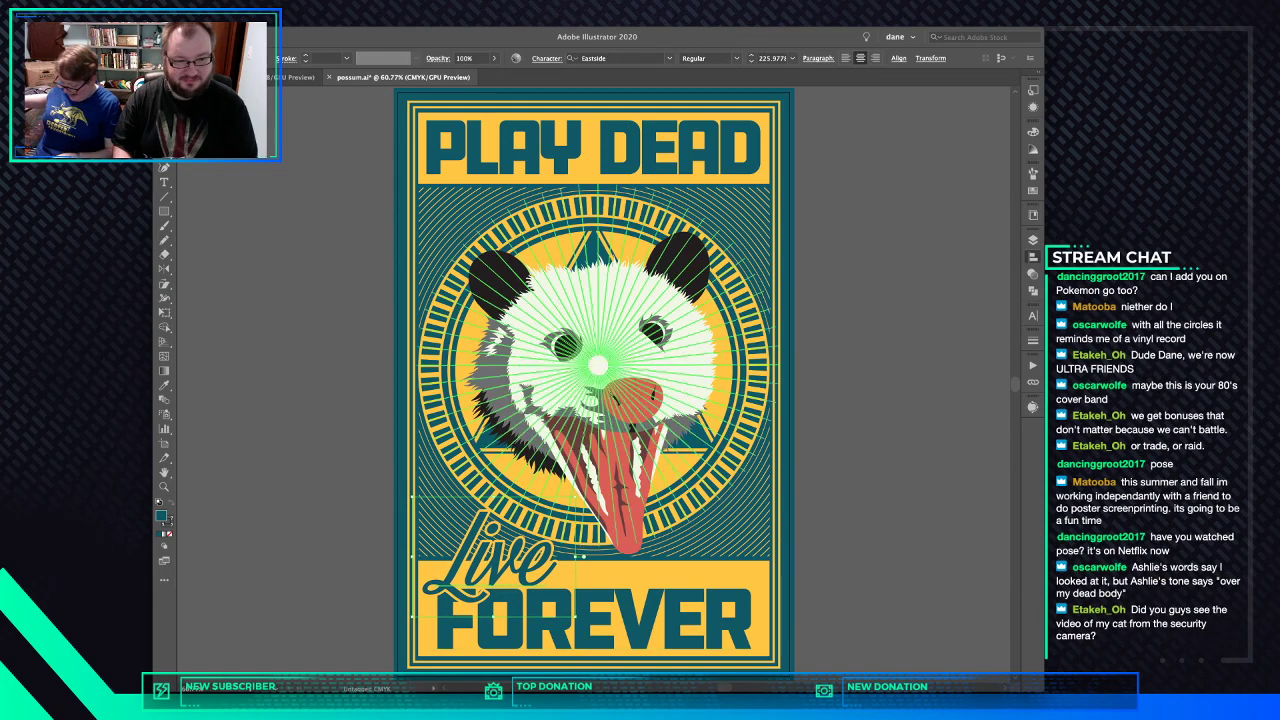
{"action": "key", "text": "super+shift+a"}
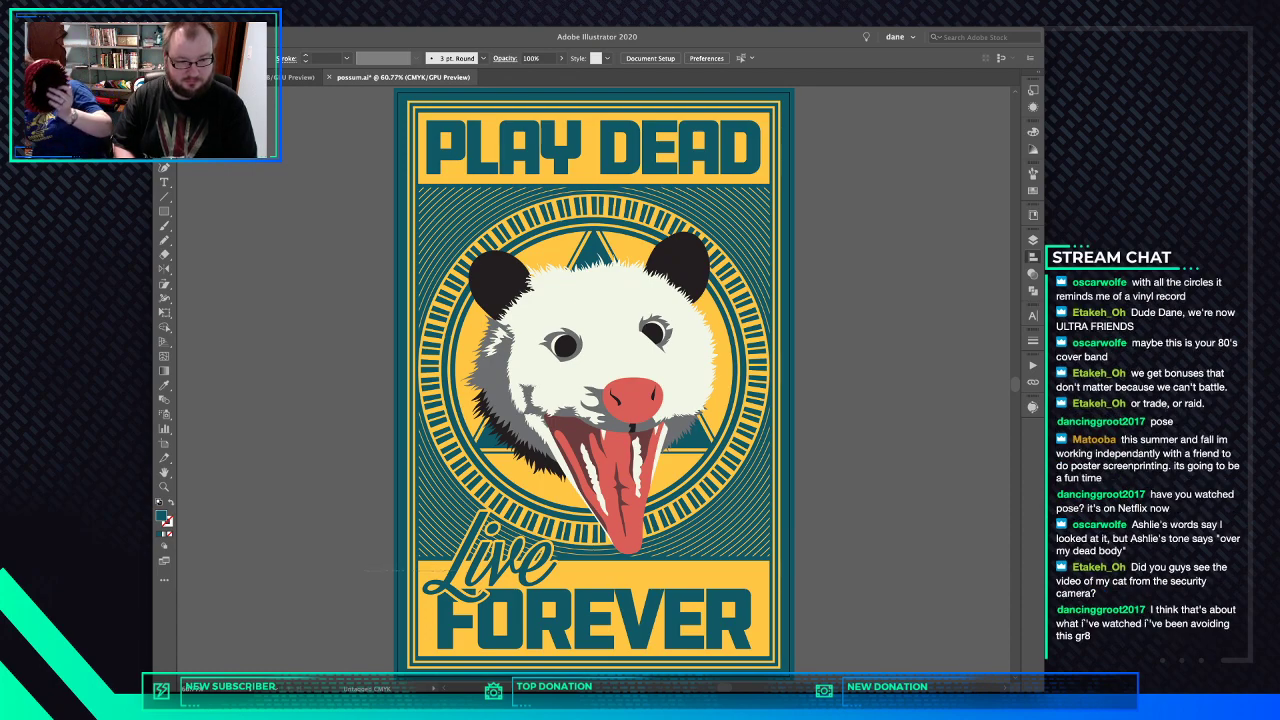
- Stretch the Live lettering slightly wider toward the right, keeping its left edge in place
{"action": "left_click_drag", "start_coordinate": [366, 570], "coordinate": [454, 572]}
{"action": "left_click", "coordinate": [430, 620], "text": "shift"}
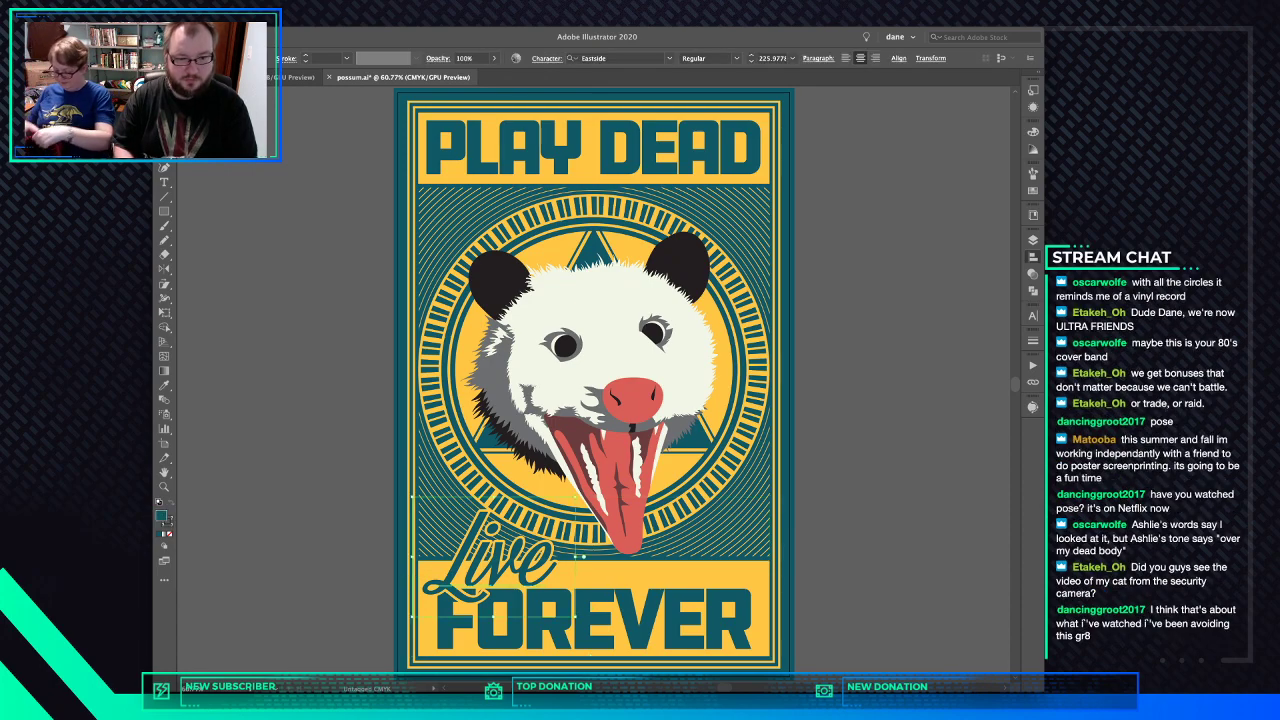
{"action": "mouse_move", "coordinate": [577, 556]}
{"action": "left_mouse_down"}
{"action": "mouse_move", "coordinate": [612, 557]}
{"action": "mouse_move", "coordinate": [600, 556]}
{"action": "left_mouse_up"}
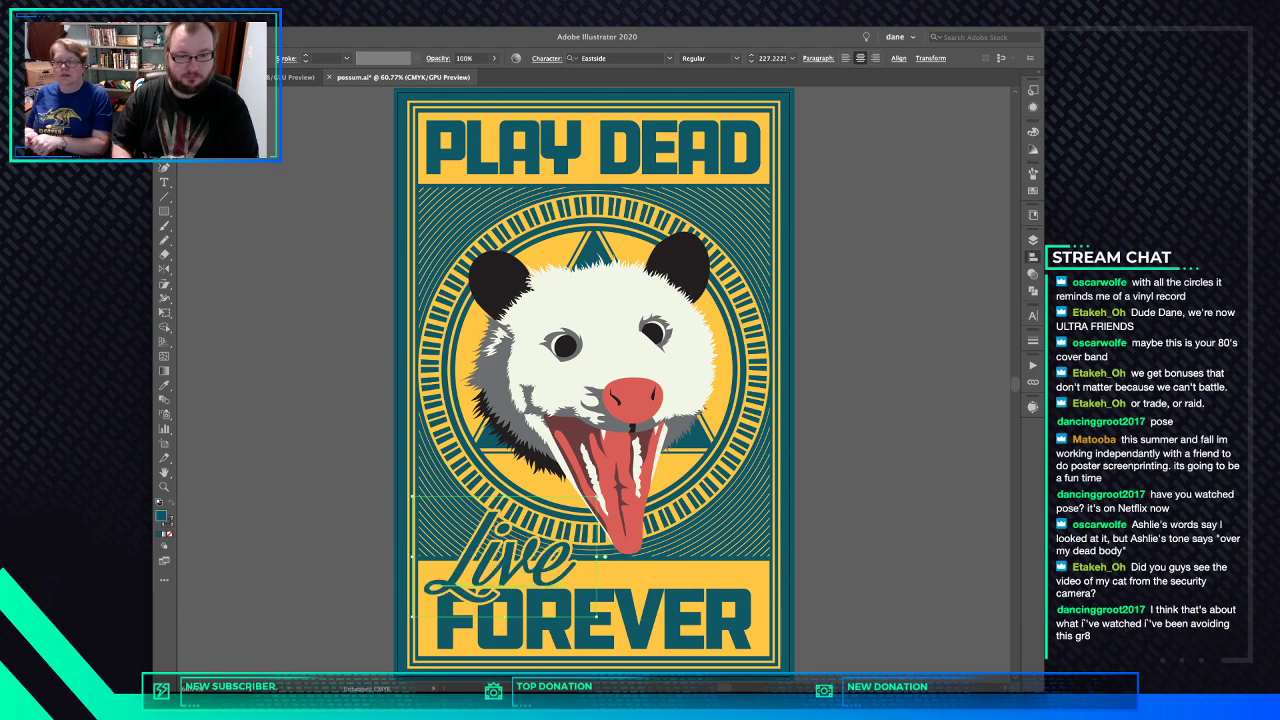
{"action": "left_click", "coordinate": [331, 362]}
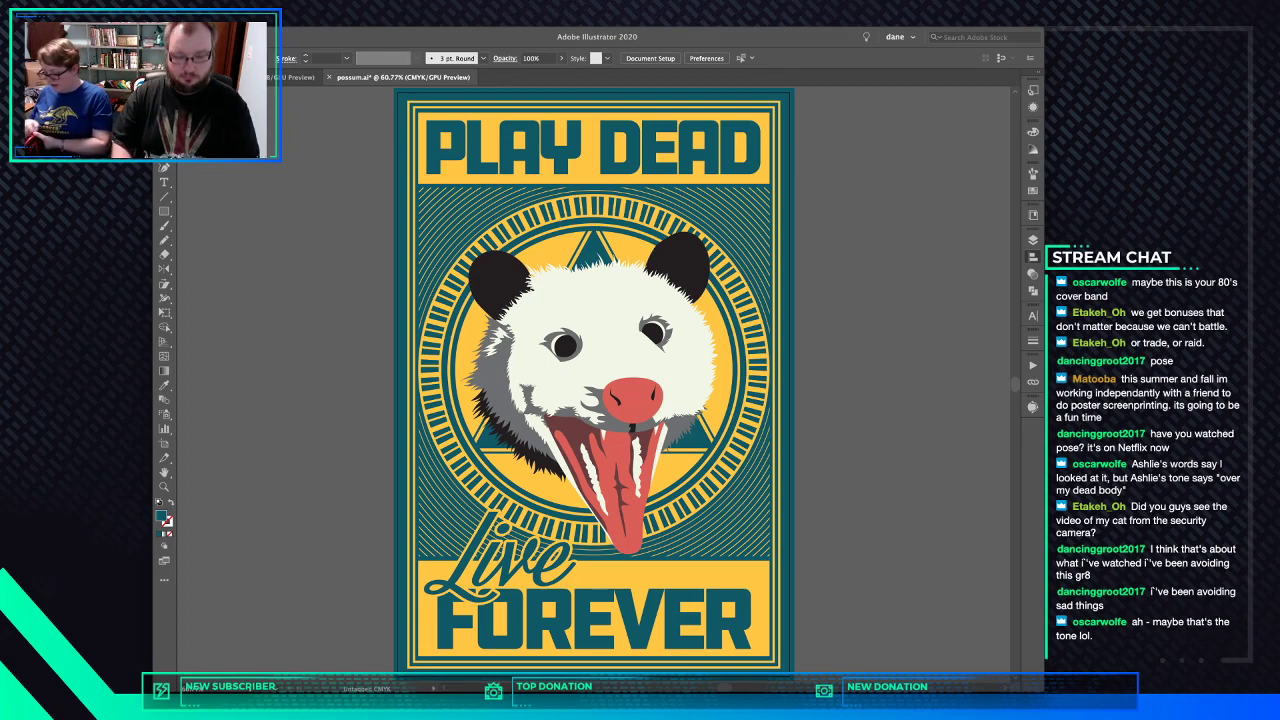
- Recolour the possum's black ears, pupils and fur dark teal, and its pinkish nose and tongue orange-red
{"action": "left_click", "coordinate": [680, 265]}
{"action": "left_click", "coordinate": [680, 265]}
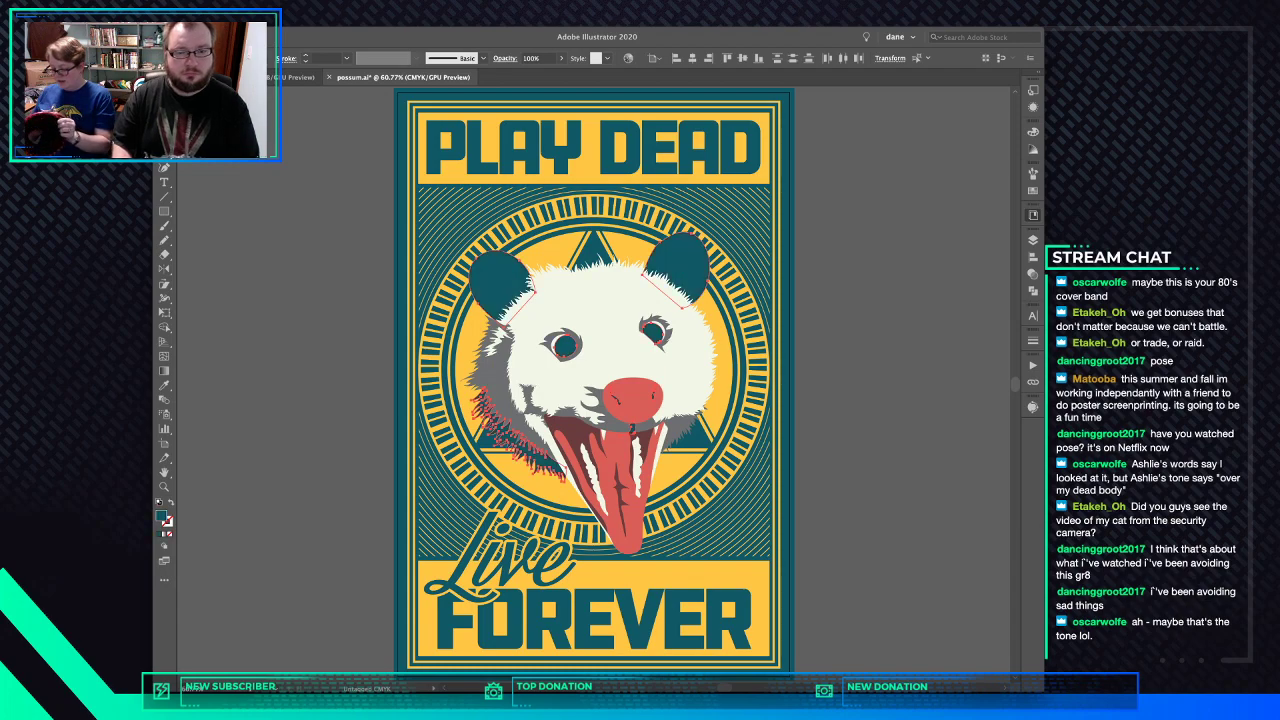
{"action": "key", "text": "super+shift+a"}
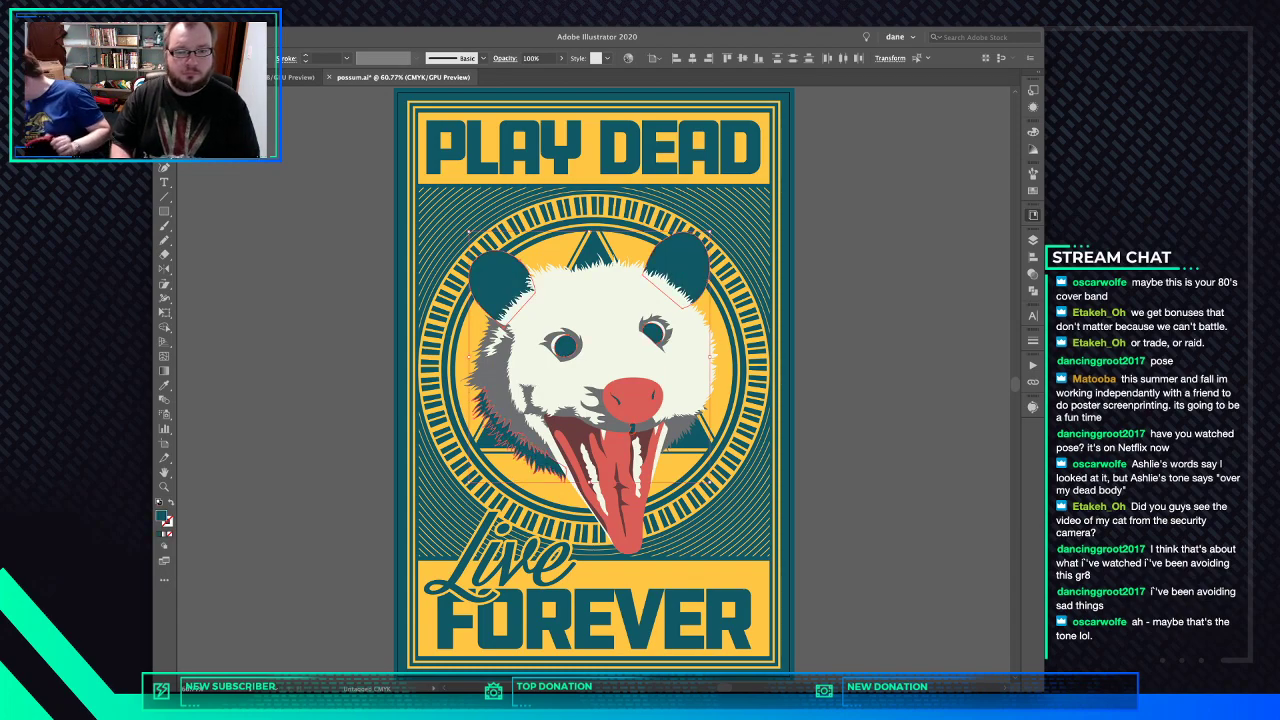
{"action": "left_click", "coordinate": [632, 397]}
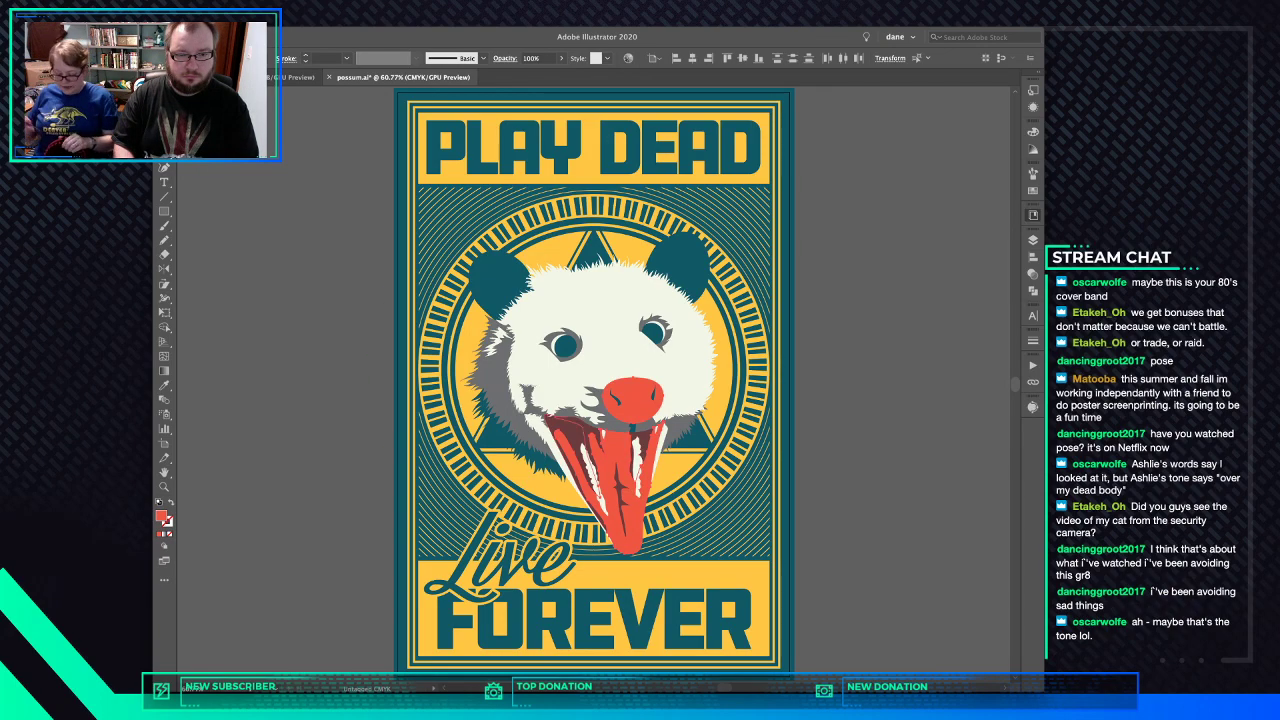
- Try orange-red on the shading inside the possum's mouth, and settle on a medium teal fill that renders as dark brown
{"action": "left_click", "coordinate": [619, 470]}
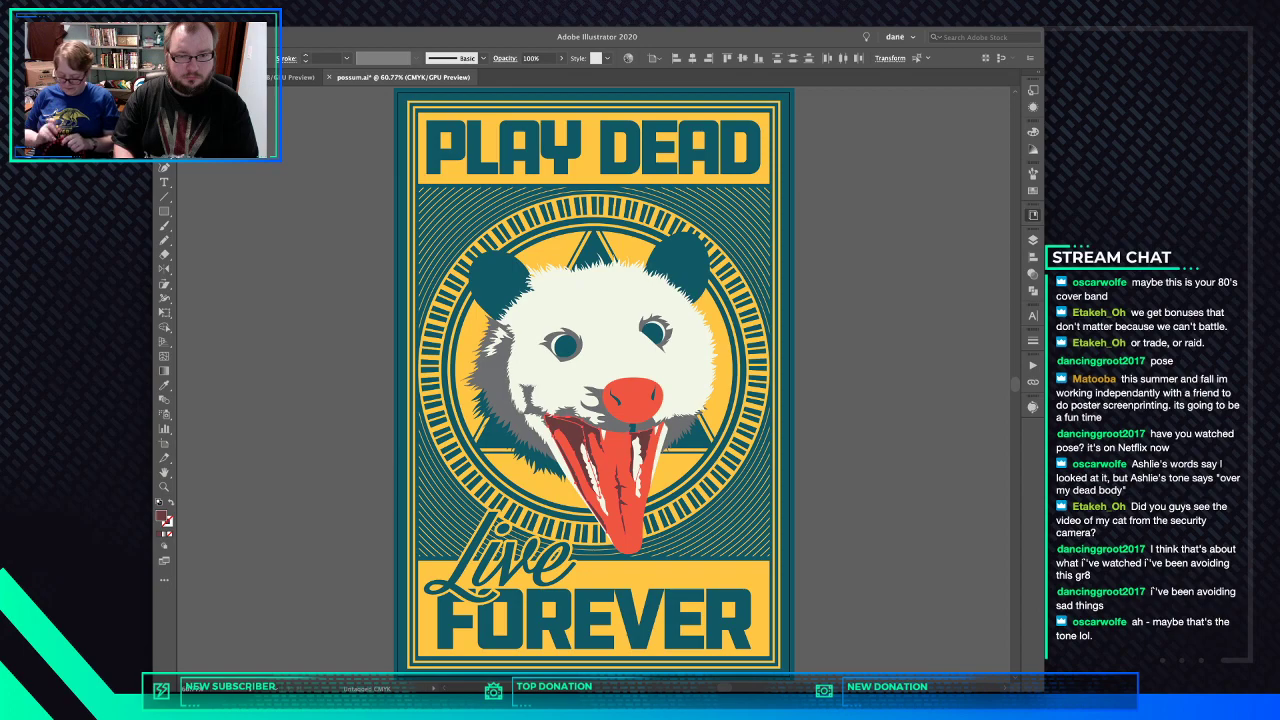
{"action": "key", "text": "i"}
{"action": "left_click", "coordinate": [622, 462]}
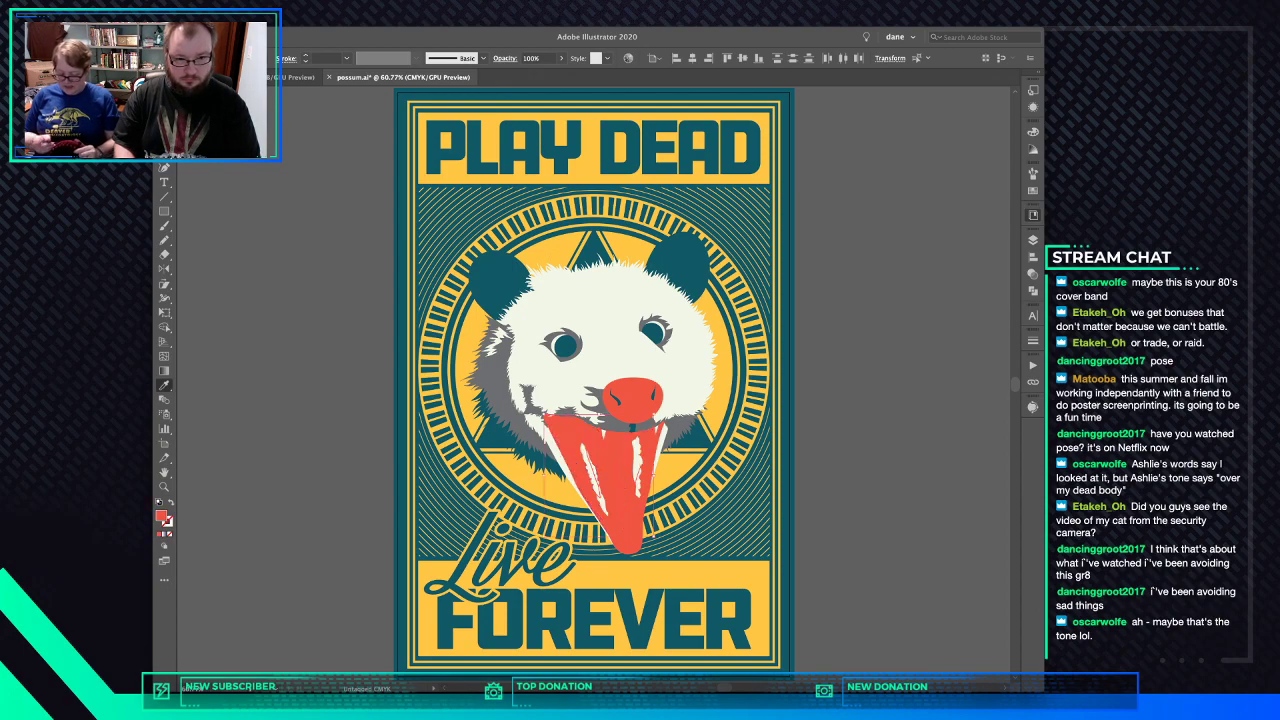
{"action": "key", "text": "super+shift+a"}
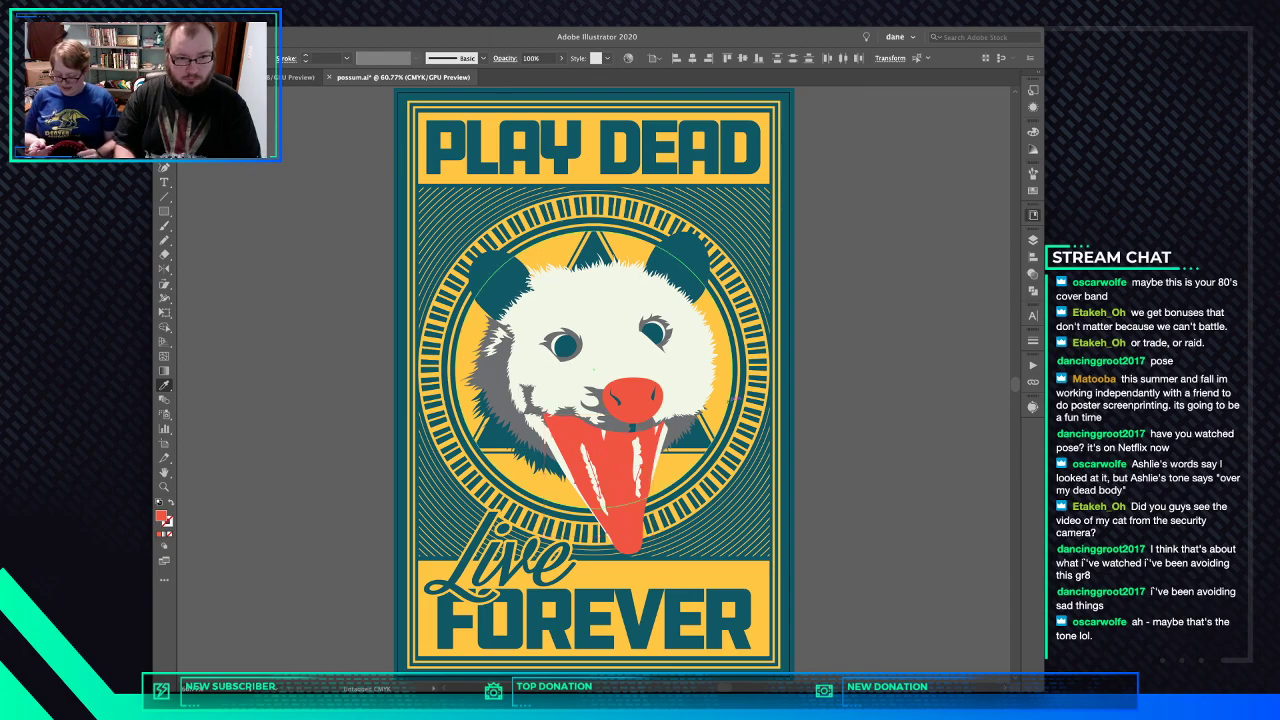
{"action": "key", "text": "super+z"}
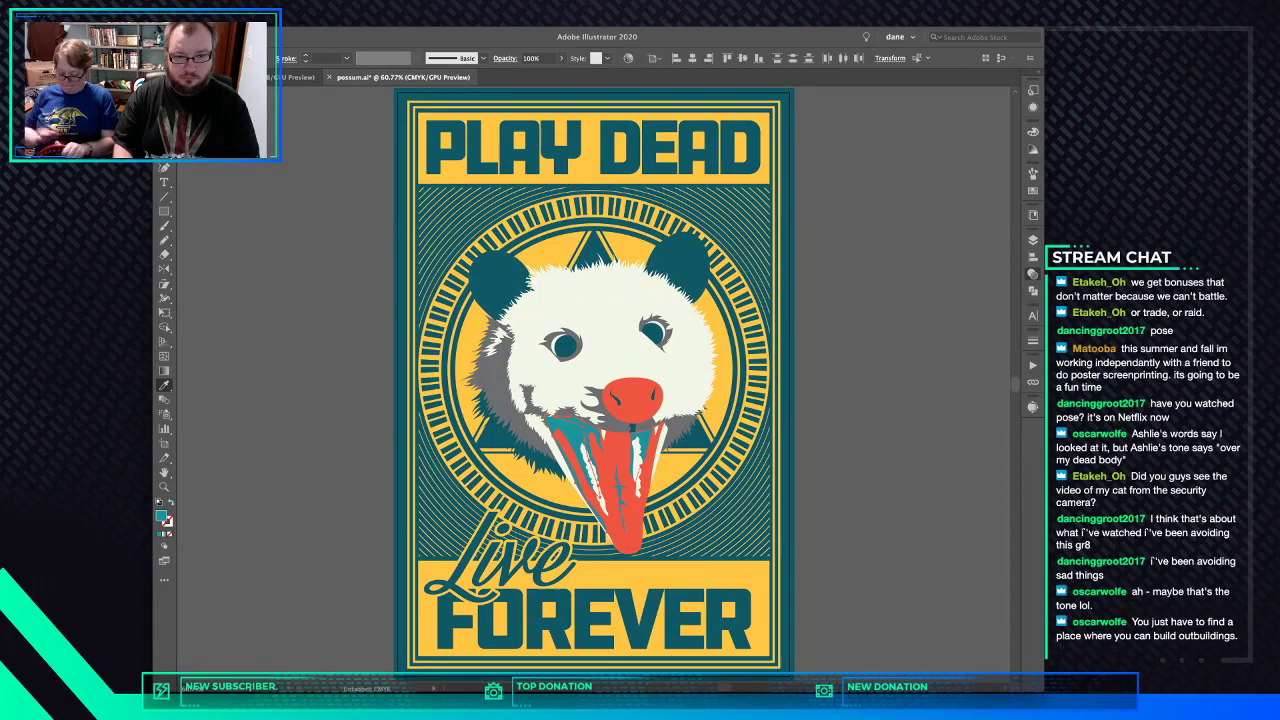
{"action": "key", "text": "super+z"}
{"action": "key", "text": "super+shift+a"}
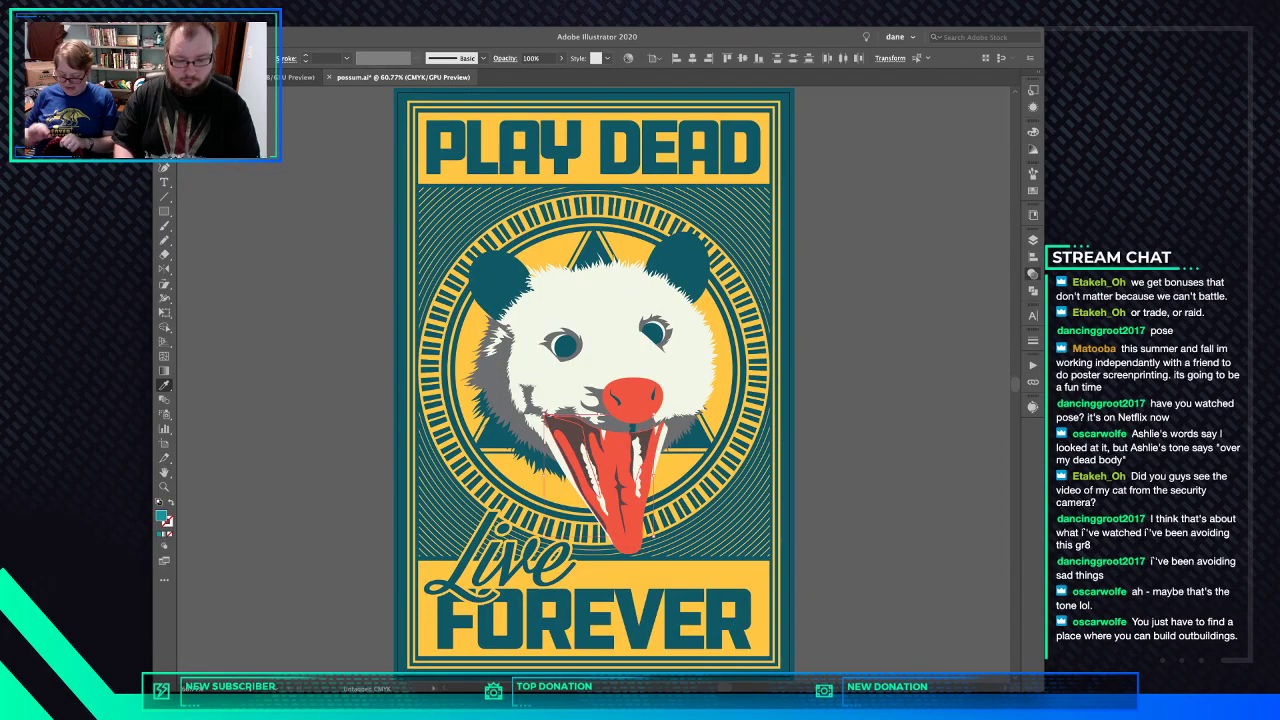
- Recolour the possum's grey fur shading medium teal and its white fur and teeth light teal
{"action": "key", "text": "v"}
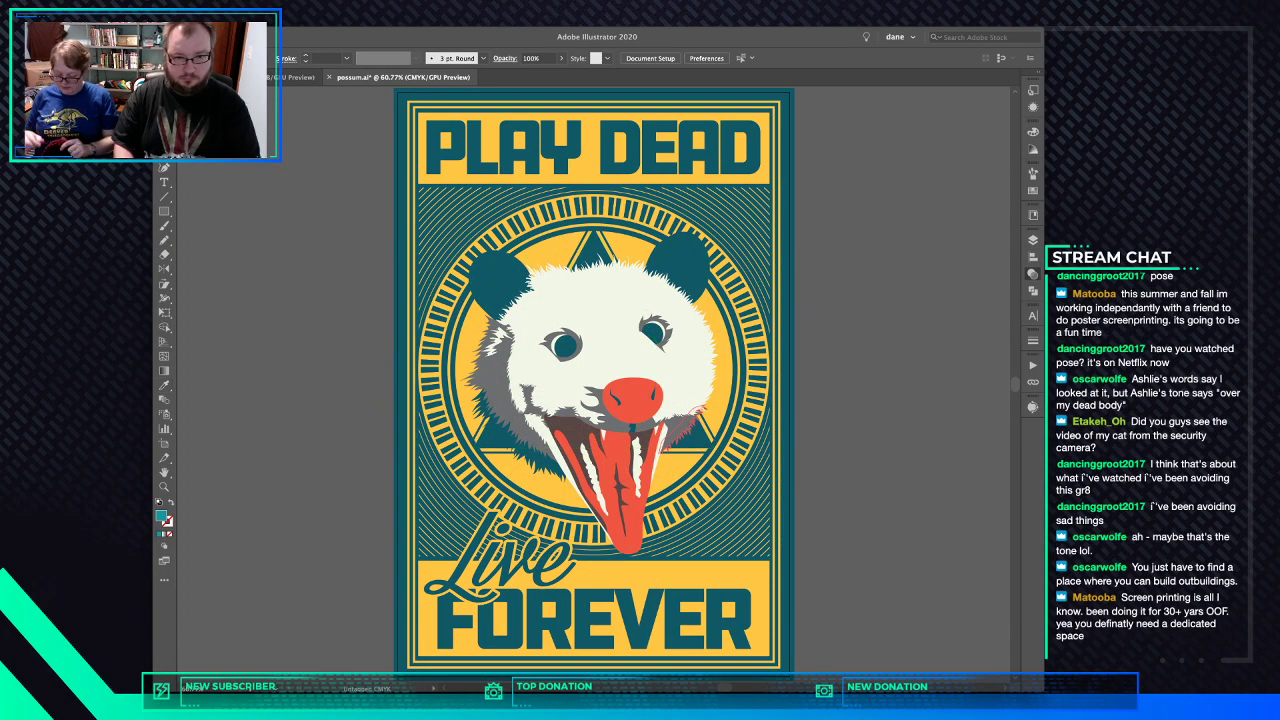
{"action": "left_click", "coordinate": [688, 425]}
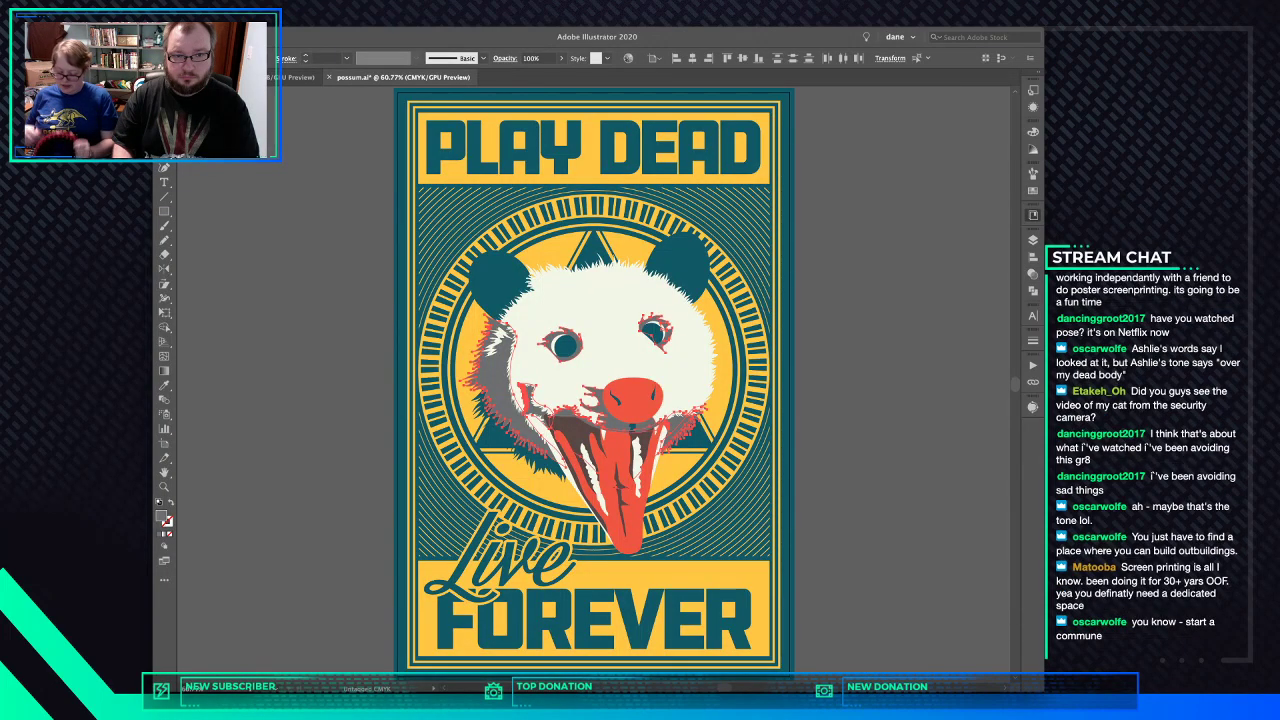
{"action": "key", "text": "super+z"}
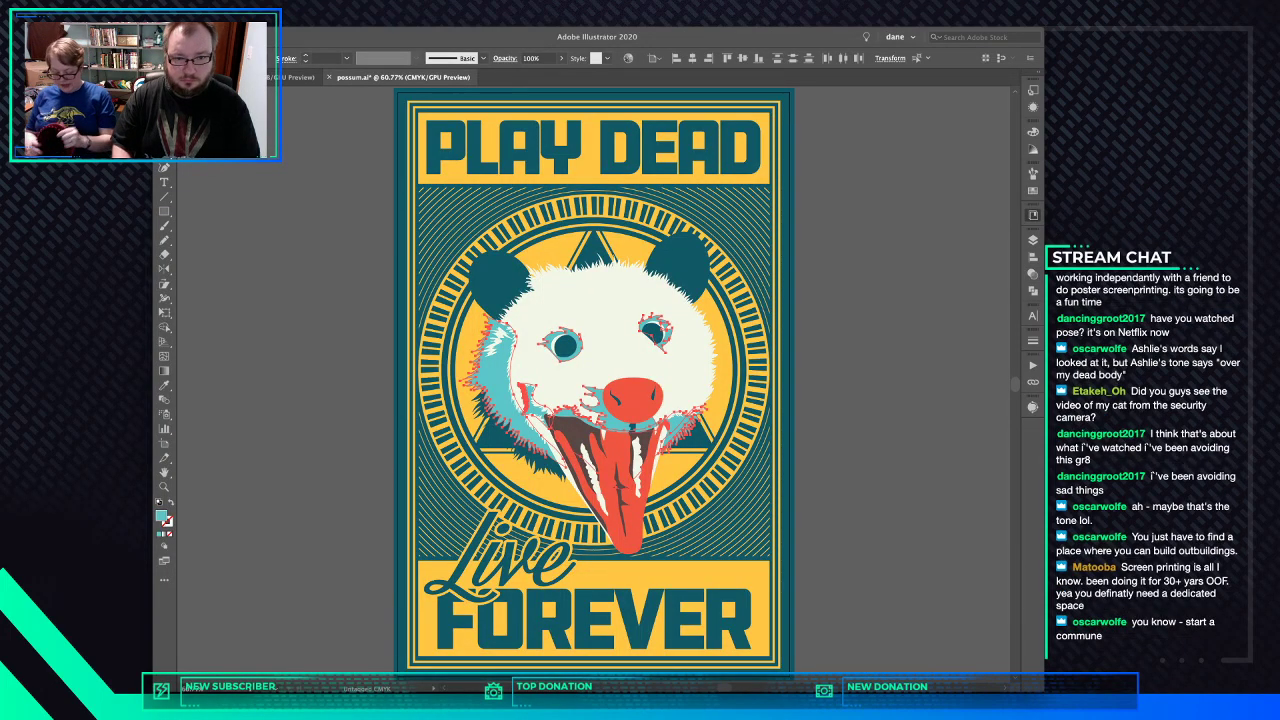
{"action": "key", "text": "ctrl+shift+a"}
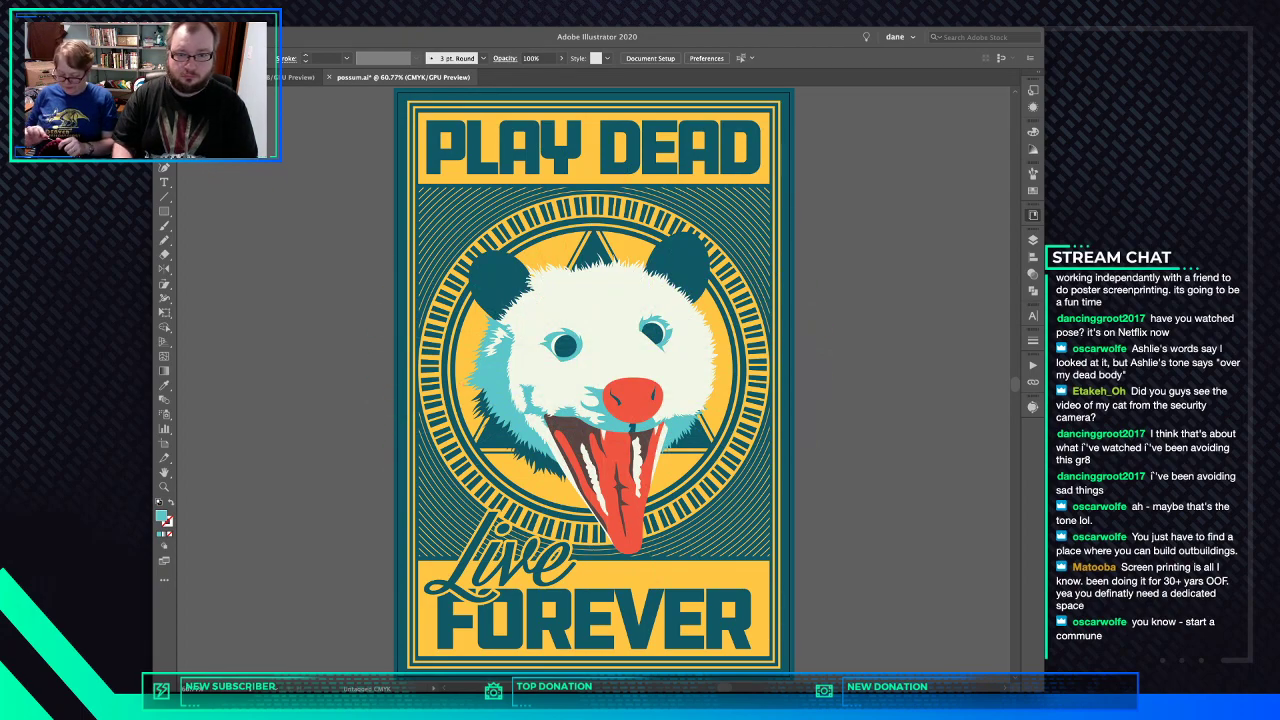
{"action": "key", "text": "ctrl+z"}
{"action": "key", "text": "super+z"}
{"action": "key", "text": "super+z"}
{"action": "key", "text": "super+z"}
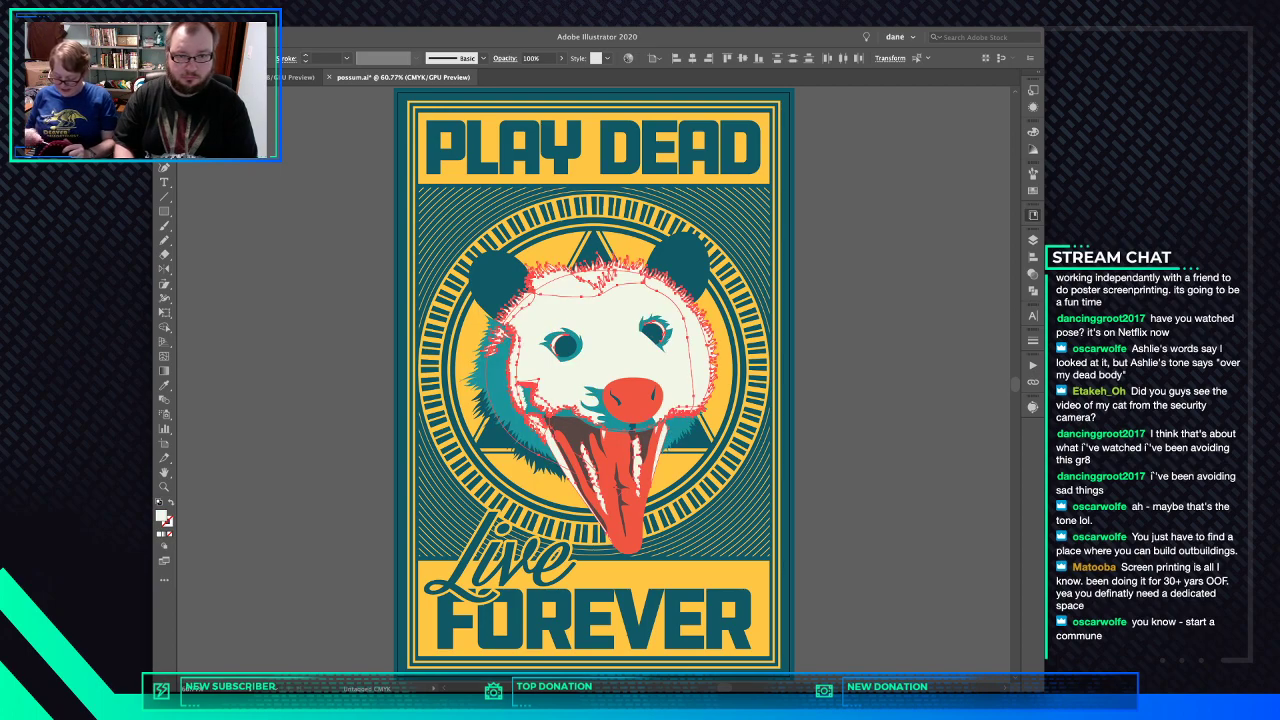
{"action": "key", "text": "ctrl+z"}
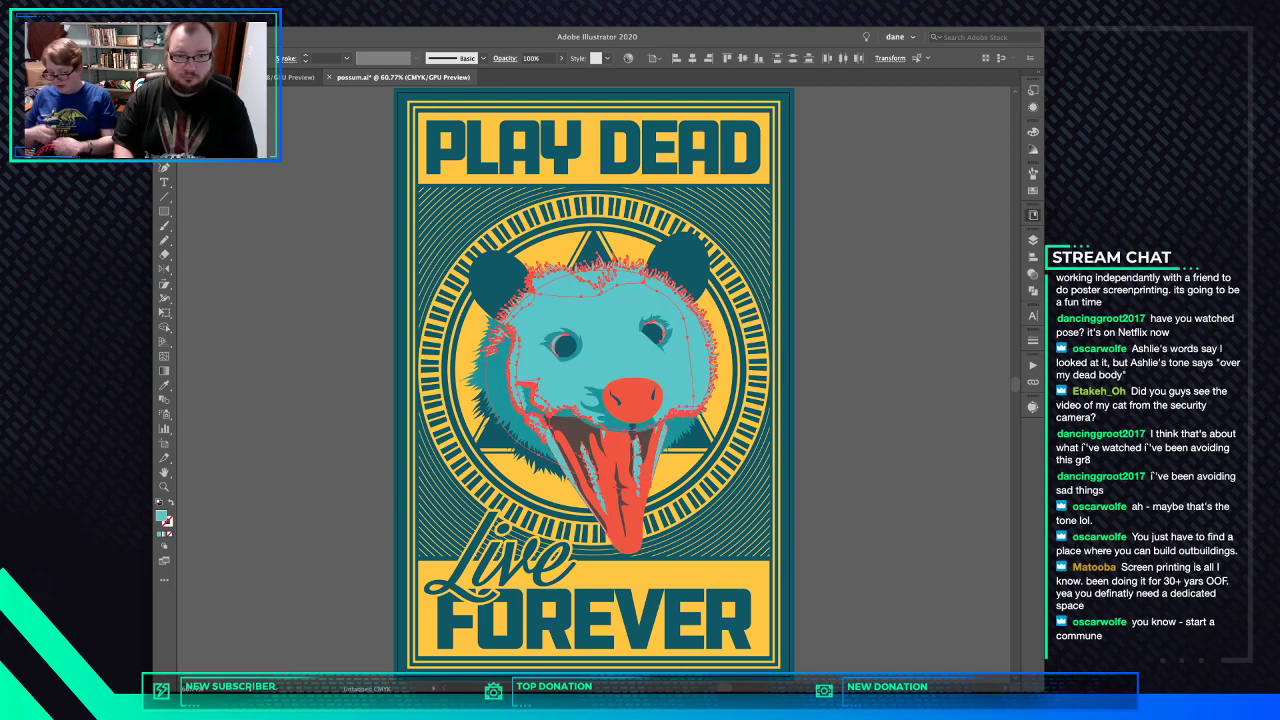
{"action": "key", "text": "ctrl+shift+a"}
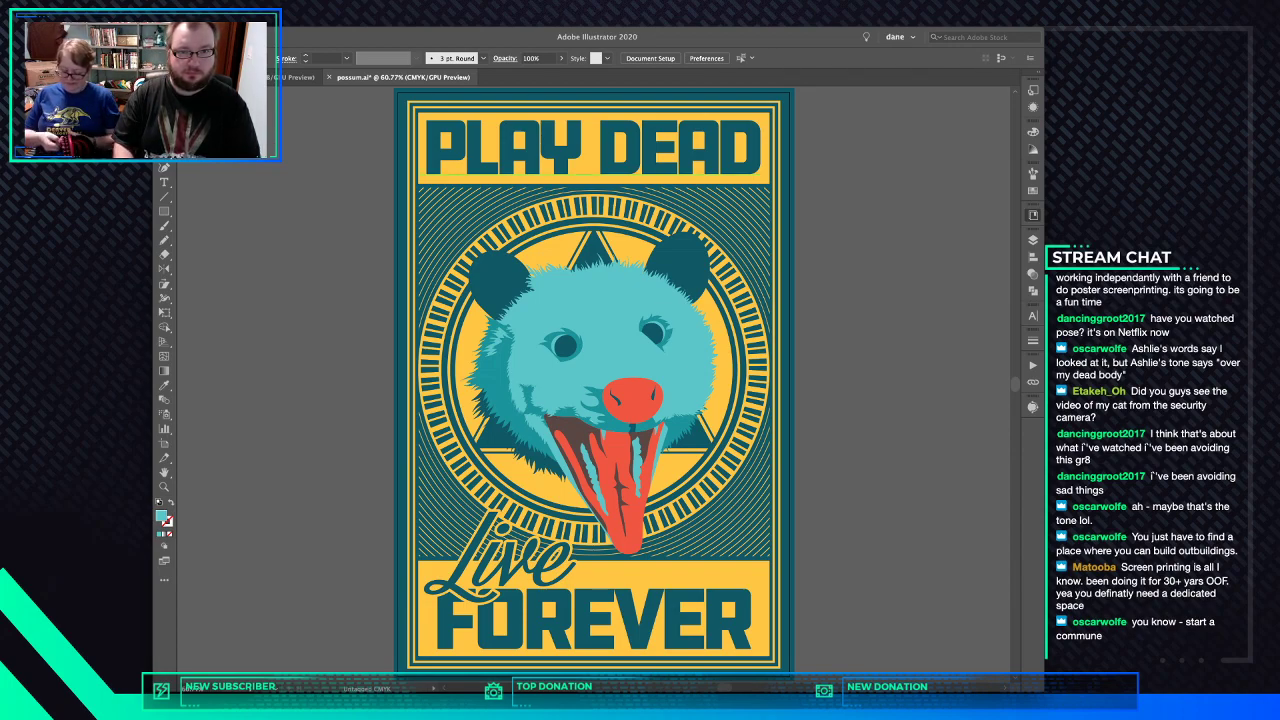
- Try recolouring the PLAY DEAD and FOREVER lettering orange-red
{"action": "left_click", "coordinate": [676, 150]}
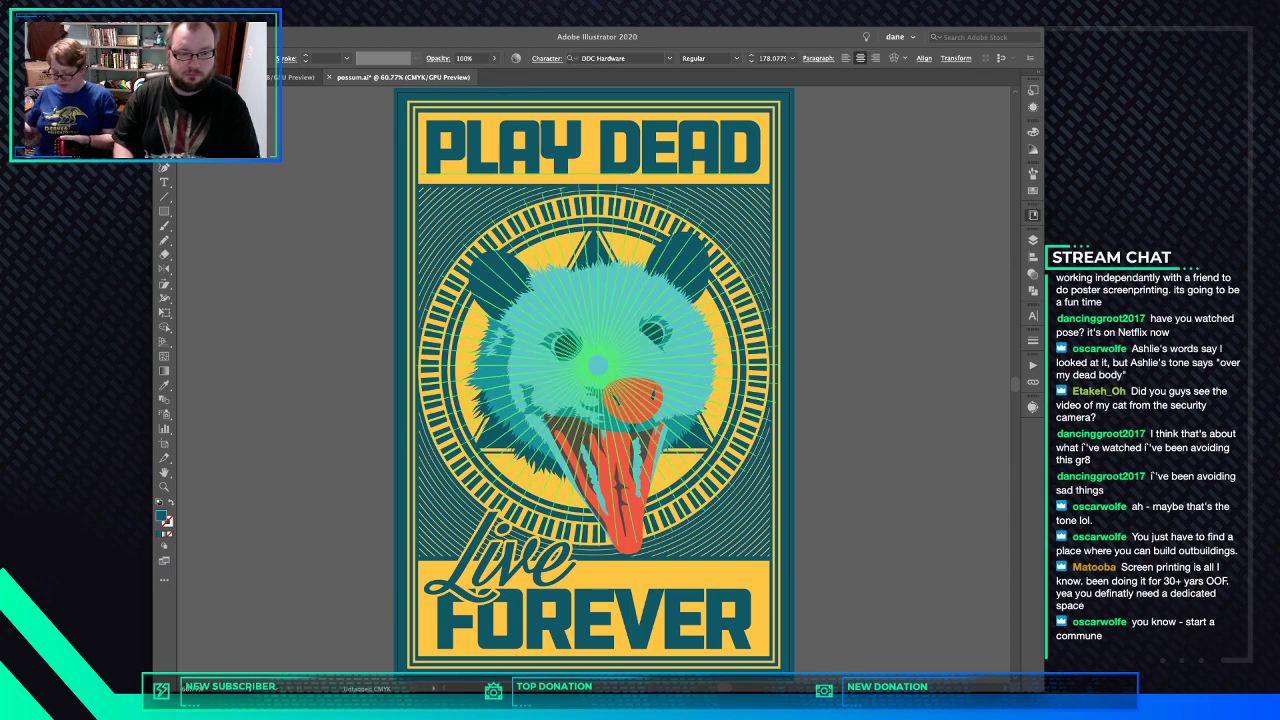
{"action": "left_click", "coordinate": [620, 620], "text": "shift"}
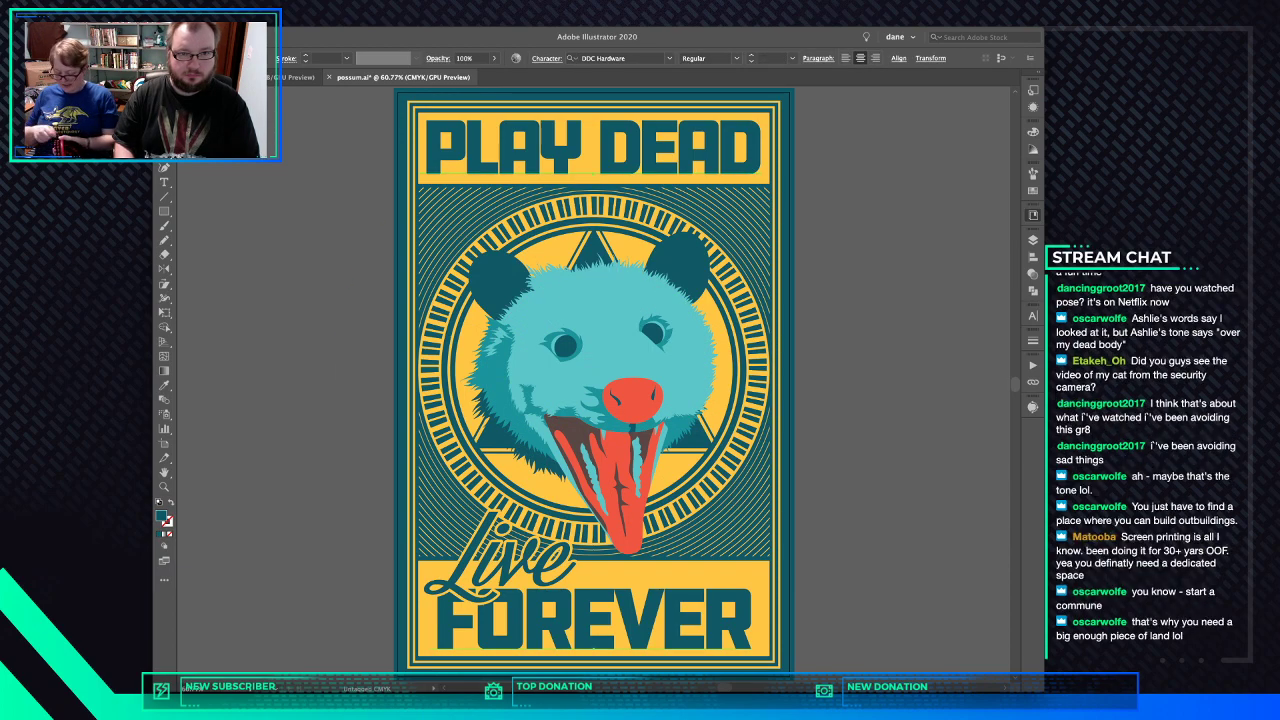
{"action": "key", "text": "super+z"}
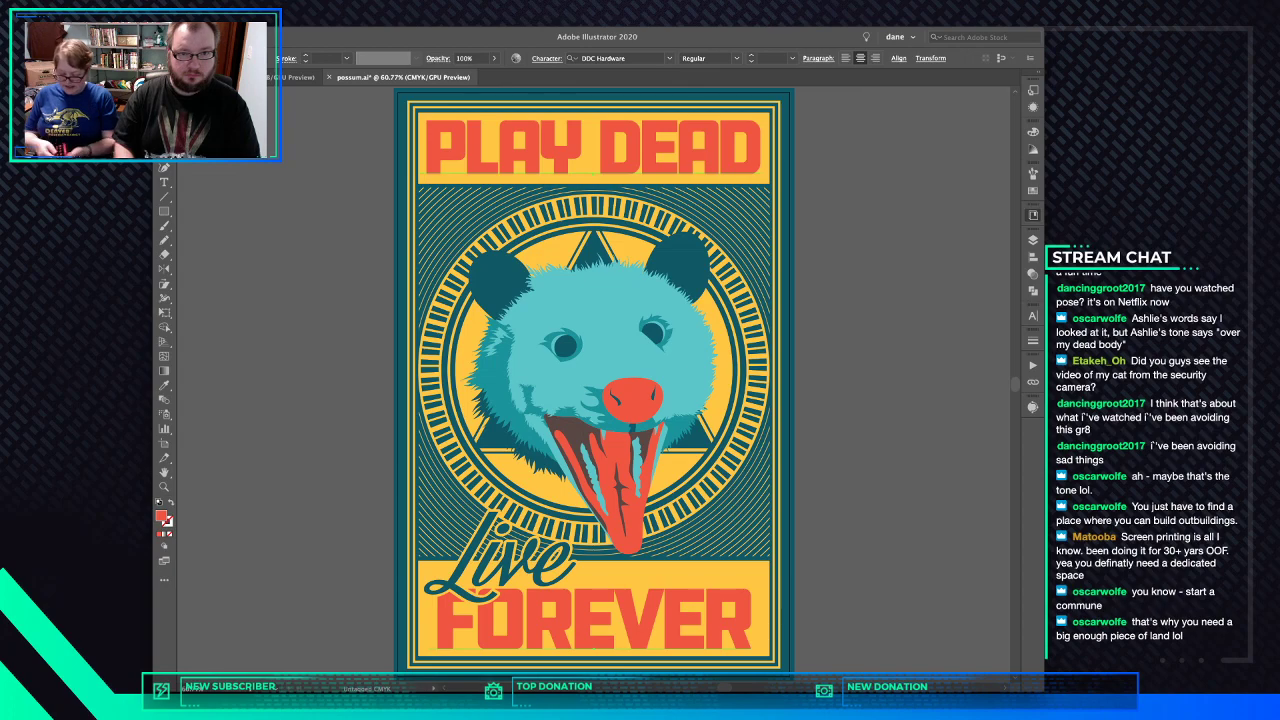
{"action": "key", "text": "super+shift+a"}
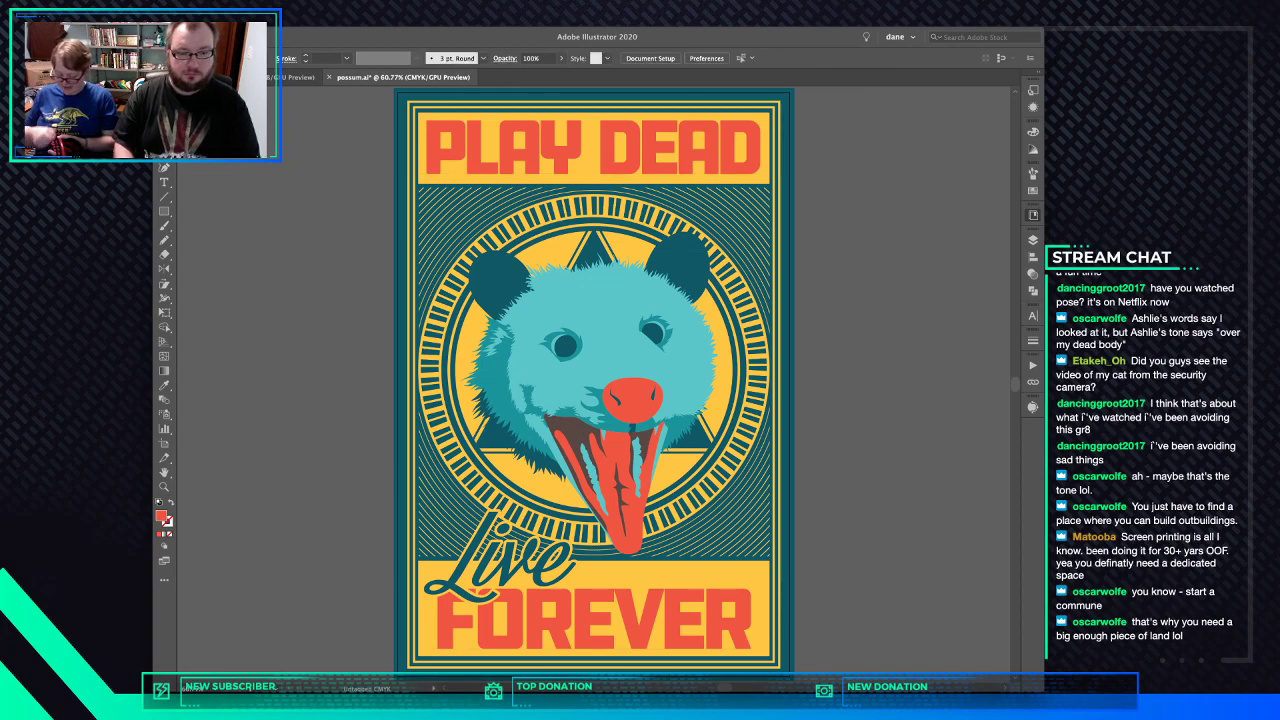
{"action": "key", "text": "super+z"}
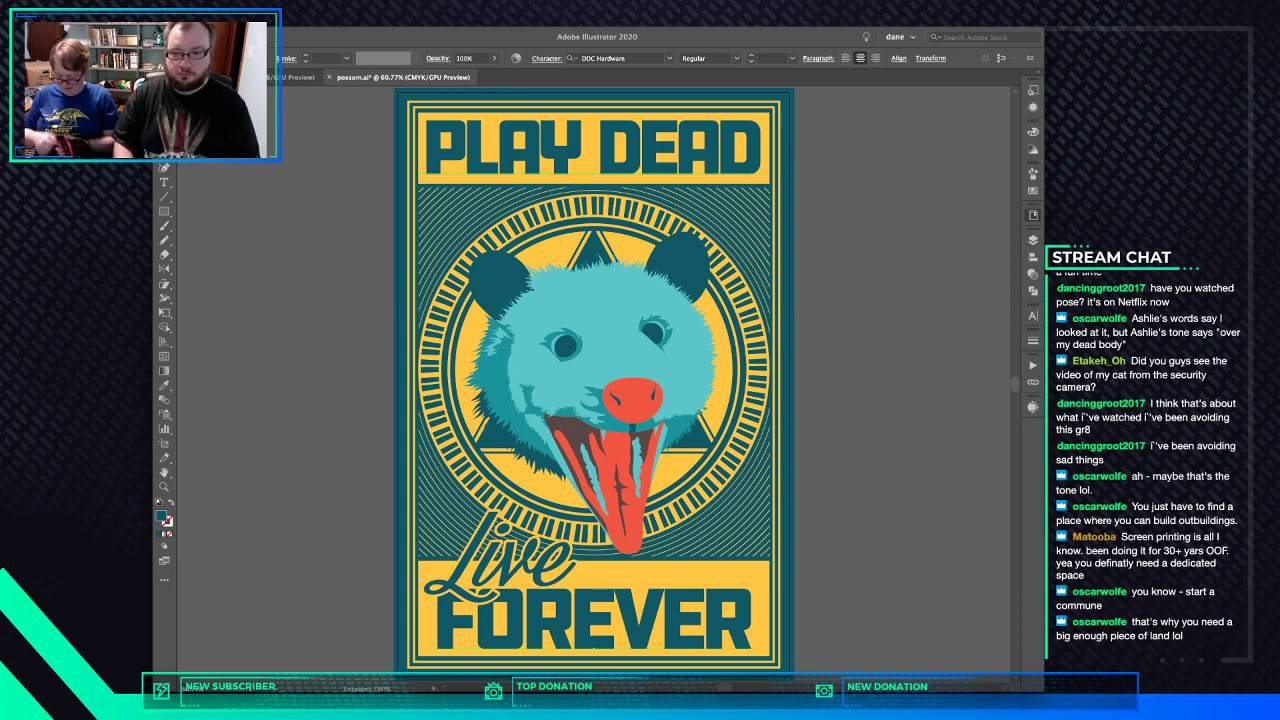
{"action": "key", "text": "super+shift+a"}
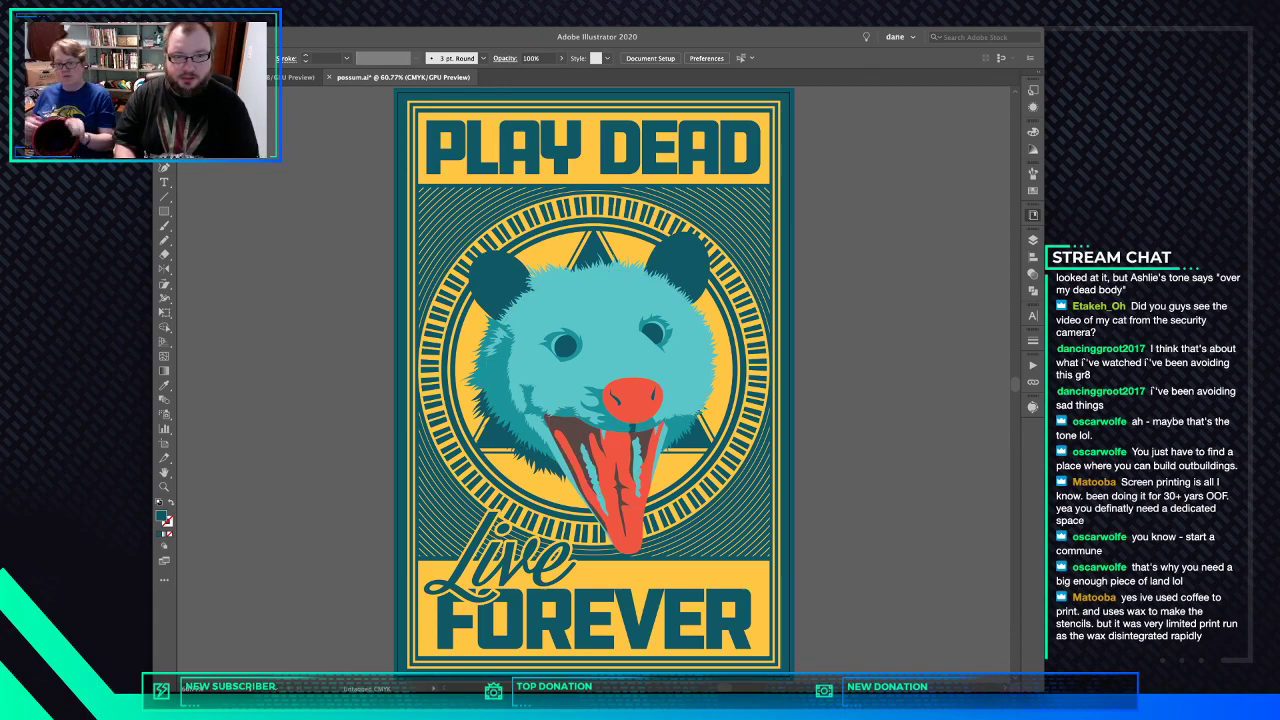
- Recolour the leftover white slivers in the fur just above the possum's mouth with the sampled light teal
{"action": "scroll", "coordinate": [588, 415], "scroll_direction": "up", "scroll_amount": 10}
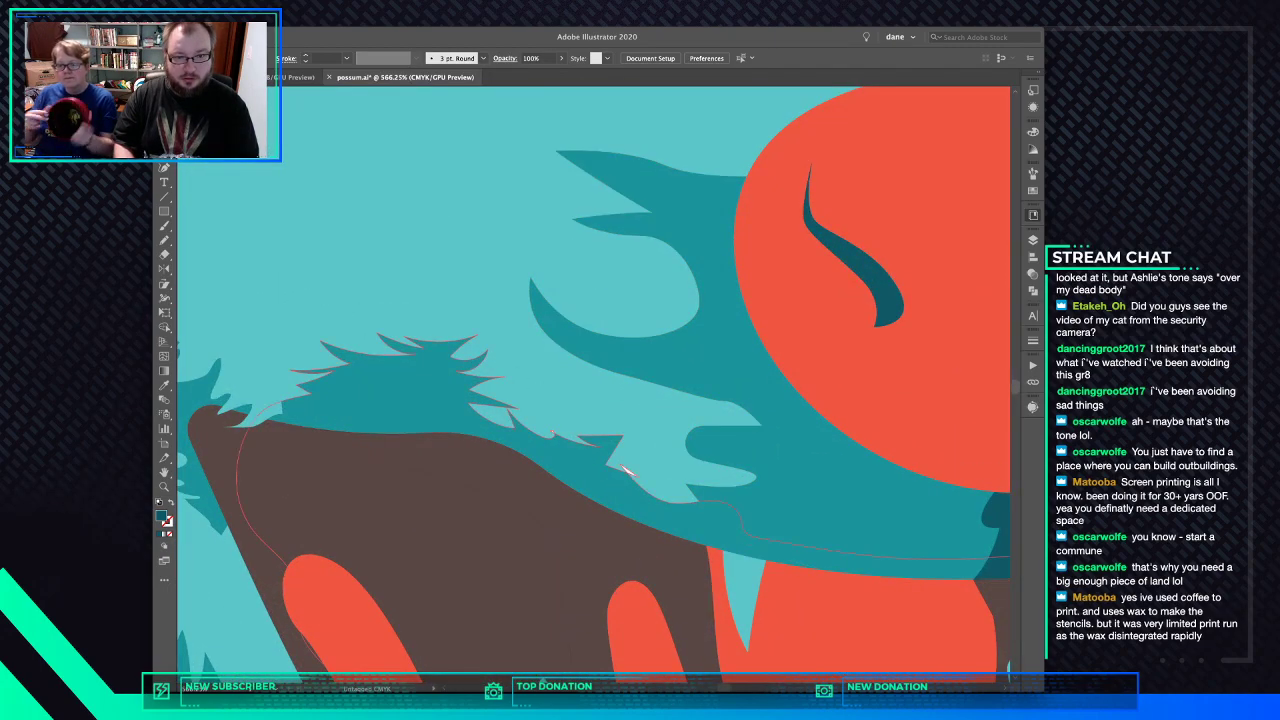
{"action": "left_click", "coordinate": [628, 471]}
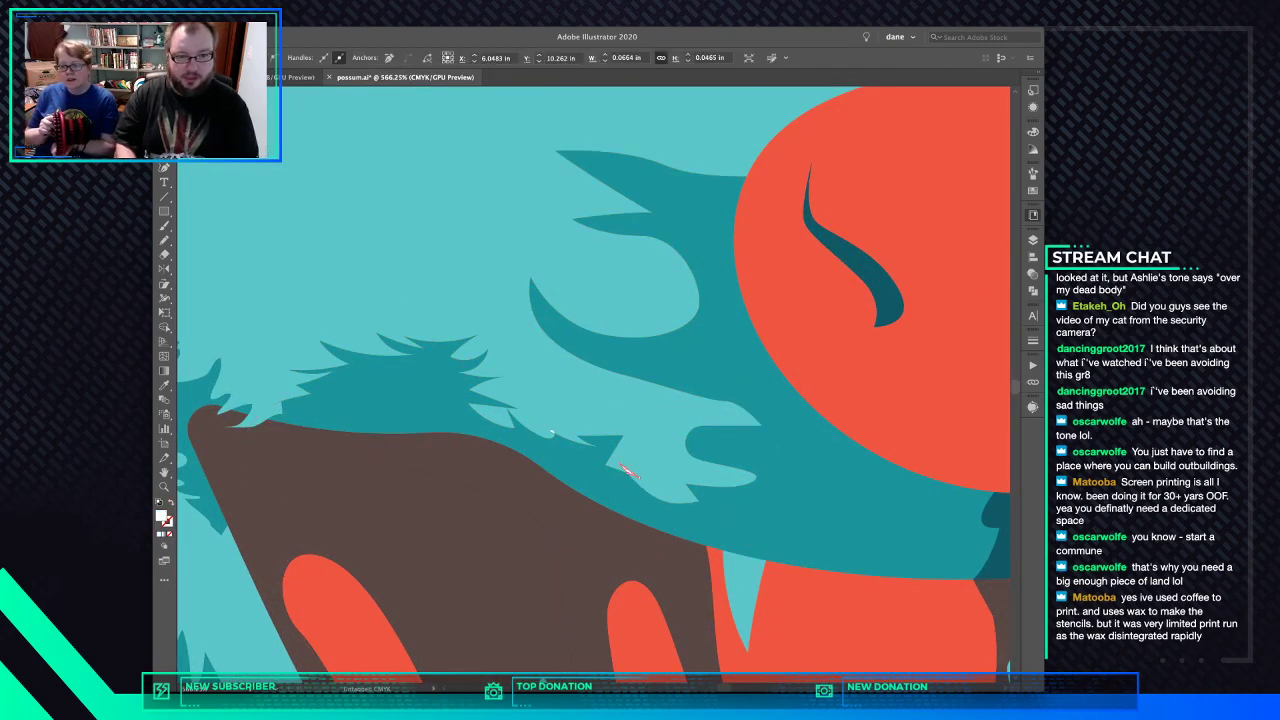
{"action": "left_click", "coordinate": [628, 472]}
{"action": "left_click", "coordinate": [628, 471]}
{"action": "left_click", "coordinate": [627, 471]}
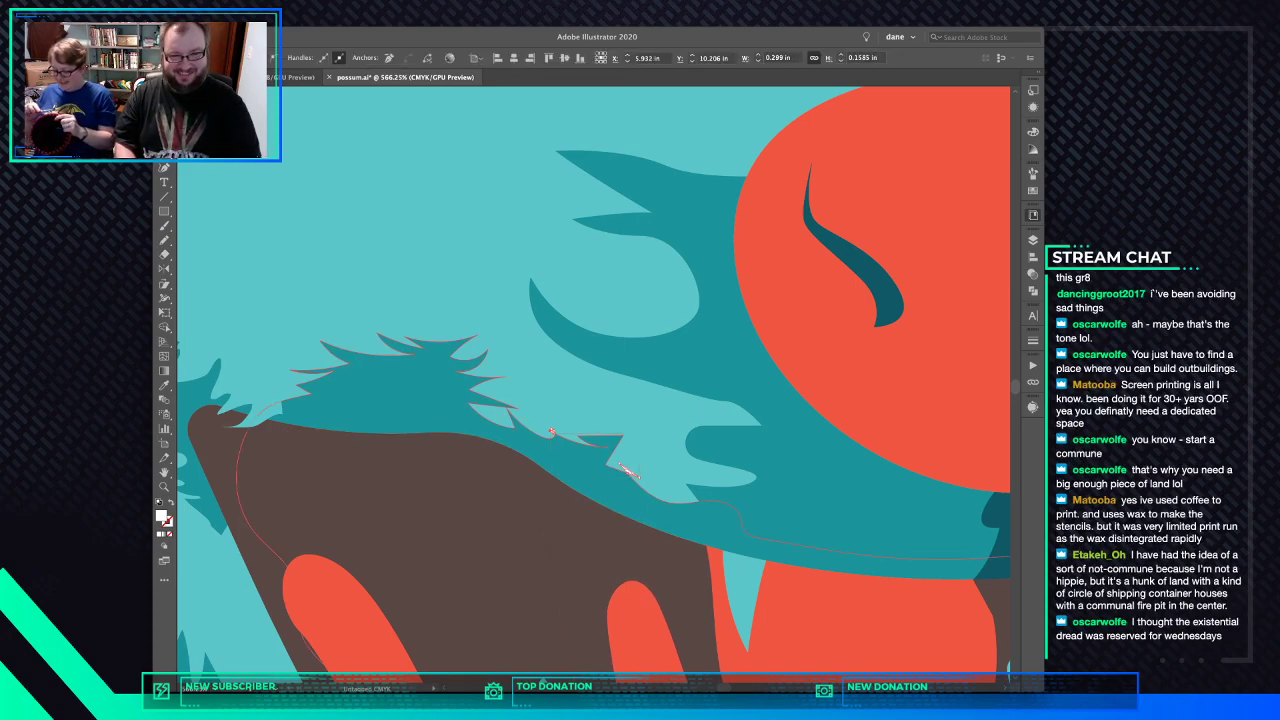
{"action": "key", "text": "o"}
{"action": "key", "text": "i"}
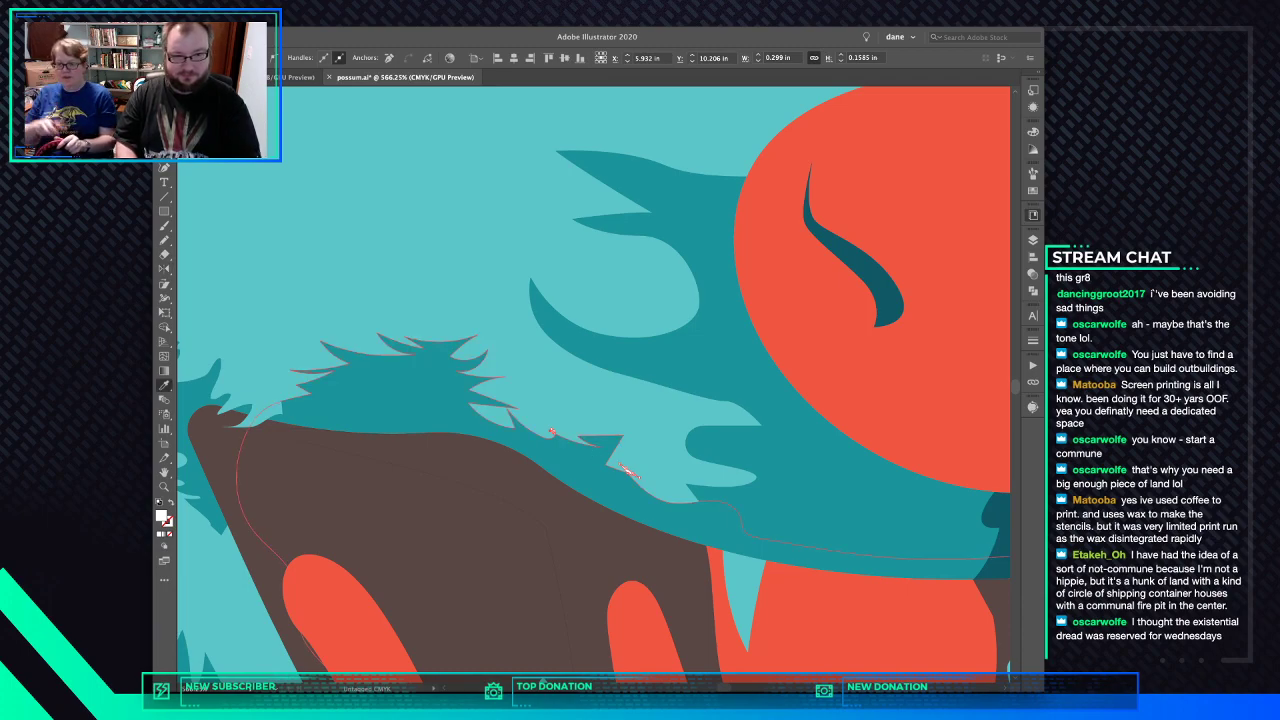
{"action": "left_click", "coordinate": [626, 470]}
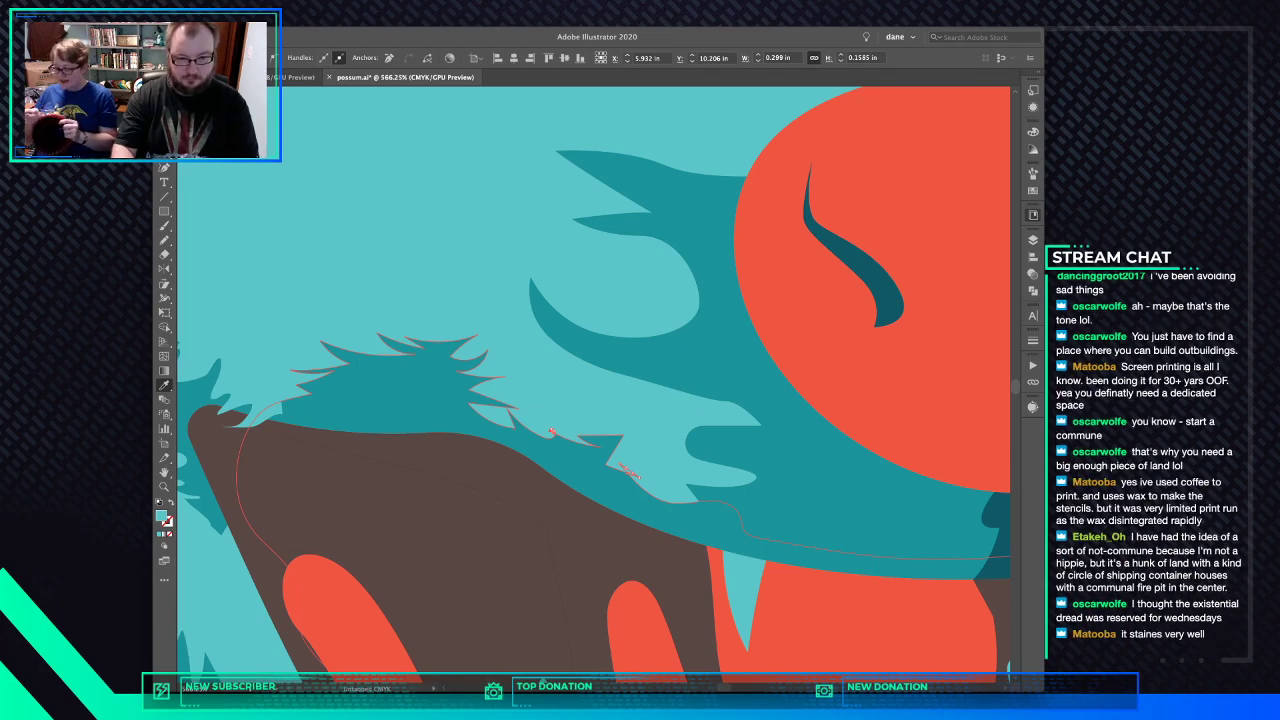
{"action": "key", "text": "ctrl+0"}
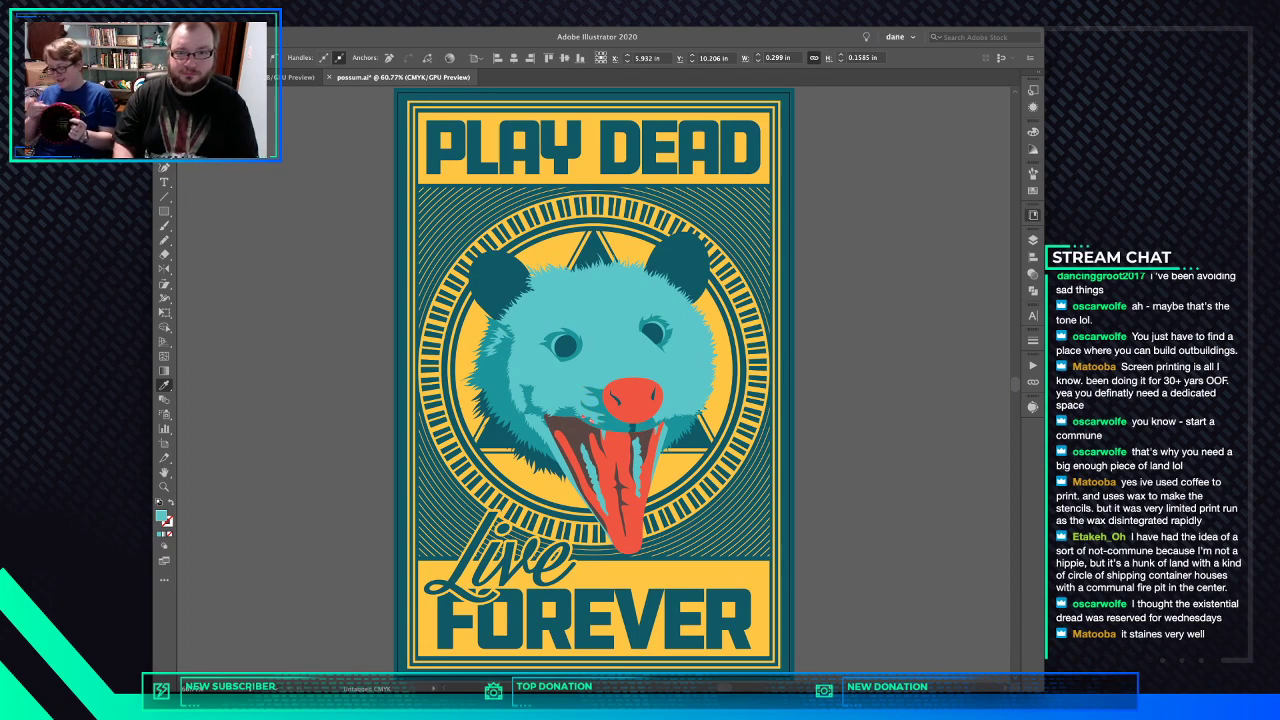
{"action": "key", "text": "super+shift+a"}
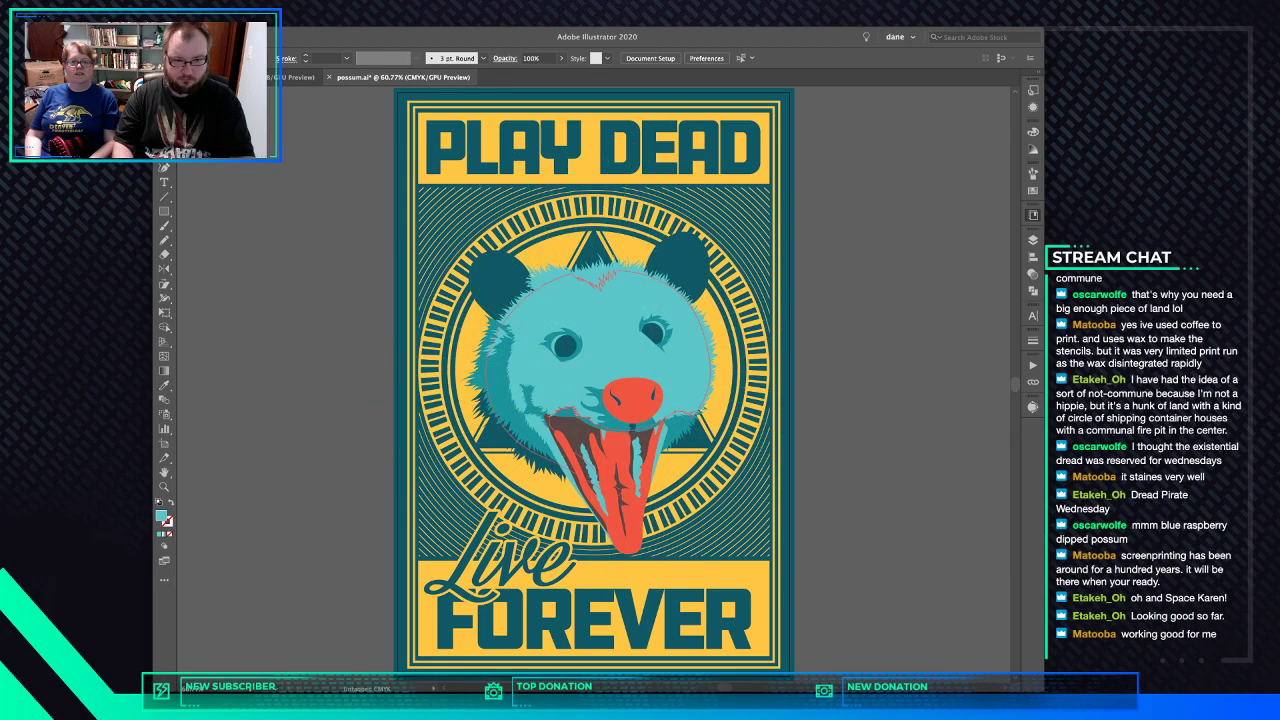
- Try white on the possum's light teal fur and teeth
{"action": "left_click", "coordinate": [610, 310]}
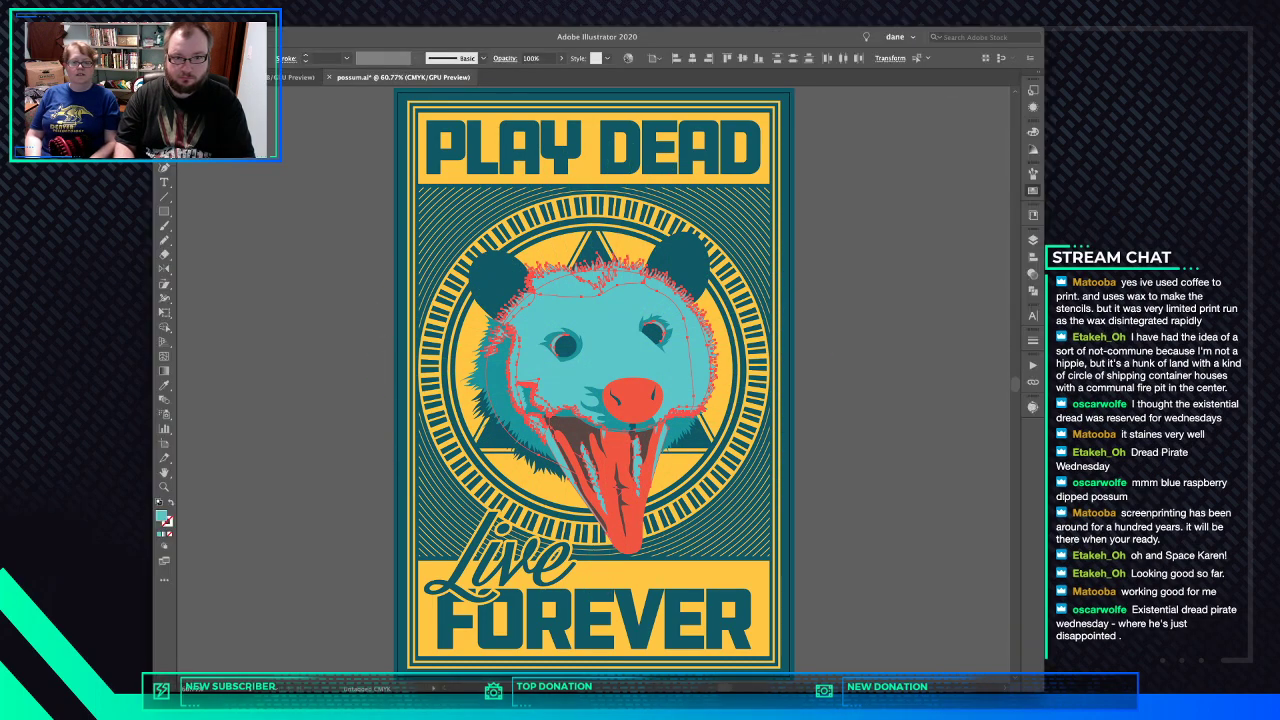
{"action": "key", "text": "super+z"}
{"action": "key", "text": "super+shift+a"}
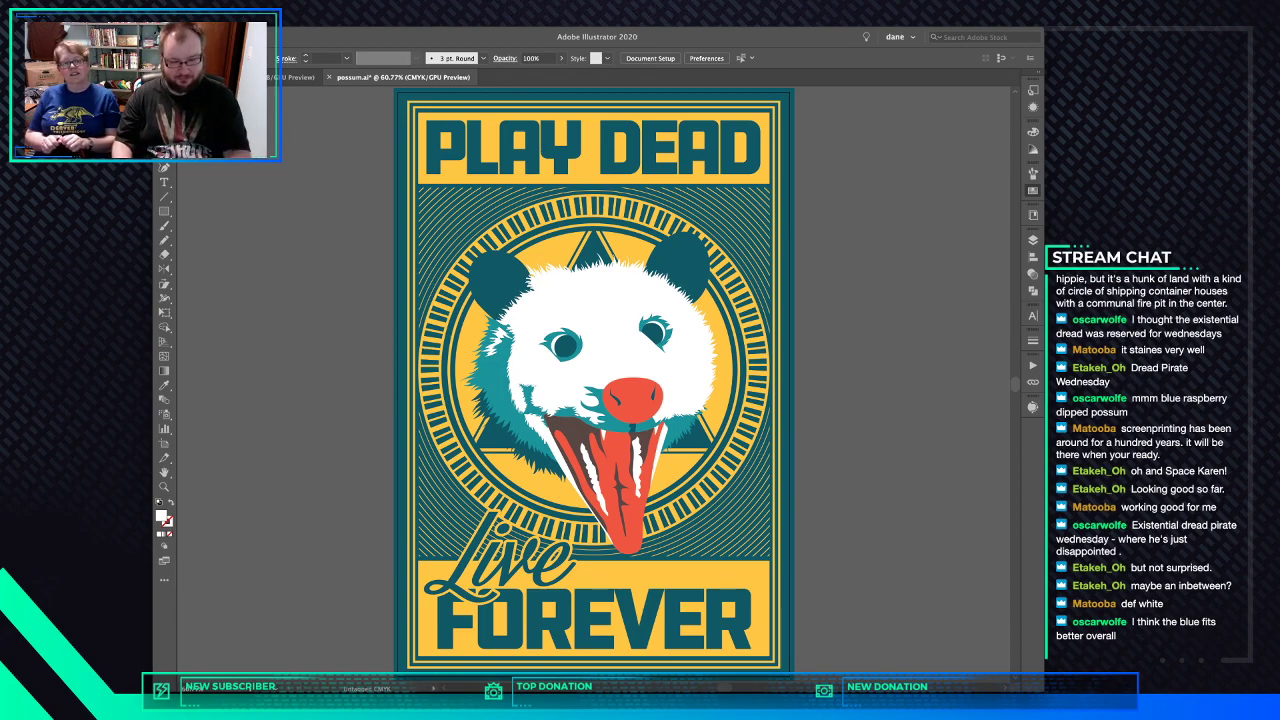
{"action": "key", "text": "super+z"}
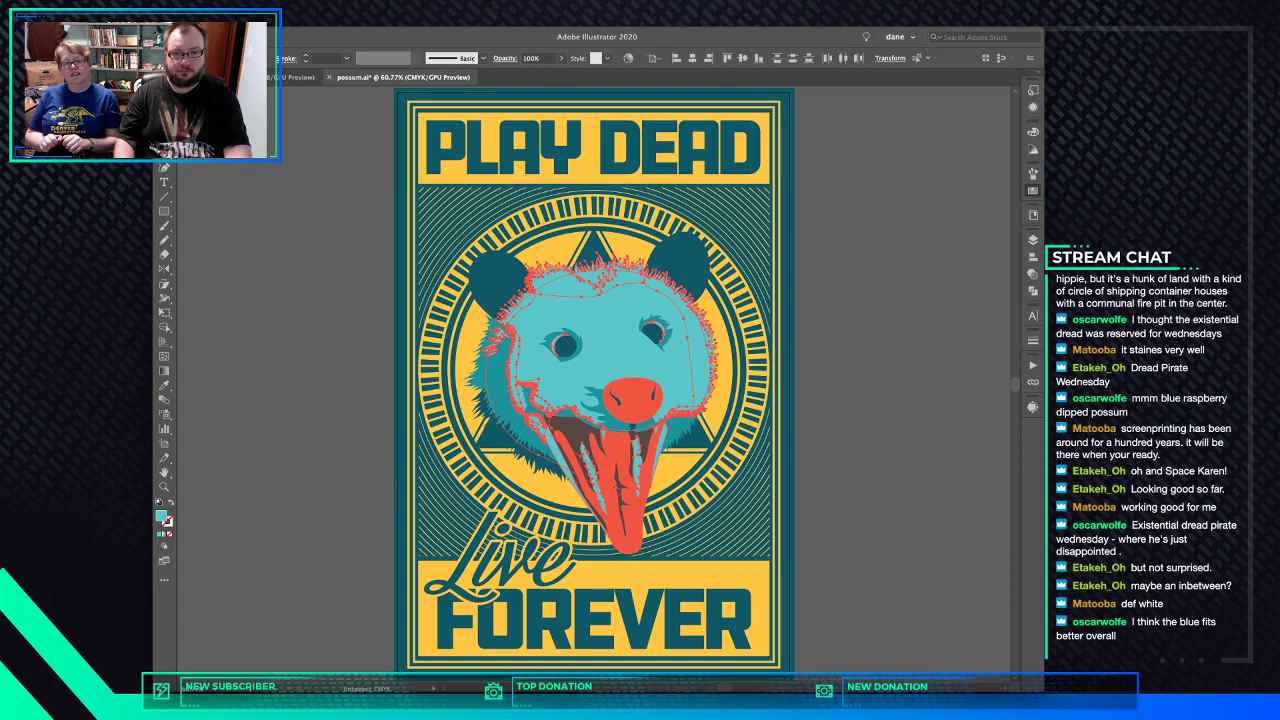
{"action": "key", "text": "ctrl+shift+a"}
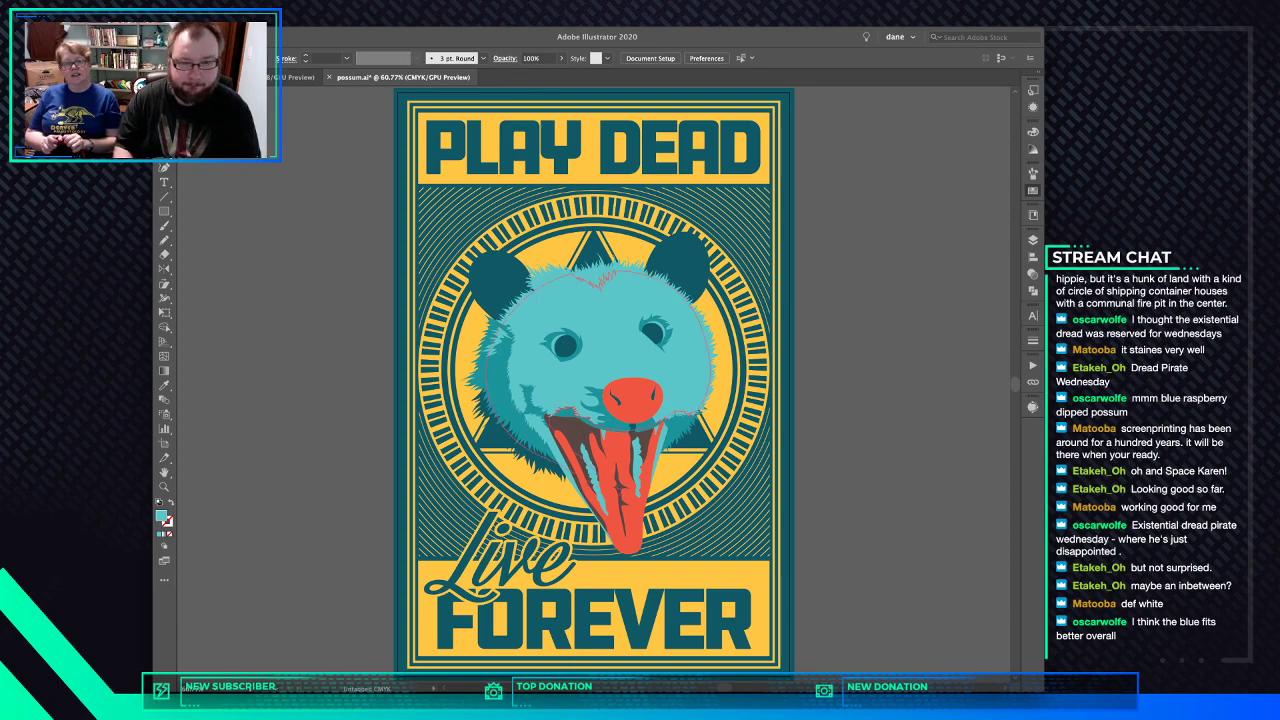
- Try the background yellow on the possum's light teal fur and teeth
{"action": "key", "text": "super+z"}
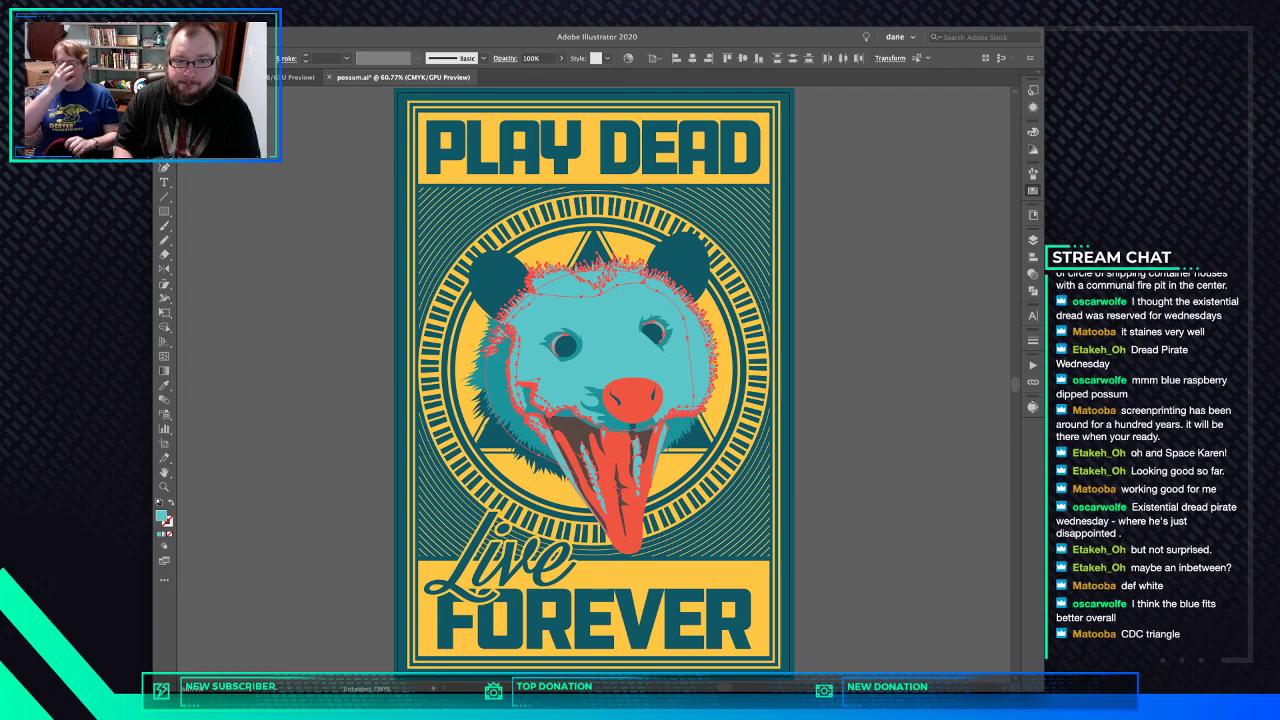
{"action": "key", "text": "super+z"}
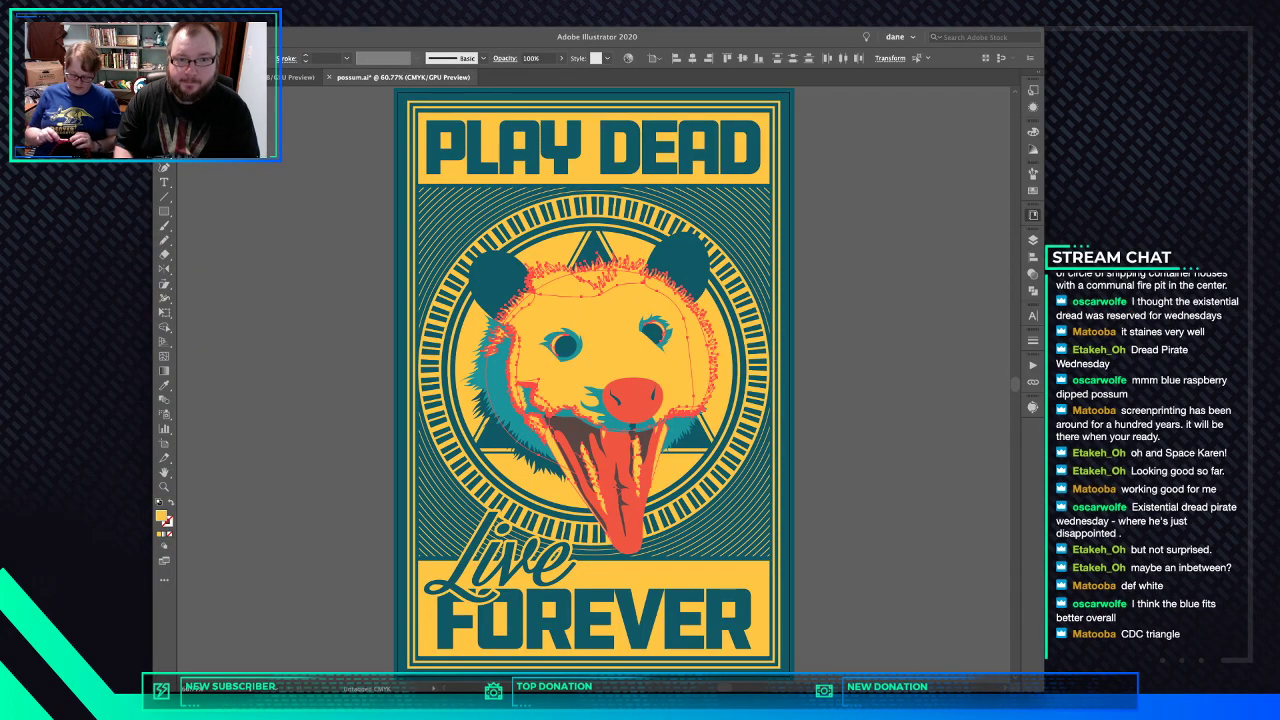
{"action": "key", "text": "ctrl+shift+a"}
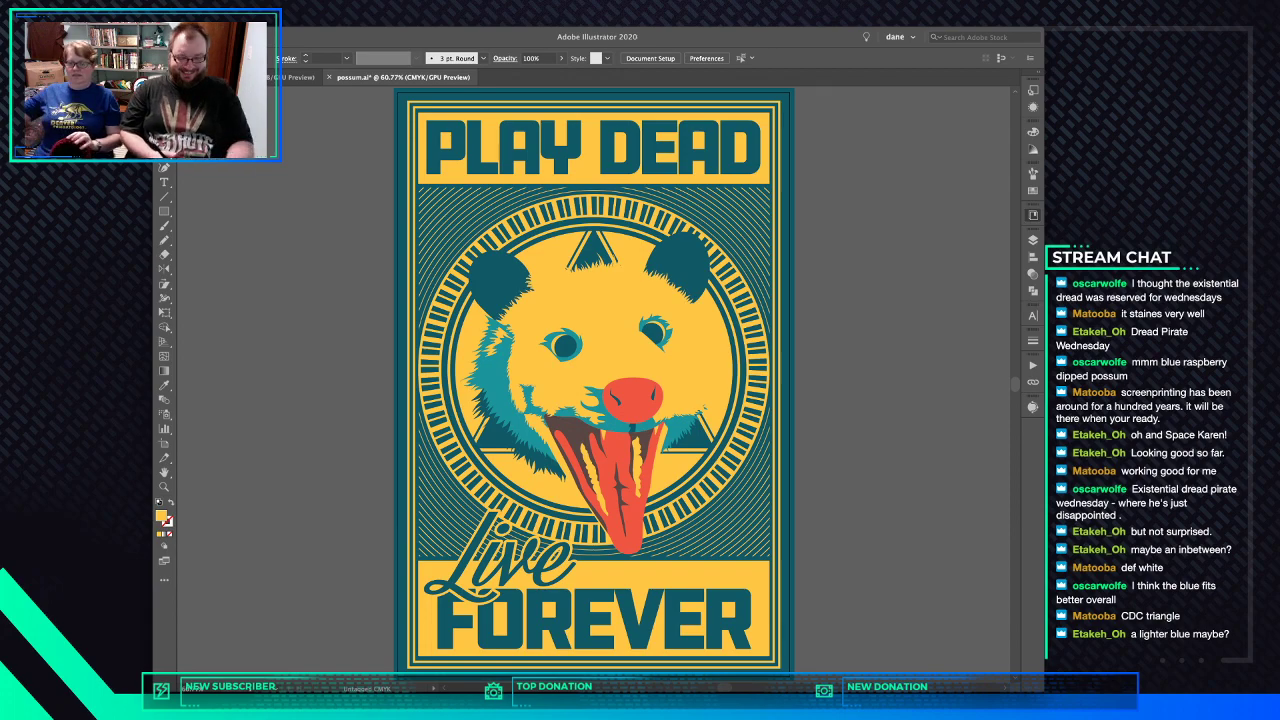
{"action": "key", "text": "ctrl+shift+z"}
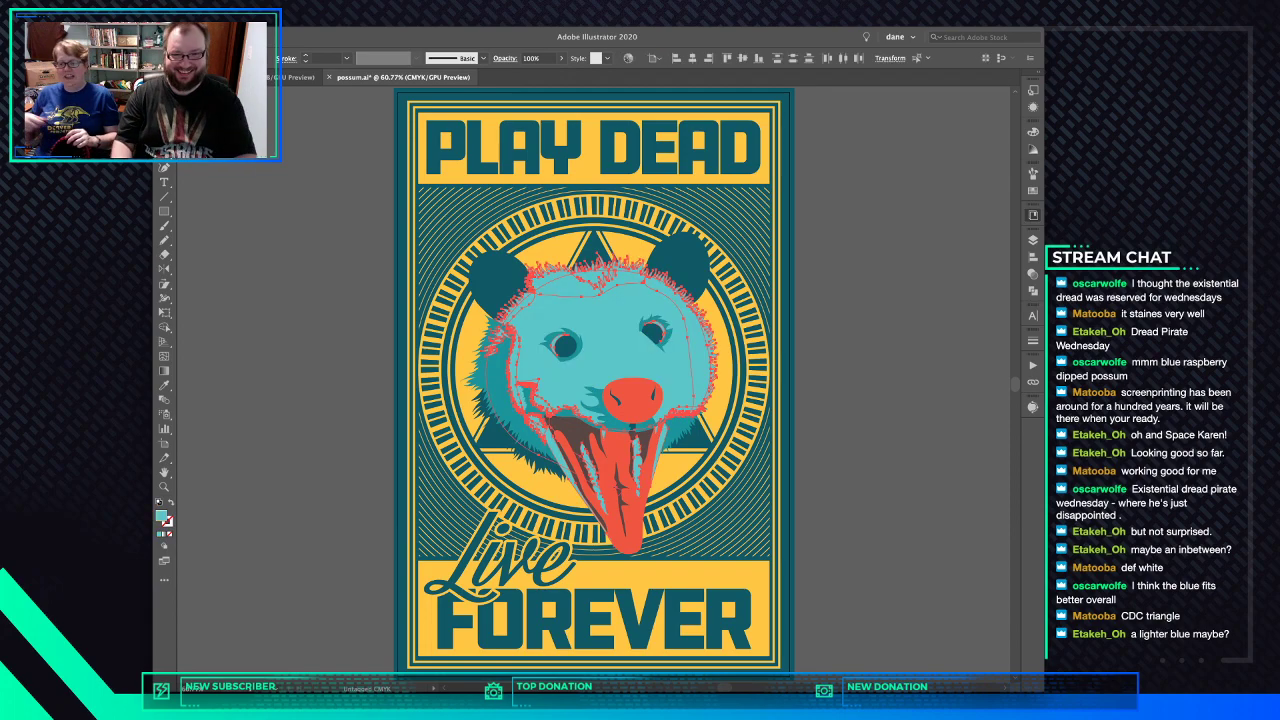
{"action": "key", "text": "ctrl+shift+a"}
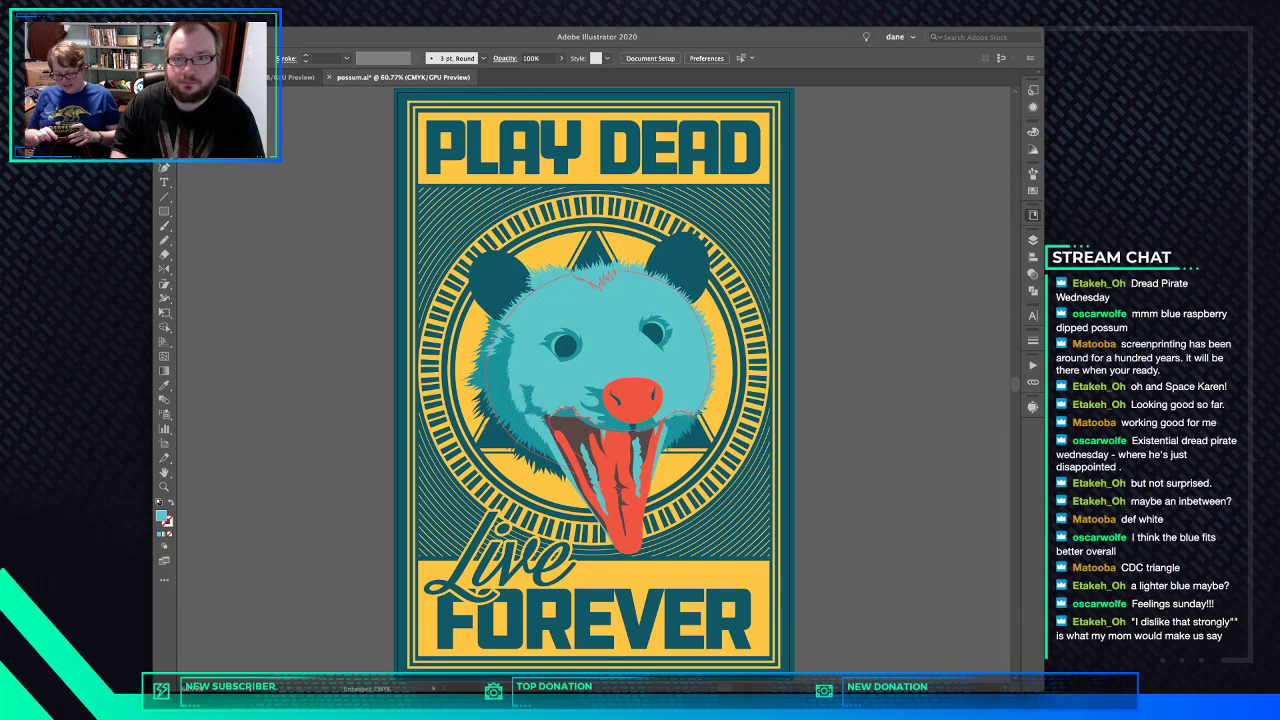
- Lighten the possum's fur and teeth to a pale teal, and soften the orange-red nose and tongue to coral pink
{"action": "left_click", "coordinate": [600, 320]}
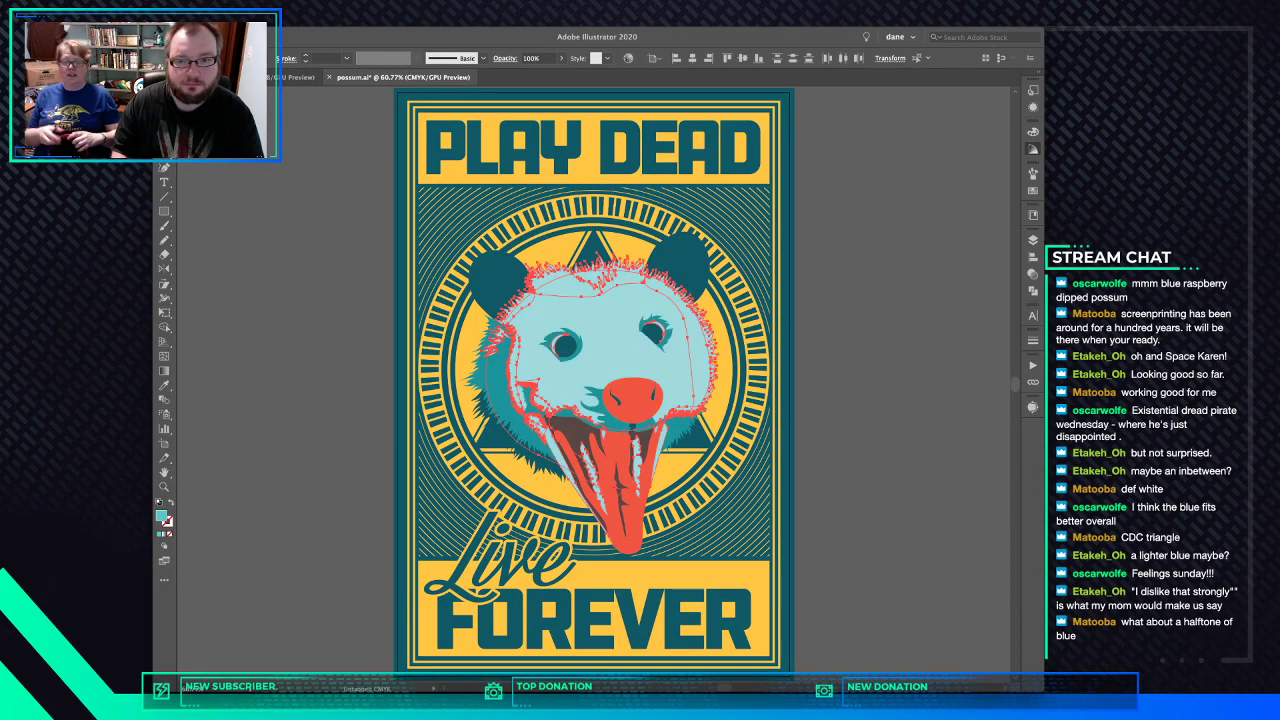
{"action": "key", "text": "ctrl+shift+a"}
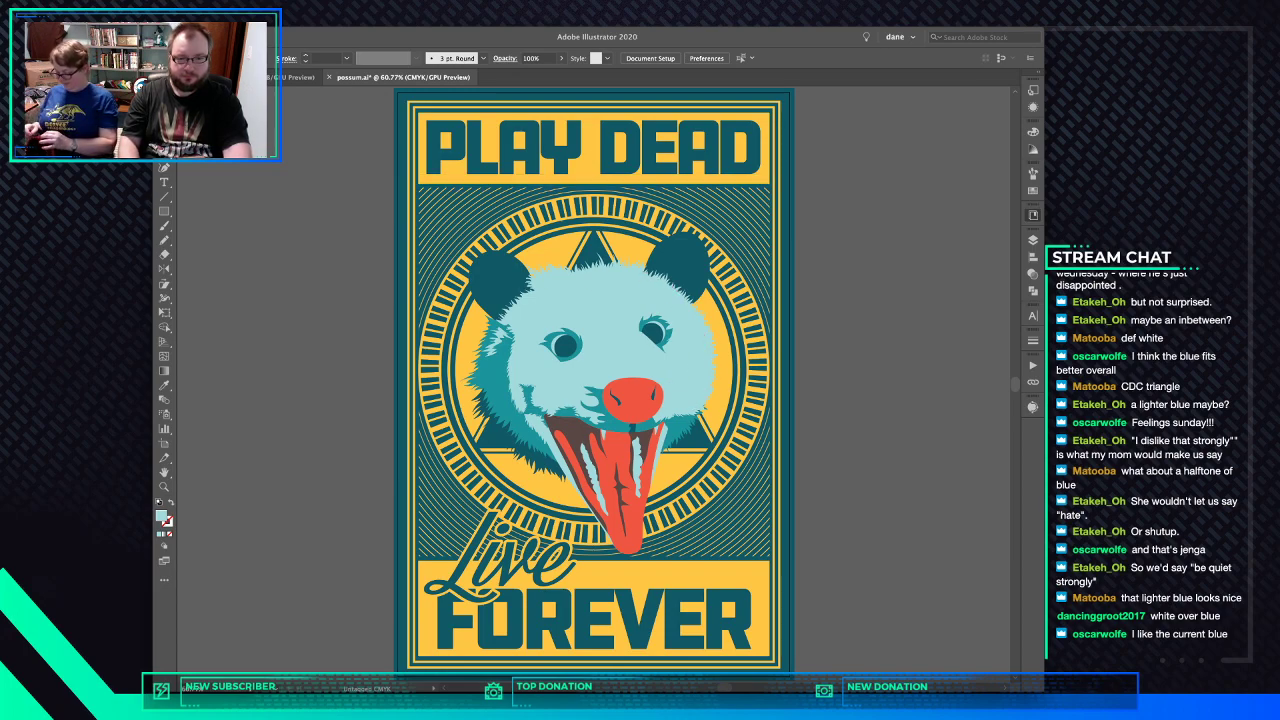
{"action": "left_click", "coordinate": [618, 465]}
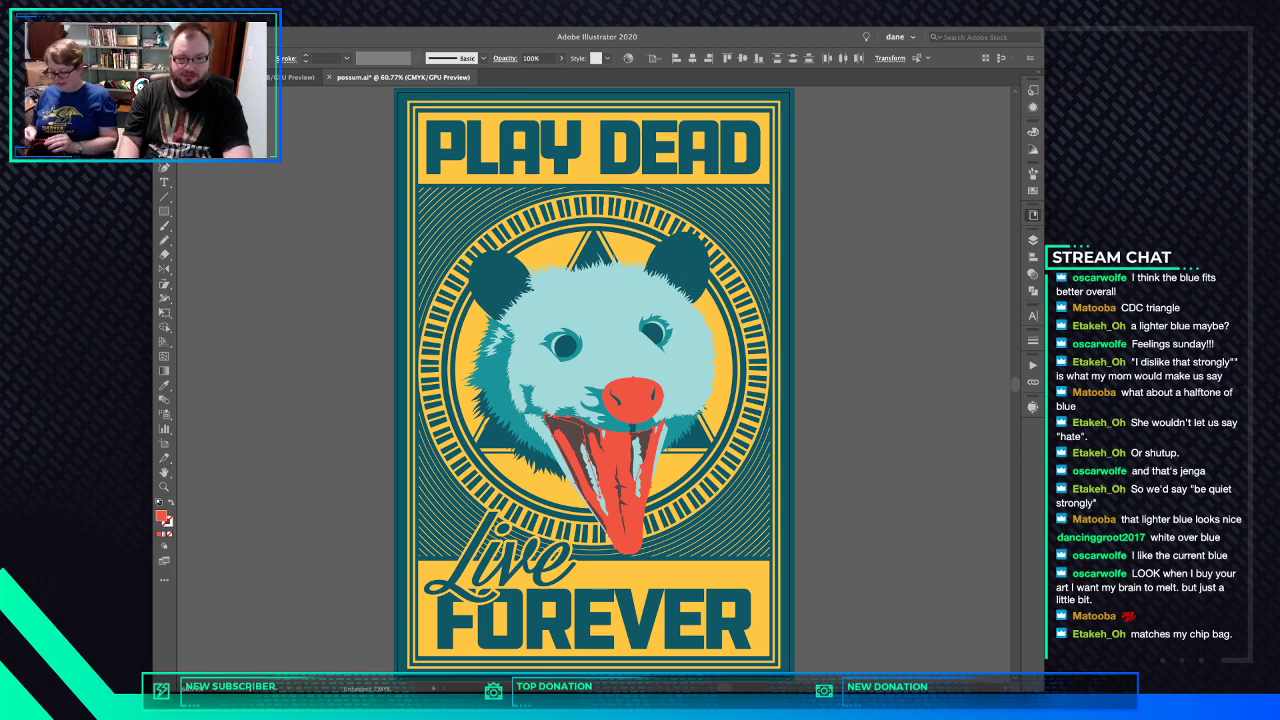
{"action": "key", "text": "super+z"}
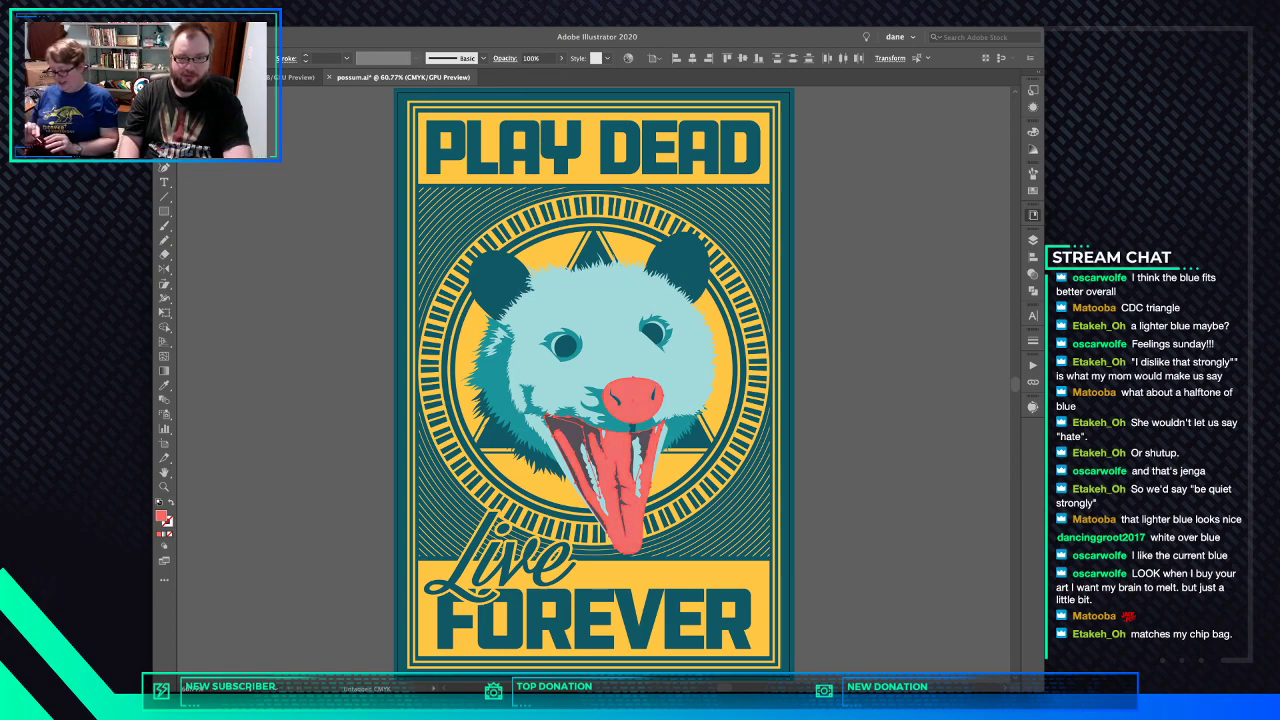
{"action": "key", "text": "super+shift+a"}
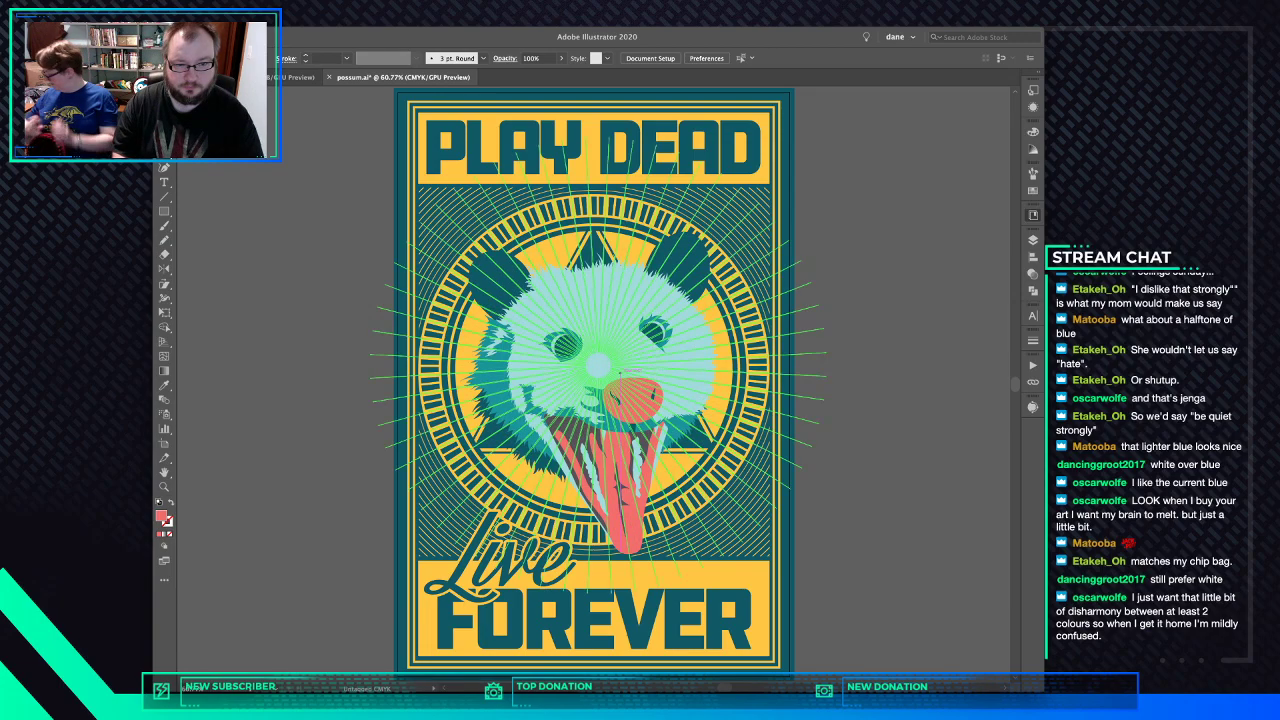
- Draw a closed shading shape around the lower part of the nose, following the nostrils and overlapping the nose's outer edge
{"action": "scroll", "coordinate": [619, 389], "scroll_direction": "up", "scroll_amount": 6}
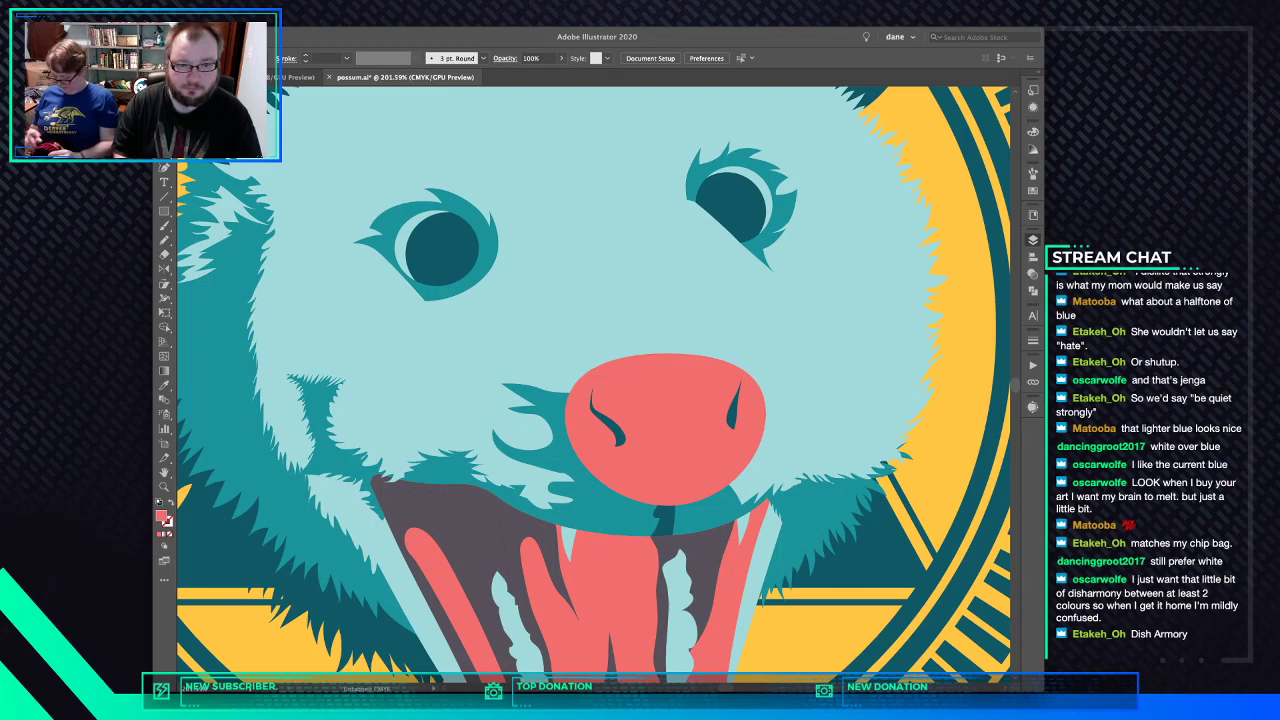
{"action": "left_click", "coordinate": [574, 385]}
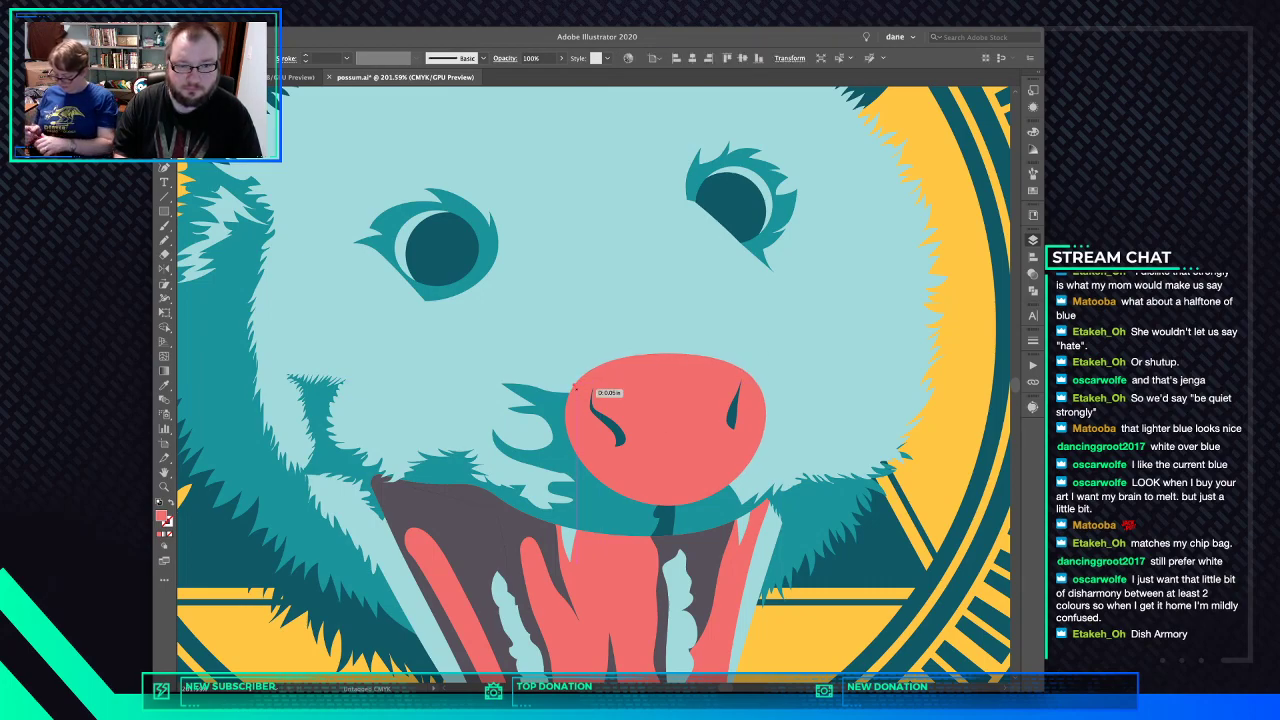
{"action": "left_click_drag", "start_coordinate": [590, 398], "coordinate": [620, 440]}
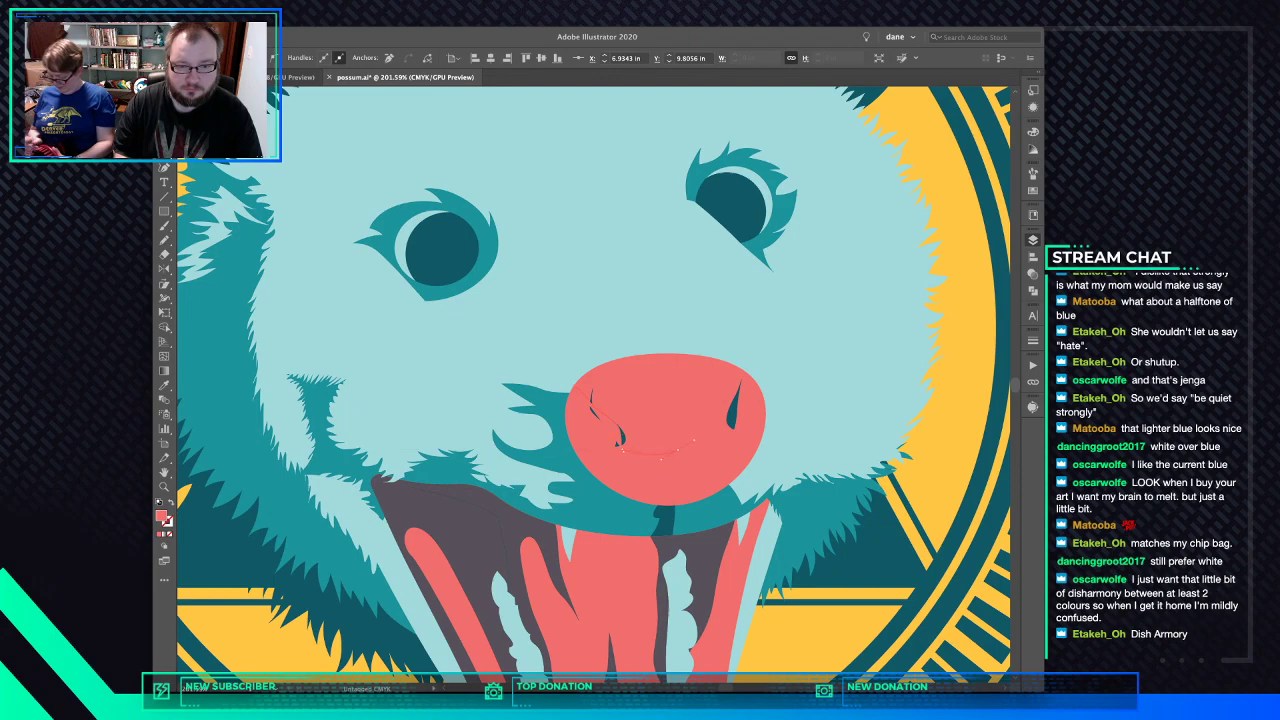
{"action": "left_click_drag", "start_coordinate": [704, 436], "coordinate": [588, 392]}
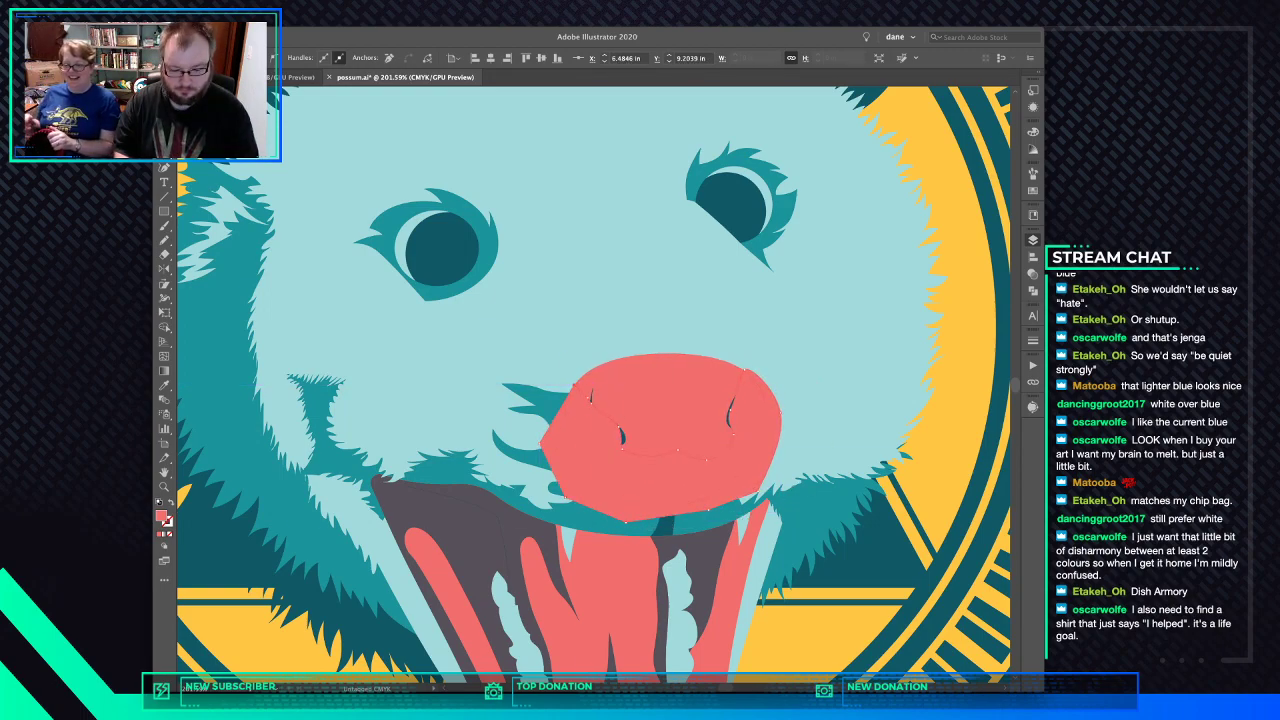
- Restyle the nose shading shape after the mouth's blended teal shading, using a lighter teal fill
{"action": "key", "text": "i"}
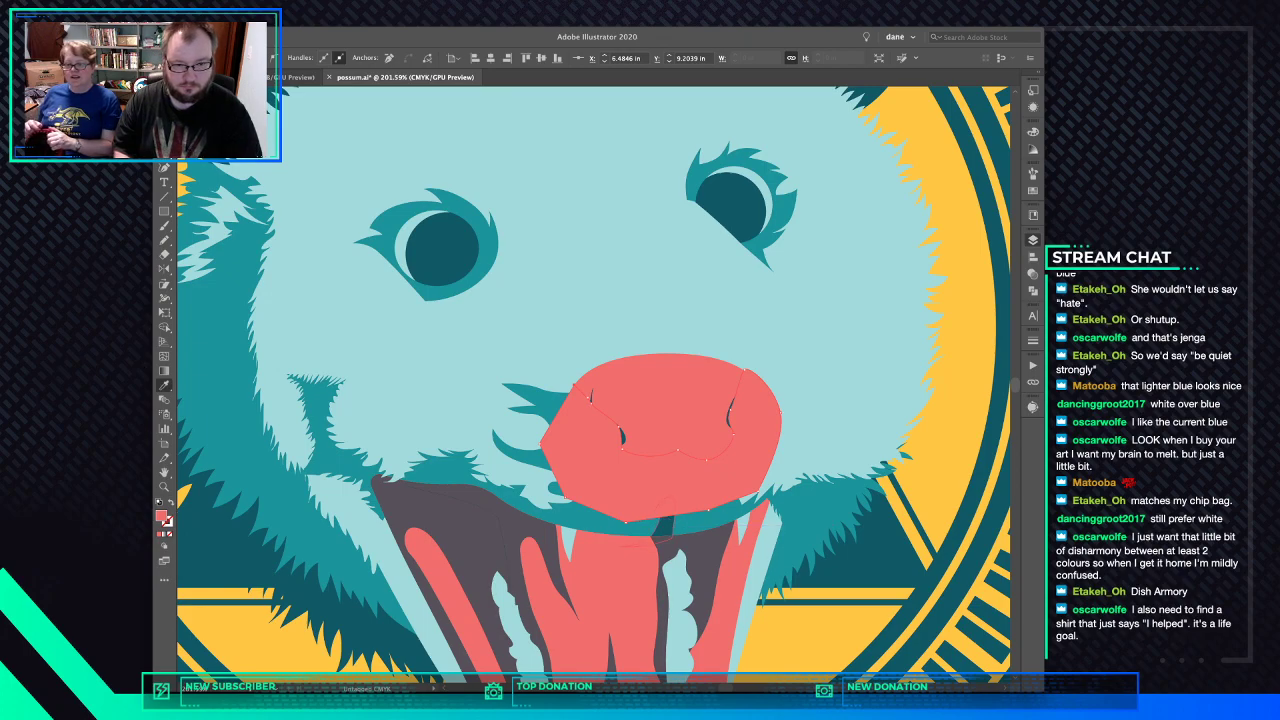
{"action": "key", "text": "super+z"}
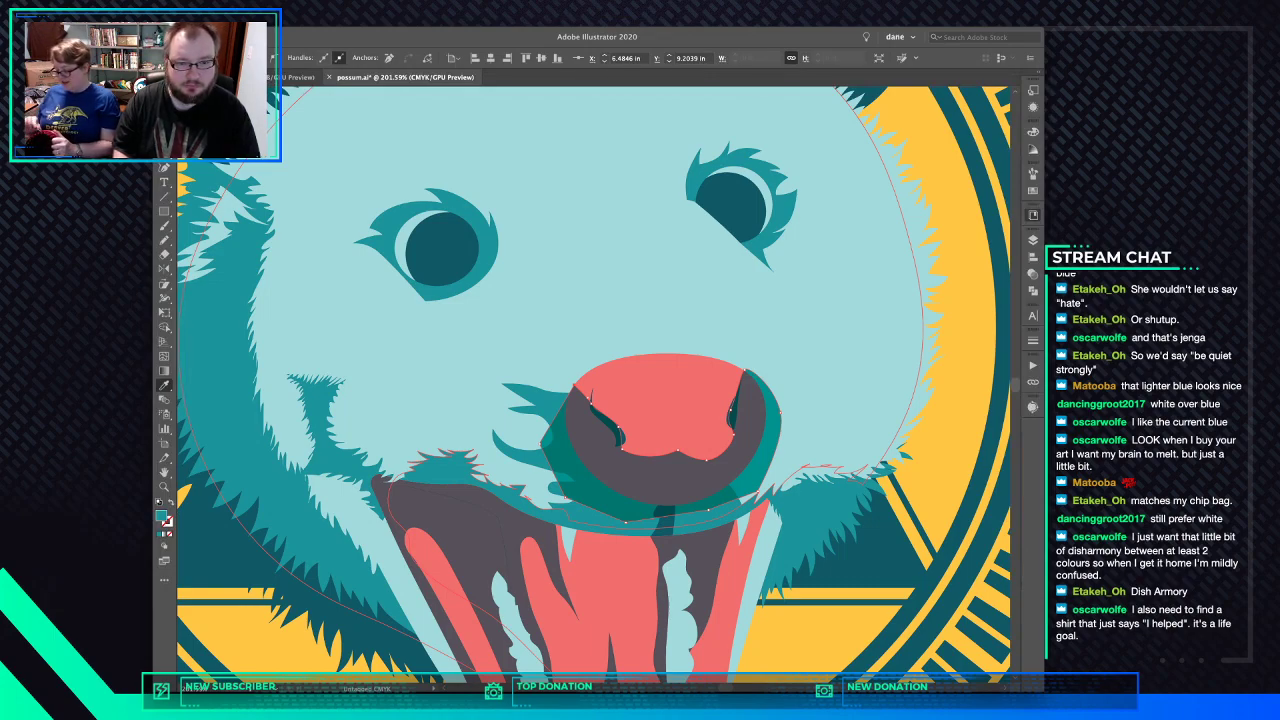
{"action": "key", "text": "super+z"}
{"action": "key", "text": "super+z"}
{"action": "key", "text": "super+z"}
{"action": "key", "text": "super+z"}
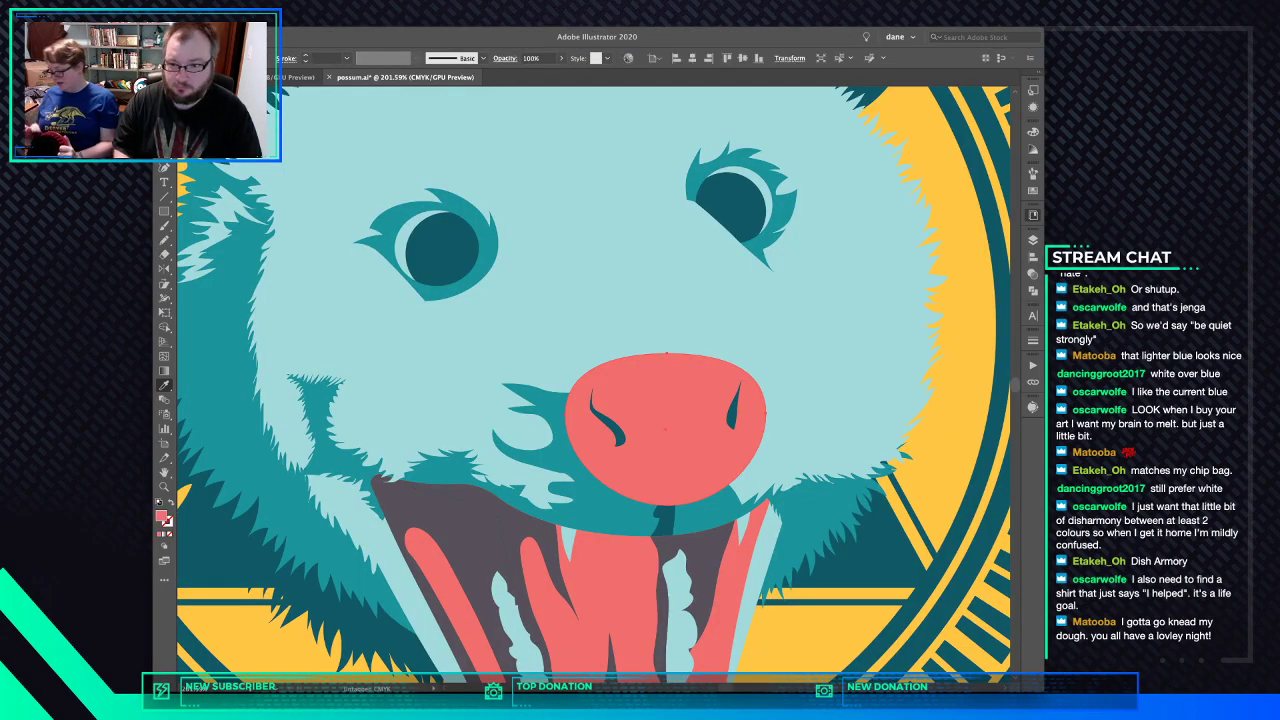
{"action": "key", "text": "ctrl+shift+z"}
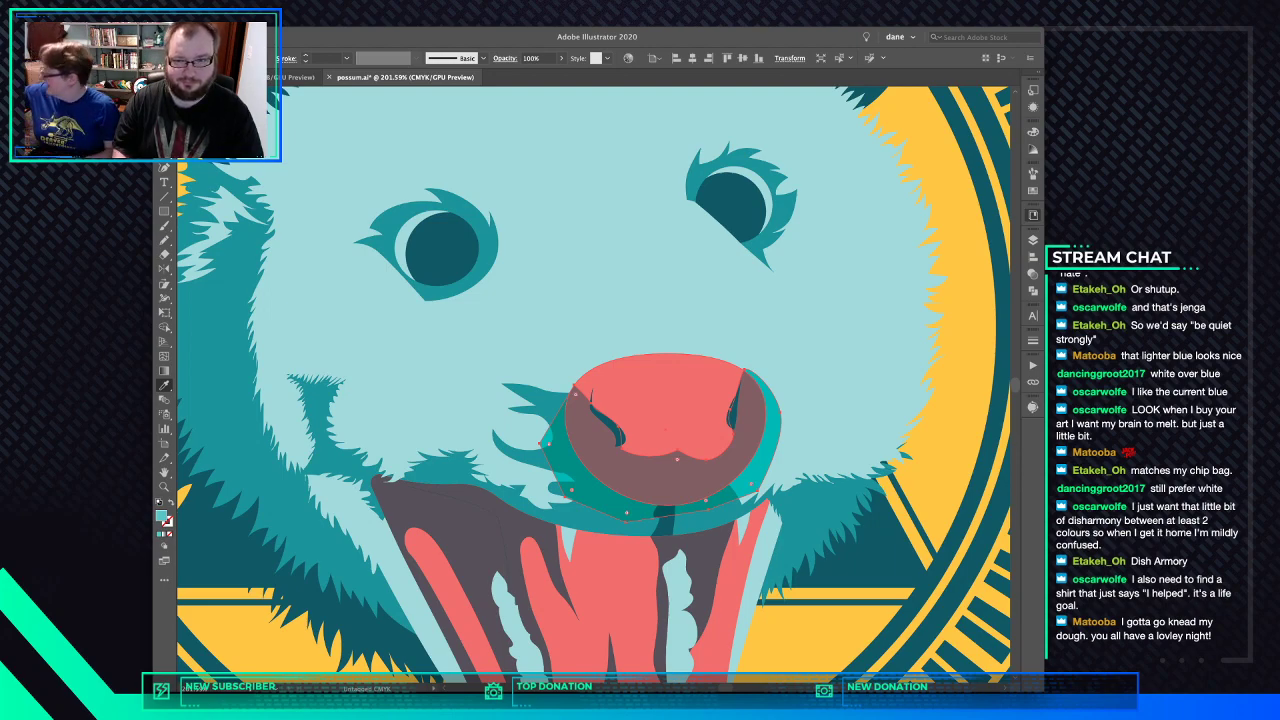
- Split the shading shape along the nose outline, ungroup the pieces and delete the part outside the nose
{"action": "left_click", "coordinate": [666, 390], "text": "shift+super"}
{"action": "left_click", "coordinate": [1033, 291]}
{"action": "key", "text": "super+g"}
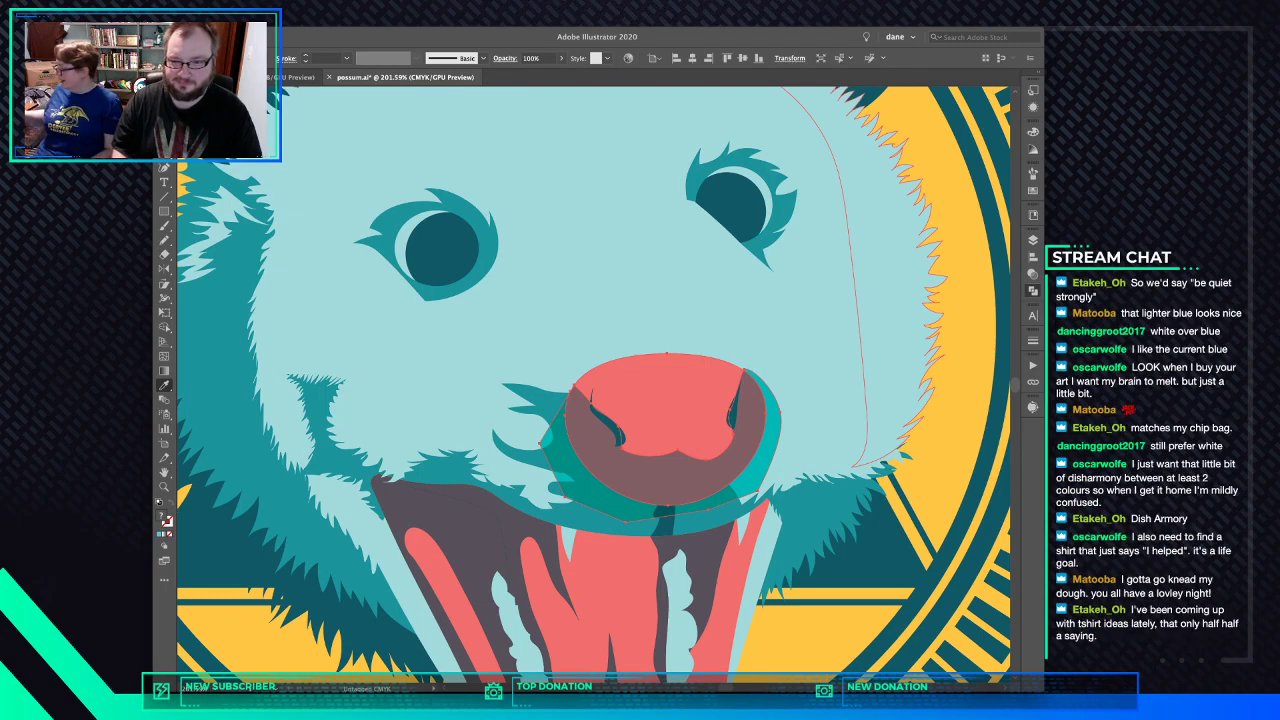
{"action": "left_click", "coordinate": [940, 459], "text": "super"}
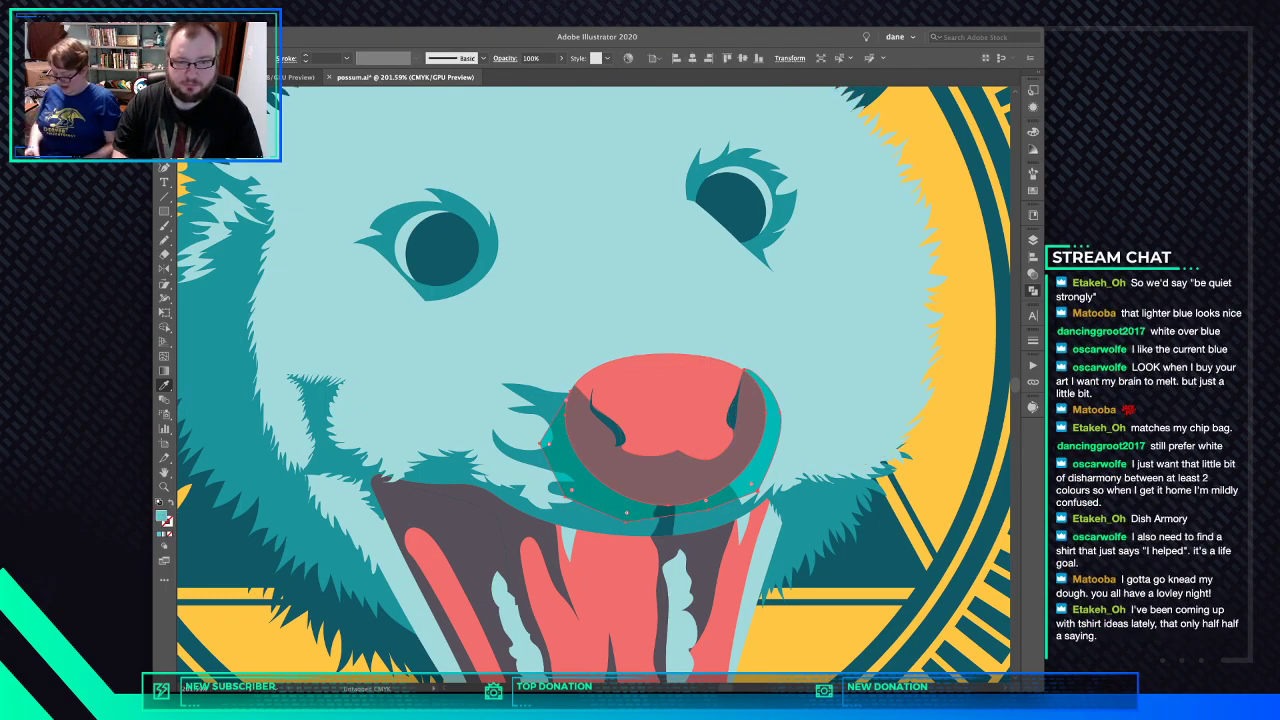
{"action": "key", "text": "Delete"}
{"action": "key", "text": "a"}
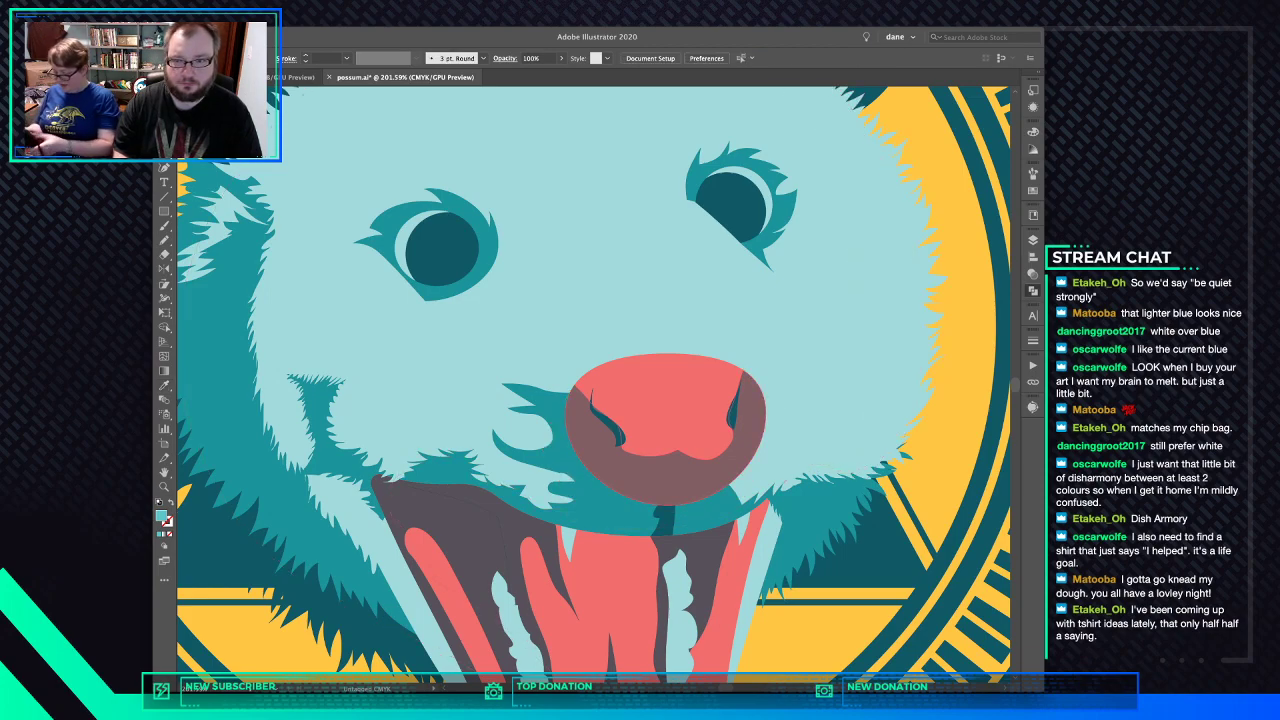
- Set the opacity of the shading on the lower nose to 50%
{"action": "left_click", "coordinate": [668, 480]}
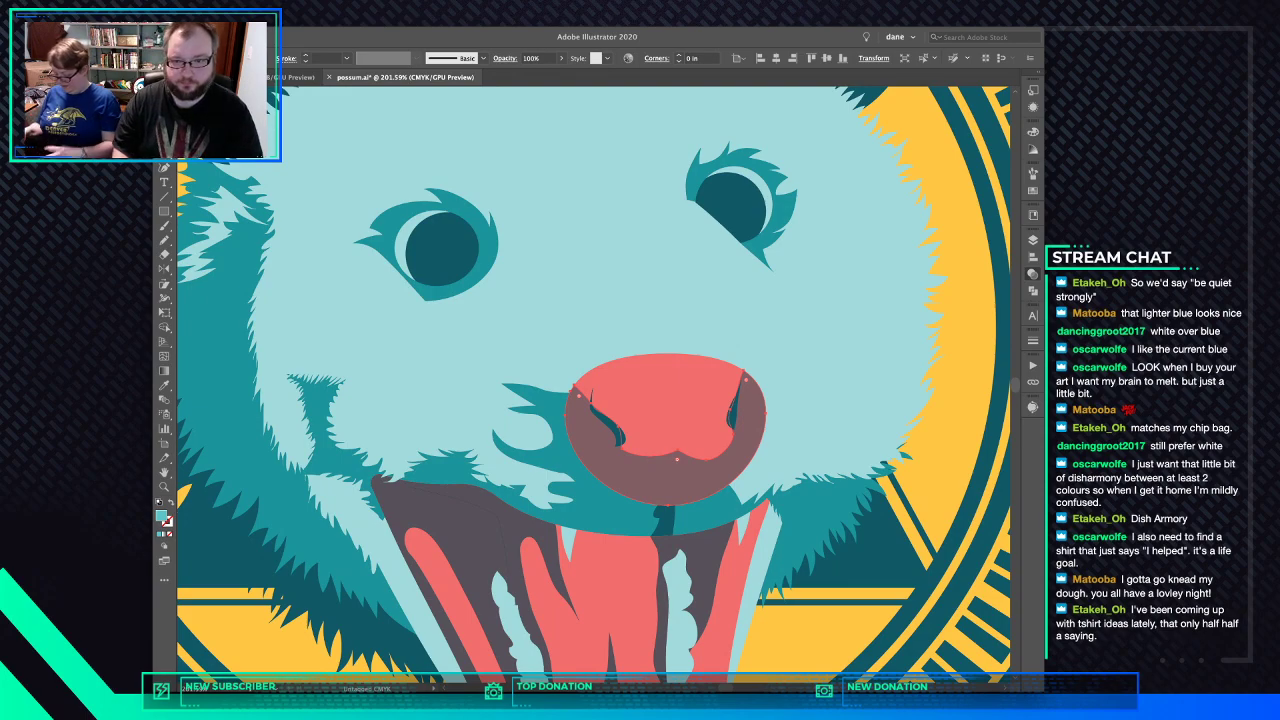
{"action": "key", "text": "5"}
{"action": "left_click", "coordinate": [958, 376]}
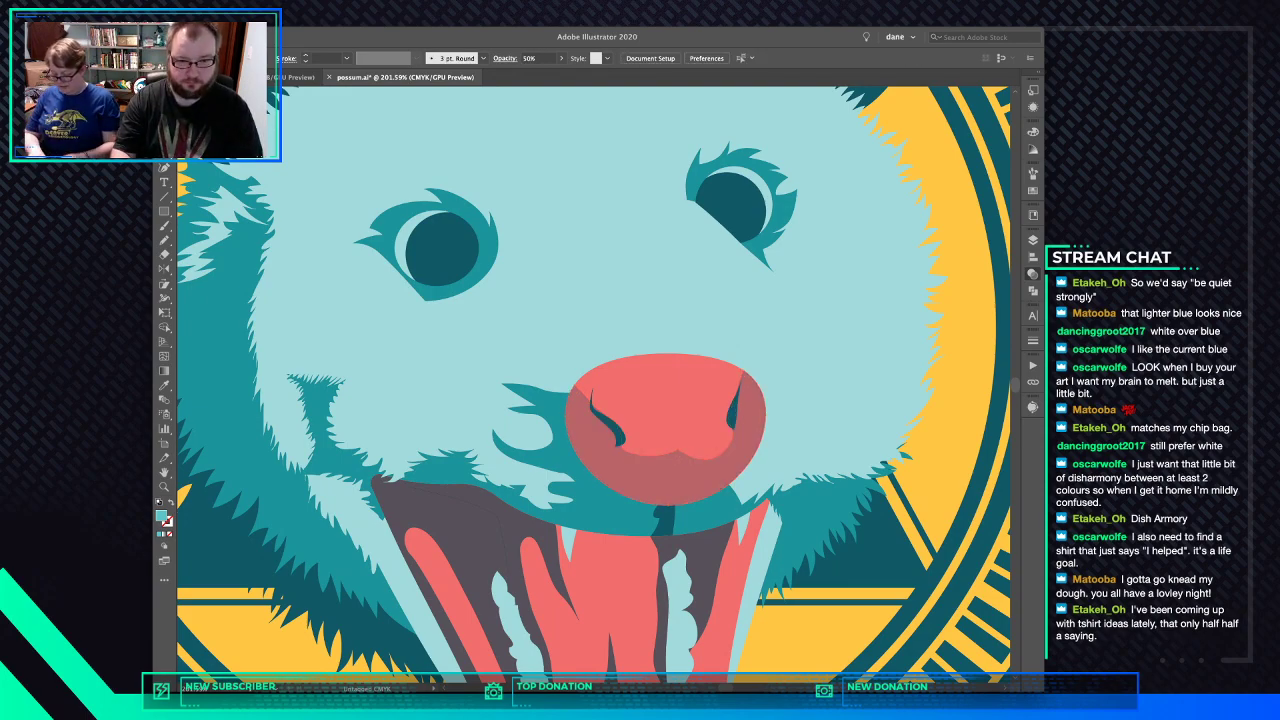
{"action": "key", "text": "ctrl+0"}
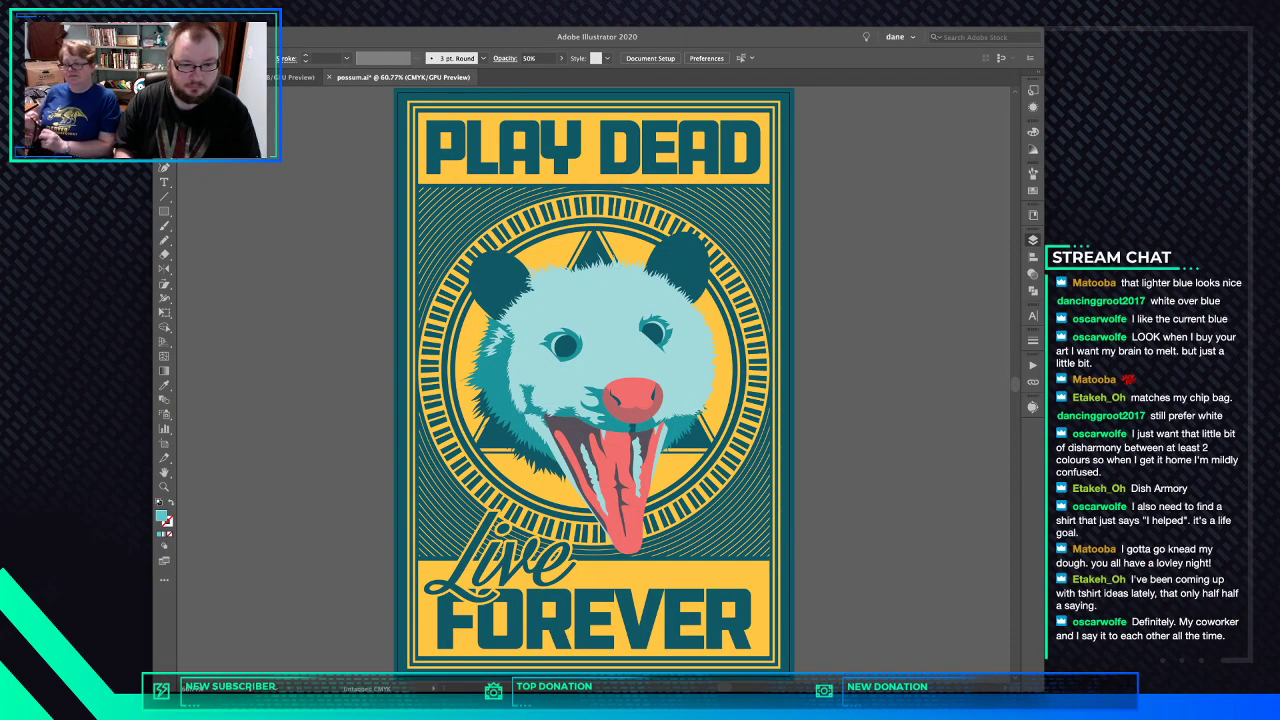
- Scale the "Live" script lettering down to about 217.6 pt
{"action": "left_click", "coordinate": [670, 575]}
{"action": "key", "text": "super+shift+a"}
{"action": "left_click", "coordinate": [505, 560]}
{"action": "key", "text": "s"}
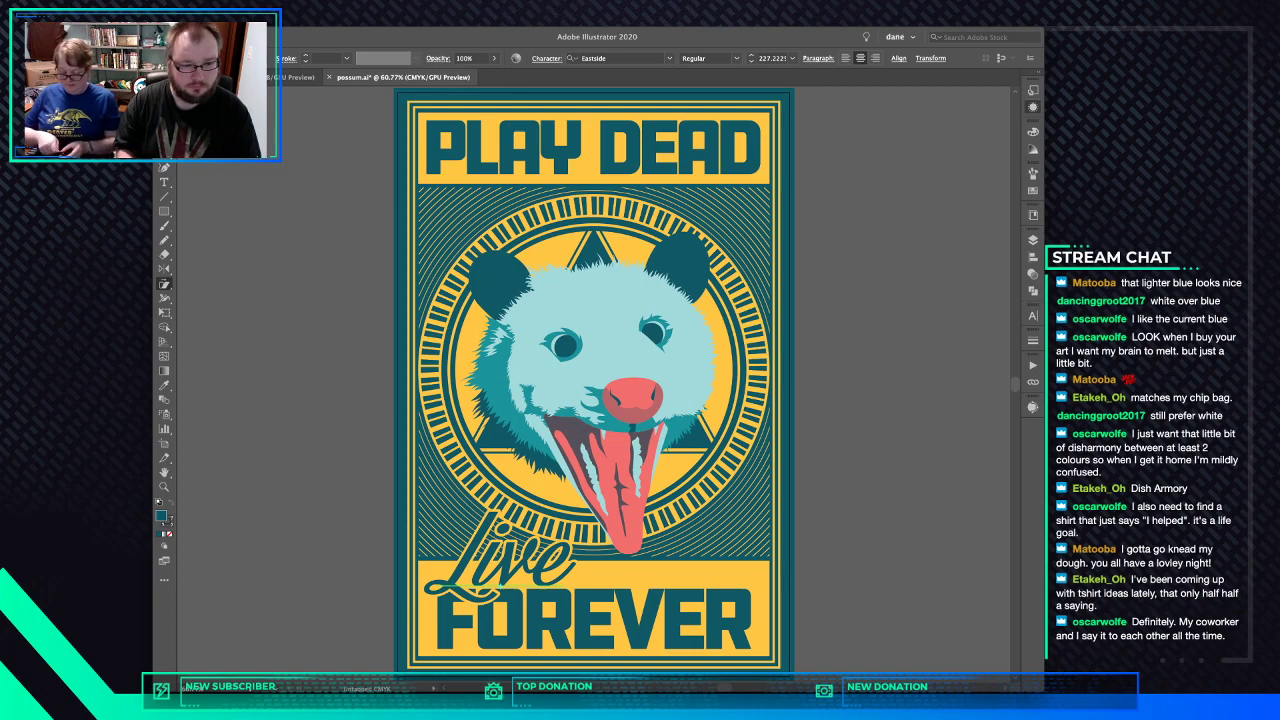
{"action": "left_click_drag", "start_coordinate": [521, 530], "coordinate": [511, 531]}
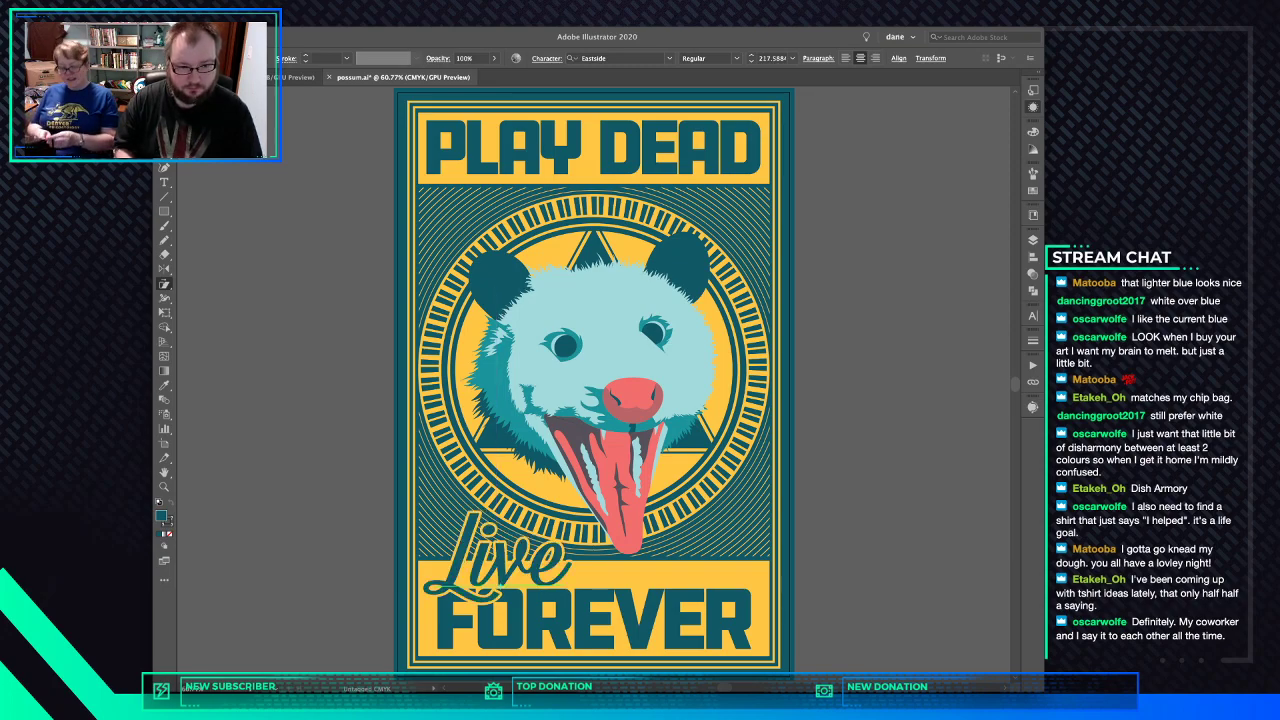
{"action": "key", "text": "v"}
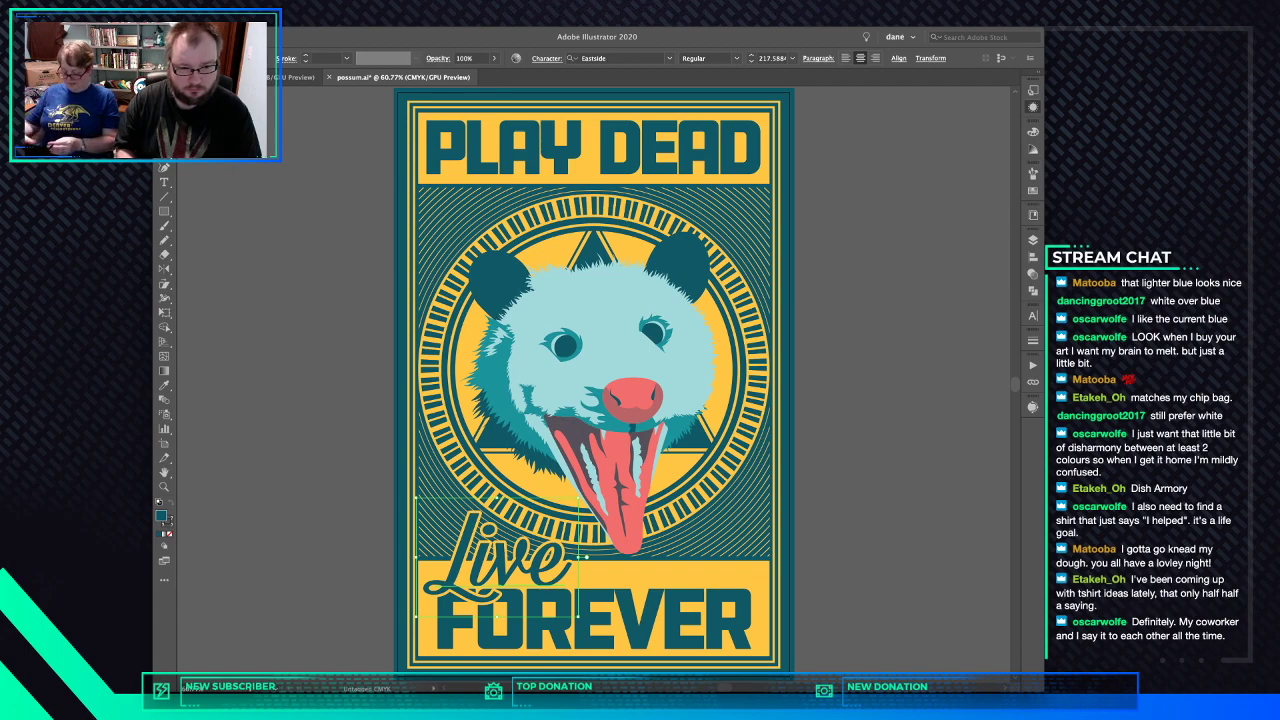
- Try enlarging the "Live" lettering to about 240 pt, tilting it counterclockwise and nudging it around above FOREVER
{"action": "left_click_drag", "start_coordinate": [592, 494], "coordinate": [583, 473]}
{"action": "mouse_move", "coordinate": [555, 548]}
{"action": "left_mouse_down"}
{"action": "mouse_move", "coordinate": [566, 558]}
{"action": "mouse_move", "coordinate": [597, 537]}
{"action": "mouse_move", "coordinate": [582, 522]}
{"action": "mouse_move", "coordinate": [596, 521]}
{"action": "mouse_move", "coordinate": [591, 578]}
{"action": "left_mouse_up"}
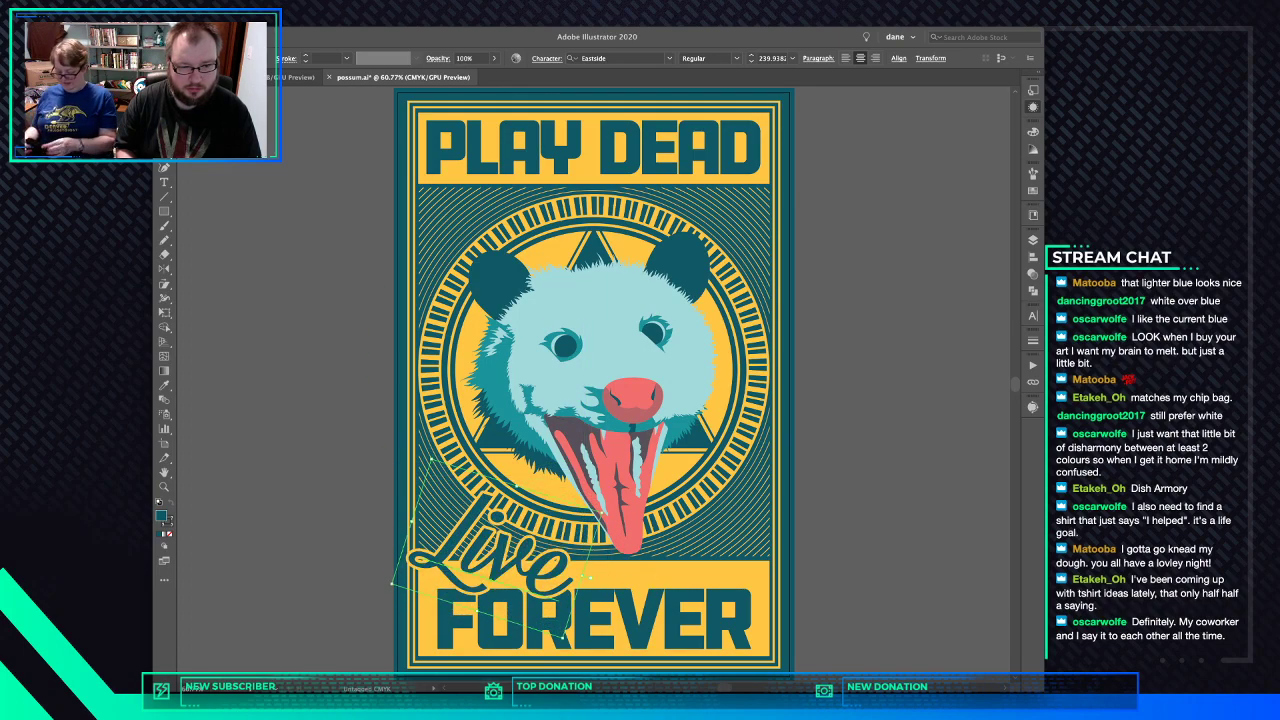
{"action": "left_click_drag", "start_coordinate": [606, 509], "coordinate": [585, 462]}
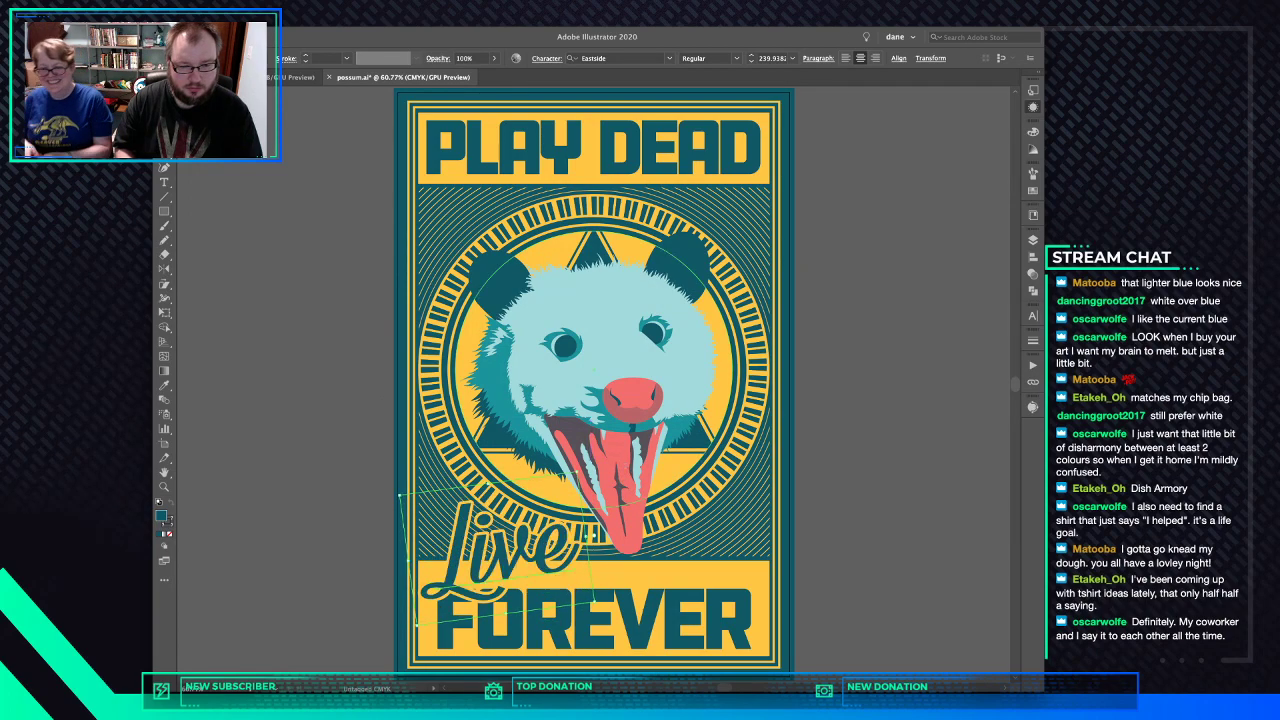
{"action": "key", "text": "shift+Left"}
{"action": "key", "text": "shift+Up"}
{"action": "key", "text": "shift+Down"}
{"action": "key", "text": "shift+Down"}
{"action": "key", "text": "shift+Right"}
{"action": "left_click_drag", "start_coordinate": [578, 472], "coordinate": [564, 486]}
{"action": "key", "text": "shift+Up"}
{"action": "key", "text": "shift+Left"}
{"action": "left_click_drag", "start_coordinate": [564, 530], "coordinate": [574, 558]}
- Enlarge the "Live" lettering to about 246 pt and tilt it slightly counterclockwise
{"action": "left_click_drag", "start_coordinate": [583, 497], "coordinate": [613, 477]}
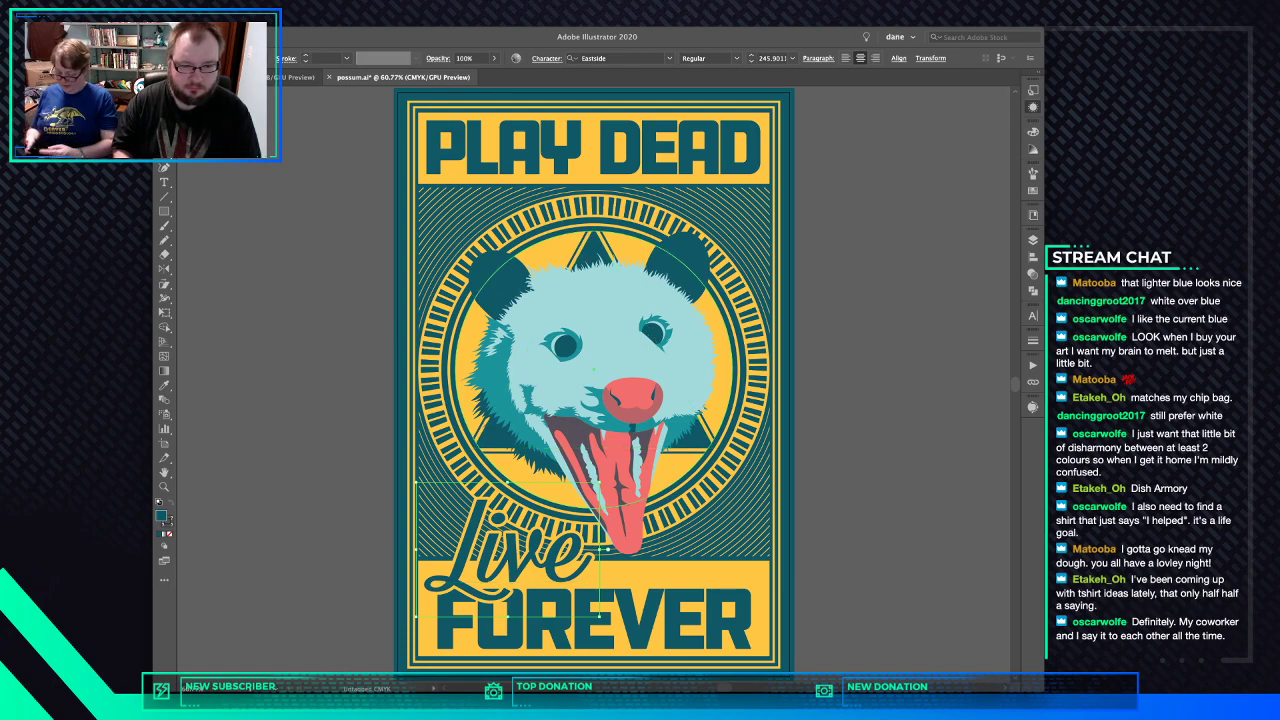
{"action": "left_click", "coordinate": [657, 474]}
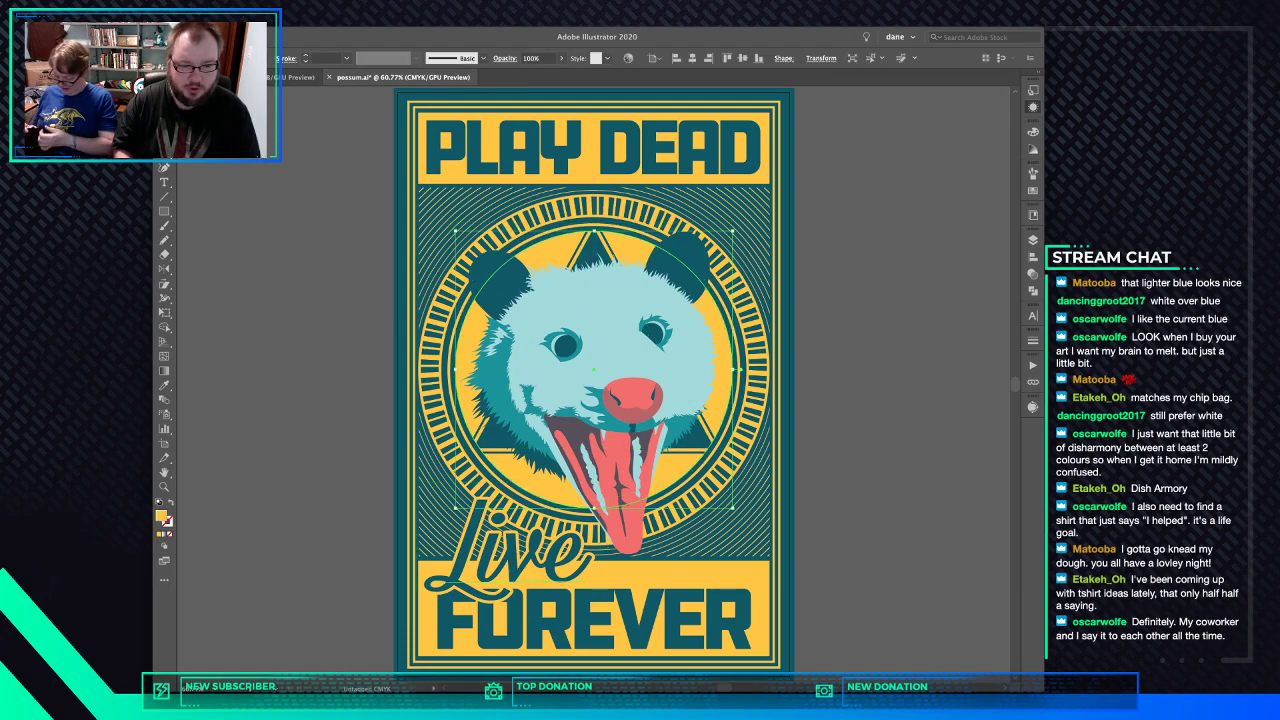
{"action": "left_click", "coordinate": [508, 550]}
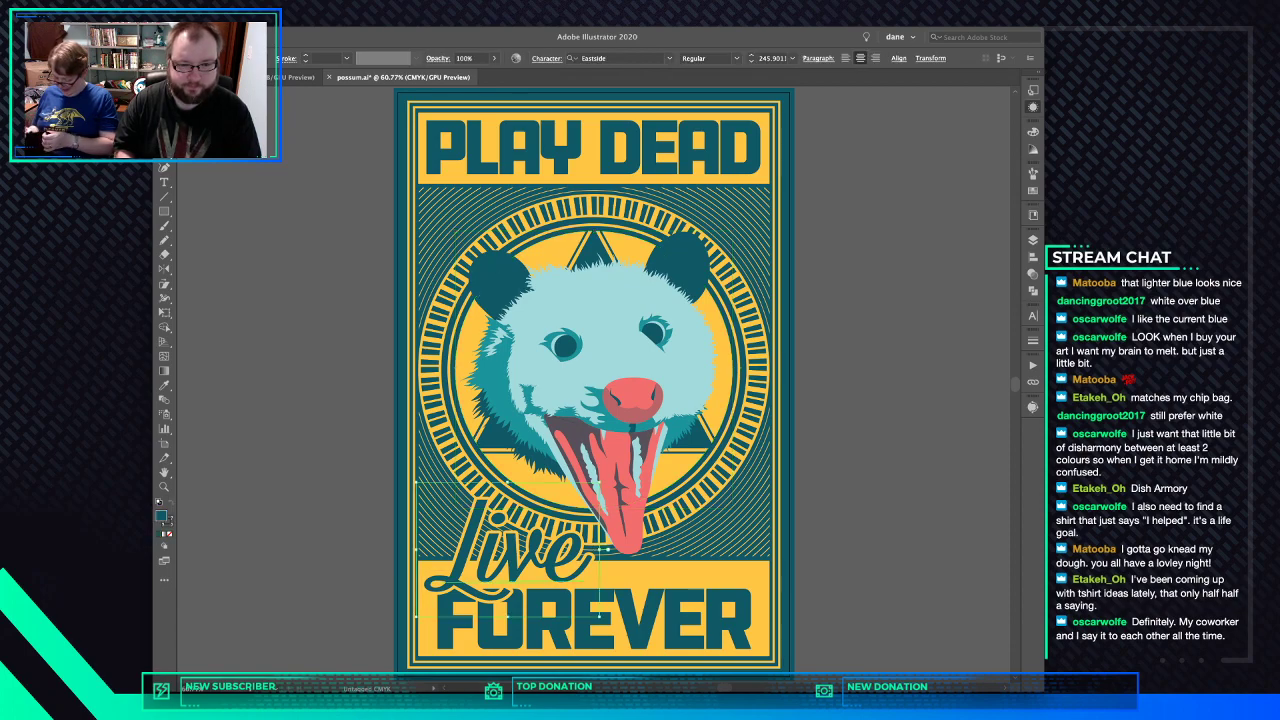
{"action": "left_click_drag", "start_coordinate": [612, 478], "coordinate": [605, 464]}
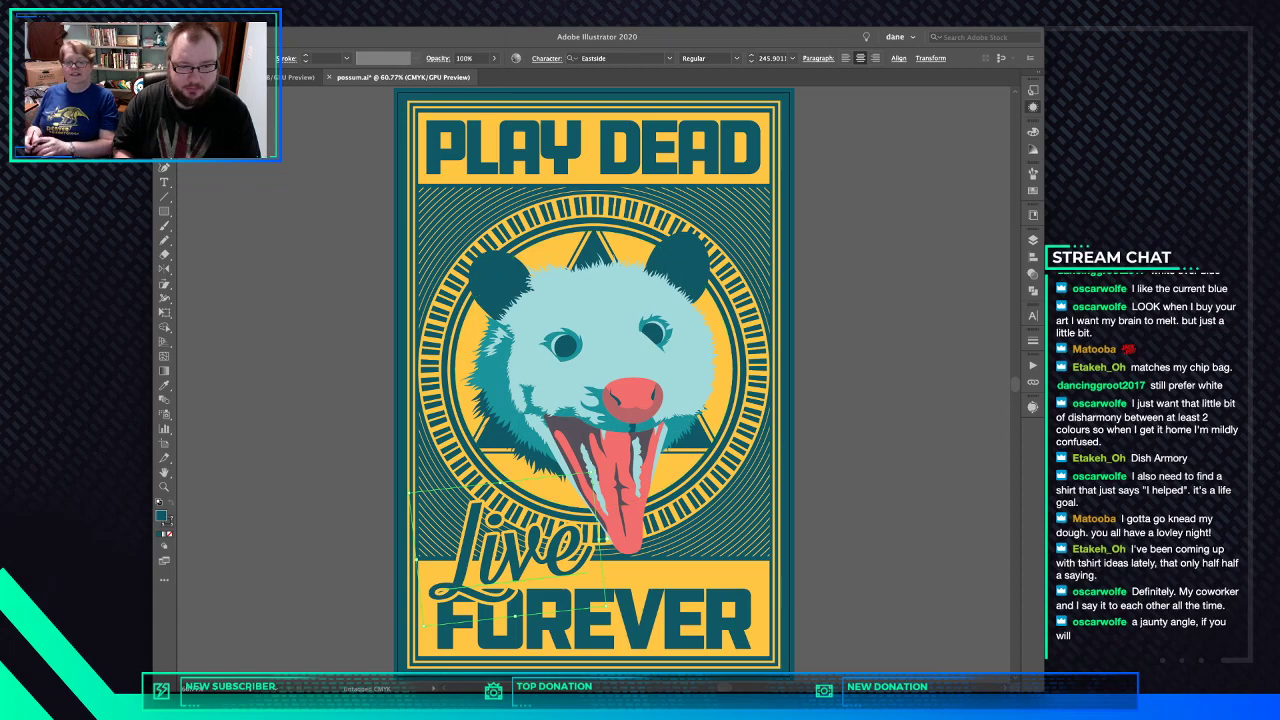
- Reposition the tilted "Live" lettering so its lower loop overlaps the start of FOREVER
{"action": "left_click_drag", "start_coordinate": [520, 550], "coordinate": [512, 556]}
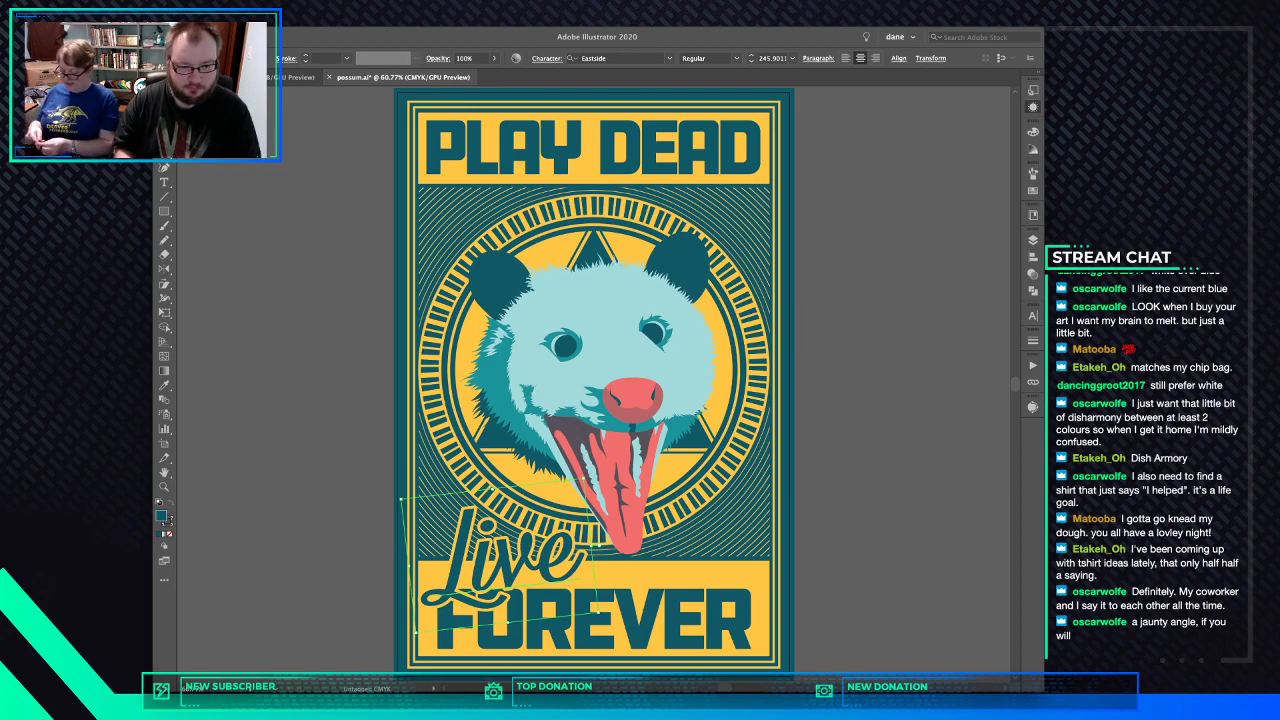
{"action": "left_click_drag", "start_coordinate": [560, 550], "coordinate": [562, 547]}
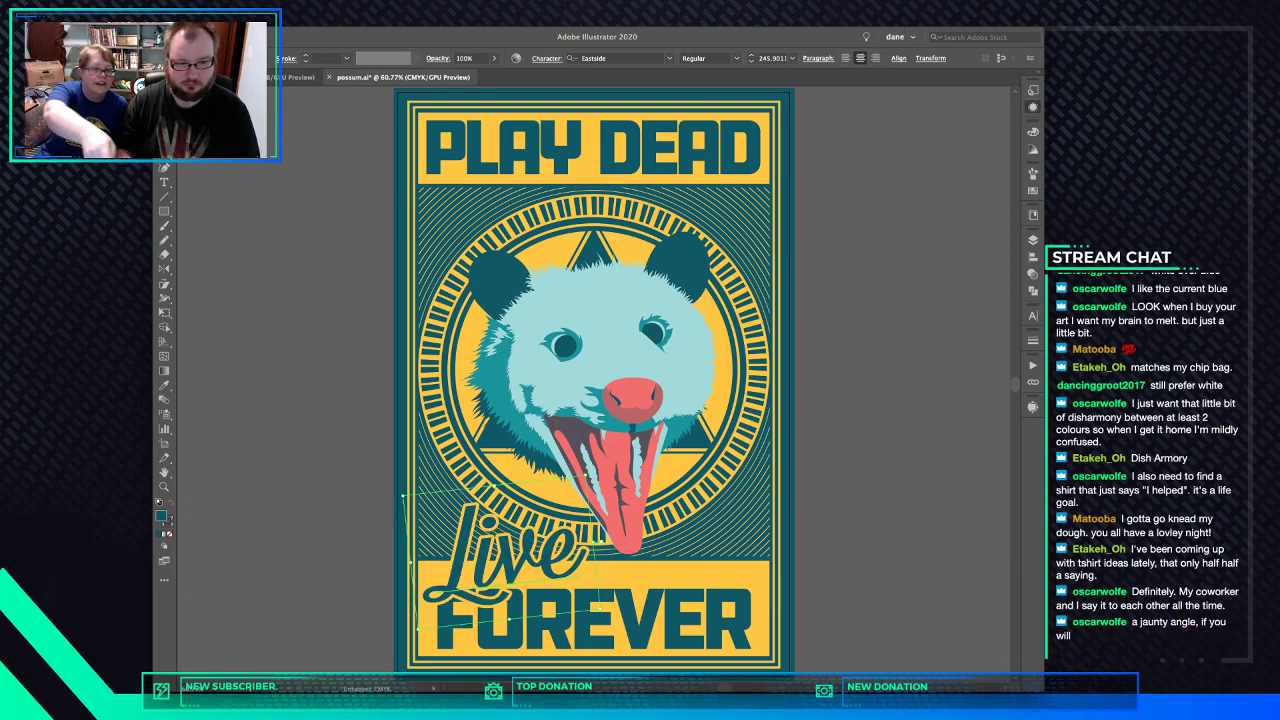
{"action": "left_click_drag", "start_coordinate": [595, 605], "coordinate": [590, 540]}
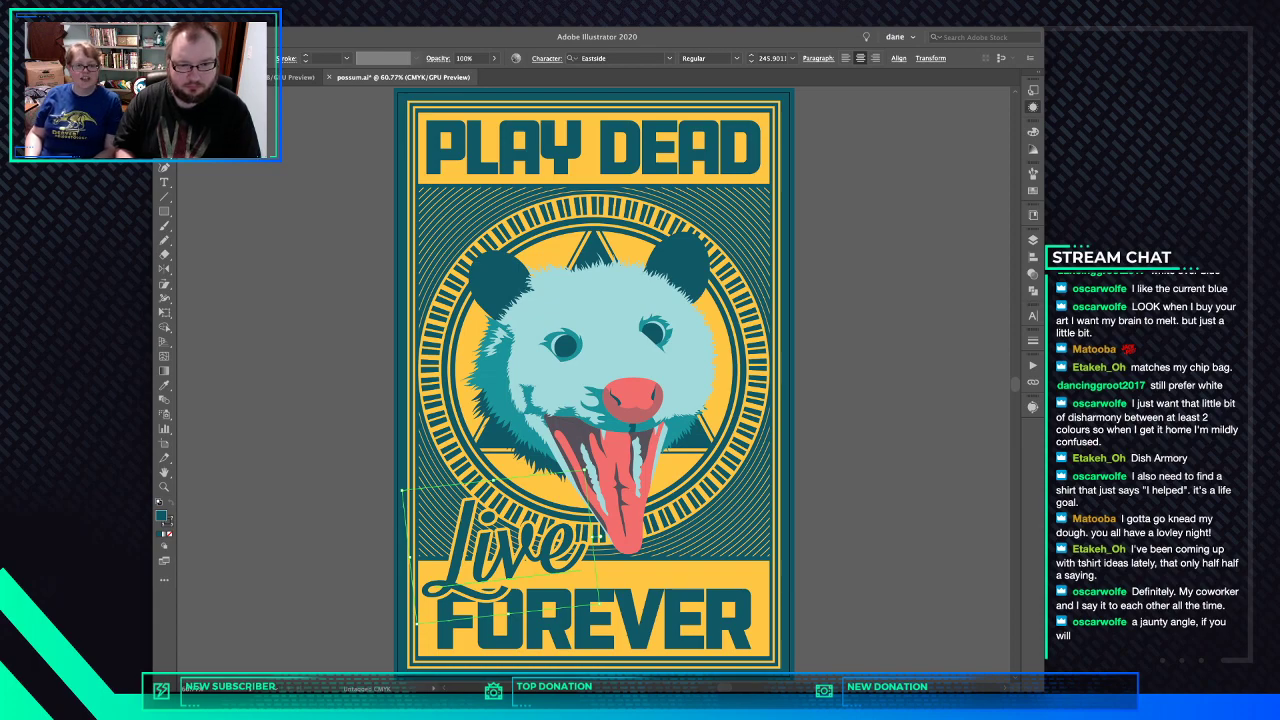
- Enlarge the "Live" lettering to about 262 pt and tilt it a little further counterclockwise
{"action": "left_click_drag", "start_coordinate": [585, 469], "coordinate": [595, 460]}
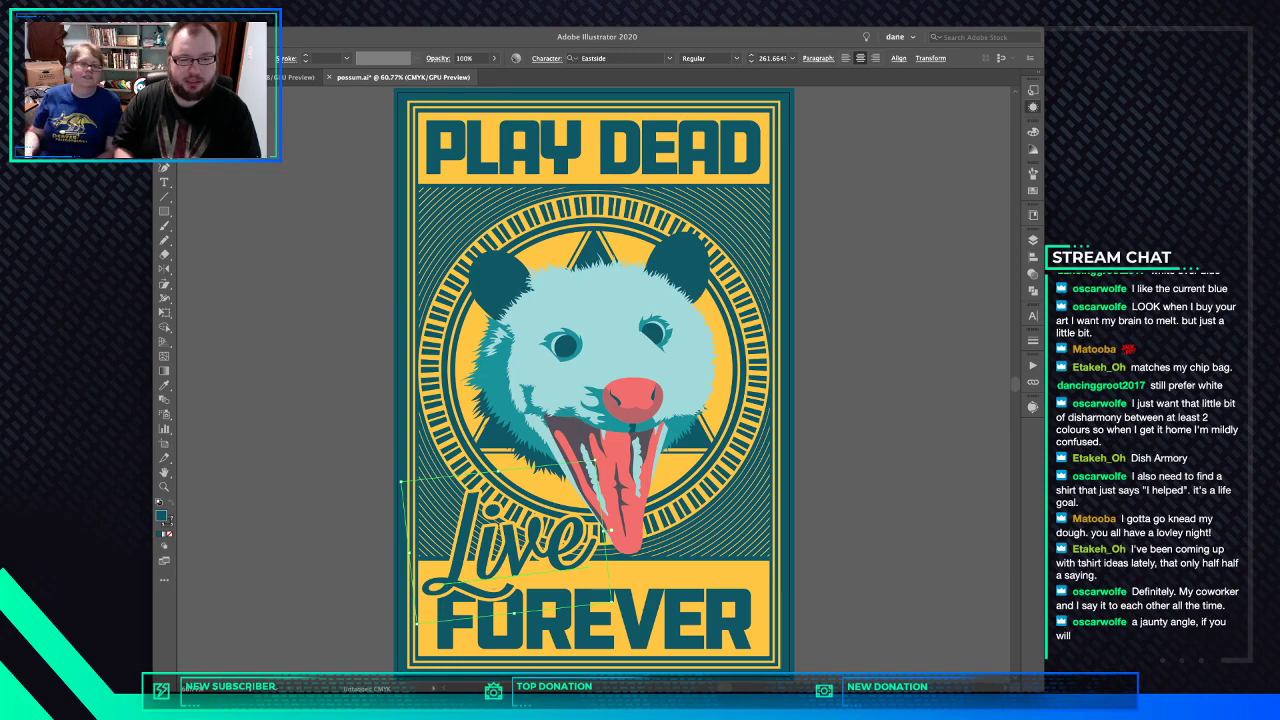
{"action": "left_click_drag", "start_coordinate": [585, 543], "coordinate": [584, 541]}
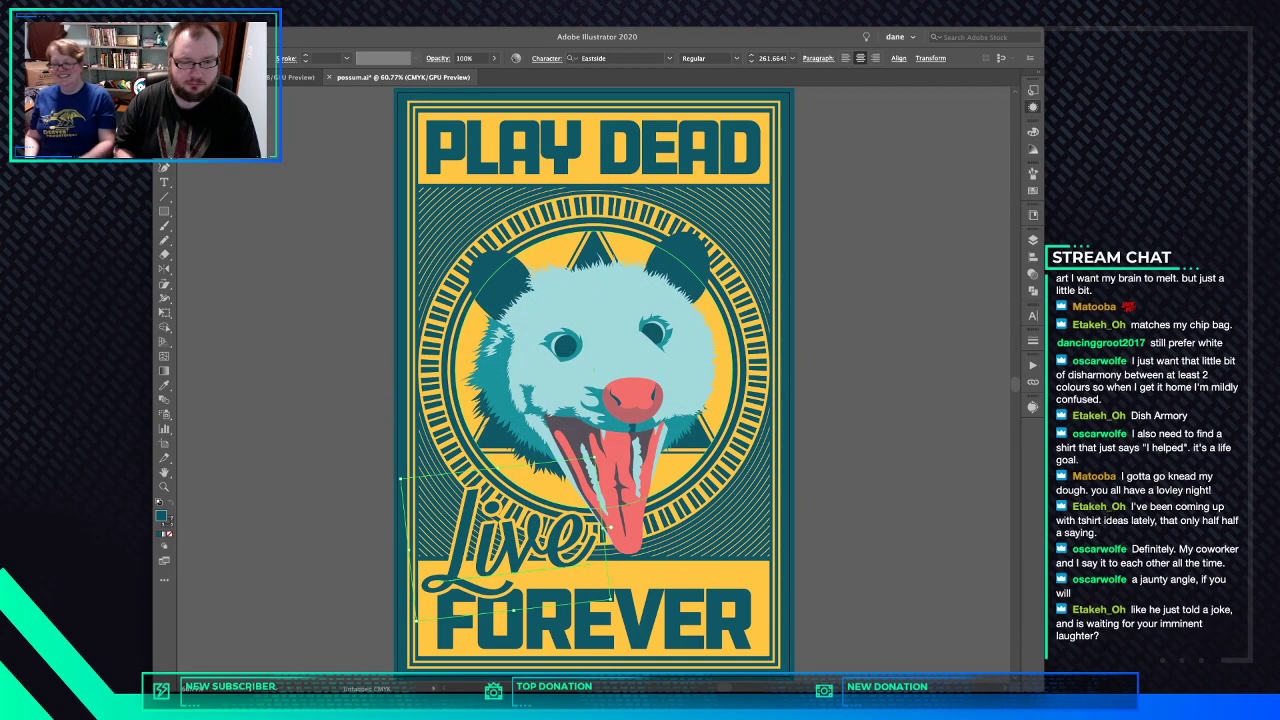
{"action": "left_click_drag", "start_coordinate": [608, 453], "coordinate": [628, 458]}
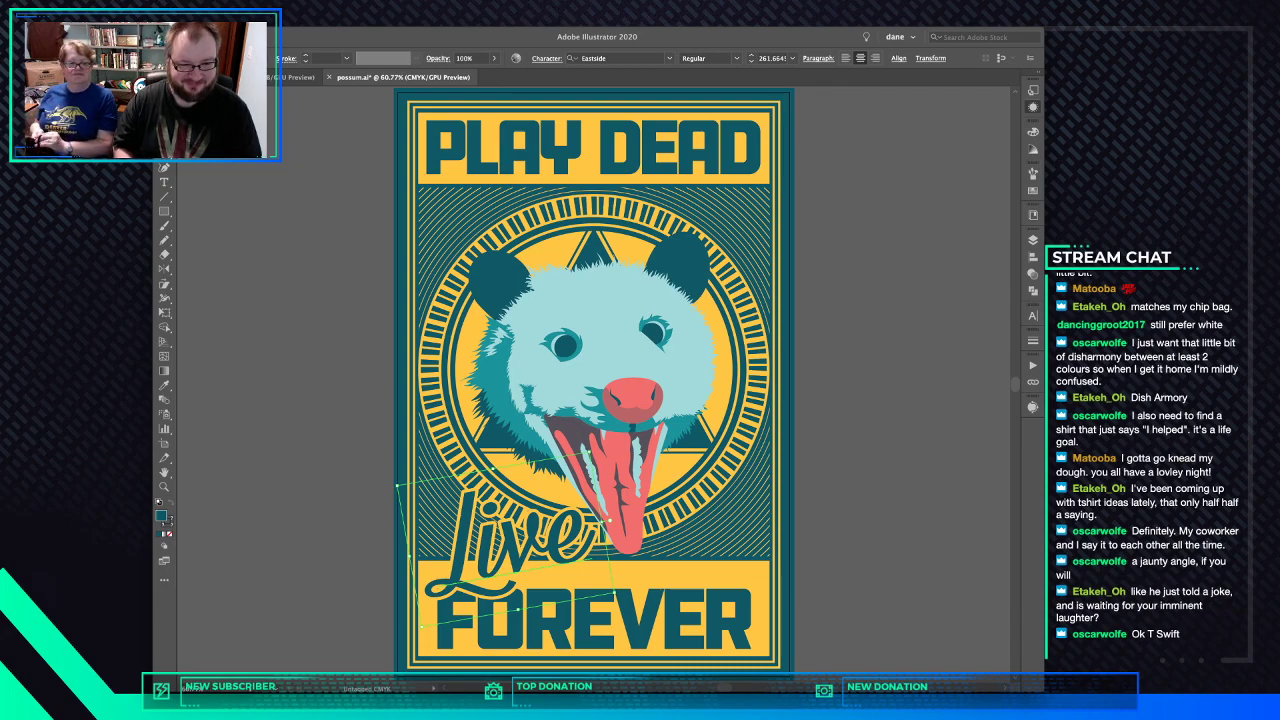
- Lower the baseline of the letters "ive" relative to the L in the "Live" lettering
{"action": "double_click", "coordinate": [546, 540]}
{"action": "left_click_drag", "start_coordinate": [476, 548], "coordinate": [592, 532]}
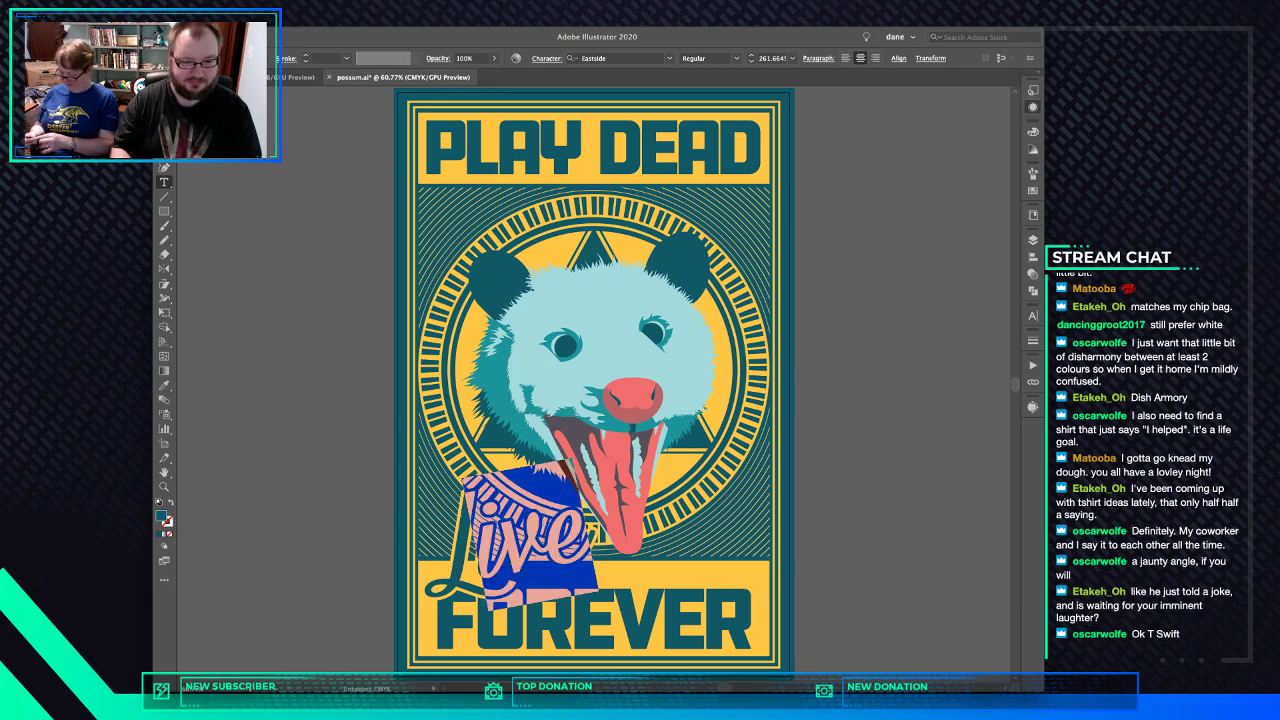
{"action": "key", "text": "alt+shift+Down"}
{"action": "key", "text": "alt+shift+Down"}
{"action": "key", "text": "alt+shift+Down"}
{"action": "key", "text": "alt+shift+Down"}
{"action": "key", "text": "alt+shift+Down"}
{"action": "key", "text": "alt+shift+Down"}
{"action": "key", "text": "alt+shift+Down"}
{"action": "key", "text": "alt+shift+Down"}
{"action": "key", "text": "alt+shift+Down"}
{"action": "key", "text": "alt+shift+Down"}
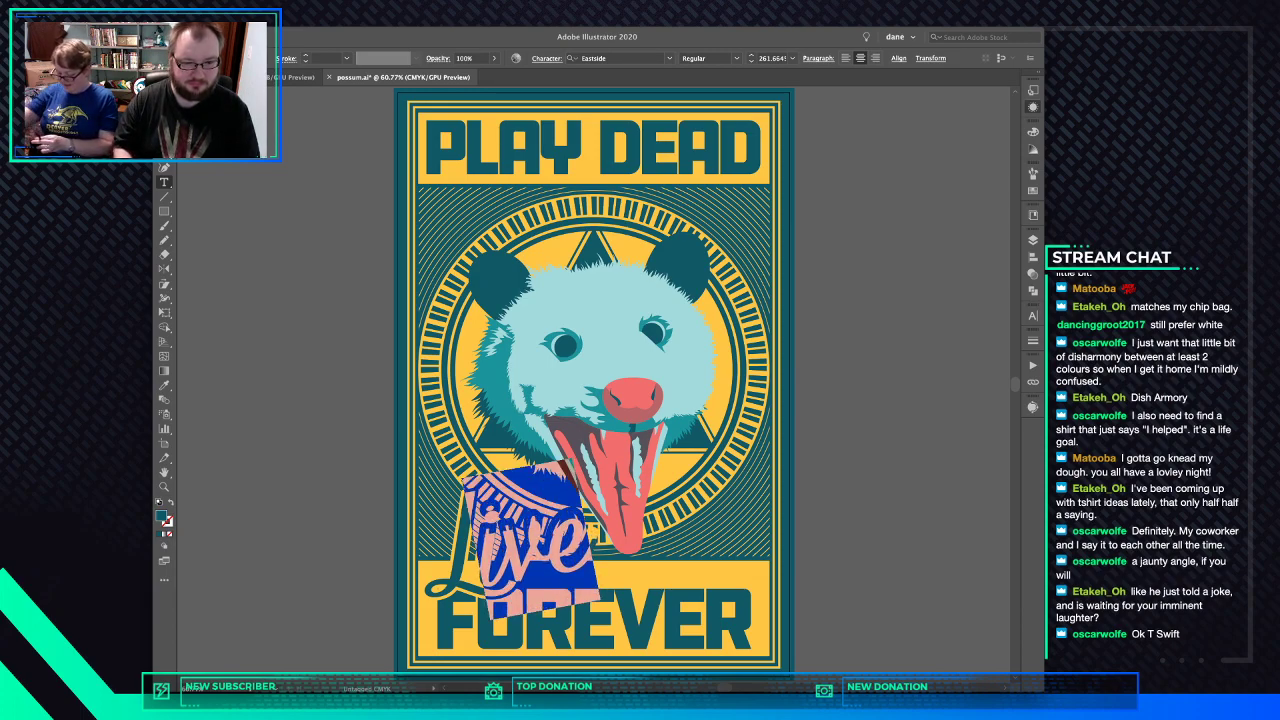
{"action": "key", "text": "Escape"}
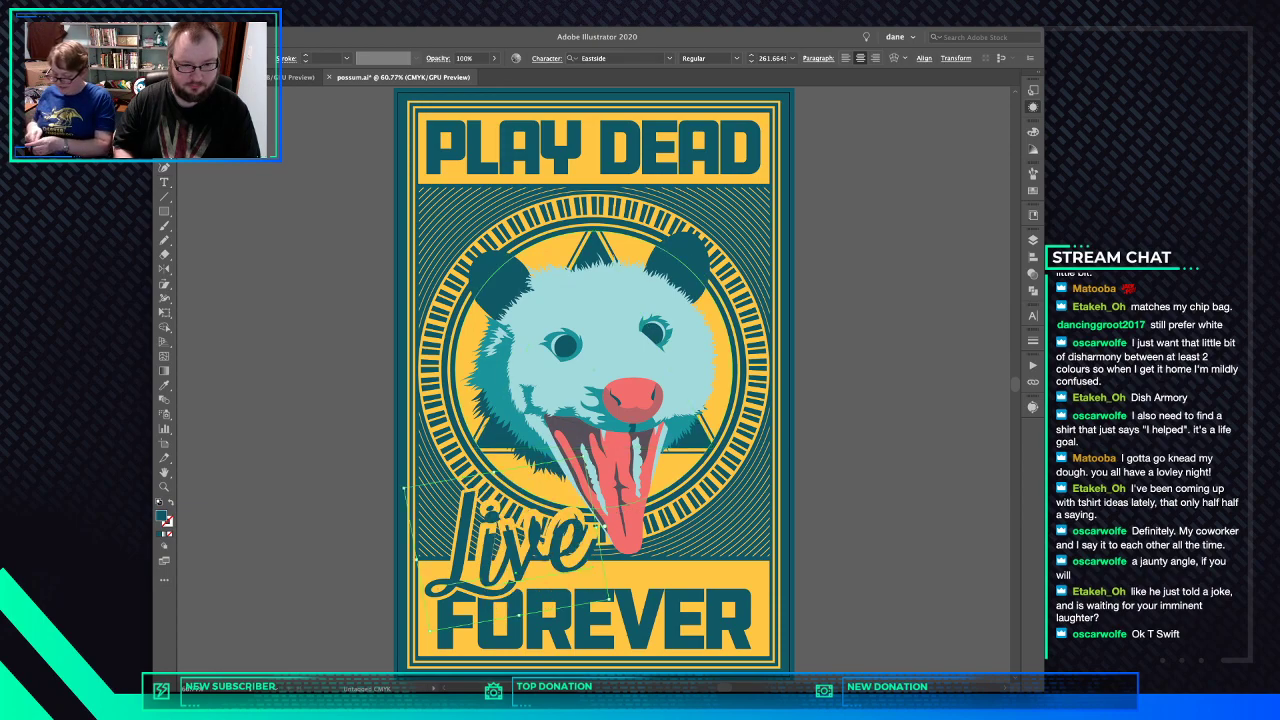
{"action": "key", "text": "t"}
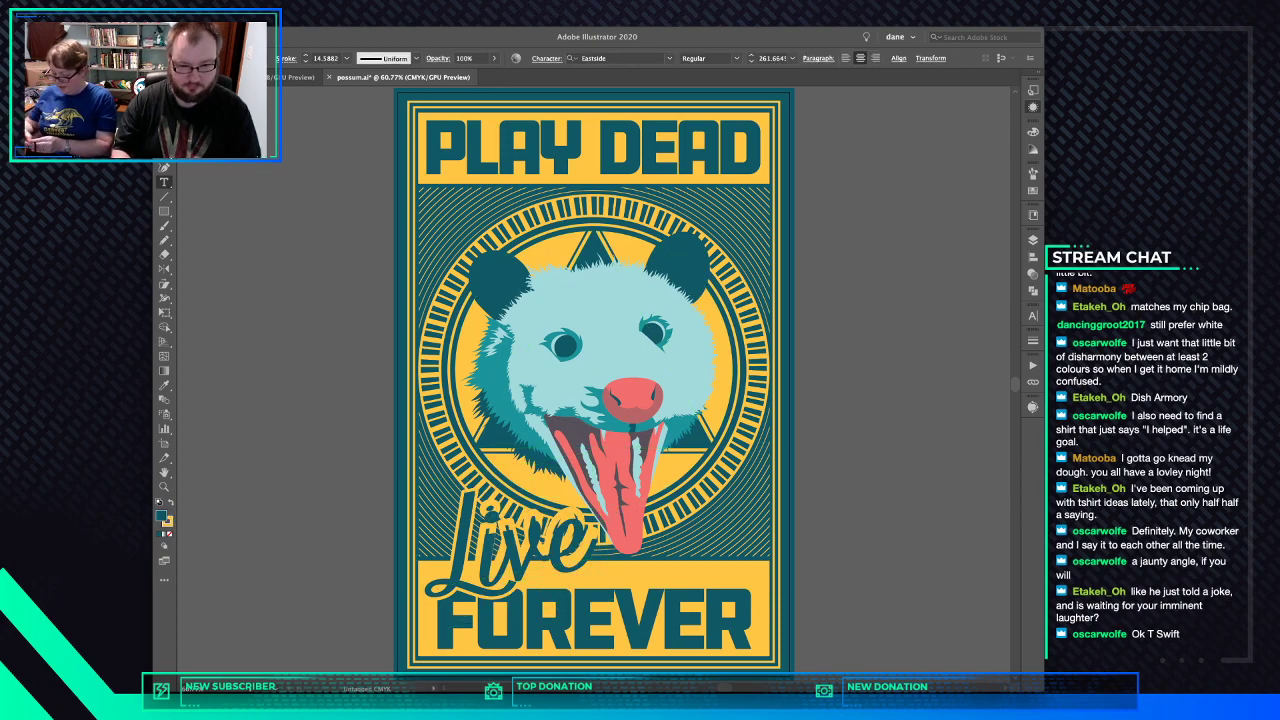
{"action": "left_click_drag", "start_coordinate": [478, 545], "coordinate": [592, 533]}
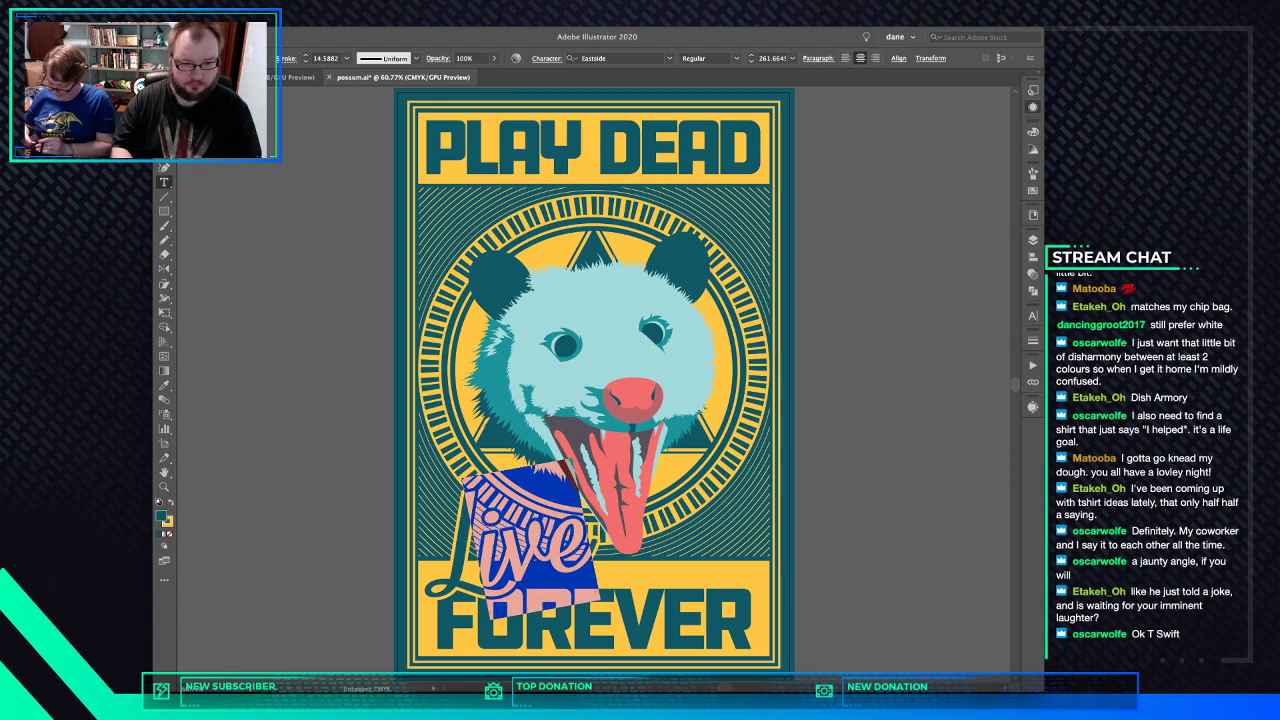
{"action": "key", "text": "Escape"}
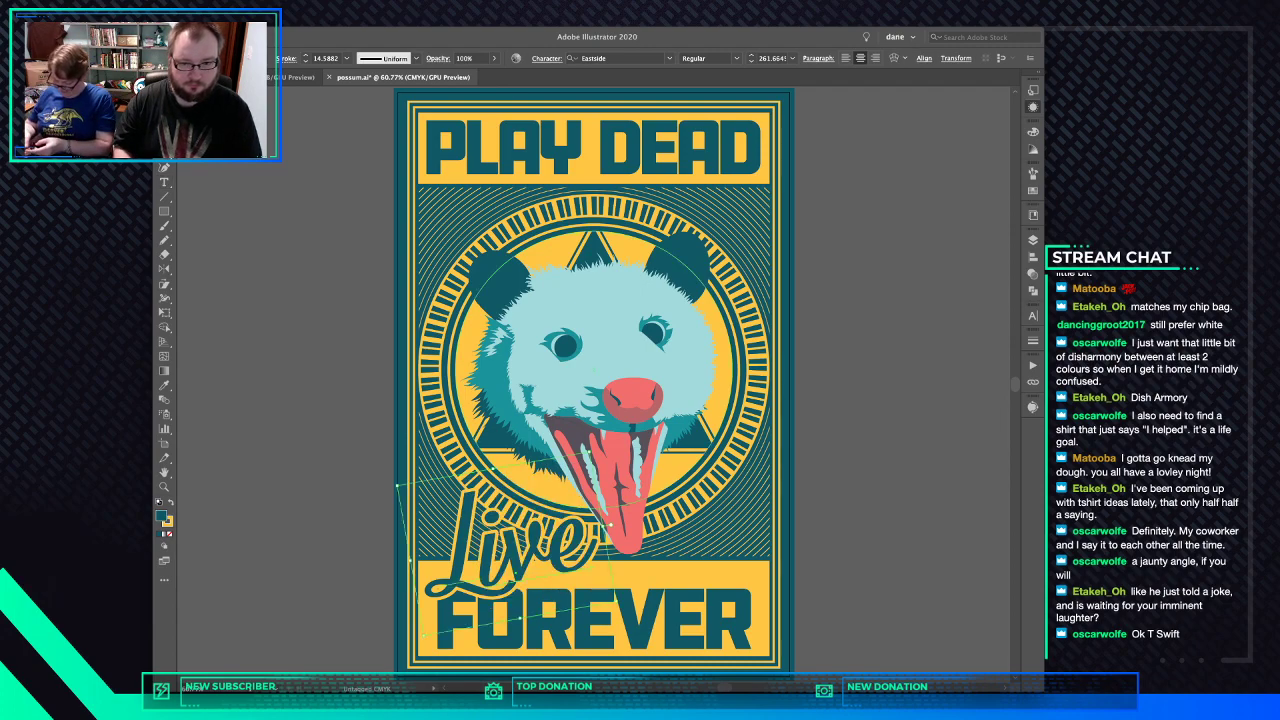
{"action": "key", "text": "super+shift+a"}
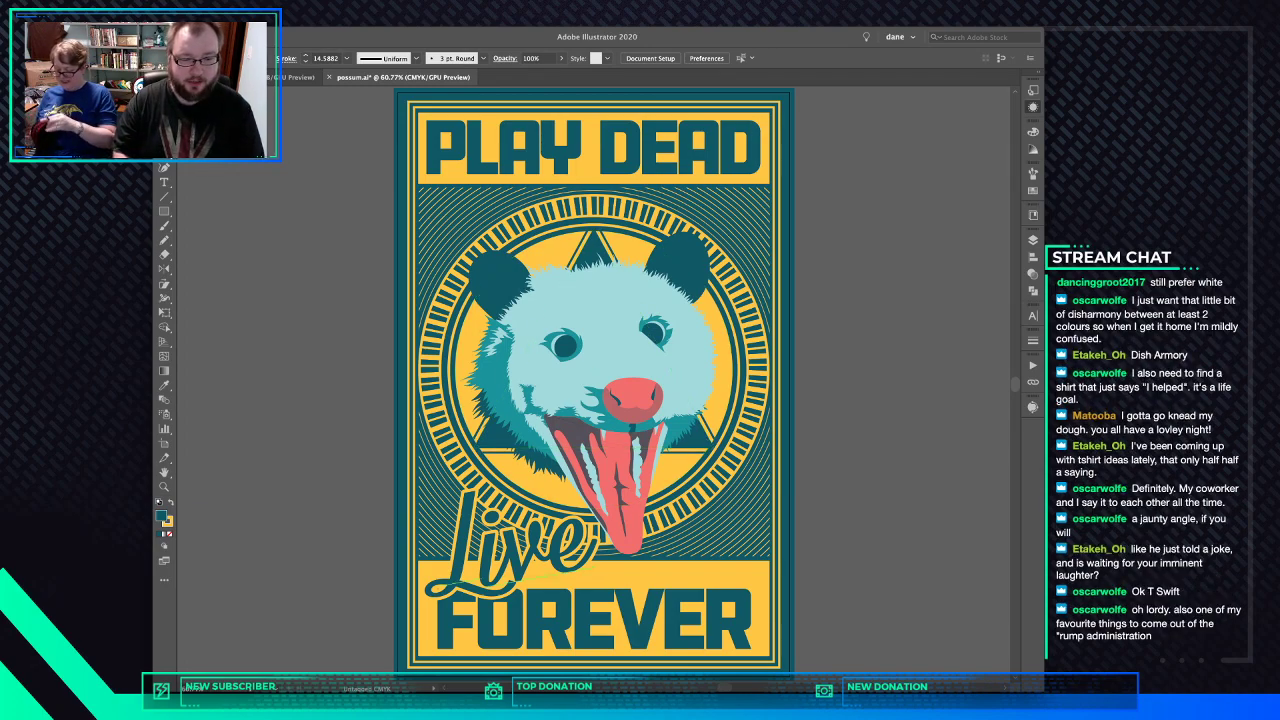
- Tighten the kerning between letters in the "Live" lettering
{"action": "key", "text": "t"}
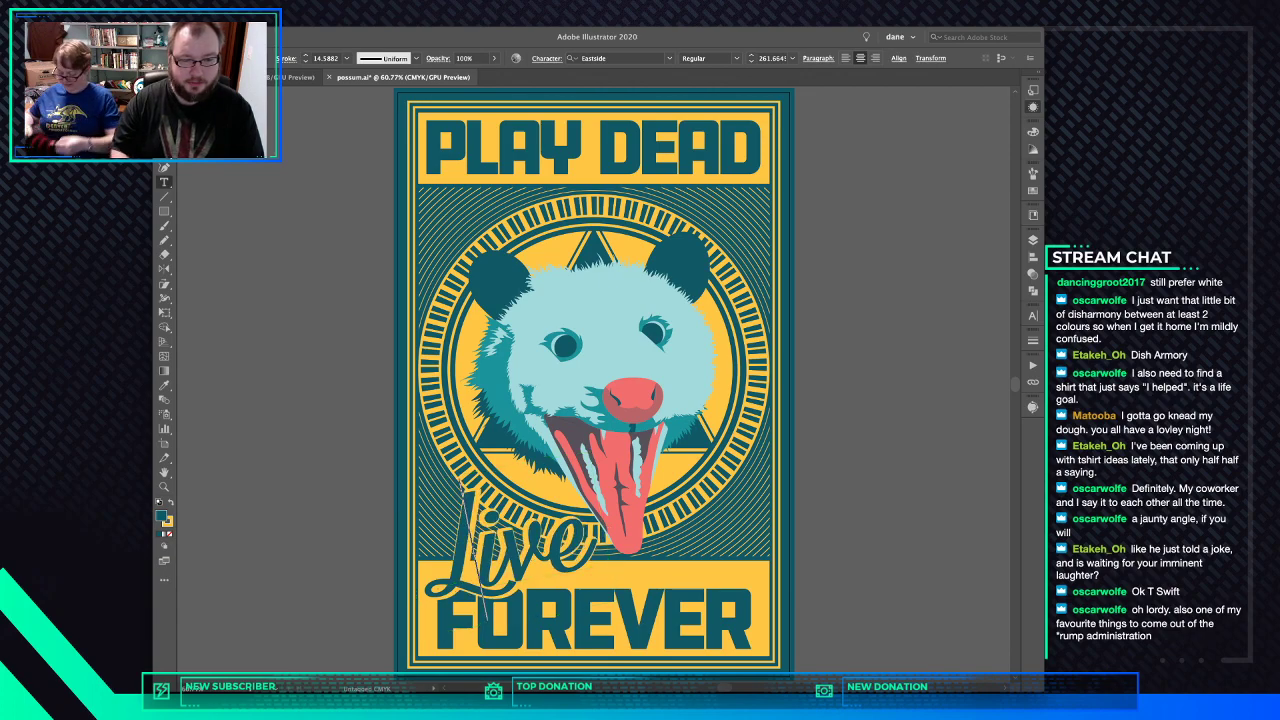
{"action": "key", "text": "Escape"}
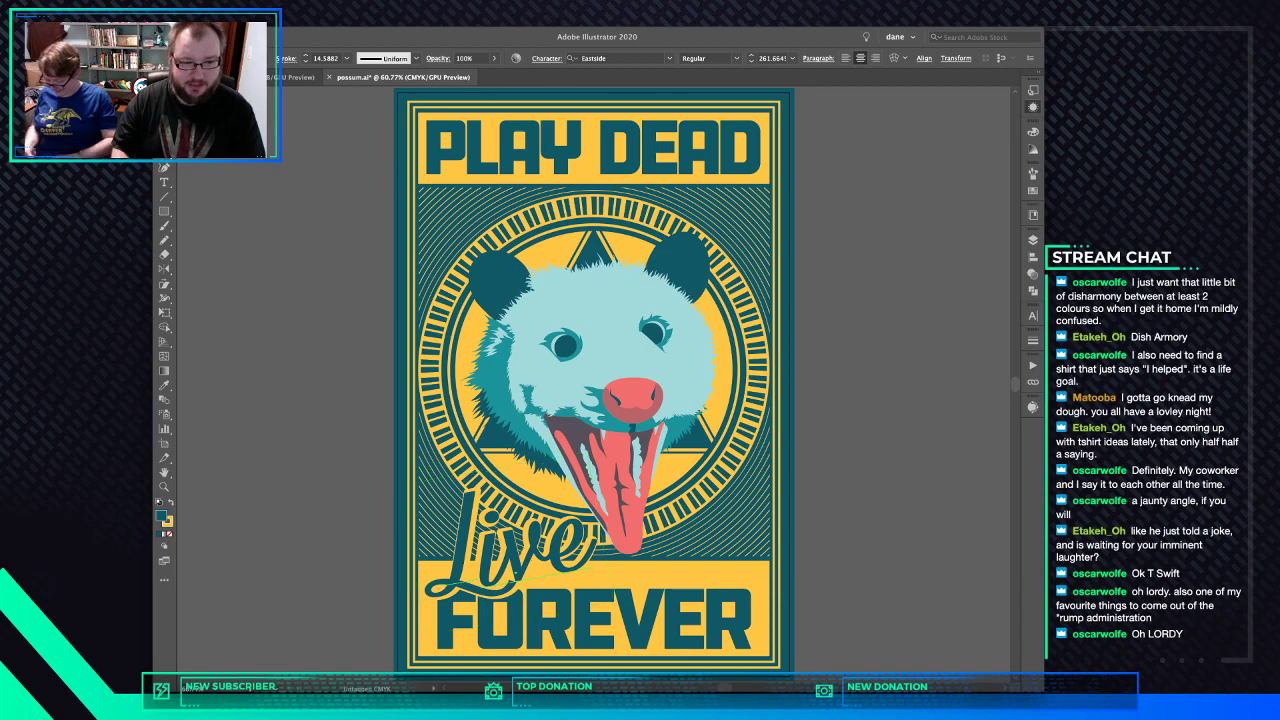
{"action": "key", "text": "ctrl+a"}
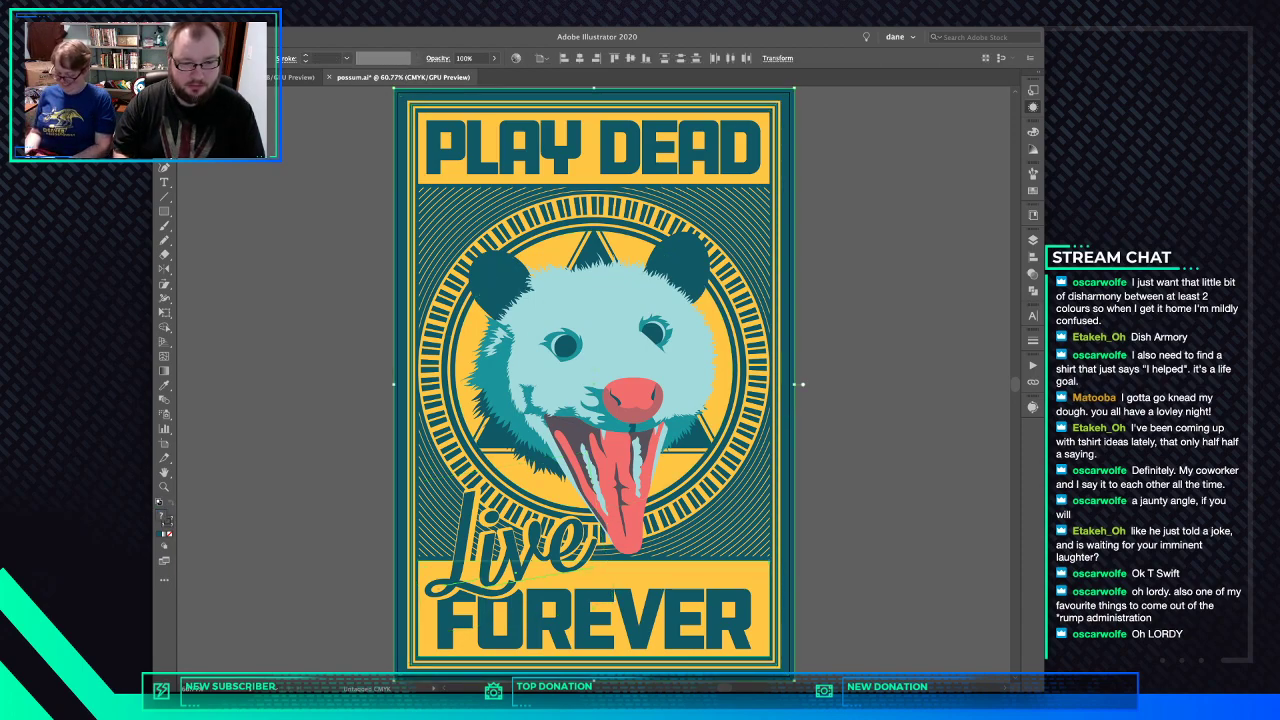
{"action": "key", "text": "ctrl+shift+a"}
{"action": "key", "text": "t"}
{"action": "key", "text": "Left"}
{"action": "key", "text": "alt+Left"}
{"action": "key", "text": "alt+Left"}
{"action": "key", "text": "Escape"}
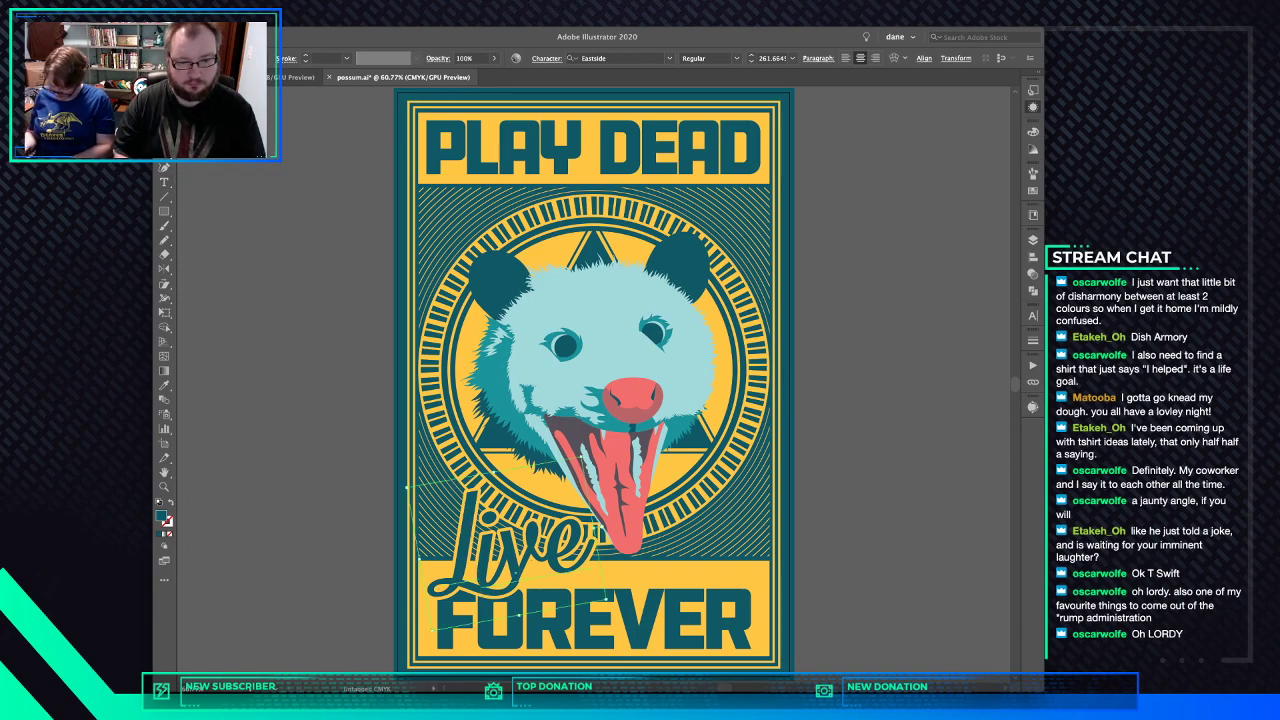
{"action": "key", "text": "super+shift+a"}
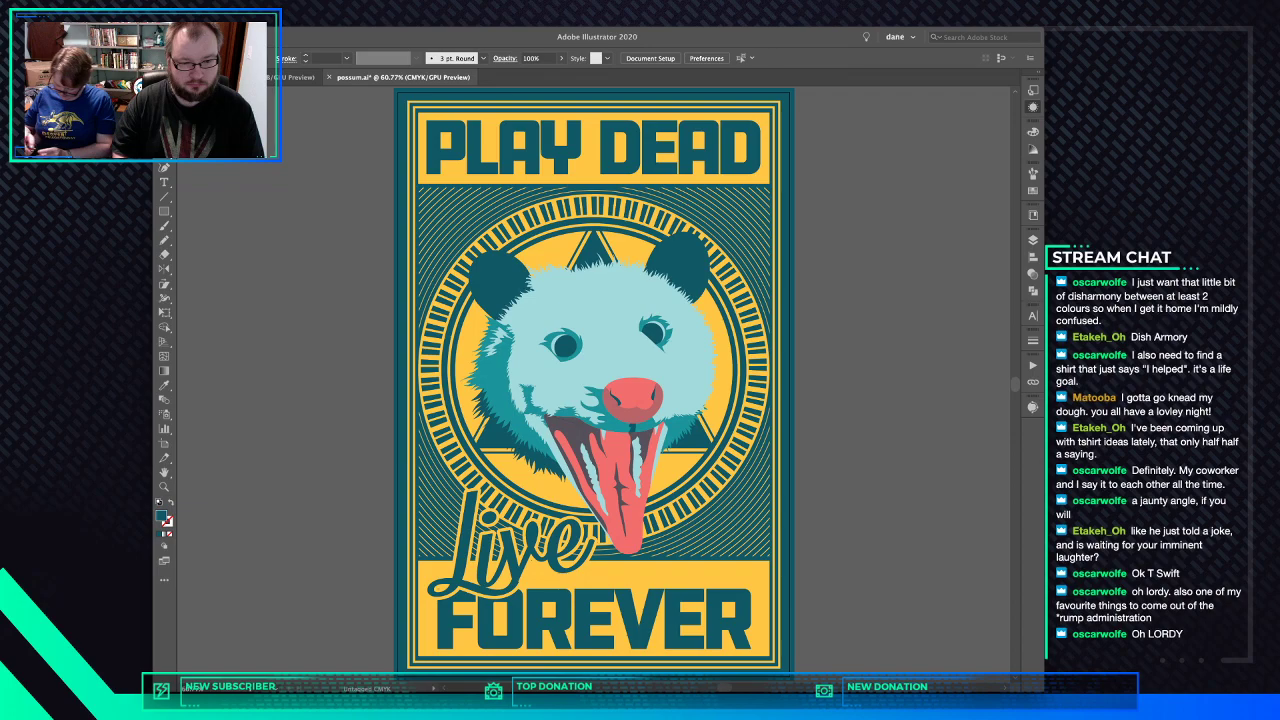
{"action": "left_click", "coordinate": [516, 573]}
{"action": "key", "text": "Escape"}
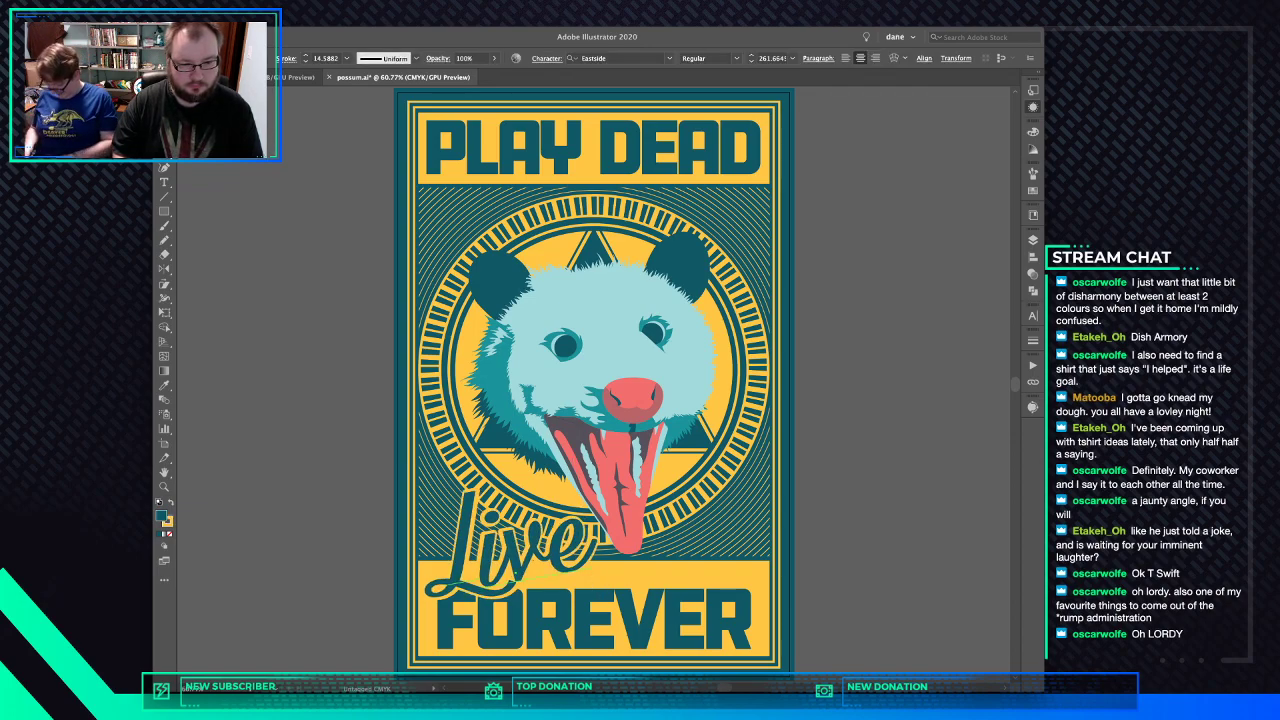
{"action": "key", "text": "super+shift+a"}
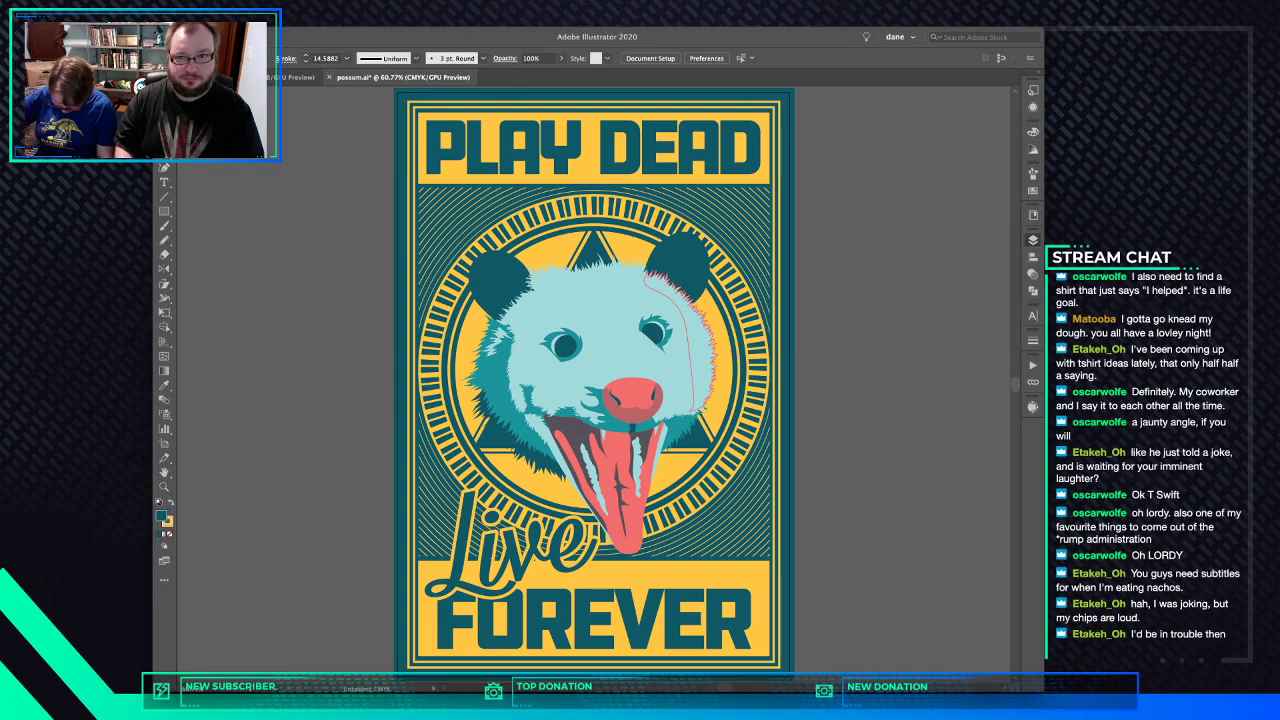
- Recolour all the light teal face and teeth shapes of the possum white
{"action": "left_click", "coordinate": [680, 312]}
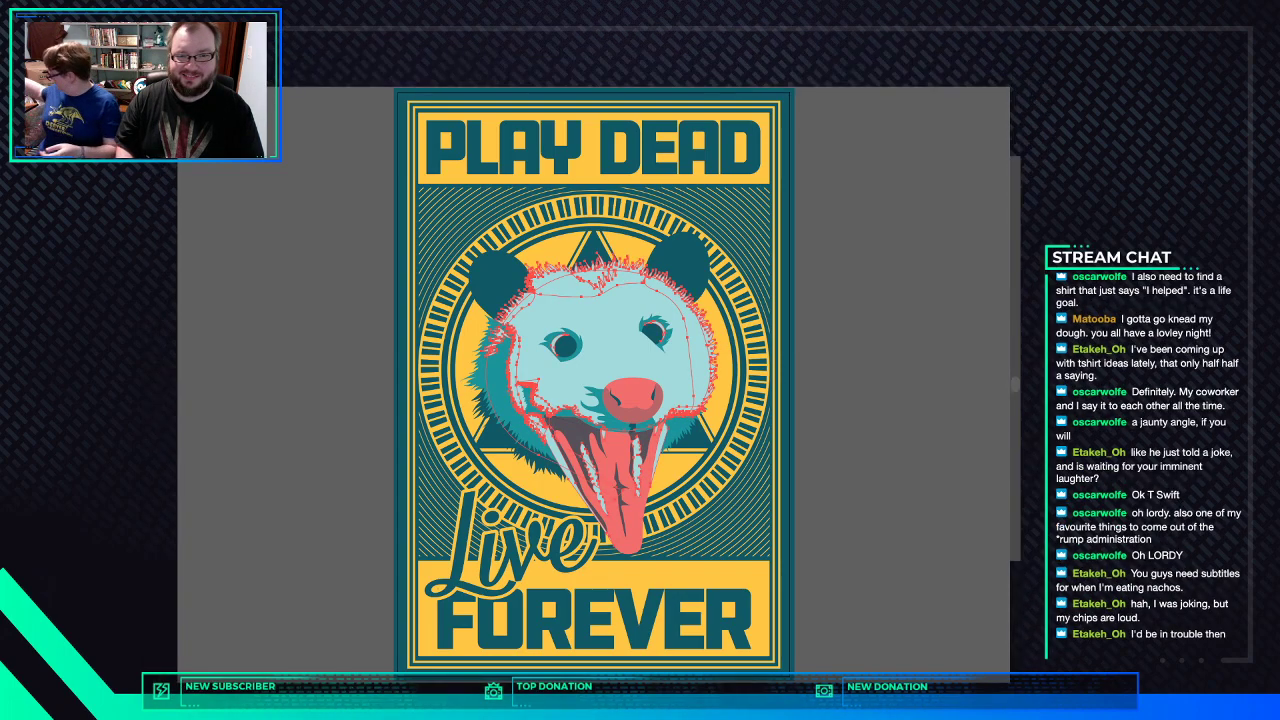
{"action": "key", "text": "super+z"}
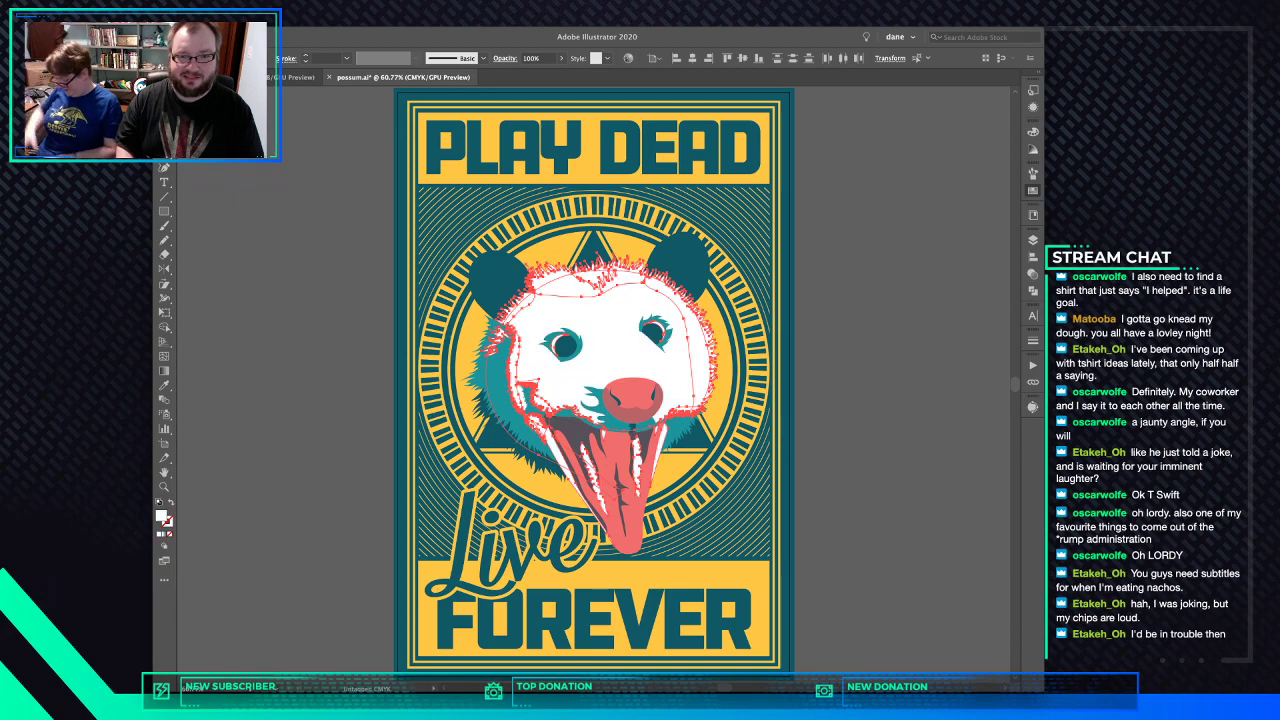
{"action": "key", "text": "super+shift+z"}
{"action": "key", "text": "super+shift+z"}
{"action": "key", "text": "super+shift+a"}
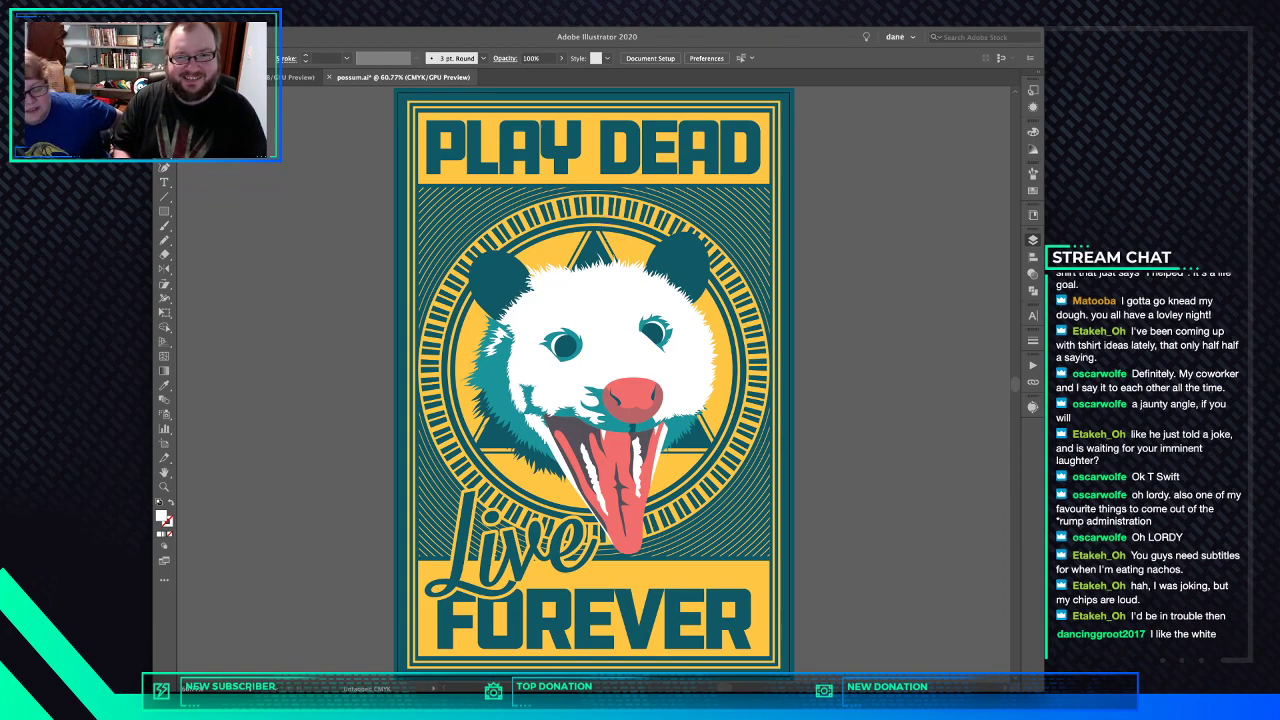
- Draw a thin crescent along the inner edge of the right-hand ear and fill it with the mid teal sampled from the cheek fur
{"action": "left_click", "coordinate": [690, 233]}
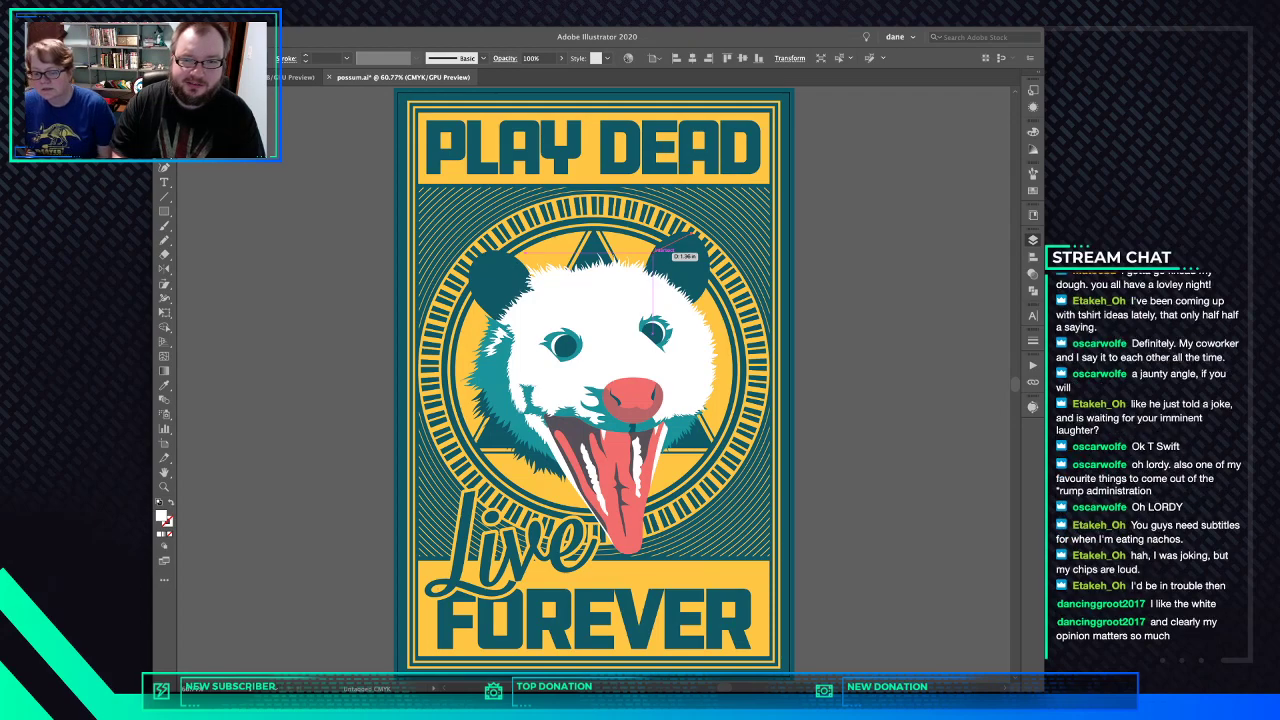
{"action": "left_click", "coordinate": [664, 249]}
{"action": "left_click_drag", "start_coordinate": [668, 245], "coordinate": [694, 234]}
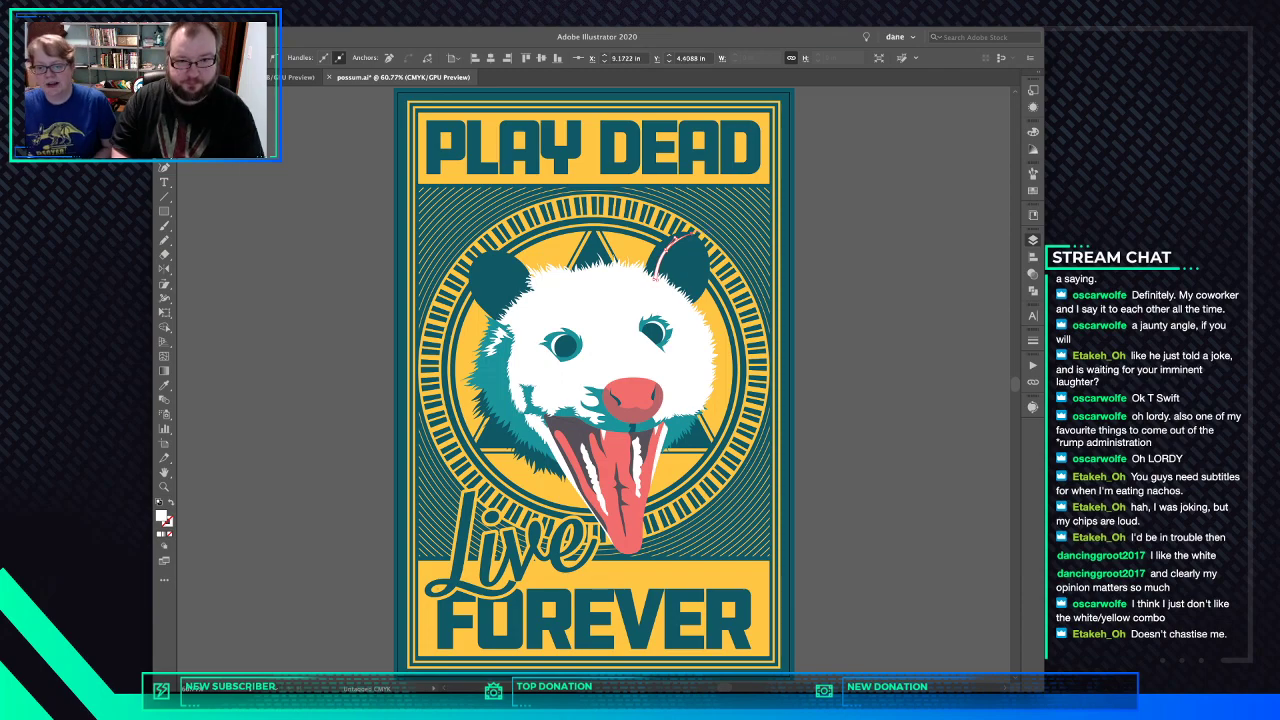
{"action": "key", "text": "i"}
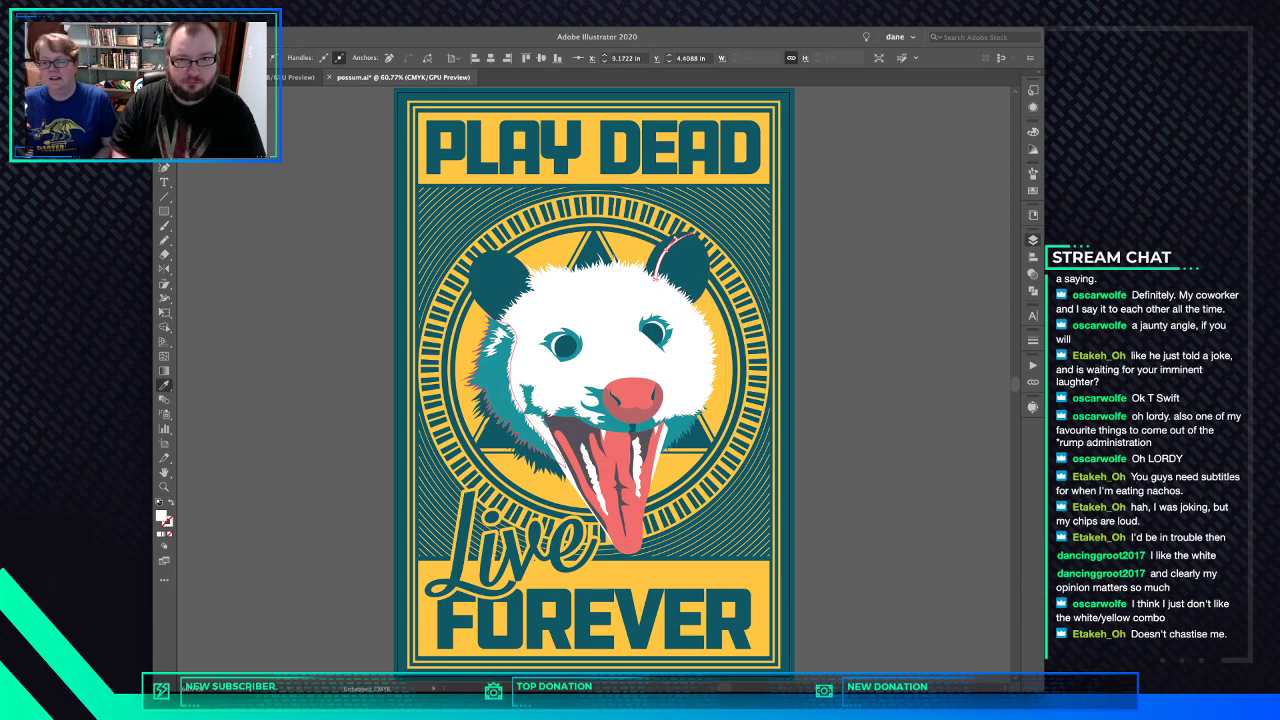
{"action": "left_click", "coordinate": [500, 390]}
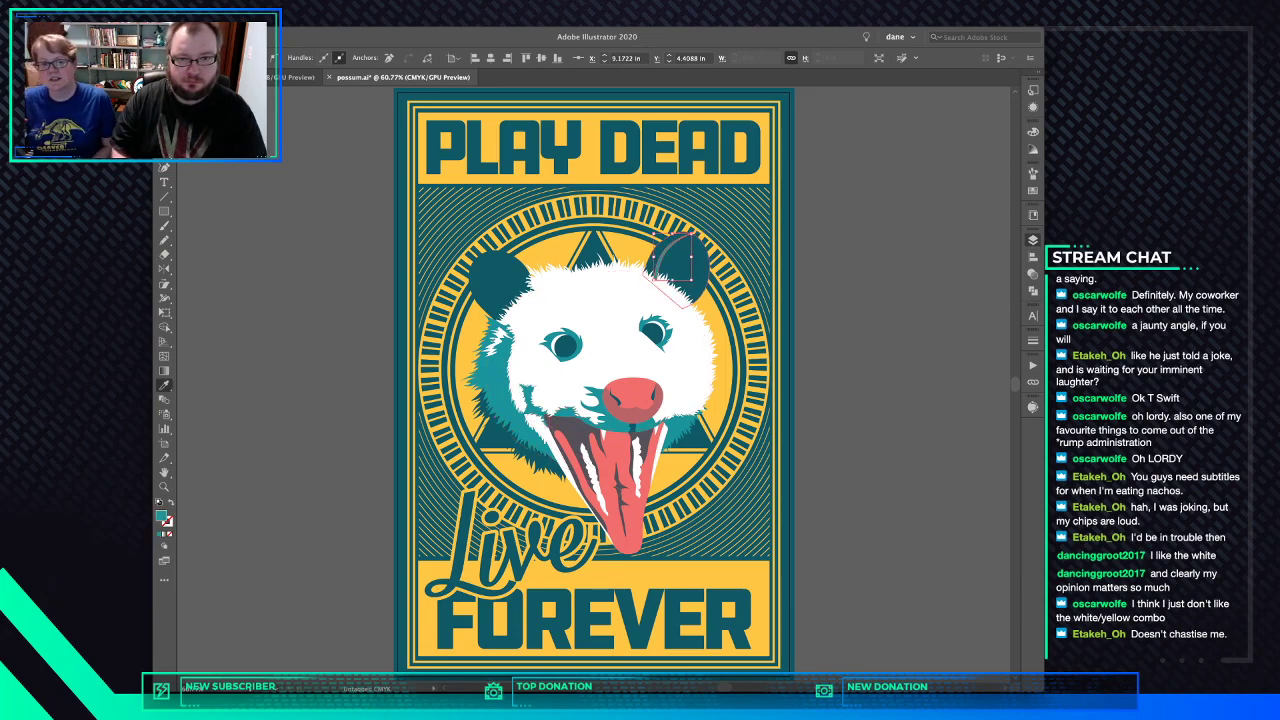
- Cut the teal crescent and paste it in place directly in front of the right-hand ear shape
{"action": "key", "text": "Delete"}
{"action": "left_click", "coordinate": [682, 262], "text": "super"}
{"action": "key", "text": "v"}
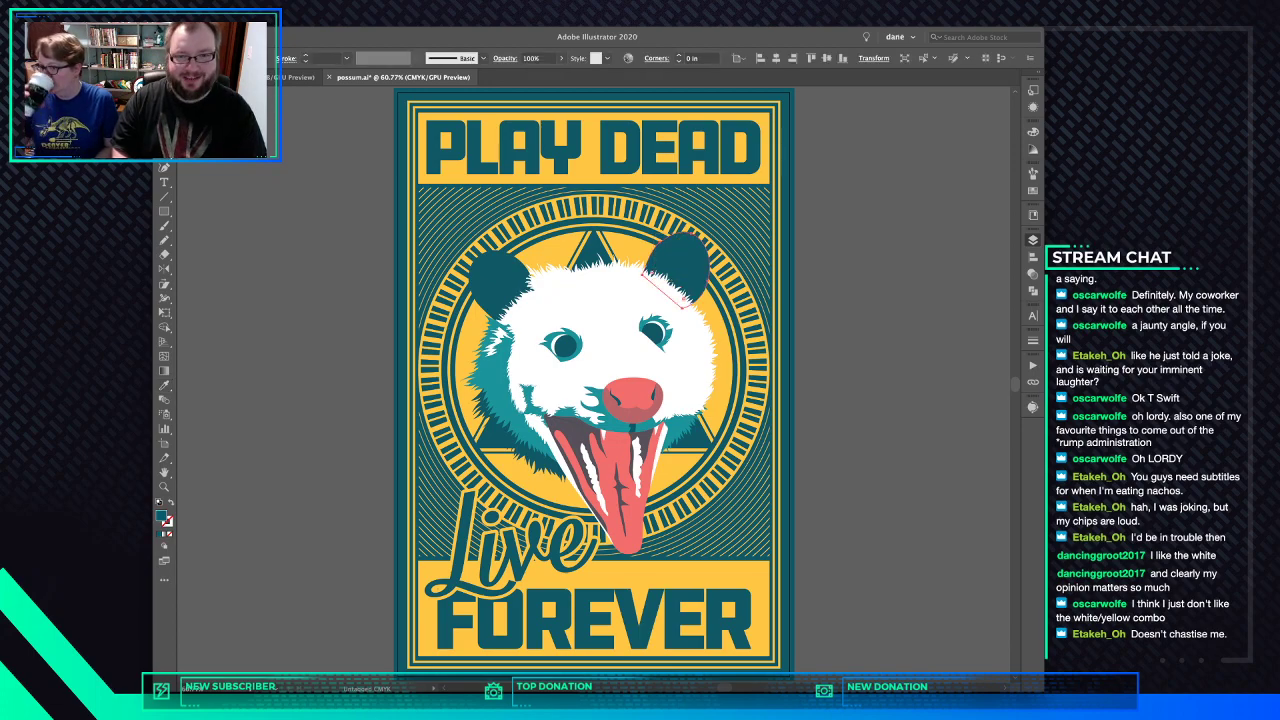
{"action": "key", "text": "super+f"}
{"action": "key", "text": "super+shift+a"}
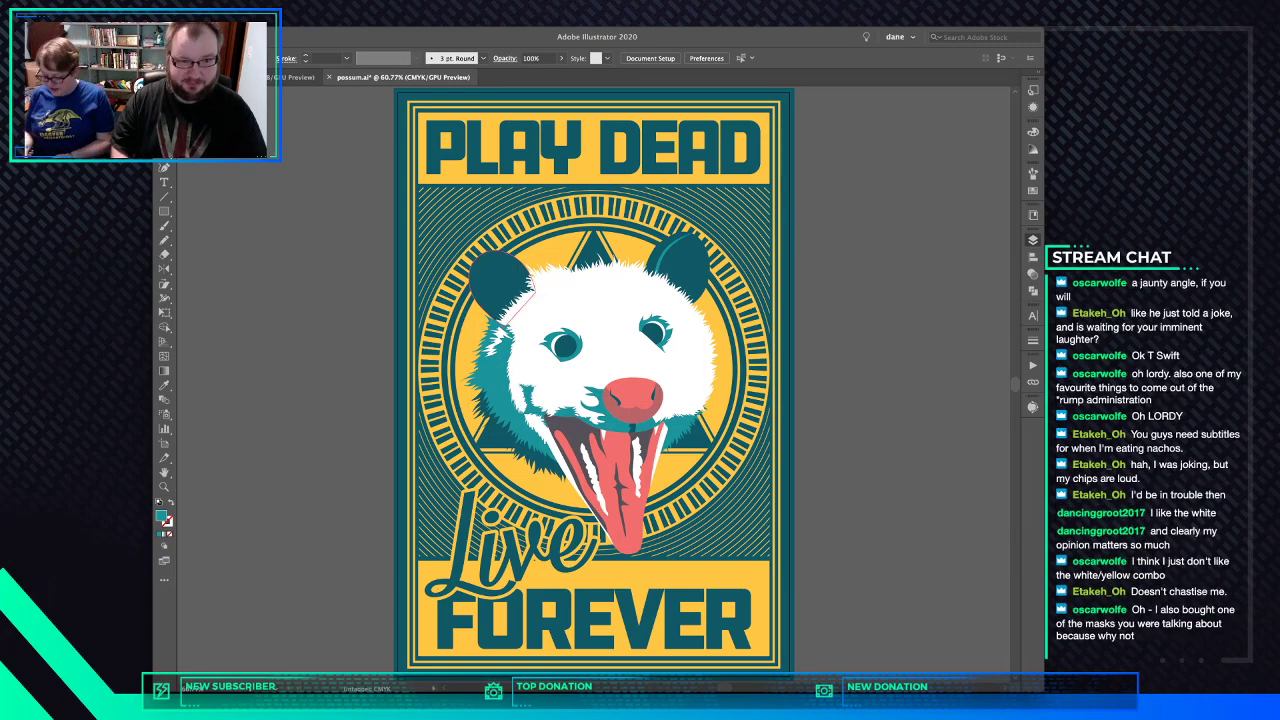
- Shift the left-hand ear slightly inward toward the possum's head
{"action": "left_click", "coordinate": [528, 289]}
{"action": "key", "text": "v"}
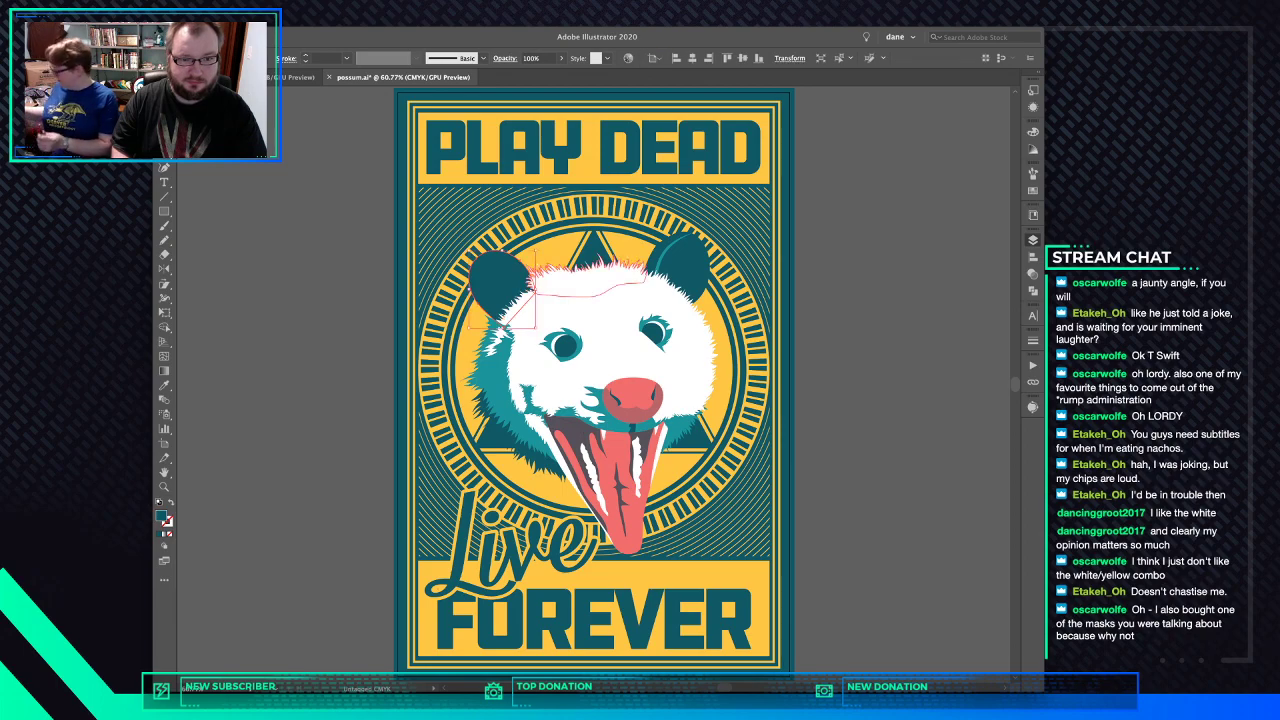
{"action": "left_click_drag", "start_coordinate": [536, 289], "coordinate": [540, 288]}
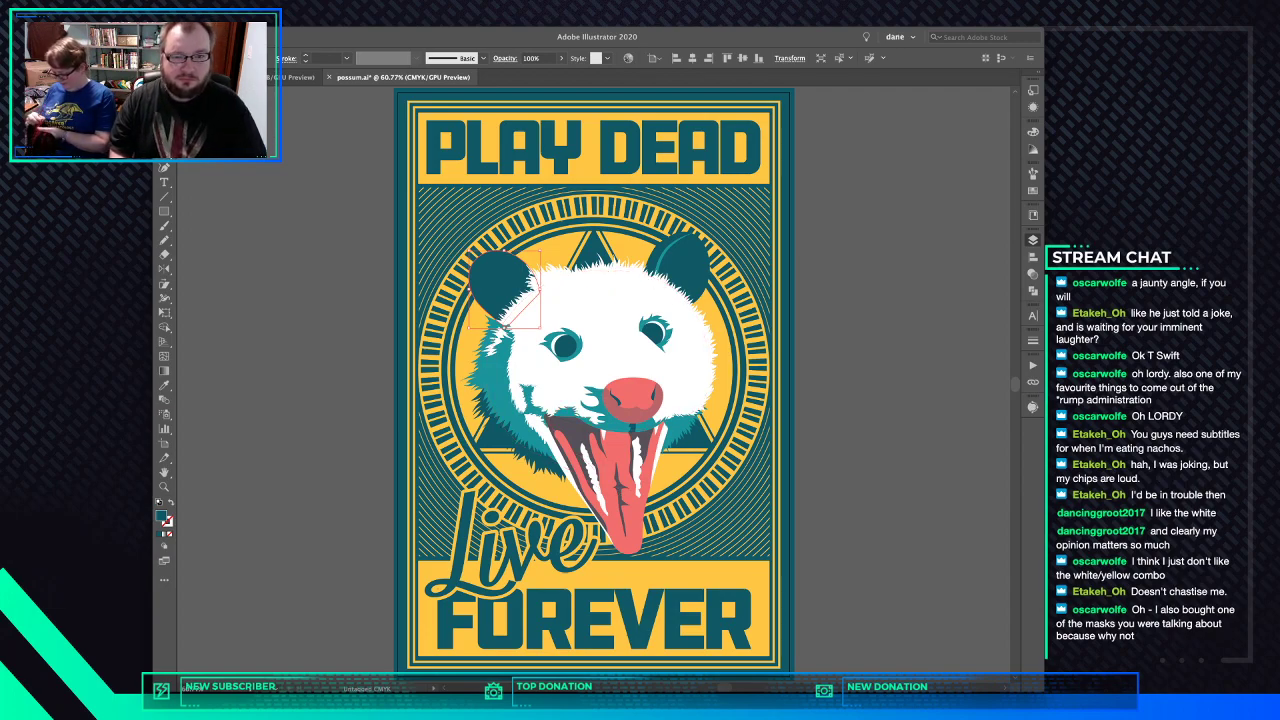
{"action": "key", "text": "super+shift+a"}
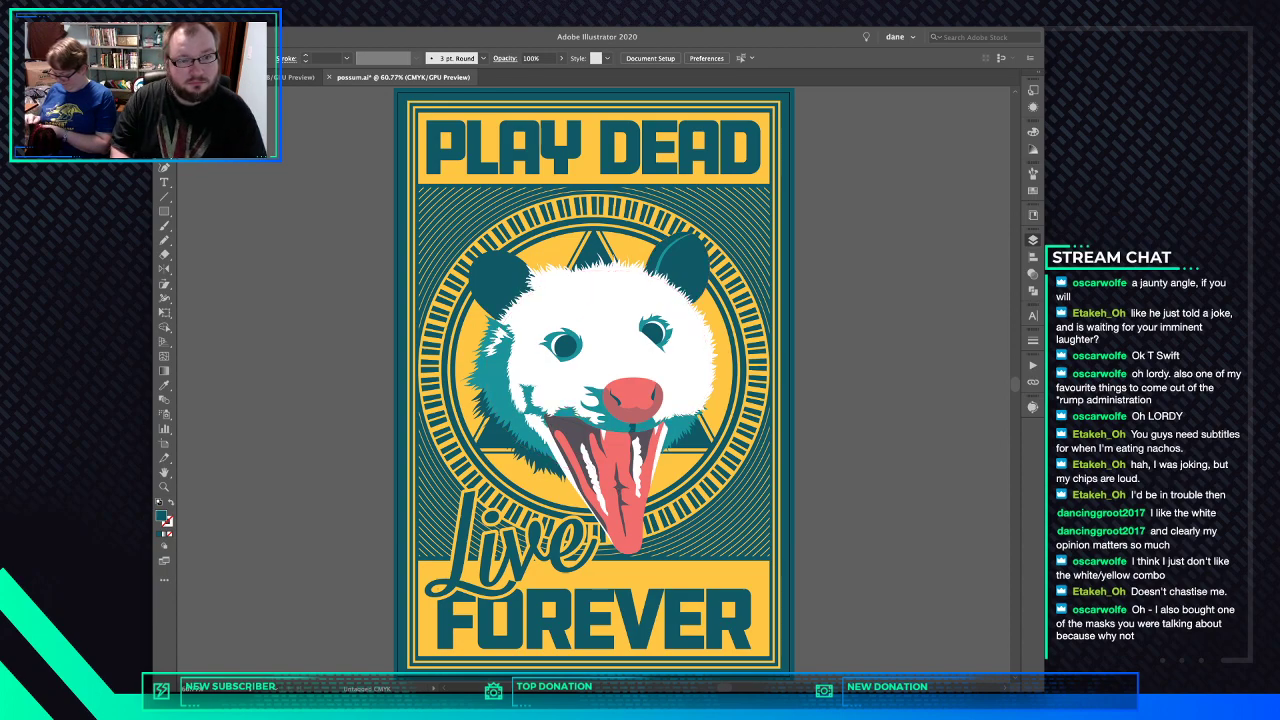
- Draw a highlight shape along the inner side of the left-hand ear and fill it with the mid teal fur colour
{"action": "left_click", "coordinate": [485, 252]}
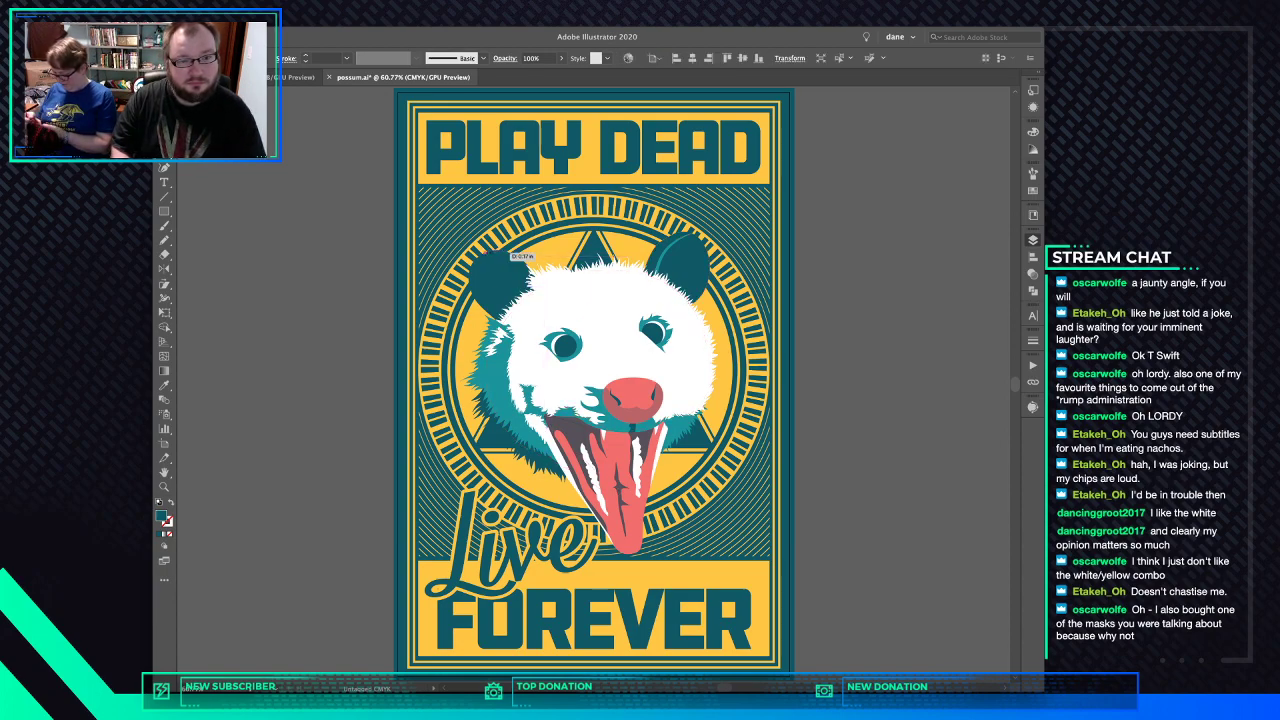
{"action": "left_click", "coordinate": [525, 268]}
{"action": "left_click", "coordinate": [514, 285]}
{"action": "left_click", "coordinate": [531, 301]}
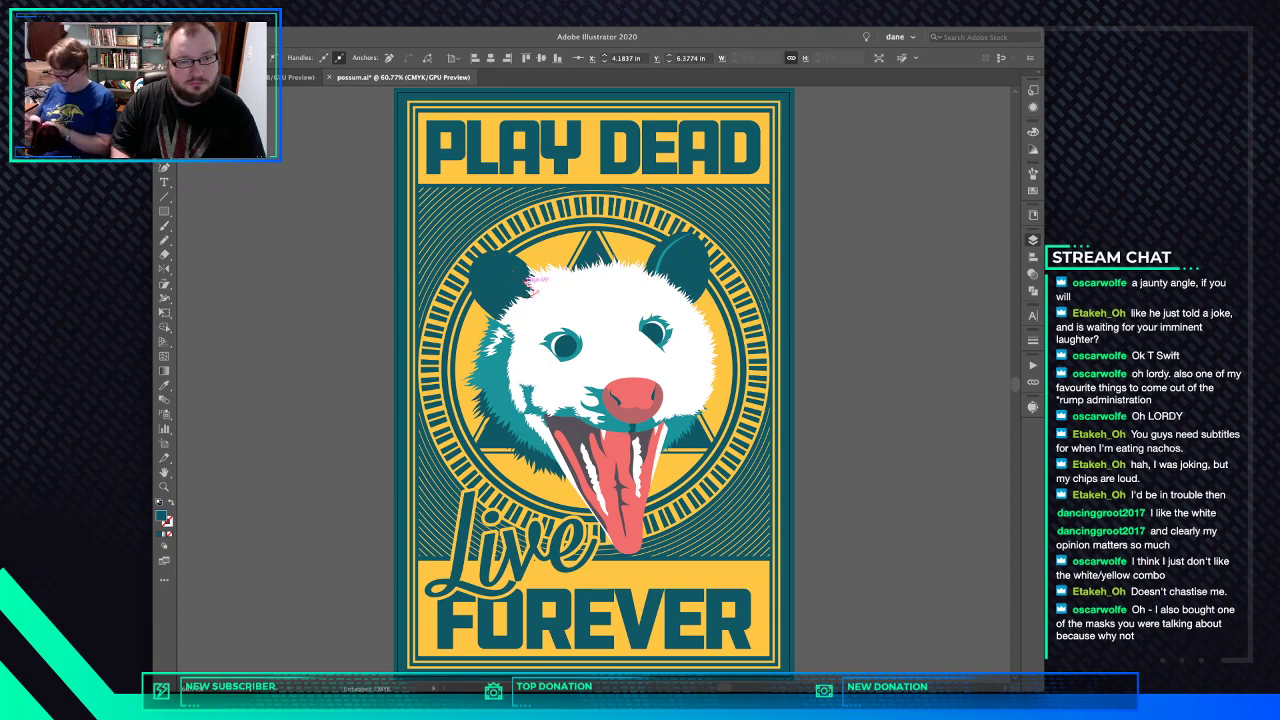
{"action": "left_click_drag", "start_coordinate": [548, 270], "coordinate": [536, 263]}
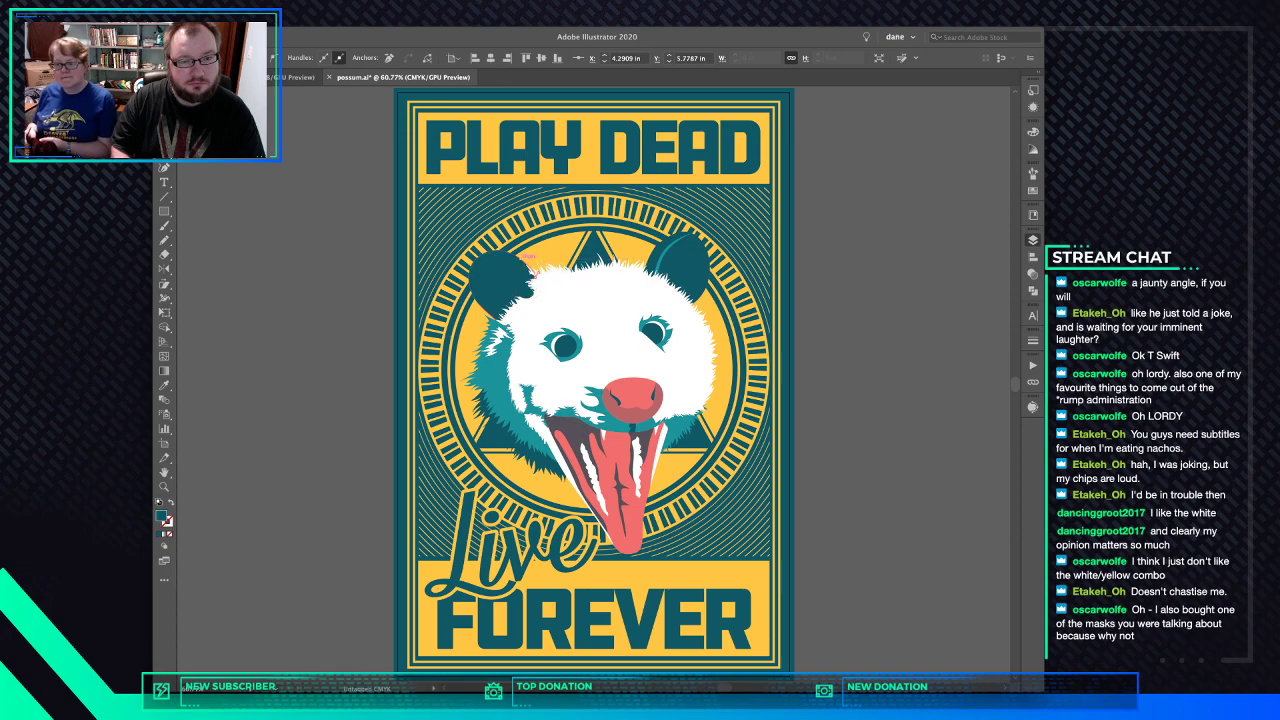
{"action": "key", "text": "ctrl+z"}
{"action": "key", "text": "ctrl+shift+z"}
{"action": "left_click", "coordinate": [522, 261]}
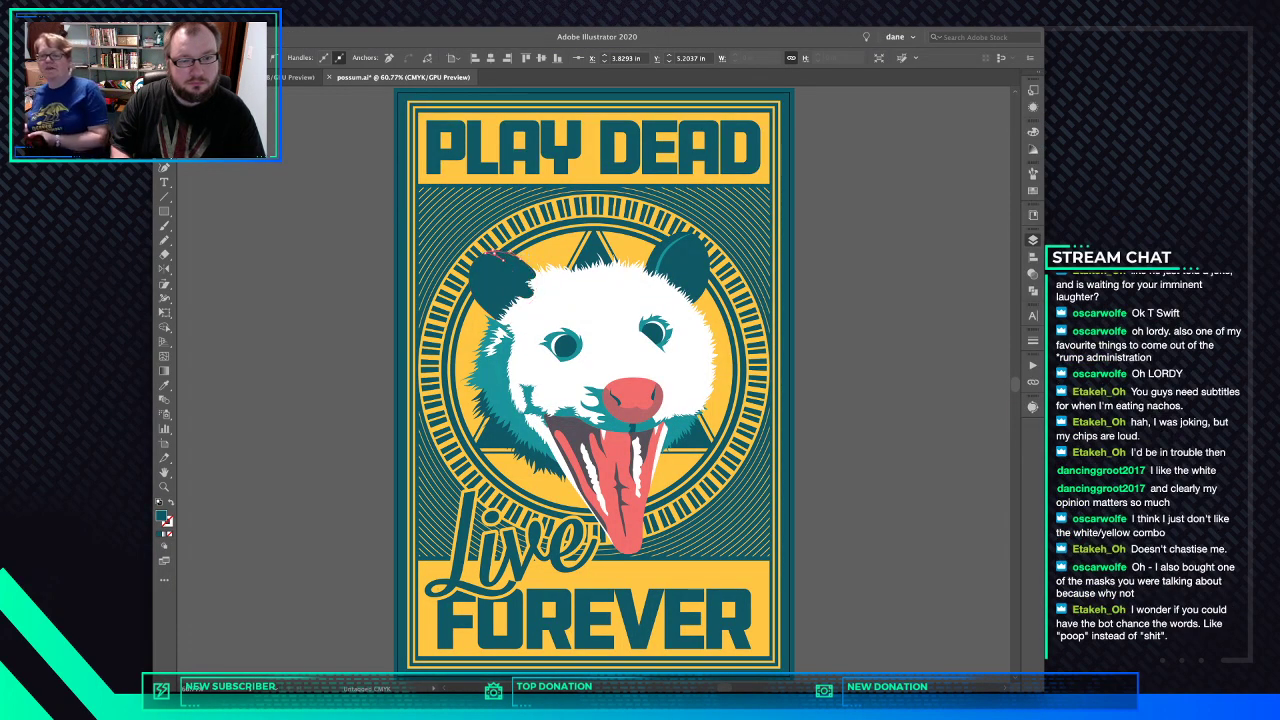
{"action": "left_click", "coordinate": [488, 254]}
{"action": "key", "text": "i"}
{"action": "left_click", "coordinate": [501, 326]}
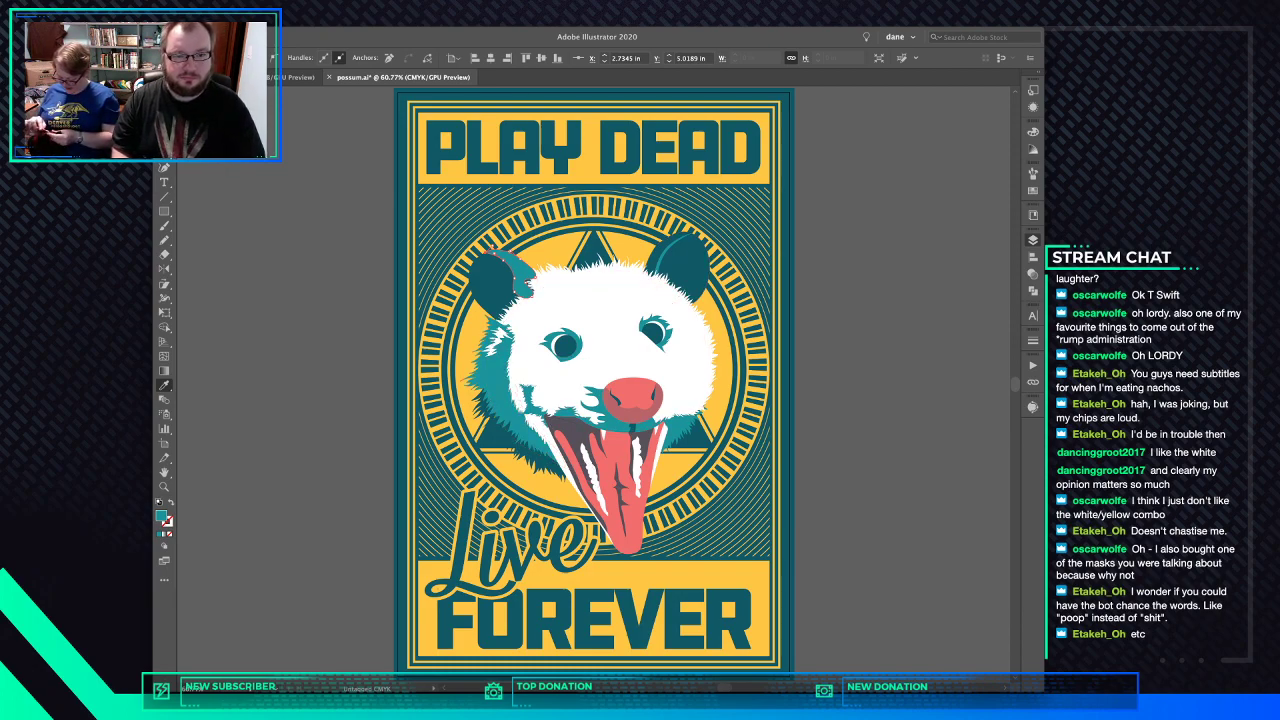
{"action": "key", "text": "ctrl+shift+a"}
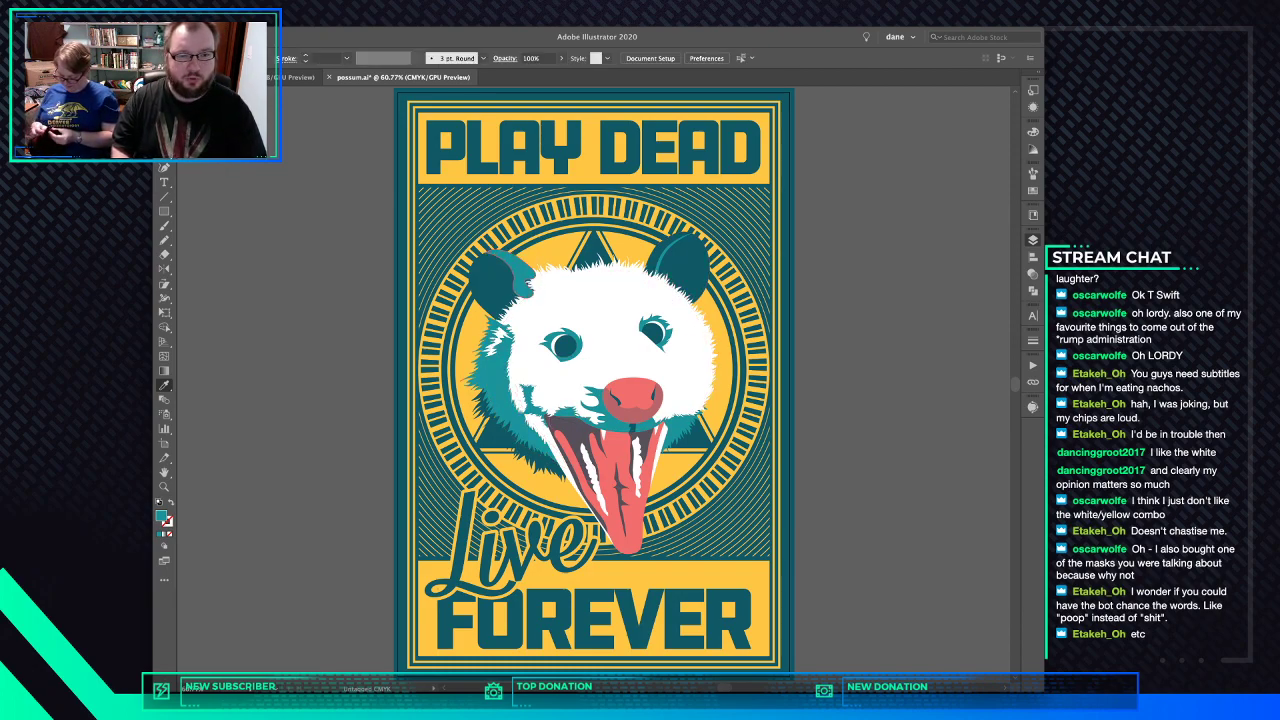
- Try pasting the highlight in front of the left-hand ear behind the white fur, and undo the highlight
{"action": "left_click", "coordinate": [518, 275], "text": "ctrl"}
{"action": "key", "text": "Delete"}
{"action": "key", "text": "v"}
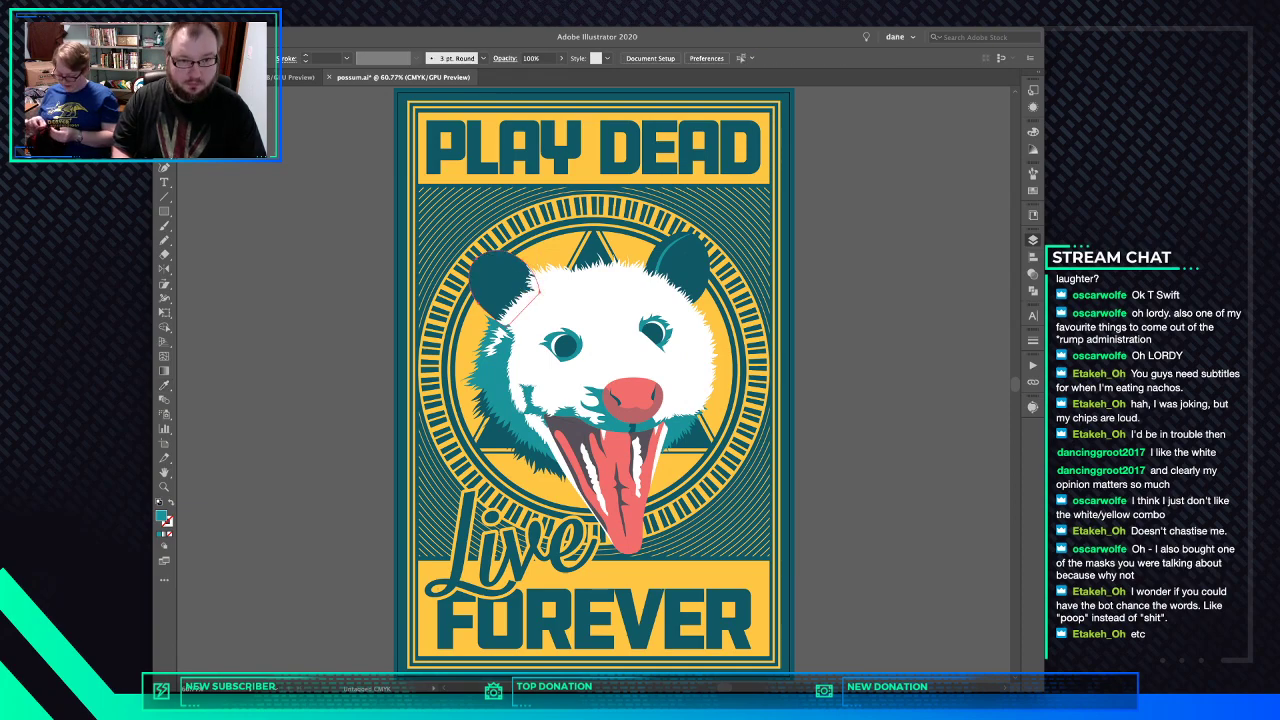
{"action": "left_click", "coordinate": [500, 284]}
{"action": "key", "text": "ctrl+z"}
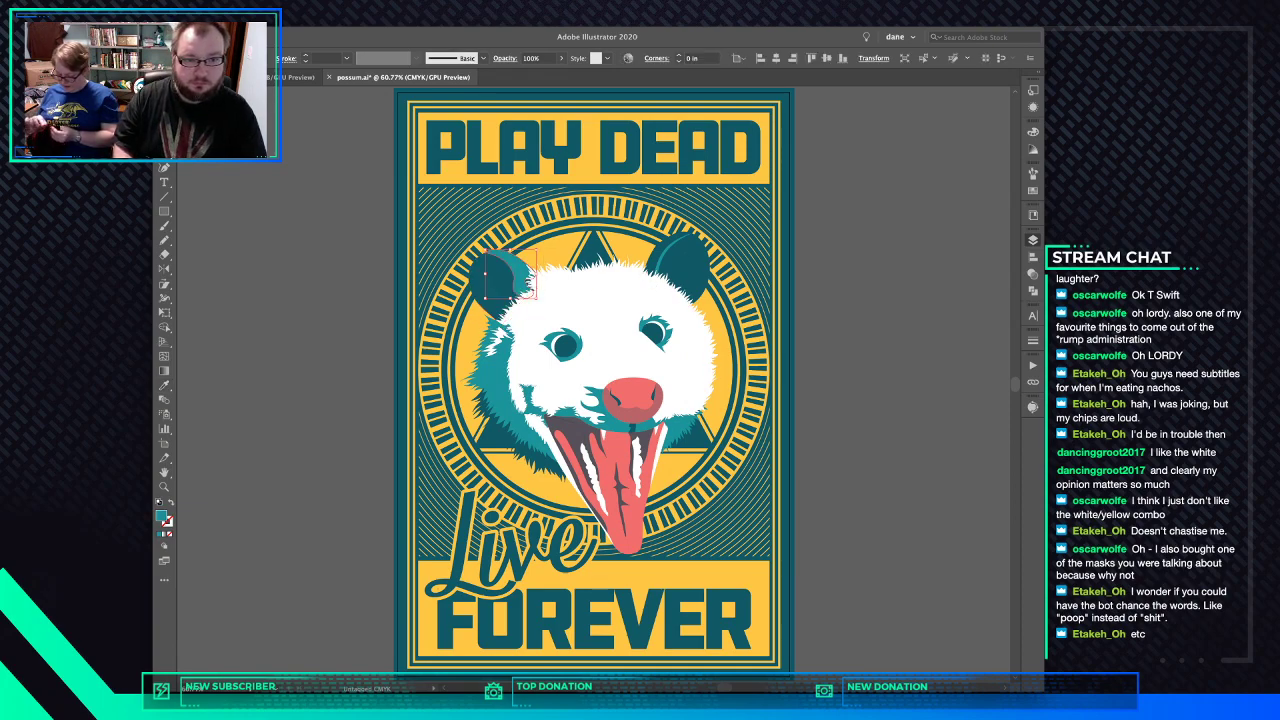
{"action": "key", "text": "super+shift+a"}
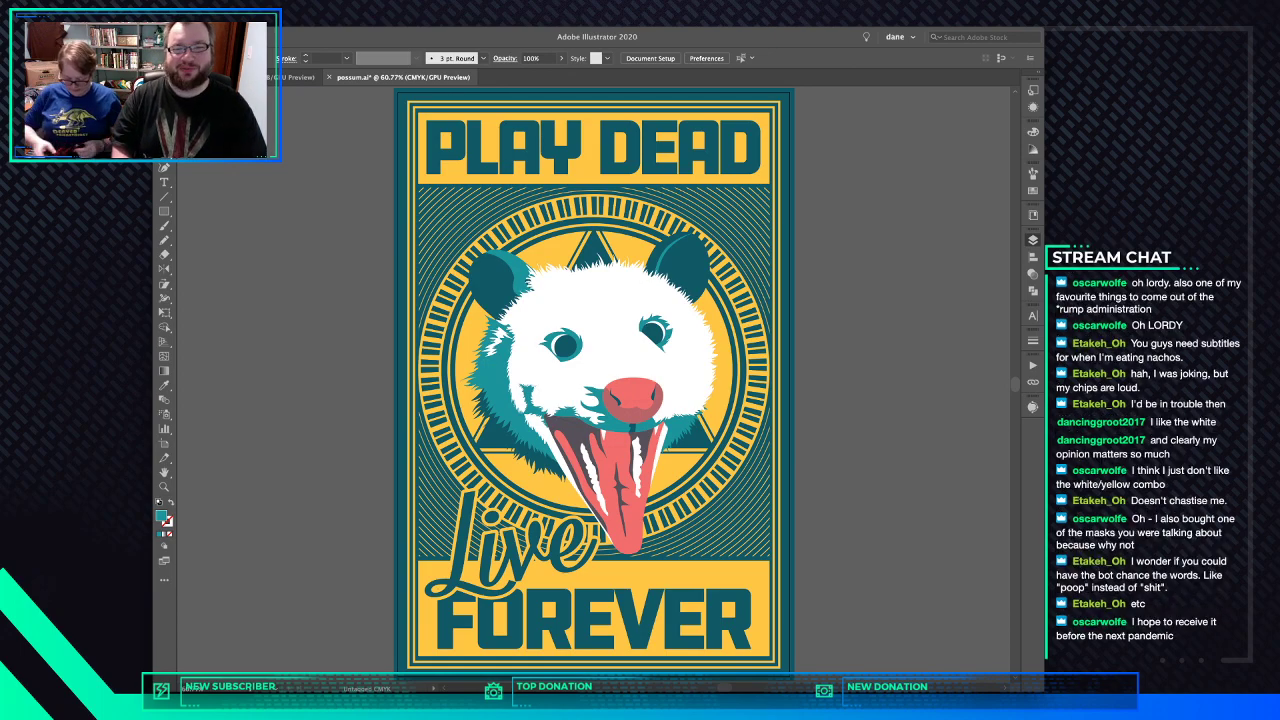
{"action": "key", "text": "super+z"}
{"action": "key", "text": "a"}
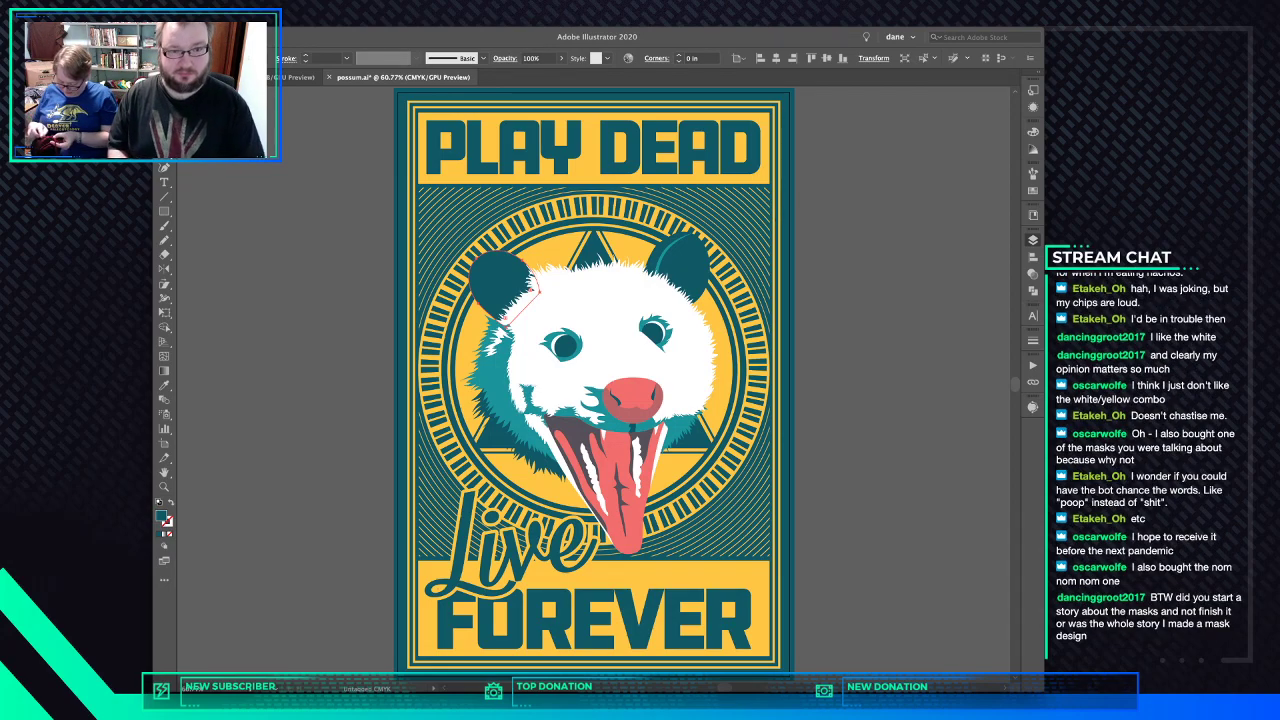
- Redraw a curved highlight on the inner part of the left-hand ear and fill it with the mid teal sampled from the fur
{"action": "key", "text": "p"}
{"action": "key", "text": "super+shift+a"}
{"action": "left_click", "coordinate": [481, 252]}
{"action": "left_click_drag", "start_coordinate": [498, 256], "coordinate": [467, 257]}
{"action": "left_click", "coordinate": [509, 315]}
{"action": "key", "text": "i"}
{"action": "left_click", "coordinate": [488, 416]}
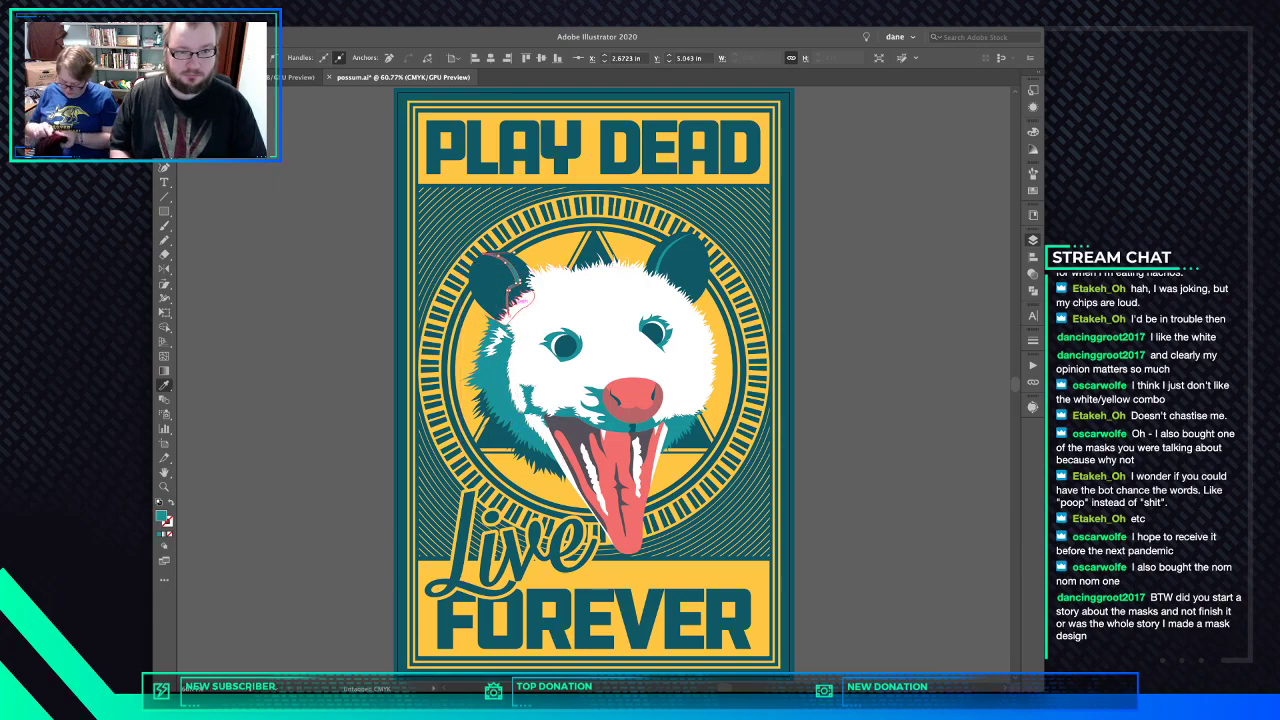
- Place the redrawn highlight directly in front of the left-hand ear, behind the white face fur
{"action": "key", "text": "ctrl+shift+a"}
{"action": "left_click", "coordinate": [503, 285], "text": "ctrl"}
{"action": "key", "text": "ctrl+shift+a"}
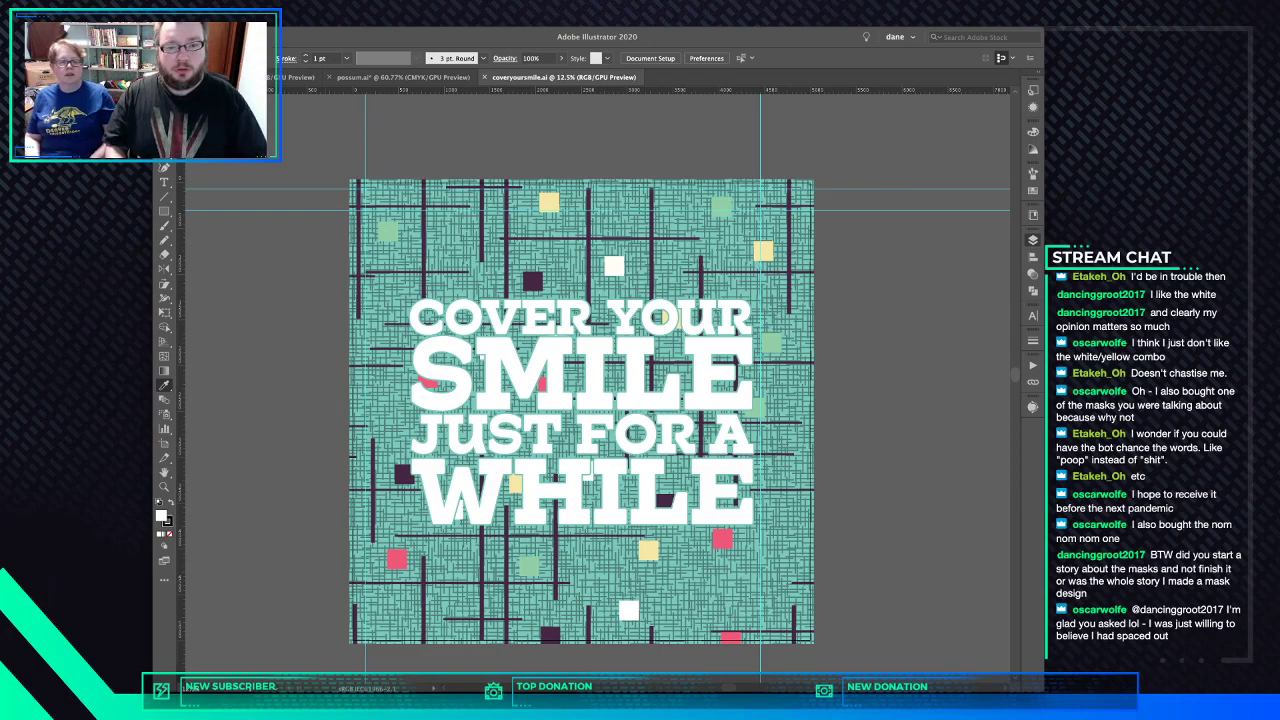
- Close the coveryoursmile.ai document and return to the possum poster in the normal screen mode
{"action": "key", "text": "super+w"}
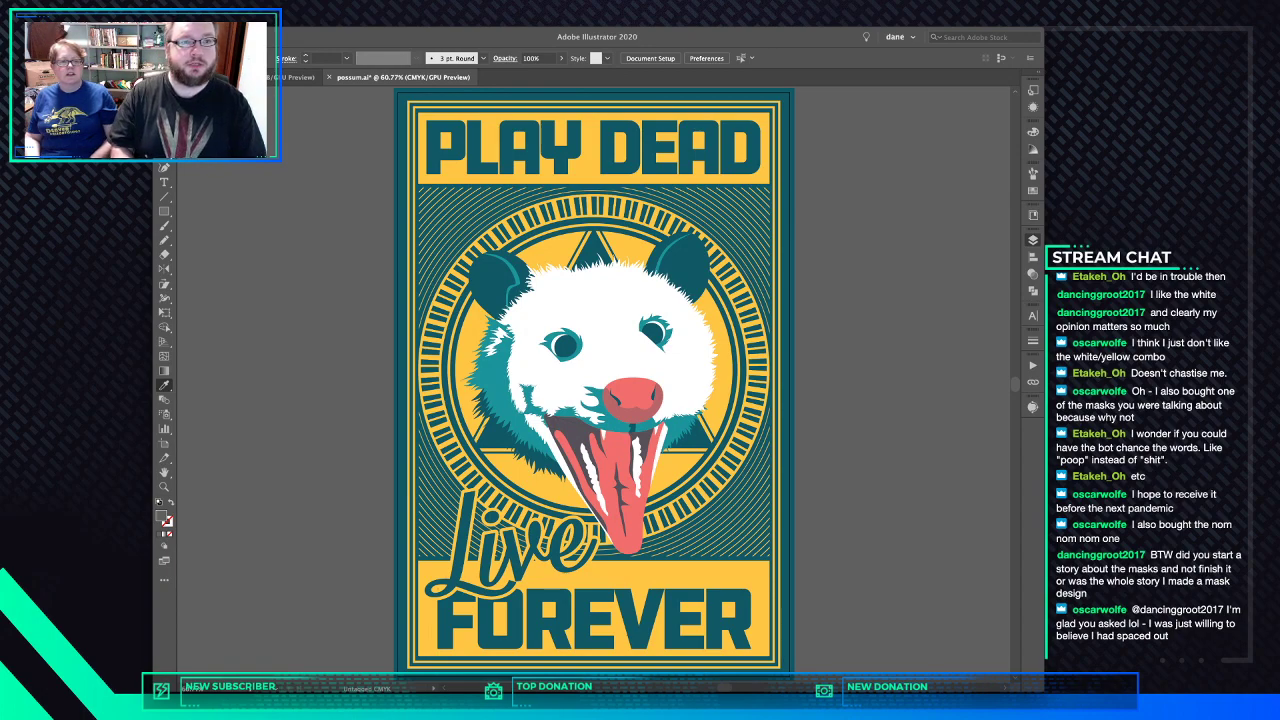
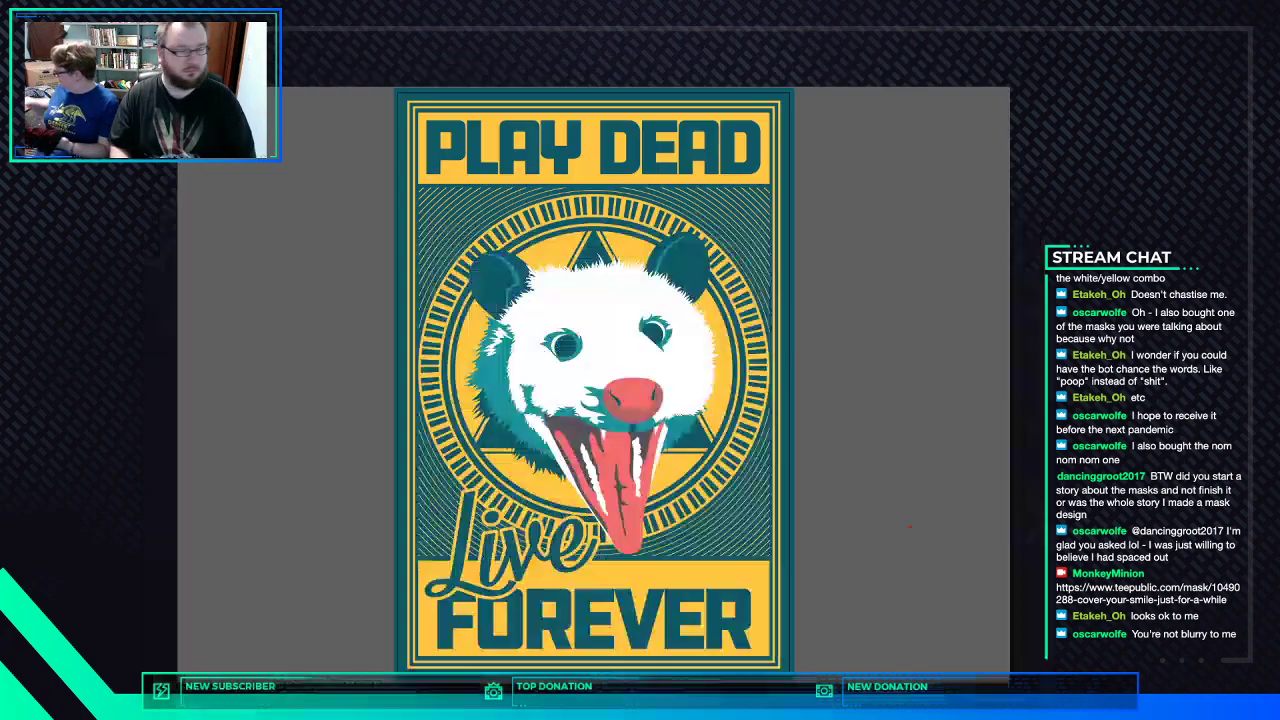
{"action": "key", "text": "f"}
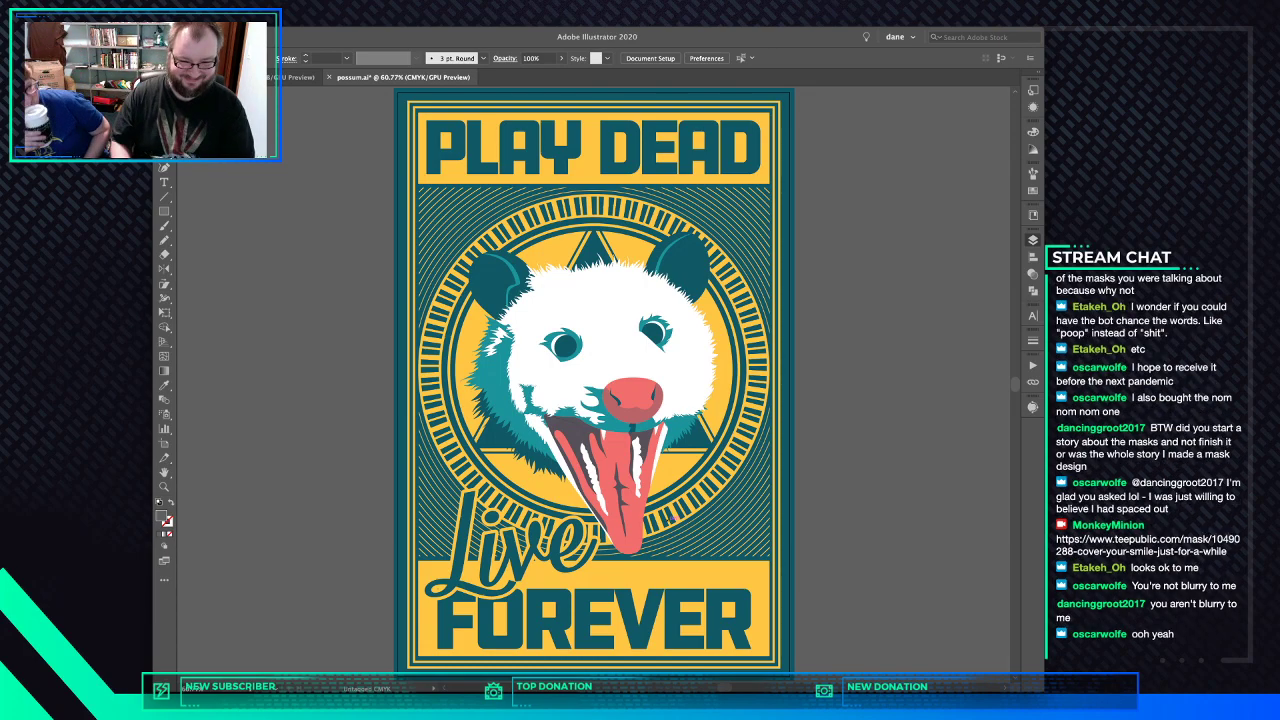
- Place the small logo in the lower-right corner of the yellow FOREVER panel and colour it white
{"action": "left_click", "coordinate": [766, 651]}
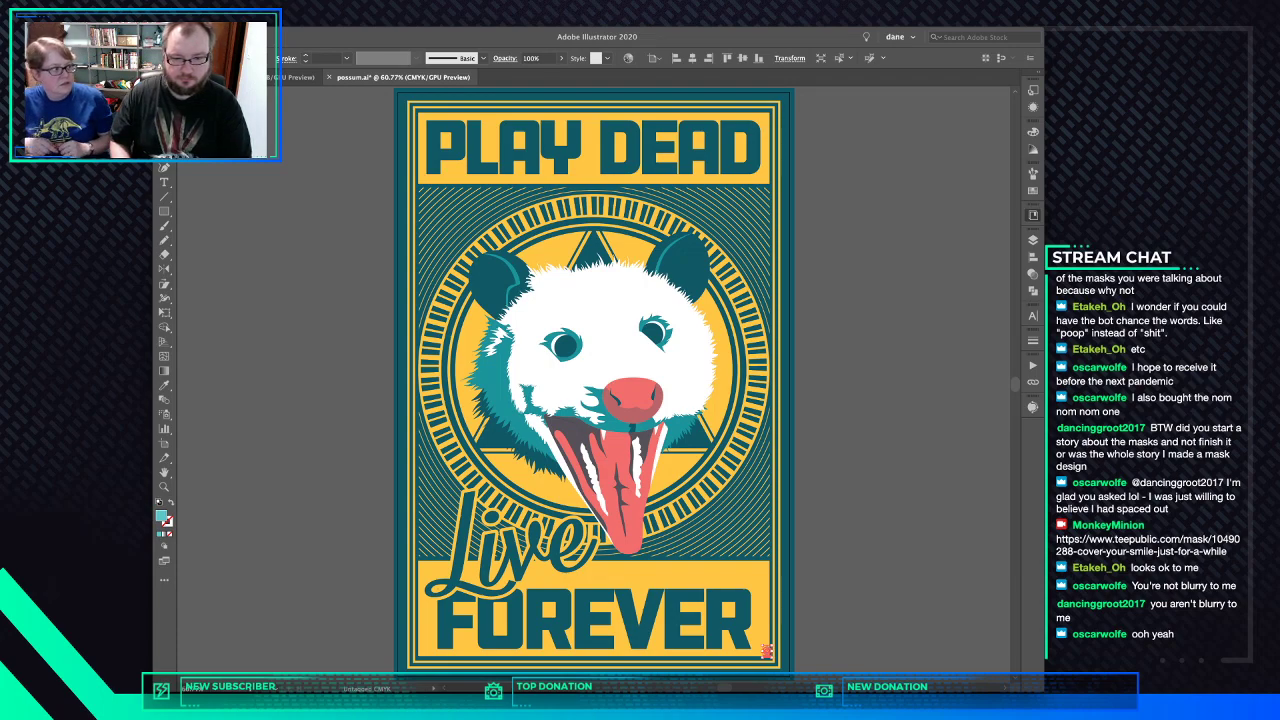
{"action": "left_click_drag", "start_coordinate": [766, 651], "coordinate": [761, 645]}
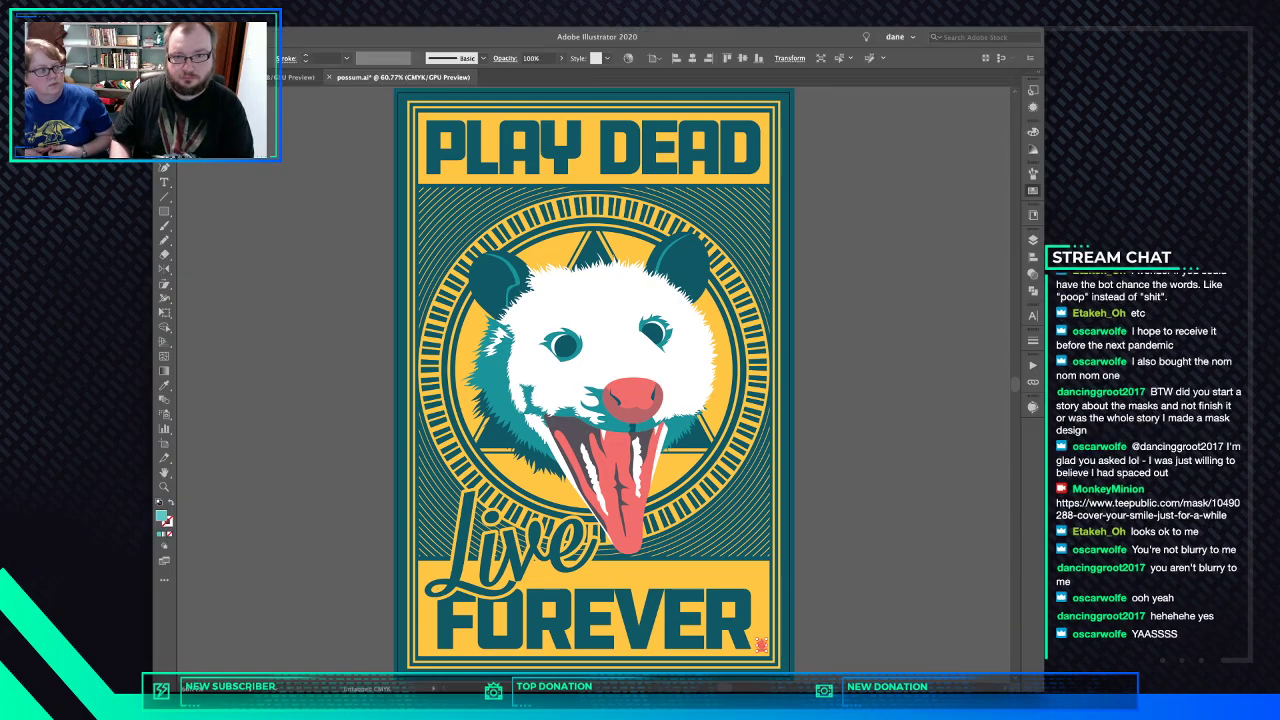
{"action": "key", "text": "ctrl+shift+a"}
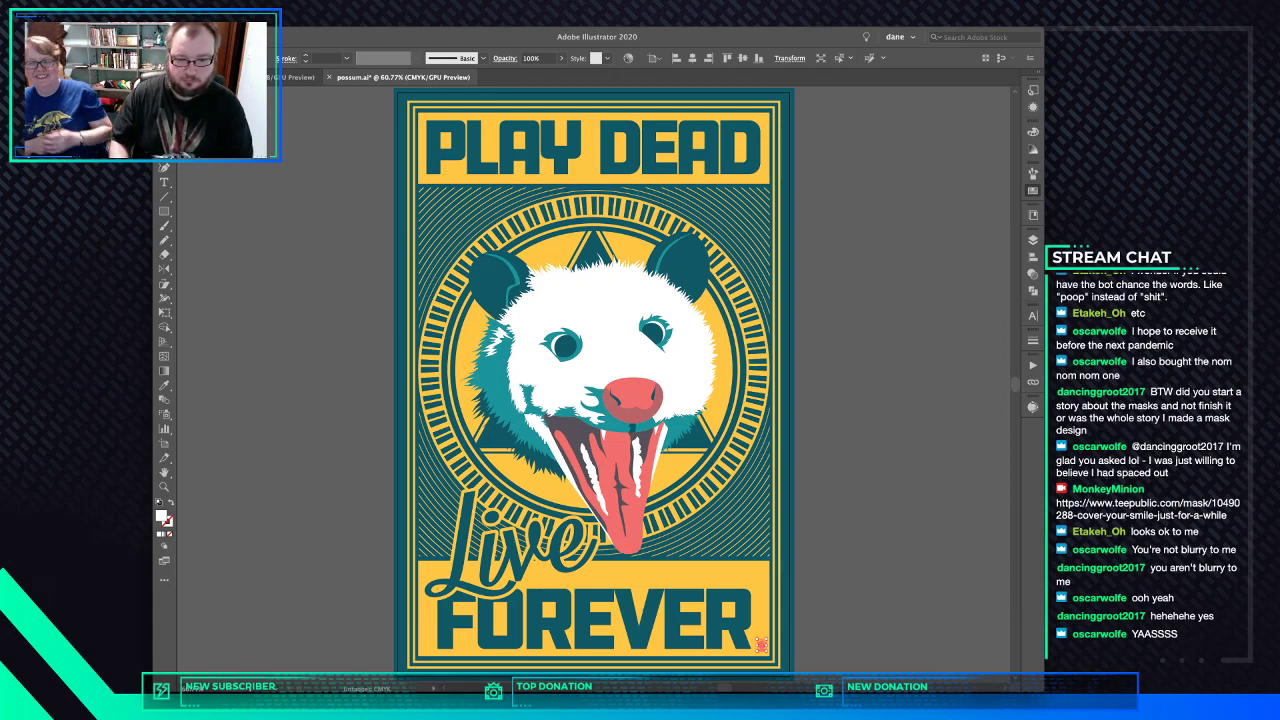
{"action": "key", "text": "super+shift+a"}
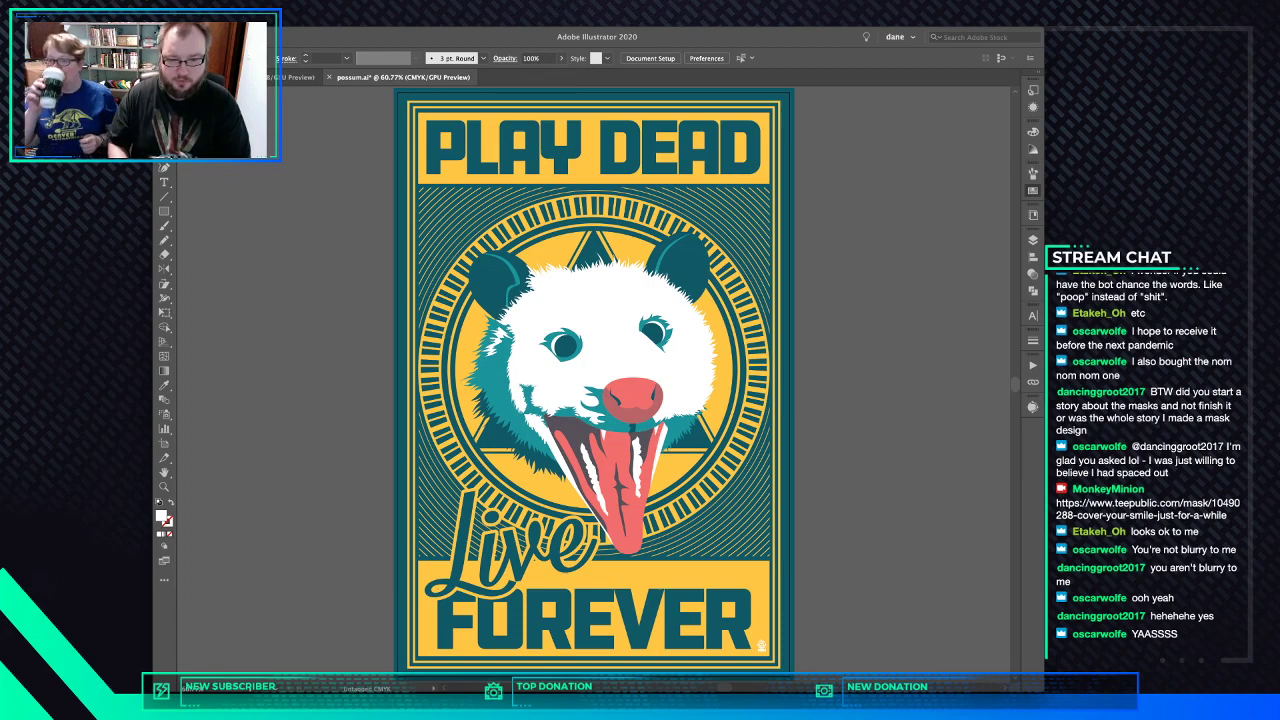
- Move the white logo up onto the dark teal fur just right of the possum's open mouth
{"action": "left_click", "coordinate": [761, 644]}
{"action": "left_click_drag", "start_coordinate": [761, 644], "coordinate": [762, 548]}
{"action": "key", "text": "ctrl+shift+a"}
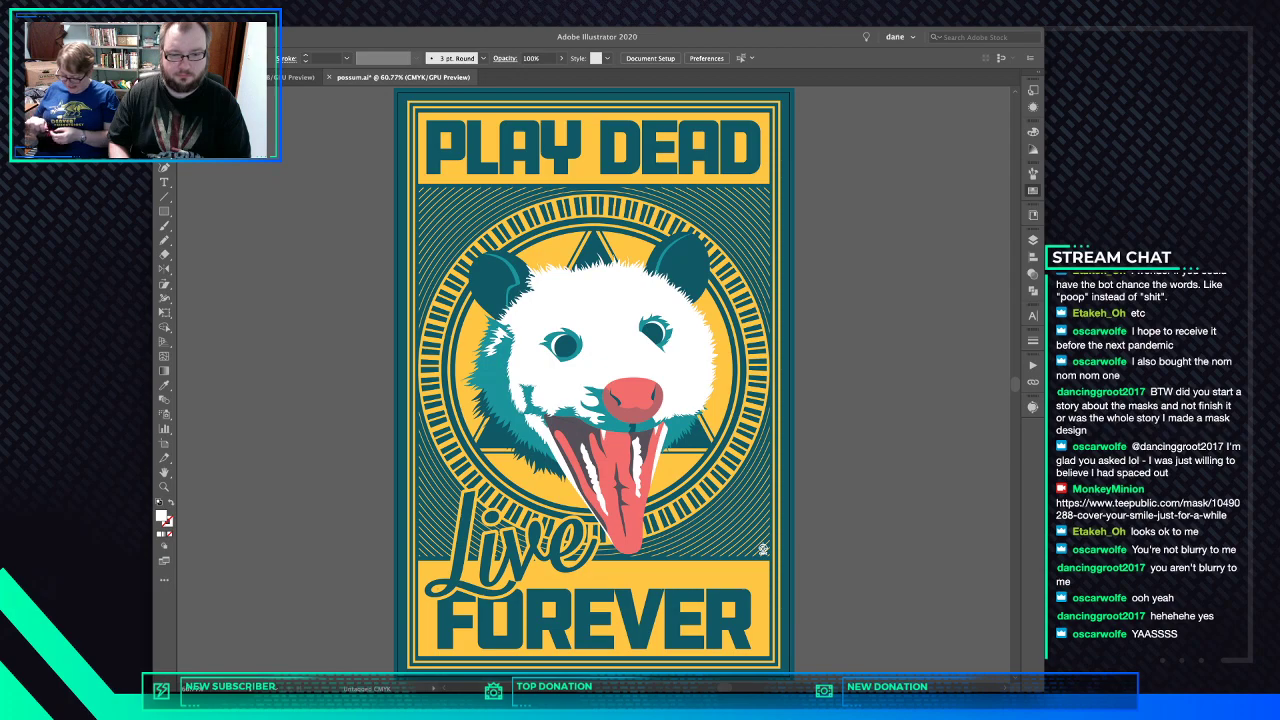
{"action": "left_click_drag", "start_coordinate": [762, 548], "coordinate": [697, 441]}
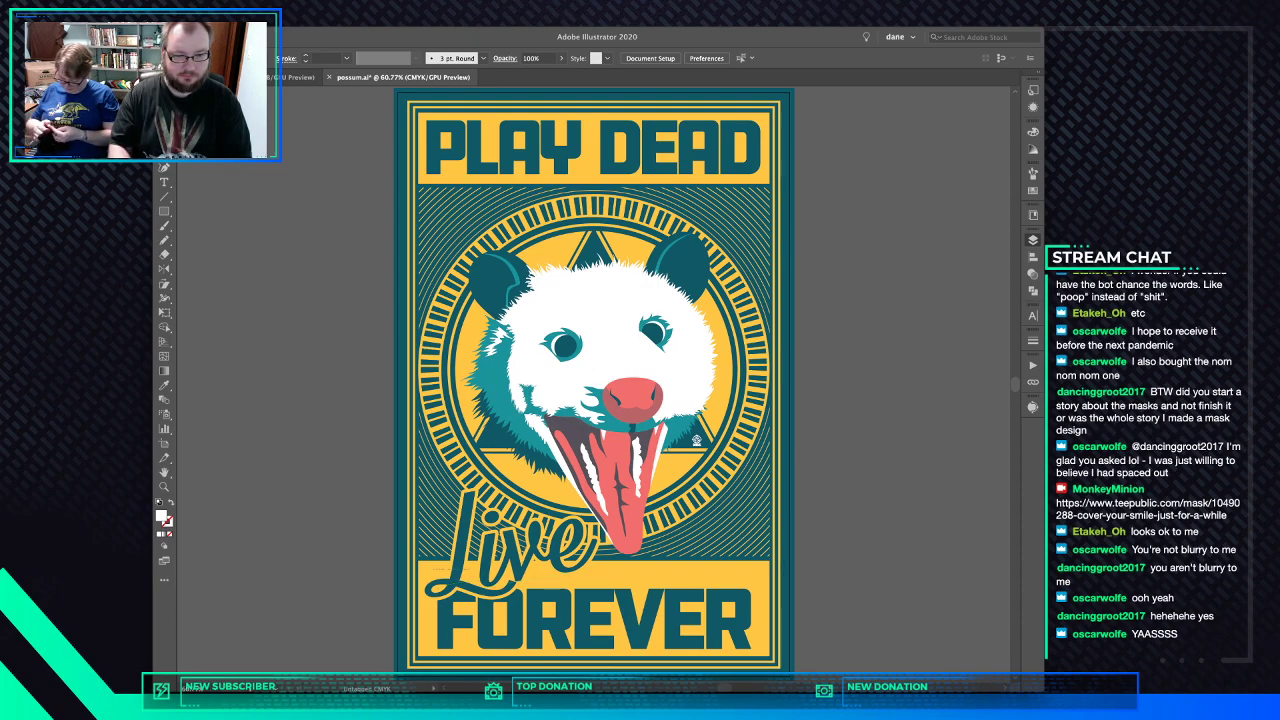
{"action": "left_click", "coordinate": [515, 560]}
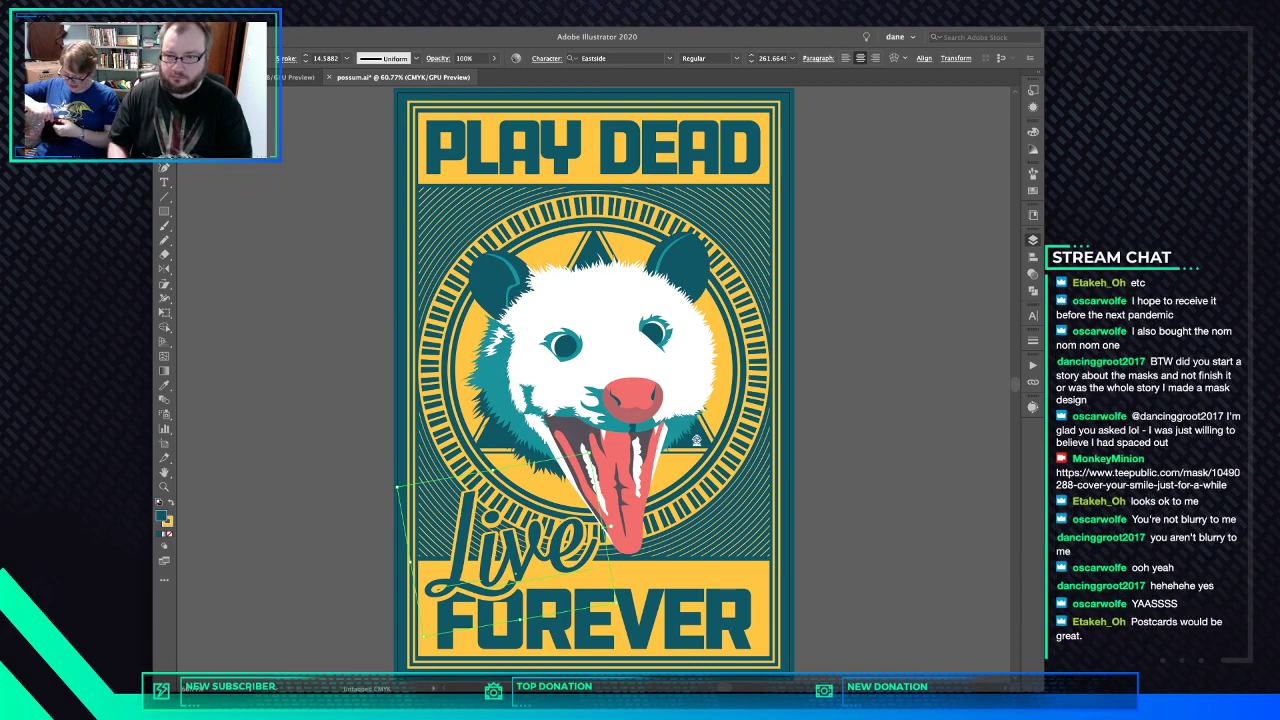
{"action": "key", "text": "super+shift+a"}
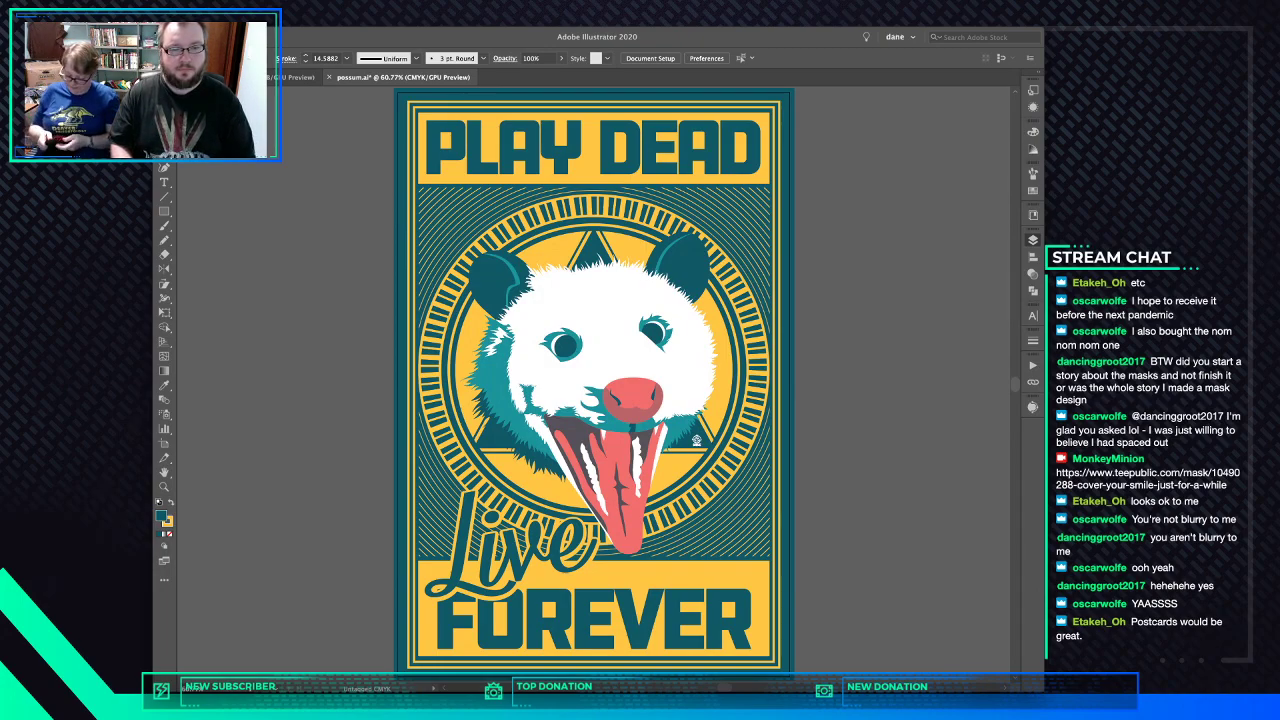
- Widen the jagged white fur strip above the teal cheek marking at both ends
{"action": "scroll", "coordinate": [497, 369], "scroll_direction": "up", "scroll_amount": 5}
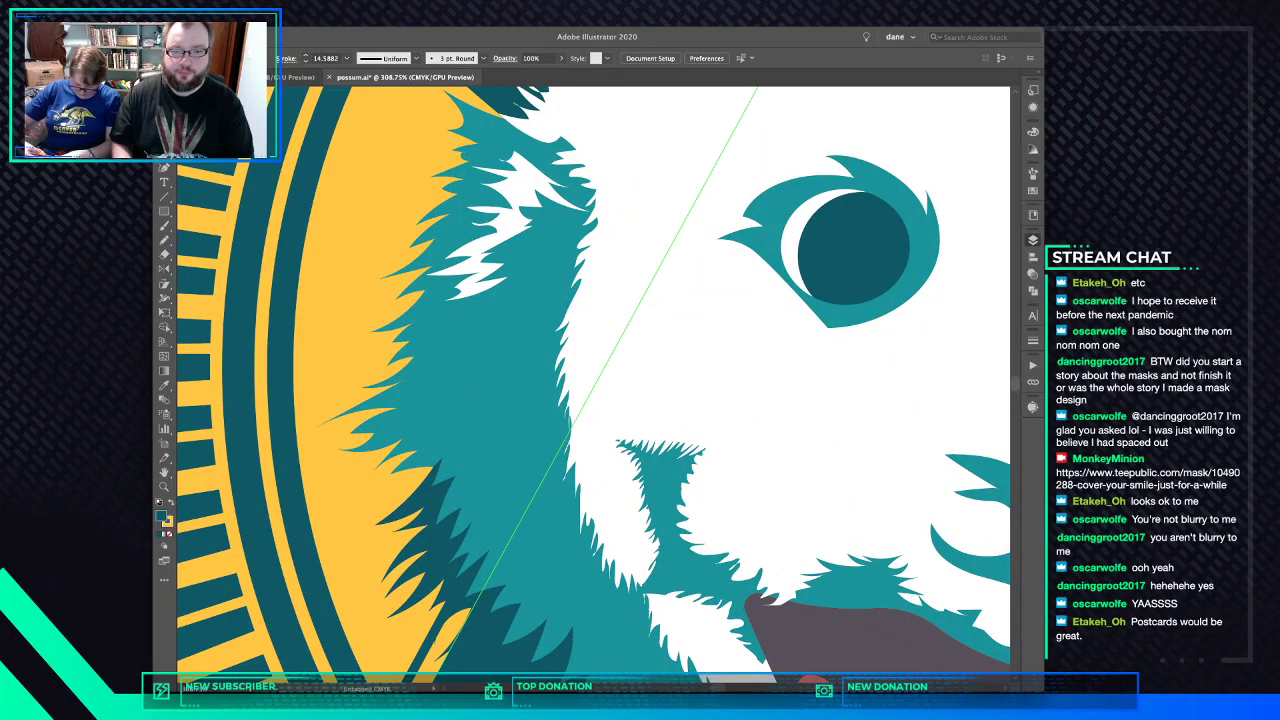
{"action": "left_click", "coordinate": [662, 436]}
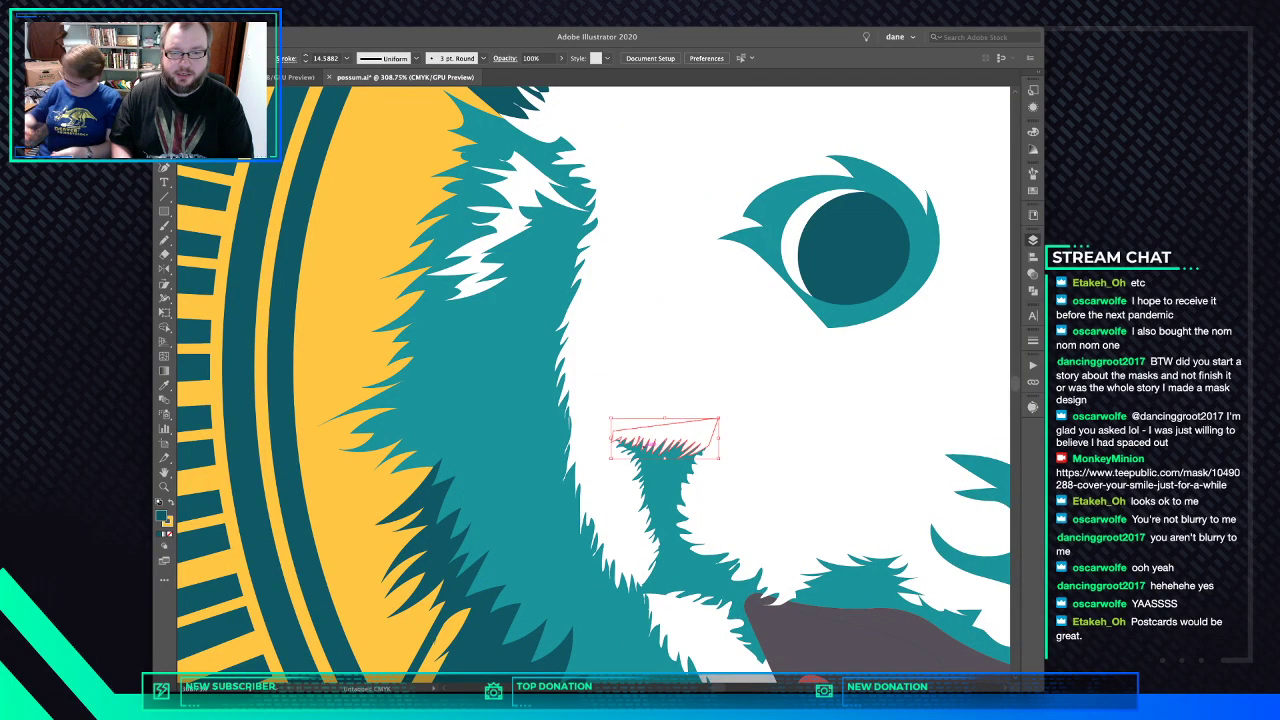
{"action": "left_click_drag", "start_coordinate": [611, 438], "coordinate": [586, 438]}
{"action": "left_click_drag", "start_coordinate": [718, 438], "coordinate": [726, 440]}
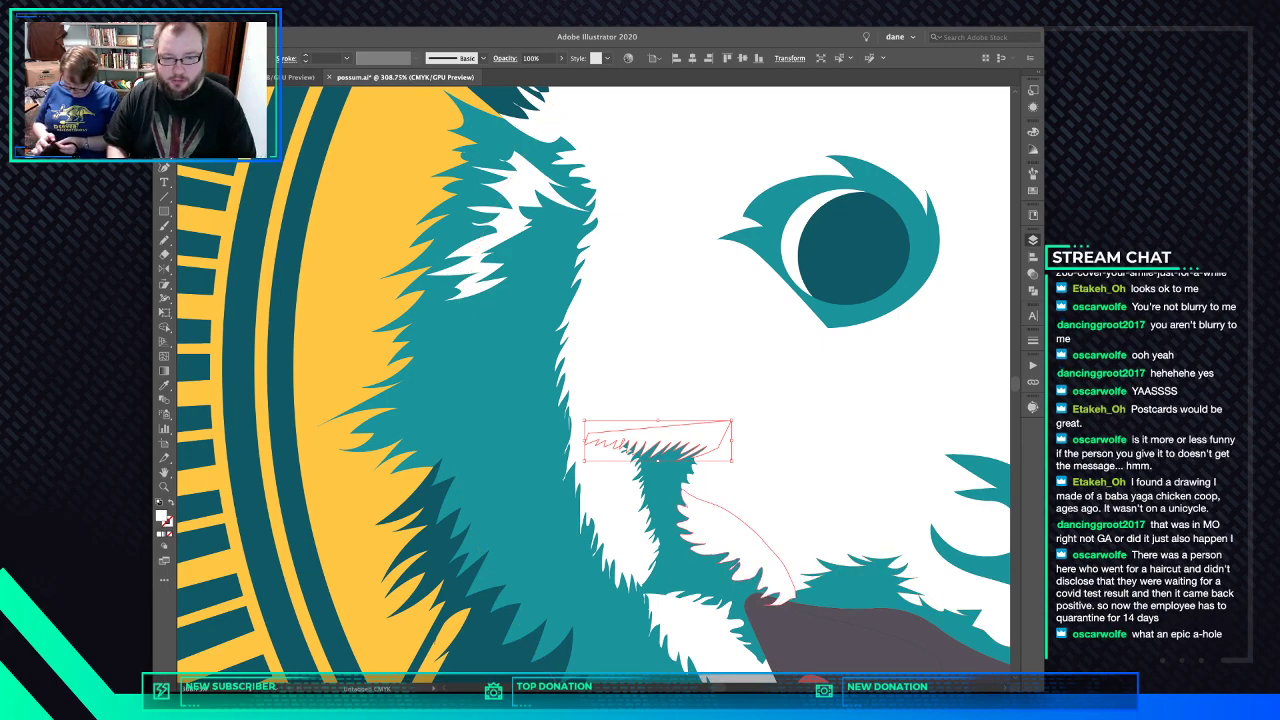
- Reshape the lower tip of the white cheek fur beside the mouth corner and save the poster
{"action": "left_click", "coordinate": [790, 598]}
{"action": "left_click", "coordinate": [786, 592]}
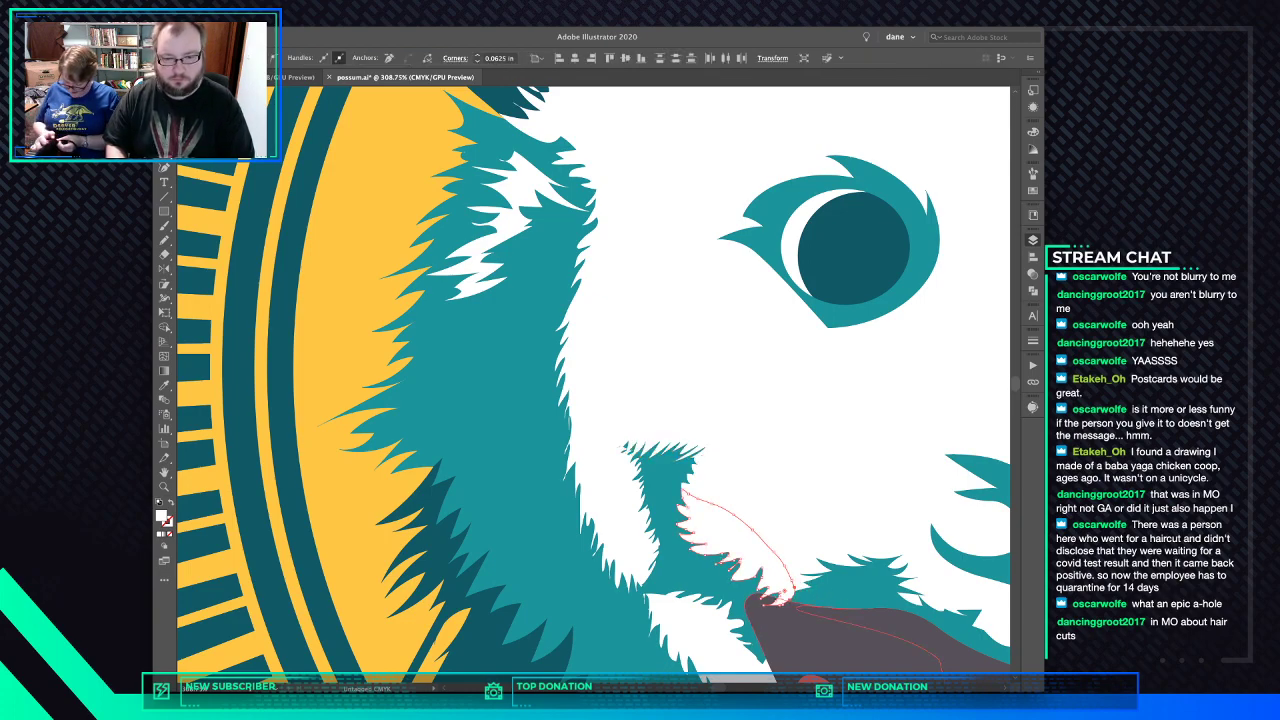
{"action": "left_click", "coordinate": [774, 602]}
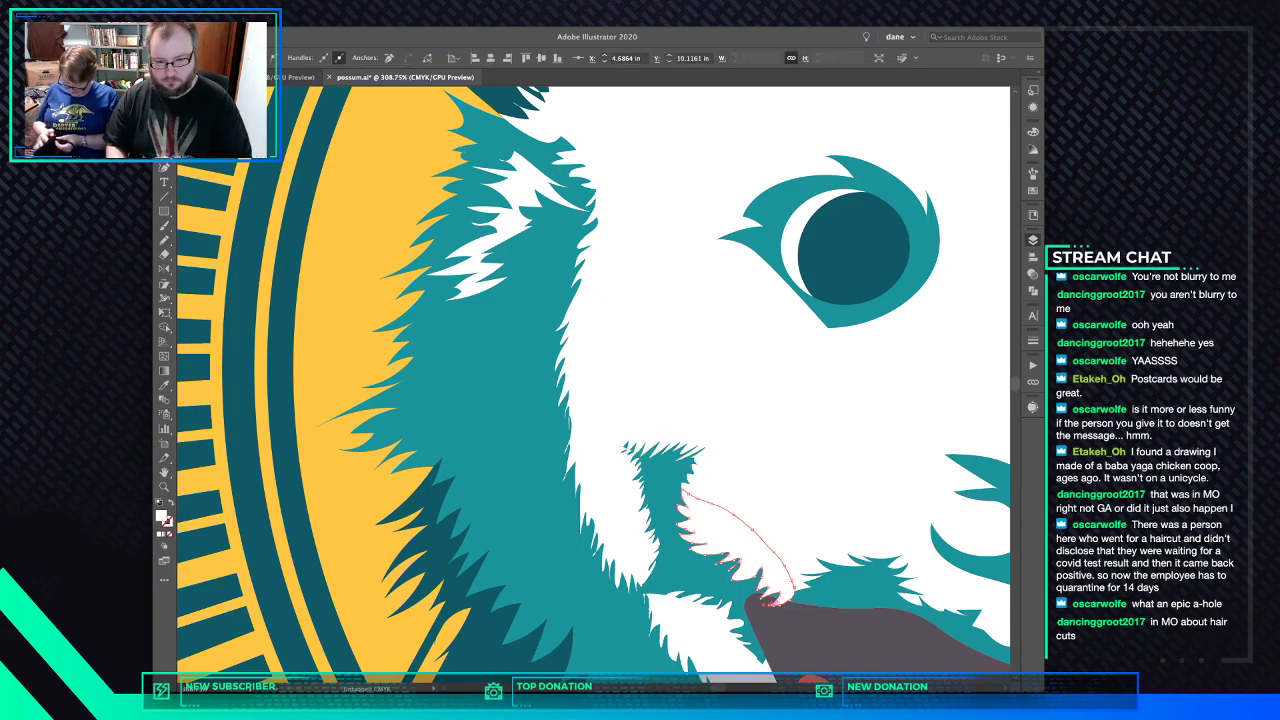
{"action": "mouse_move", "coordinate": [774, 603]}
{"action": "left_mouse_down"}
{"action": "mouse_move", "coordinate": [769, 616]}
{"action": "mouse_move", "coordinate": [773, 605]}
{"action": "left_mouse_up"}
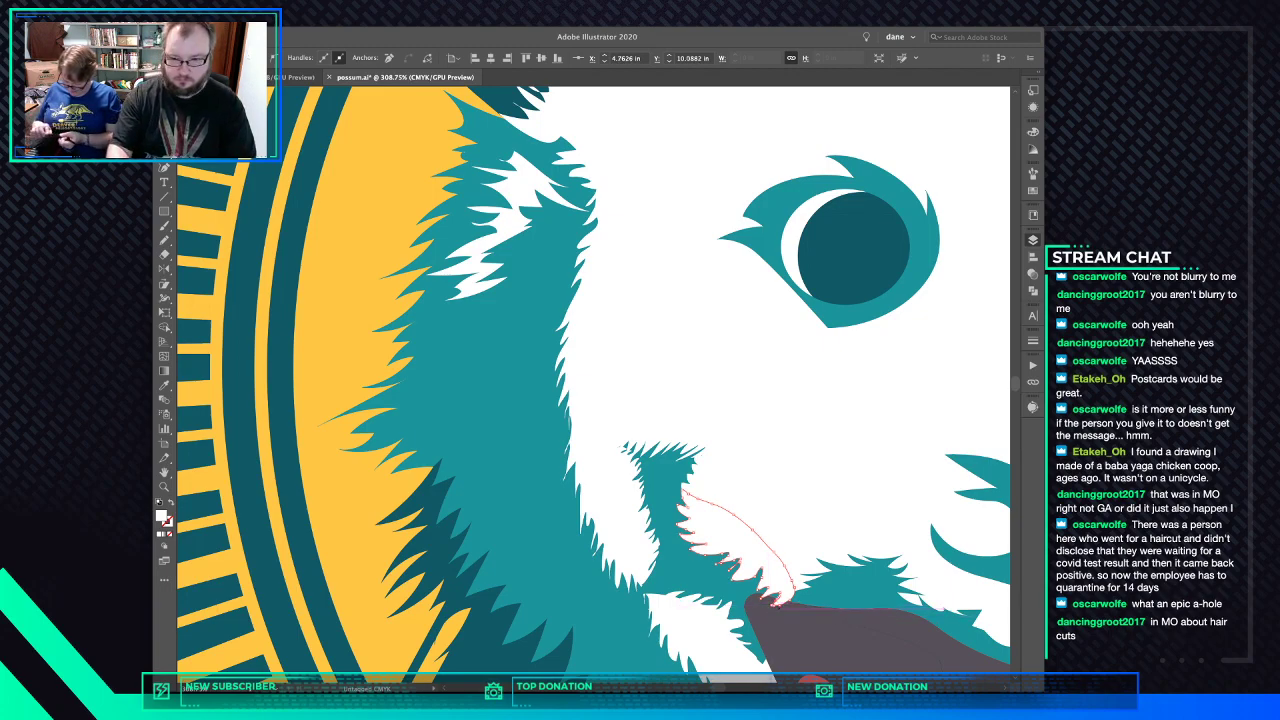
{"action": "key", "text": "ctrl+0"}
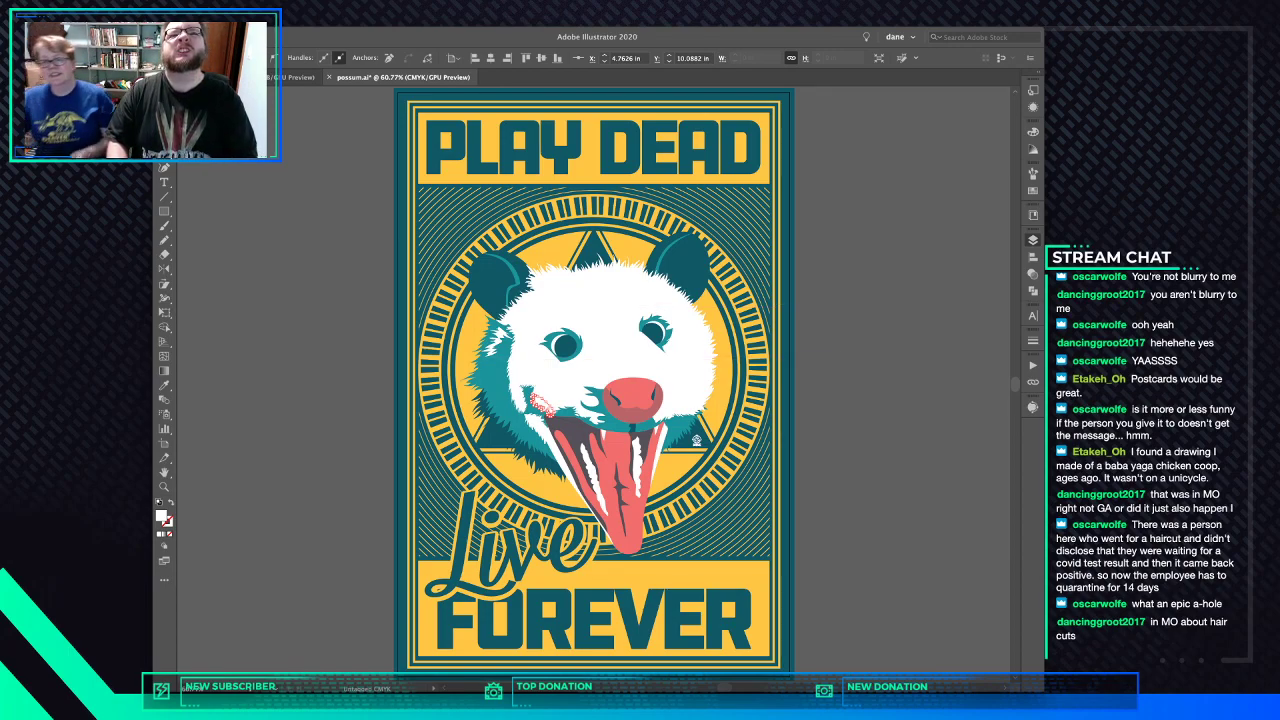
{"action": "key", "text": "super+shift+a"}
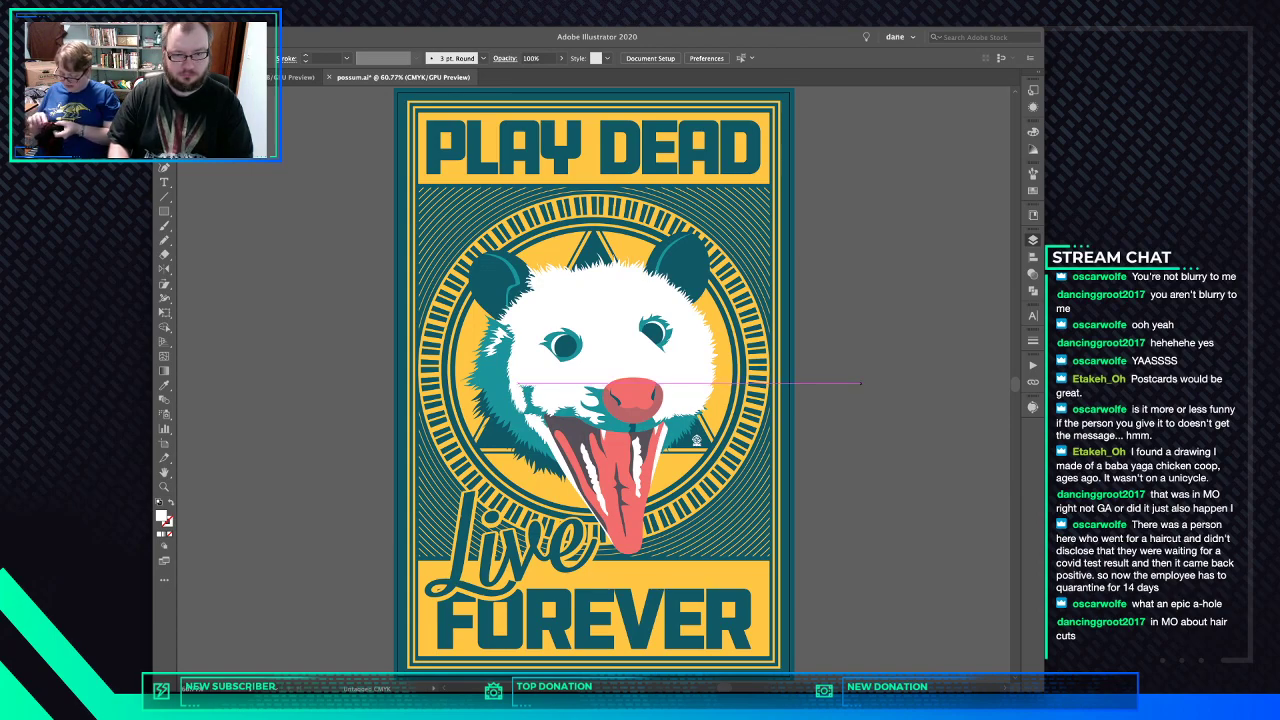
{"action": "key", "text": "ctrl+s"}
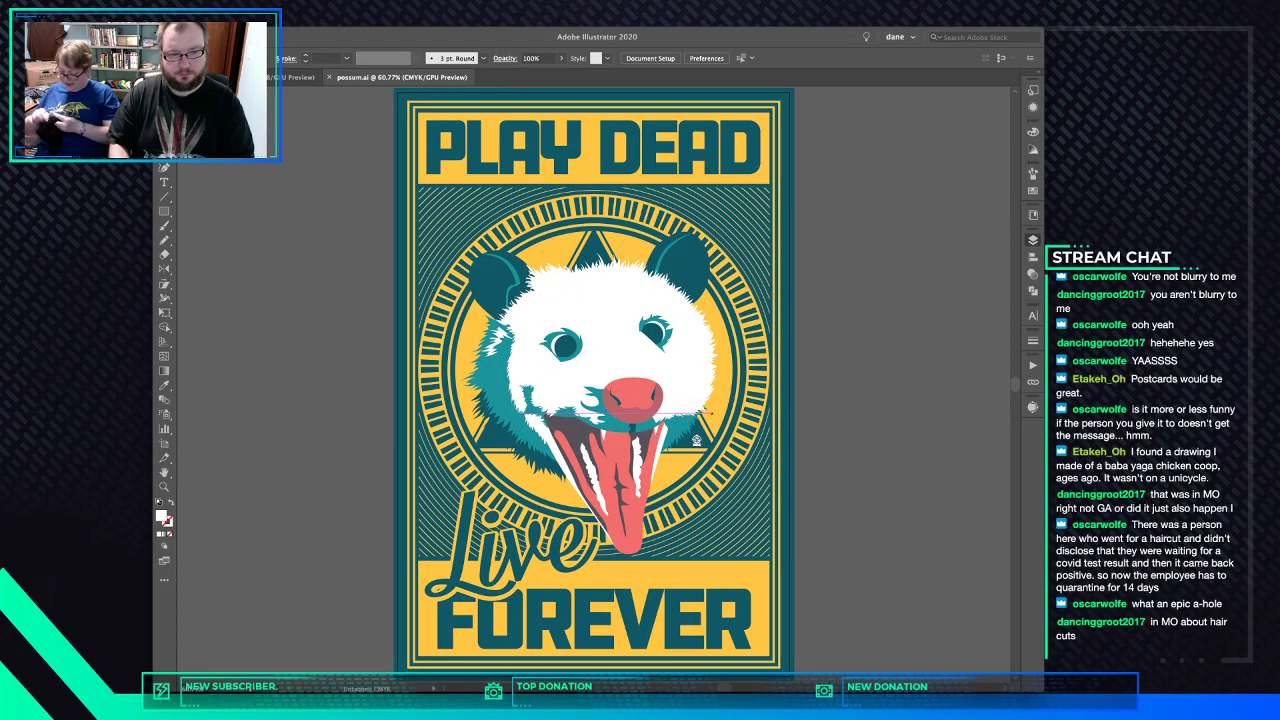
- Nudge the small logo beside the possum's mouth up slightly and colour it yellow
{"action": "left_click", "coordinate": [697, 440]}
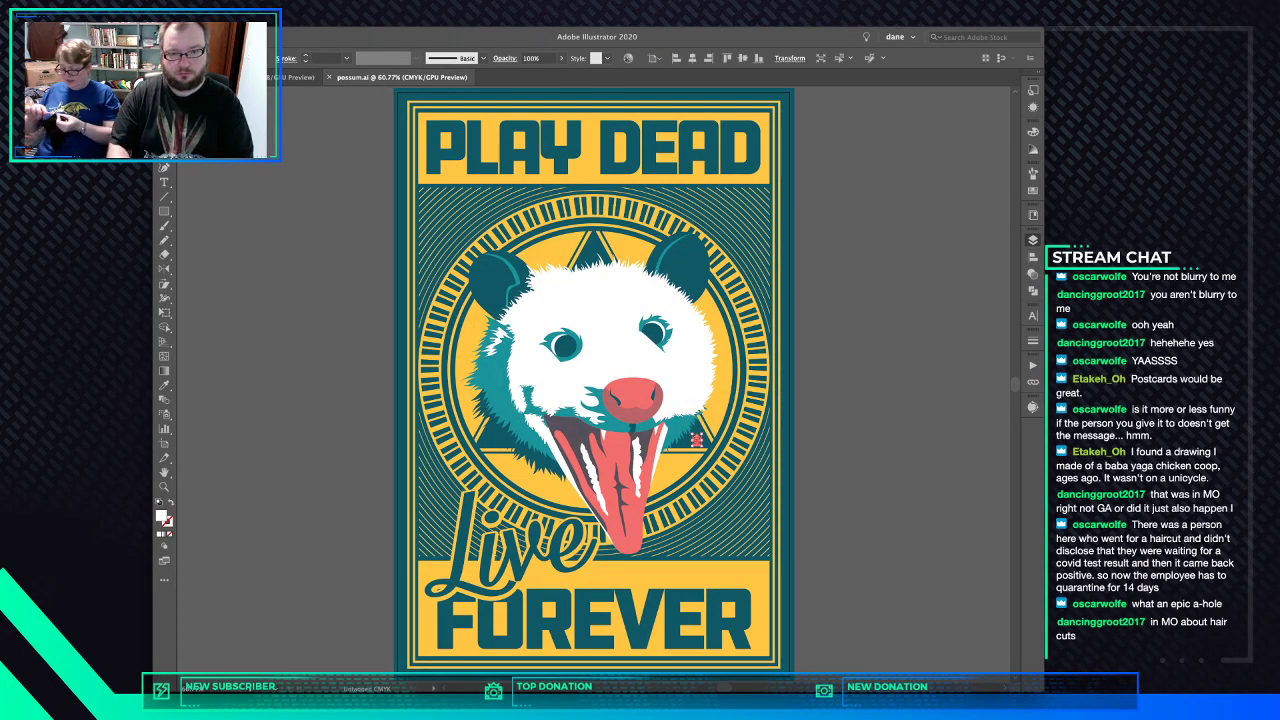
{"action": "key", "text": "Up"}
{"action": "key", "text": "Up"}
{"action": "key", "text": "Up"}
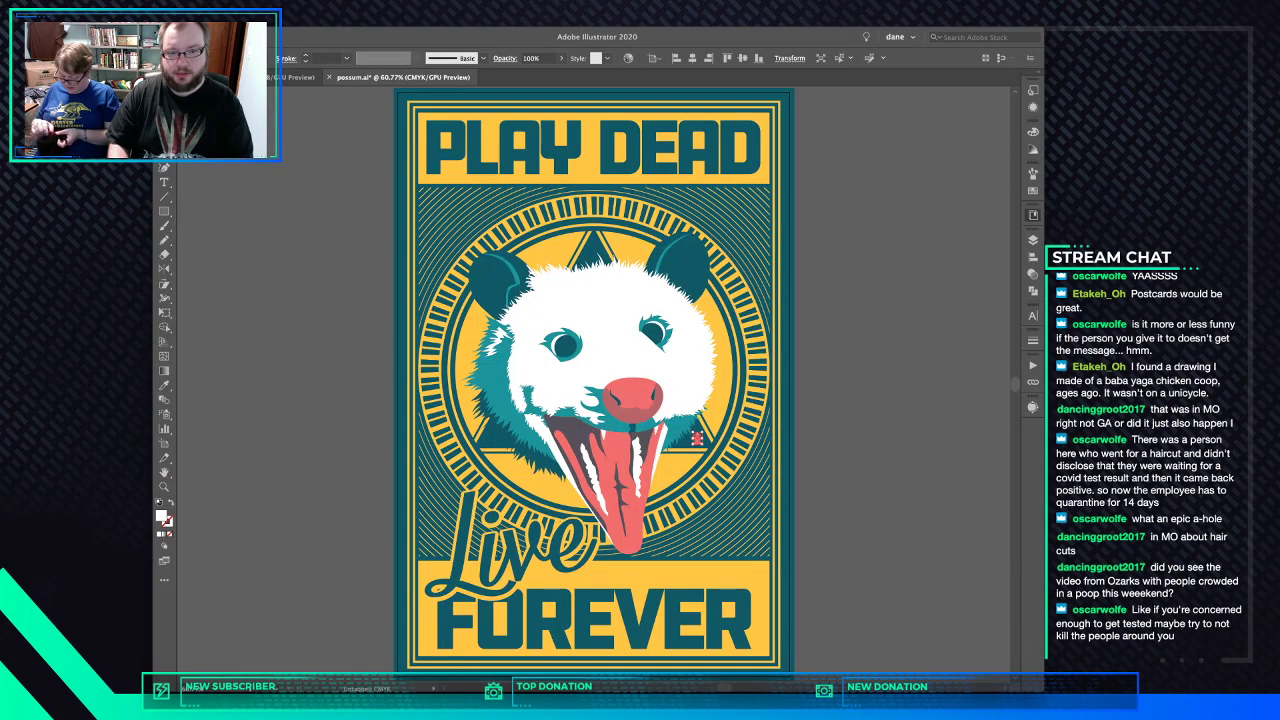
{"action": "left_click", "coordinate": [697, 438]}
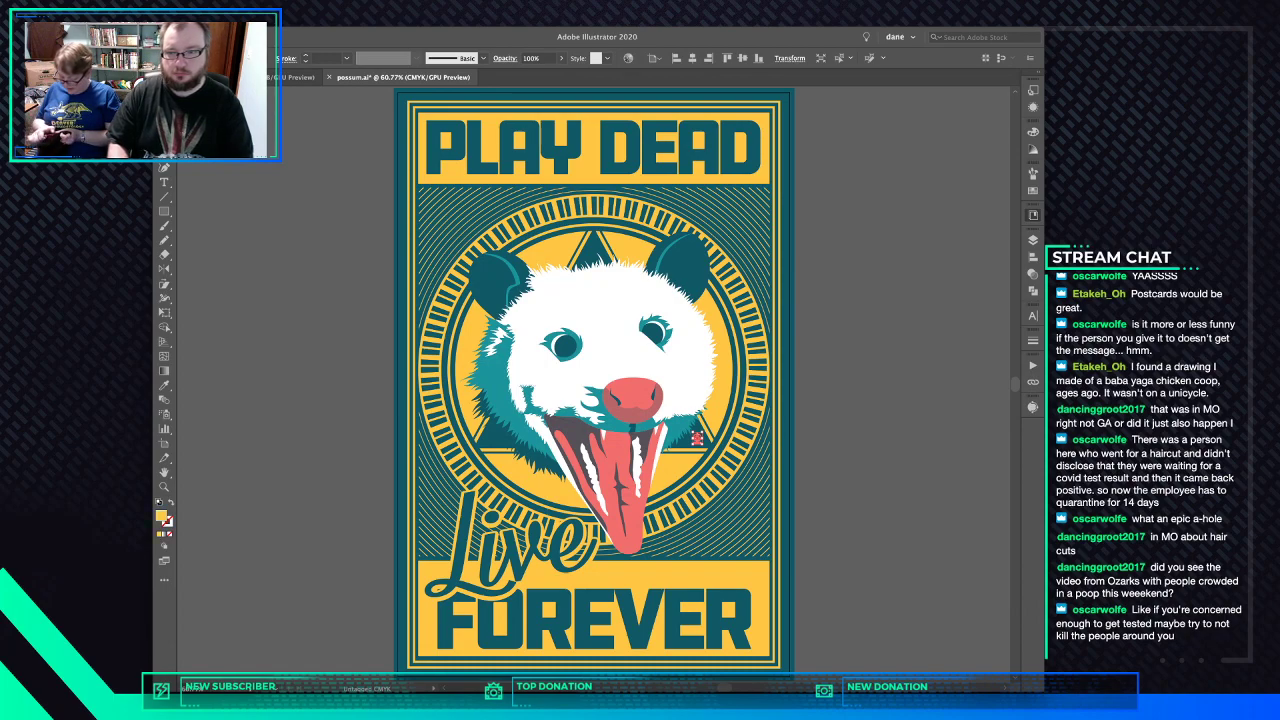
{"action": "key", "text": "super+shift+a"}
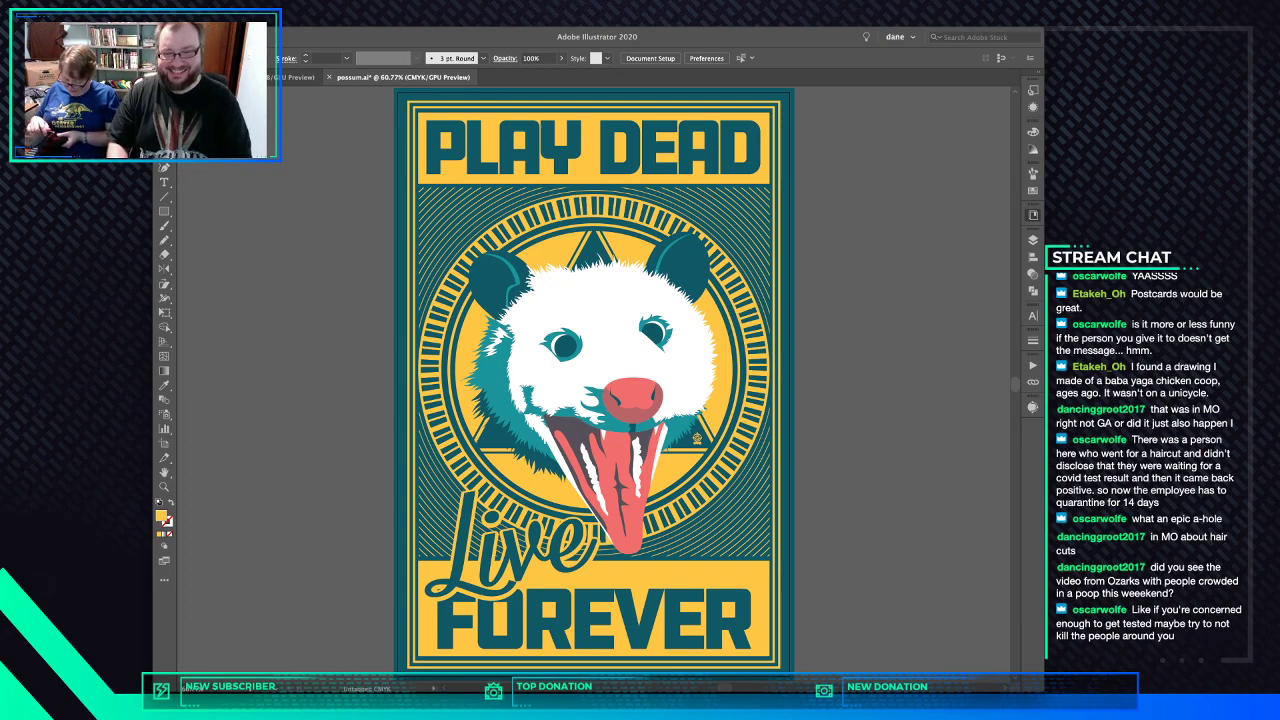
- Convert the poster document to RGB colour mode and save it
{"action": "left_click", "coordinate": [697, 438]}
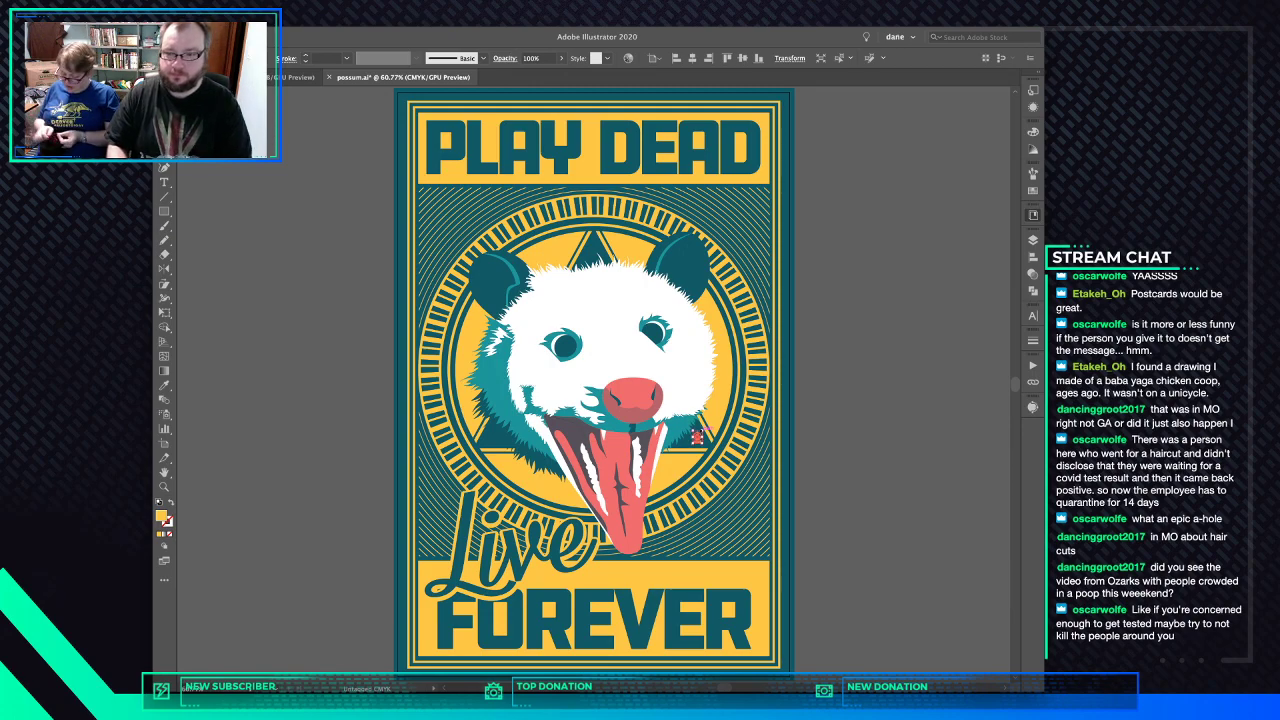
{"action": "key", "text": "super+shift+a"}
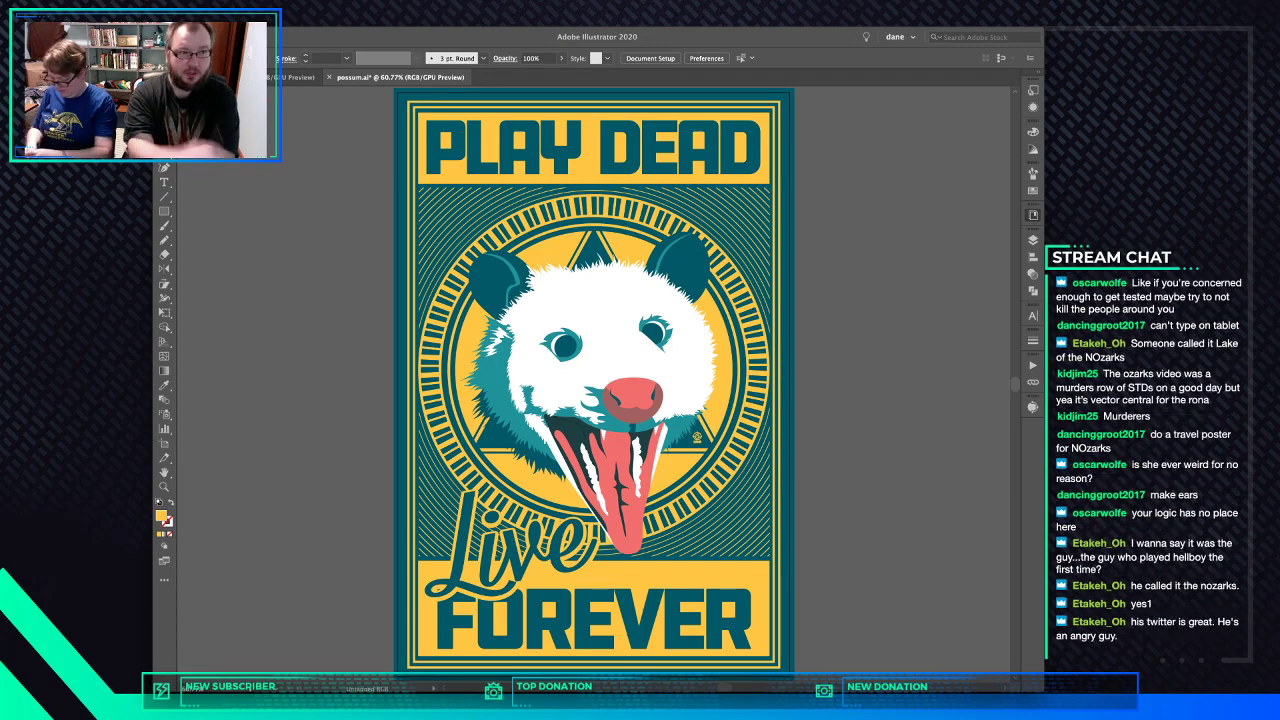
{"action": "key", "text": "ctrl+s"}
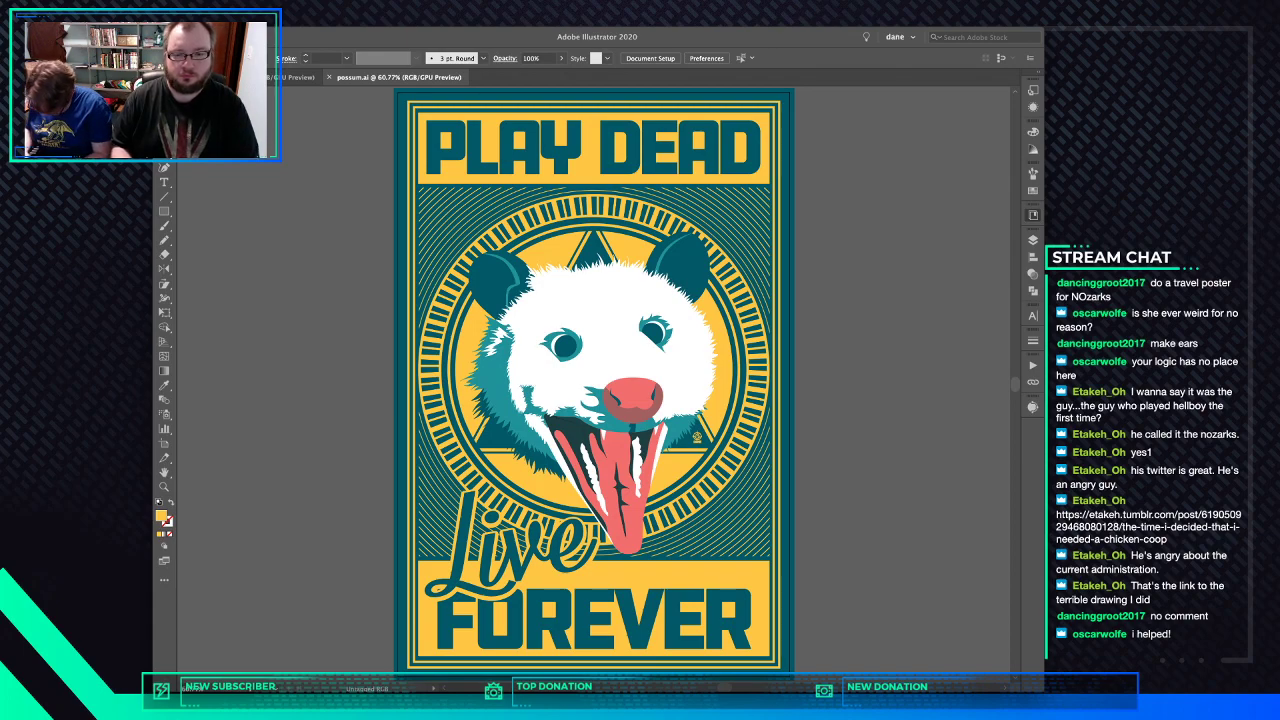
- Create a blank square RGB document and add a single upright-stroke letter in Myriad Pro, scaled to about 517 pt
{"action": "key", "text": "Return"}
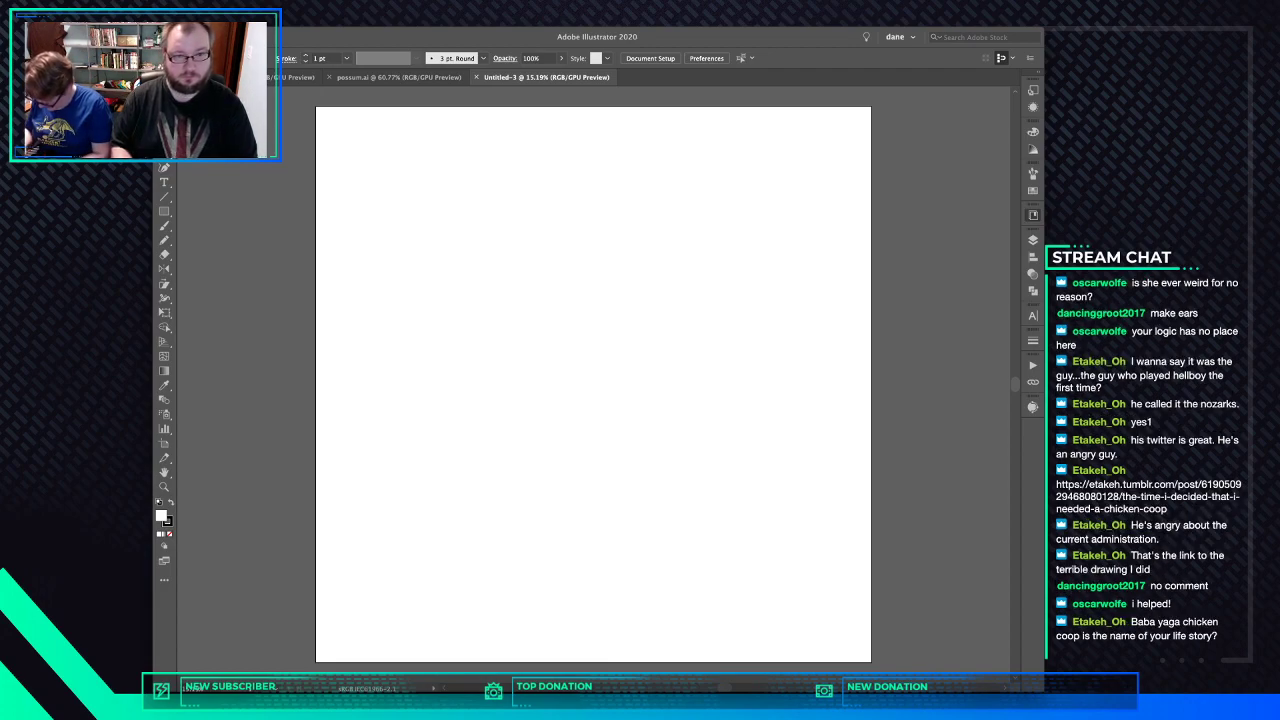
{"action": "key", "text": "t"}
{"action": "left_click", "coordinate": [460, 320]}
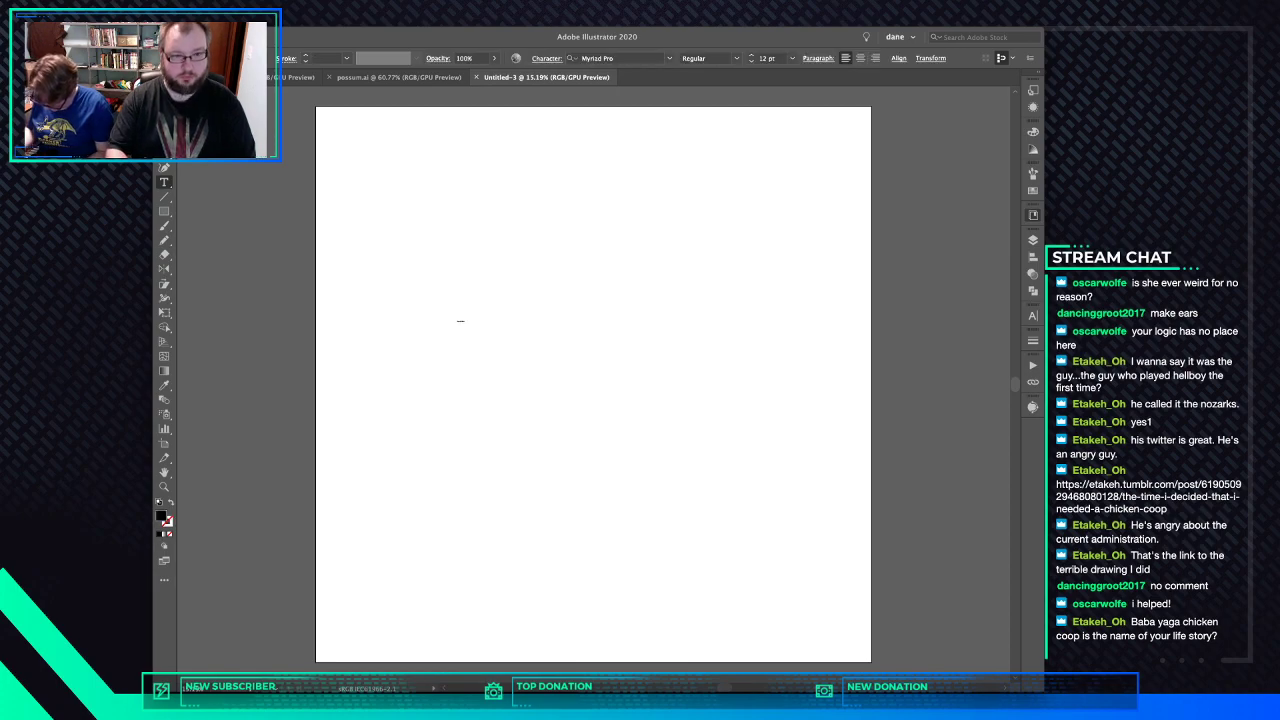
{"action": "key", "text": "Escape"}
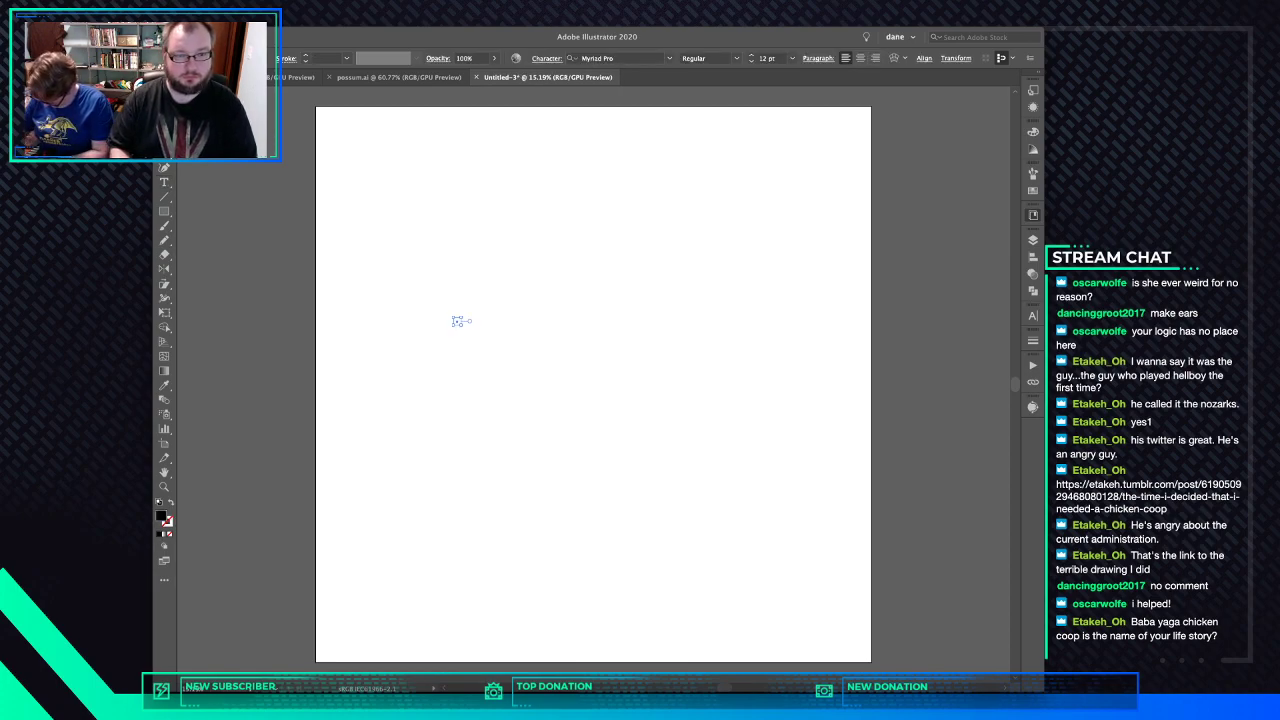
{"action": "left_click_drag", "start_coordinate": [462, 325], "coordinate": [806, 658]}
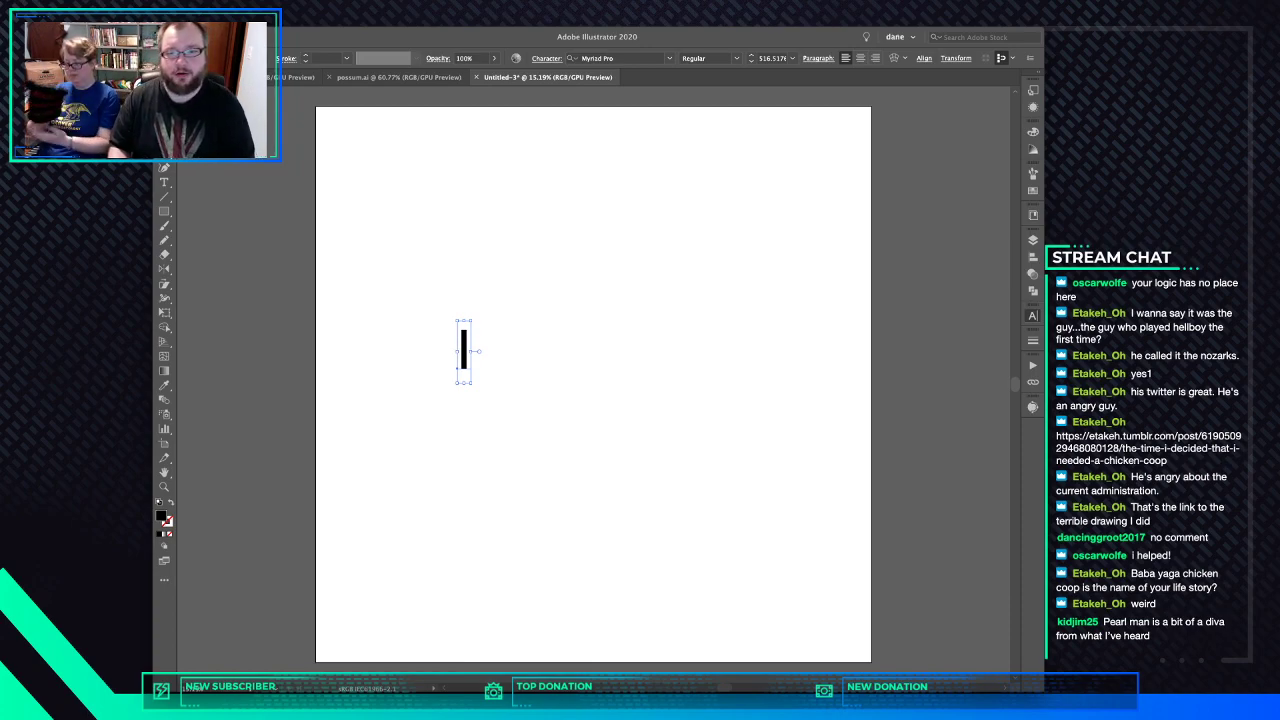
- Enlarge the black letter proportionally to about 1228 pt
{"action": "key", "text": "a"}
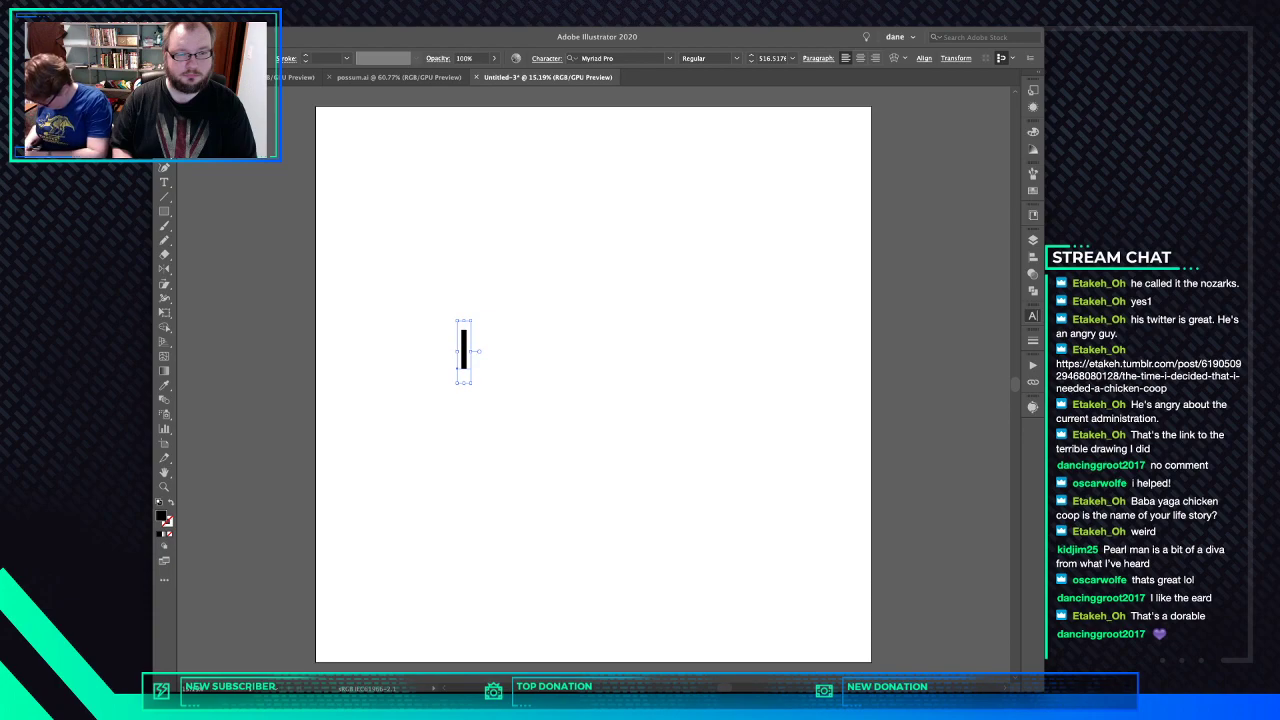
{"action": "left_click_drag", "start_coordinate": [471, 321], "coordinate": [490, 234]}
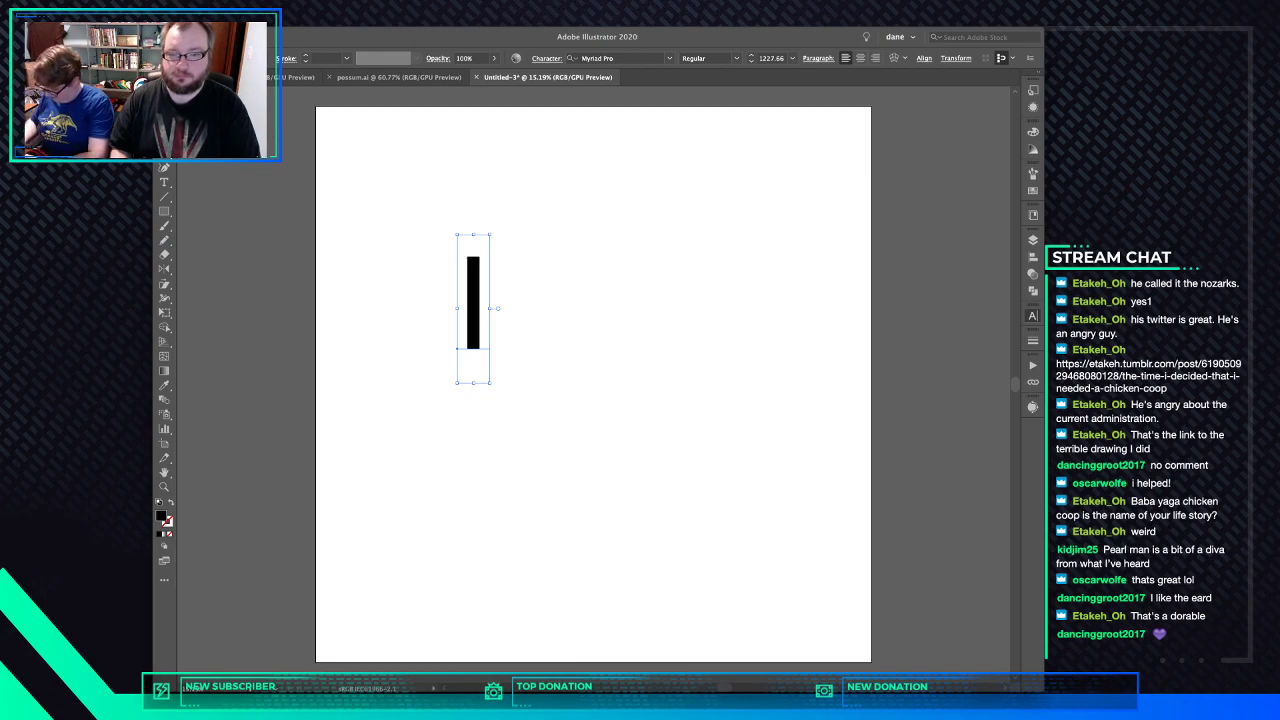
{"action": "key", "text": "a"}
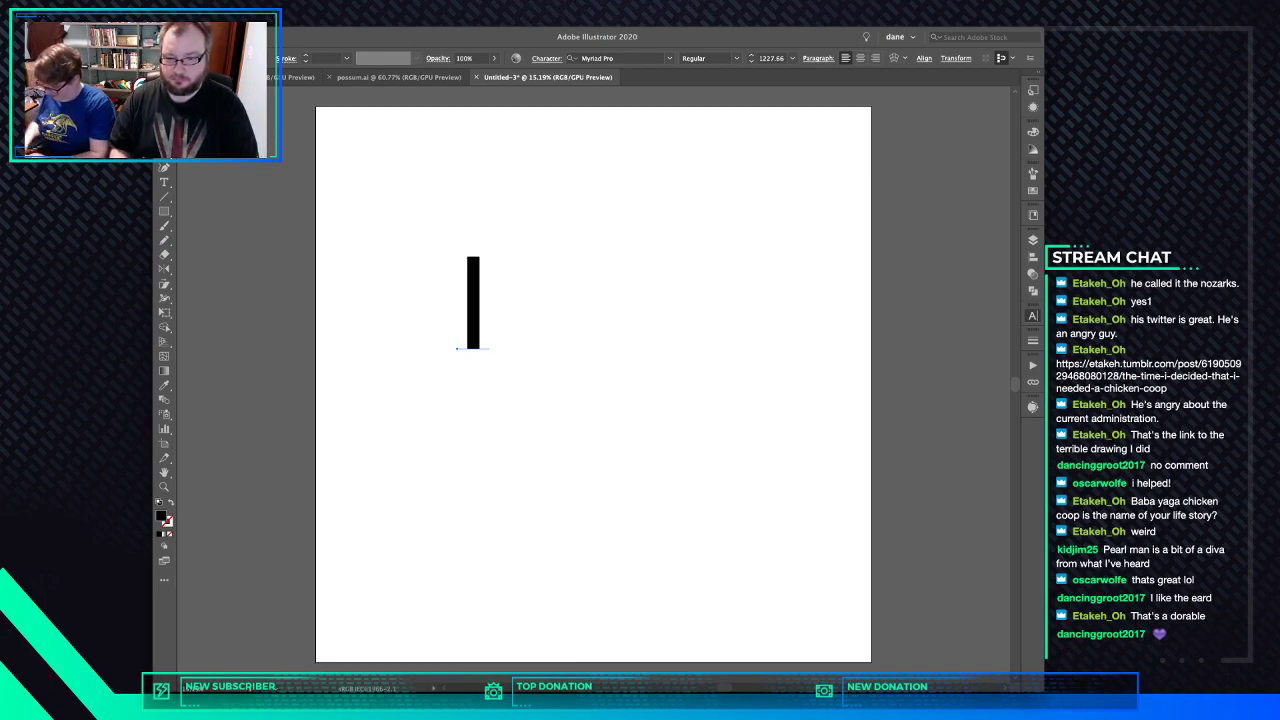